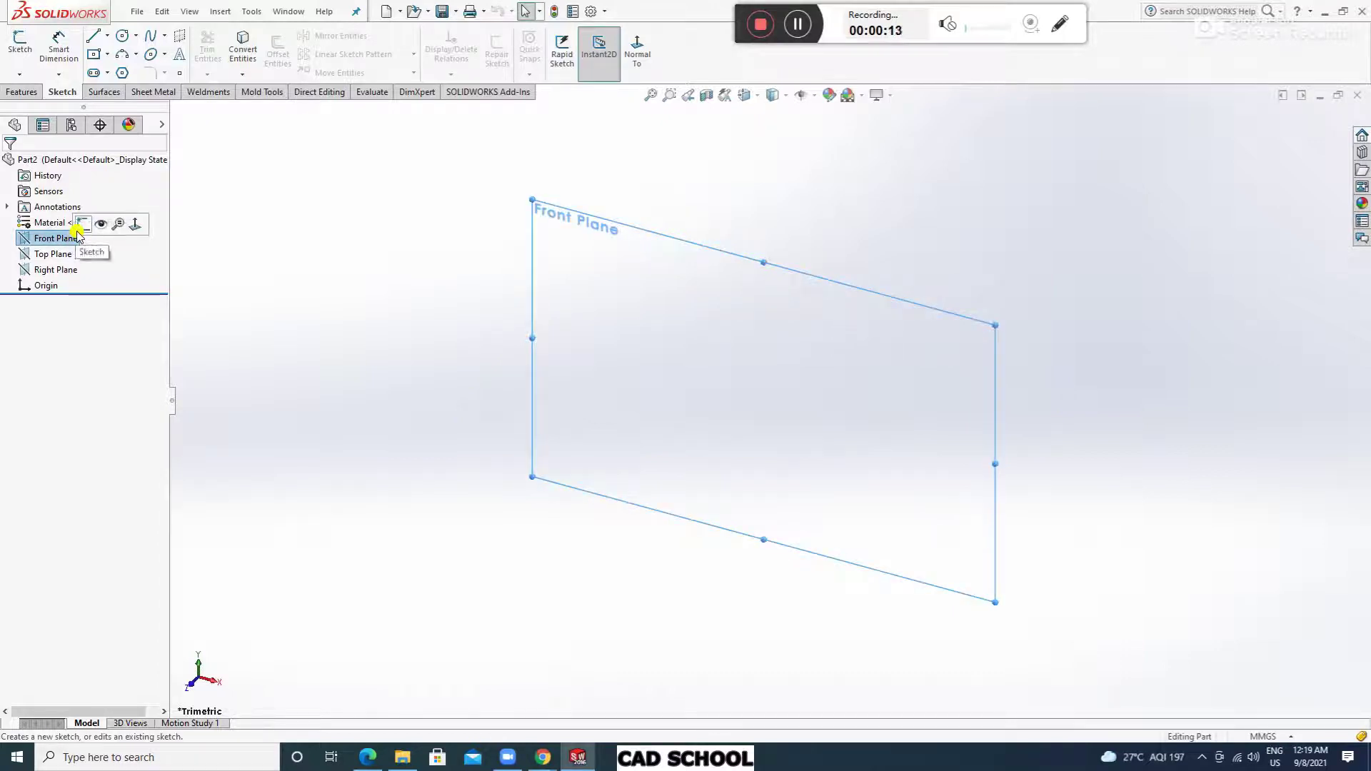
Start a sketch on the Front Plane and draw a vertical line up from the origin, a horizontal line rightward, and a line sloping down-right.
click(77, 227)
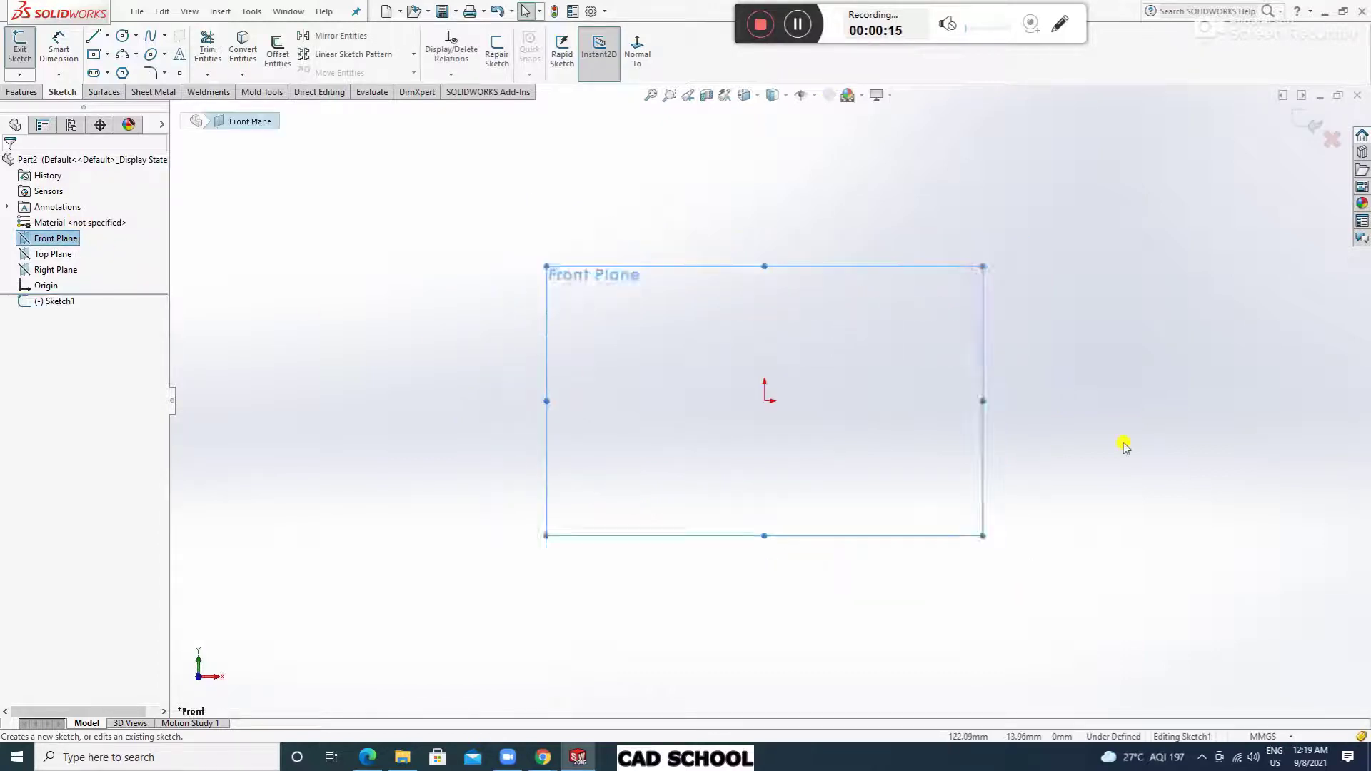
click(94, 36)
click(538, 424)
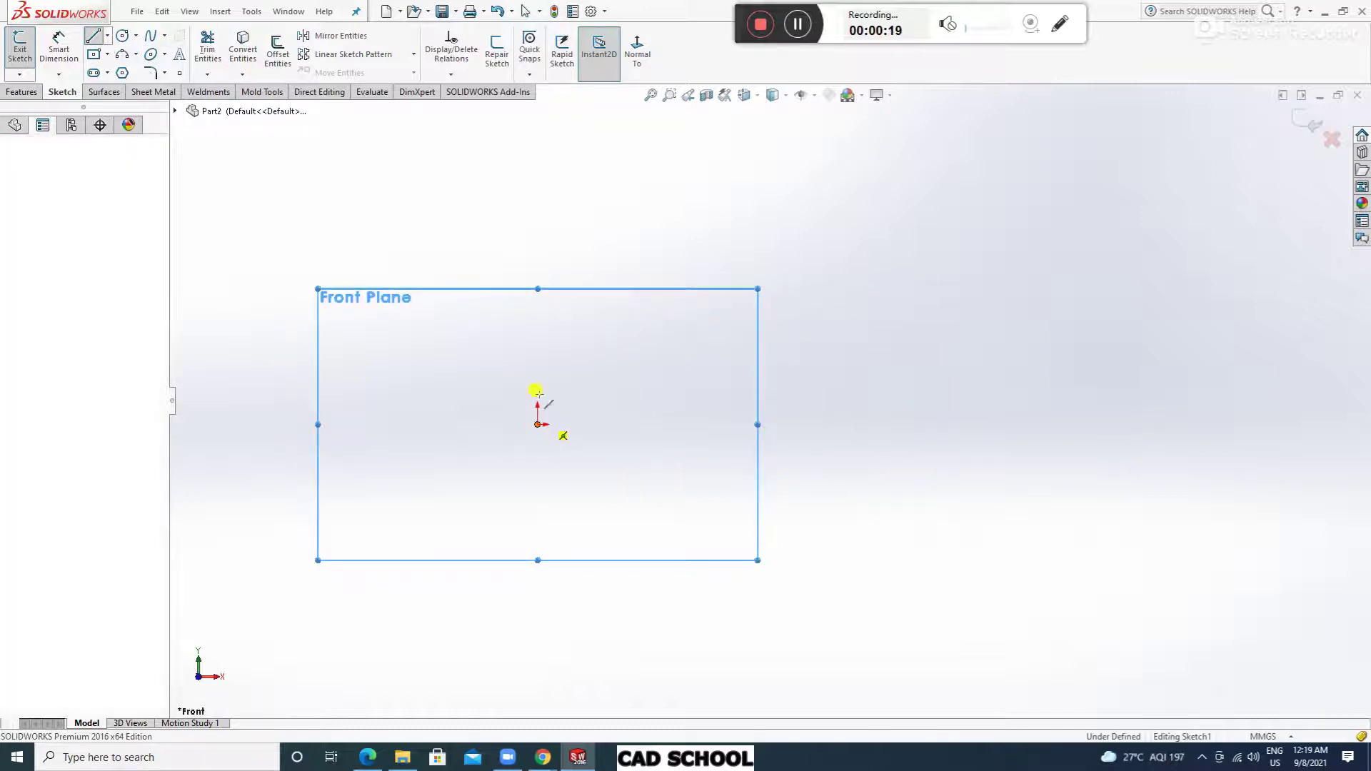
click(538, 282)
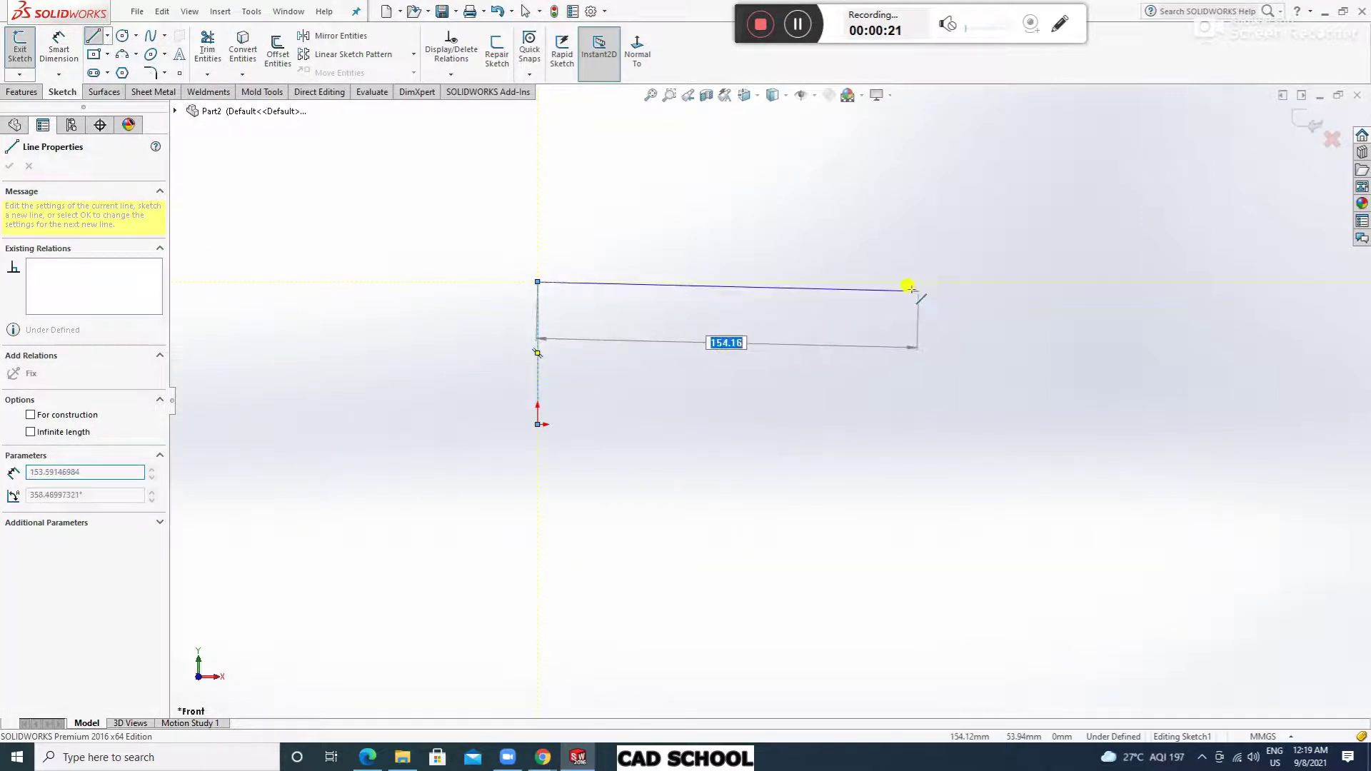
click(845, 282)
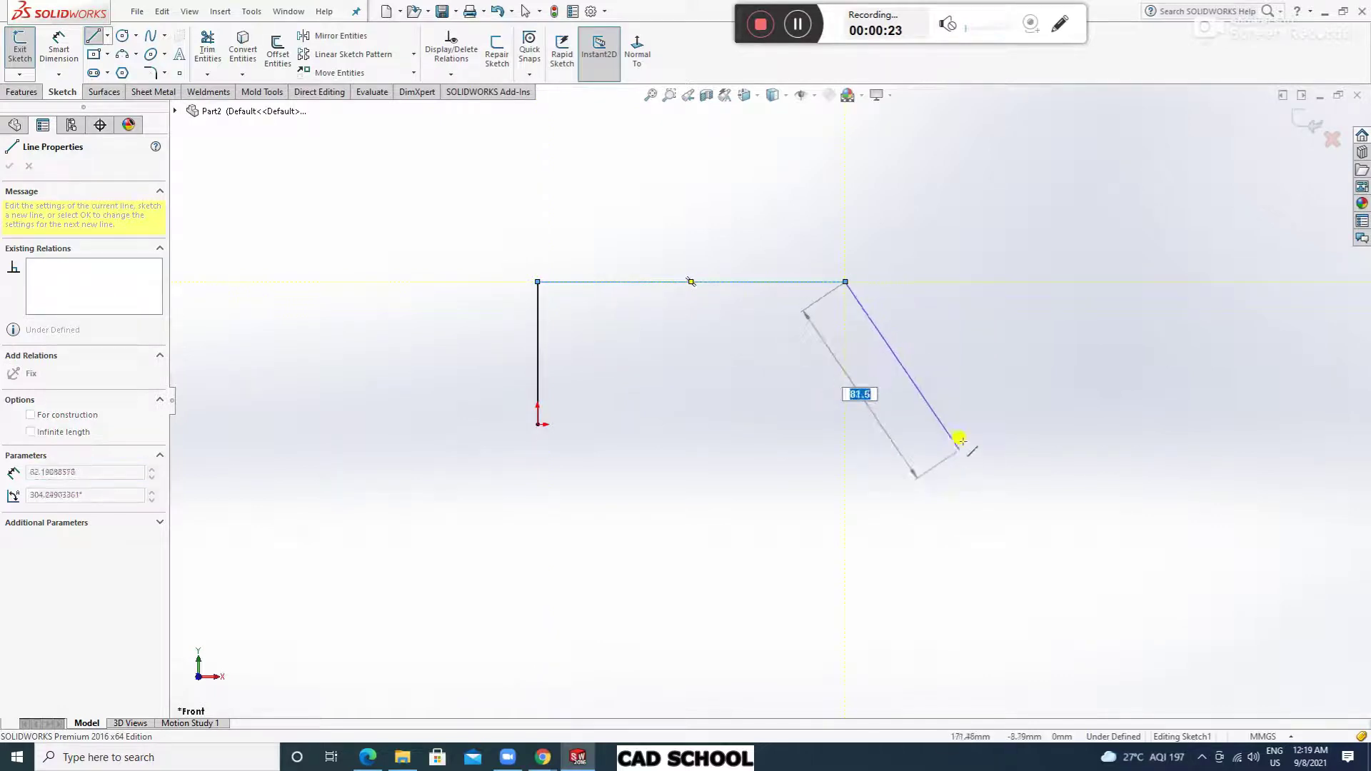
right_click(1010, 497)
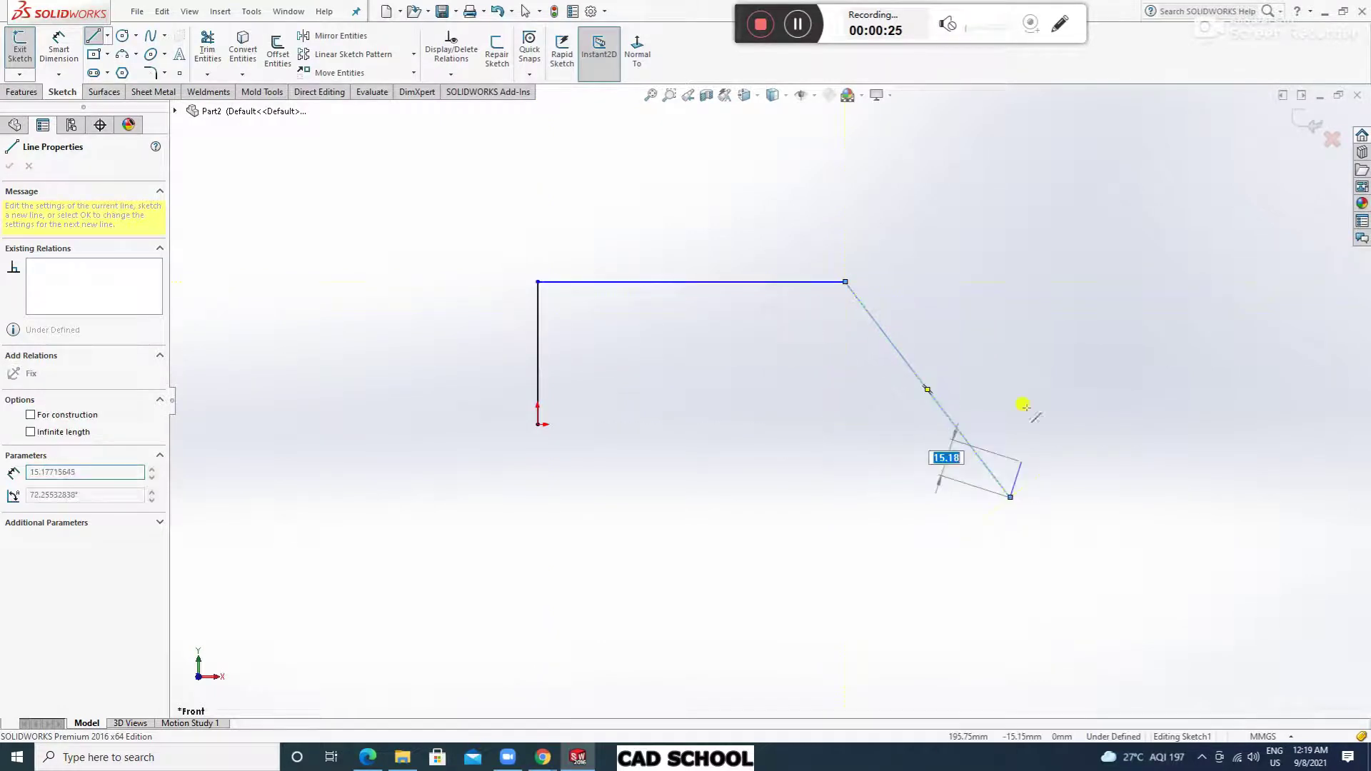
click(1057, 359)
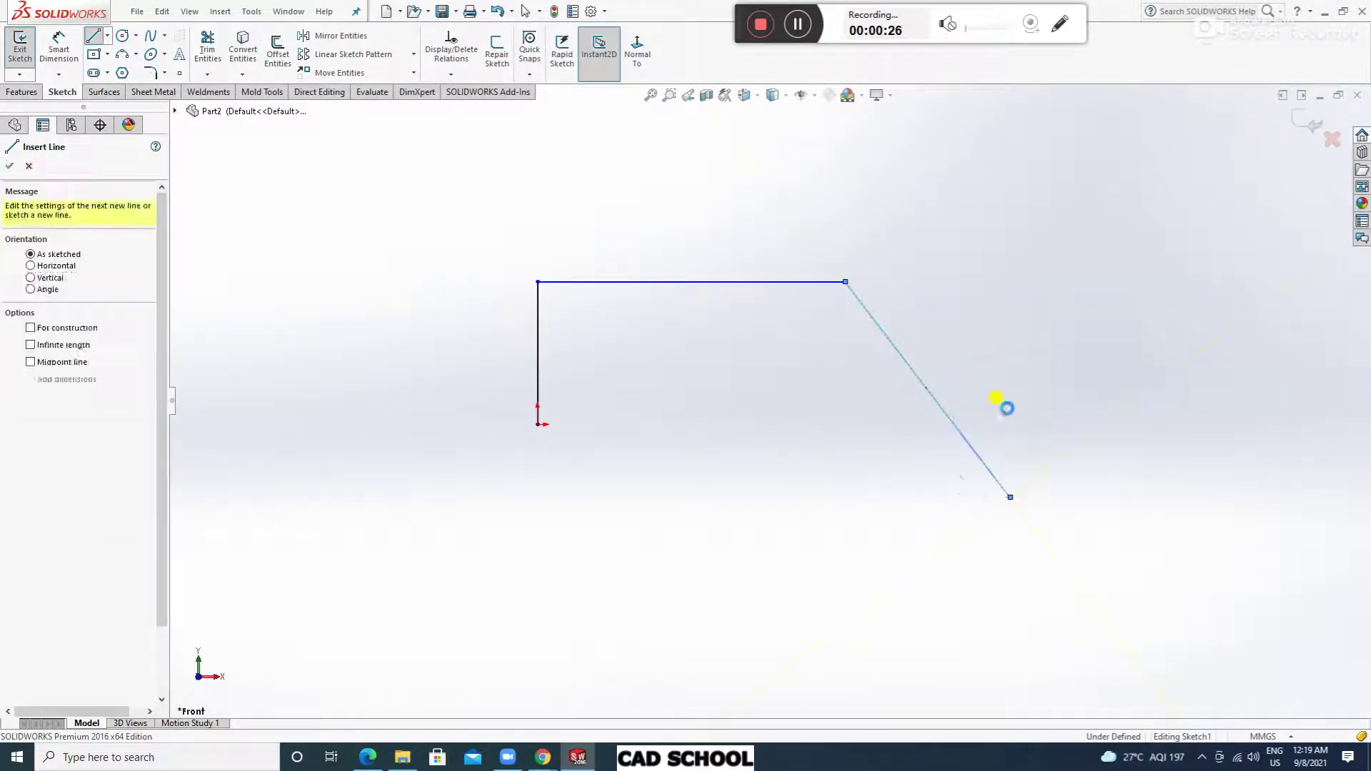
Draw the lower contour from the origin: about 20 mm right, about 18 mm down, right to form the first tooth, and back up.
click(94, 35)
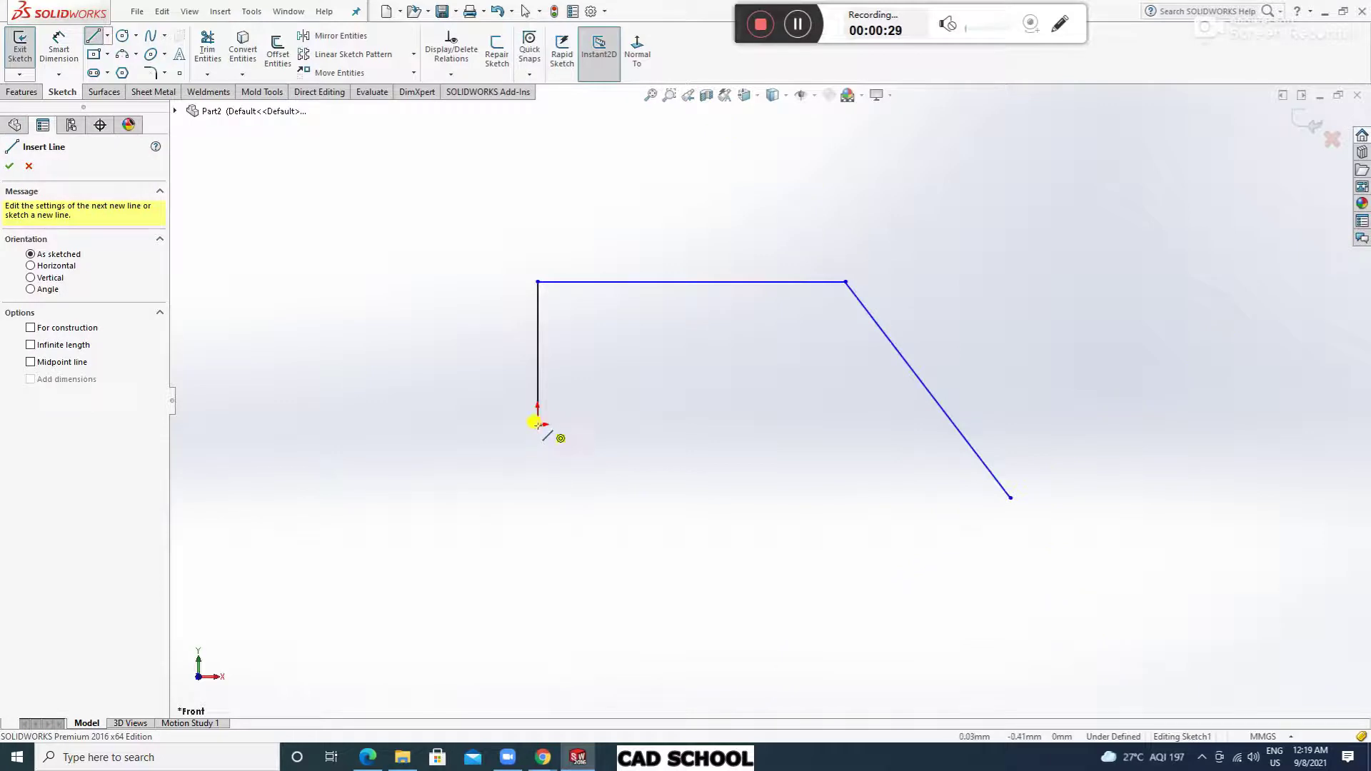
click(537, 424)
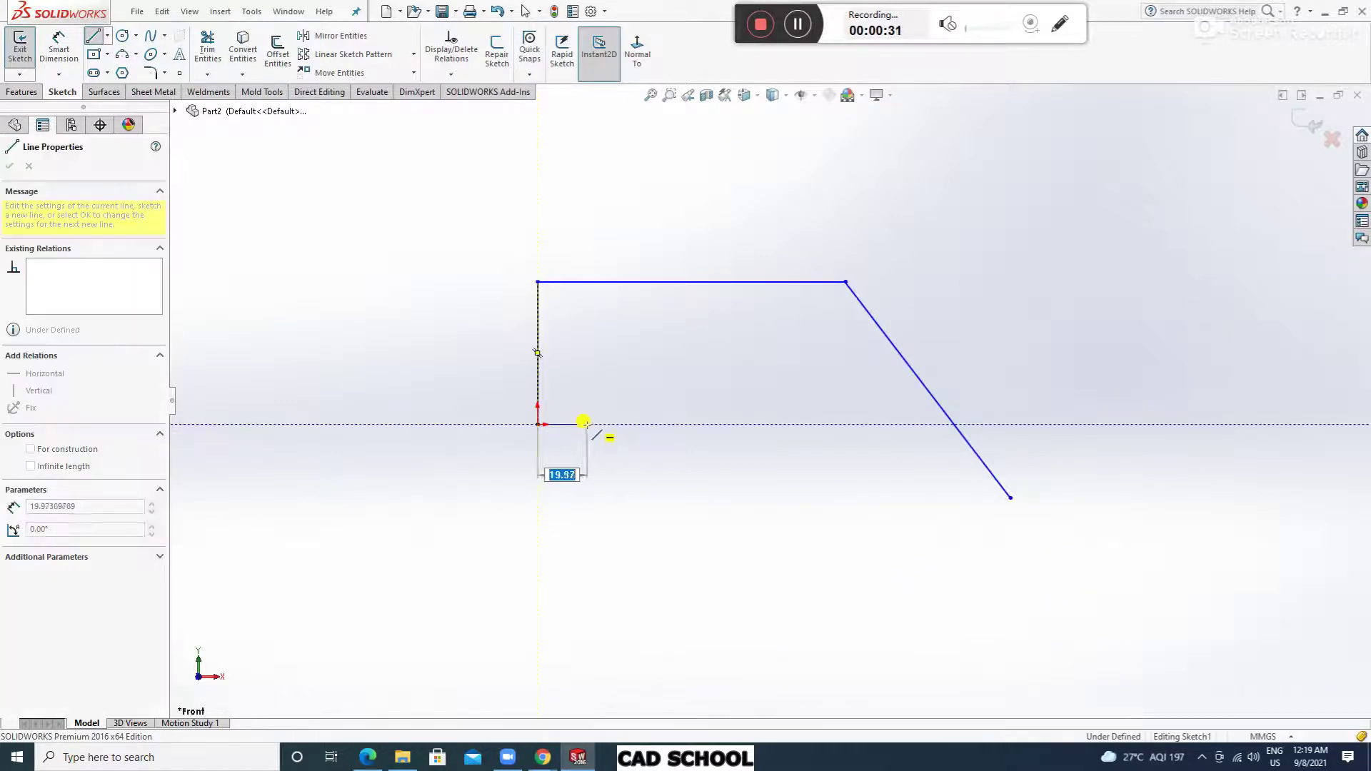
click(586, 424)
click(586, 468)
click(647, 468)
click(647, 410)
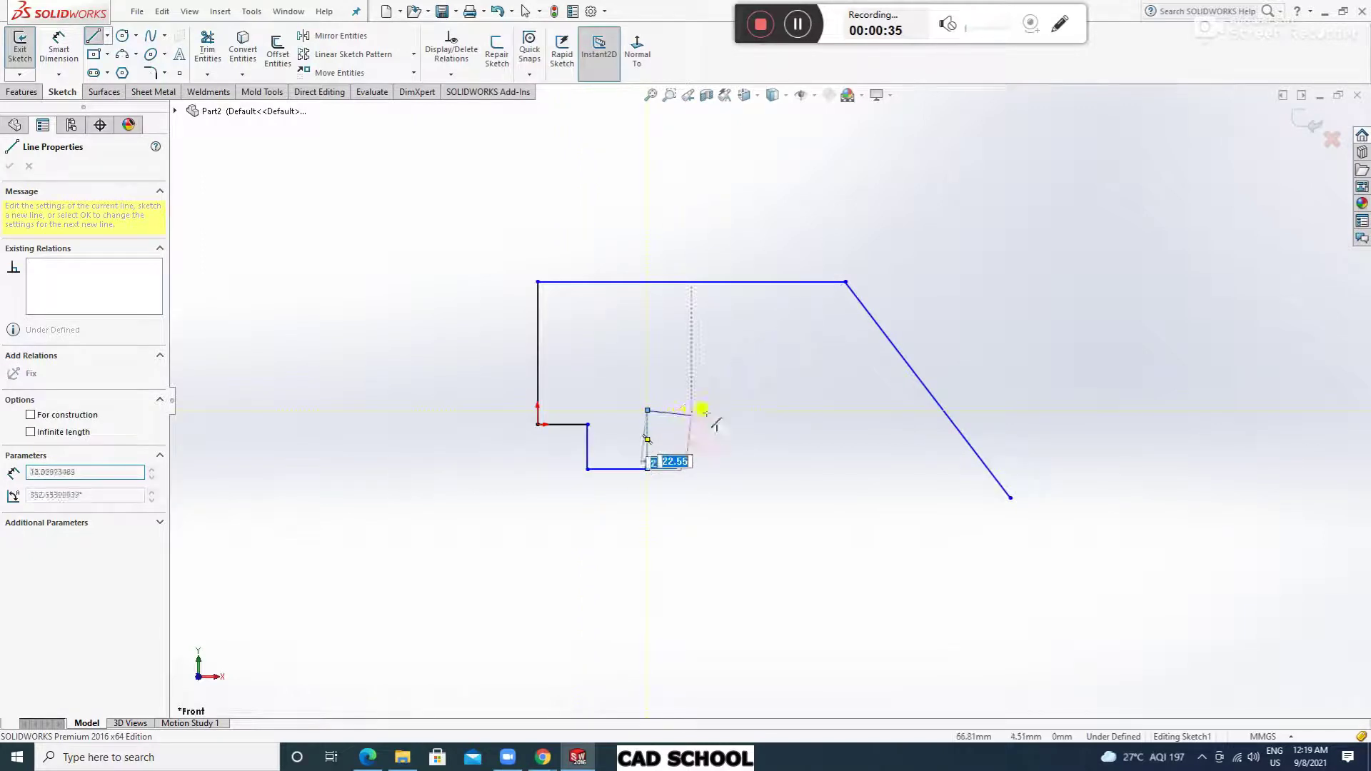
Continue the lower contour with a gap, a second tooth about 24 mm high, a short horizontal line, and a line sloping down-right.
click(713, 410)
click(712, 469)
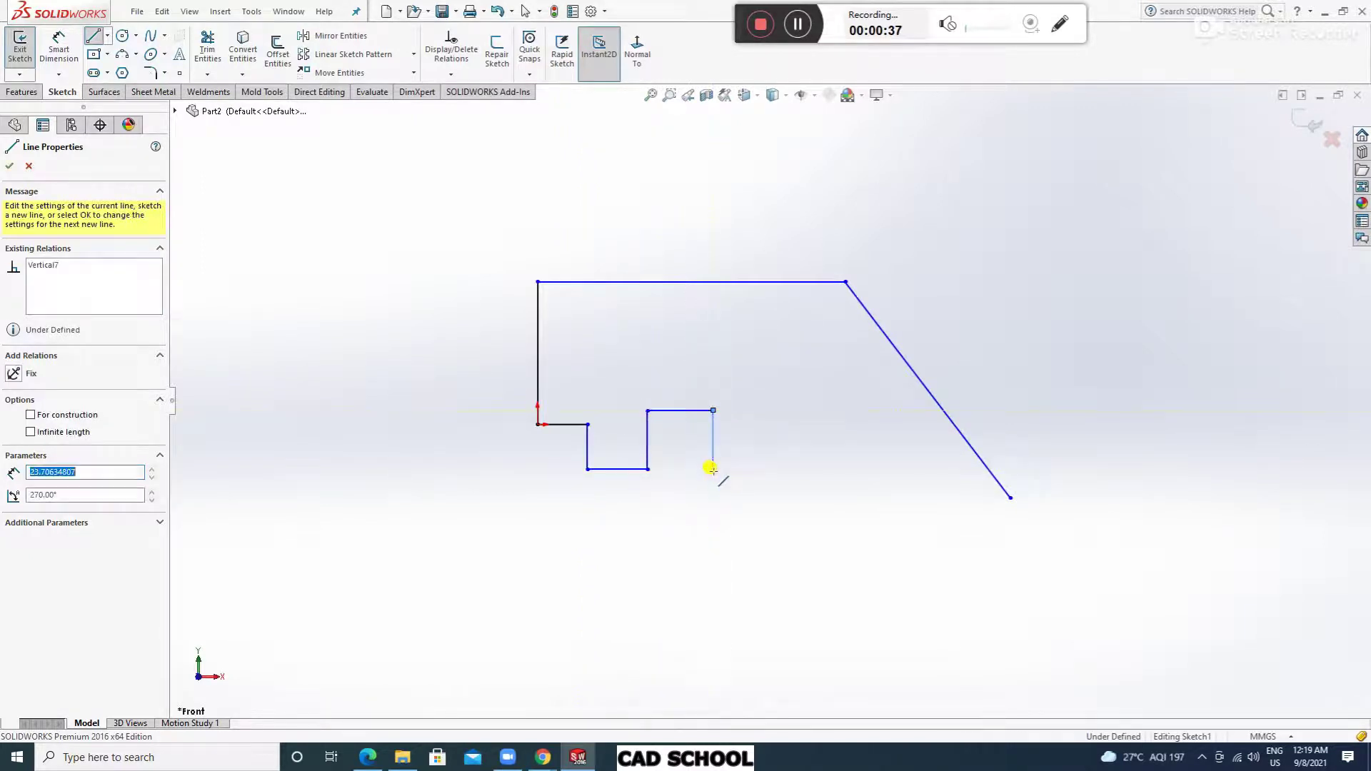
click(777, 468)
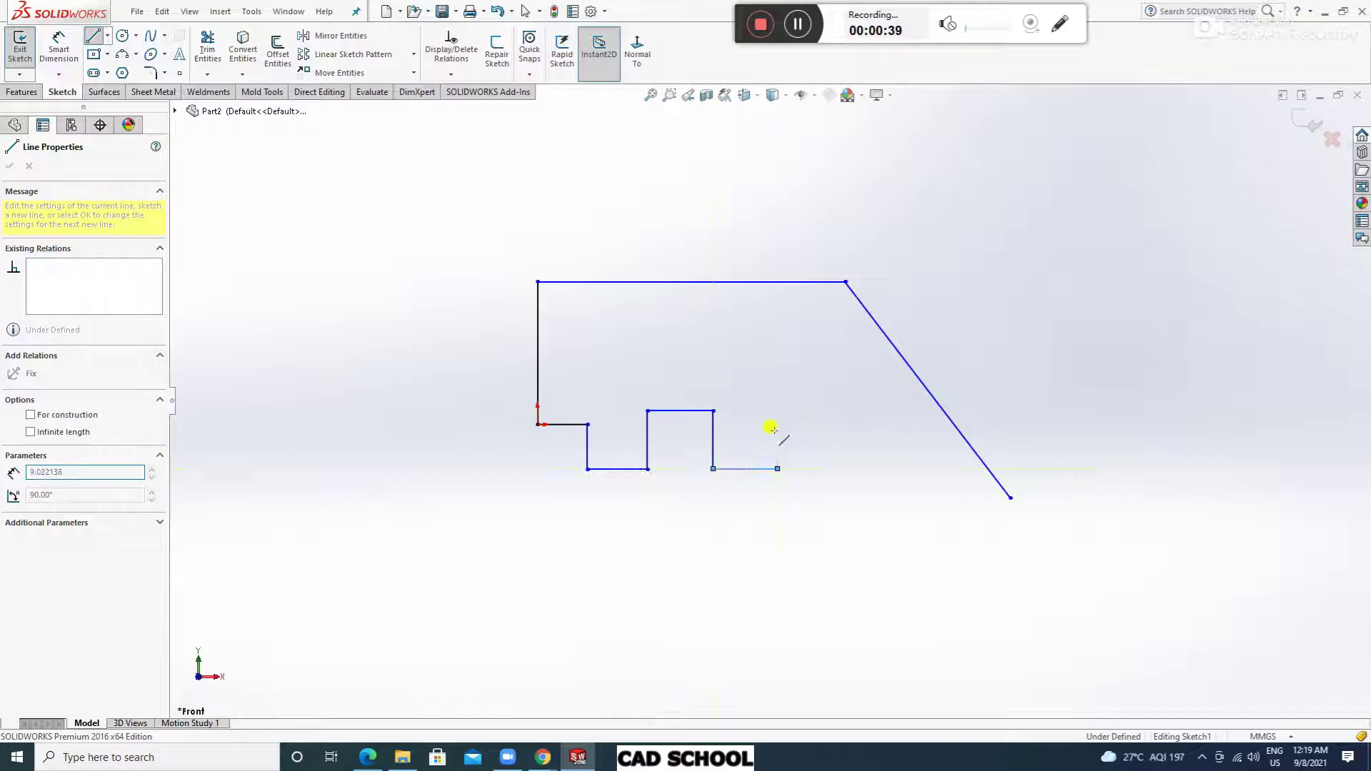
click(777, 410)
click(849, 410)
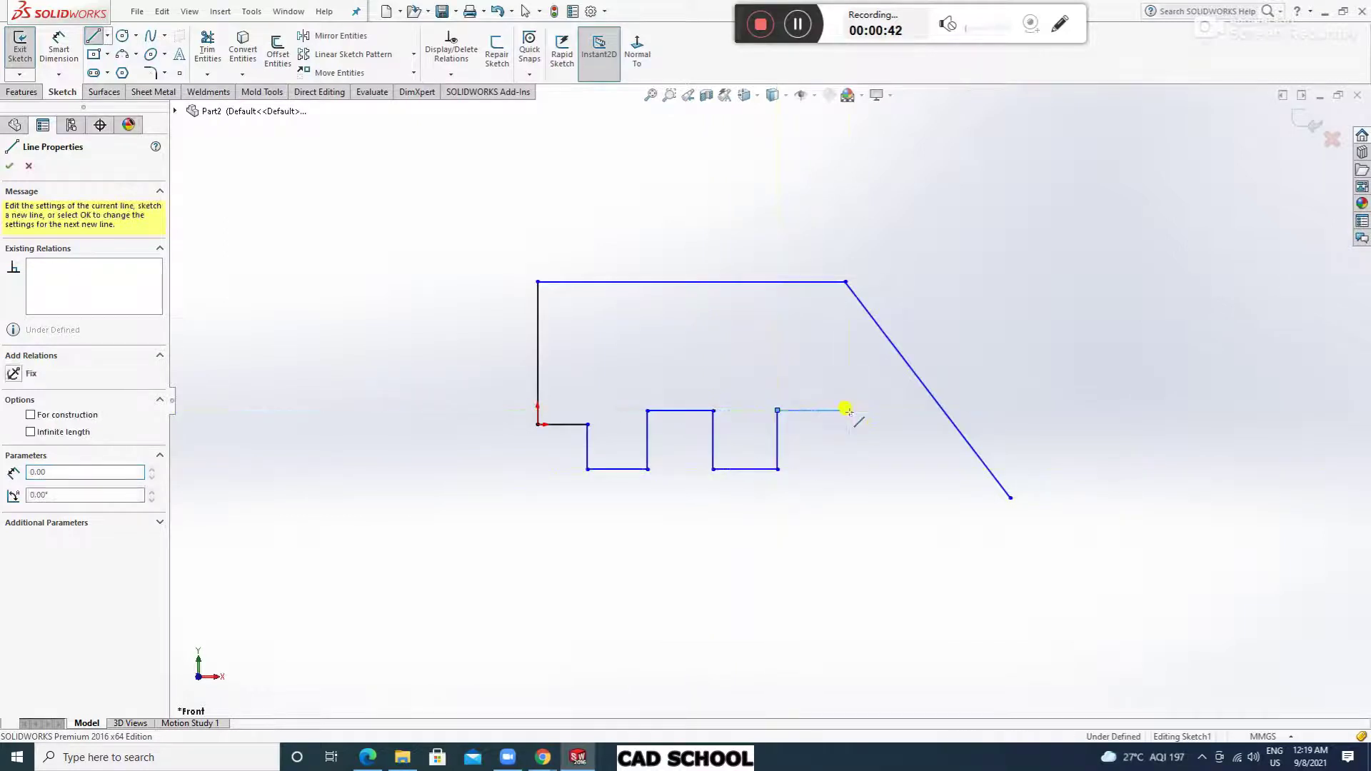
click(943, 519)
key(Escape)
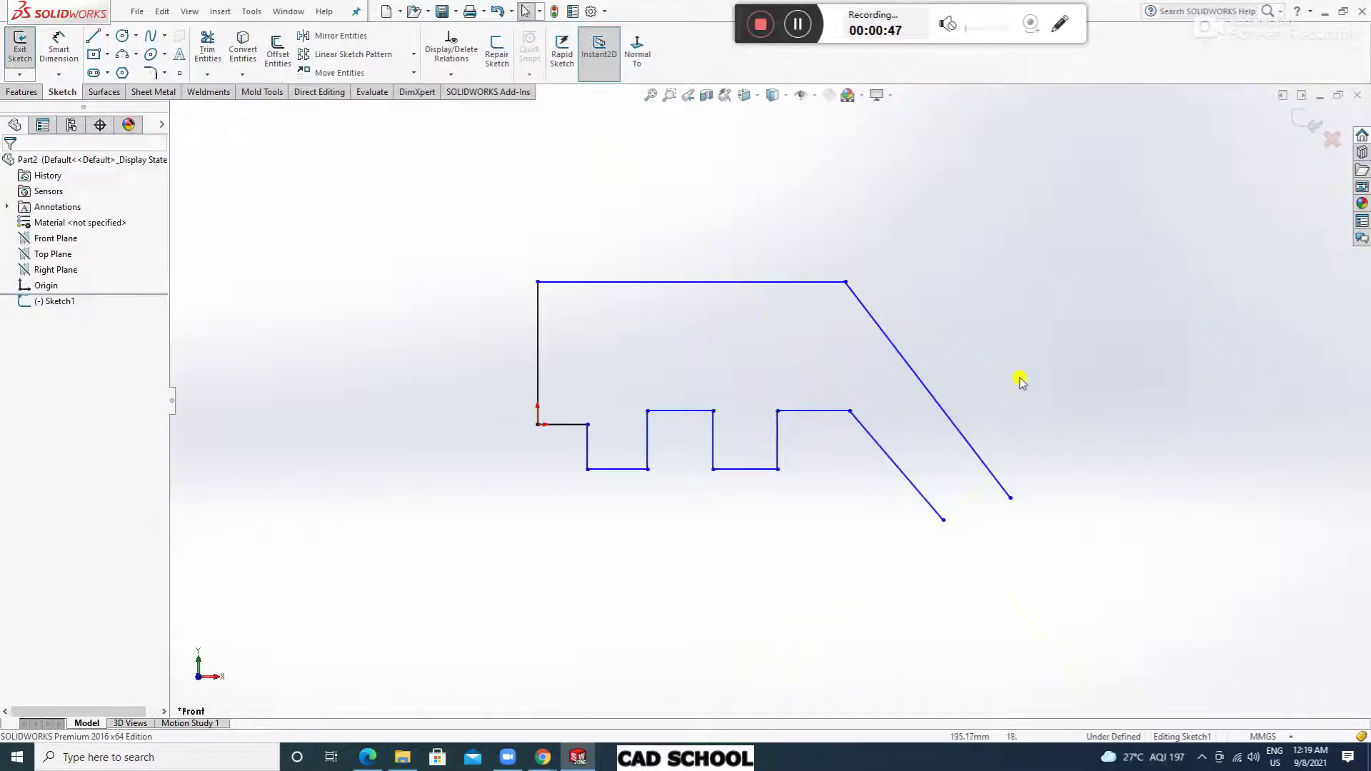
Make the two sloping lines parallel.
click(991, 474)
ctrl+click(932, 504)
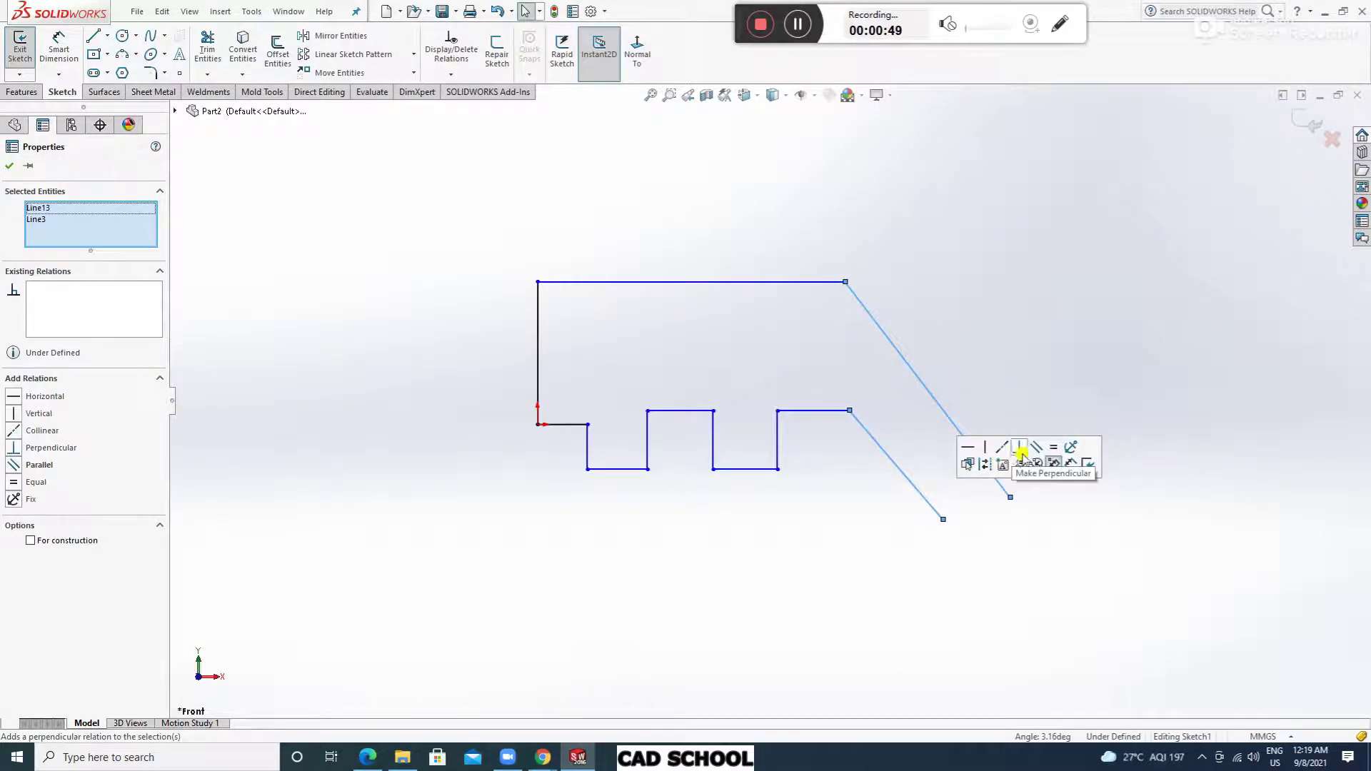
click(1018, 450)
click(1025, 322)
key(f)
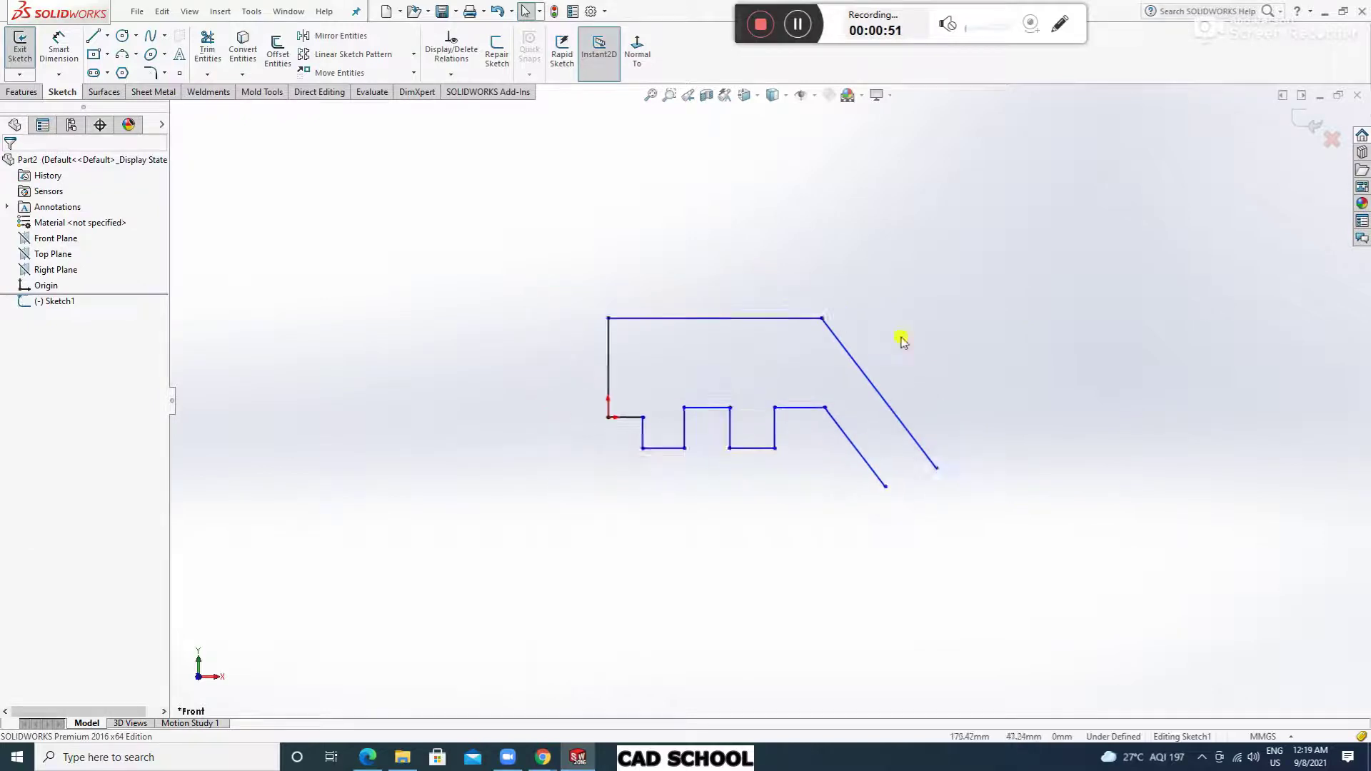
Dimension the vertical distance between the short horizontal line at the origin and the first tooth's bottom edge as 8 mm.
scroll(990, 350, down, 3)
scroll(781, 419, up, 2)
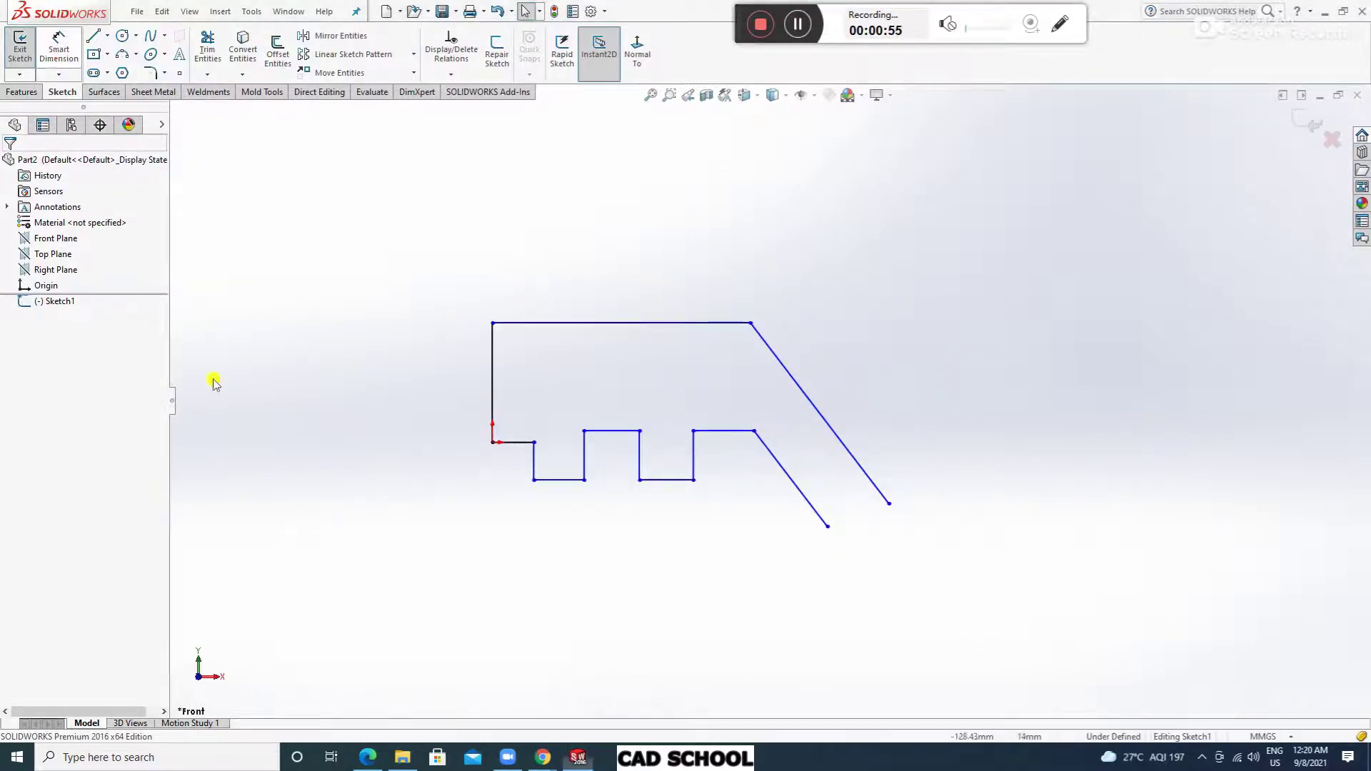
click(59, 47)
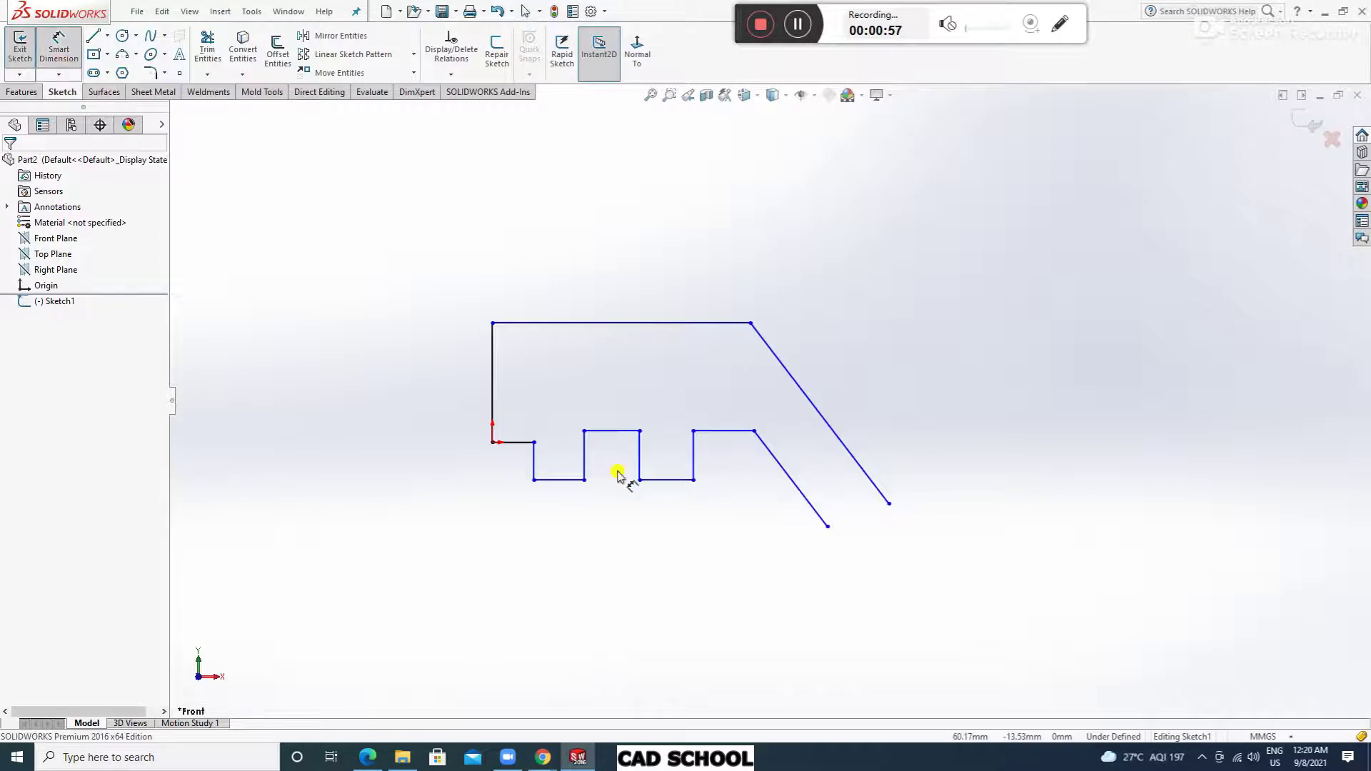
scroll(580, 485, down, 5)
click(487, 410)
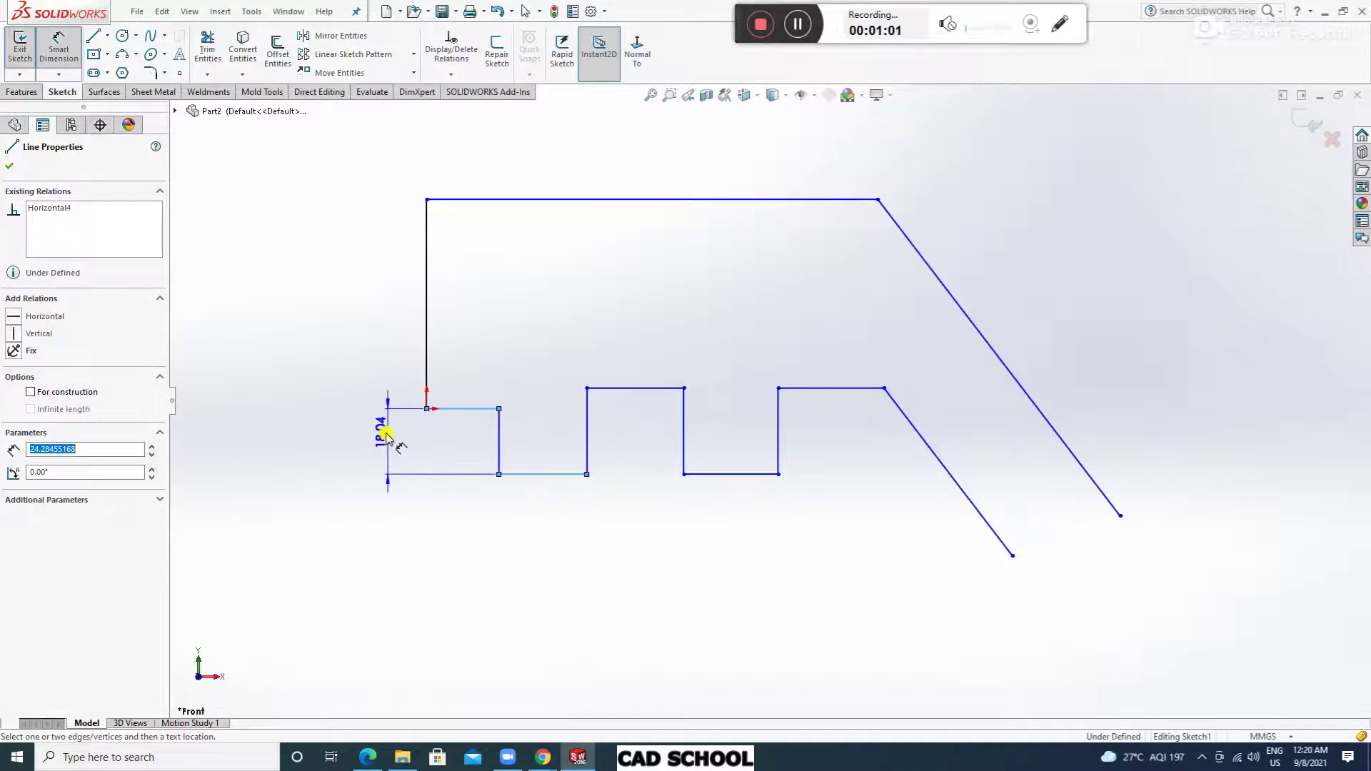
click(373, 439)
text(8)
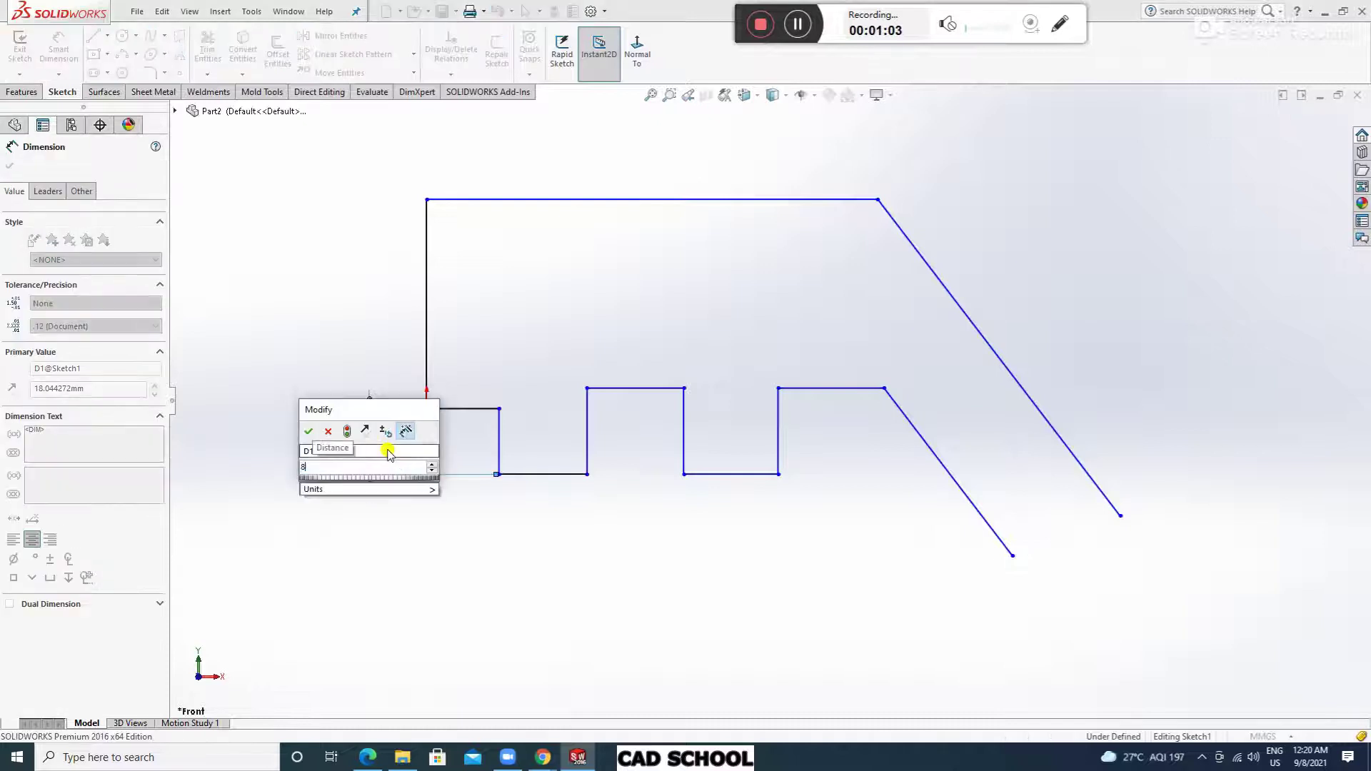
key(Return)
click(560, 541)
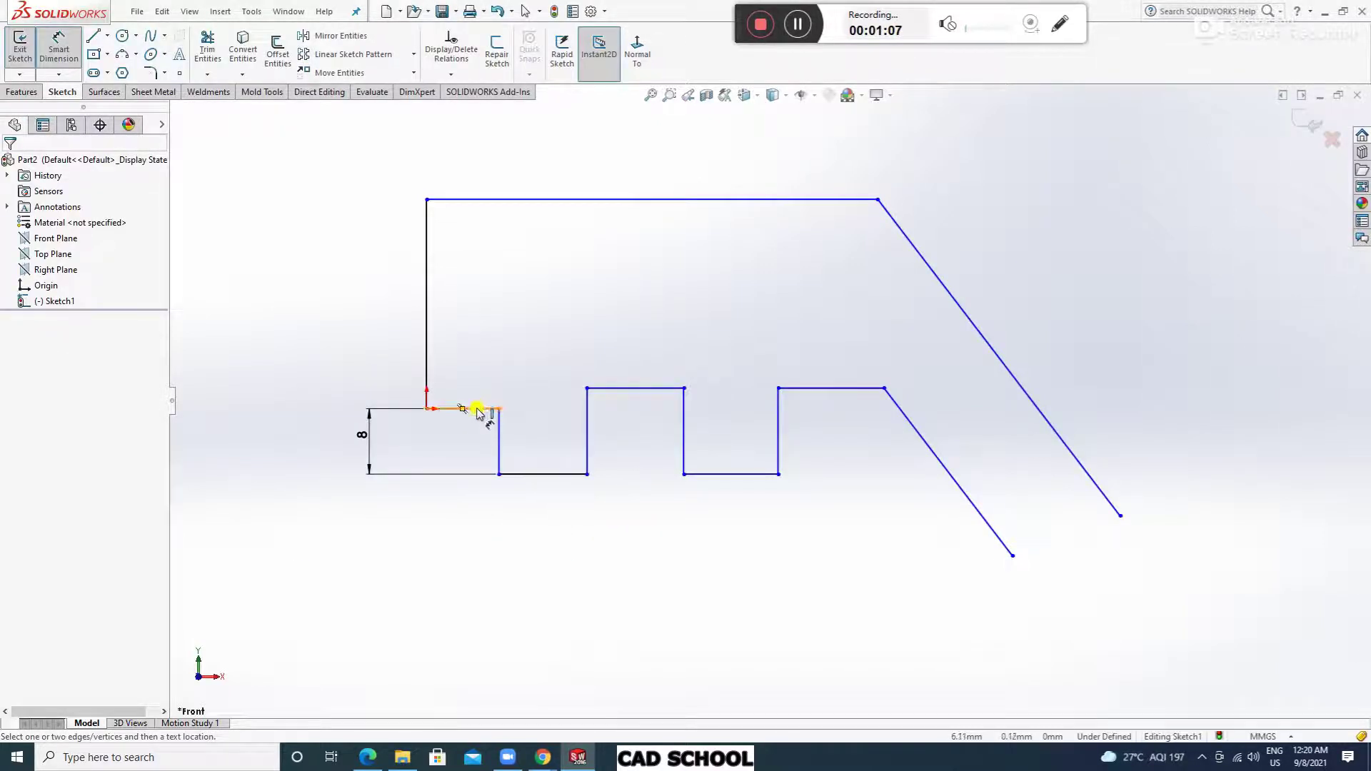
Dimension the short horizontal line at the origin as 10 mm and the first tooth's bottom edge as 12 mm.
click(477, 410)
click(508, 560)
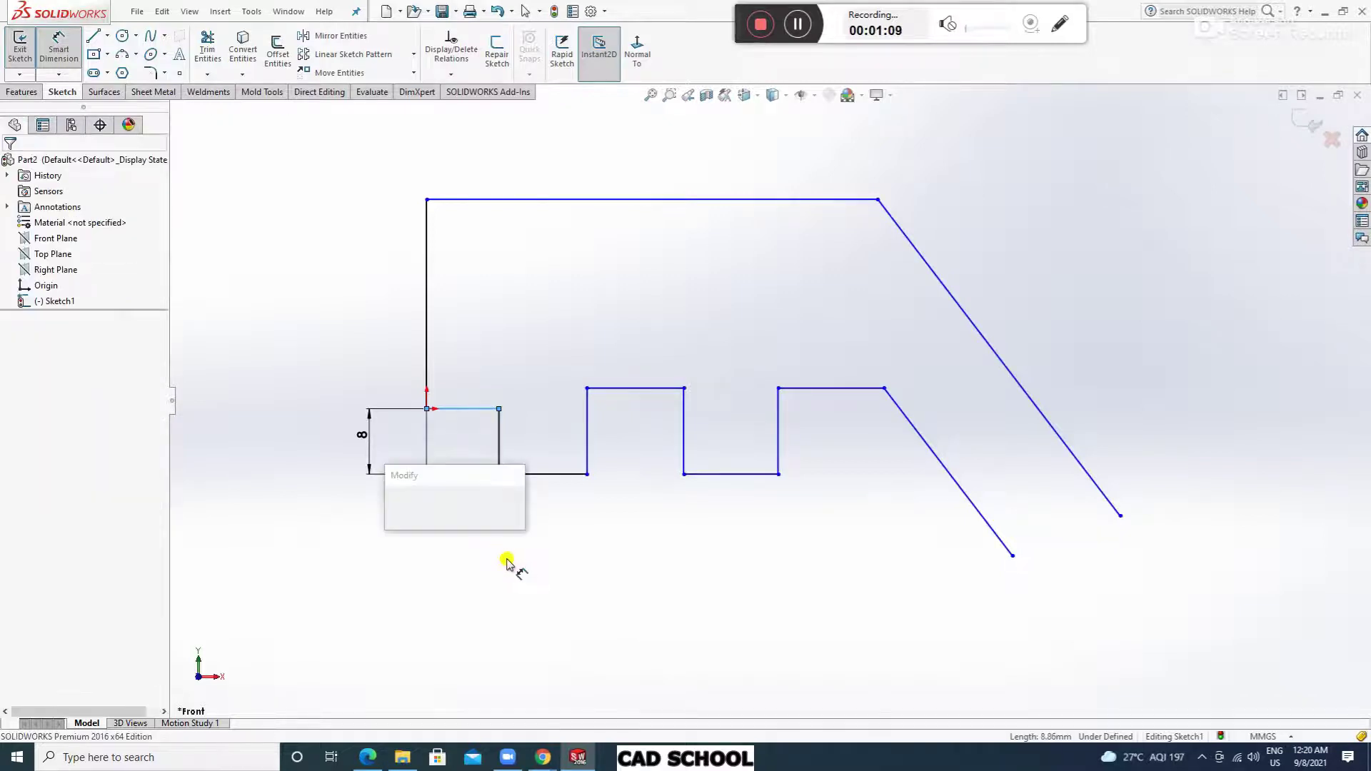
text(10)
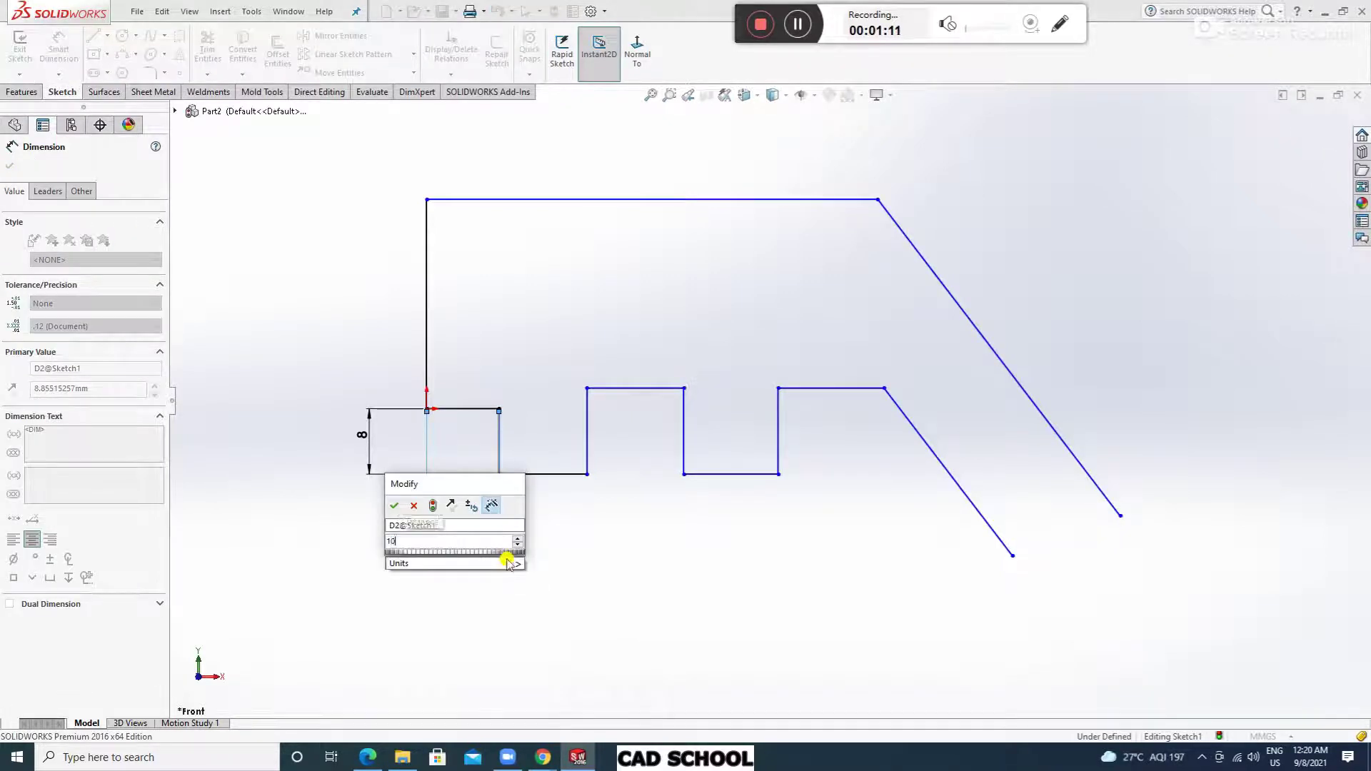
key(Return)
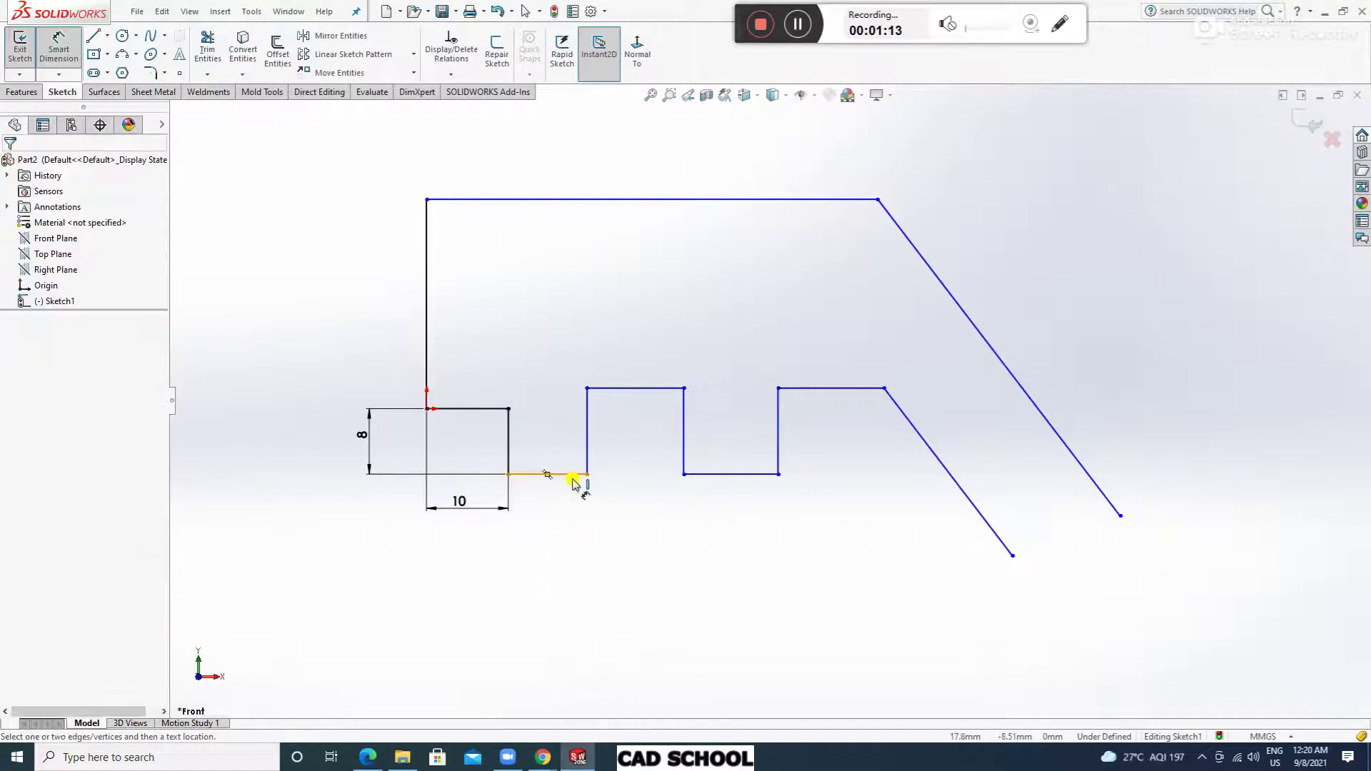
click(563, 474)
click(561, 564)
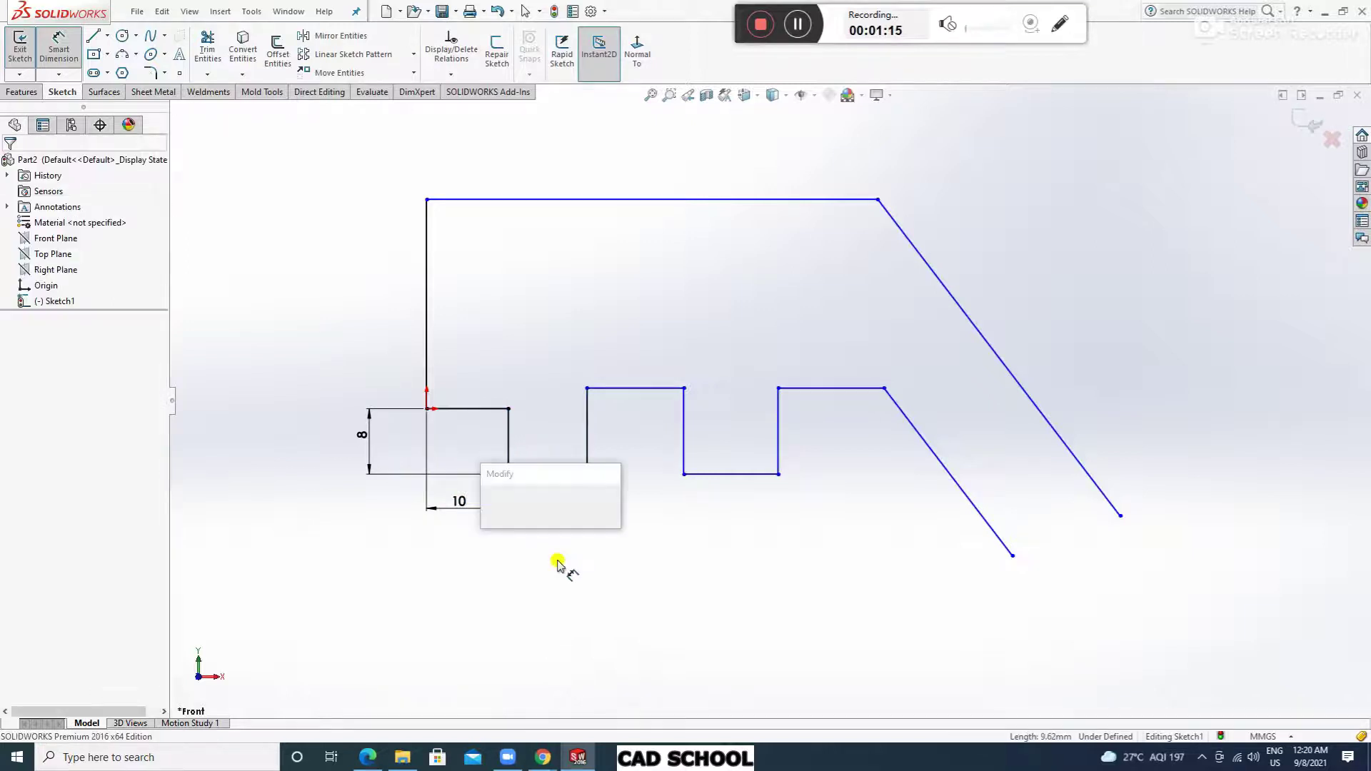
text(12)
key(Return)
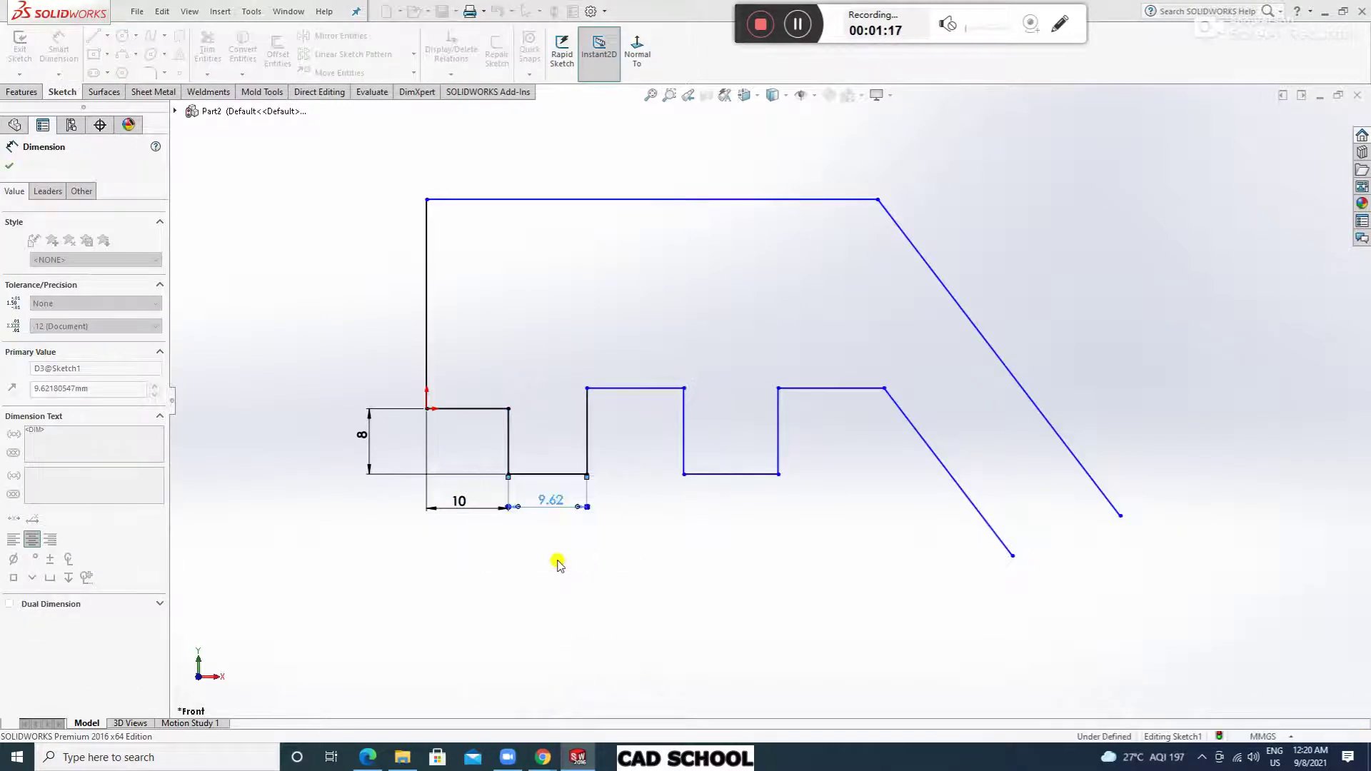
Dimension the gap between the two teeth as 8 mm and the second tooth's bottom edge as 12 mm.
click(678, 391)
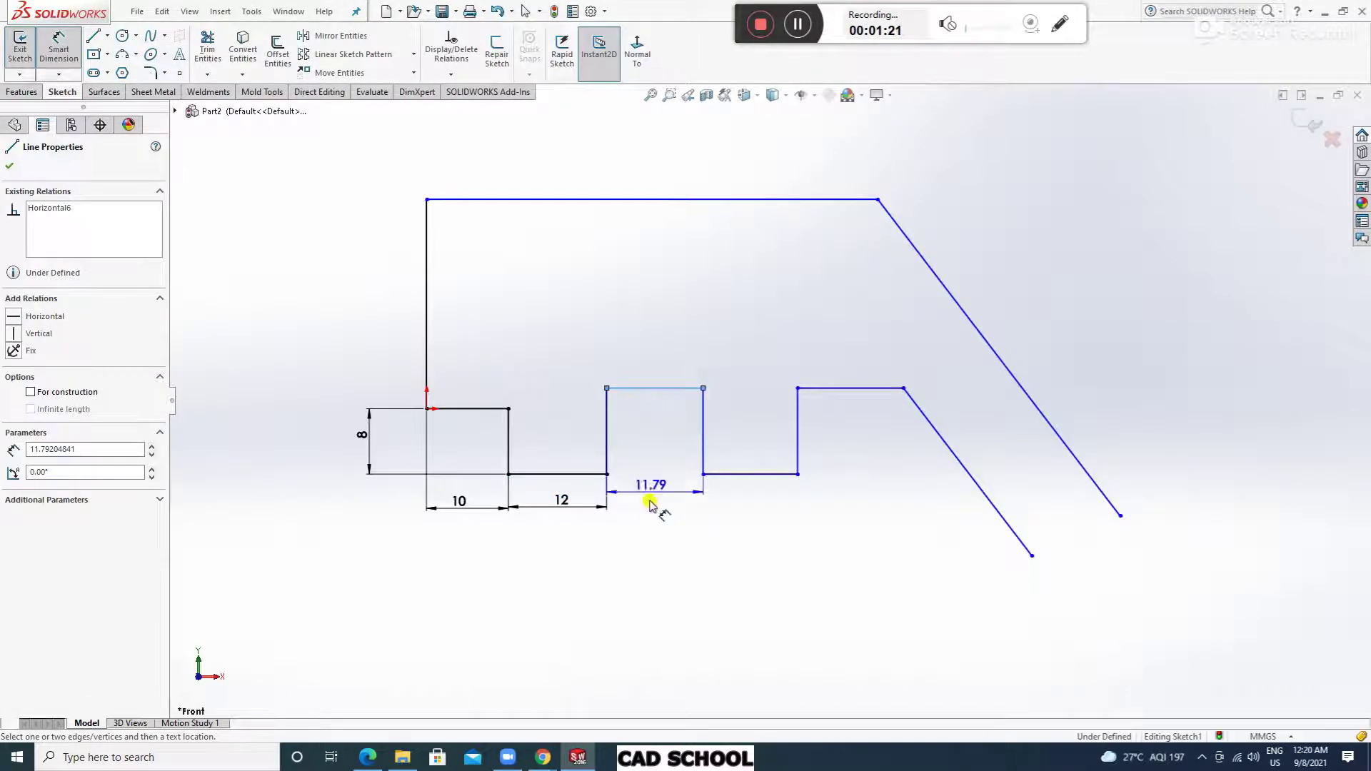
click(655, 540)
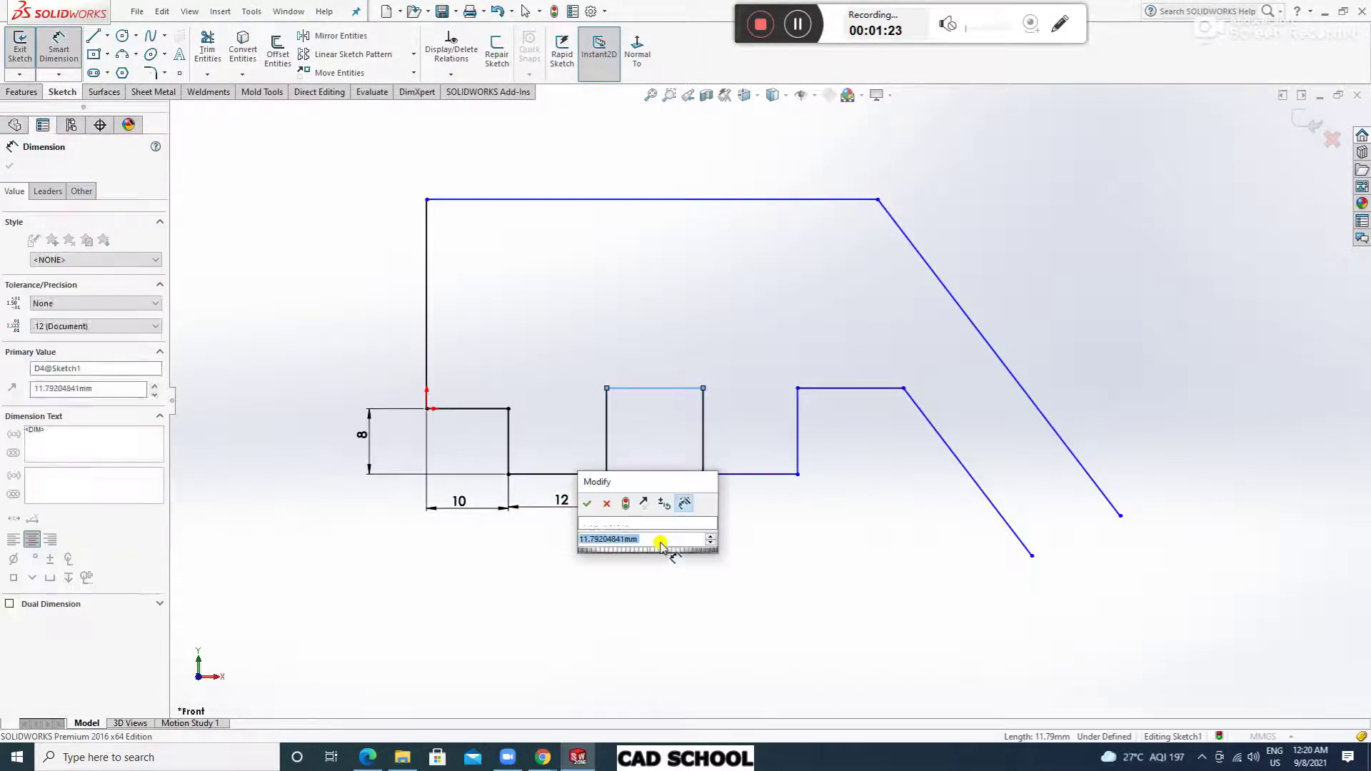
text(8)
key(Return)
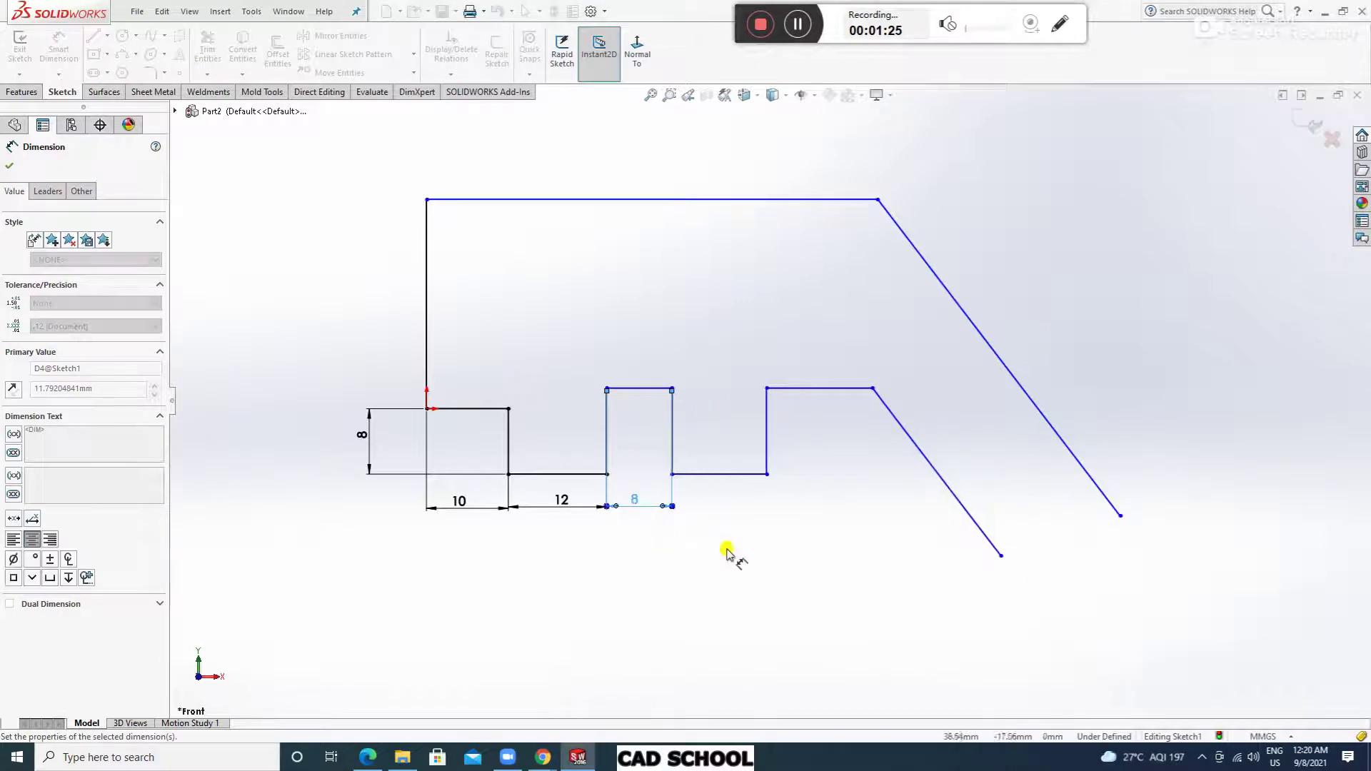
click(739, 477)
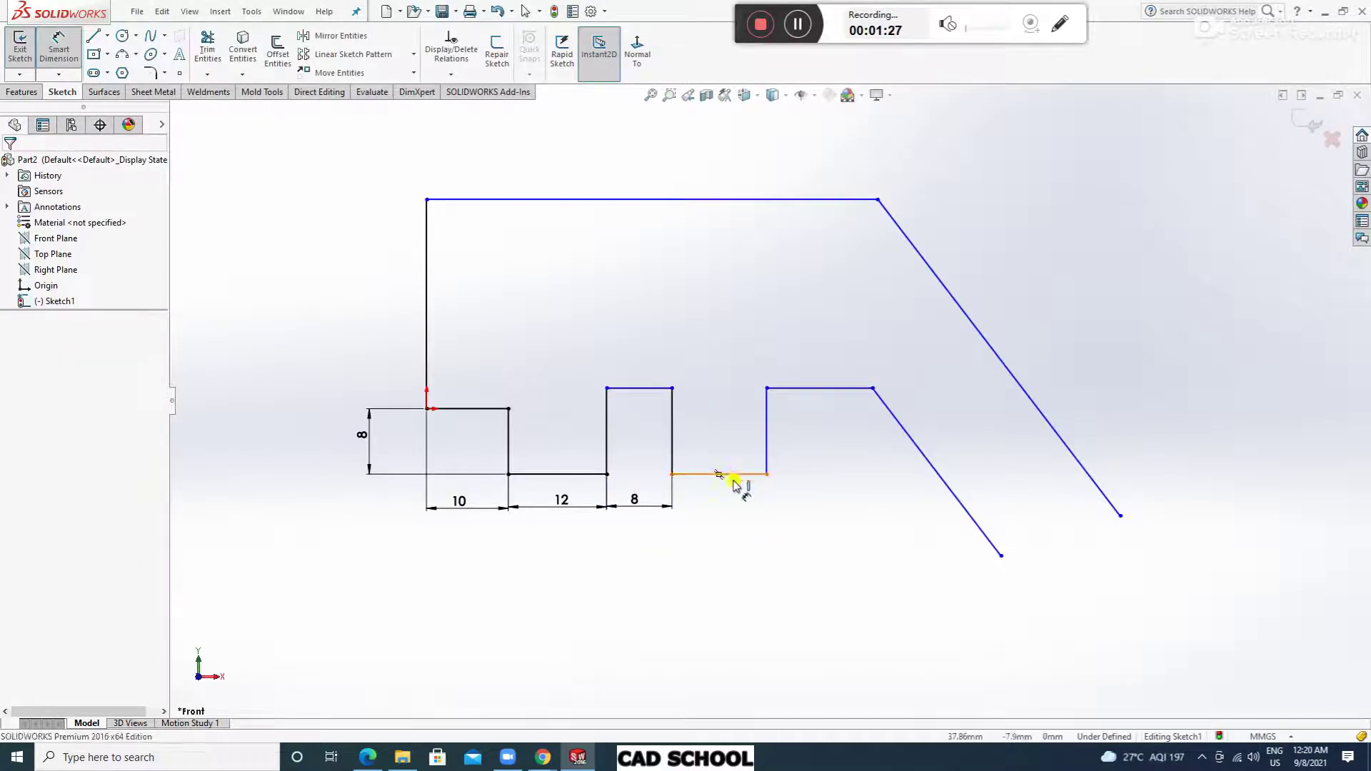
click(728, 519)
text(12)
key(Return)
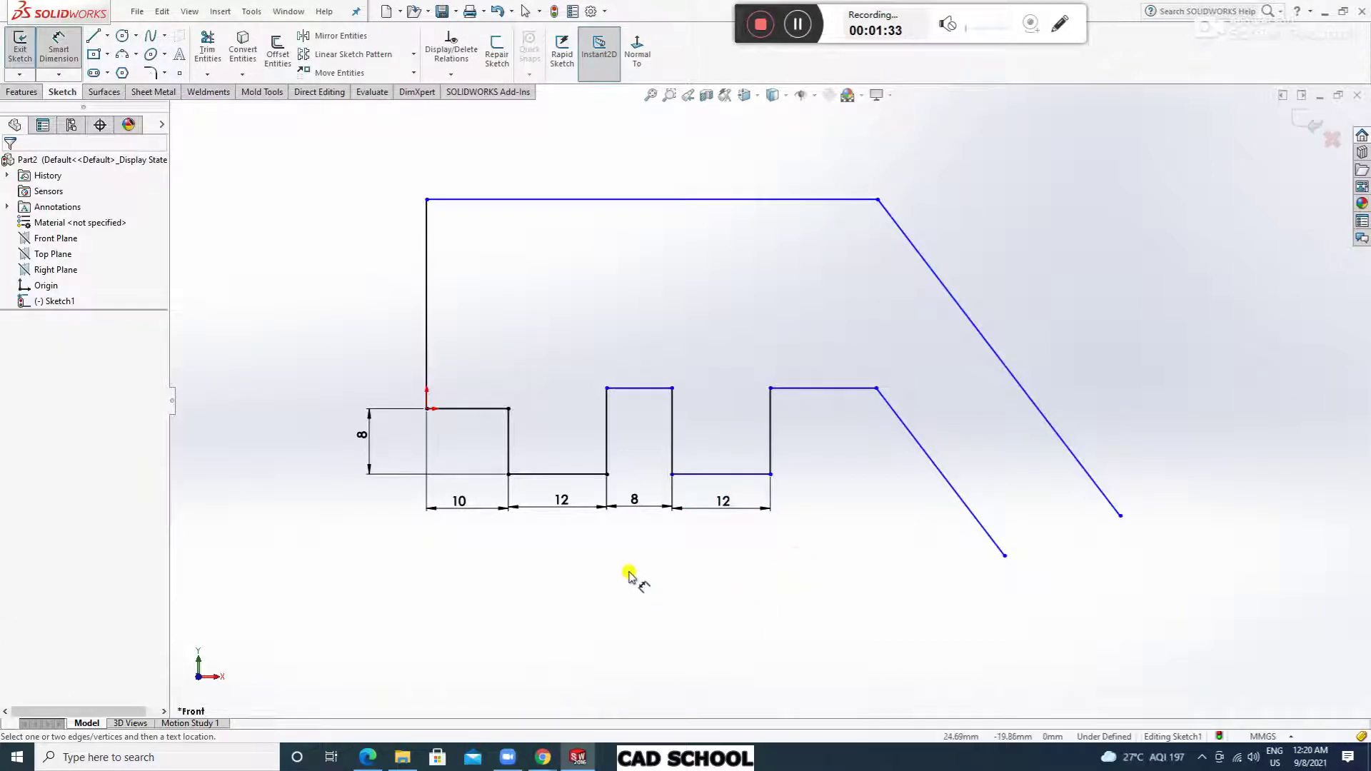
key(Escape)
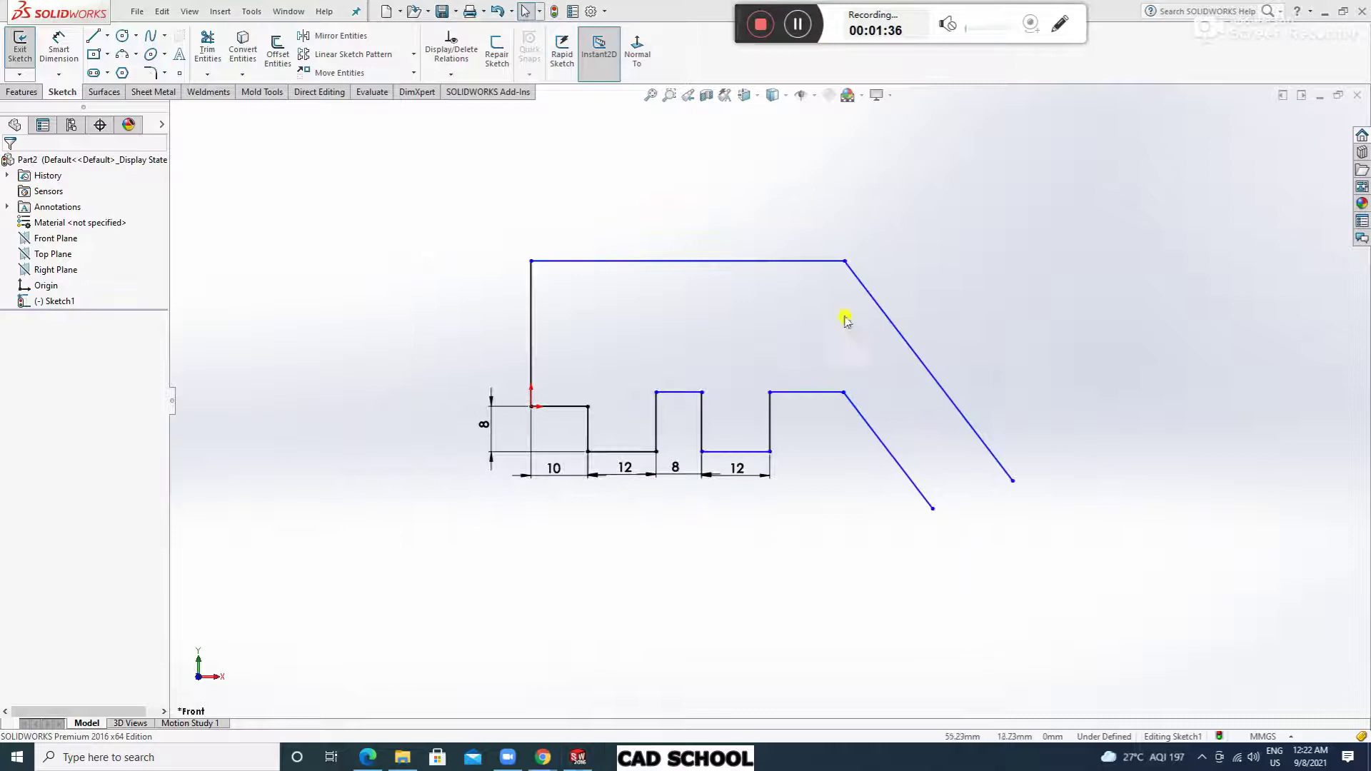
Dimension the angle between the top horizontal line and the outer sloping line as 65 degrees.
scroll(821, 356, up, 1)
scroll(906, 360, down, 1)
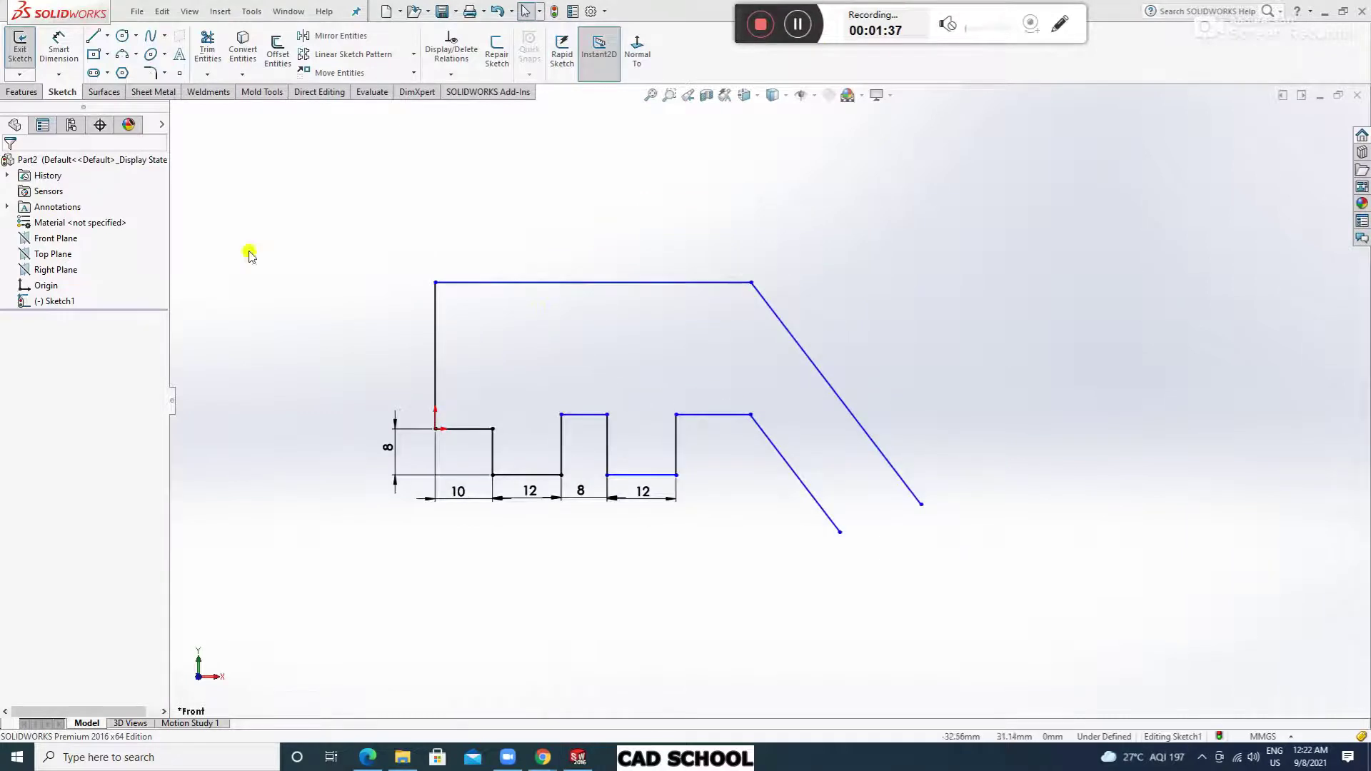
click(76, 49)
click(724, 283)
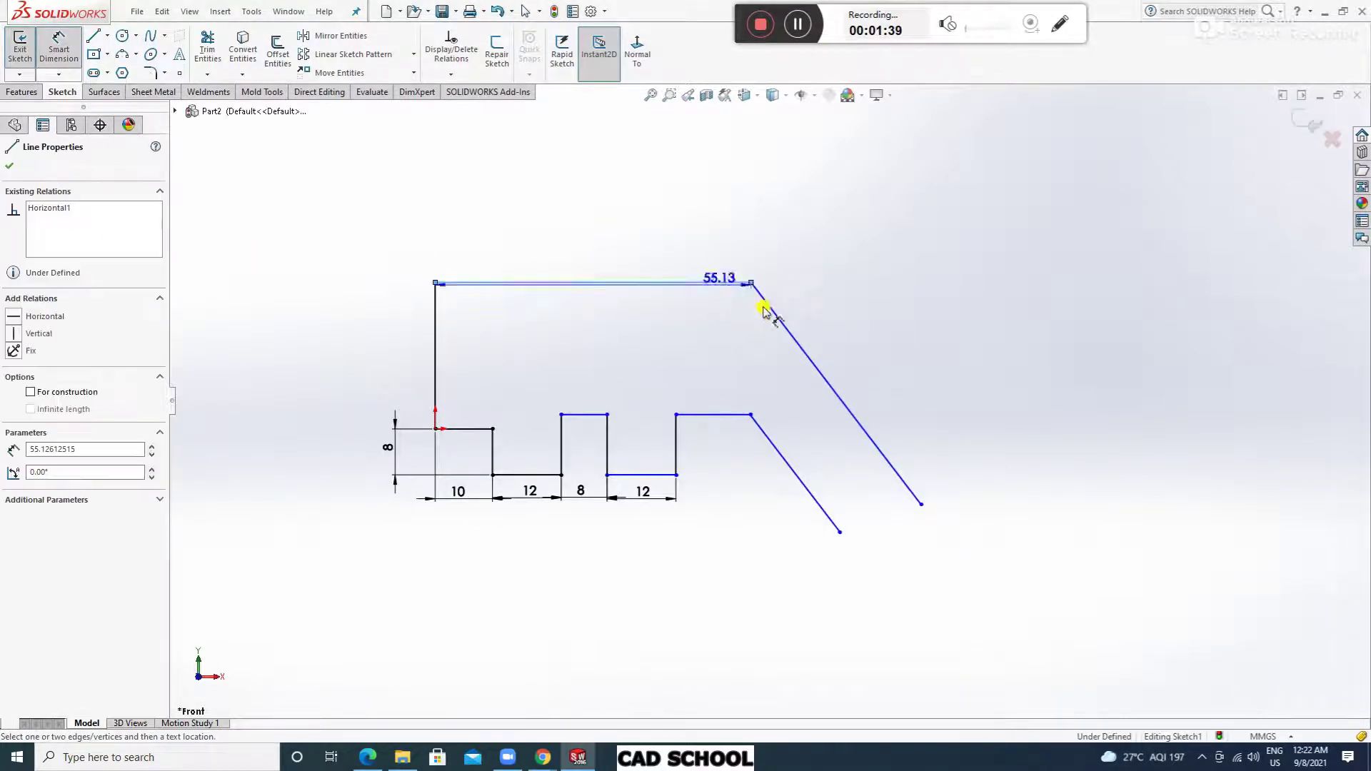
click(777, 315)
click(814, 318)
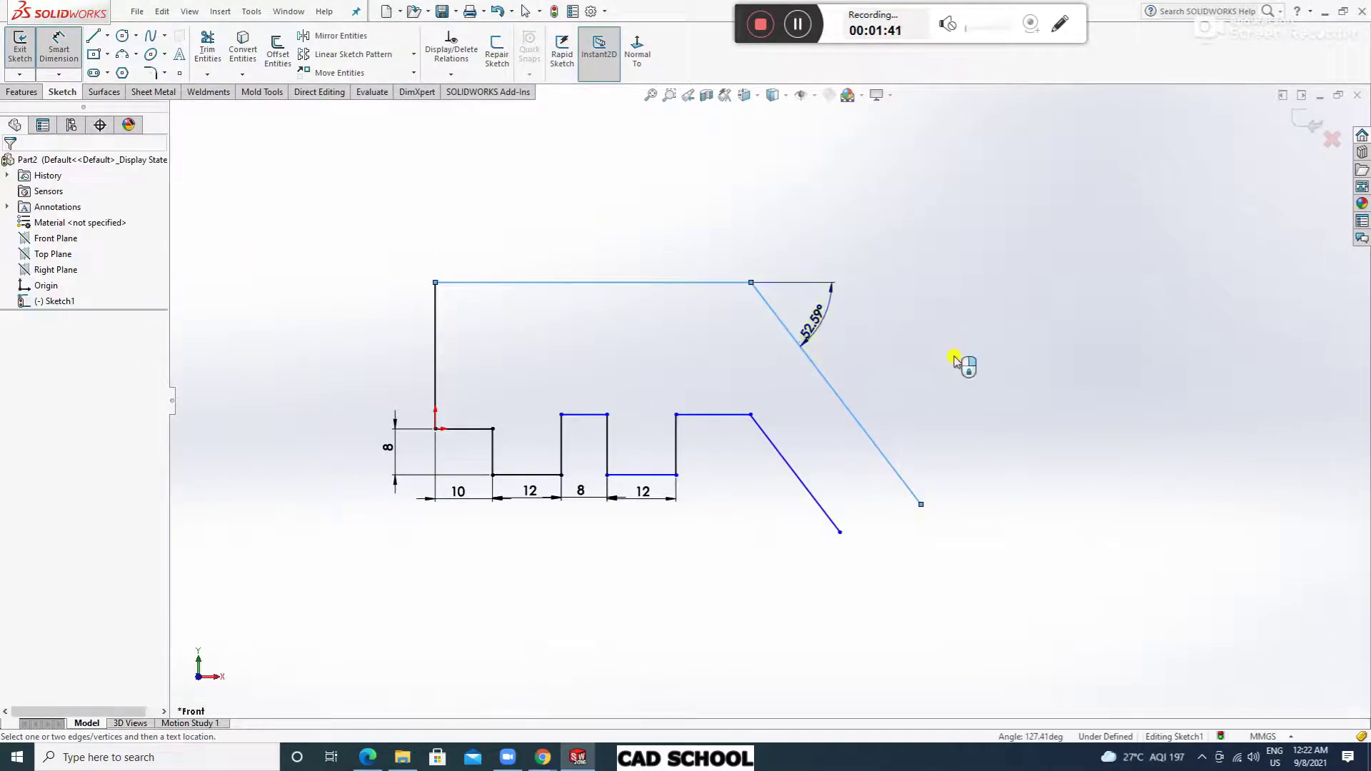
text(65)
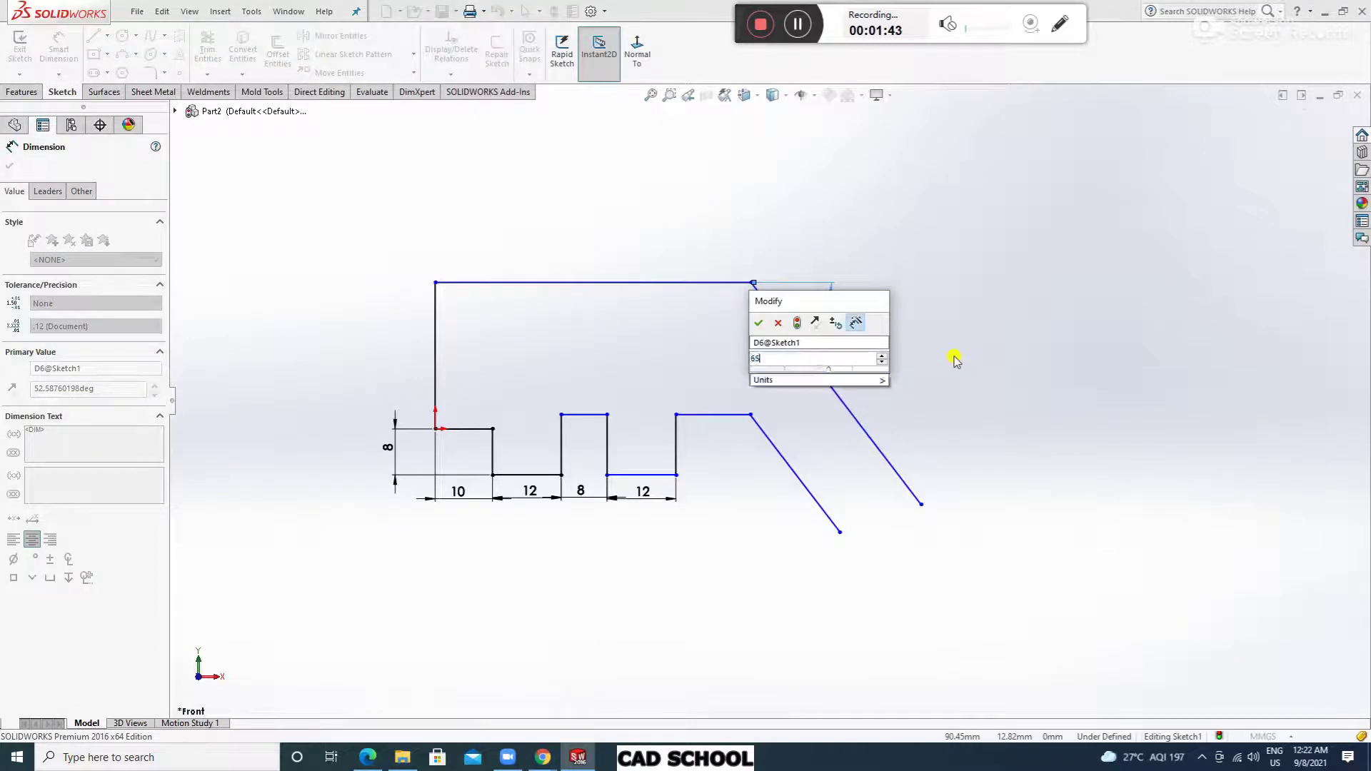
key(Return)
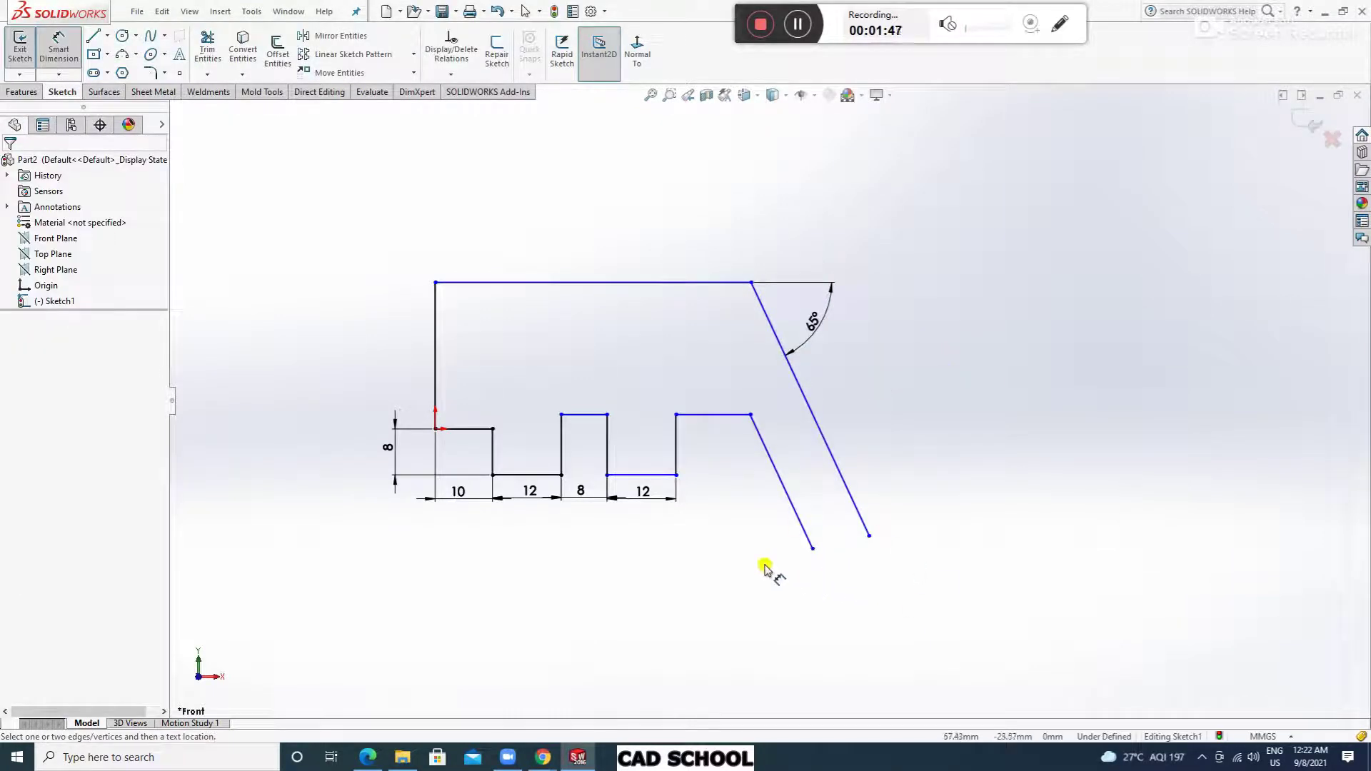
Dimension the distance between the two parallel sloping lines as 13 mm.
click(806, 541)
click(862, 521)
click(887, 591)
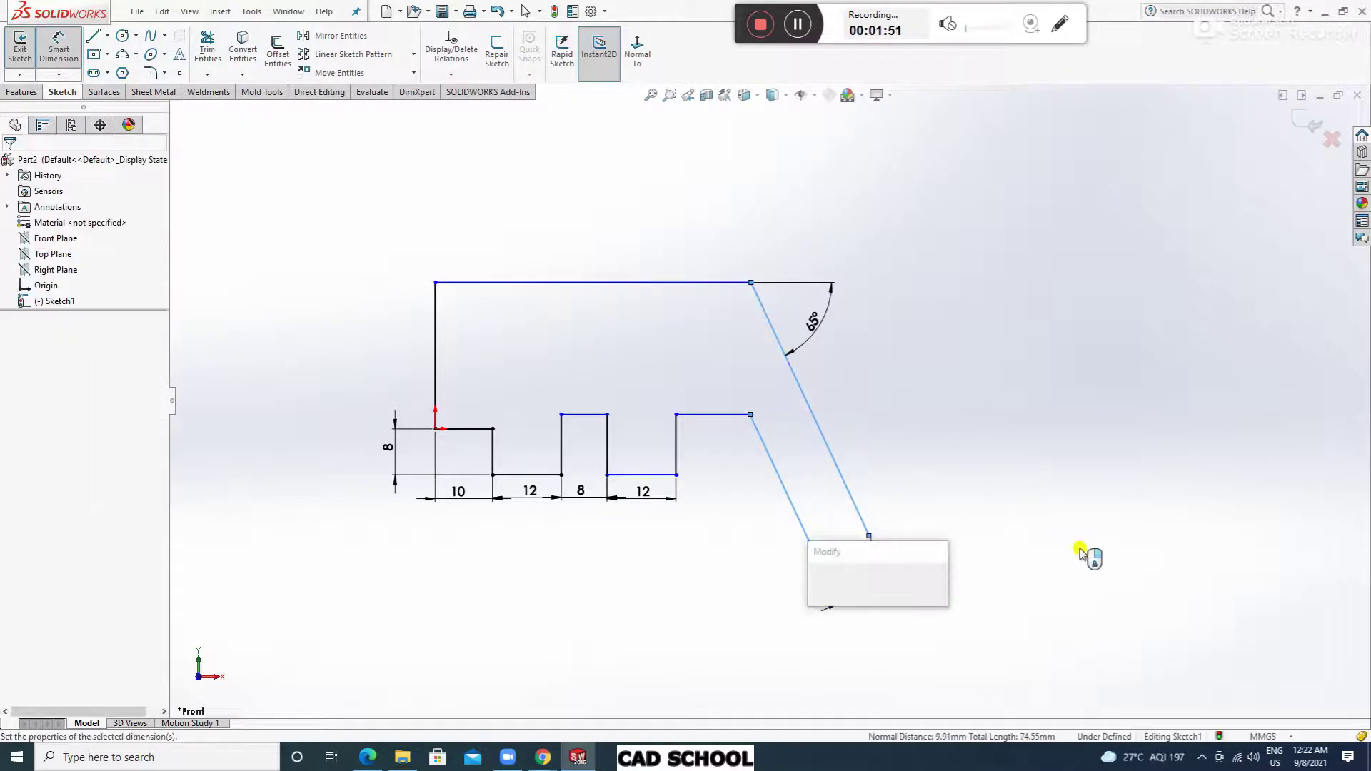
text(13)
key(Return)
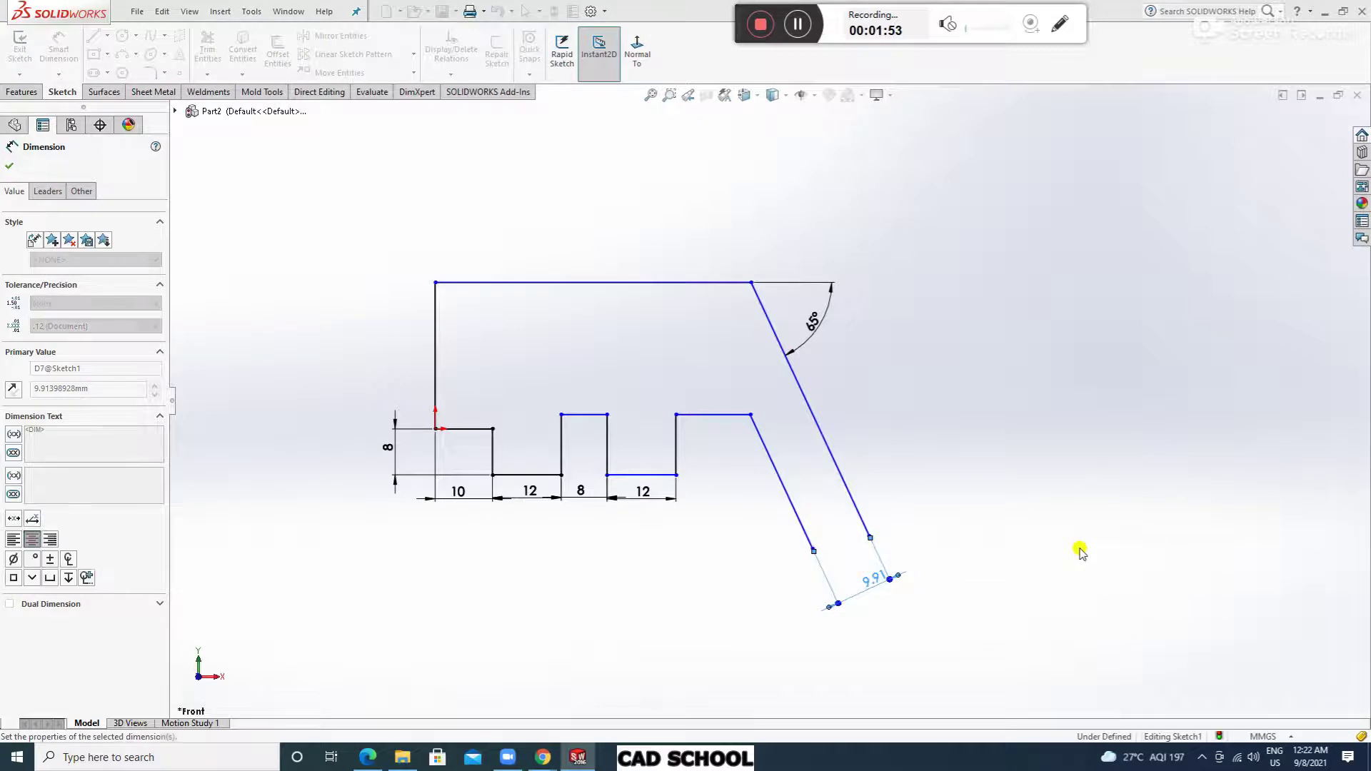
key(Escape)
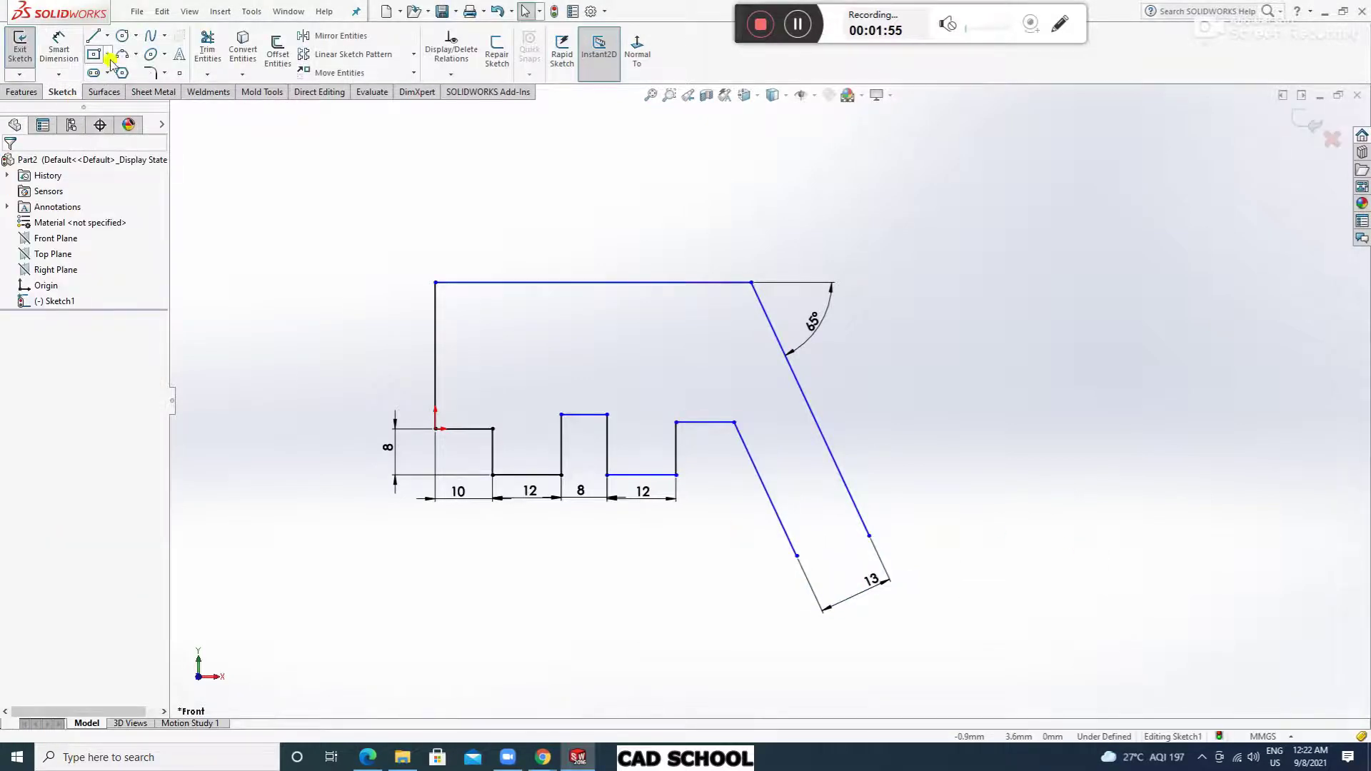
Close the sloping end with a three-point arc of 7.5 mm radius joining the lower ends of both sloping lines.
click(107, 55)
click(136, 55)
click(154, 95)
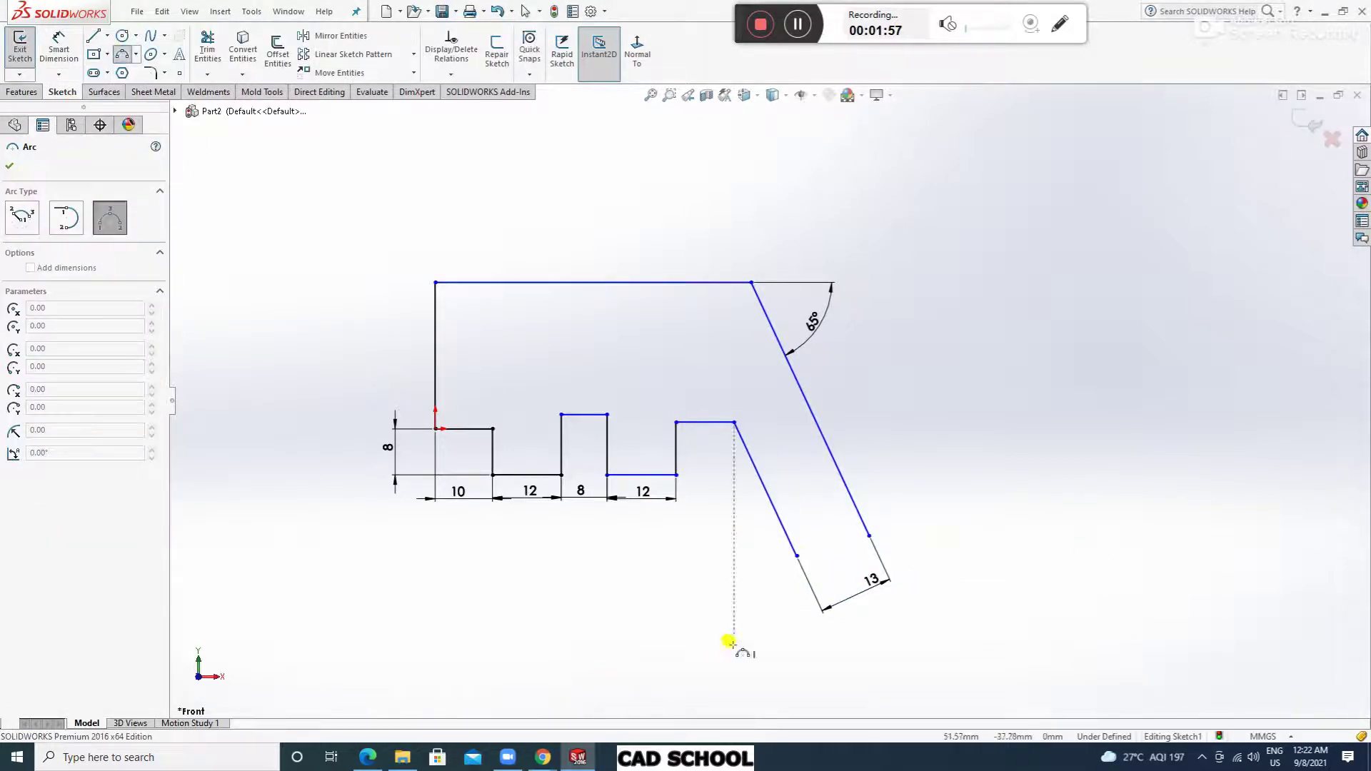
click(795, 554)
click(870, 536)
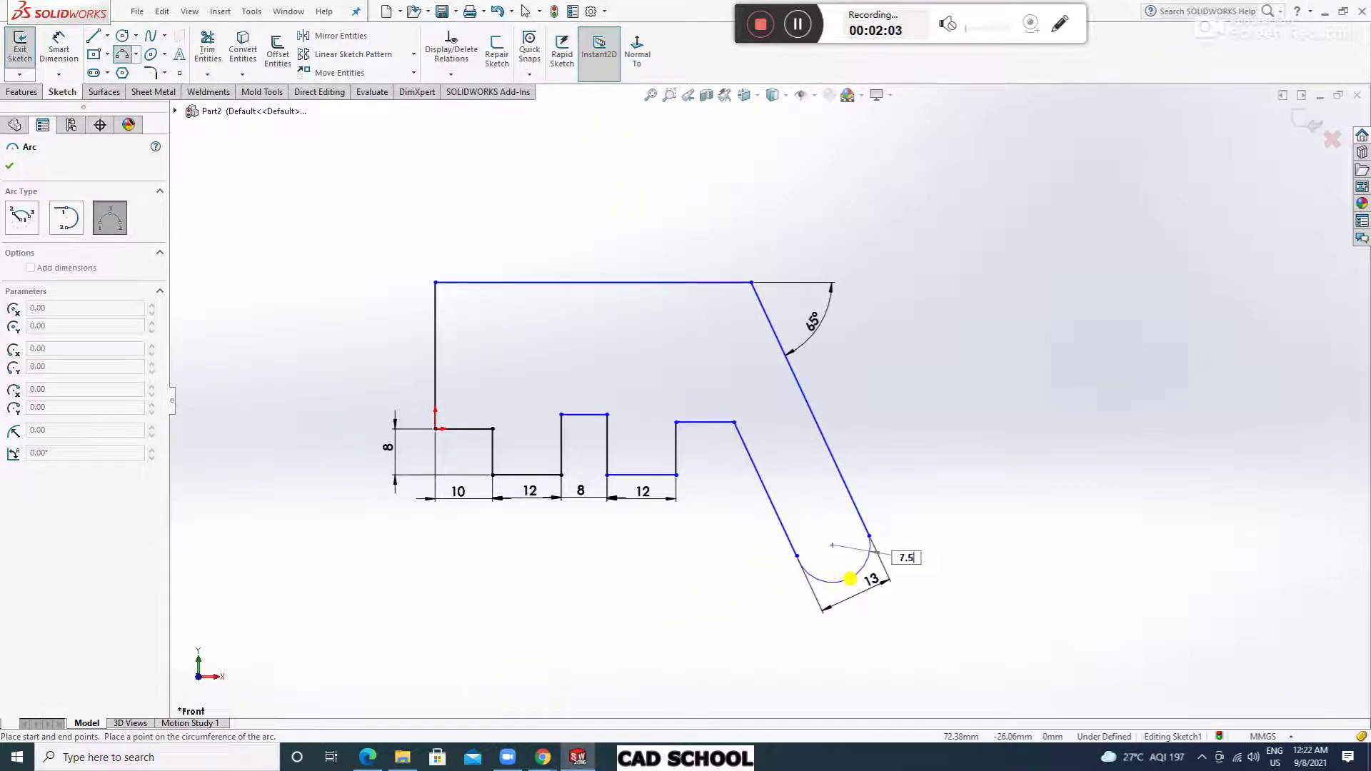
text(7.5)
key(Return)
key(Escape)
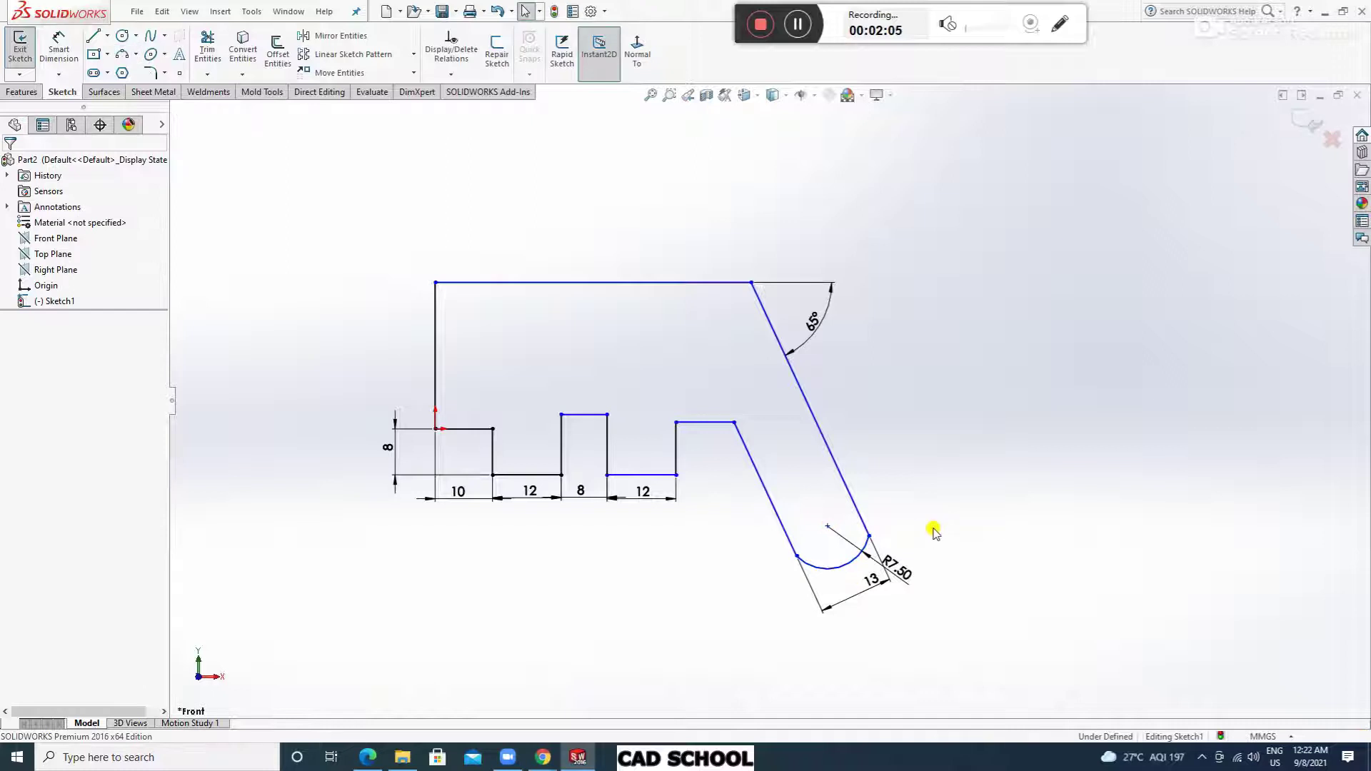
Move the arc's radius dimension clear of the profile and make the arc tangent to the inner sloping line.
drag(913, 575, 977, 568)
click(846, 575)
scroll(829, 564, down, 3)
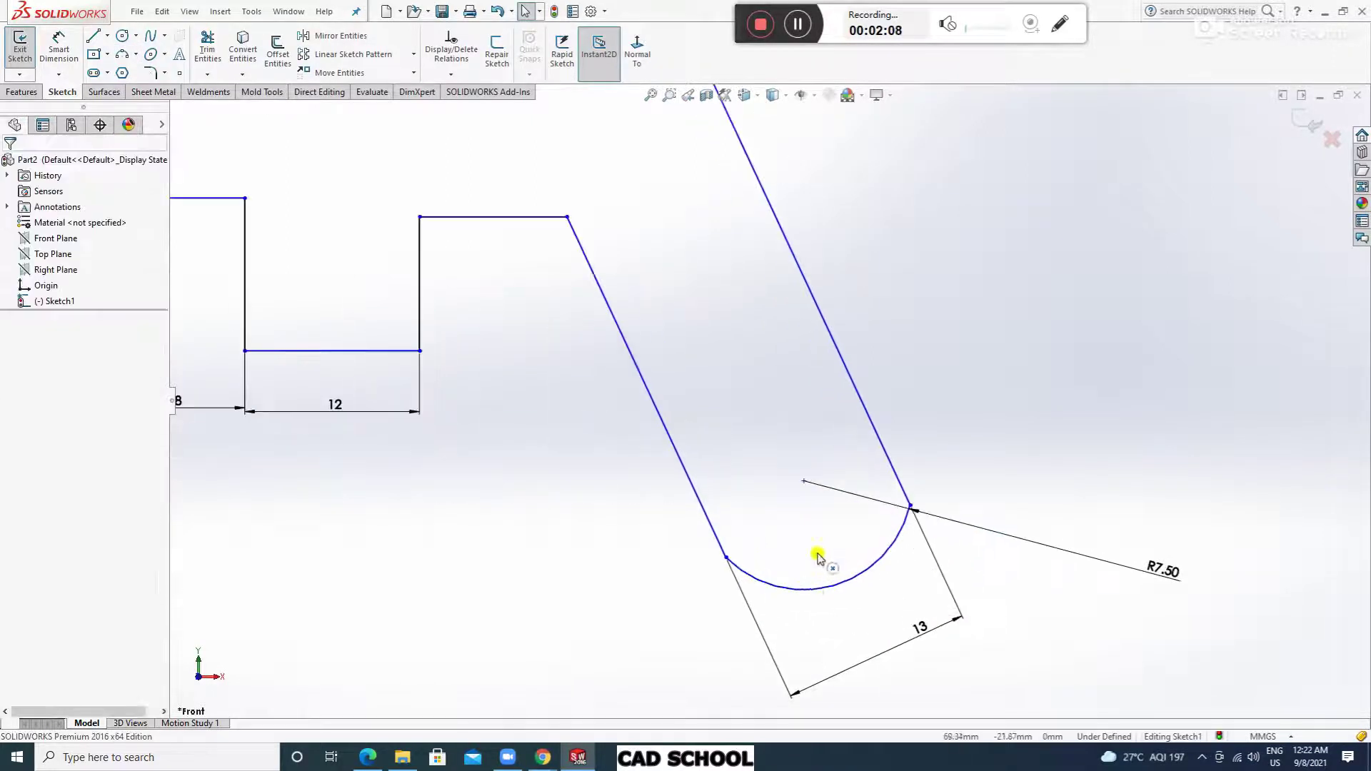
click(775, 589)
ctrl+click(717, 539)
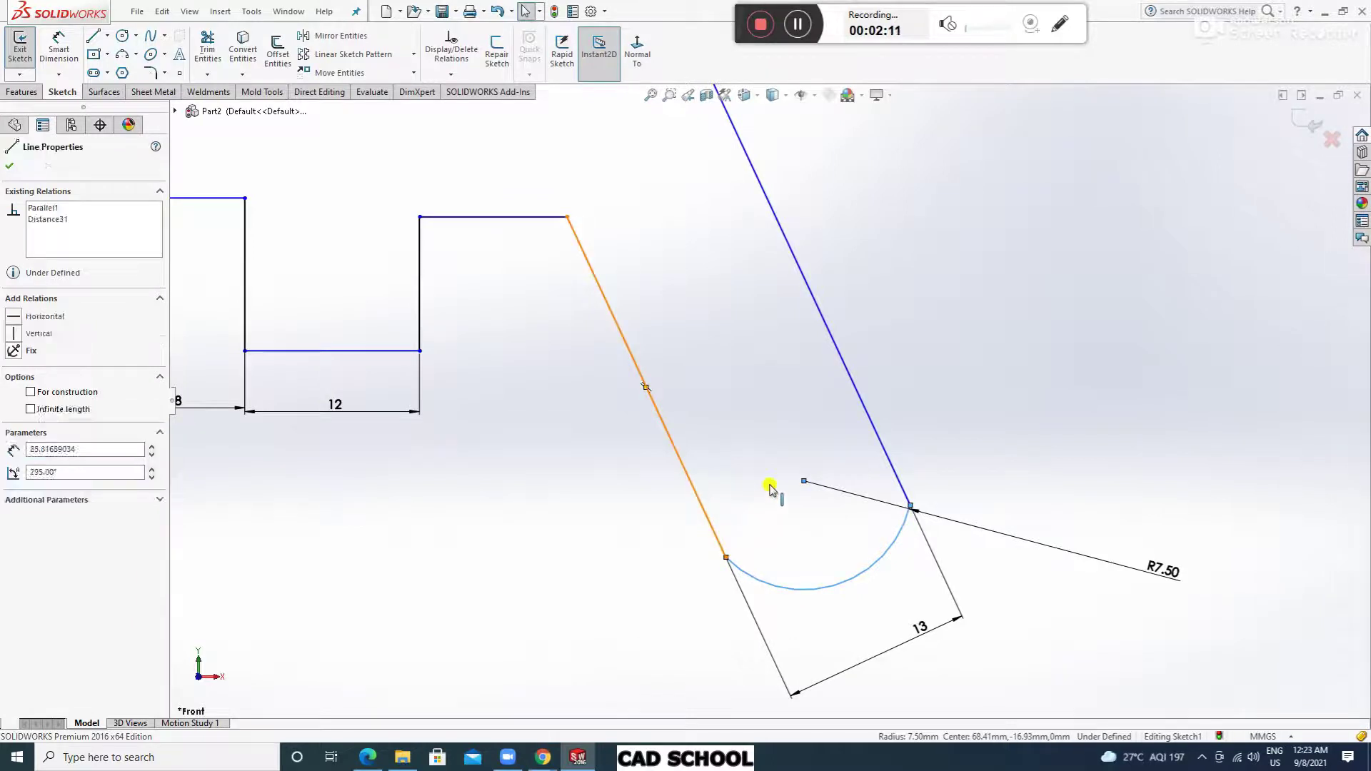
click(752, 473)
click(913, 404)
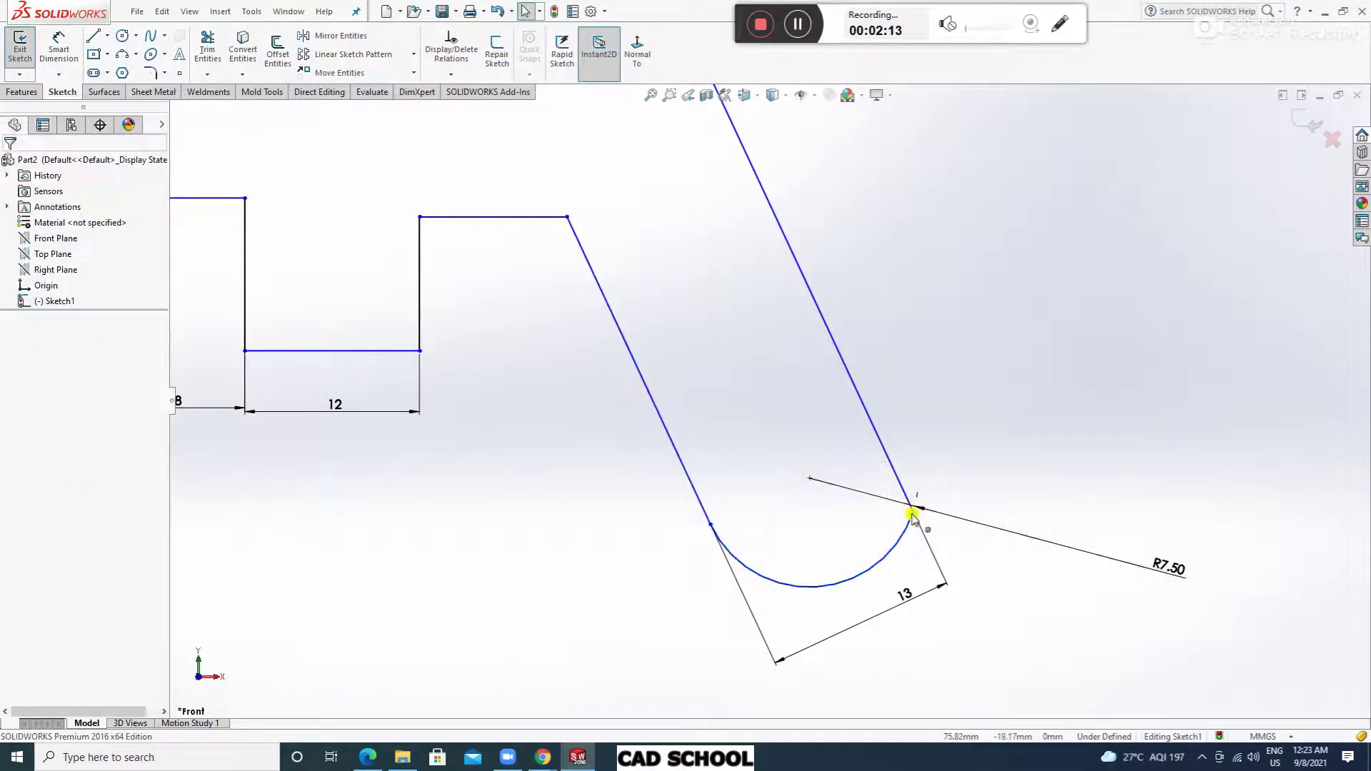
Try to make the end arc tangent to the outer sloping line, and delete that tangent relation.
click(907, 535)
ctrl+click(893, 466)
click(930, 401)
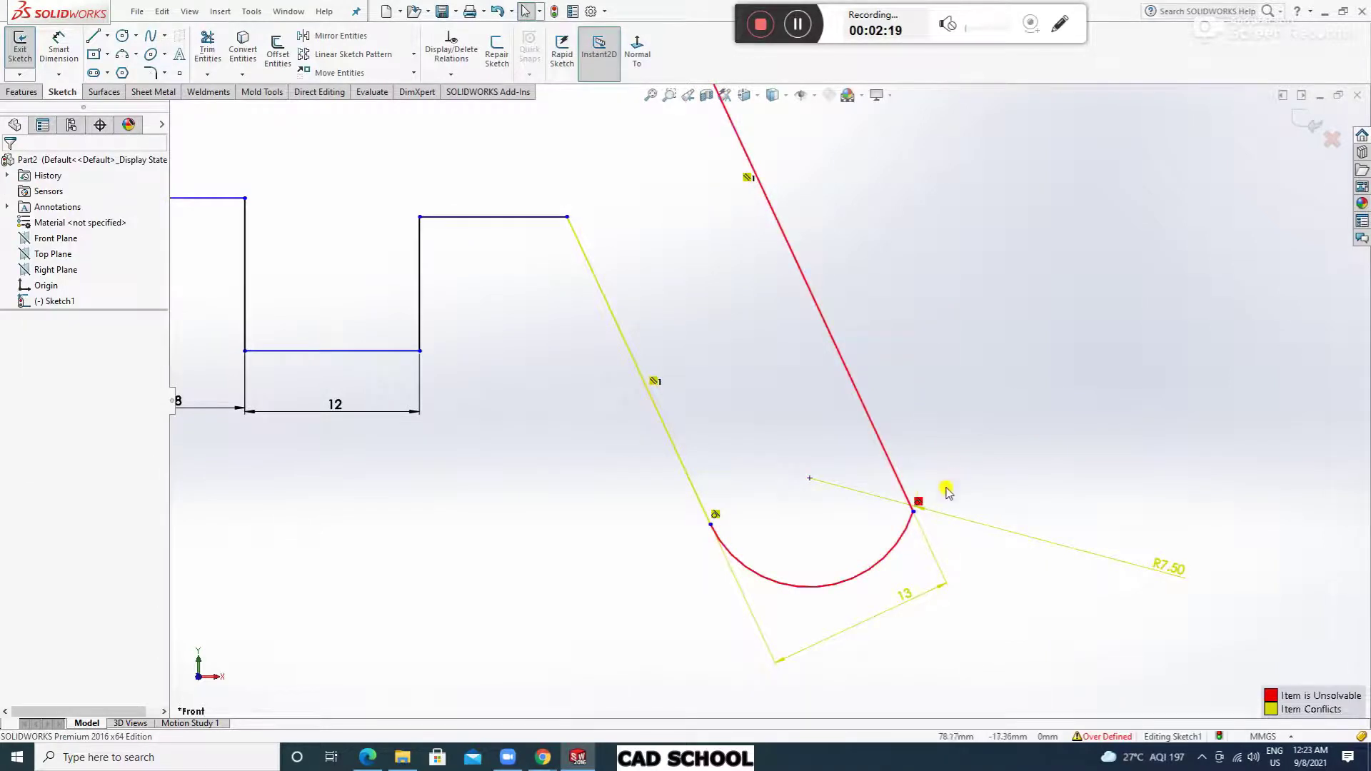
click(919, 502)
key(Delete)
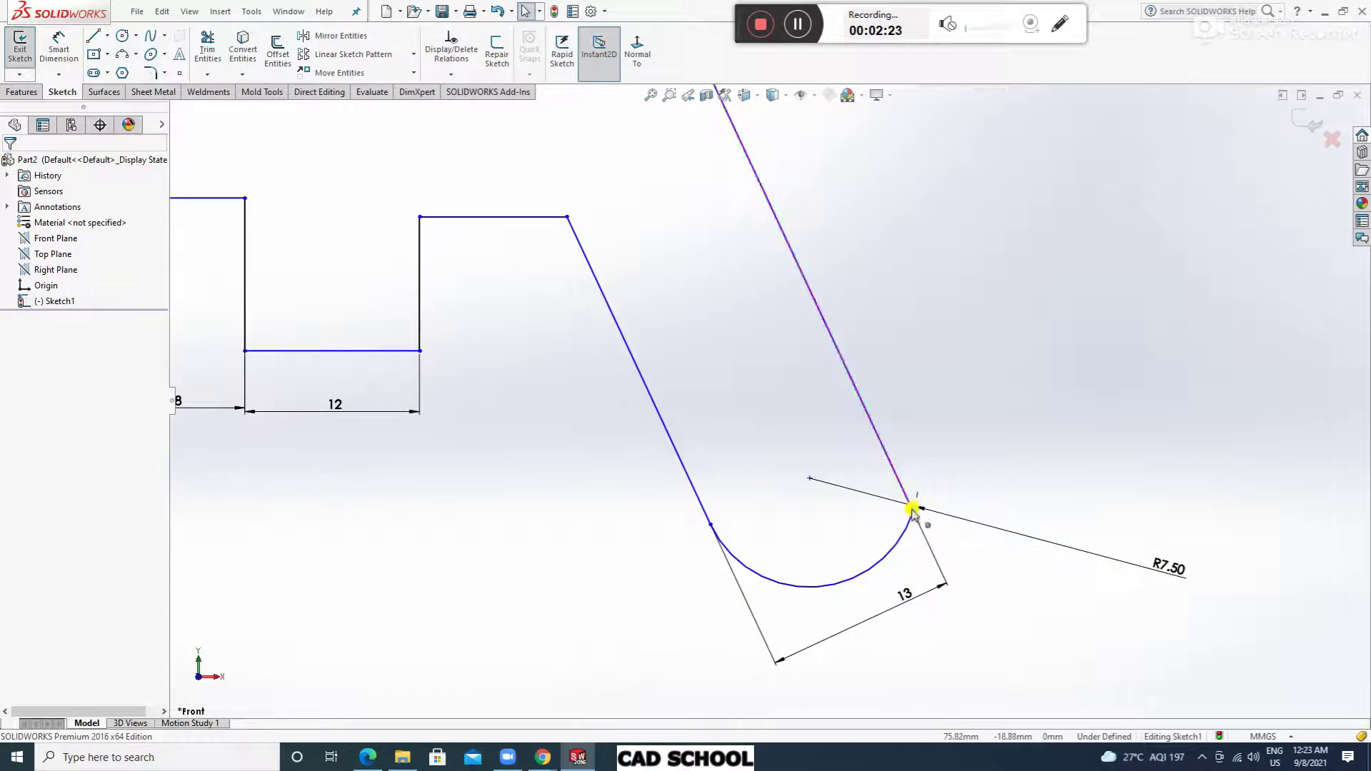
Make the end arc tangent to the outer sloping line and delete its conflicting 7.5 mm radius dimension.
mouse_move(911, 509)
mouse_down()
mouse_move(893, 475)
mouse_move(915, 522)
mouse_up()
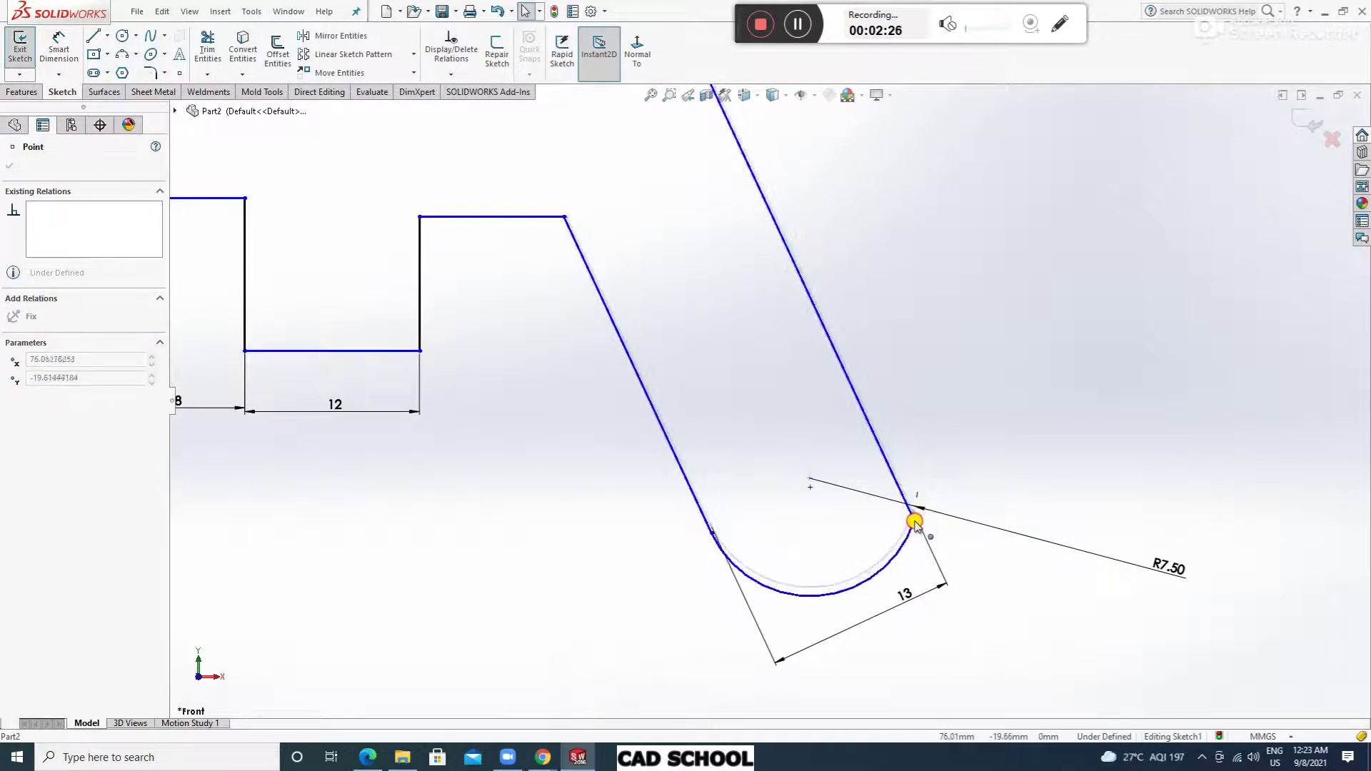
click(1004, 379)
click(915, 526)
ctrl+click(906, 498)
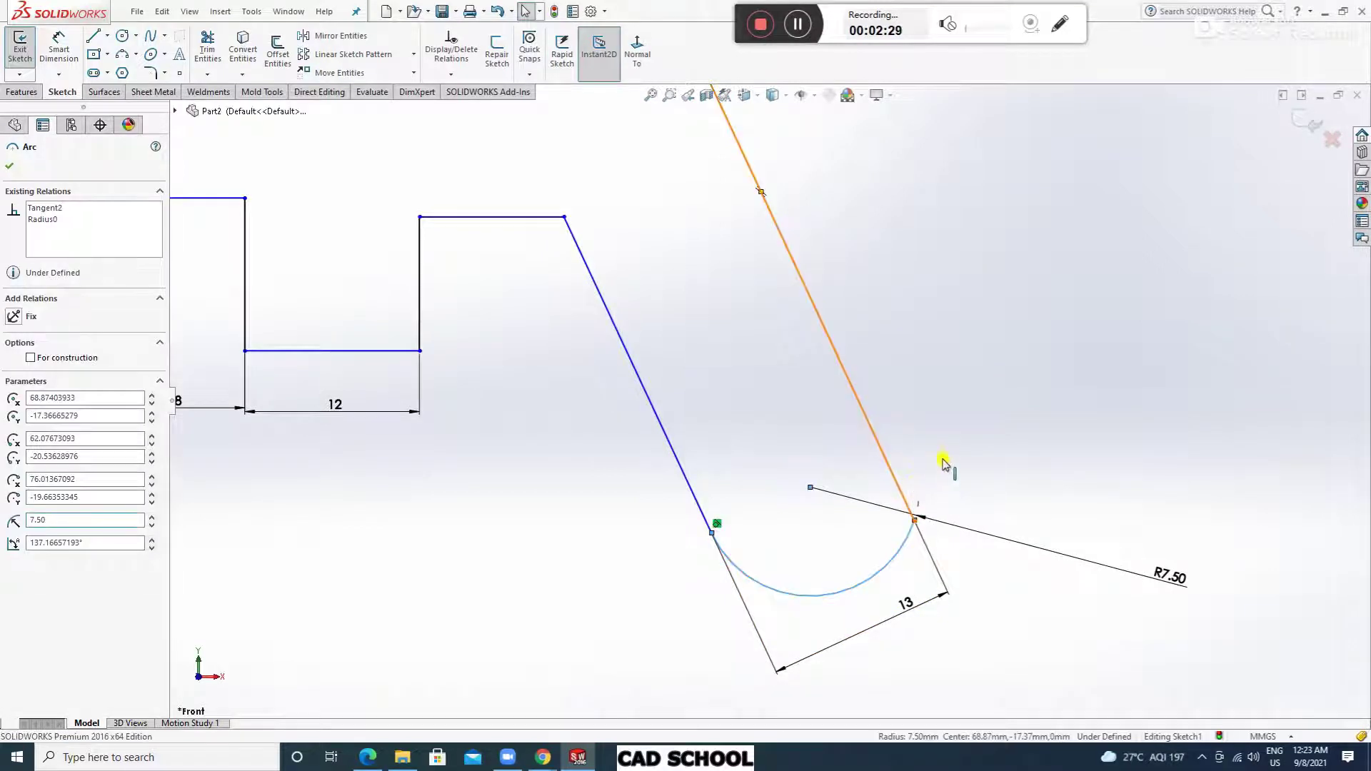
click(941, 431)
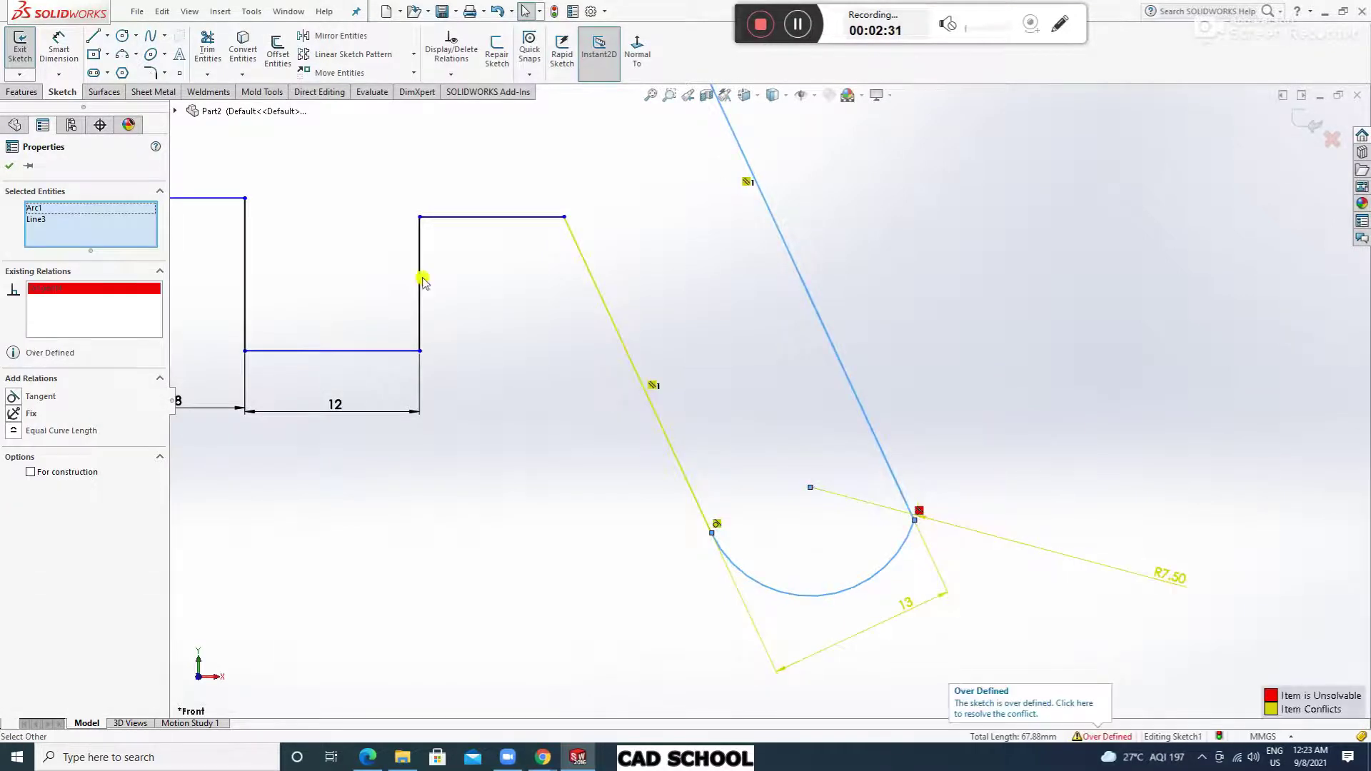
click(11, 169)
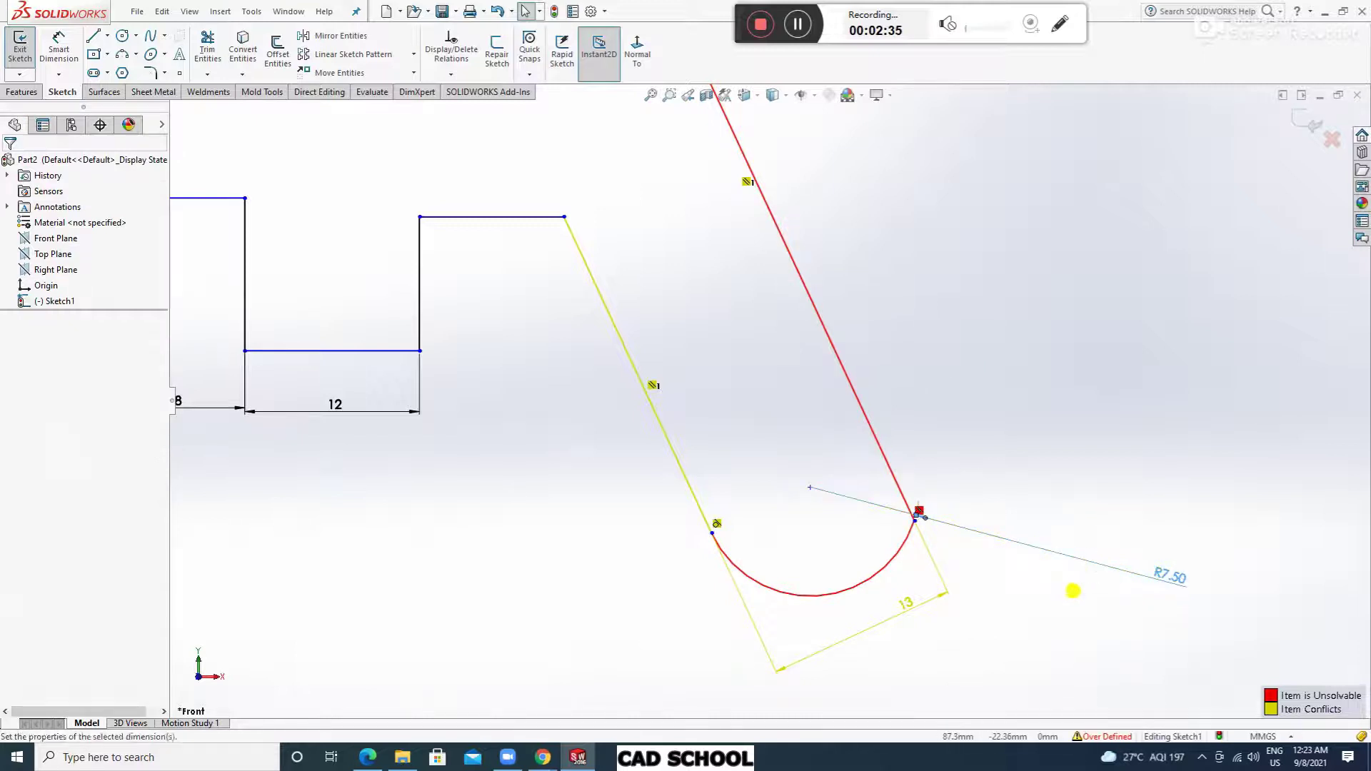
key(Delete)
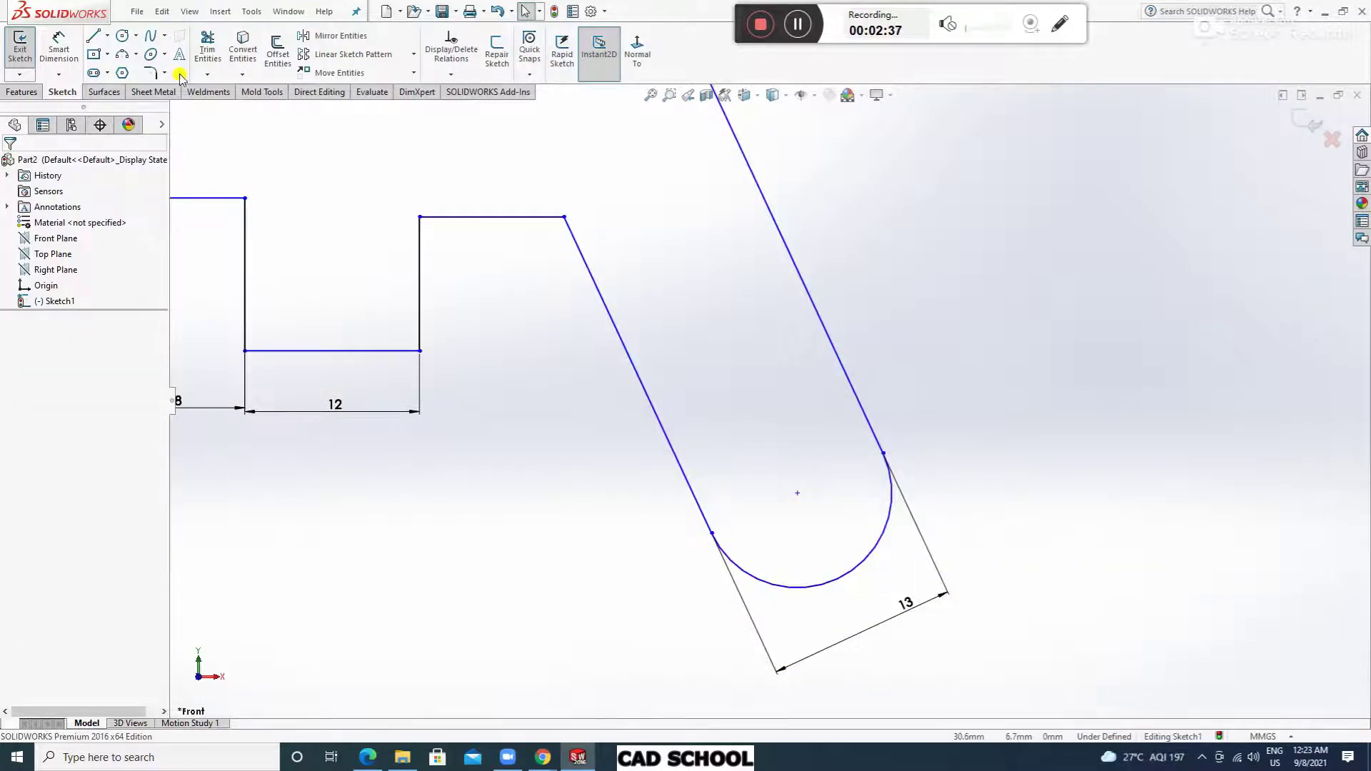
Try to add a radius dimension to the end arc.
click(60, 55)
click(874, 549)
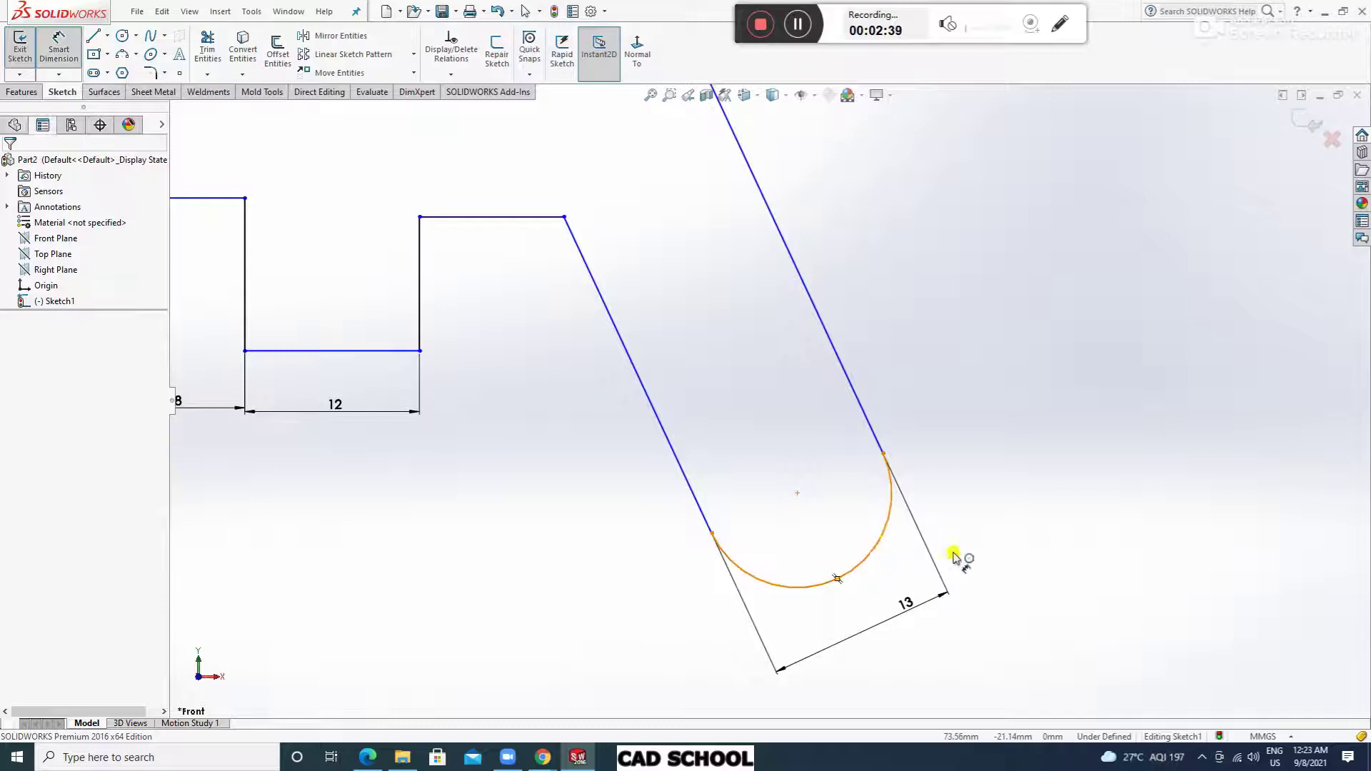
click(975, 542)
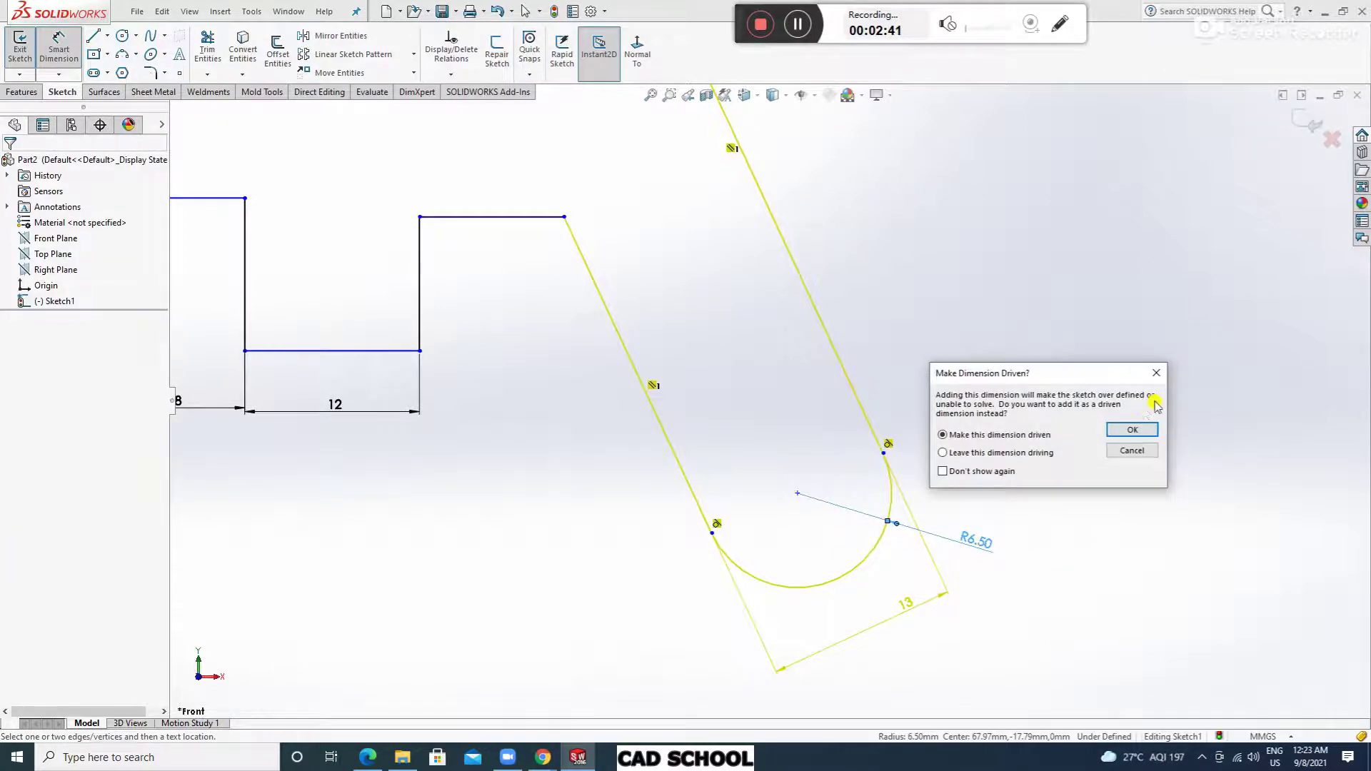
click(1152, 376)
scroll(929, 532, down, 4)
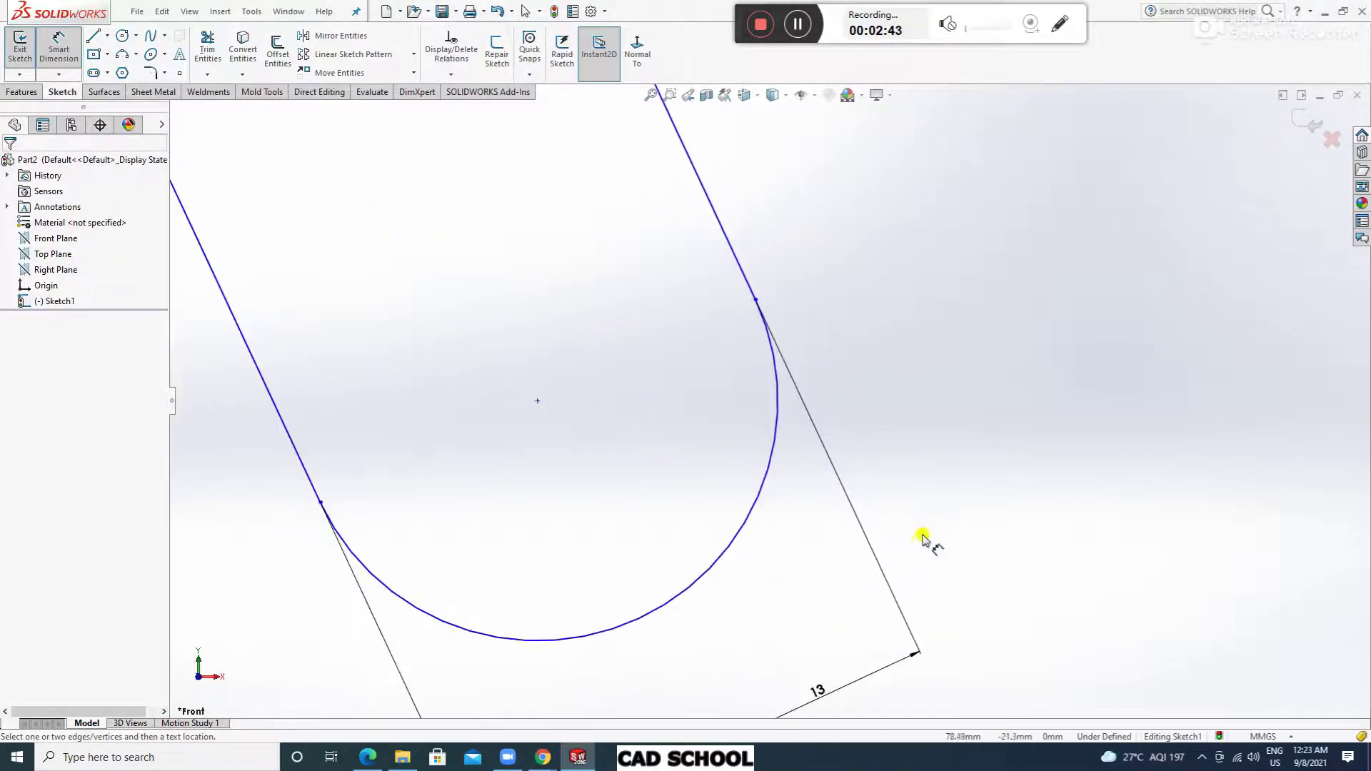
scroll(918, 554, up, 5)
scroll(677, 287, down, 1)
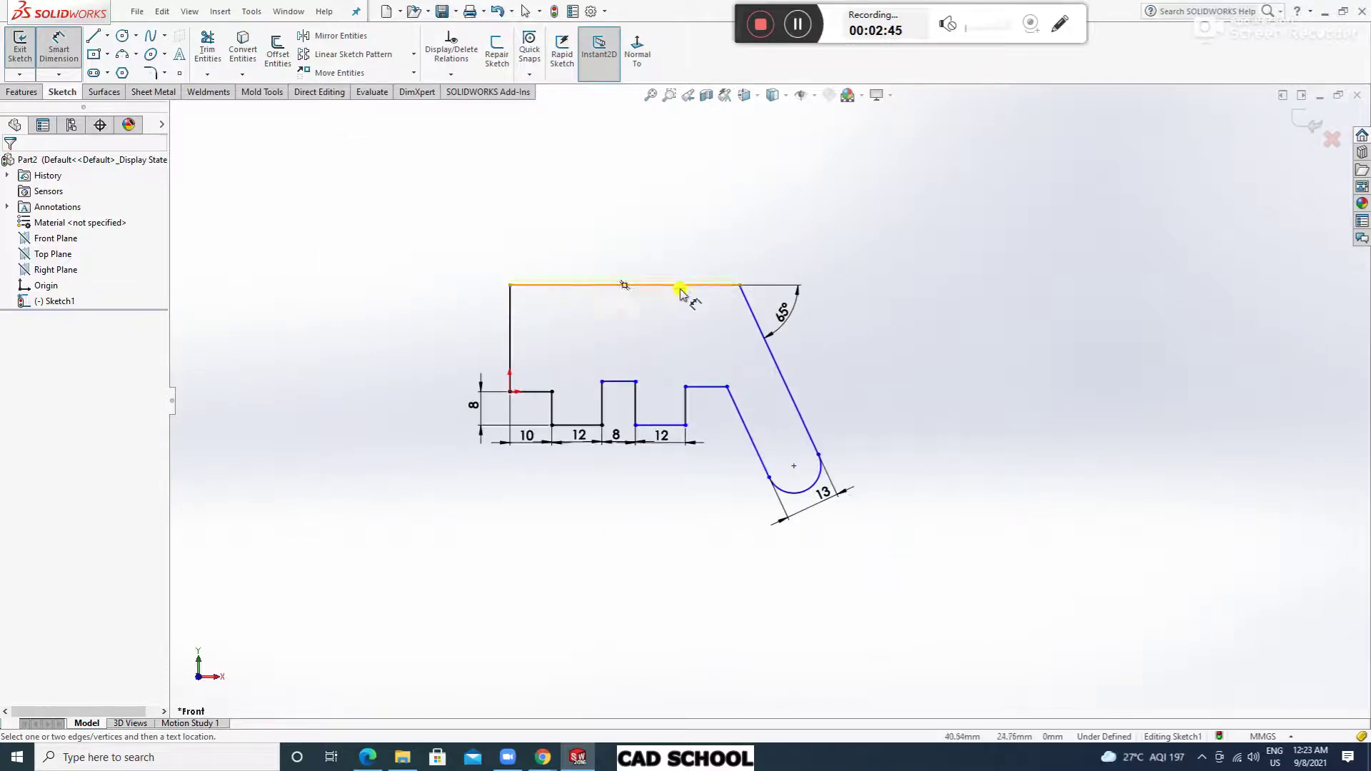
key(Escape)
Apply a 15 mm sketch fillet to the corner between the top horizontal line and the outer sloping line.
scroll(796, 329, down, 2)
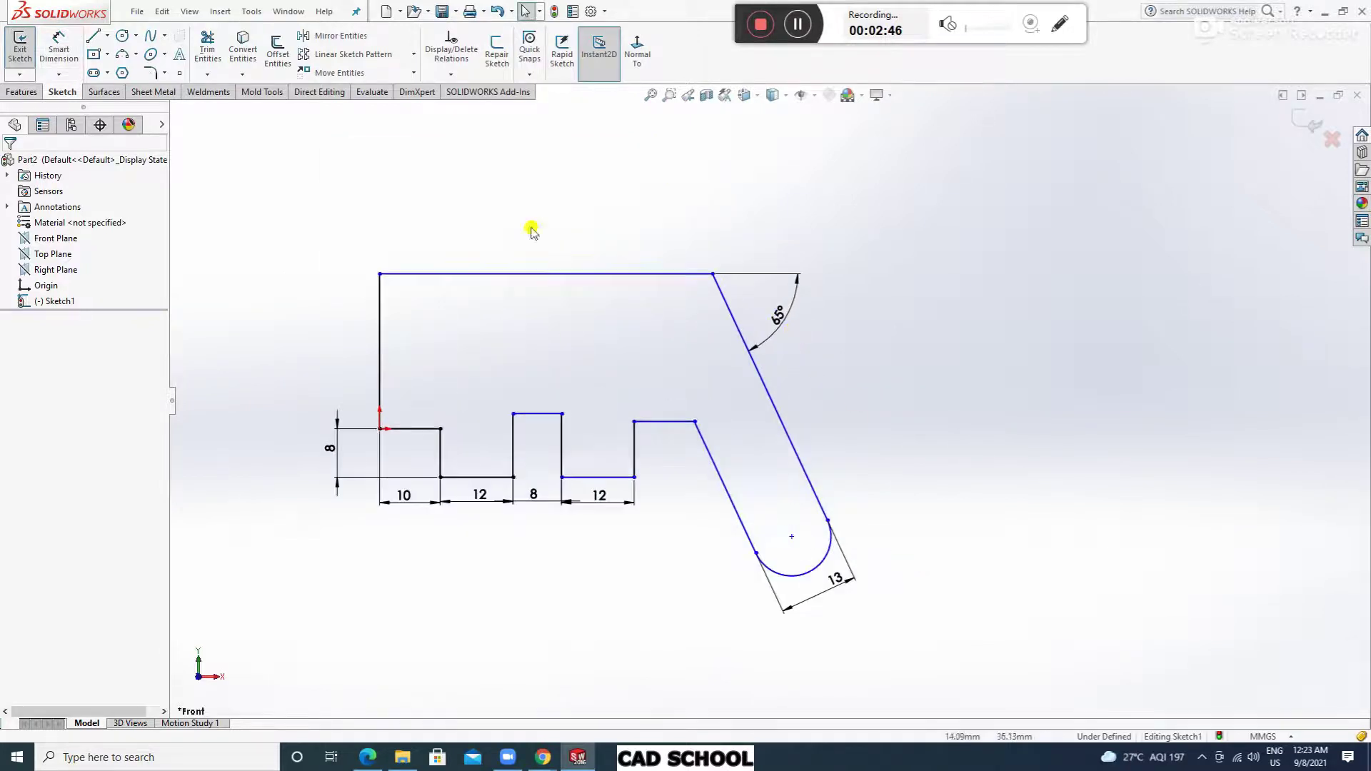
click(154, 72)
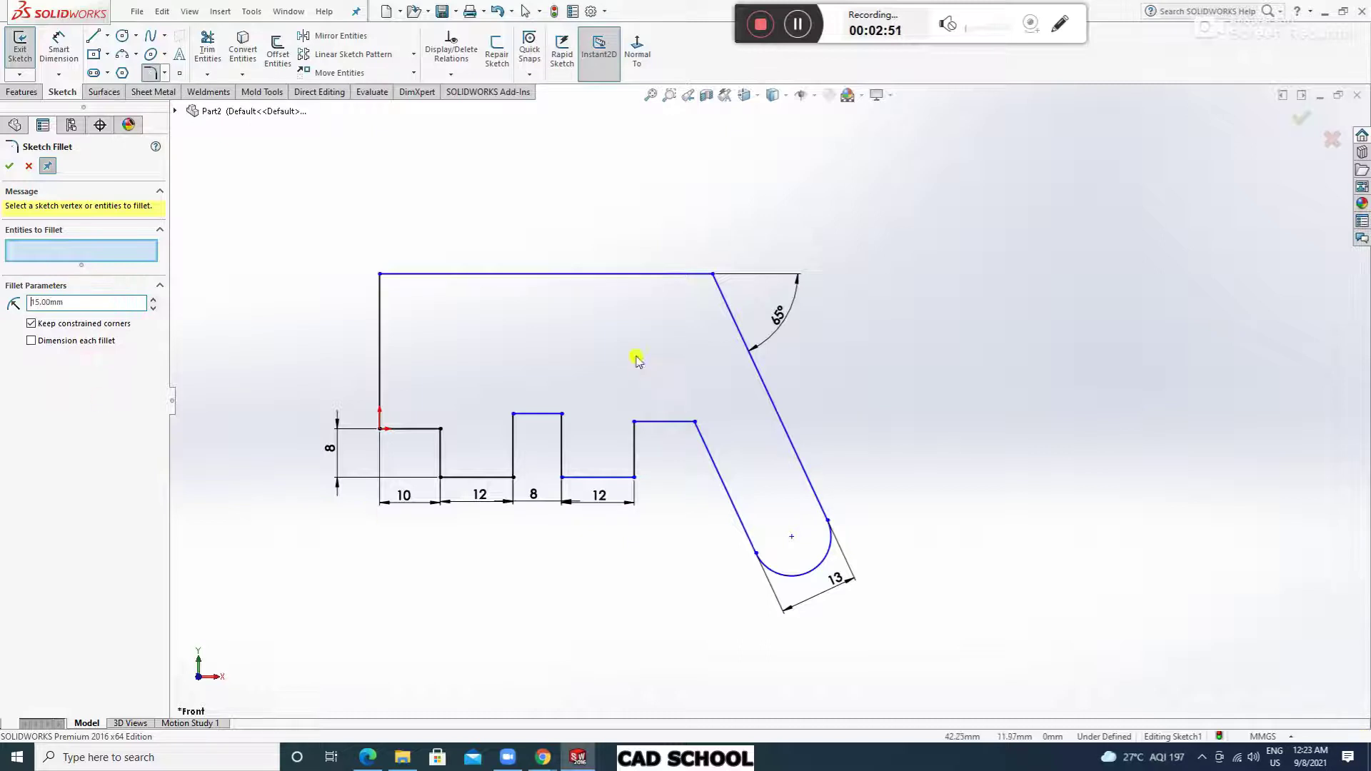
click(660, 275)
click(725, 300)
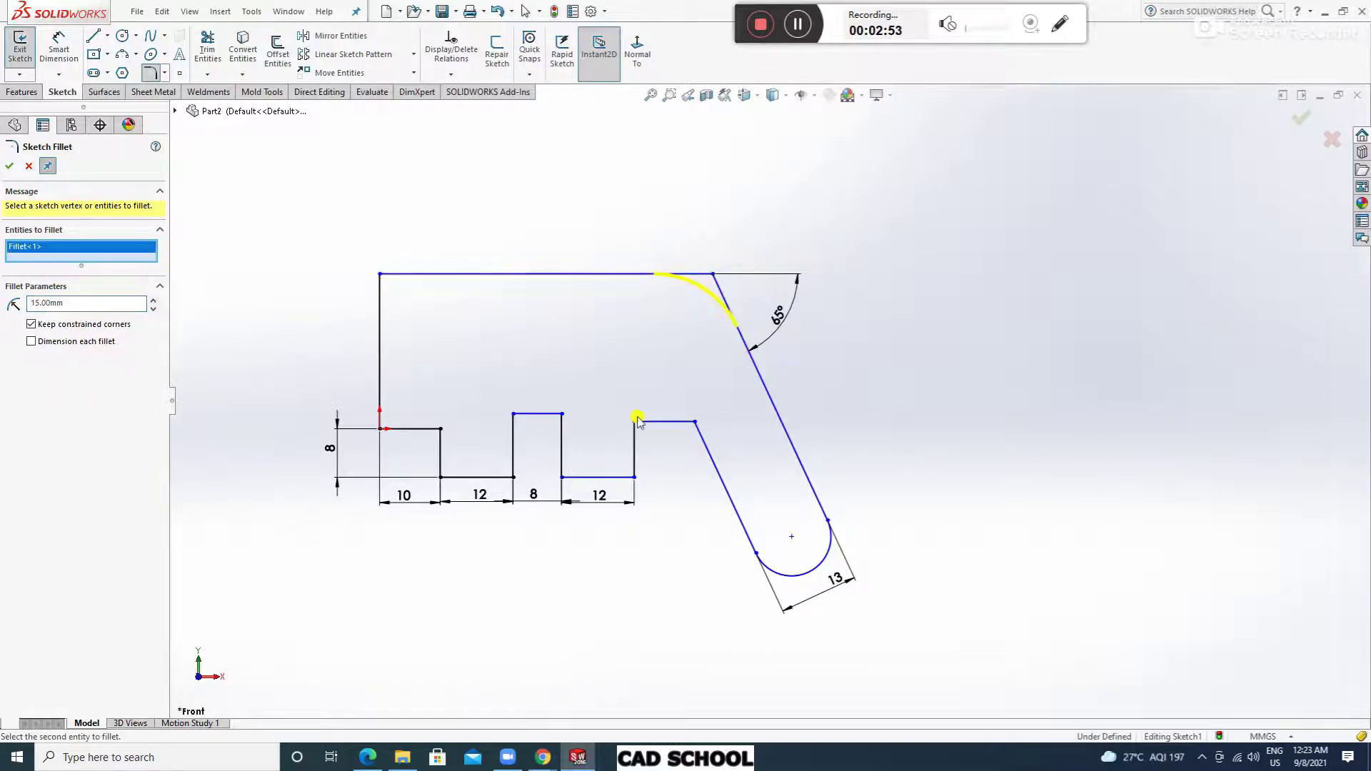
click(11, 168)
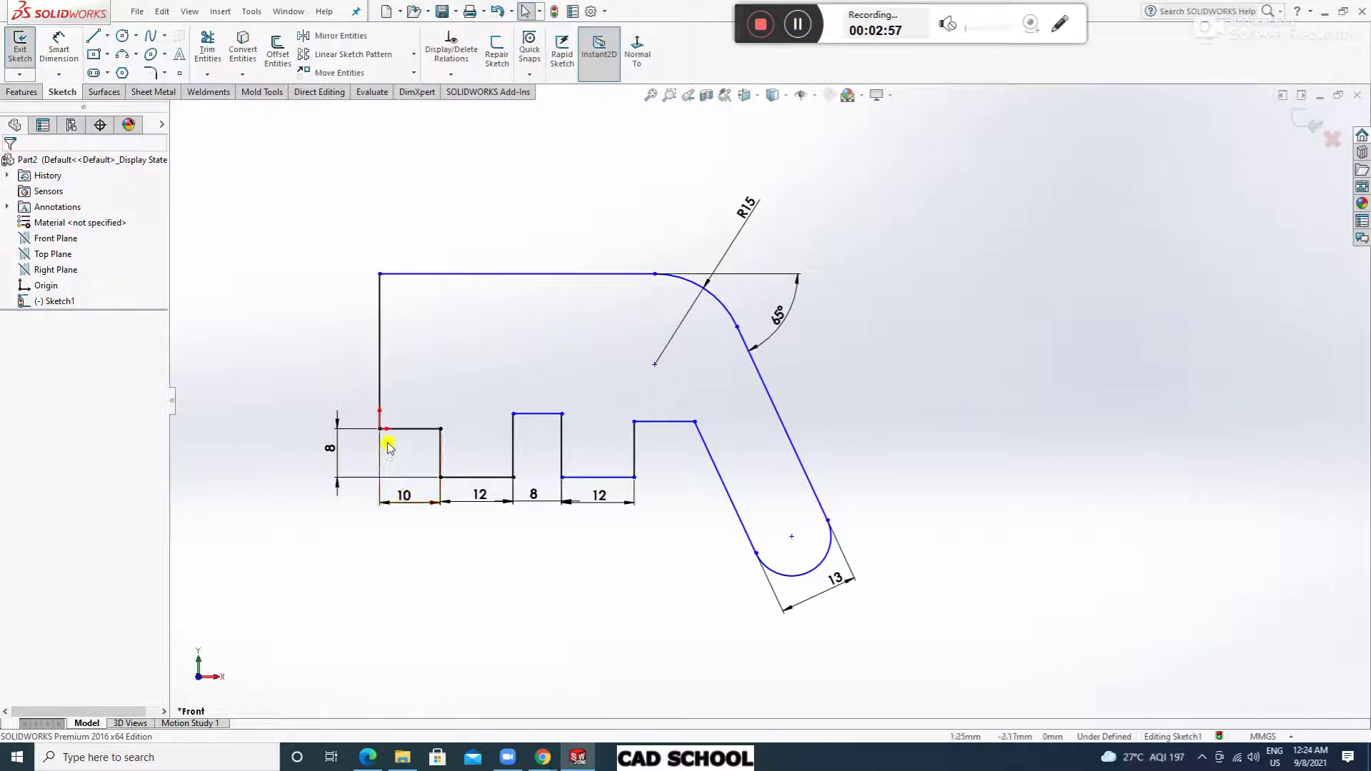
Dimension the horizontal distance from the vertical line at the origin to the end arc's centre as 65 mm.
click(379, 421)
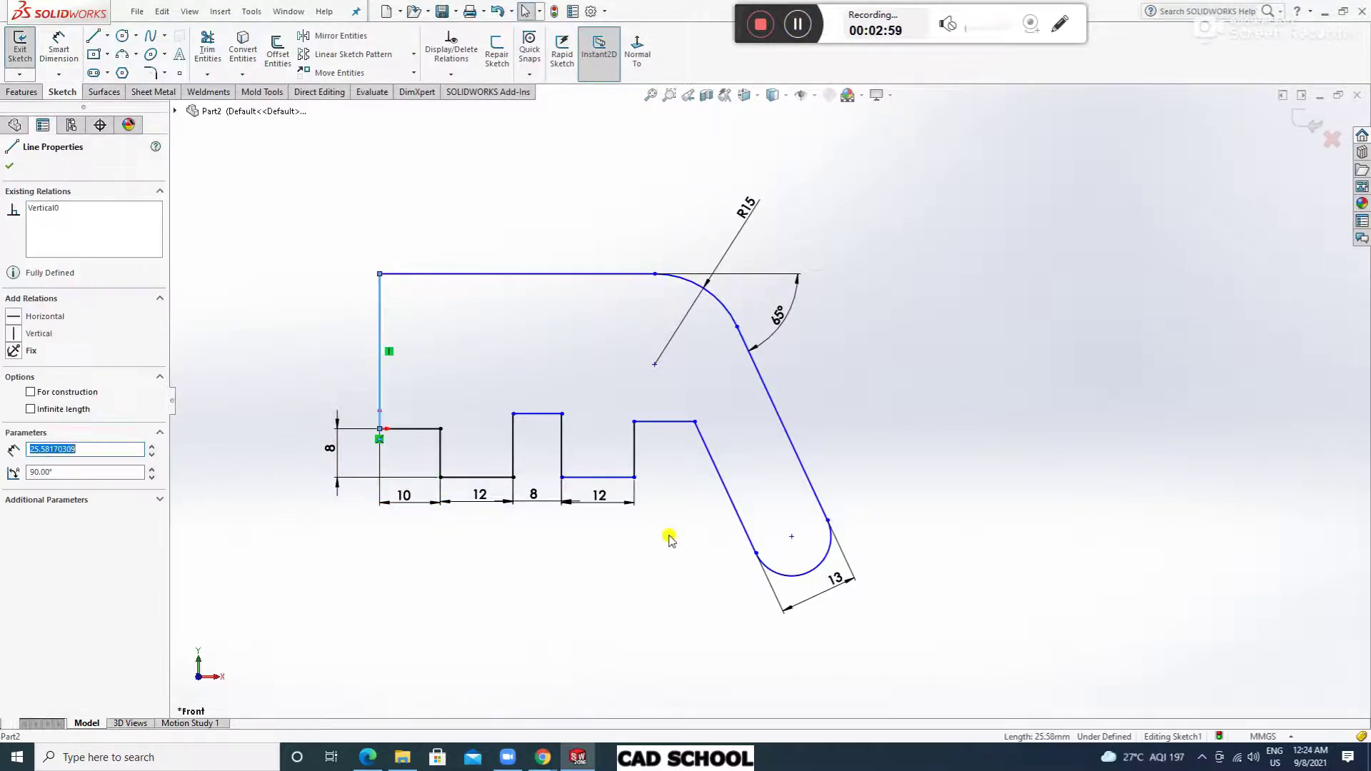
click(790, 538)
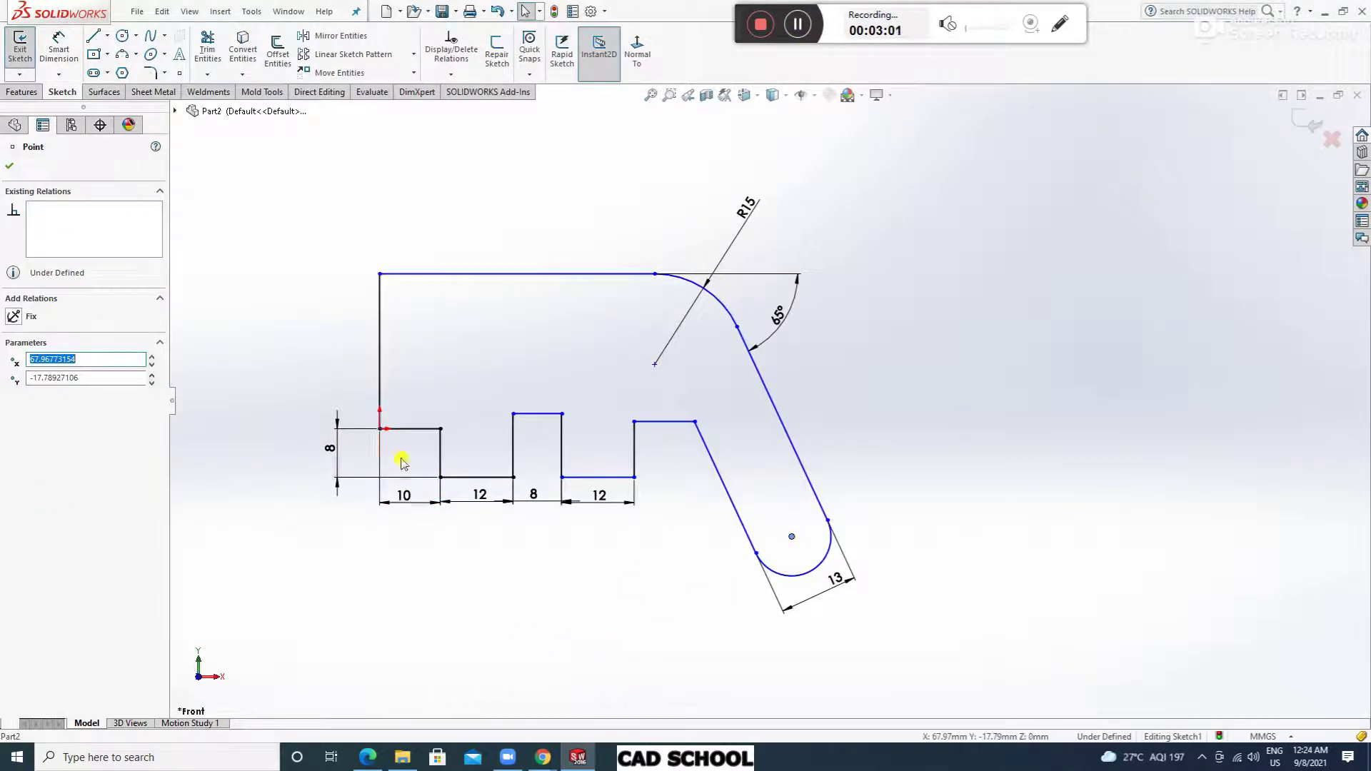
click(380, 394)
click(59, 50)
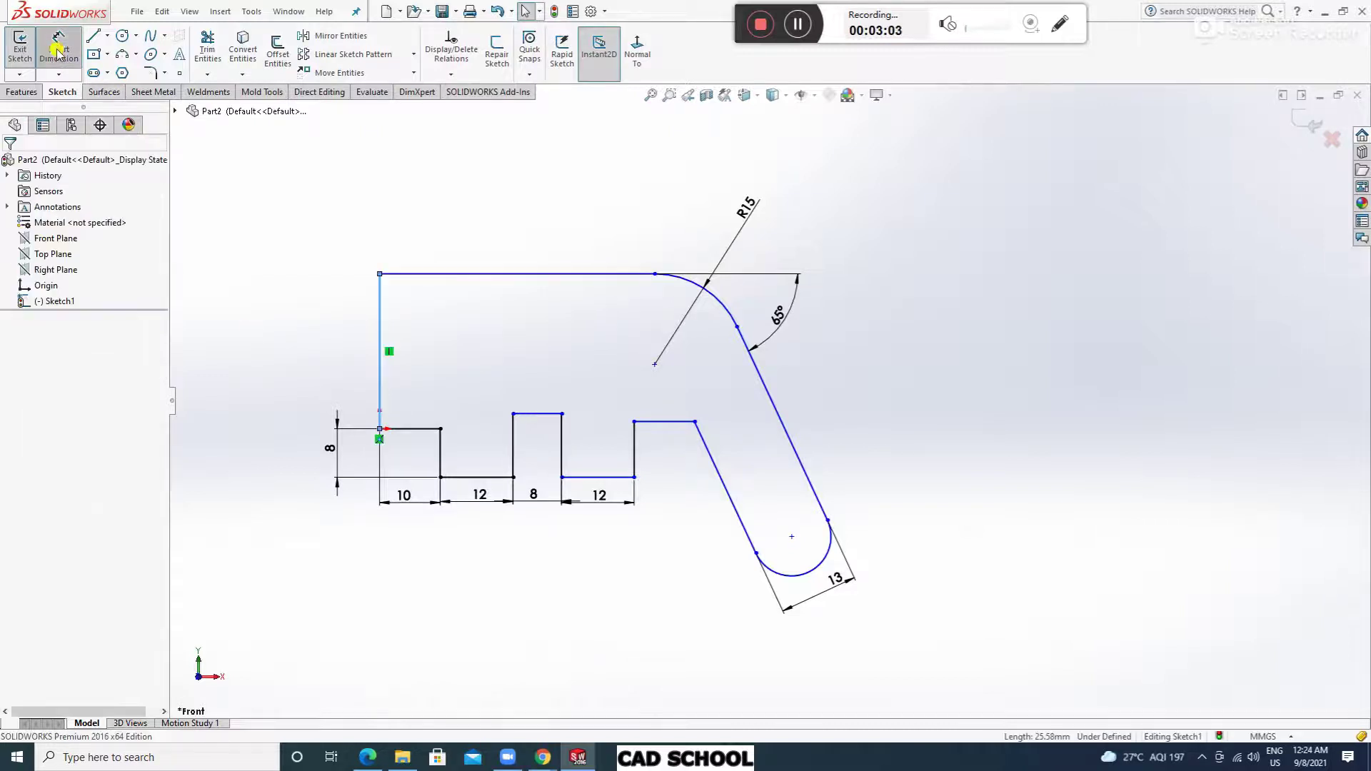
click(790, 538)
click(677, 620)
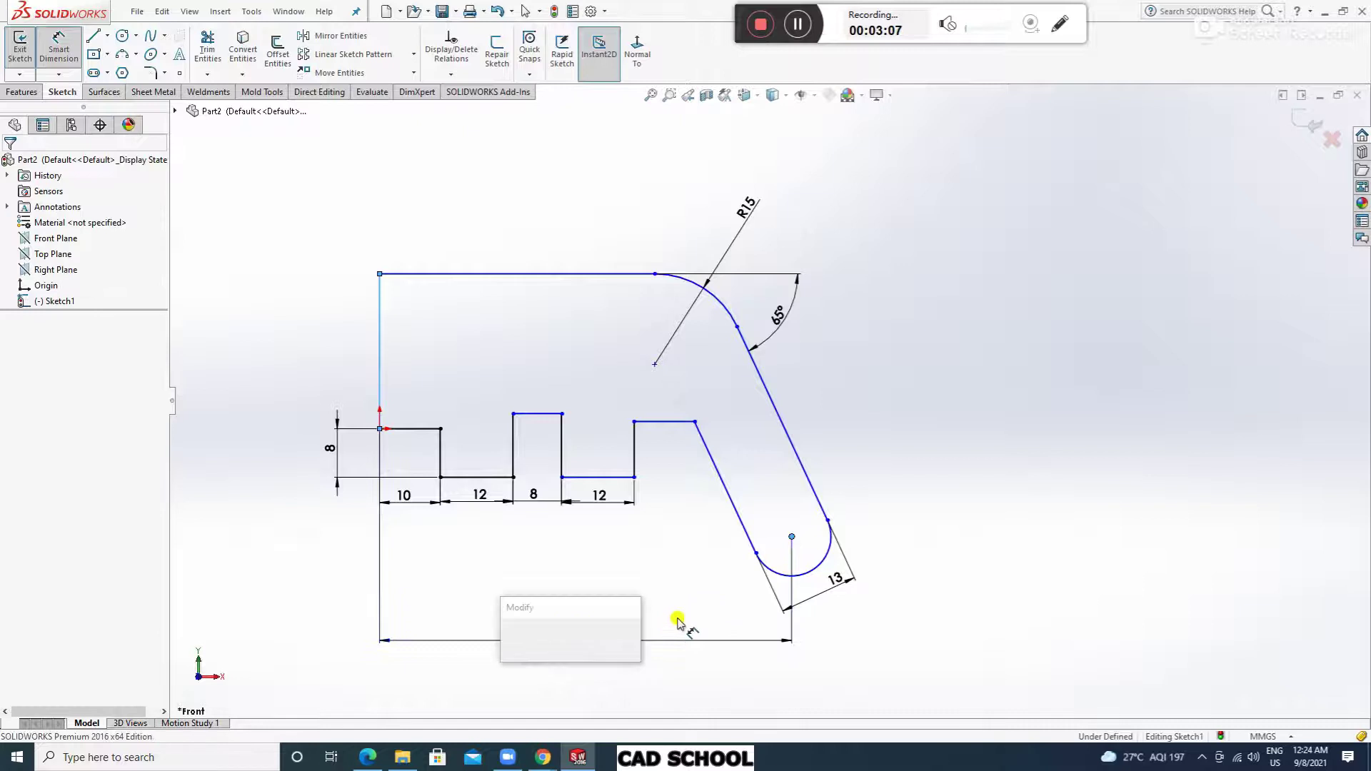
text(68)
key(Return)
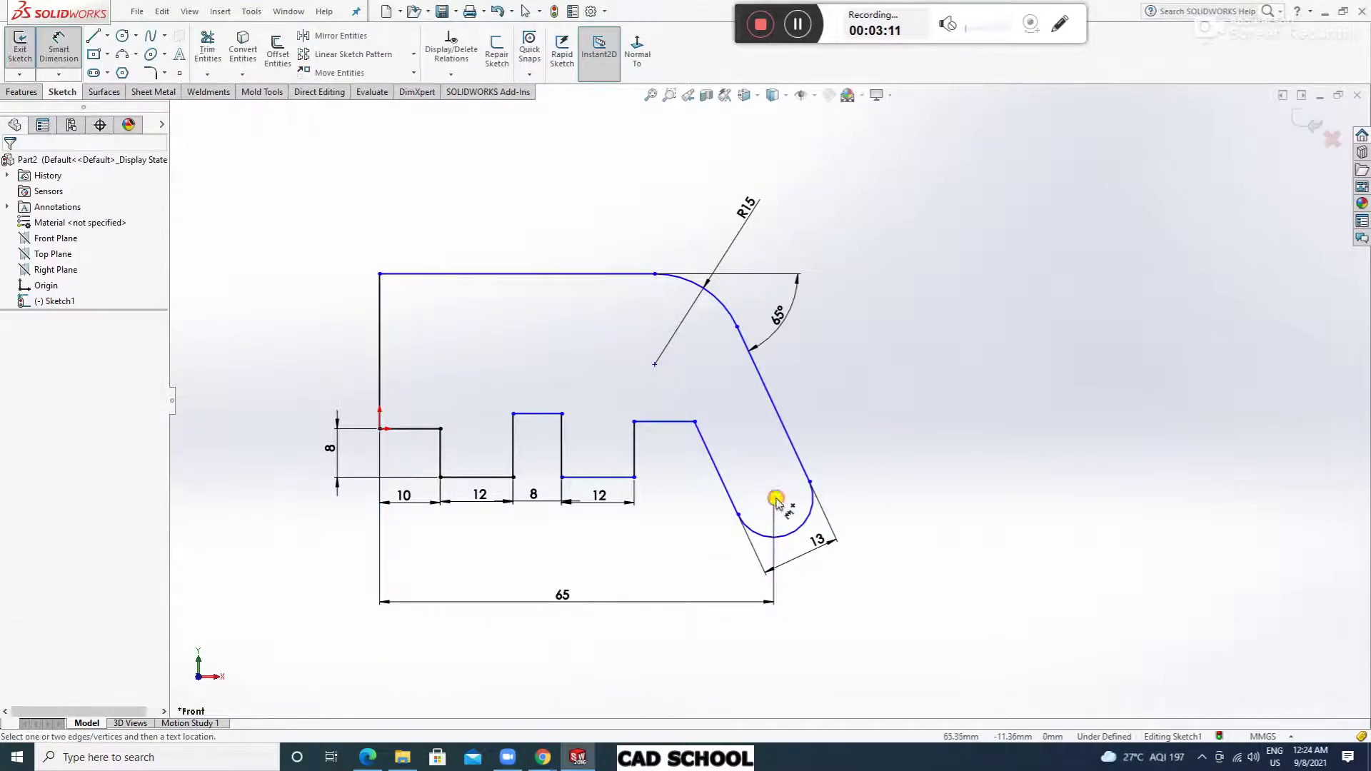
Make the bottom horizontal lines of the two lower teeth collinear.
click(774, 499)
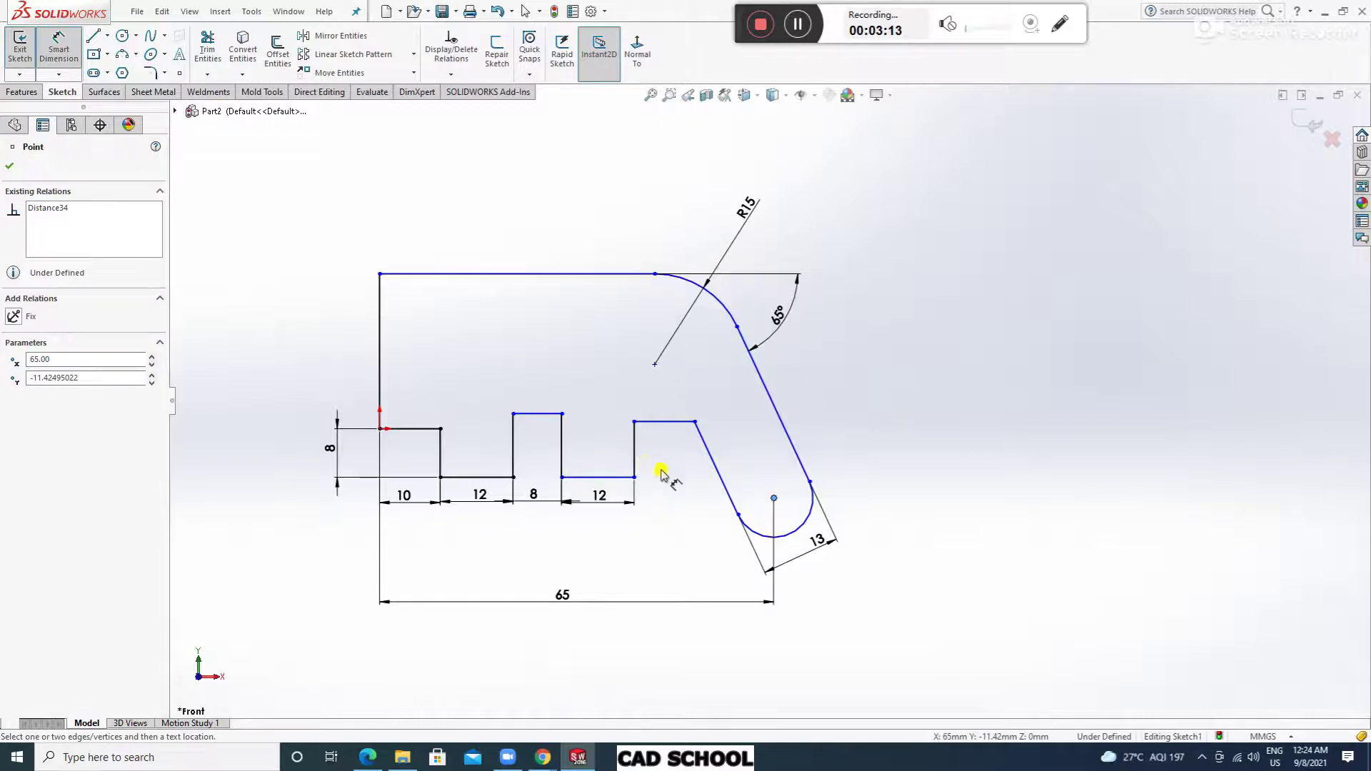
click(658, 526)
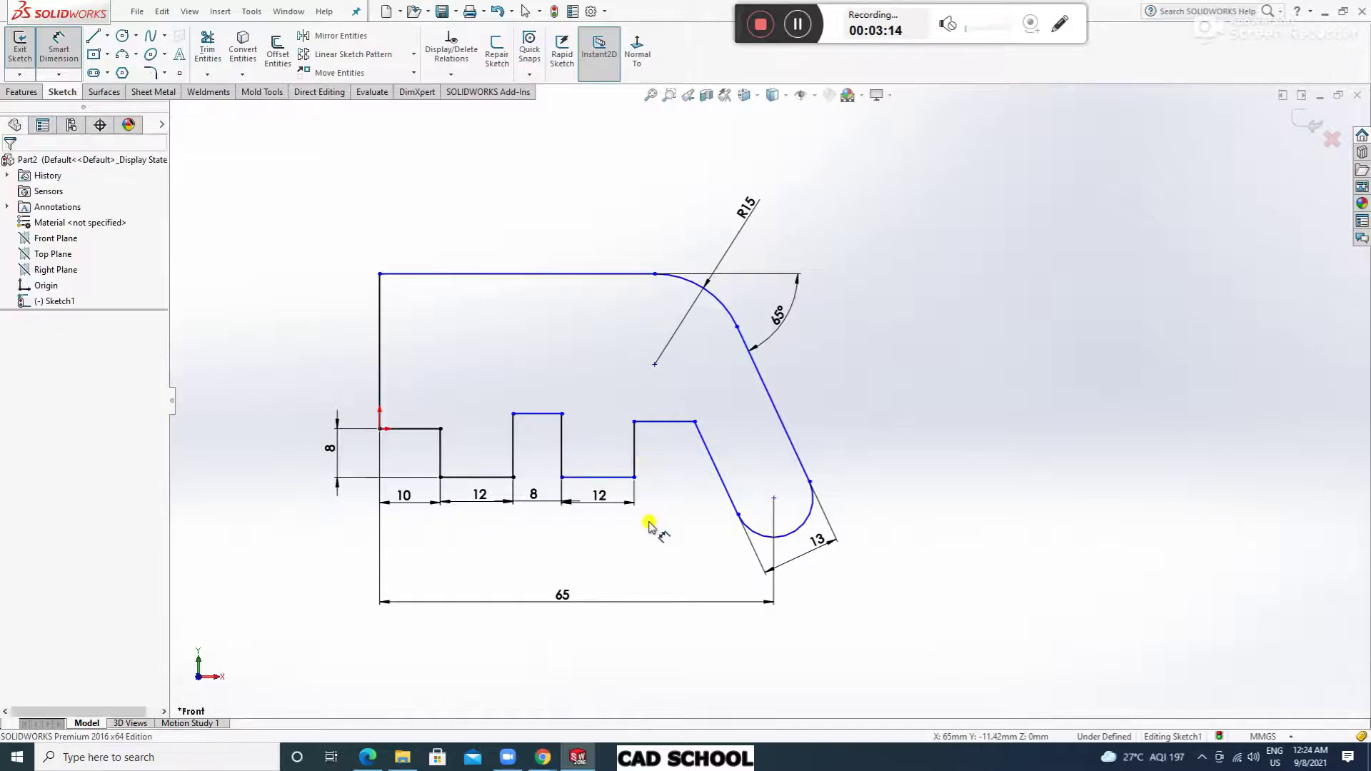
click(503, 477)
ctrl+click(588, 477)
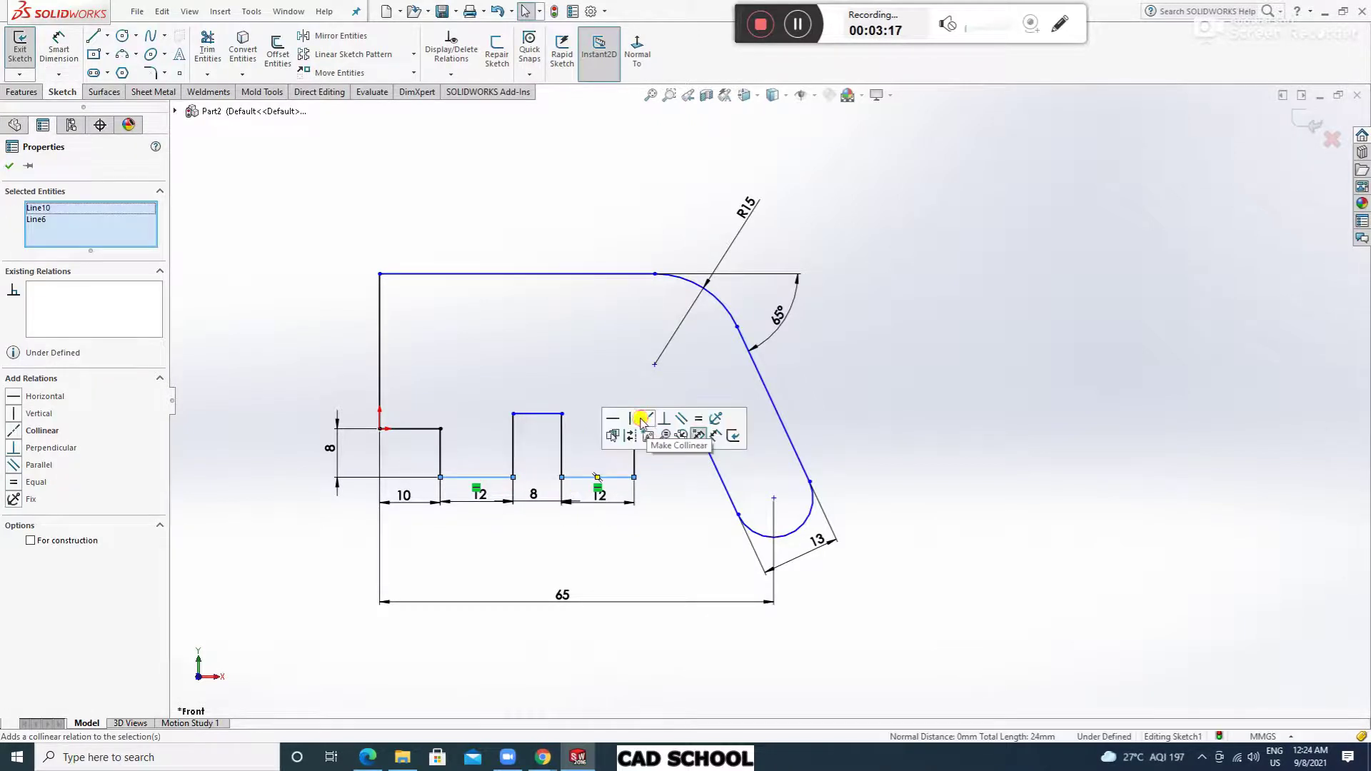
click(642, 420)
click(679, 463)
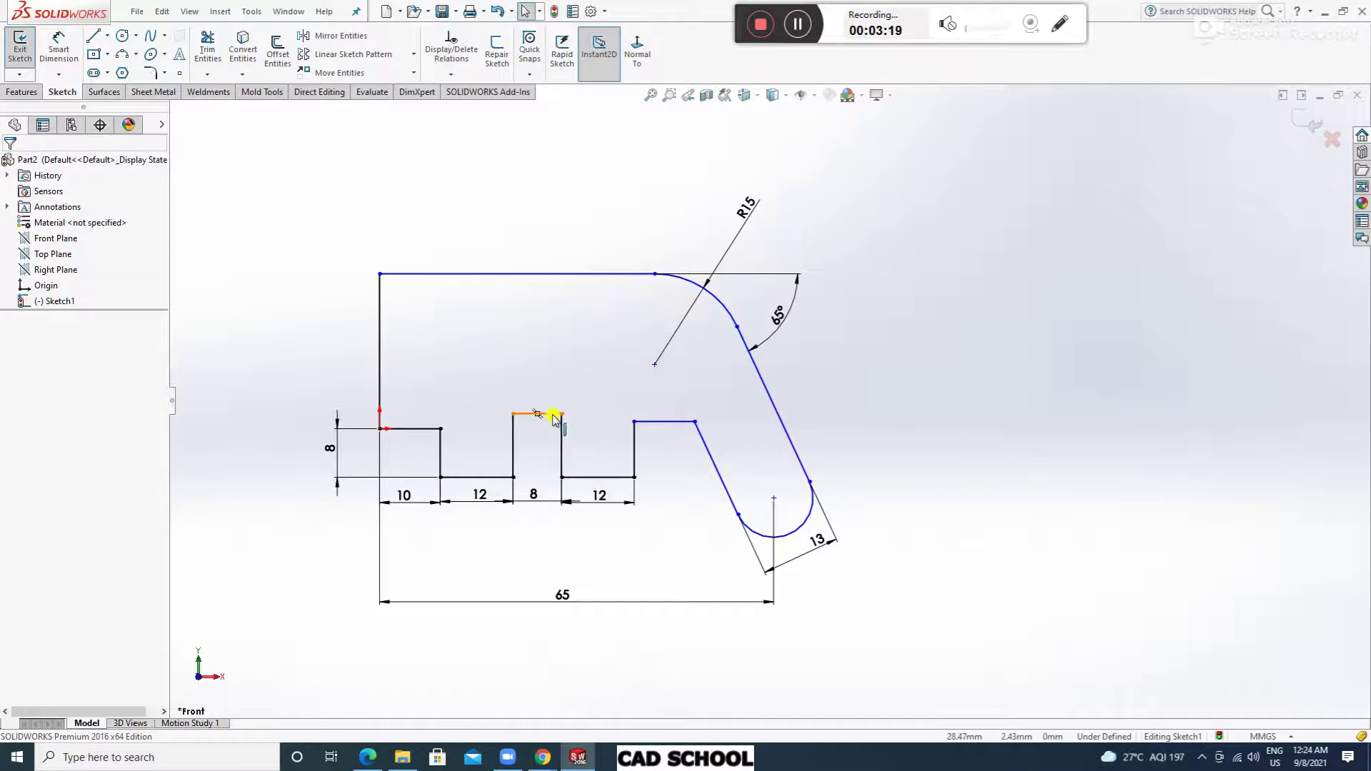
Make the top line of the gap between the teeth collinear with the short horizontal line beside the inner sloping line.
click(553, 415)
ctrl+click(645, 423)
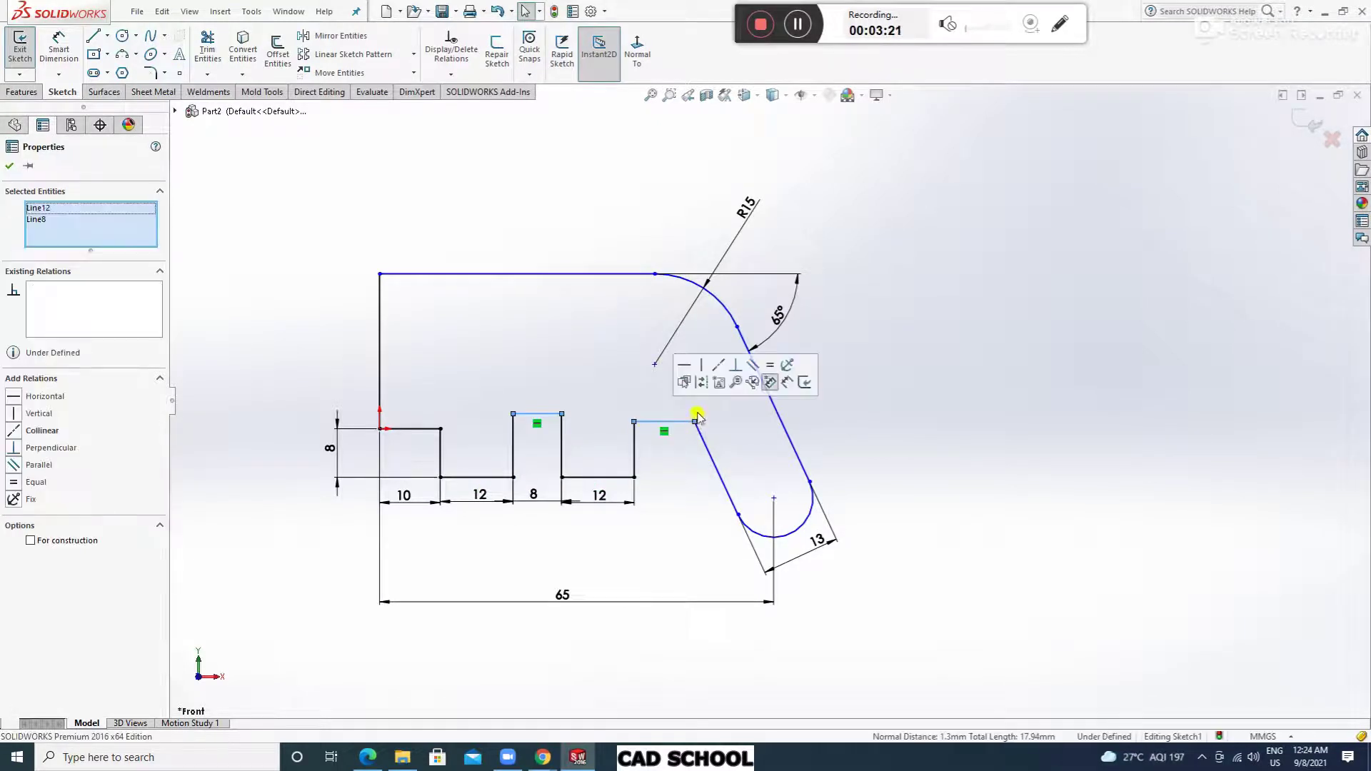
click(719, 368)
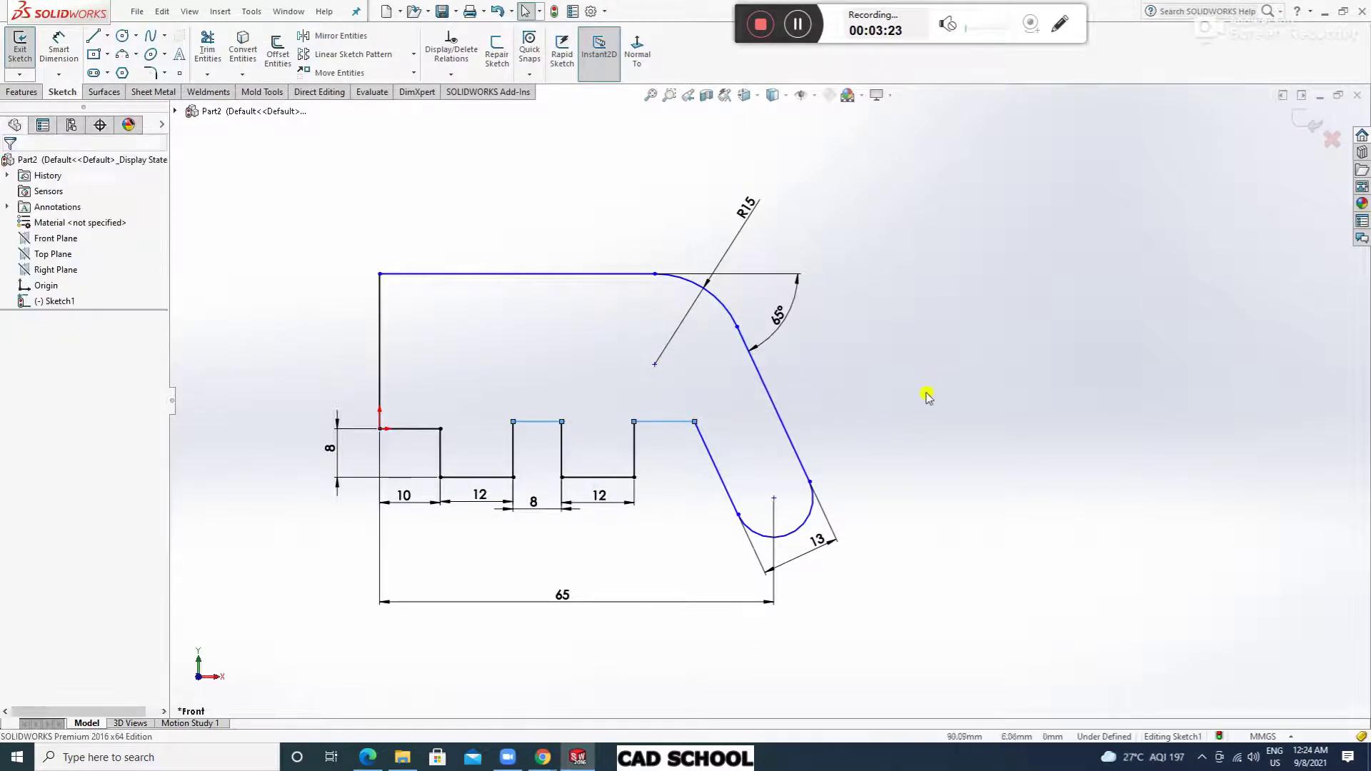
Dimension the vertical distance from the end arc's centre to the short horizontal line beside the inner sloping line as 15 mm.
click(59, 46)
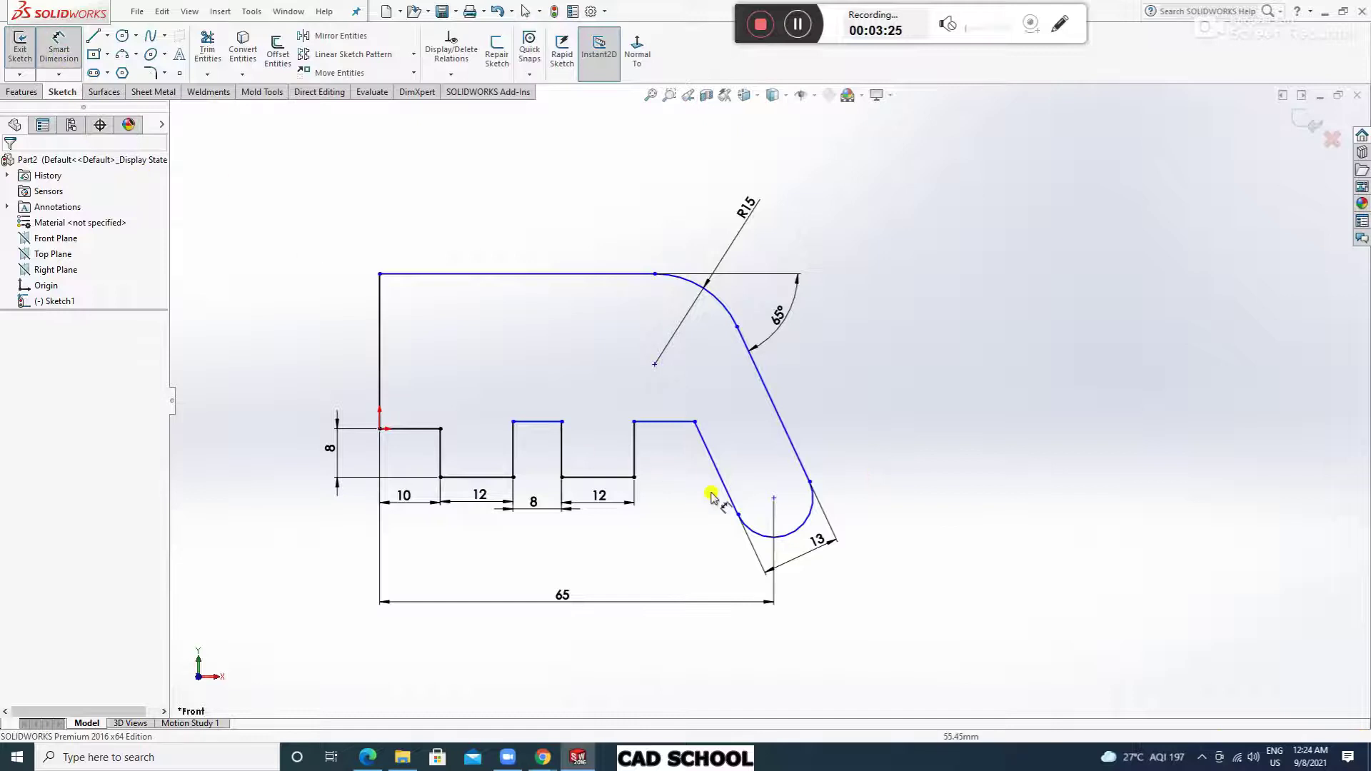
click(774, 498)
click(658, 421)
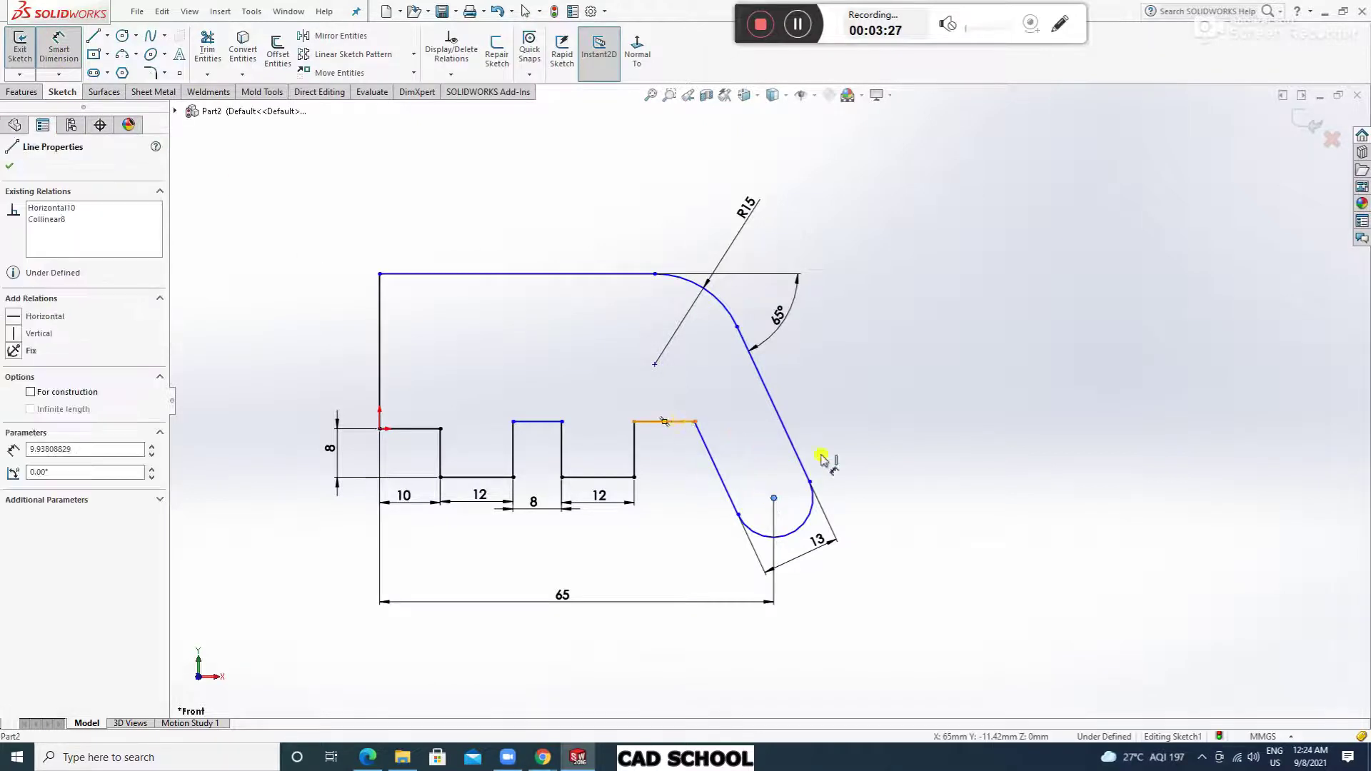
click(884, 463)
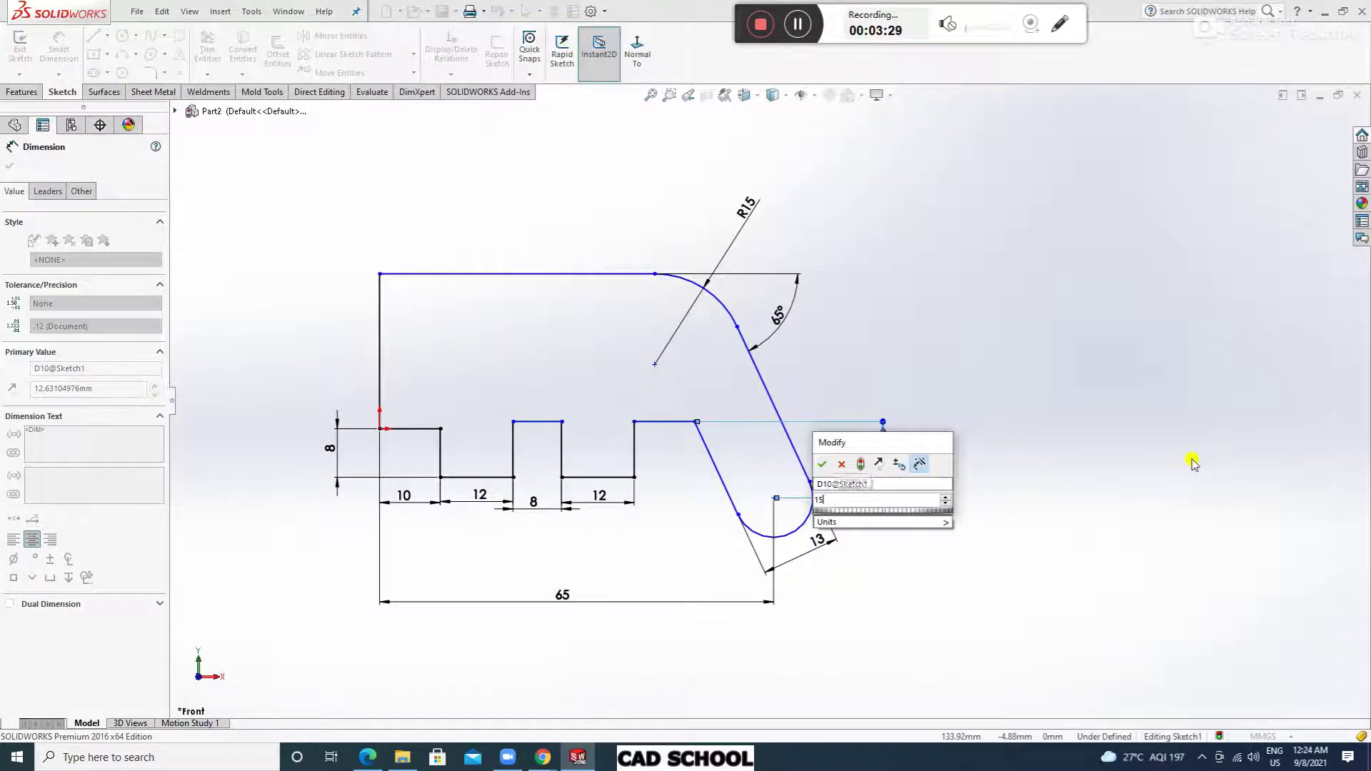
text(15)
key(Return)
click(999, 527)
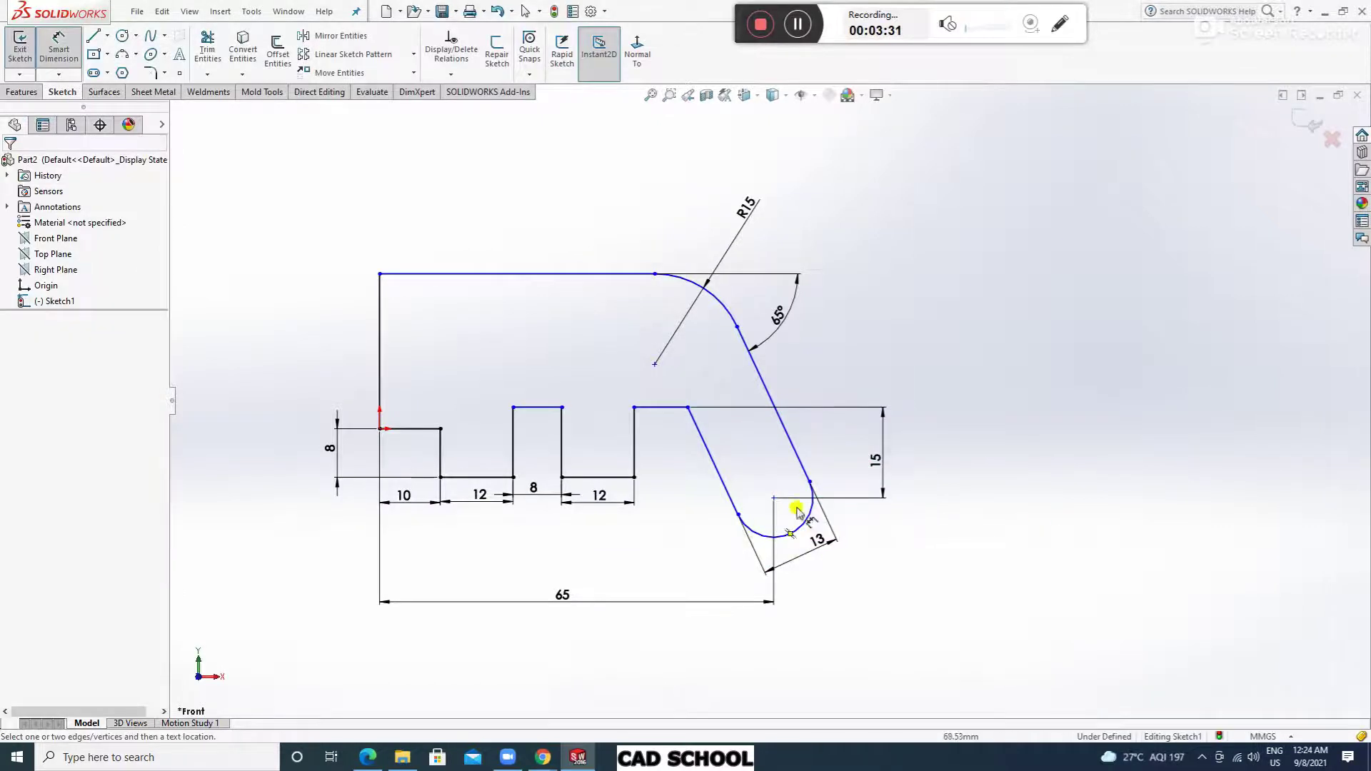
Dimension the vertical distance from the end arc's centre to the 10 mm horizontal line at the origin as 12.5 mm.
click(775, 497)
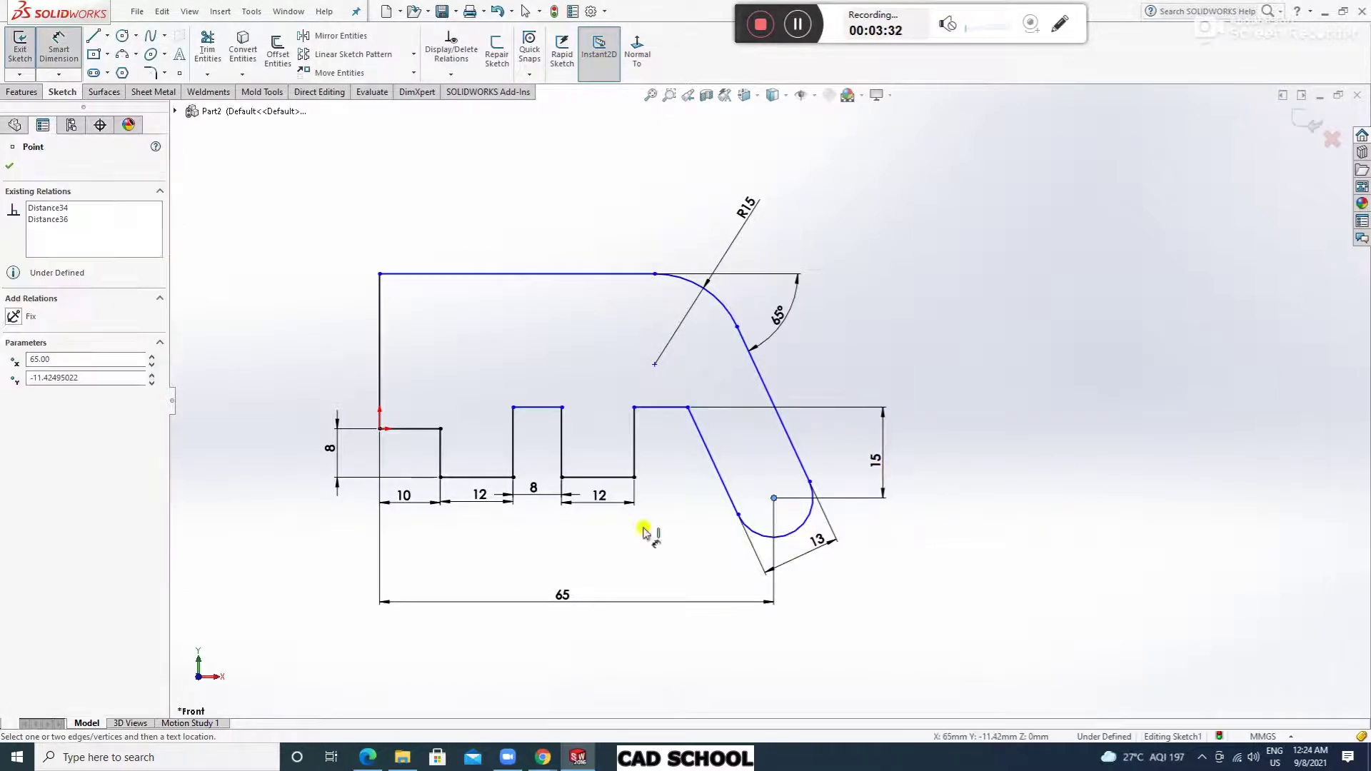
click(425, 429)
click(832, 449)
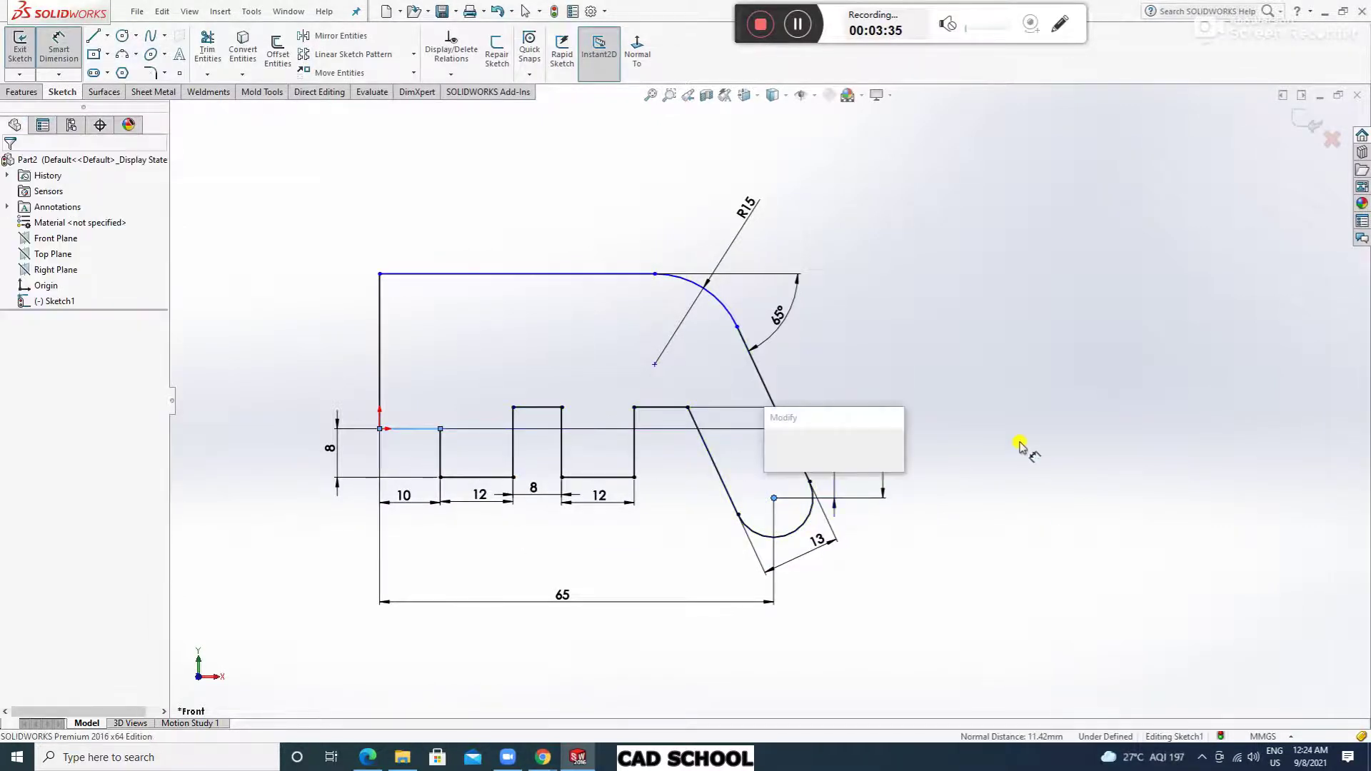
key(Return)
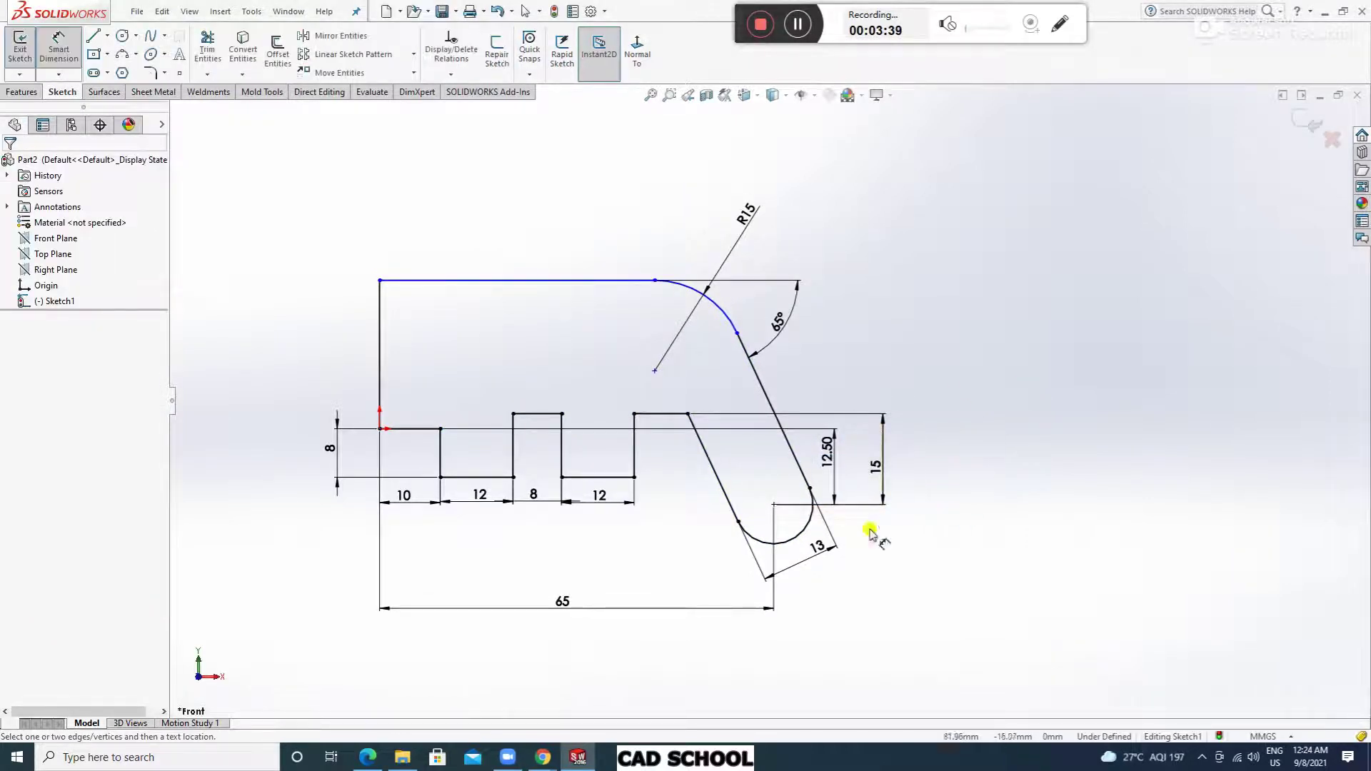
Dimension the vertical distance from the end arc's centre to the top horizontal line as 32.5 mm.
click(775, 505)
click(627, 283)
click(989, 398)
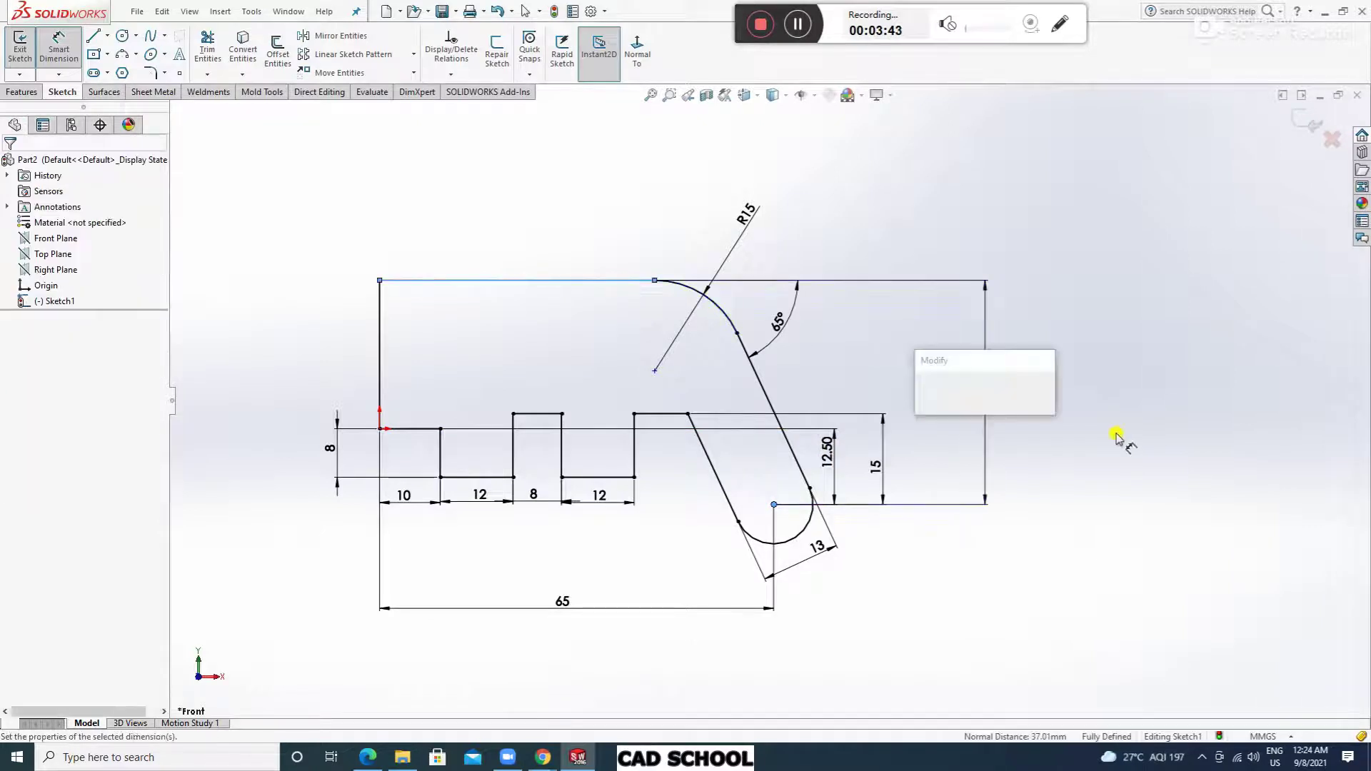
text(32.5)
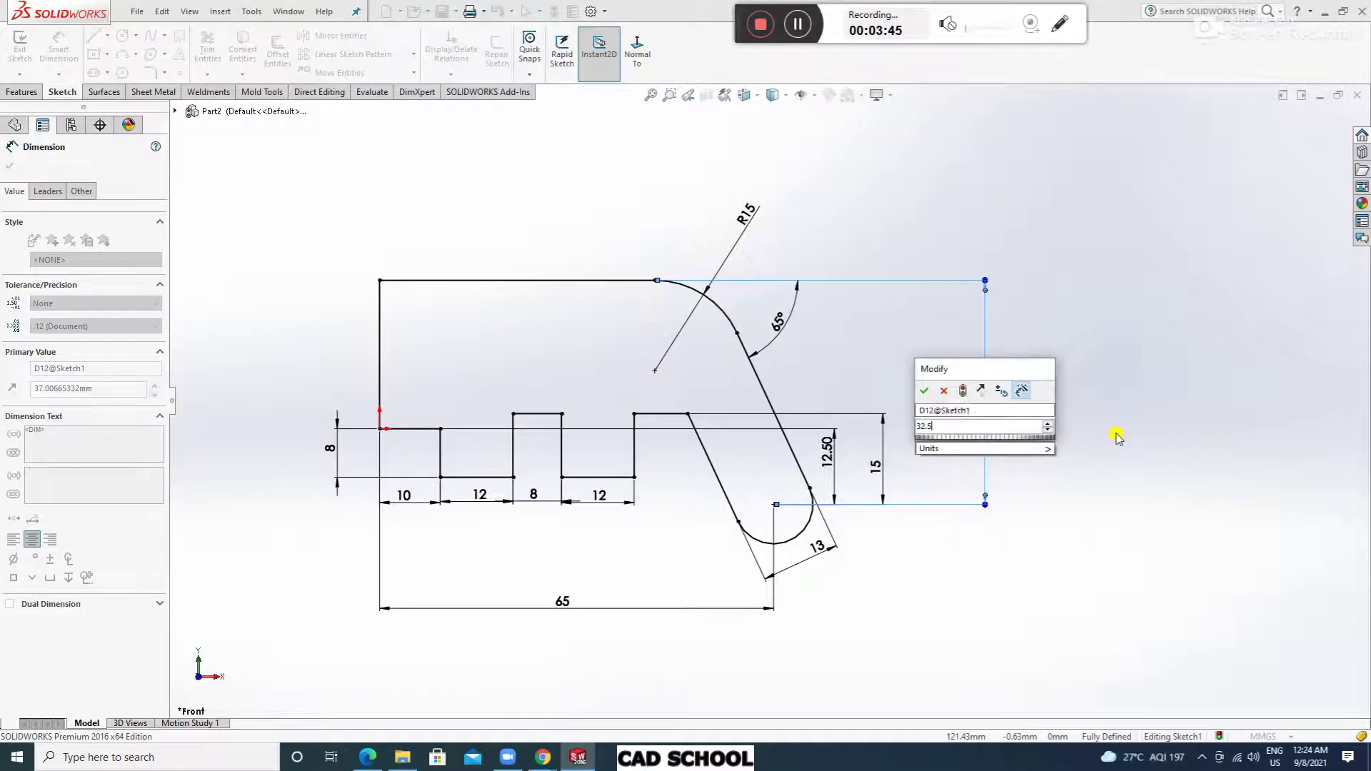
key(Return)
click(565, 592)
click(59, 46)
Create a sheet metal base flange from the profile, 1 mm thick with its direction reversed.
click(146, 91)
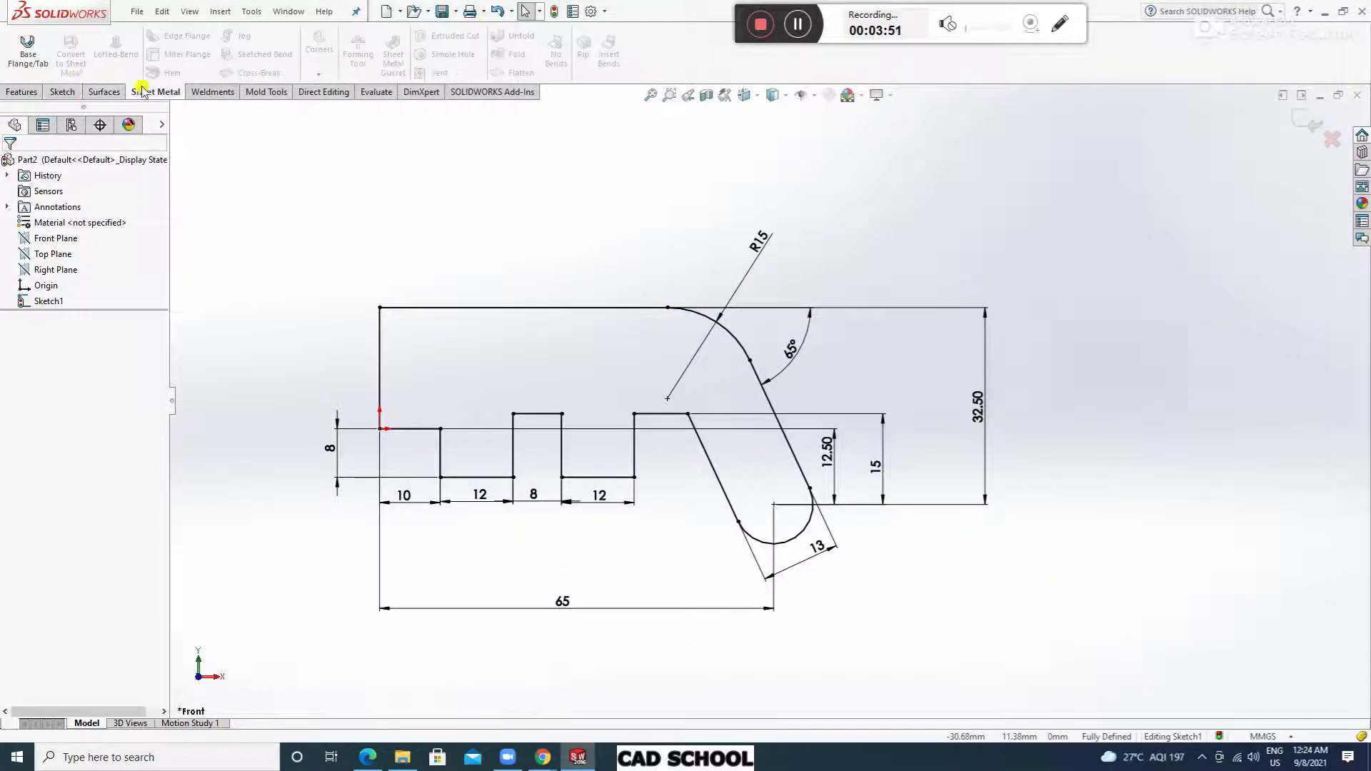
click(55, 75)
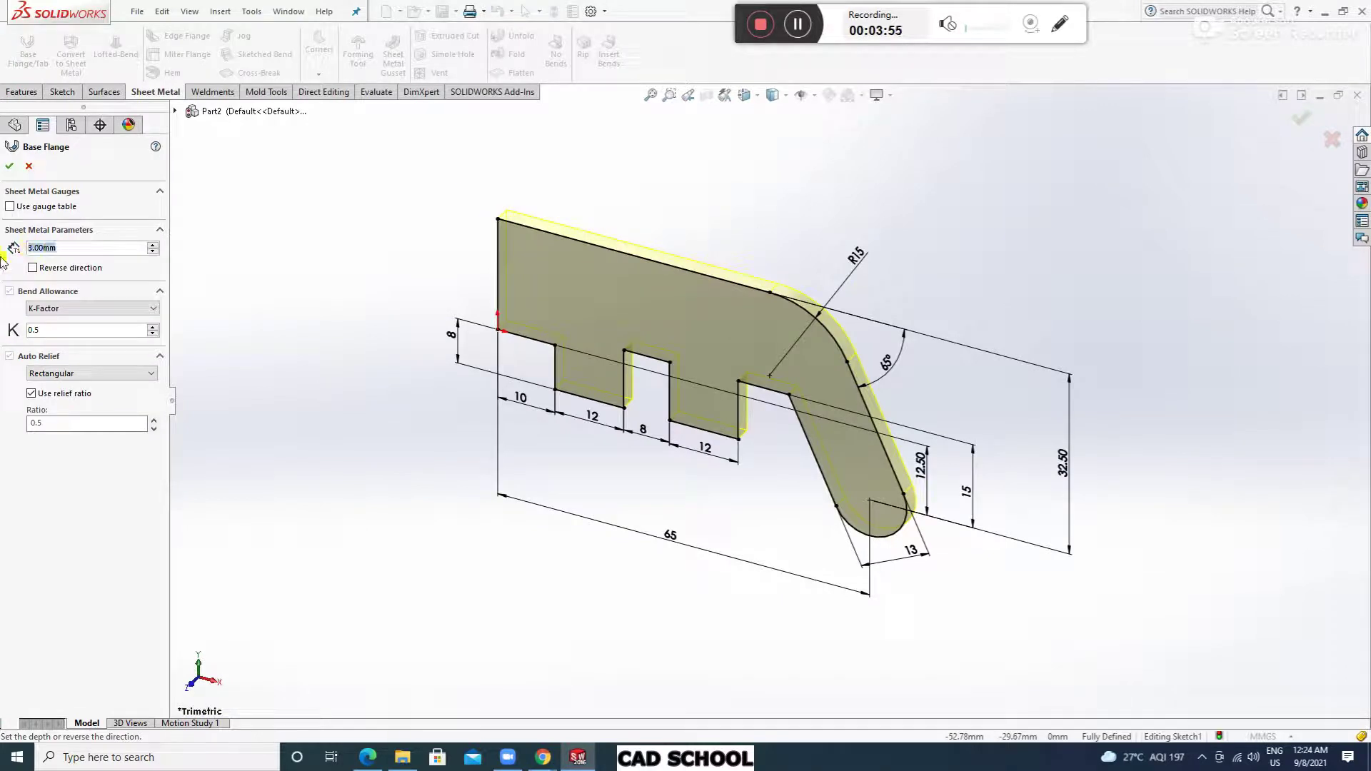
click(270, 234)
click(67, 268)
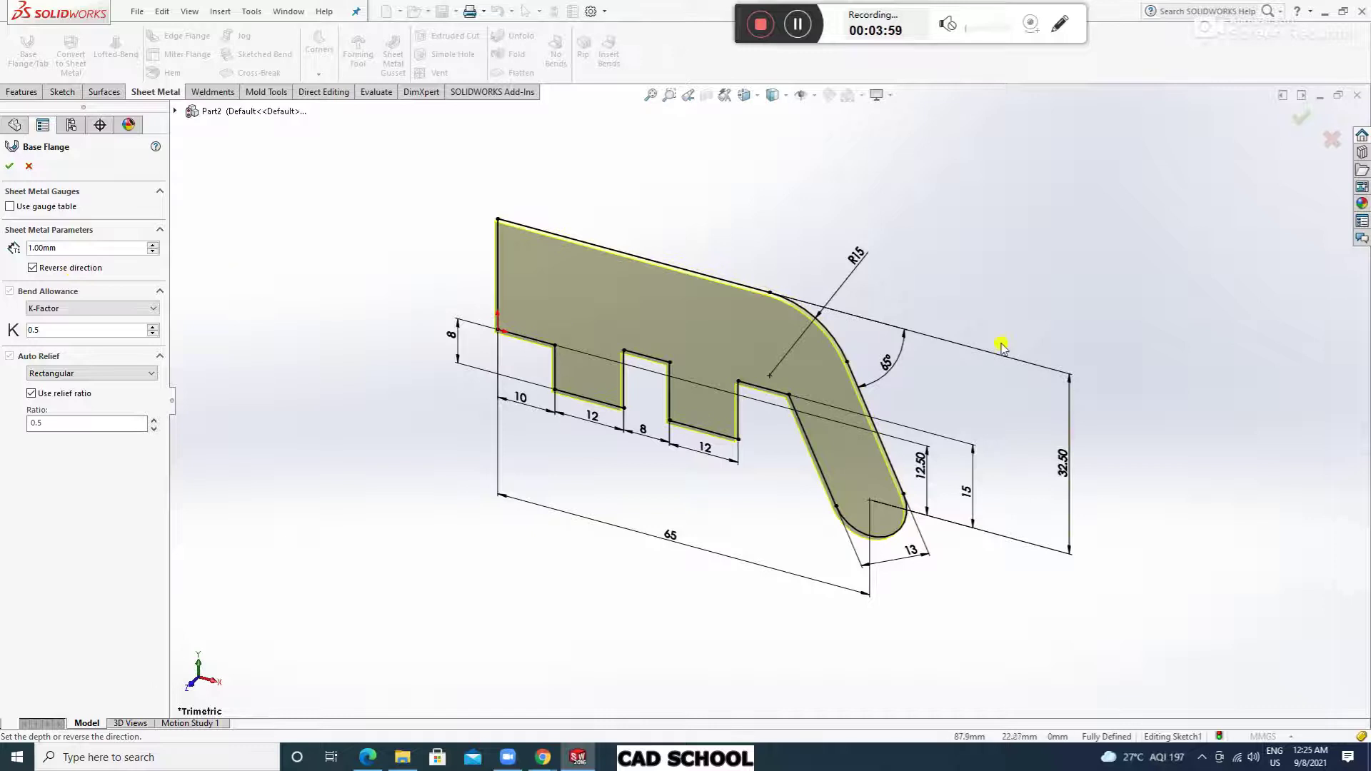
scroll(985, 361, up, 1)
scroll(625, 300, down, 4)
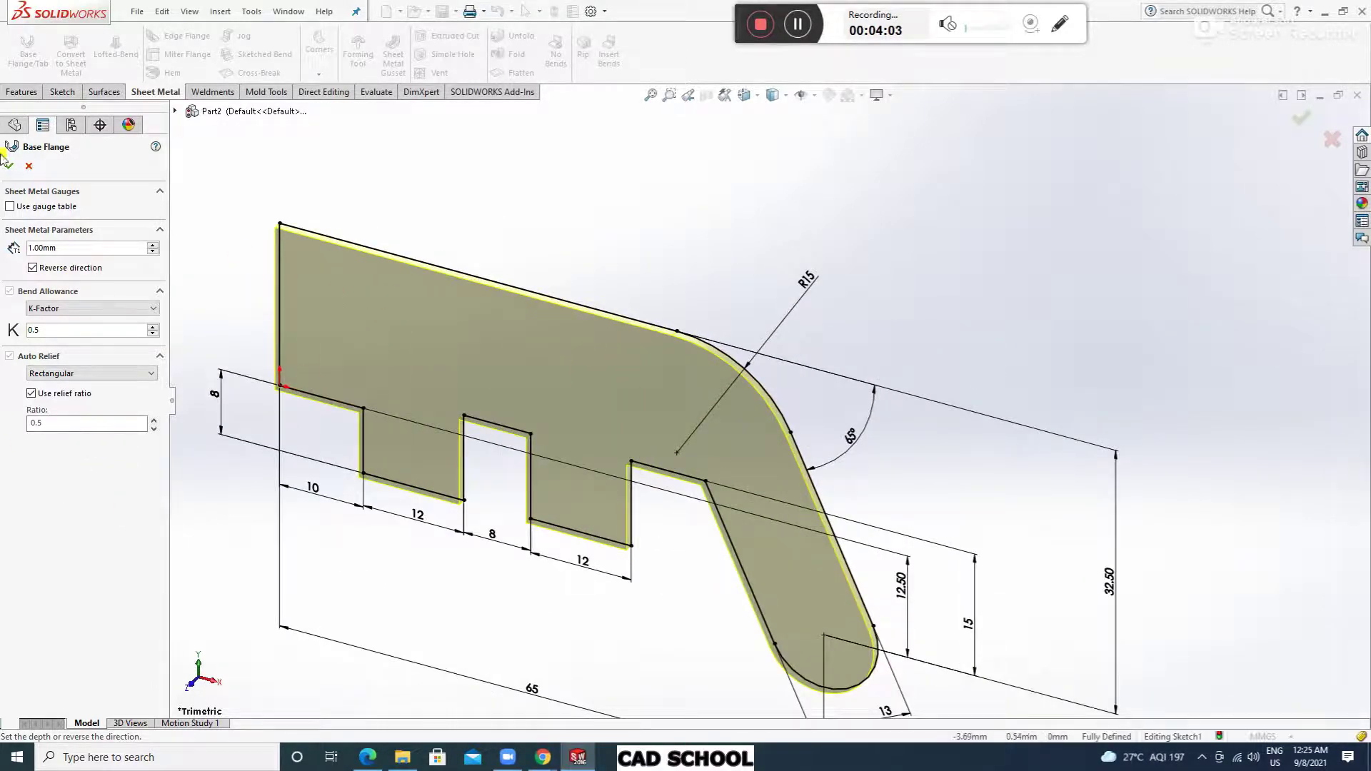
click(9, 166)
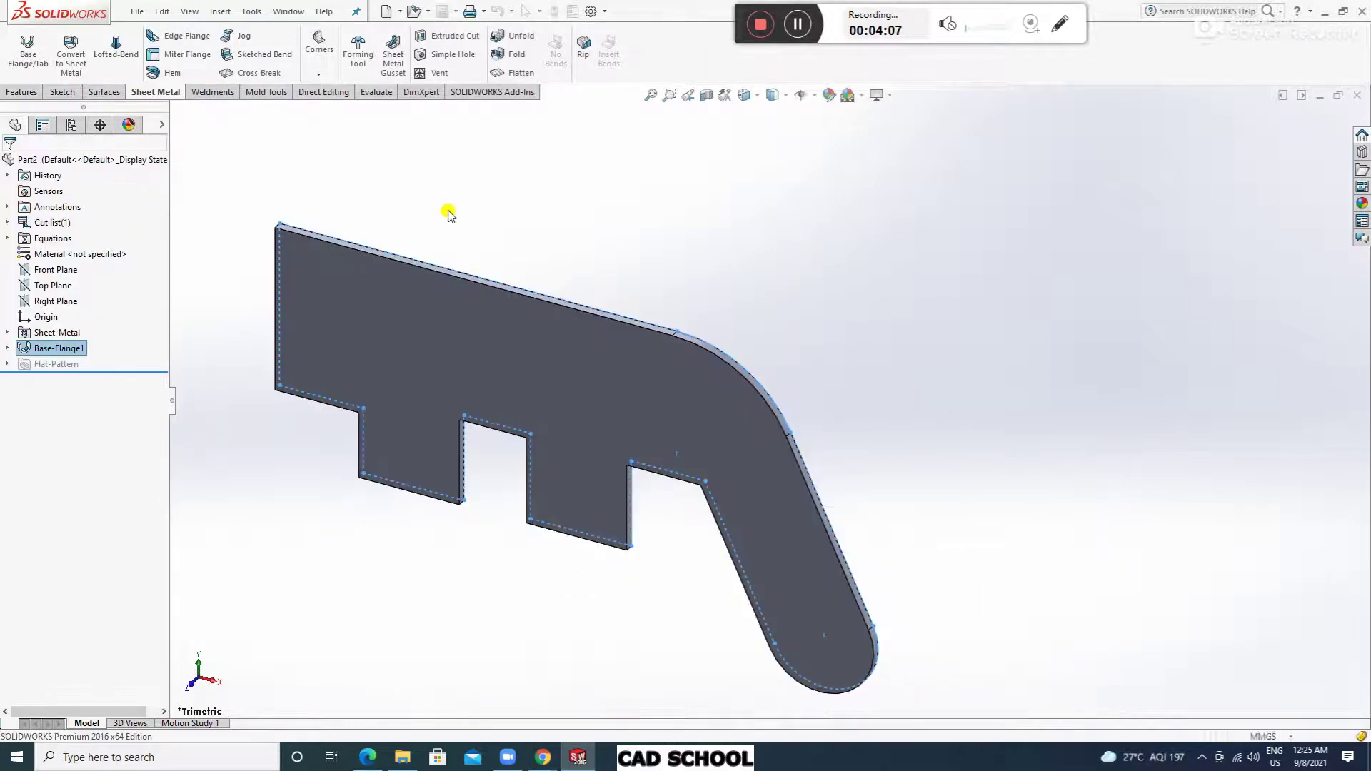
Create a reference plane offset 5 mm from the Front Plane with the offset flipped.
middle_drag(609, 330, 657, 328)
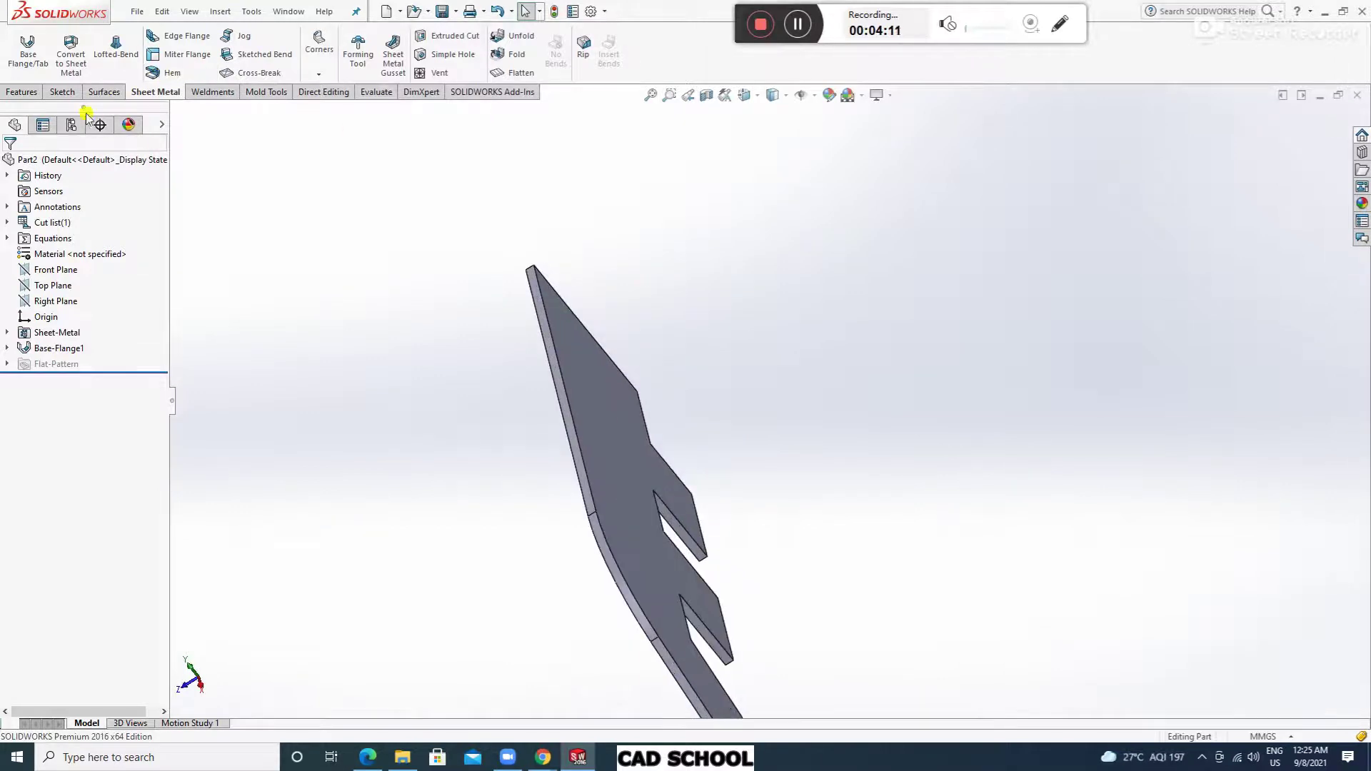
click(21, 92)
click(571, 74)
click(588, 101)
middle_drag(692, 306, 602, 272)
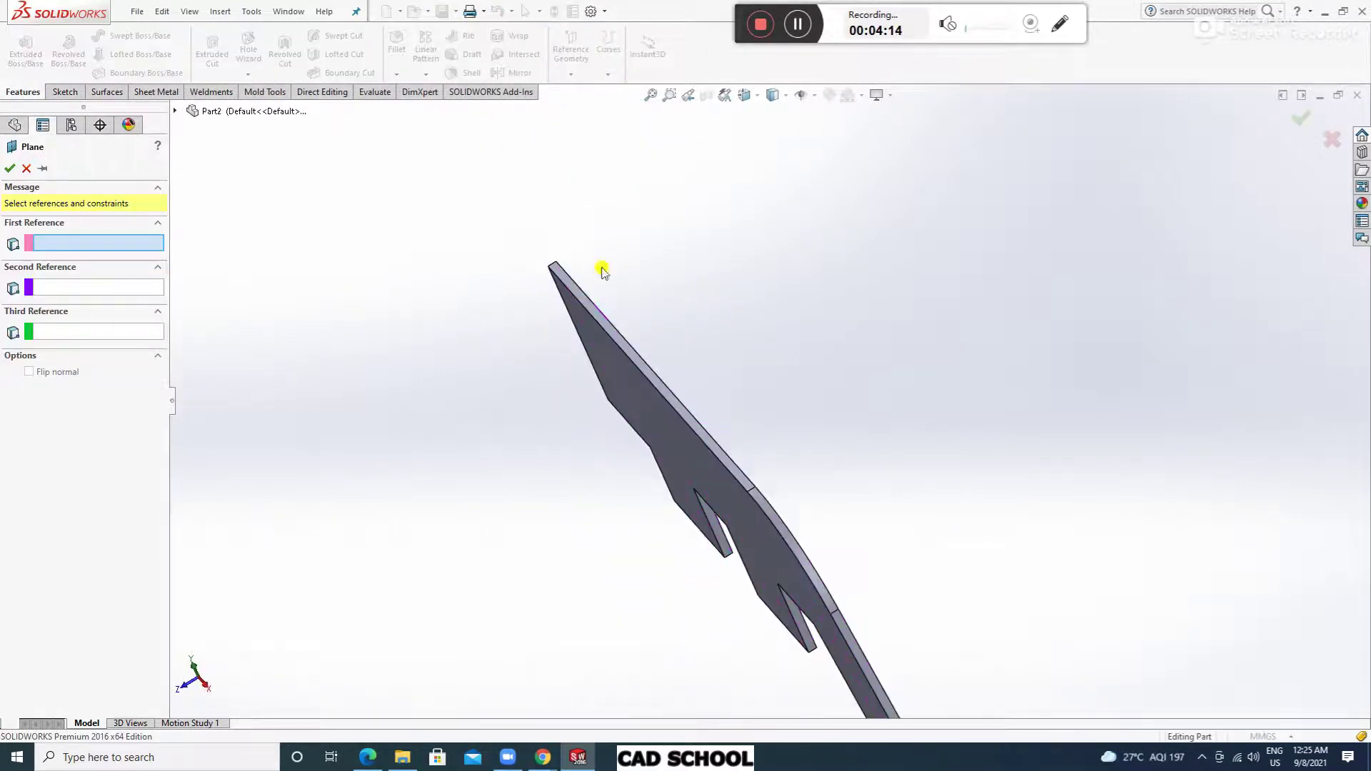
click(174, 112)
click(243, 222)
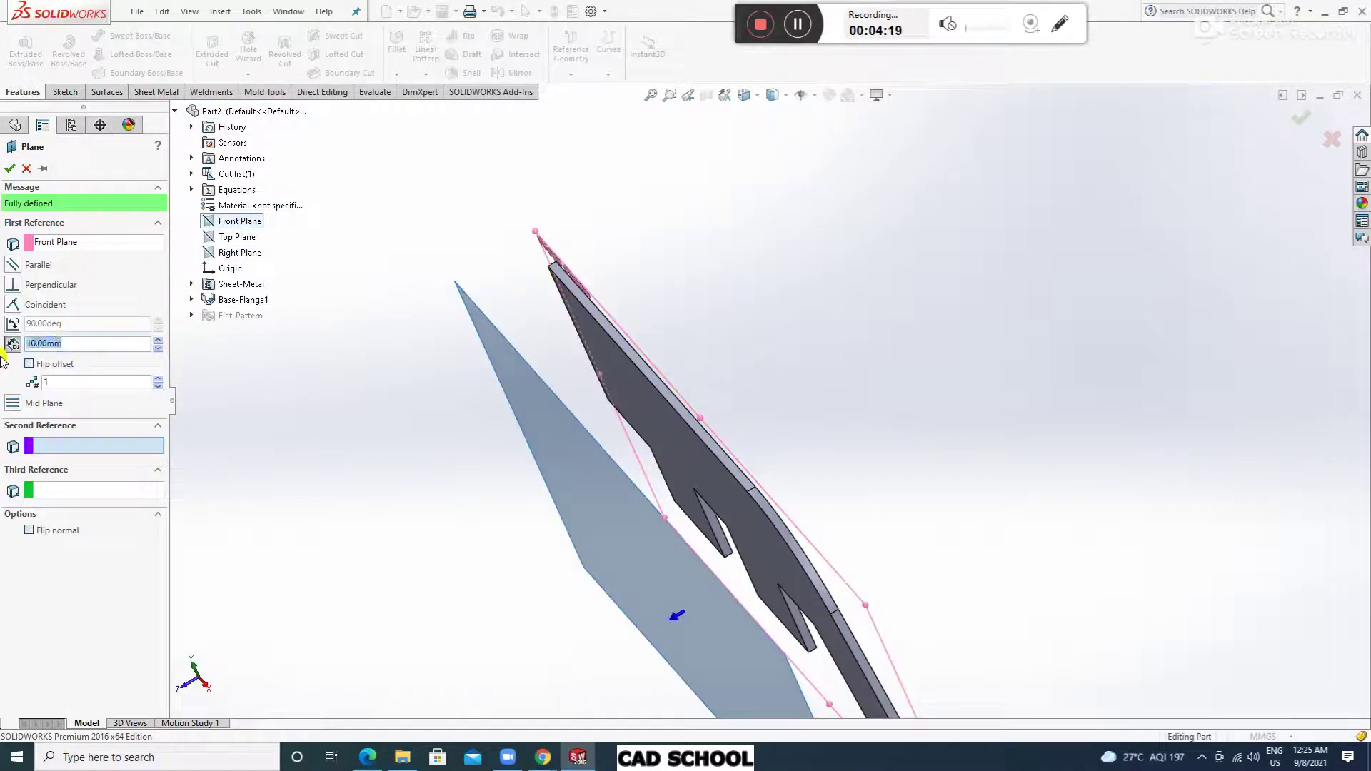
text(5)
key(Return)
click(22, 365)
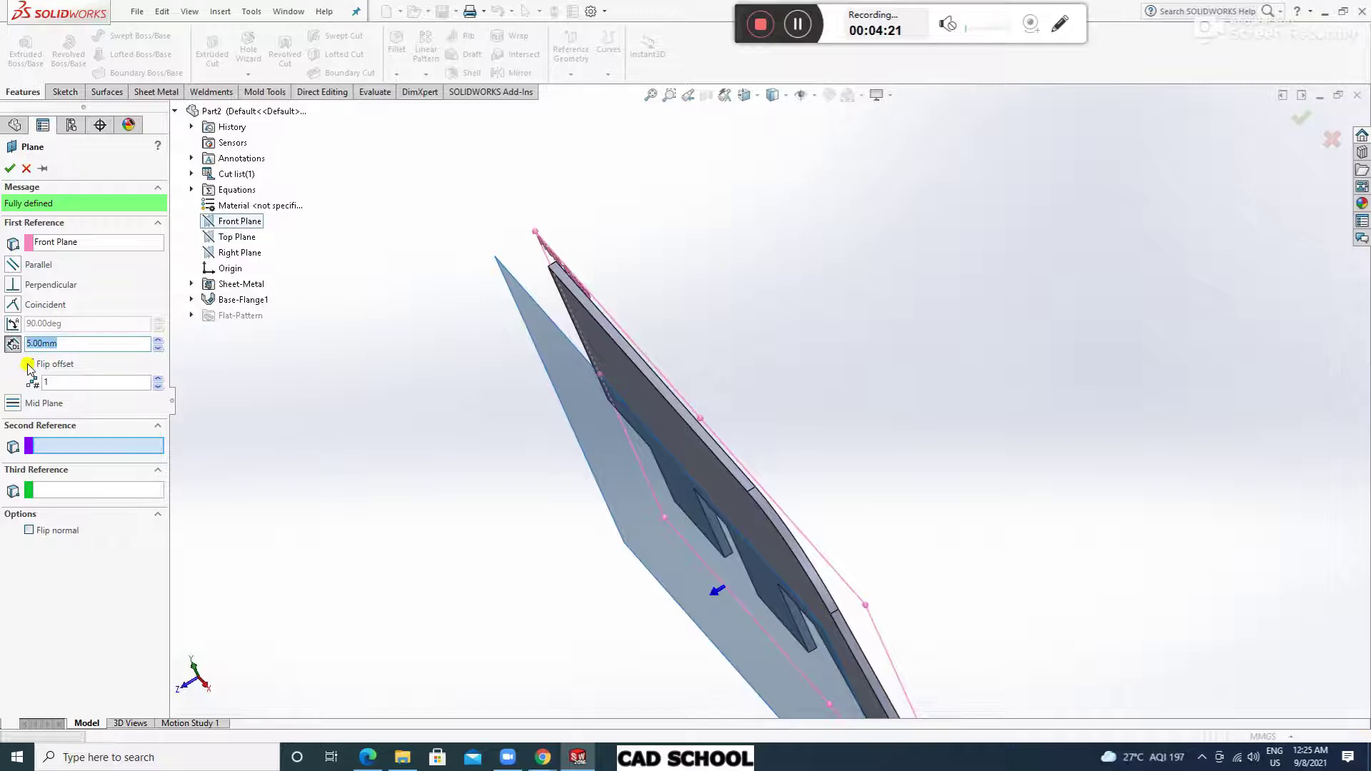
click(10, 167)
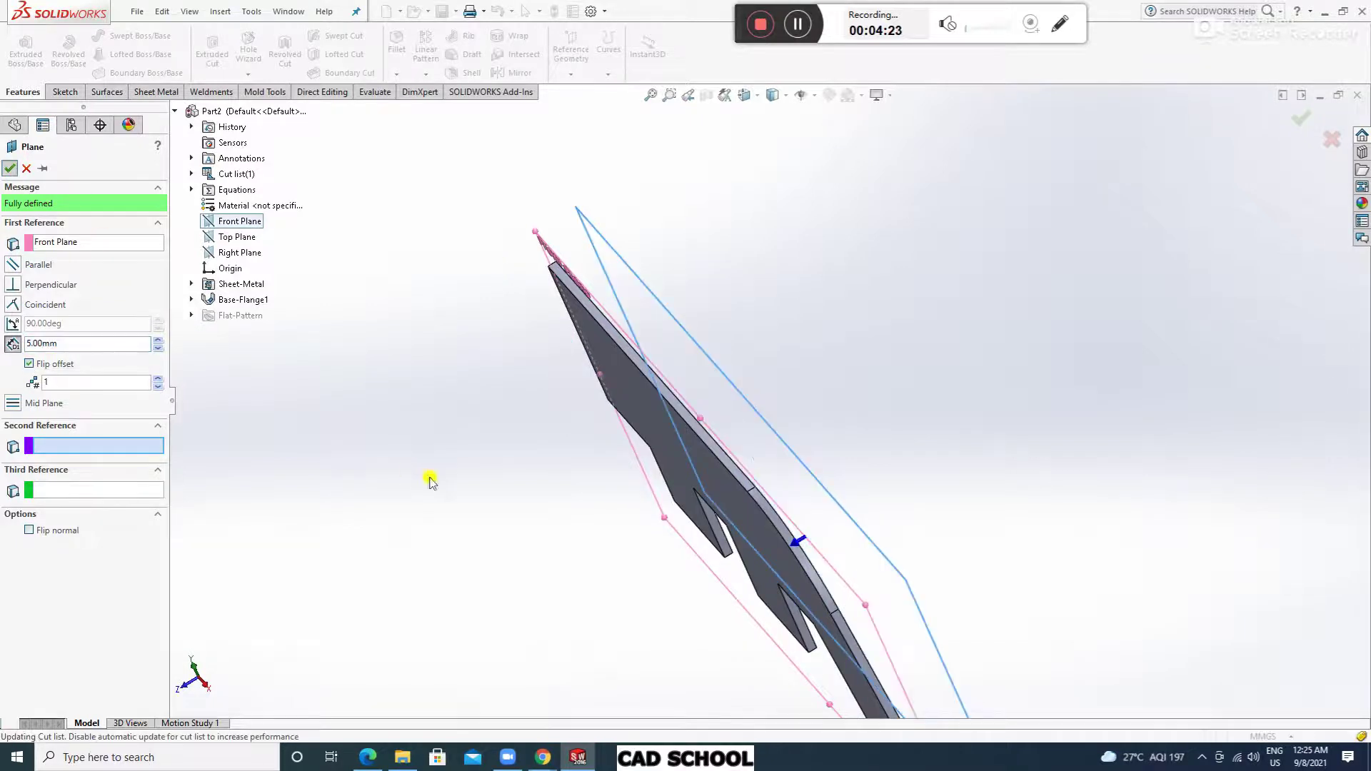
Start a new sketch on the plane offset from the Front Plane.
middle_drag(668, 459, 701, 383)
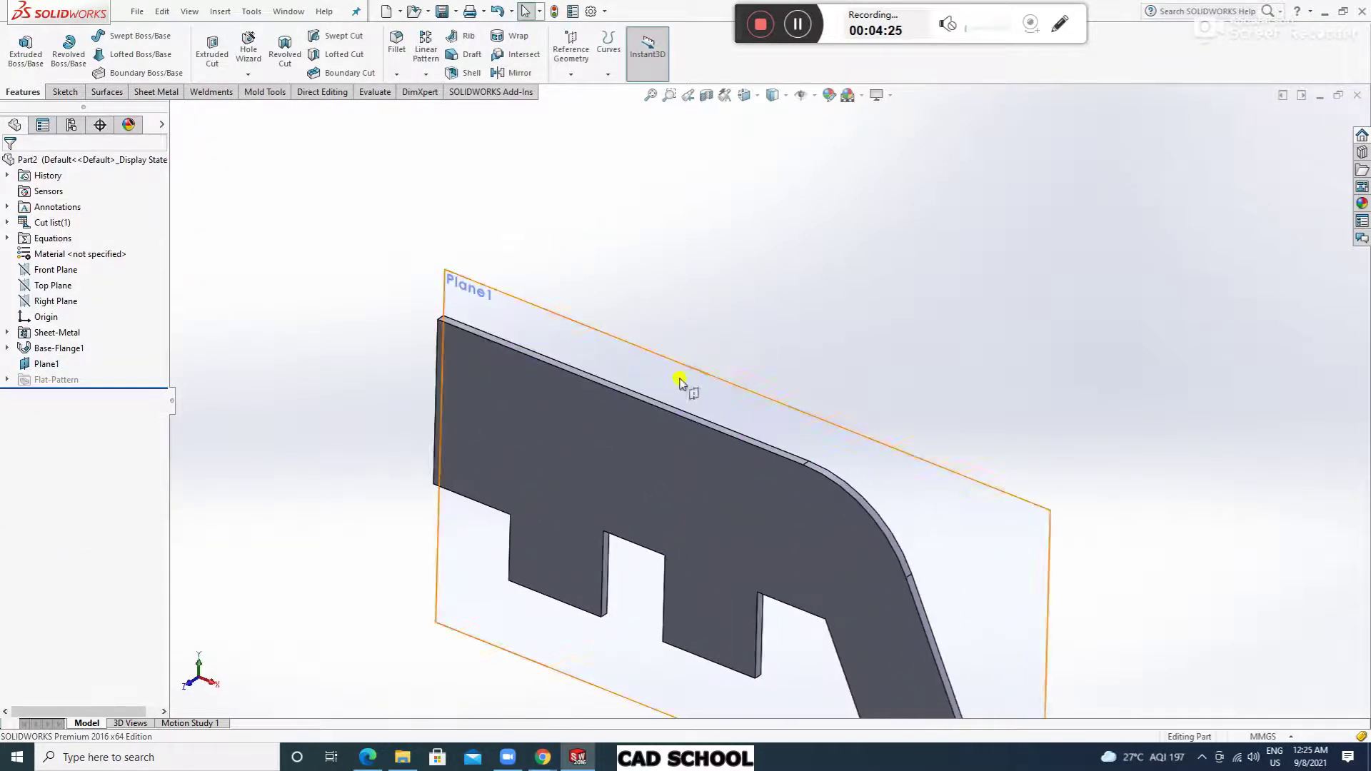
click(688, 359)
click(721, 322)
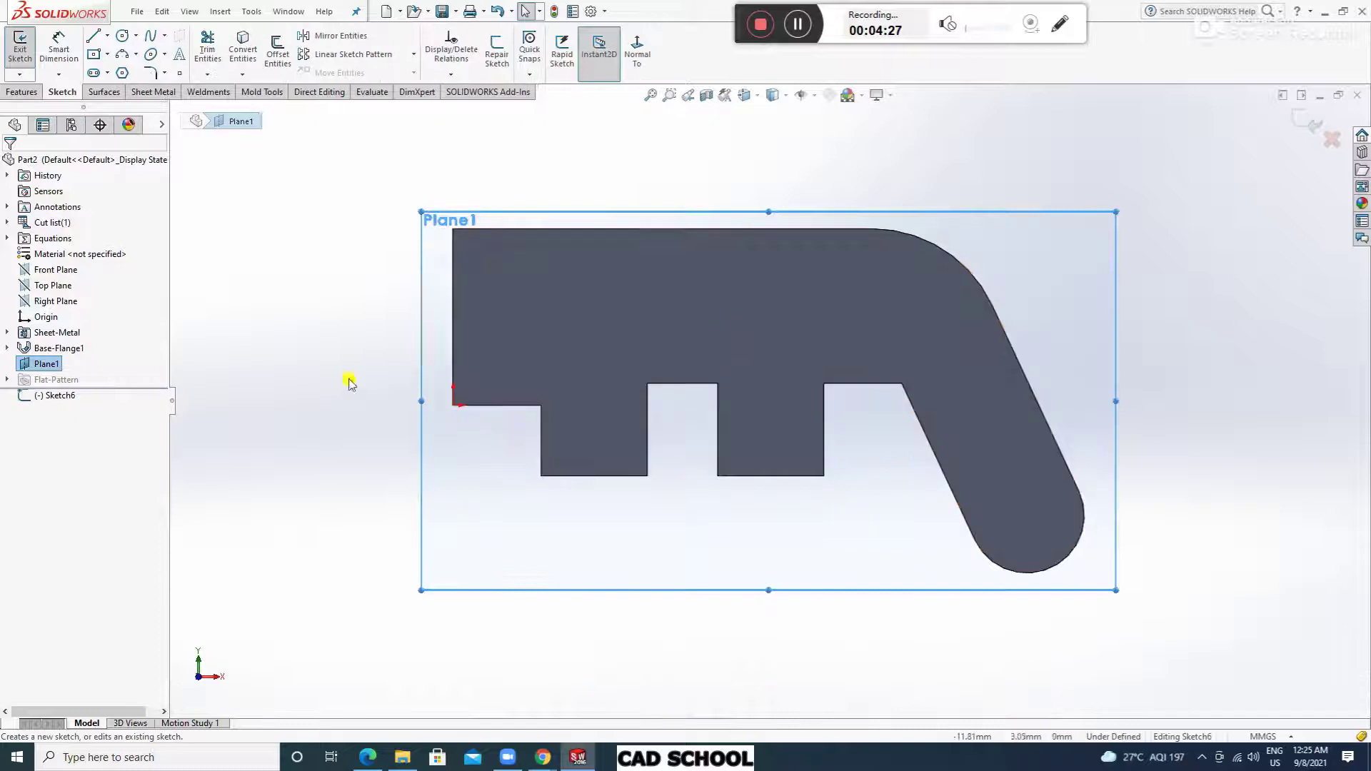
scroll(728, 204, down, 3)
Sketch a closed six-line stepped profile above the flange, aligned with its straight vertical edge, about 15 mm wide at the top and 9 mm at the bottom.
click(93, 37)
click(421, 267)
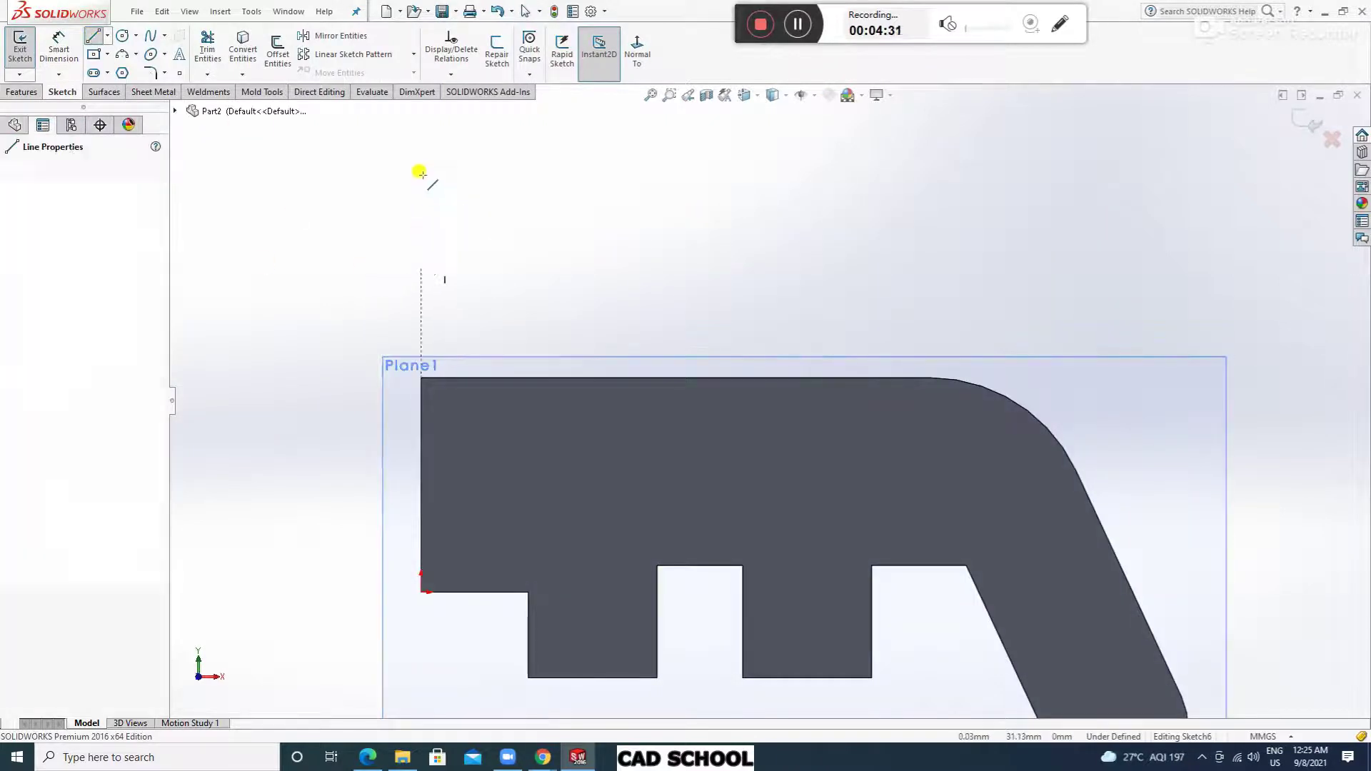
click(421, 125)
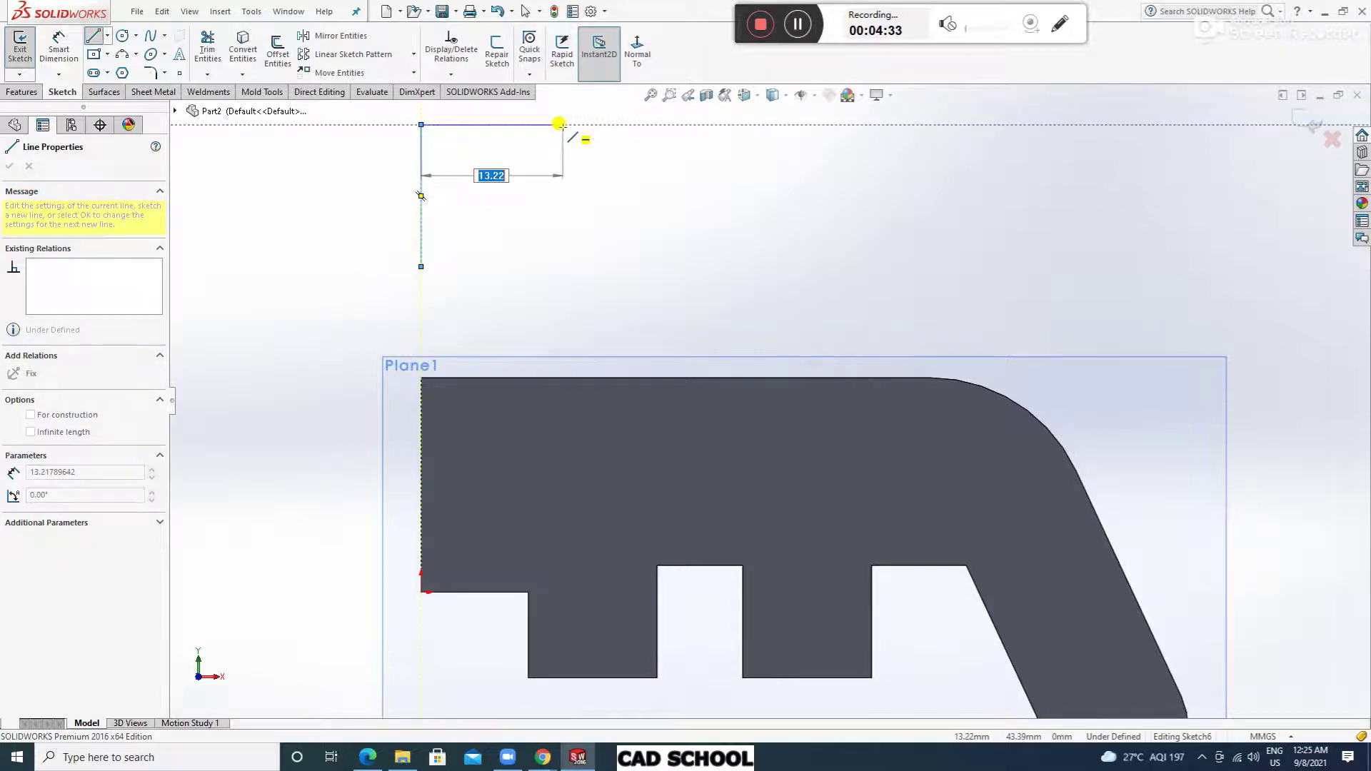
click(580, 125)
click(580, 185)
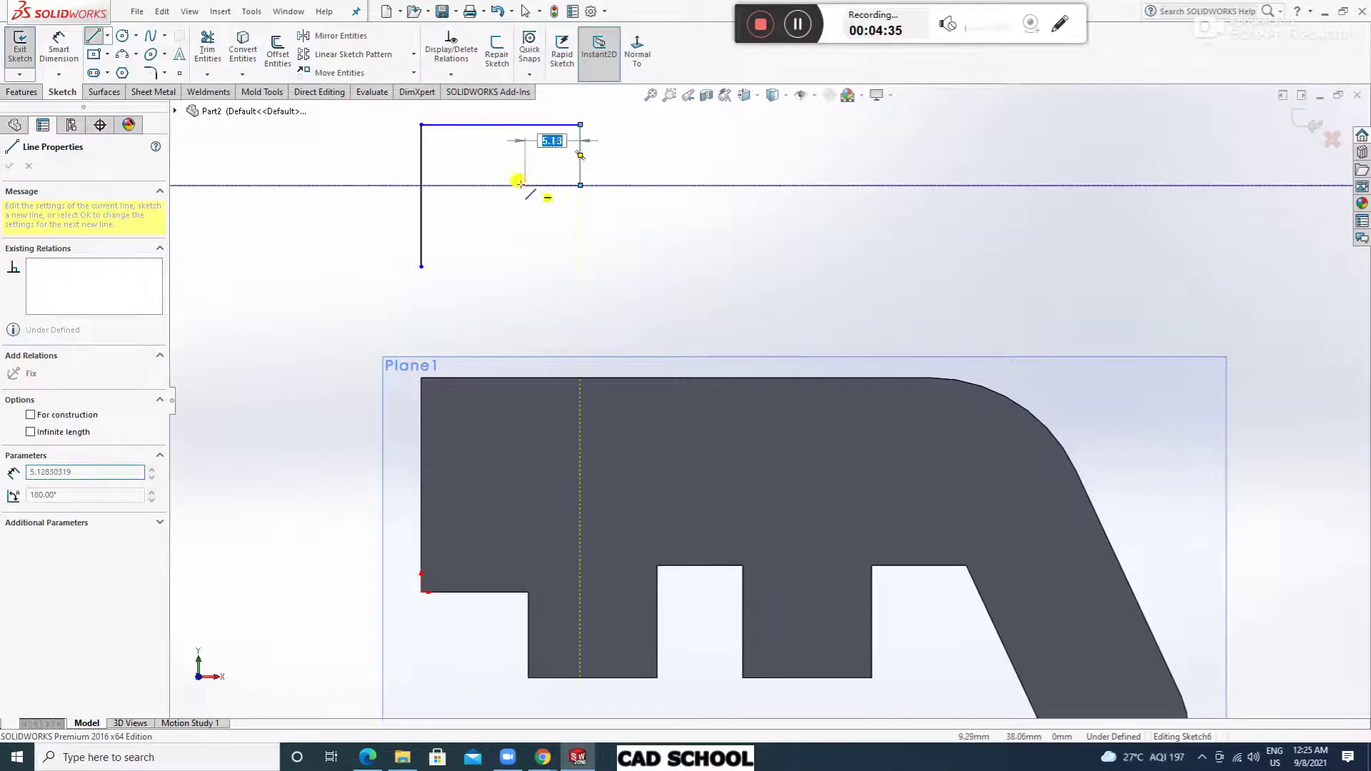
click(521, 185)
click(521, 266)
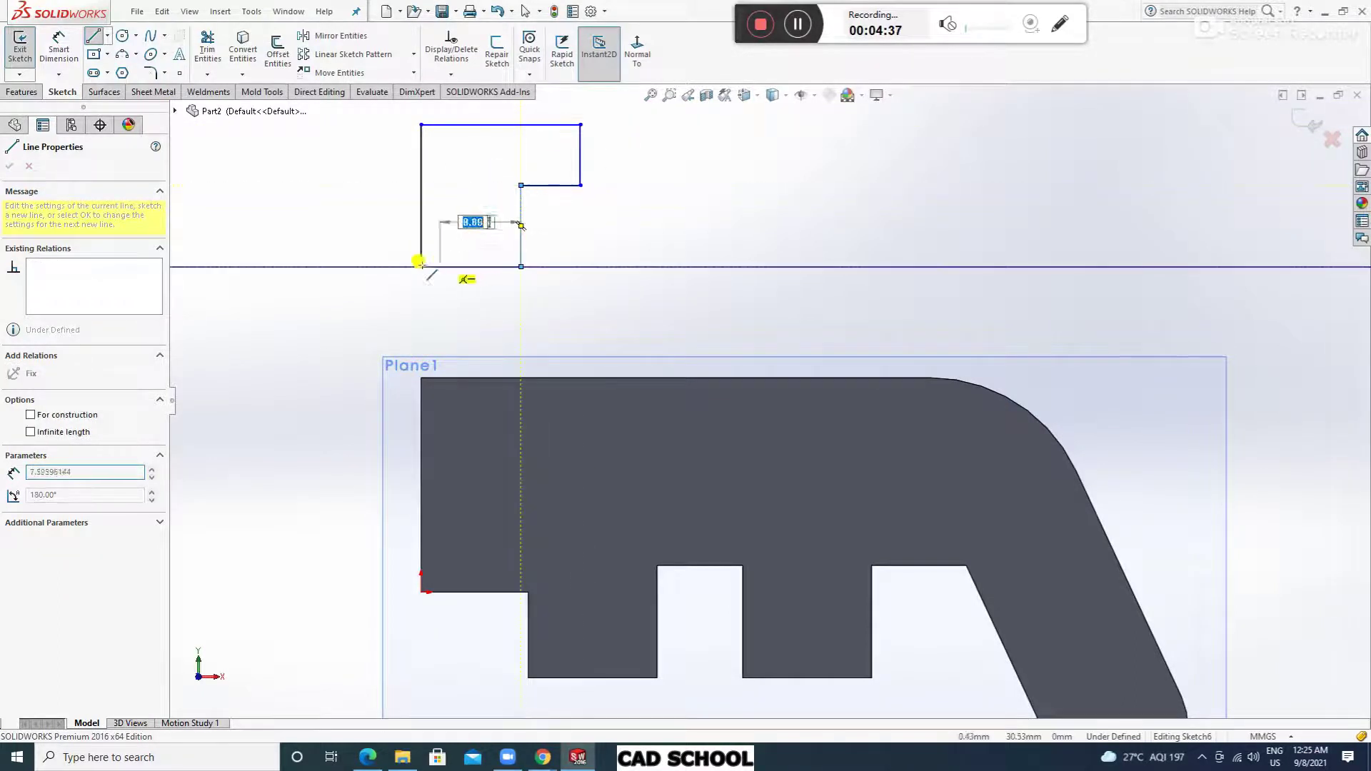
click(420, 266)
right_click(673, 254)
click(687, 269)
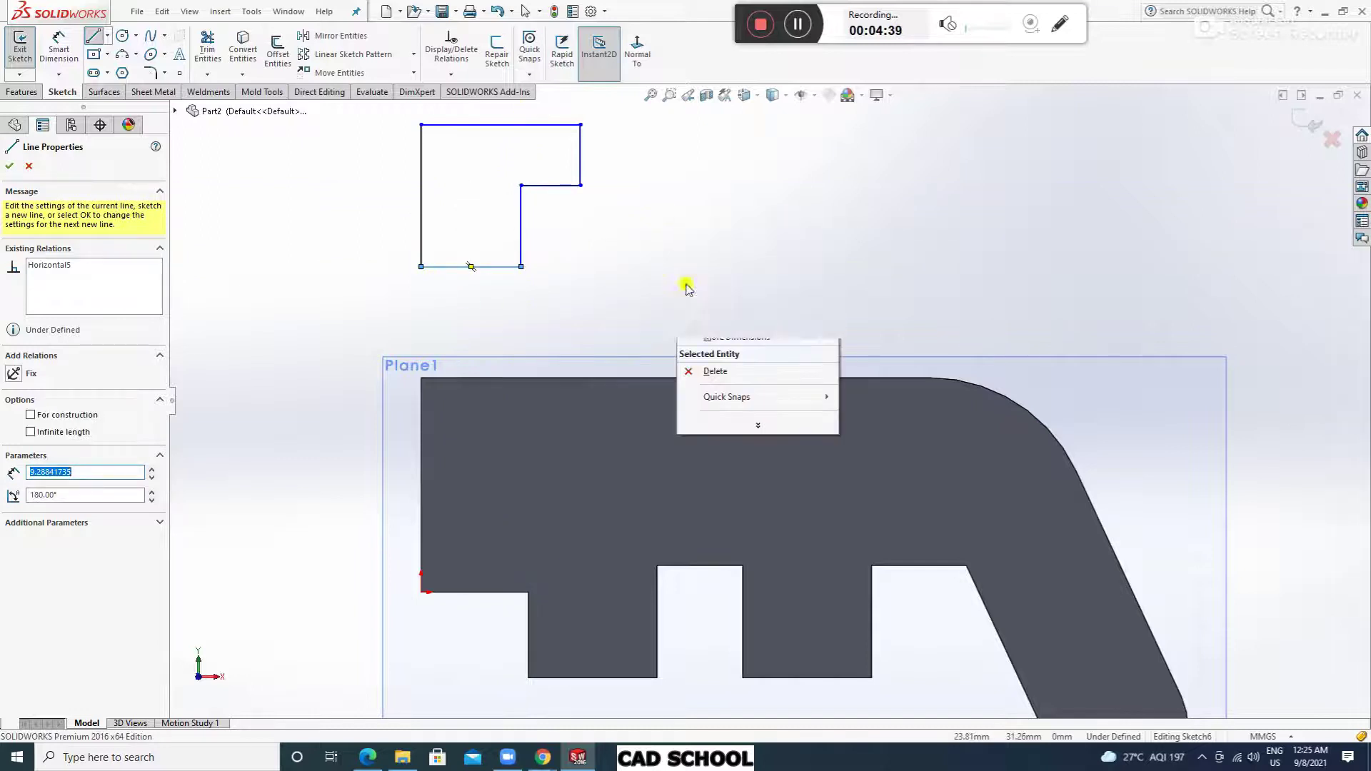
Dimension the distance from the flange's short bottom edge at the origin to the stepped profile's top edge as 50 mm.
scroll(525, 336, up, 3)
click(59, 49)
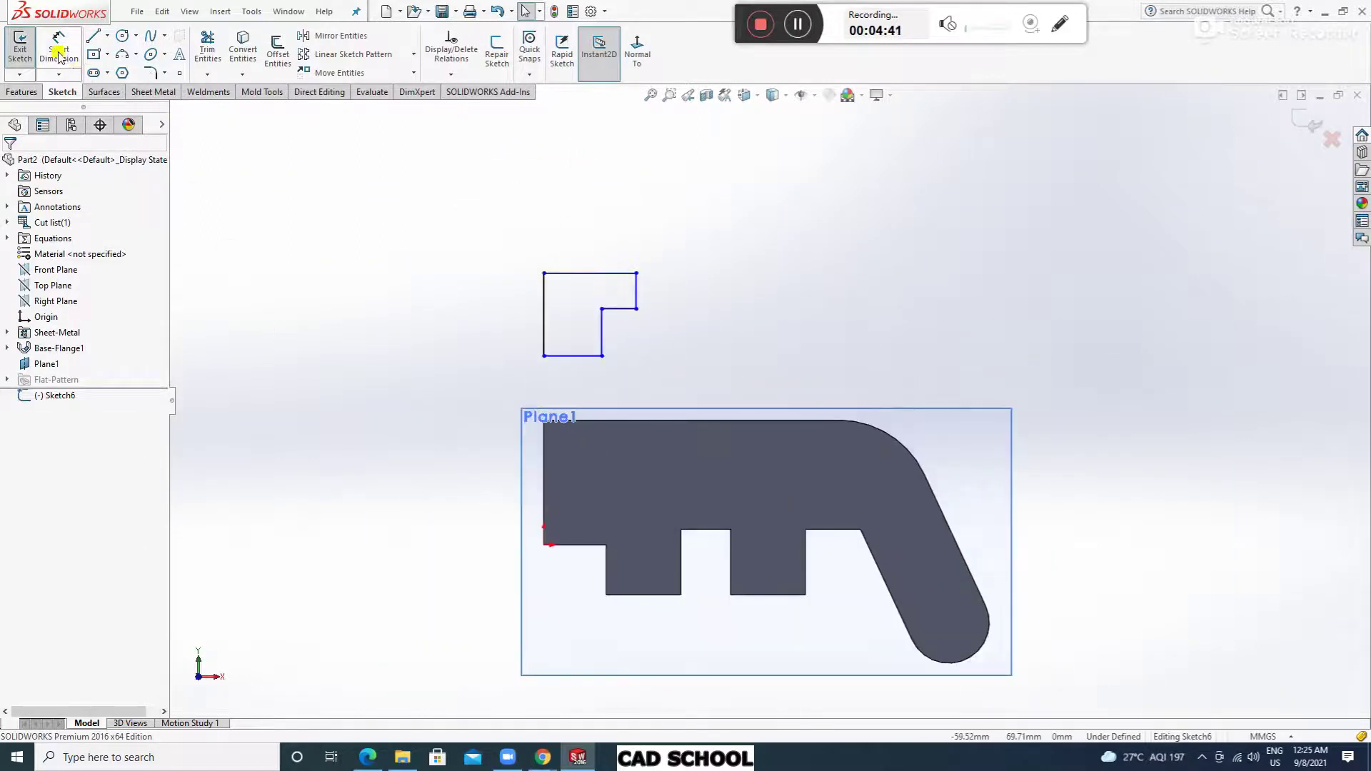
click(570, 545)
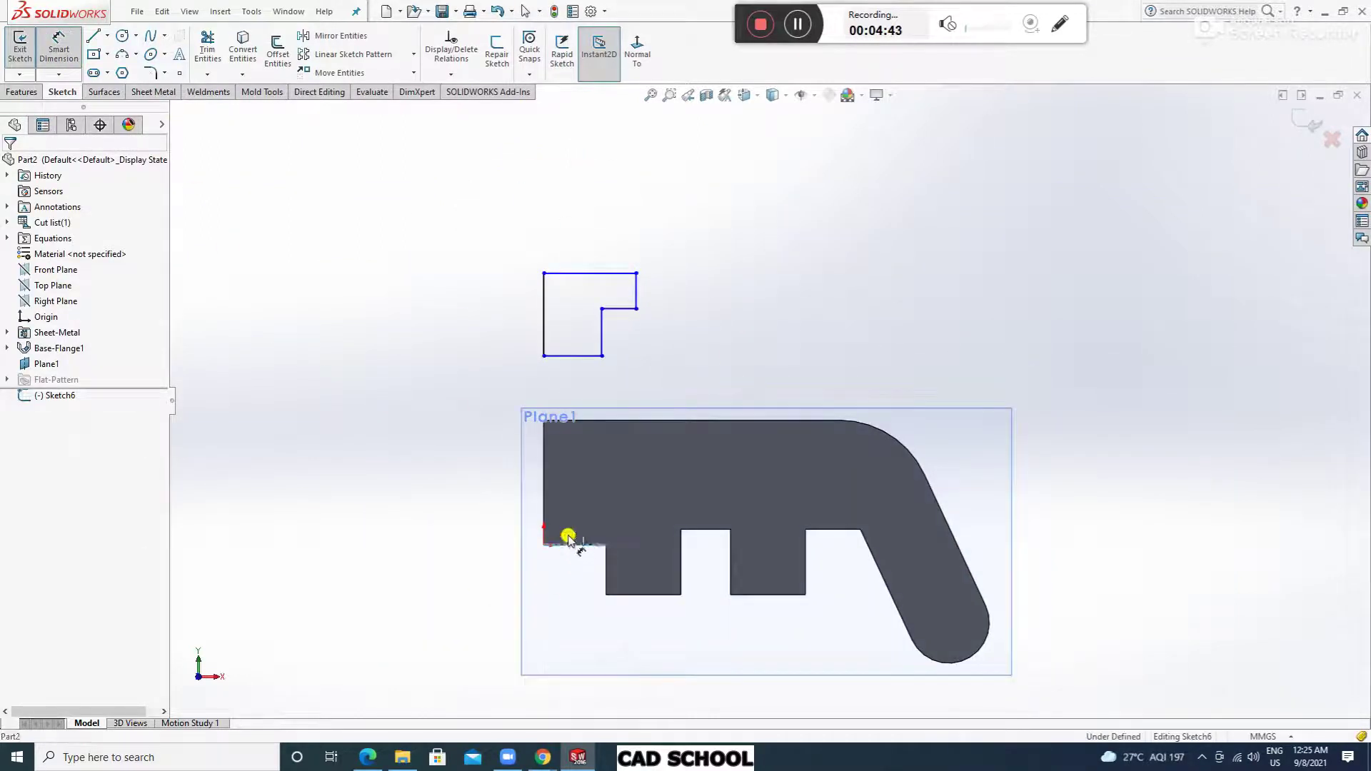
click(562, 273)
click(472, 438)
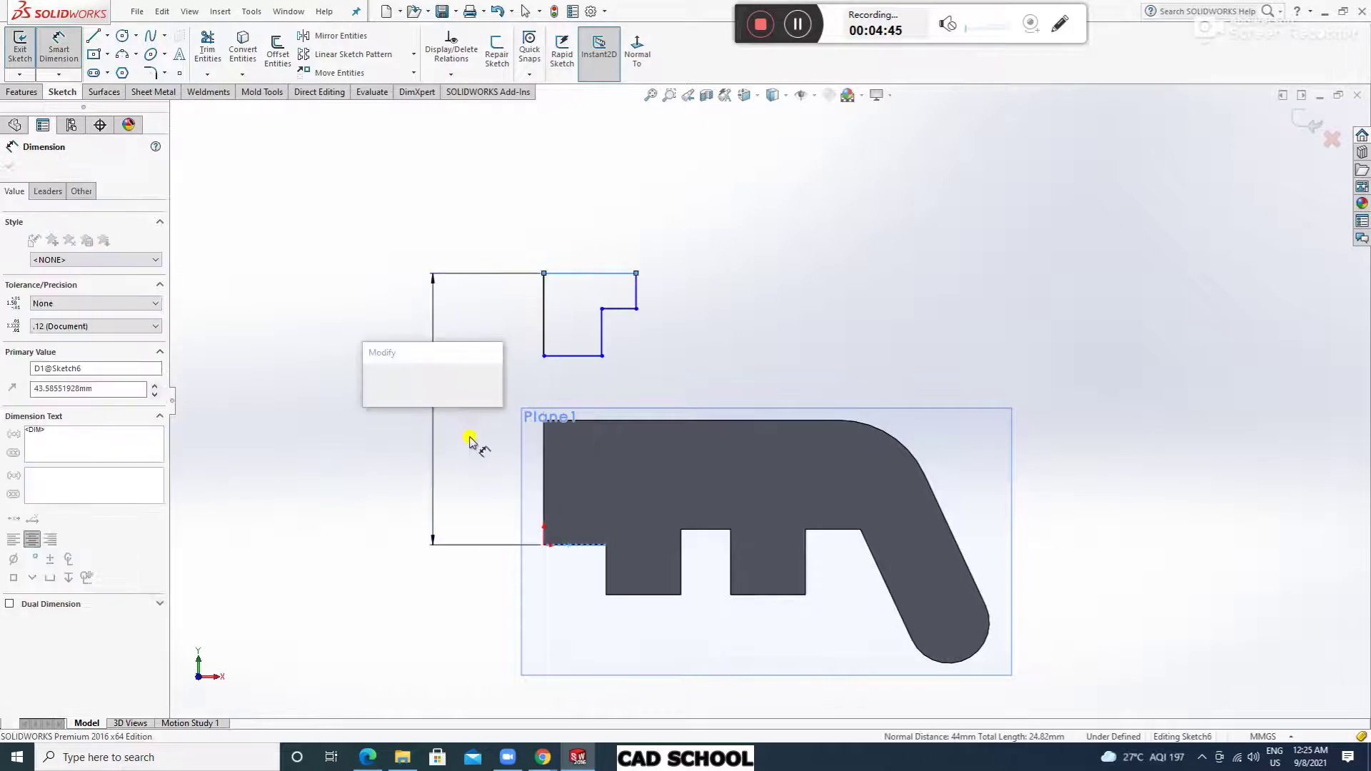
key(Return)
click(730, 310)
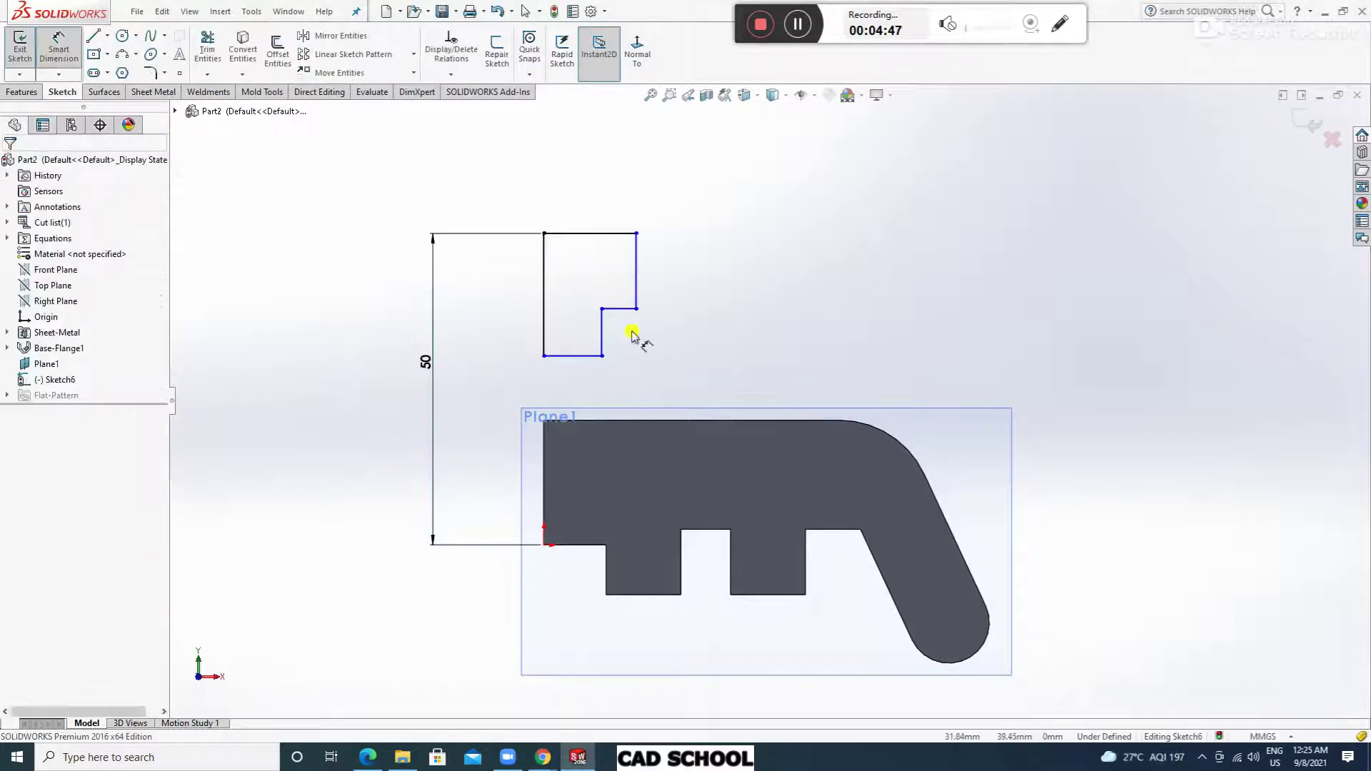
Dimension the stepped profile's full-height vertical edge to 25 mm and its top edge to 35 mm.
click(548, 266)
click(499, 274)
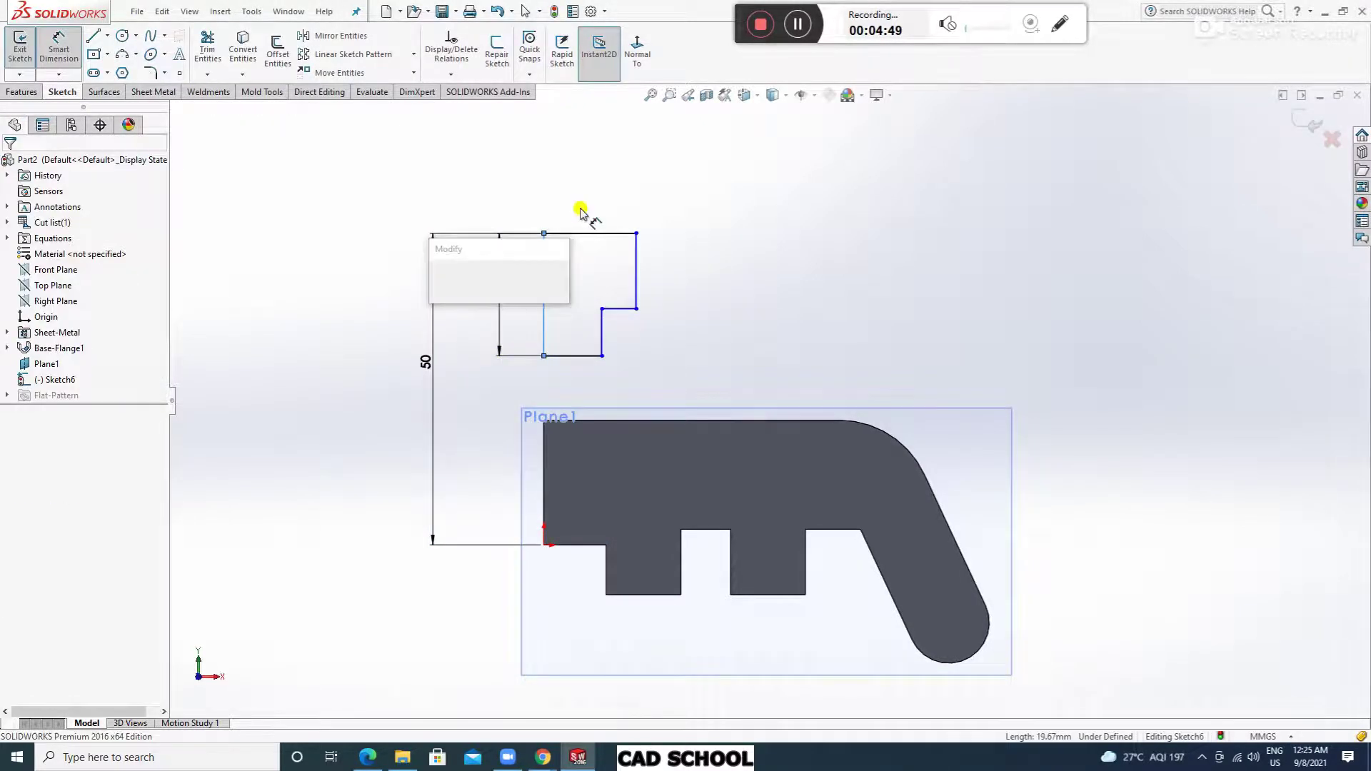
text(25)
key(Return)
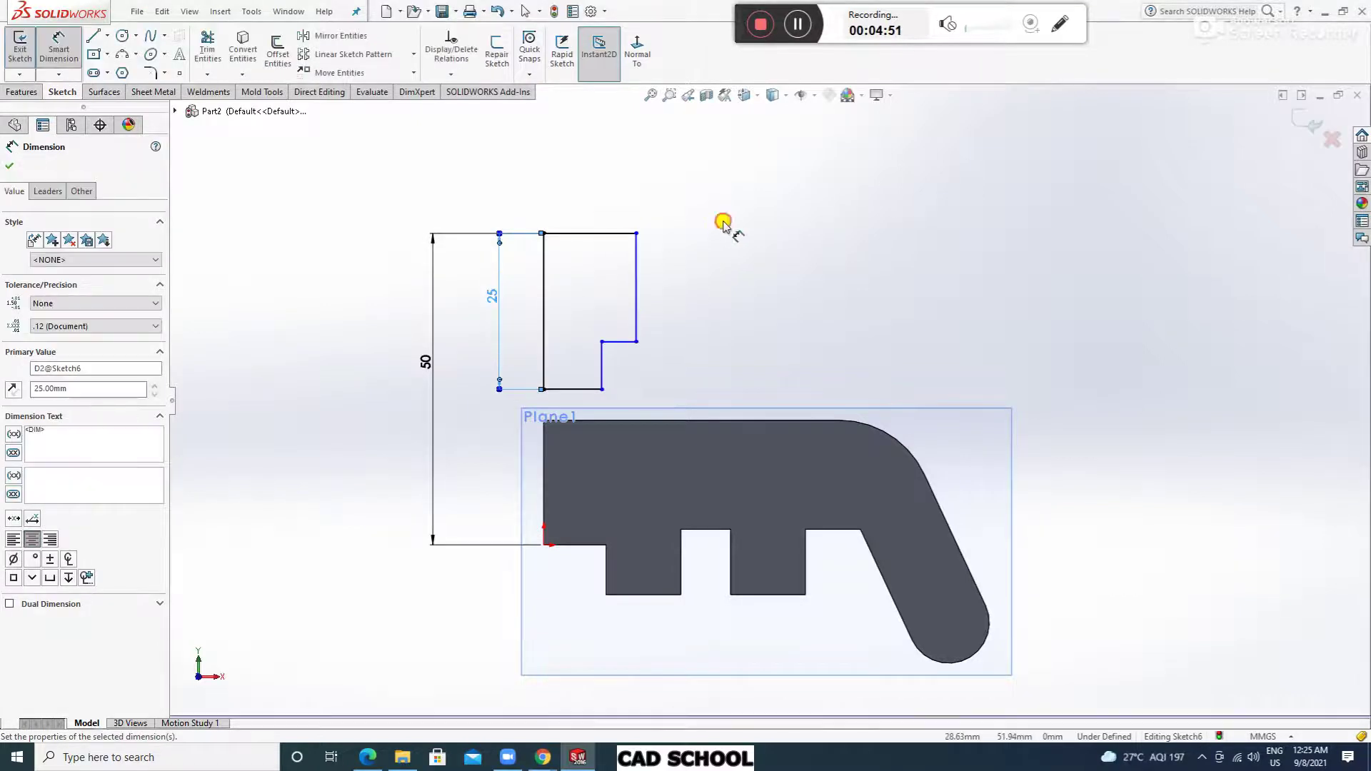
click(627, 233)
click(613, 152)
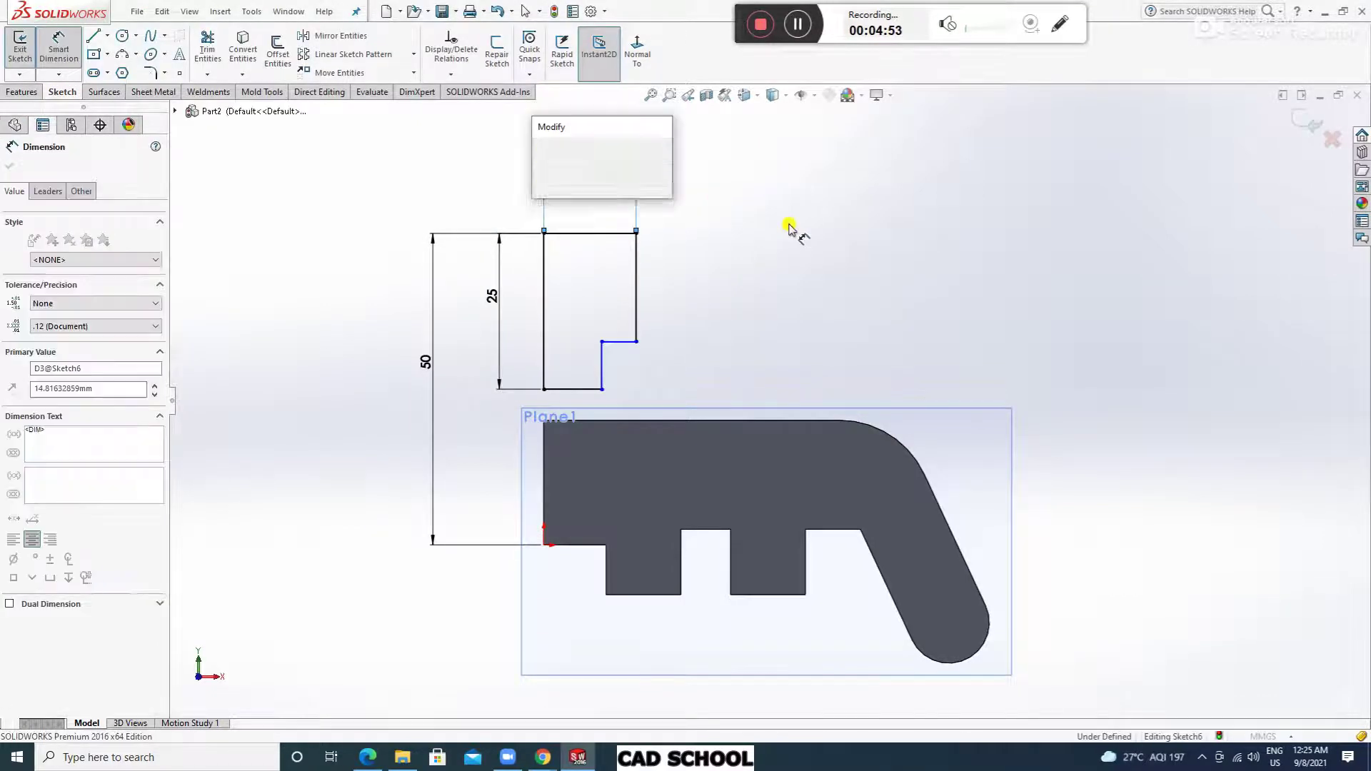
key(Return)
click(810, 254)
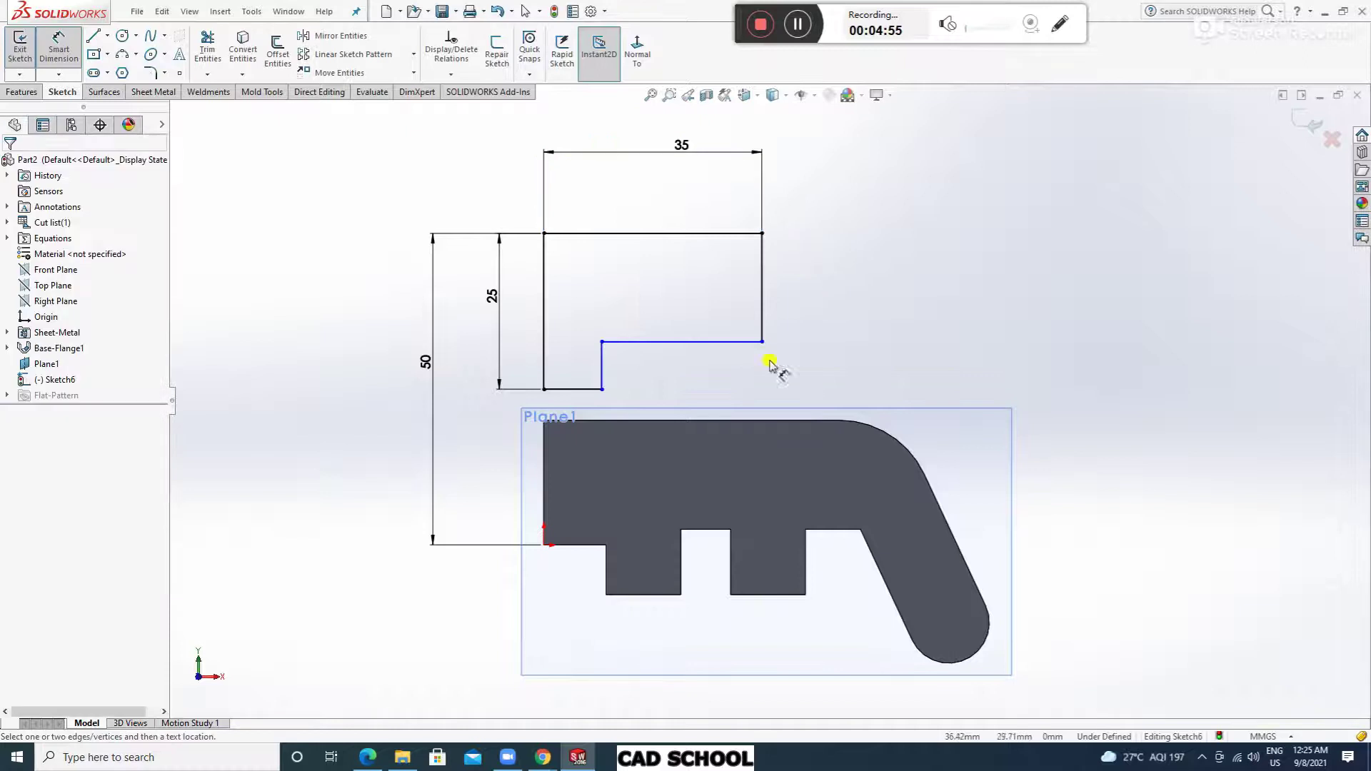
Dimension the profile's outer short vertical edge to 13 mm and the width of its lower section to 20 mm.
click(766, 260)
click(900, 301)
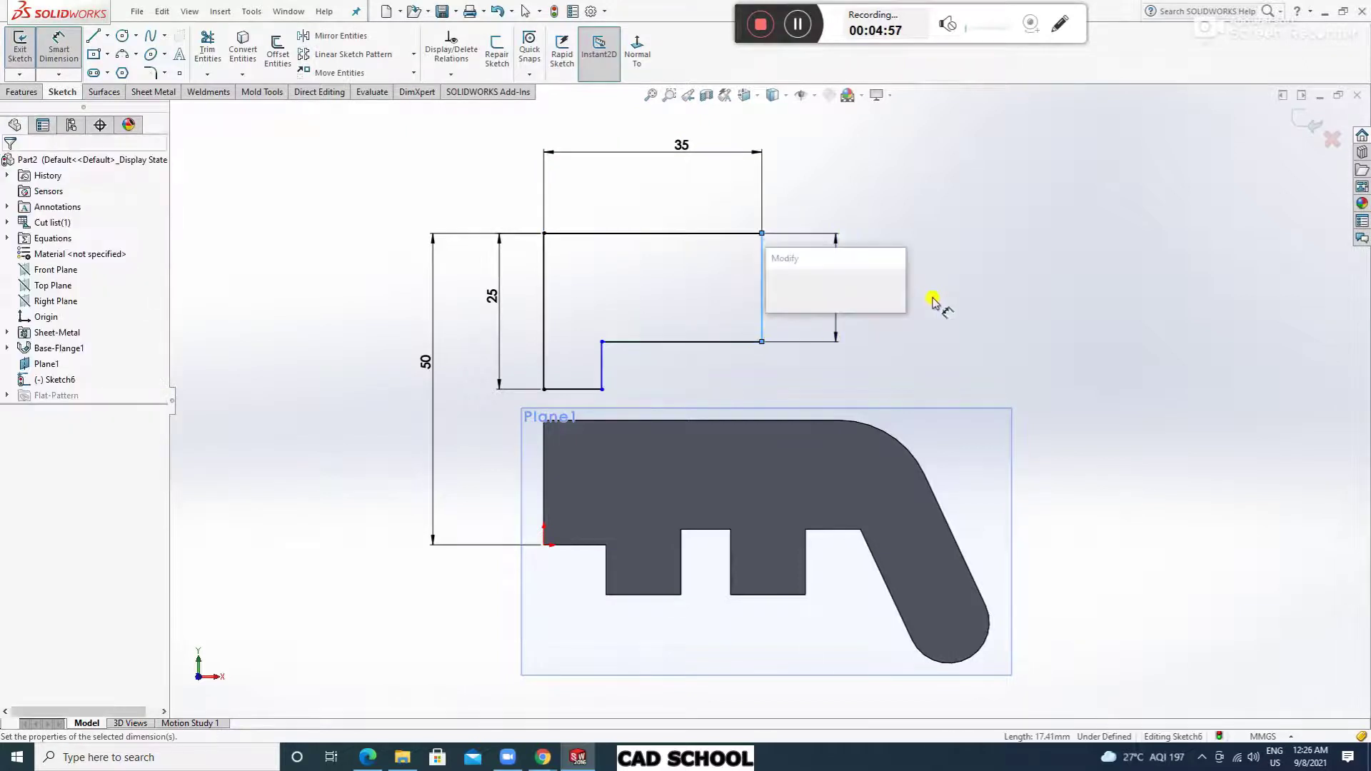
text(13)
key(Return)
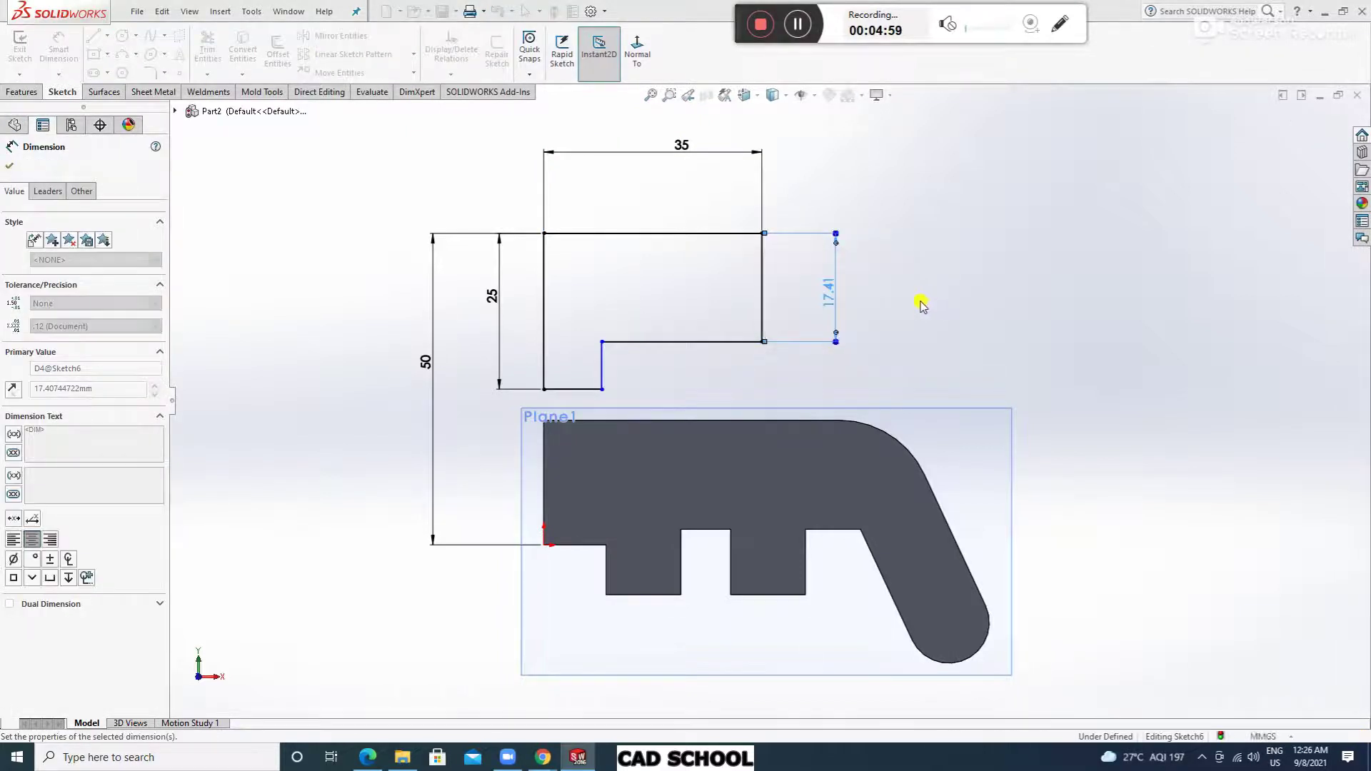
click(602, 357)
click(545, 361)
click(590, 200)
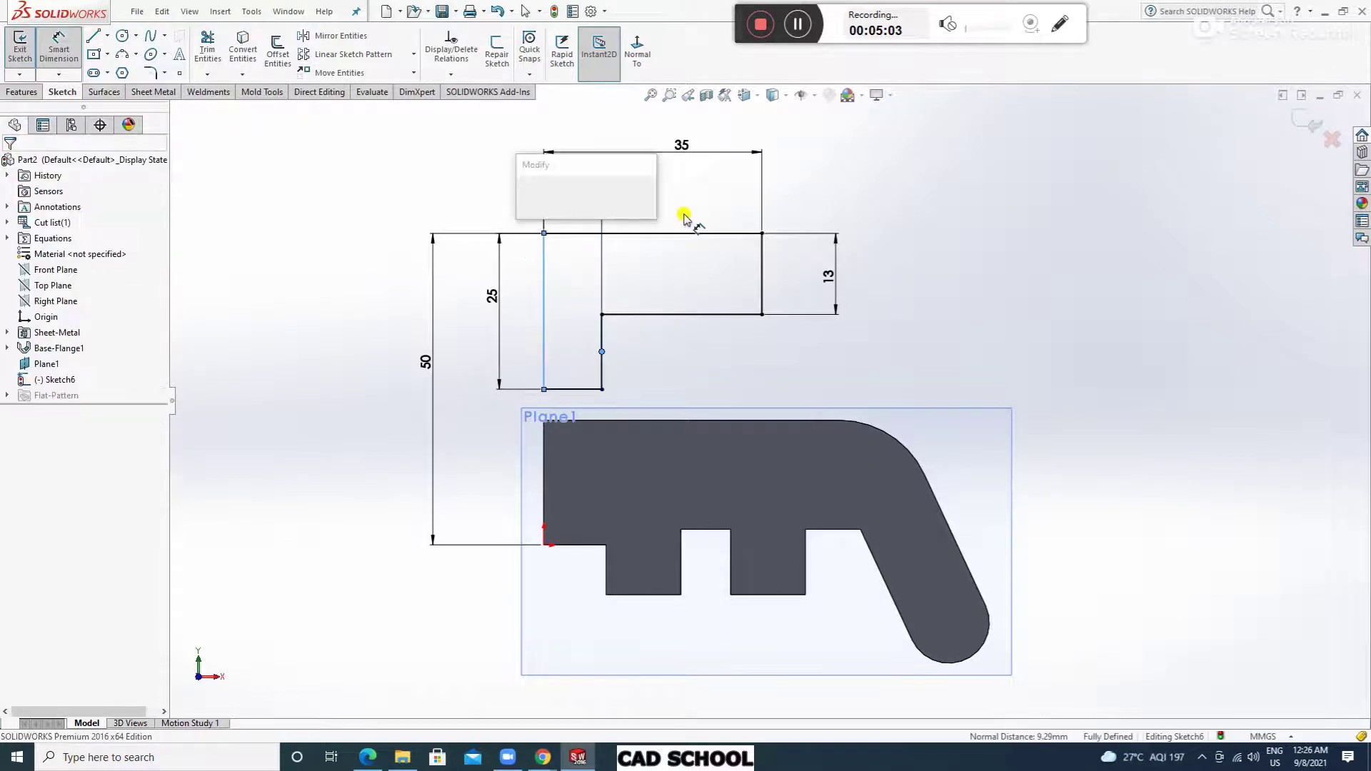
text(20)
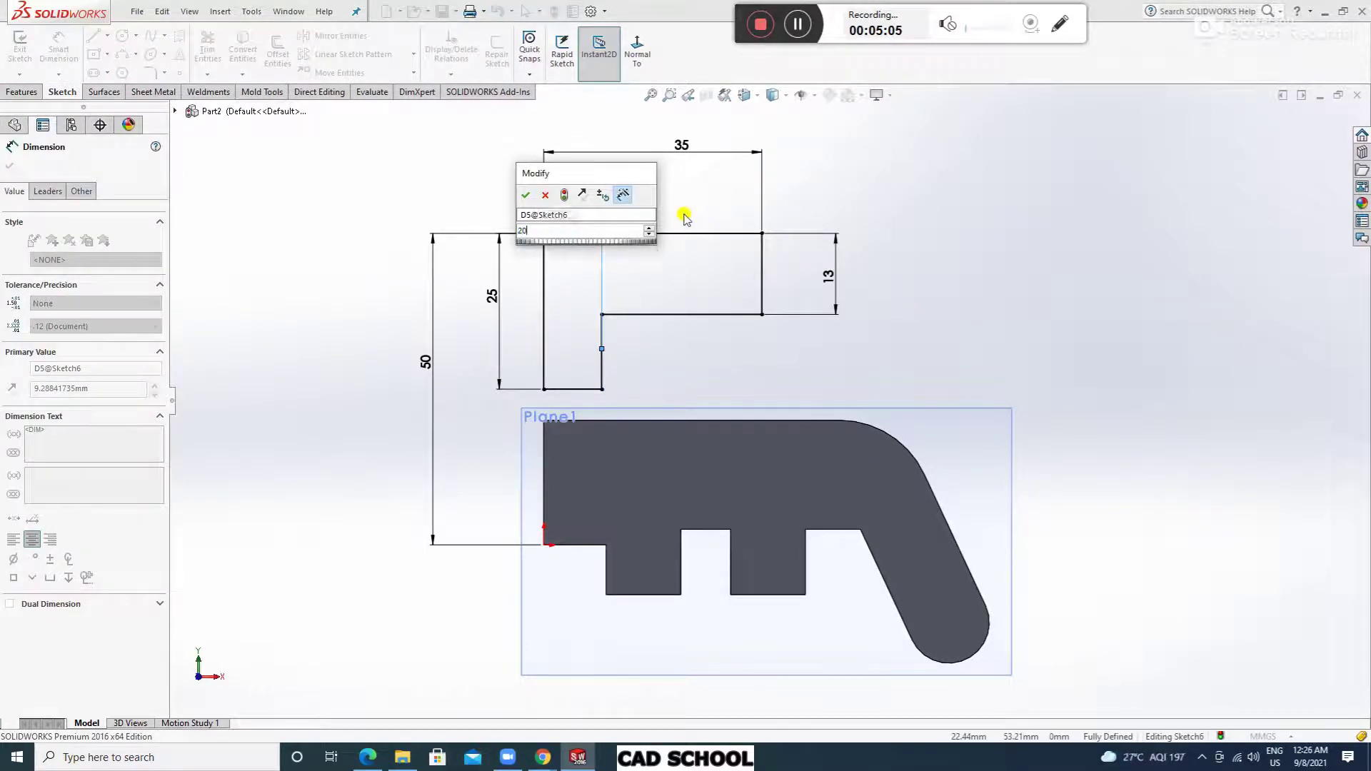
key(Return)
click(947, 230)
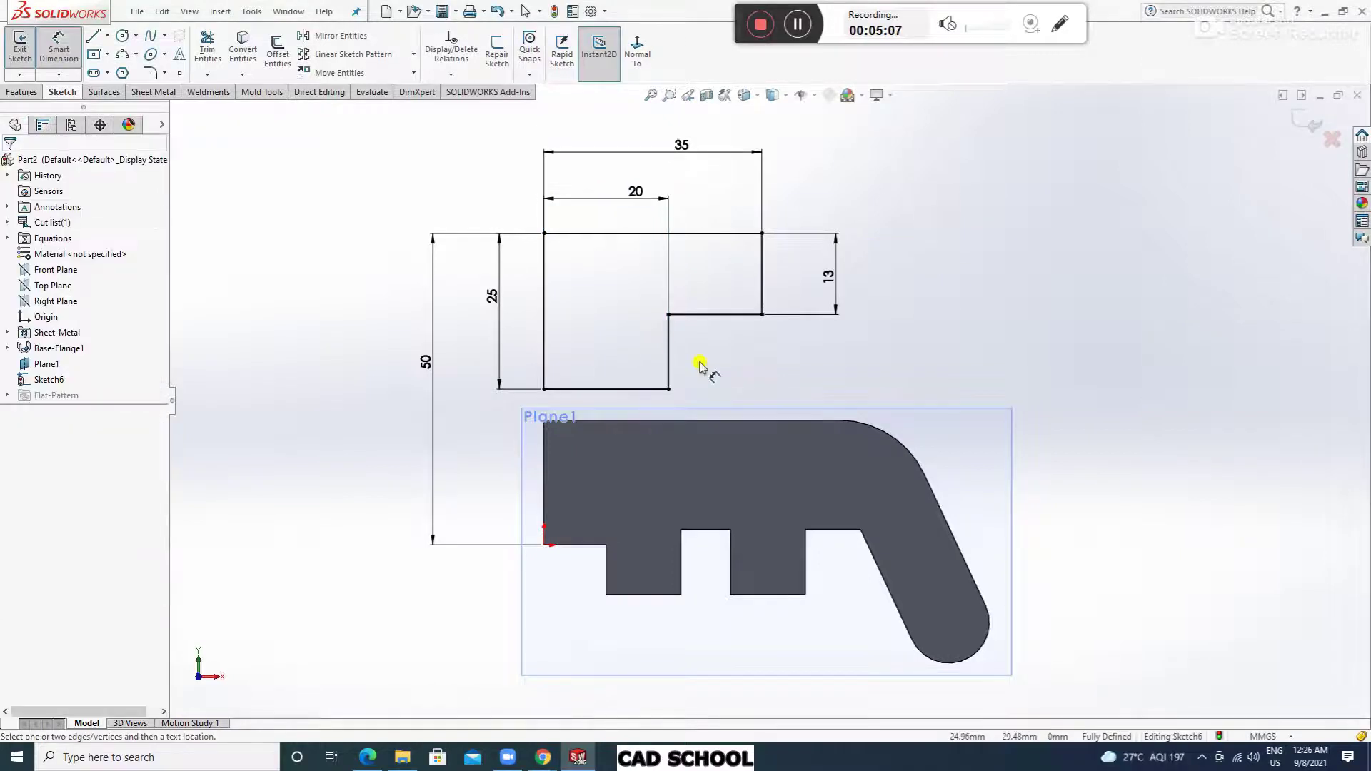
Chamfer the profile's upper corner above the origin with an angle-distance sketch chamfer of 15 mm at 45 degrees.
click(165, 72)
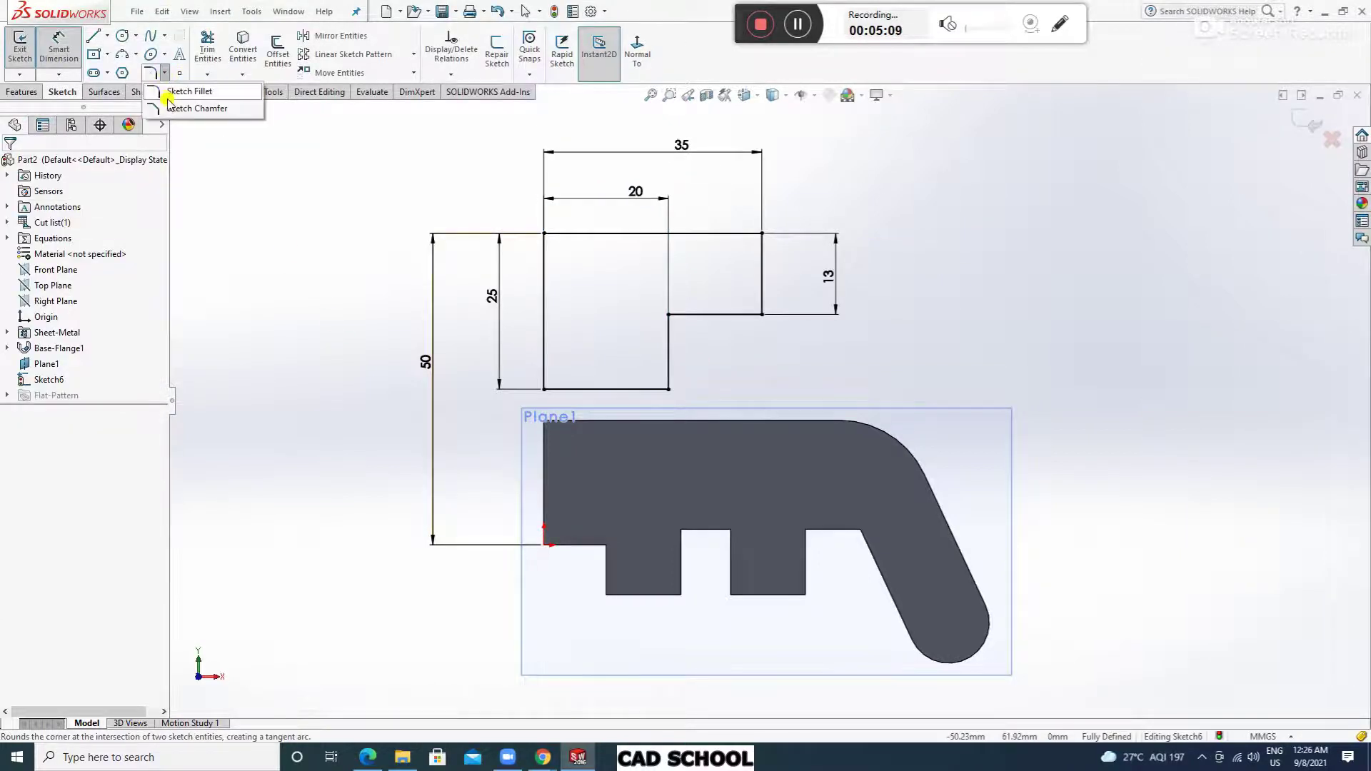
click(196, 107)
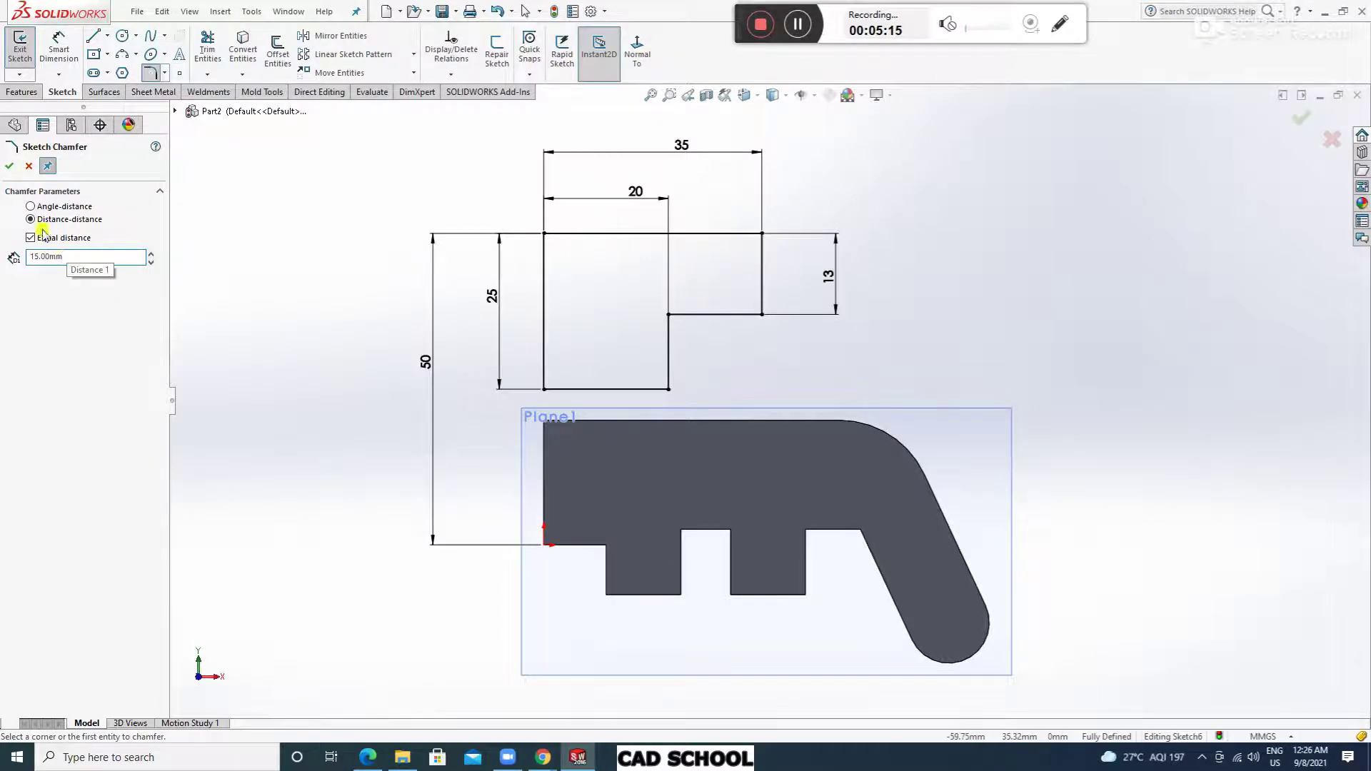
click(51, 207)
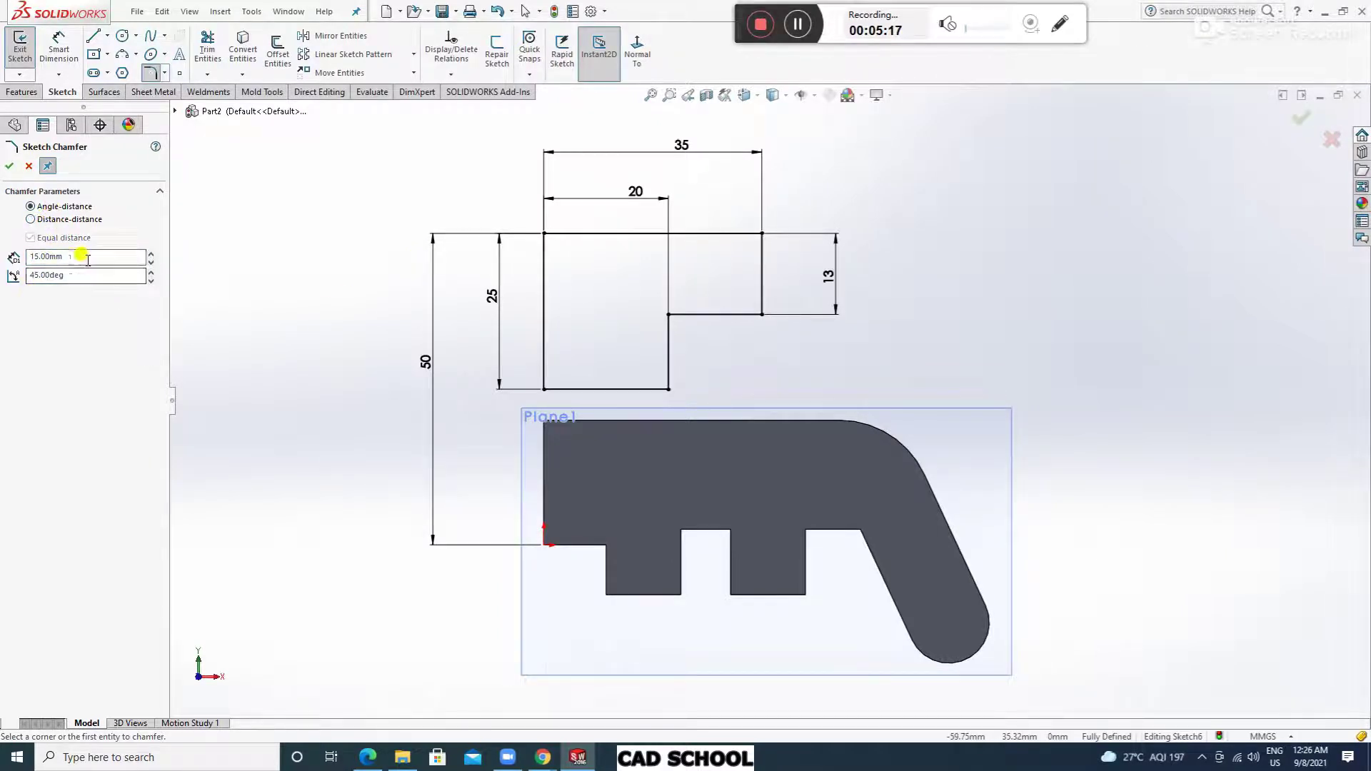
click(544, 233)
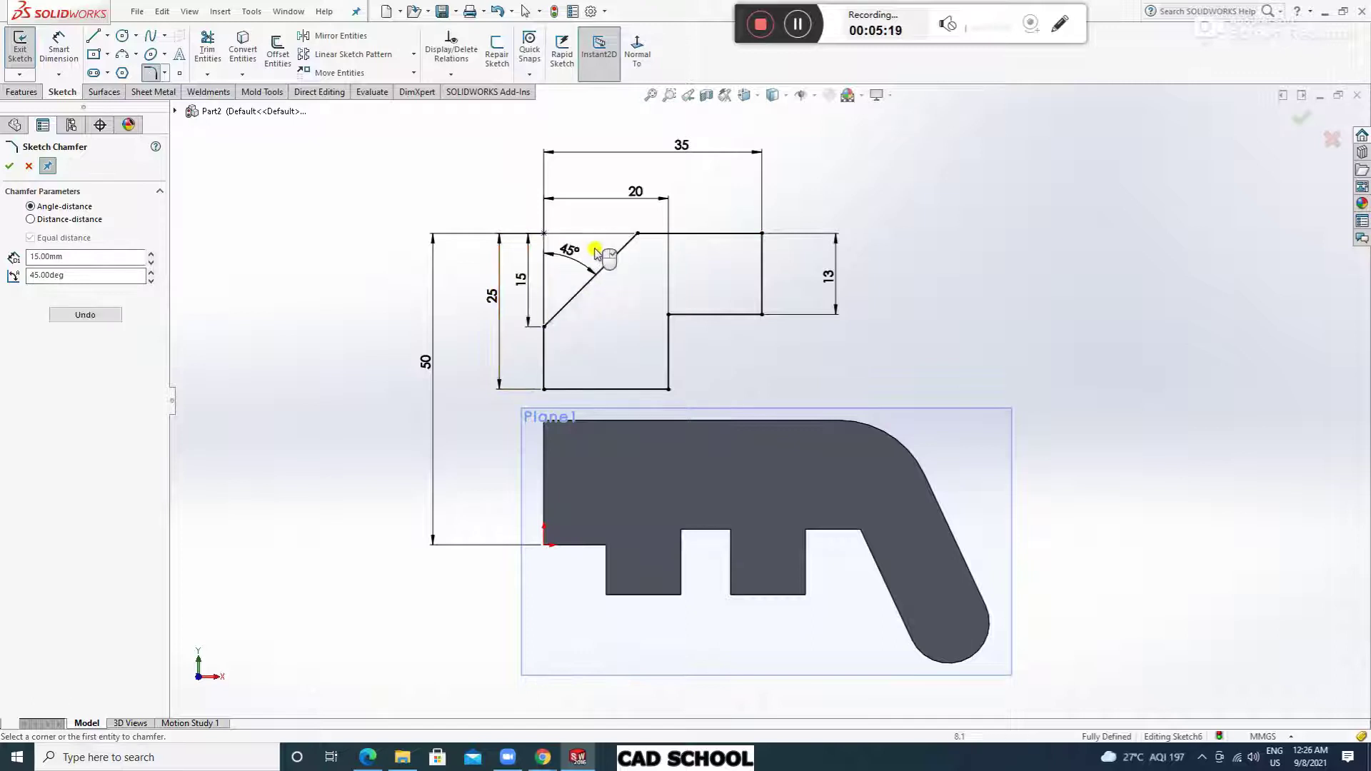
click(9, 165)
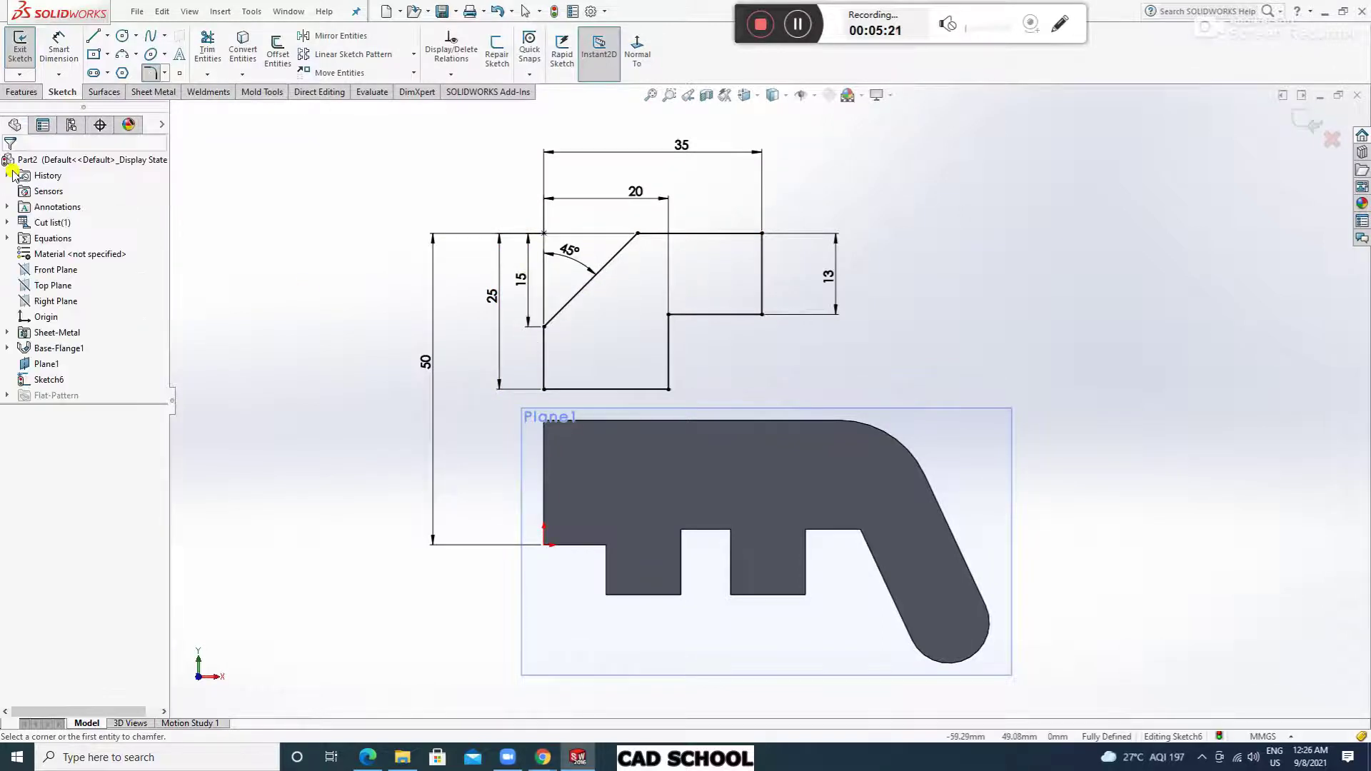
Round the profile's inner step corner with a 7.5 mm sketch fillet and exit the sketch.
click(150, 73)
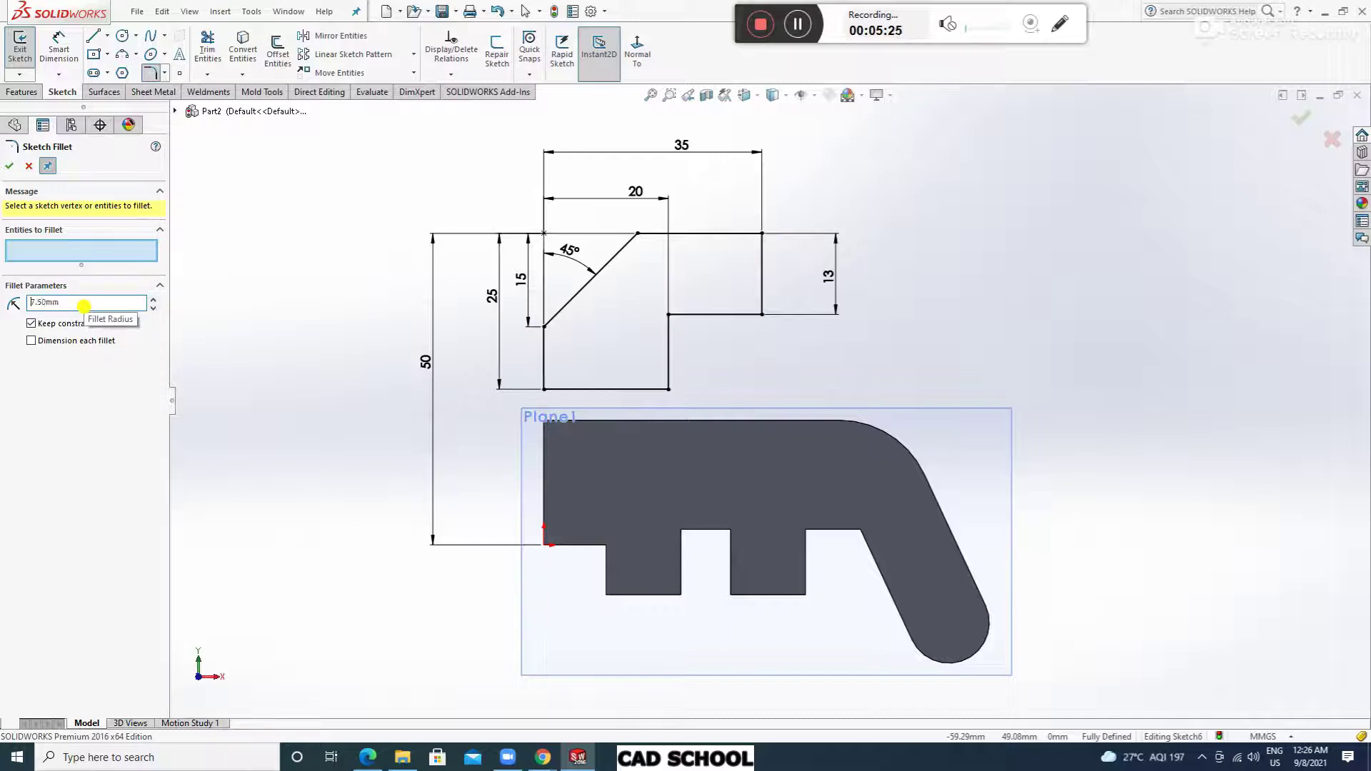
click(670, 314)
click(720, 390)
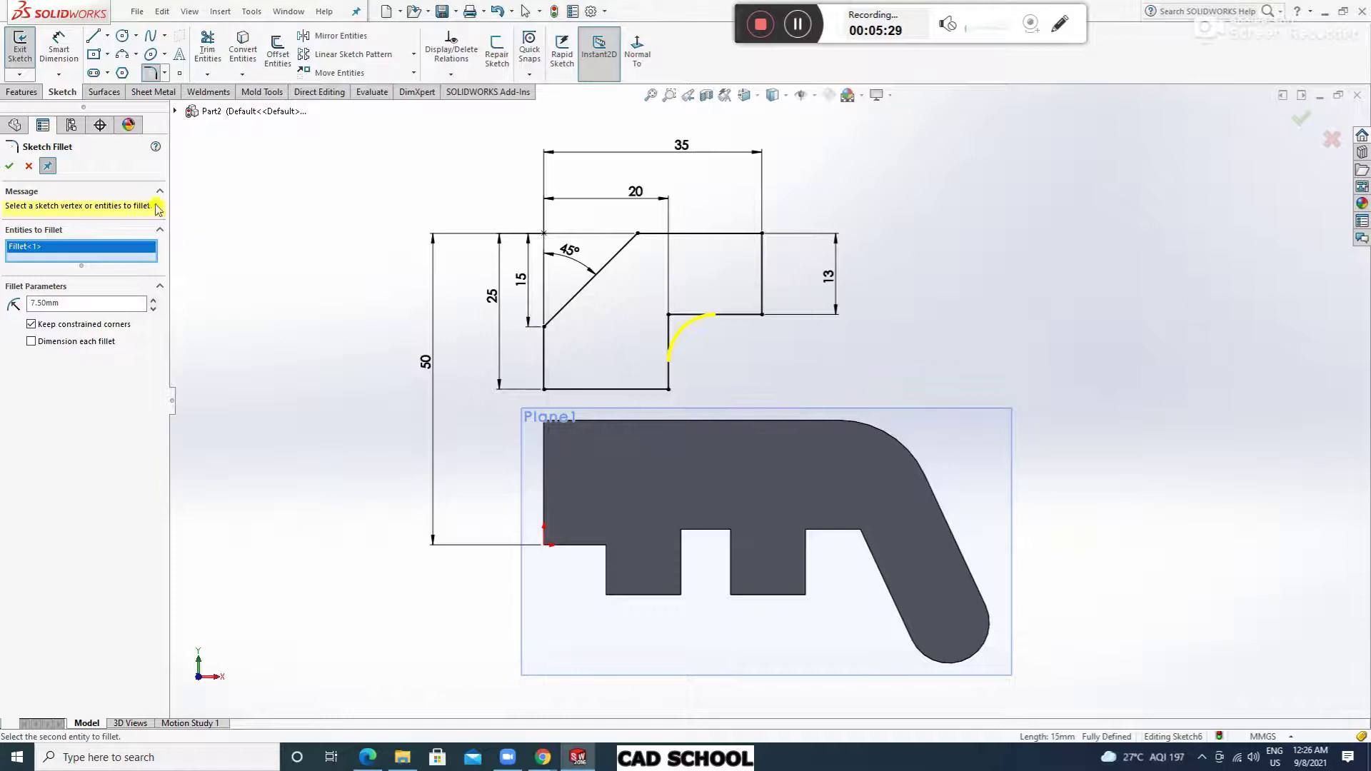
click(10, 167)
click(10, 166)
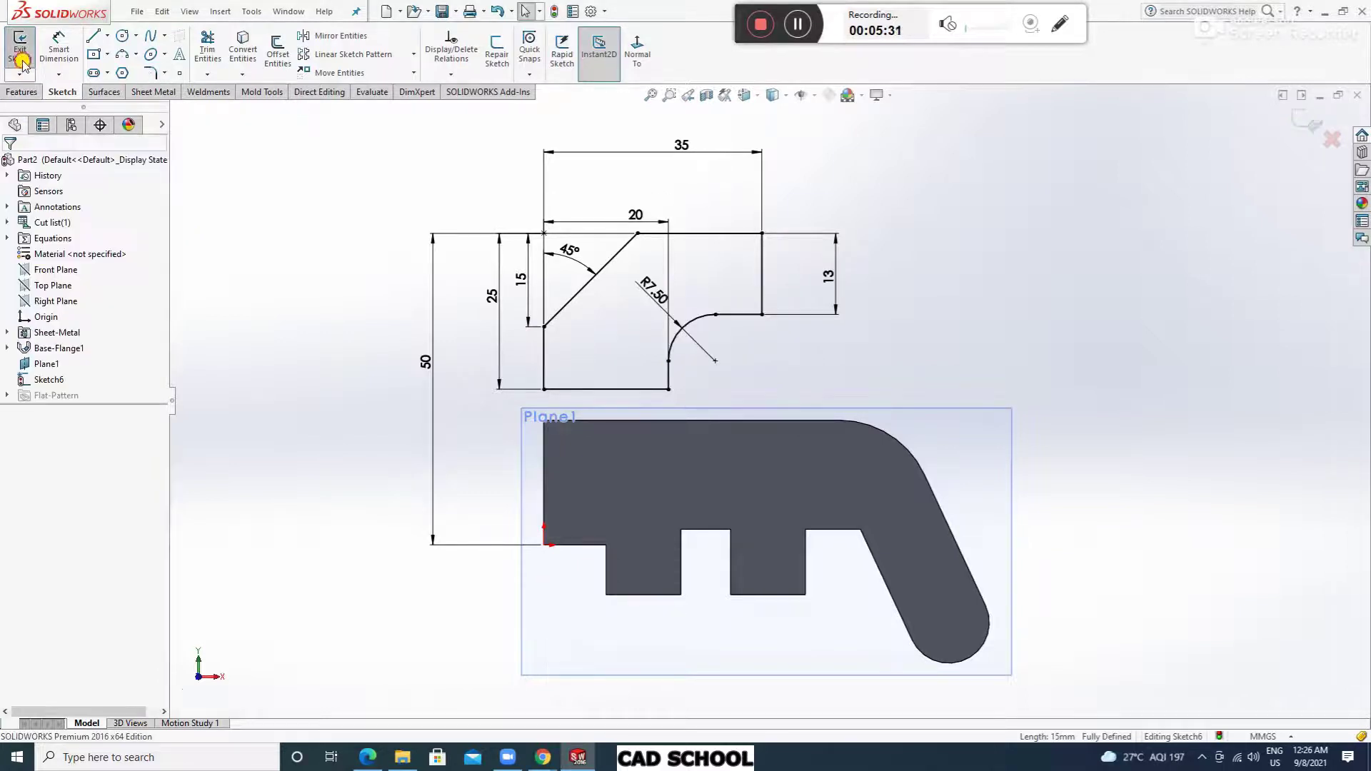
click(20, 53)
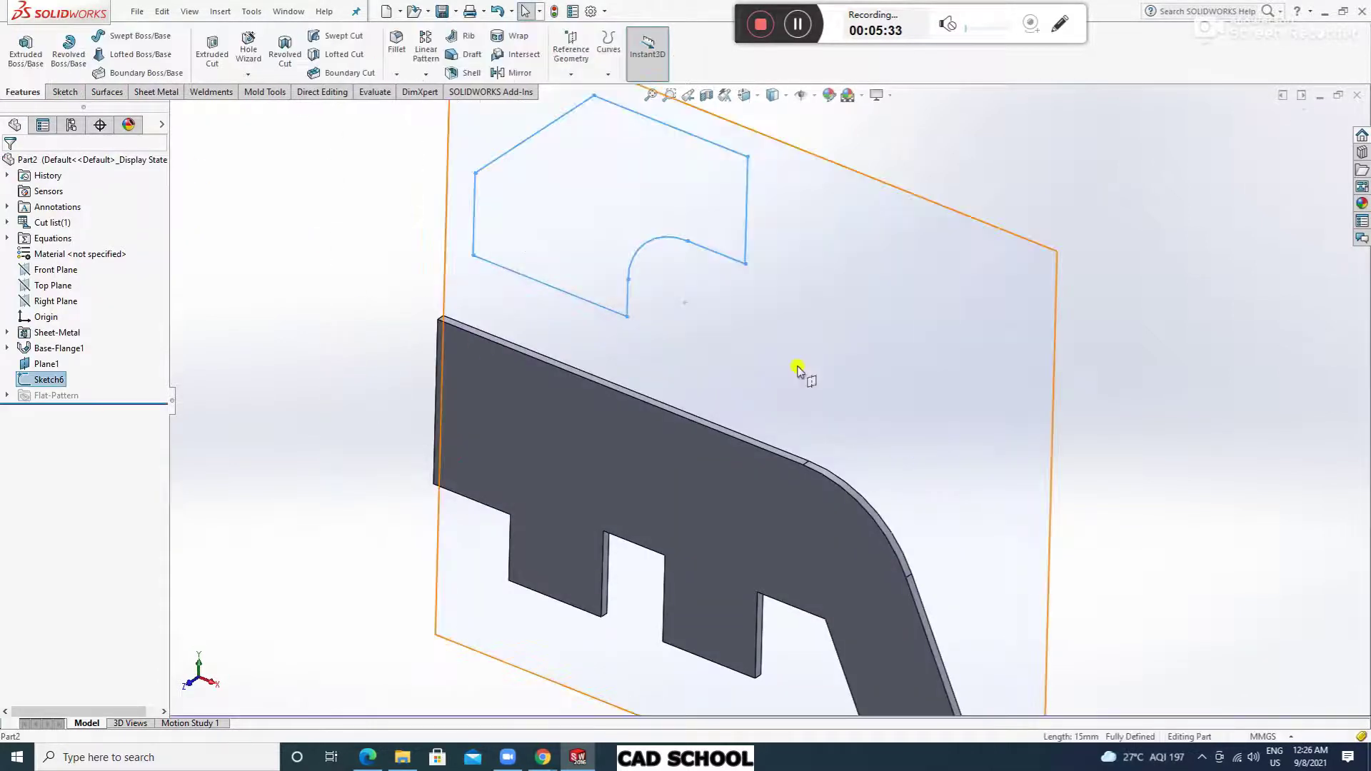
click(703, 350)
middle_drag(703, 350, 877, 212)
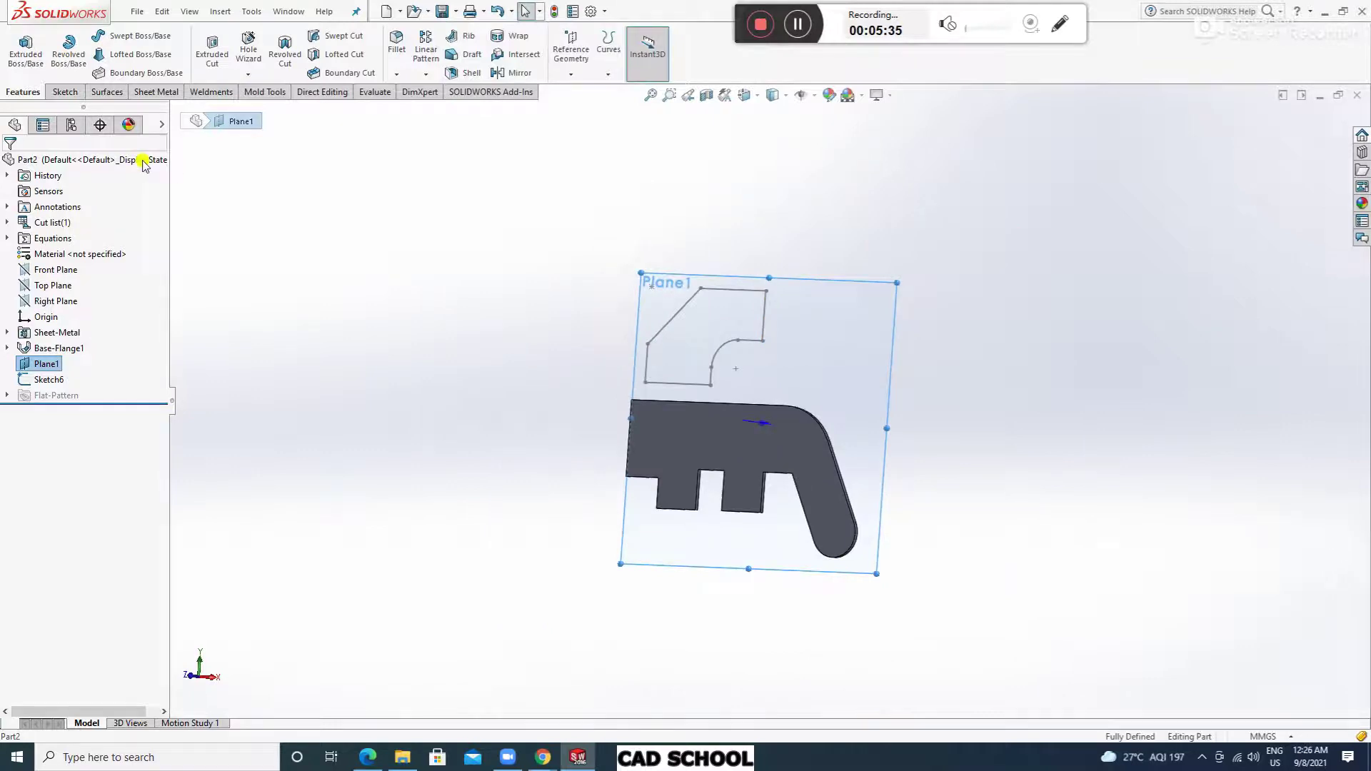
click(134, 91)
click(49, 68)
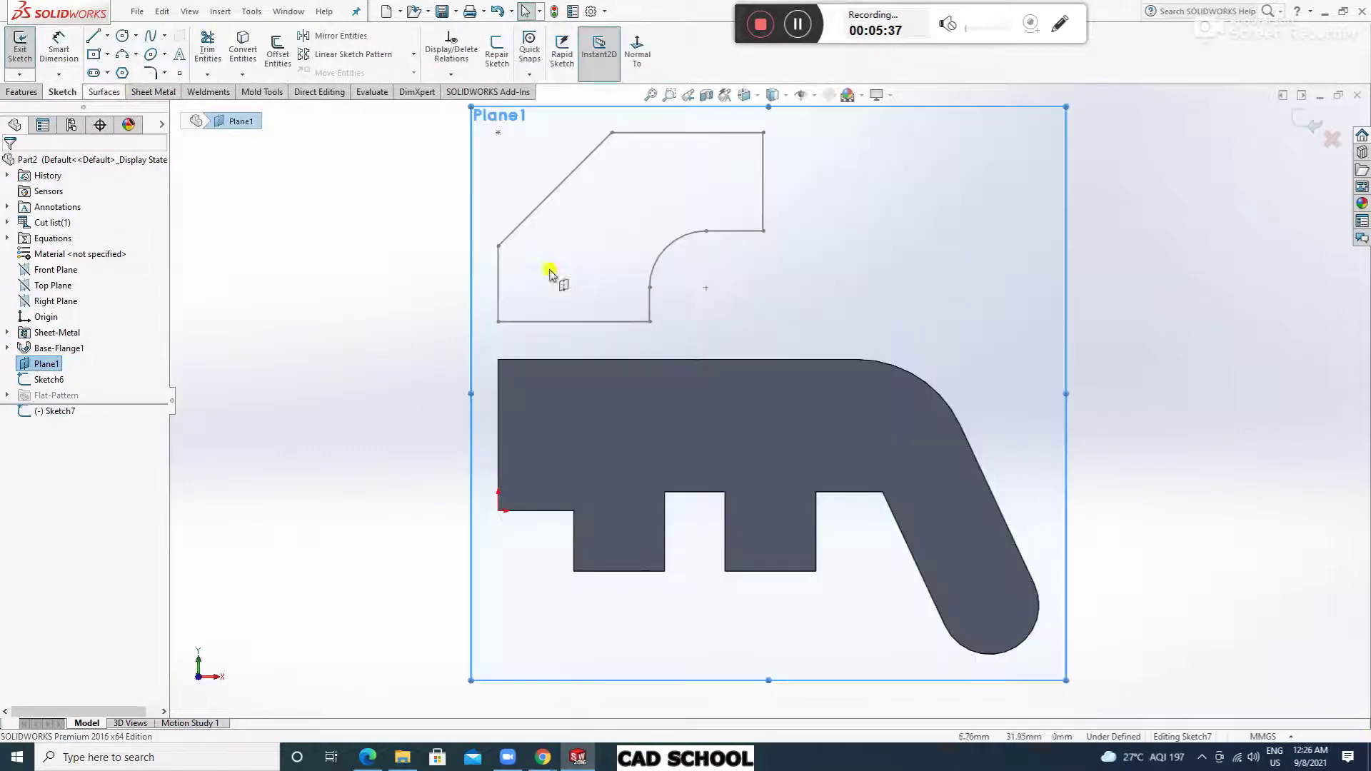
click(666, 247)
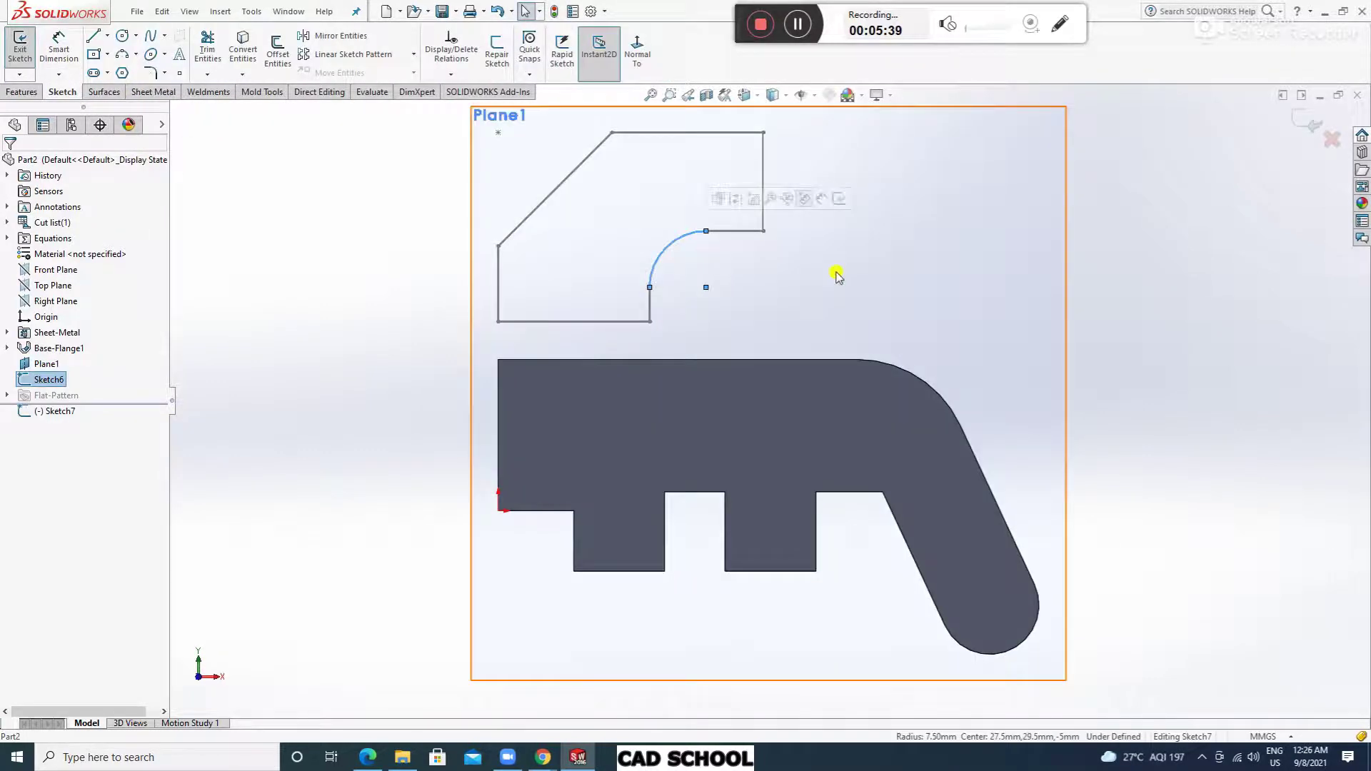
click(20, 53)
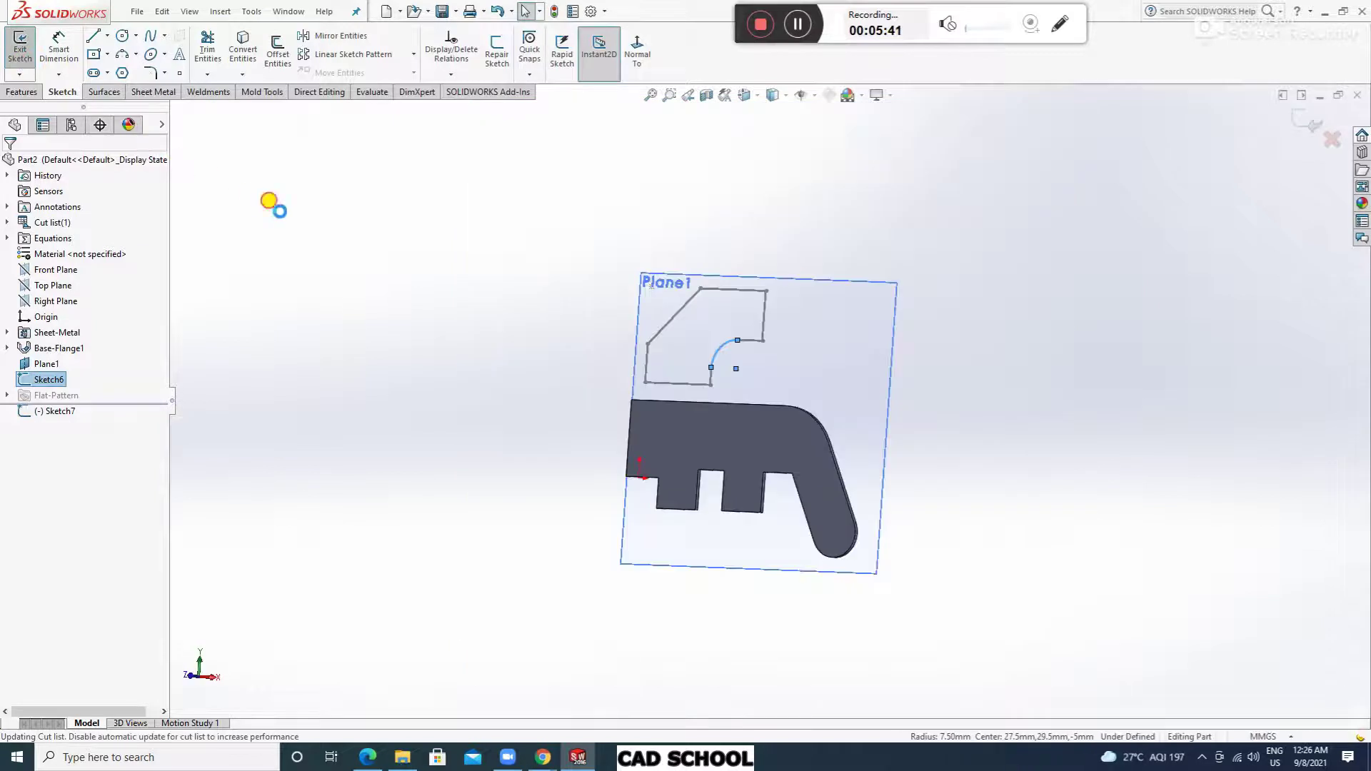
Create a second sheet metal base flange from the chamfered profile, keeping the default 1 mm thickness and unmerged result.
click(764, 315)
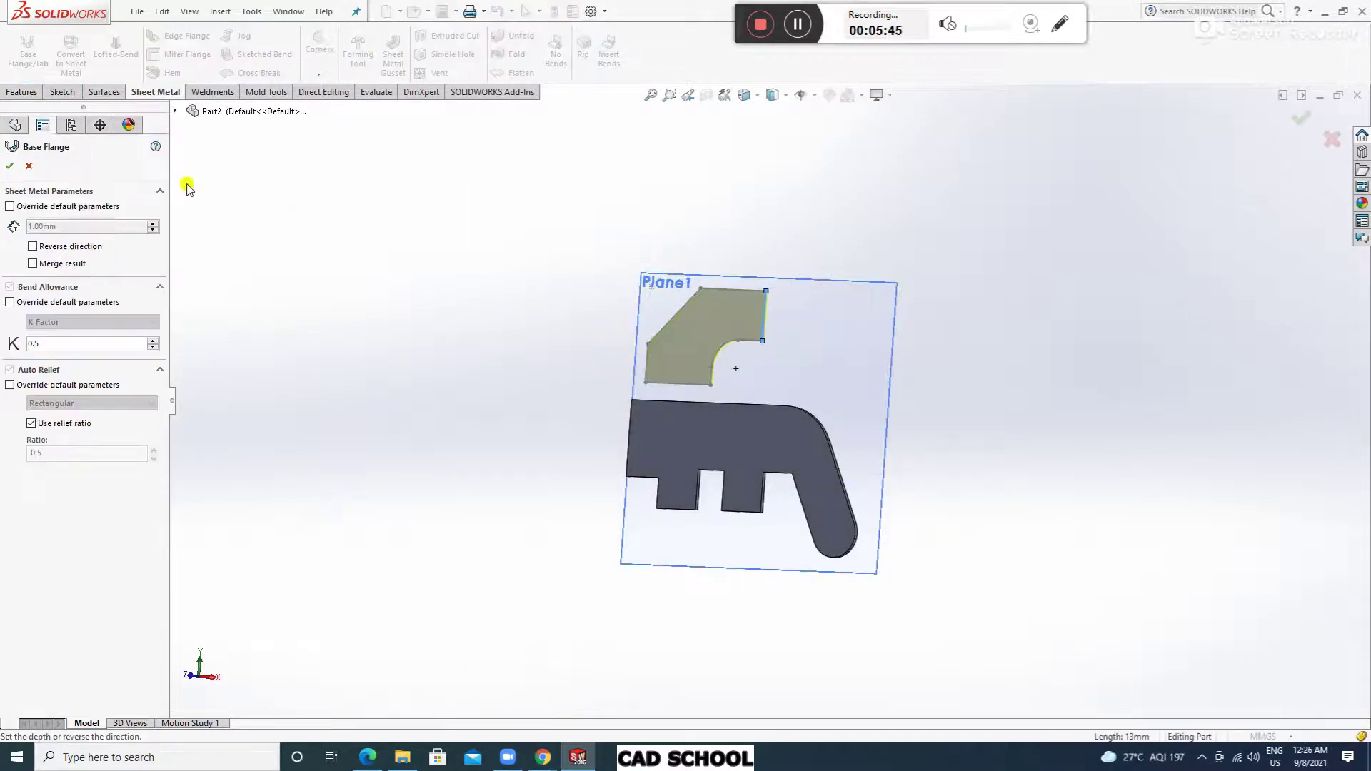
mouse_move(682, 279)
middle_down()
mouse_move(597, 276)
mouse_move(560, 346)
mouse_move(808, 308)
middle_up()
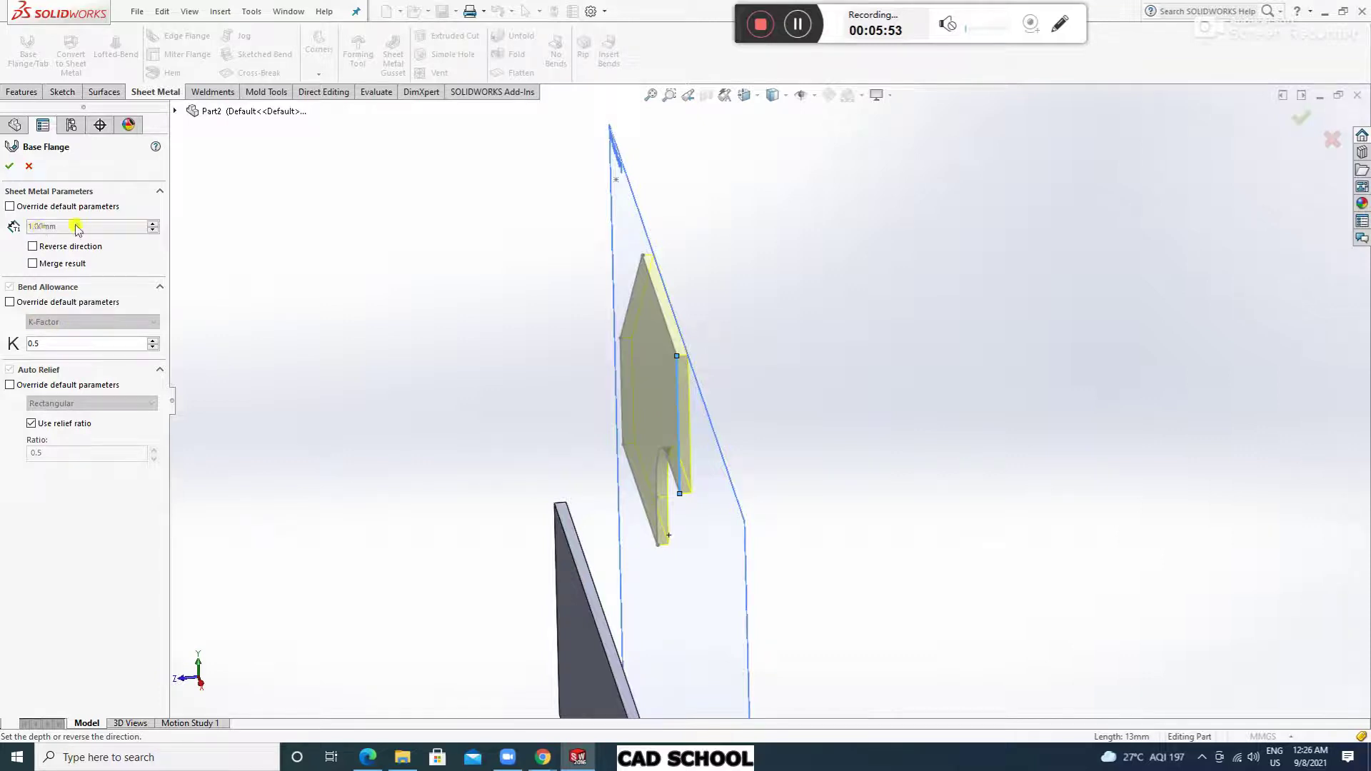
click(10, 166)
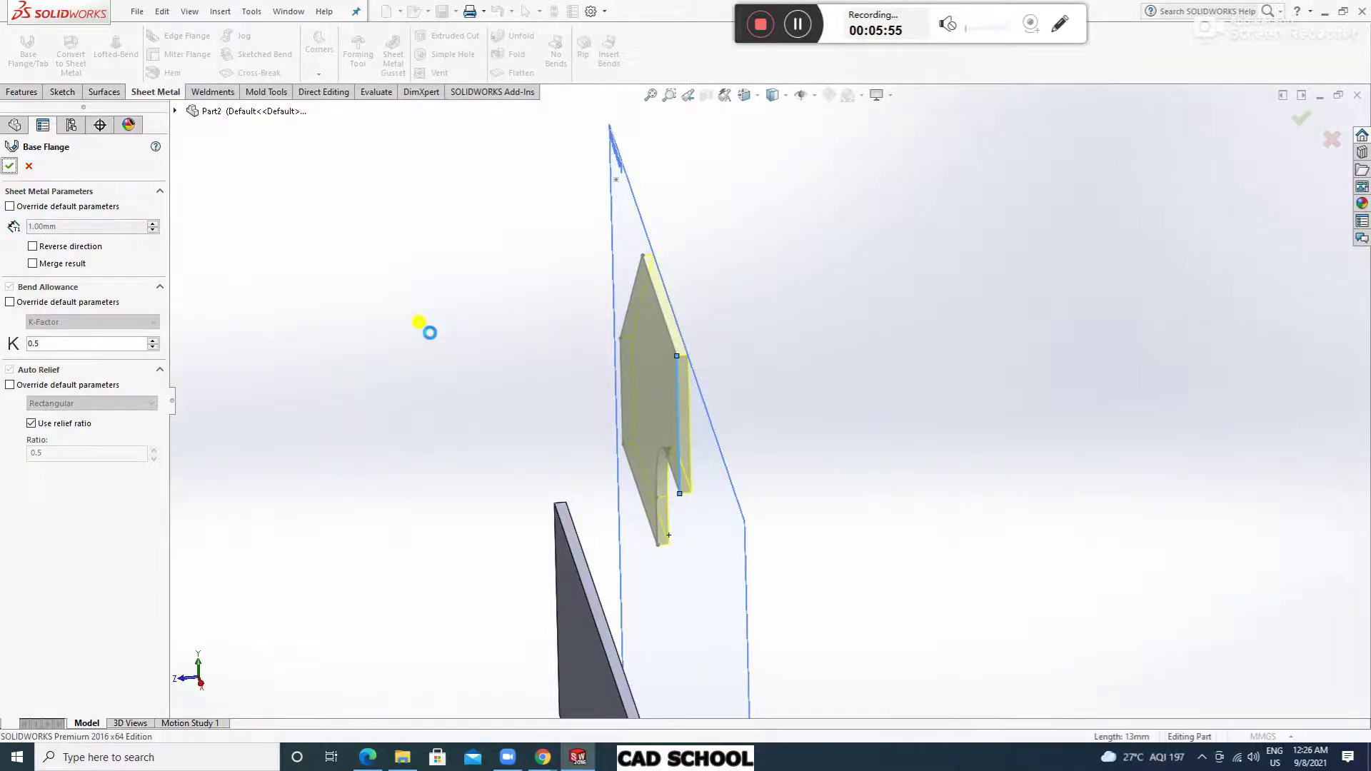
Start an edge flange on the second flange's lower edge and extend it with Up To Edge And Merge to the first base flange's upper edge.
middle_drag(484, 457, 508, 419)
click(179, 40)
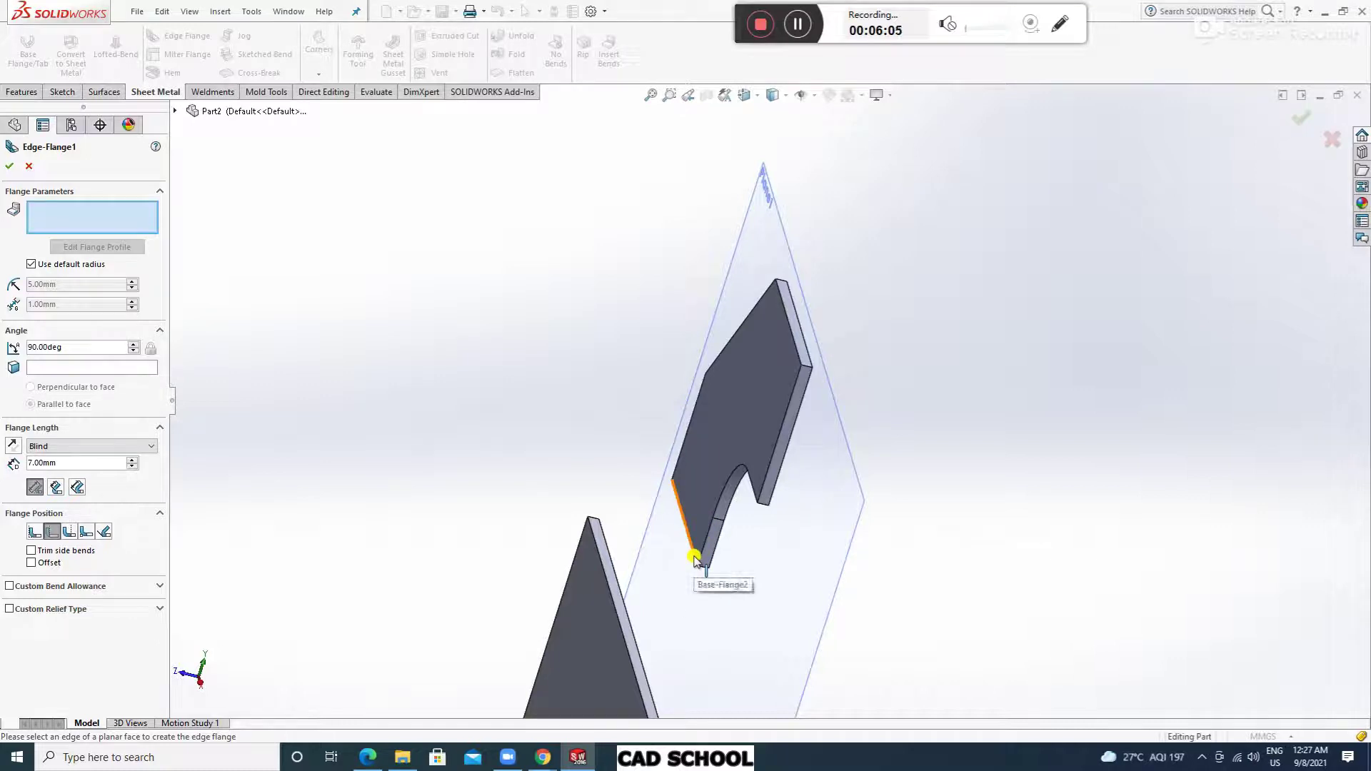
click(695, 559)
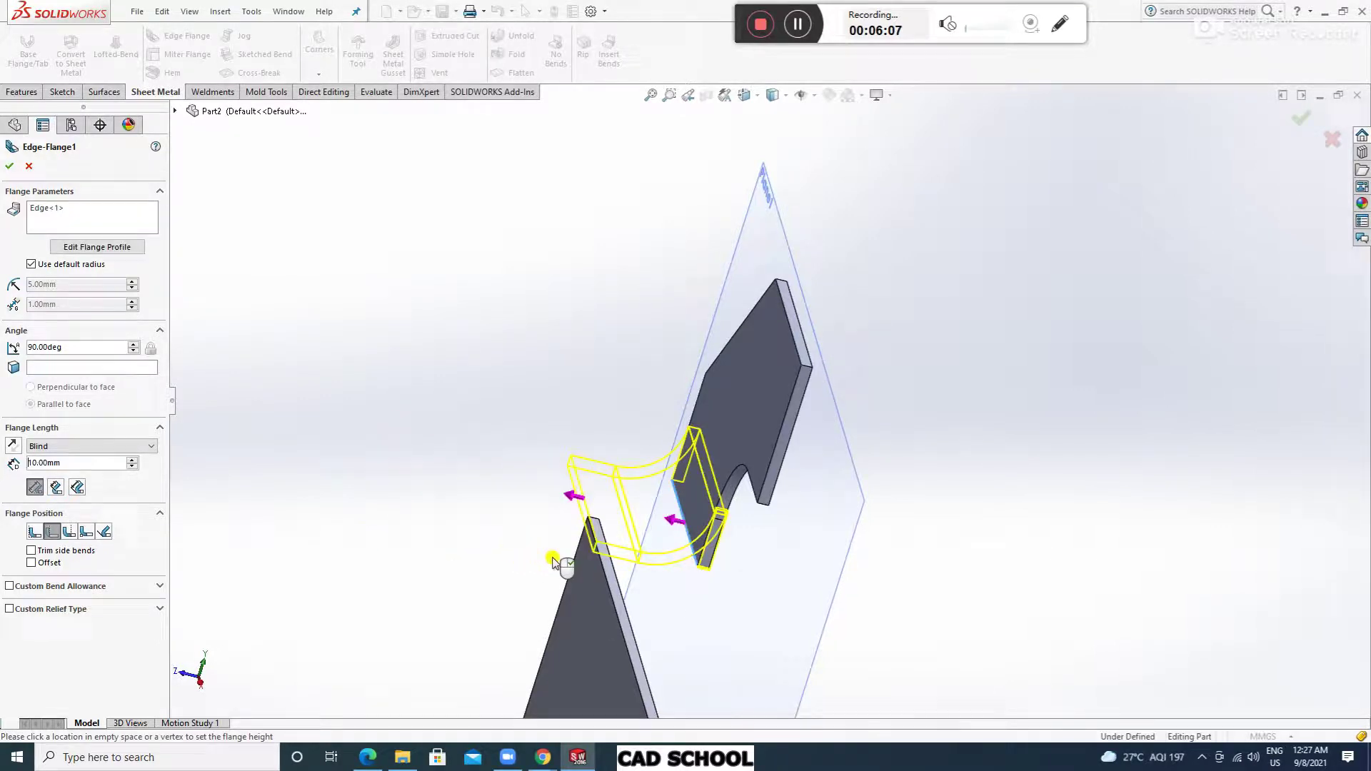
click(55, 446)
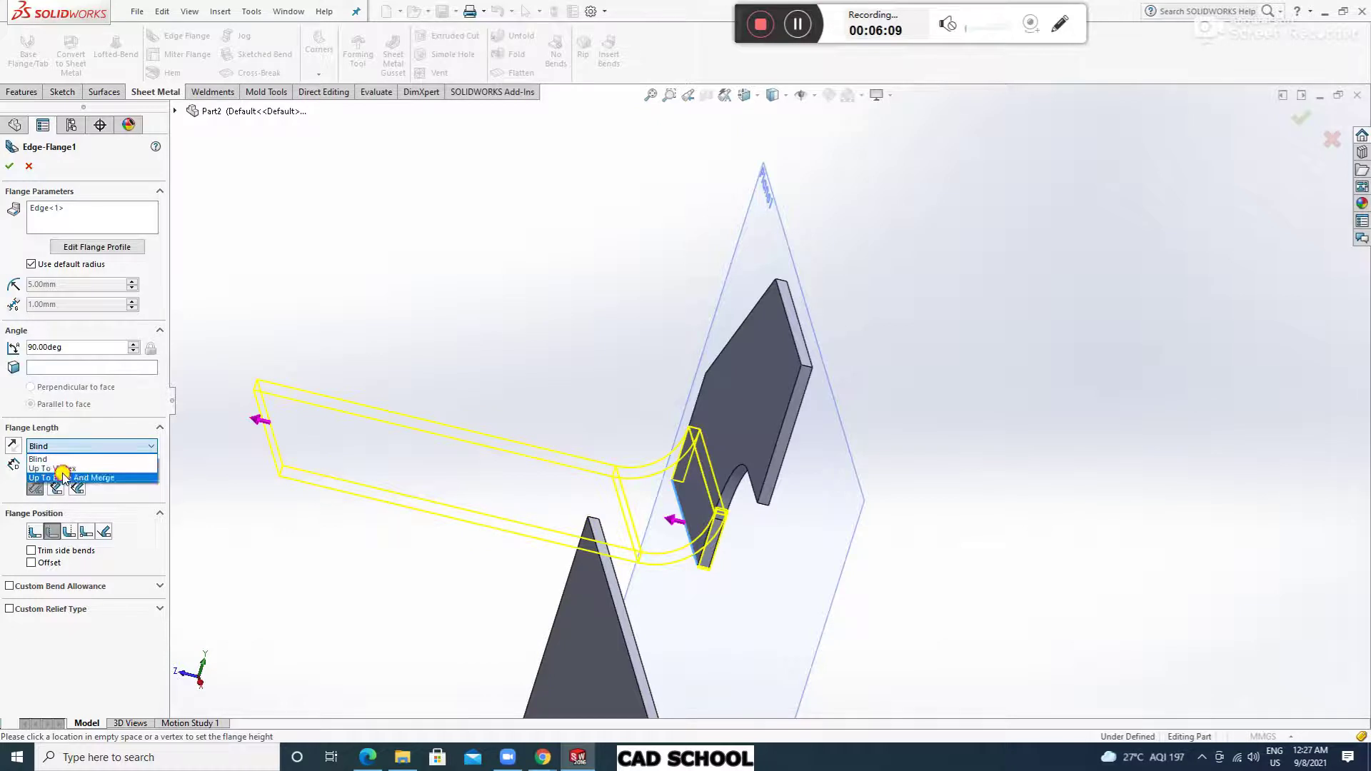
click(63, 478)
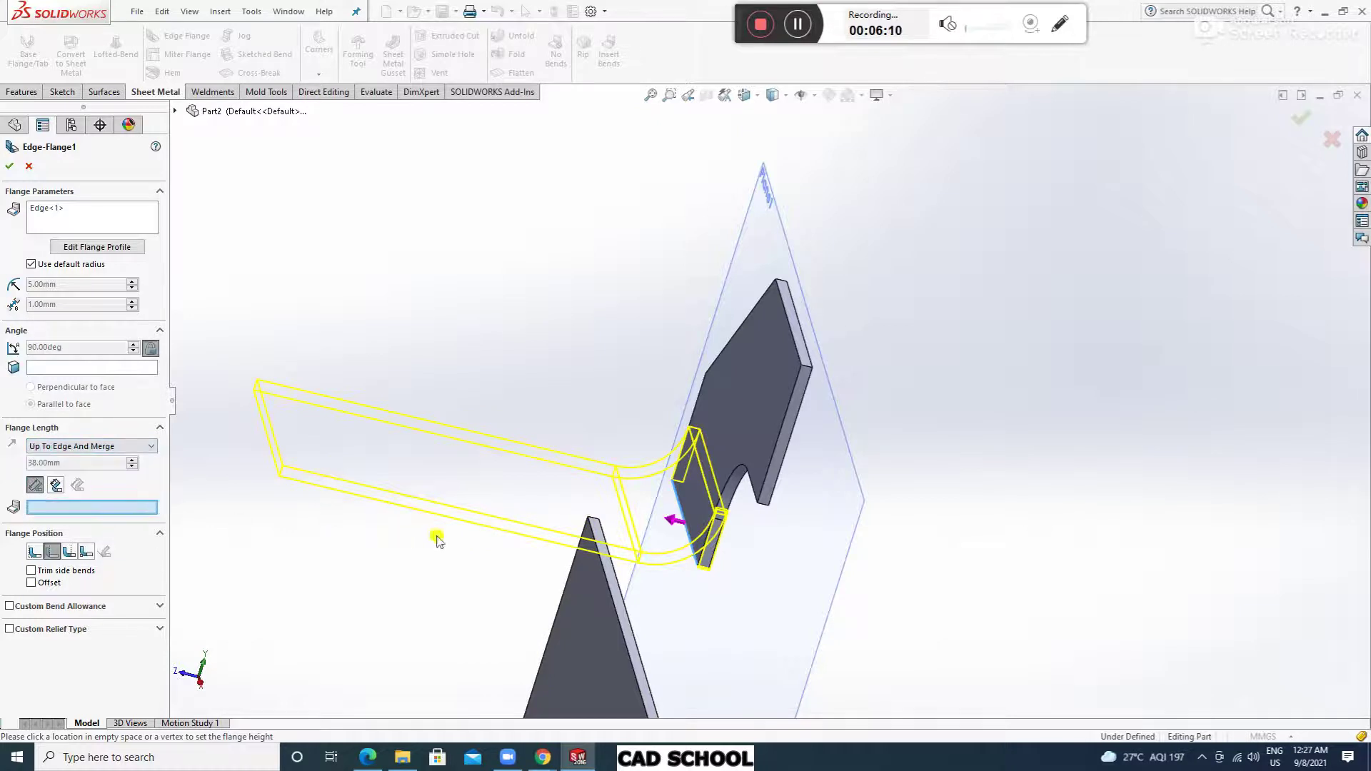
click(597, 579)
Set the connecting flange's position to Bend from Virtual Sharp, override its bend radius with 1 mm, and create the flange.
middle_drag(559, 613, 820, 398)
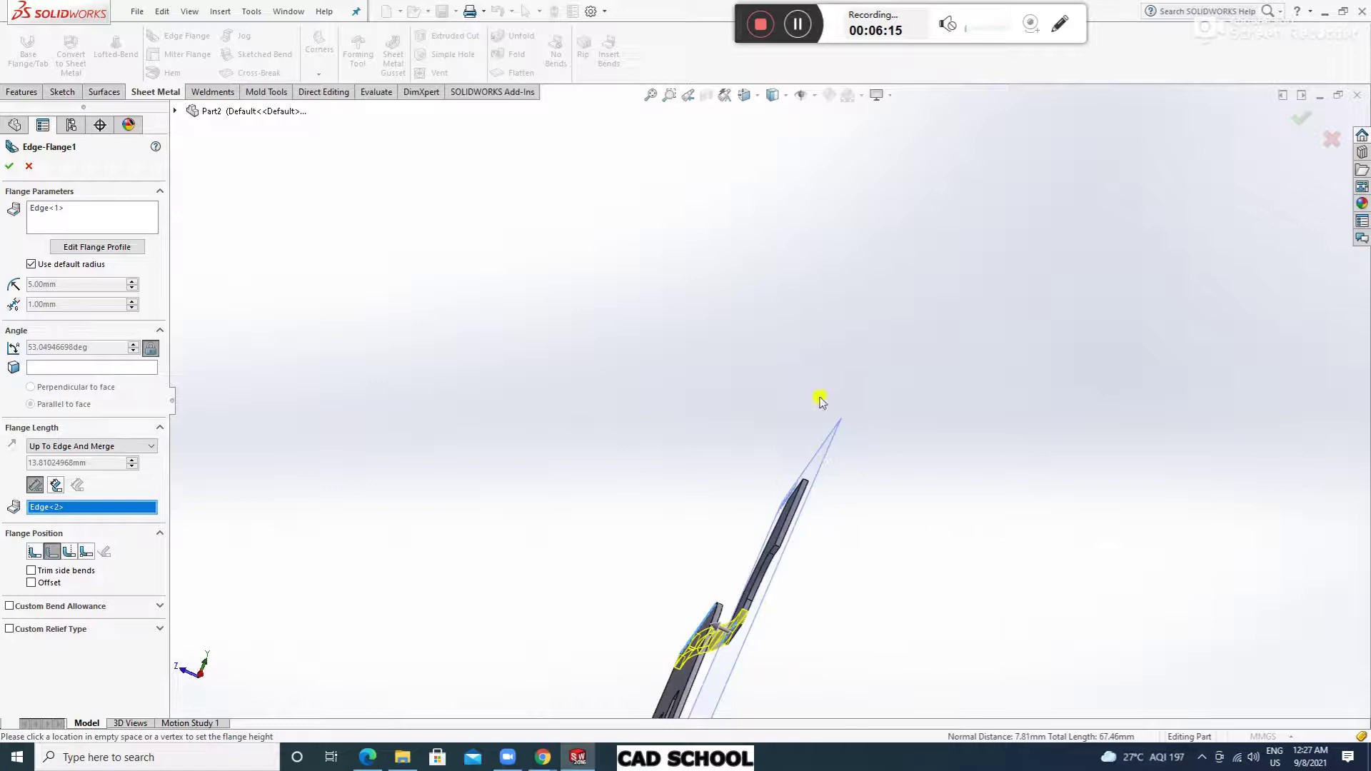
click(750, 98)
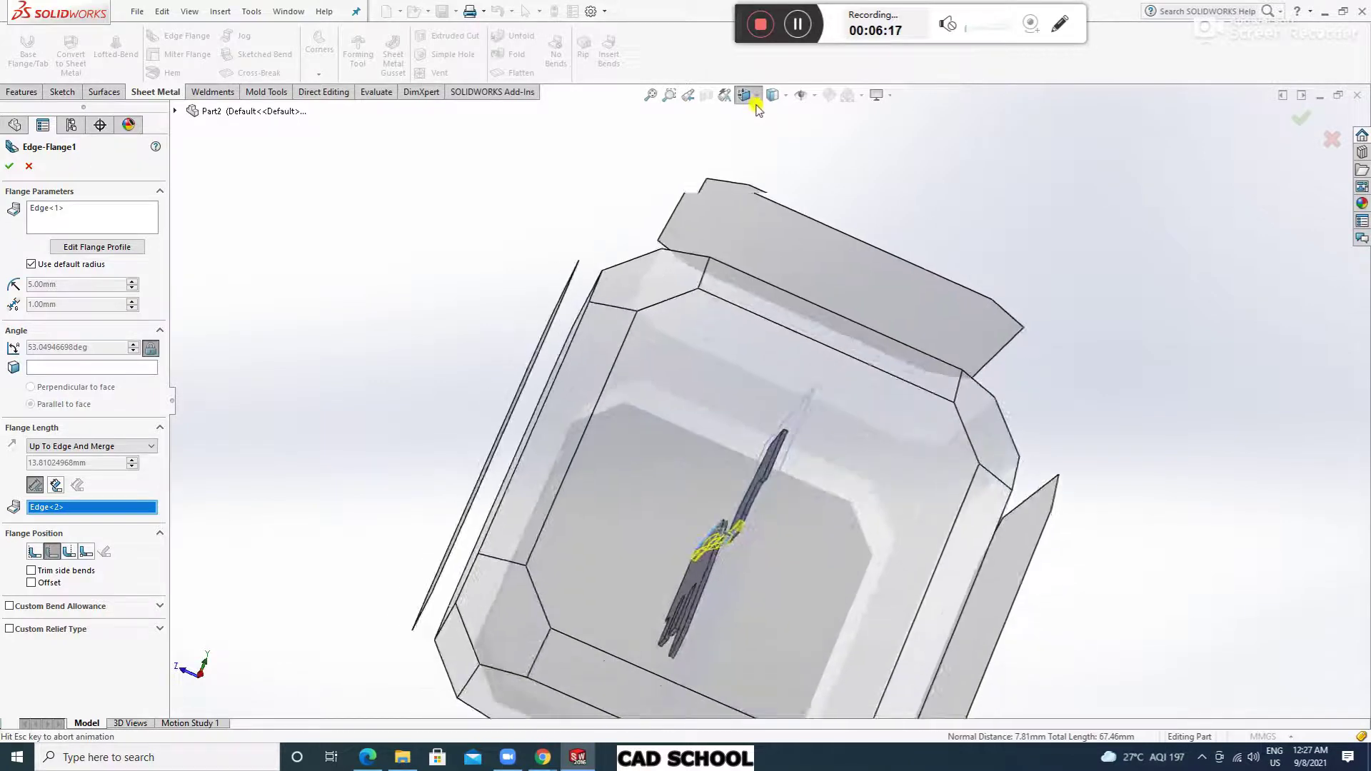
click(756, 103)
click(764, 155)
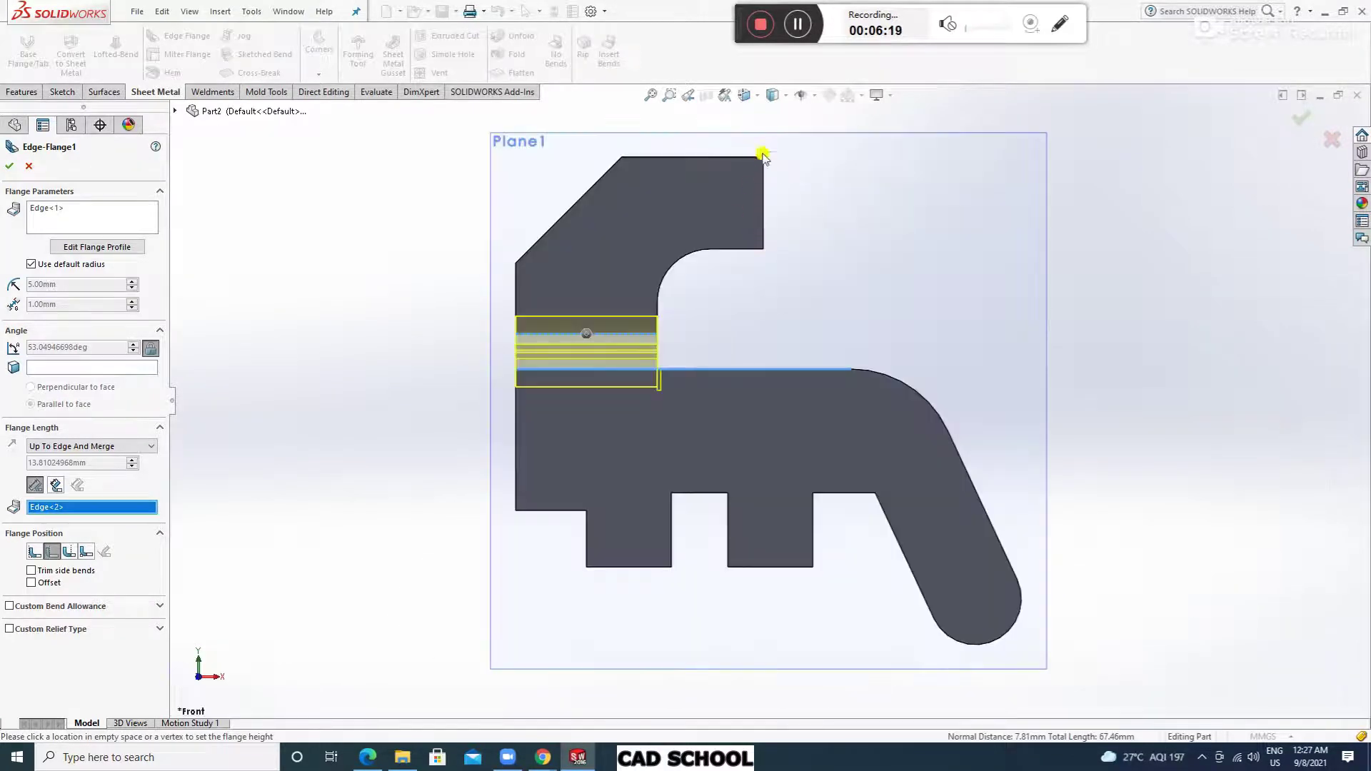
click(748, 95)
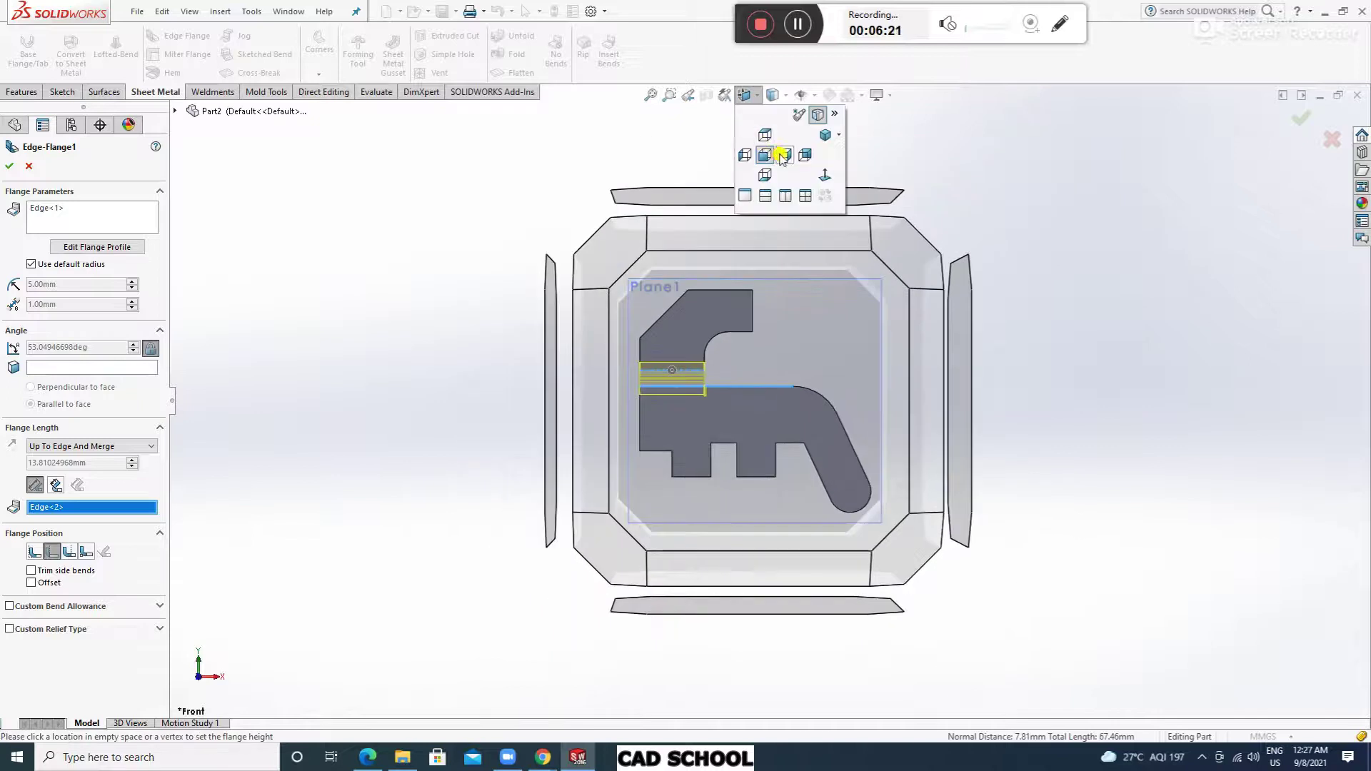
click(783, 155)
scroll(821, 341, down, 5)
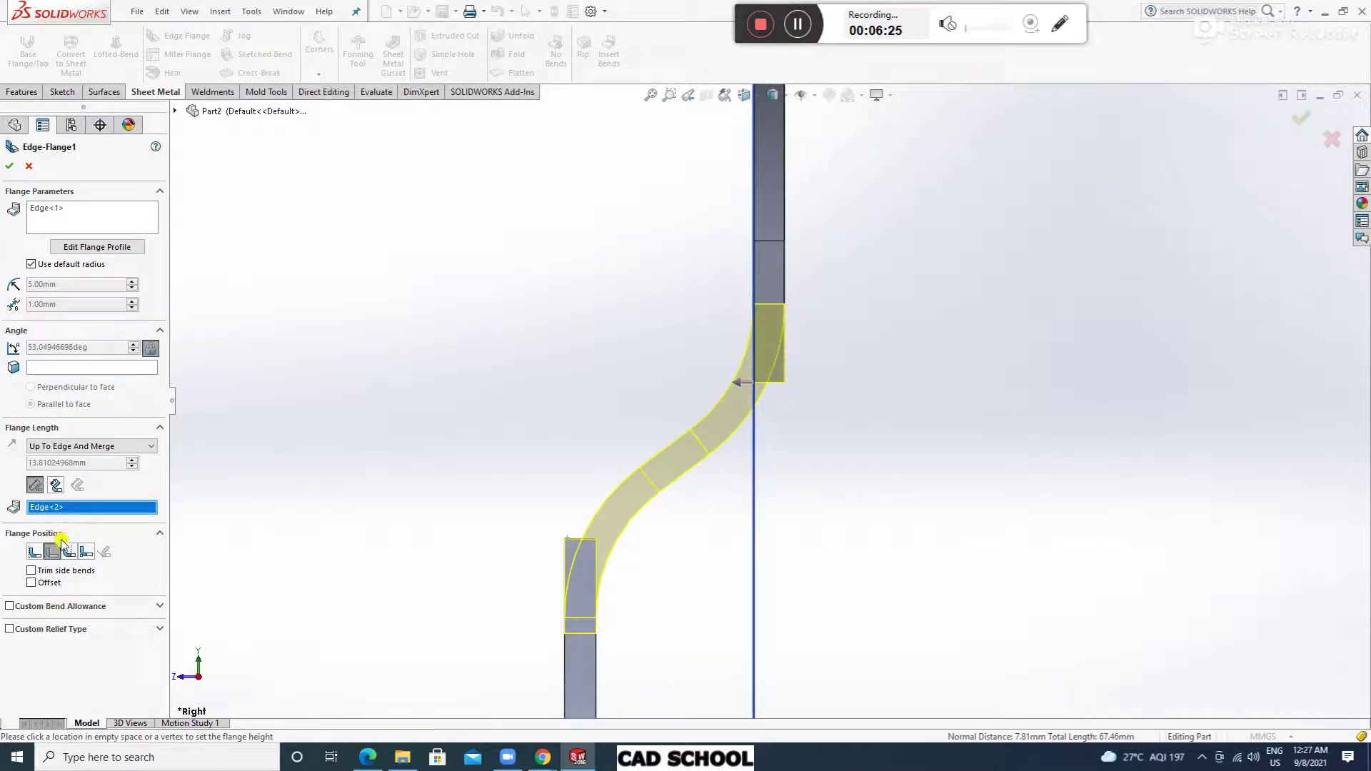
click(83, 553)
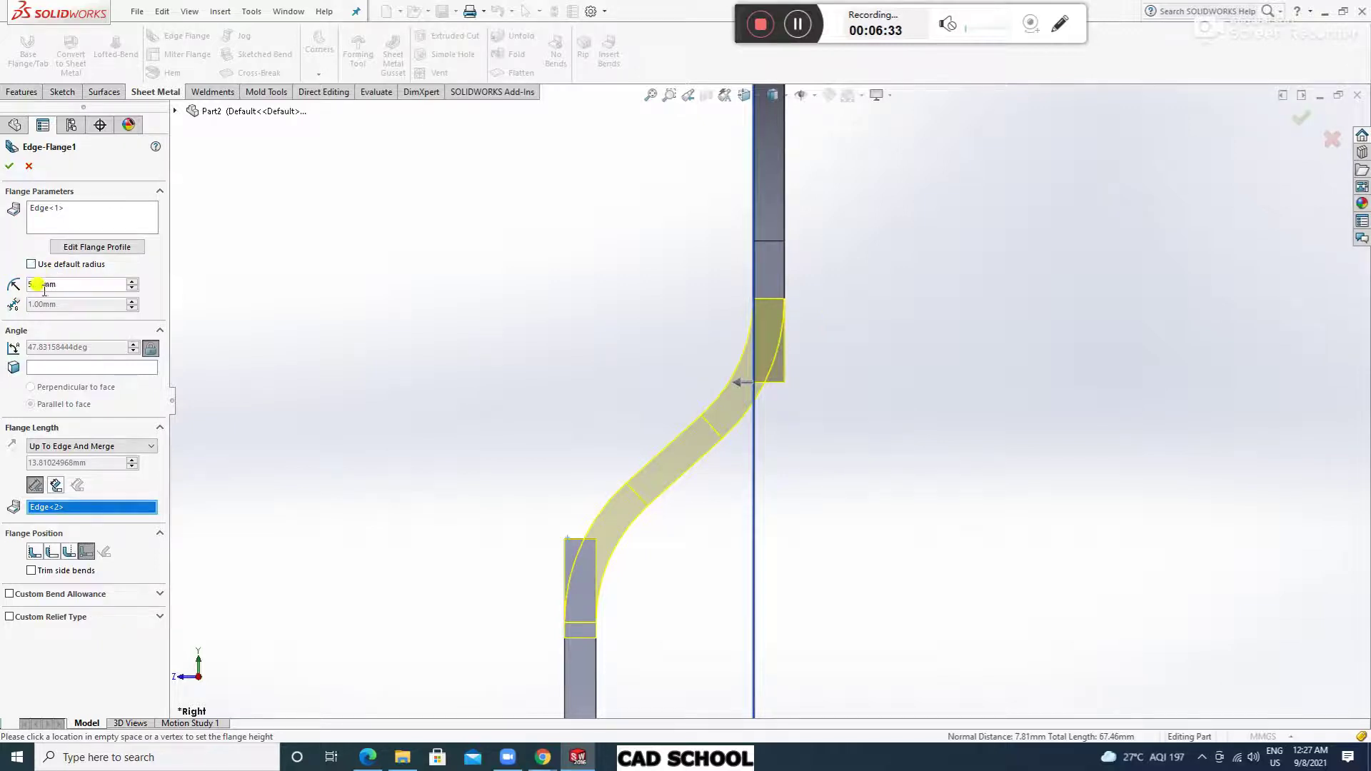
text(1)
key(Return)
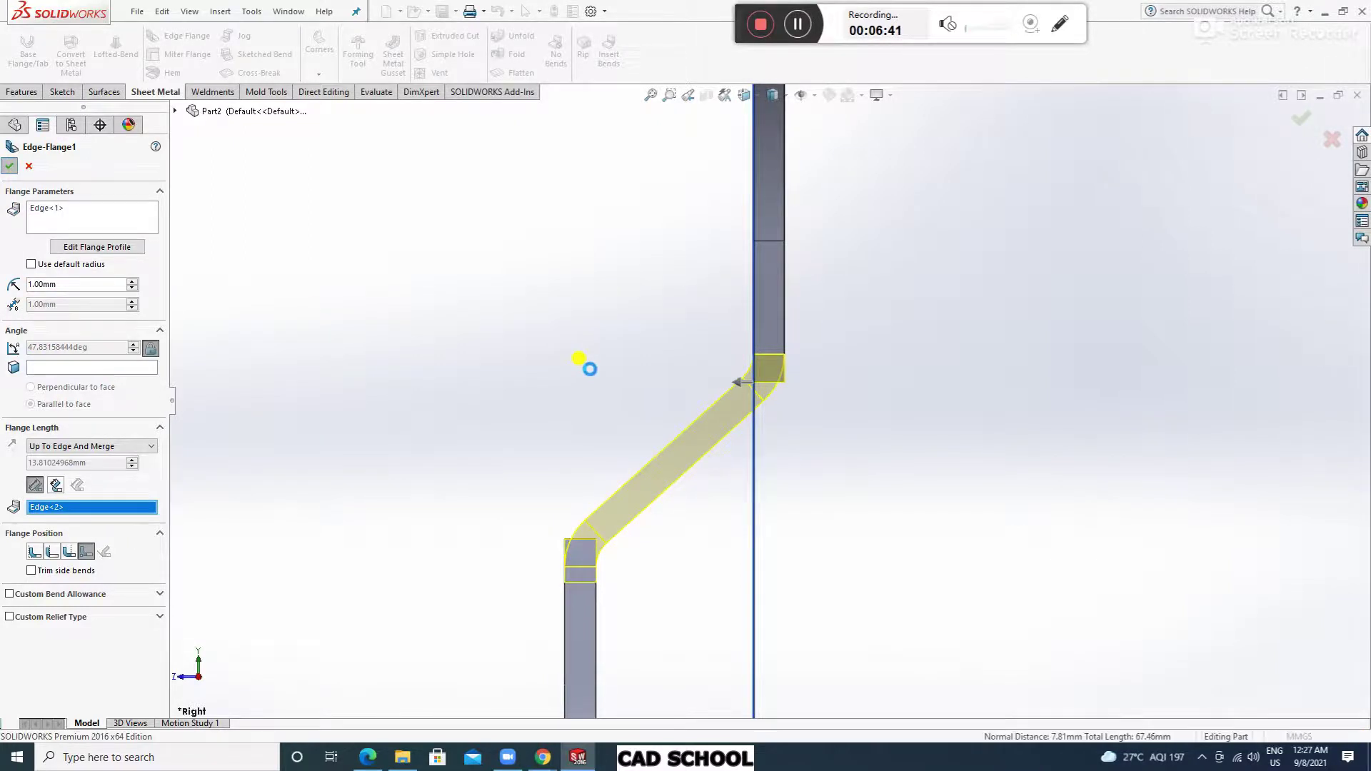
key(Return)
Edit the connecting edge flange to use a custom Obround relief, keeping the 0.5 relief ratio.
middle_drag(590, 371, 708, 477)
scroll(697, 464, down, 4)
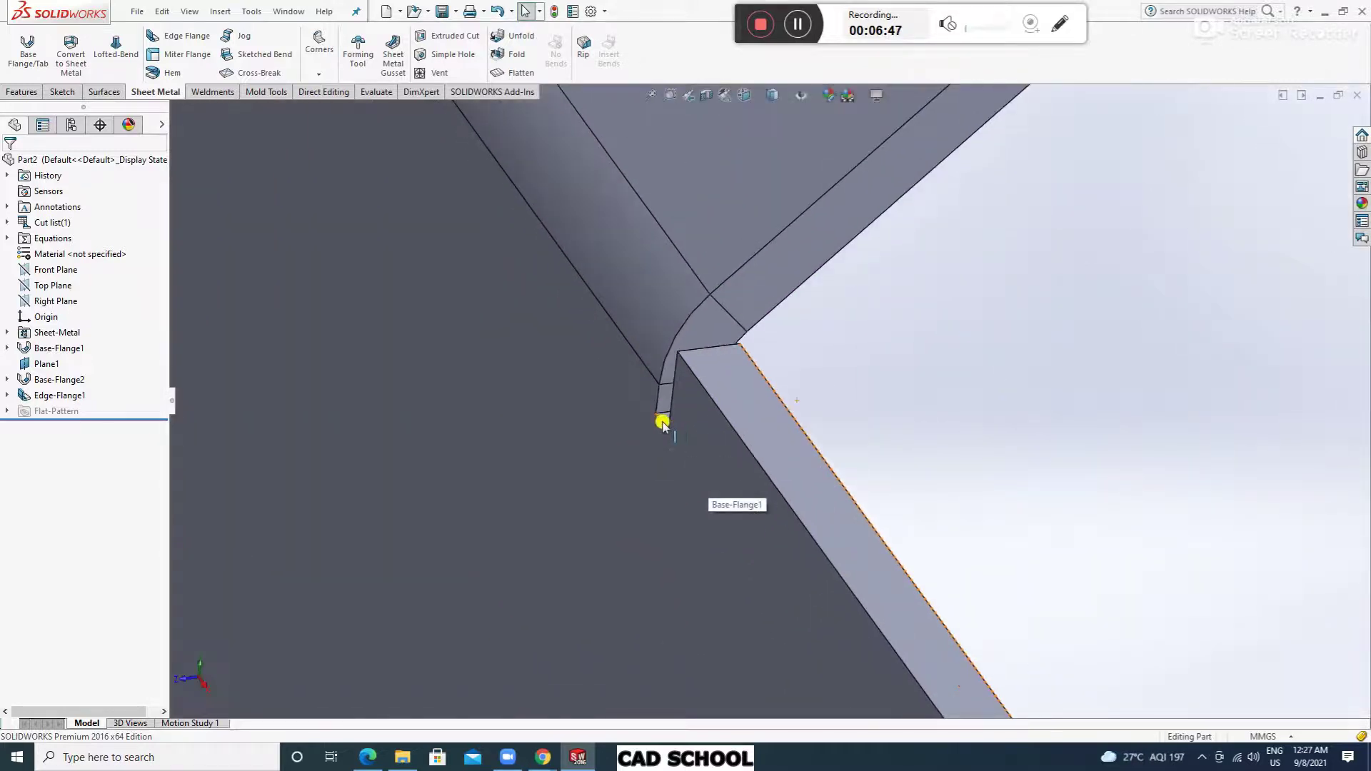
click(60, 395)
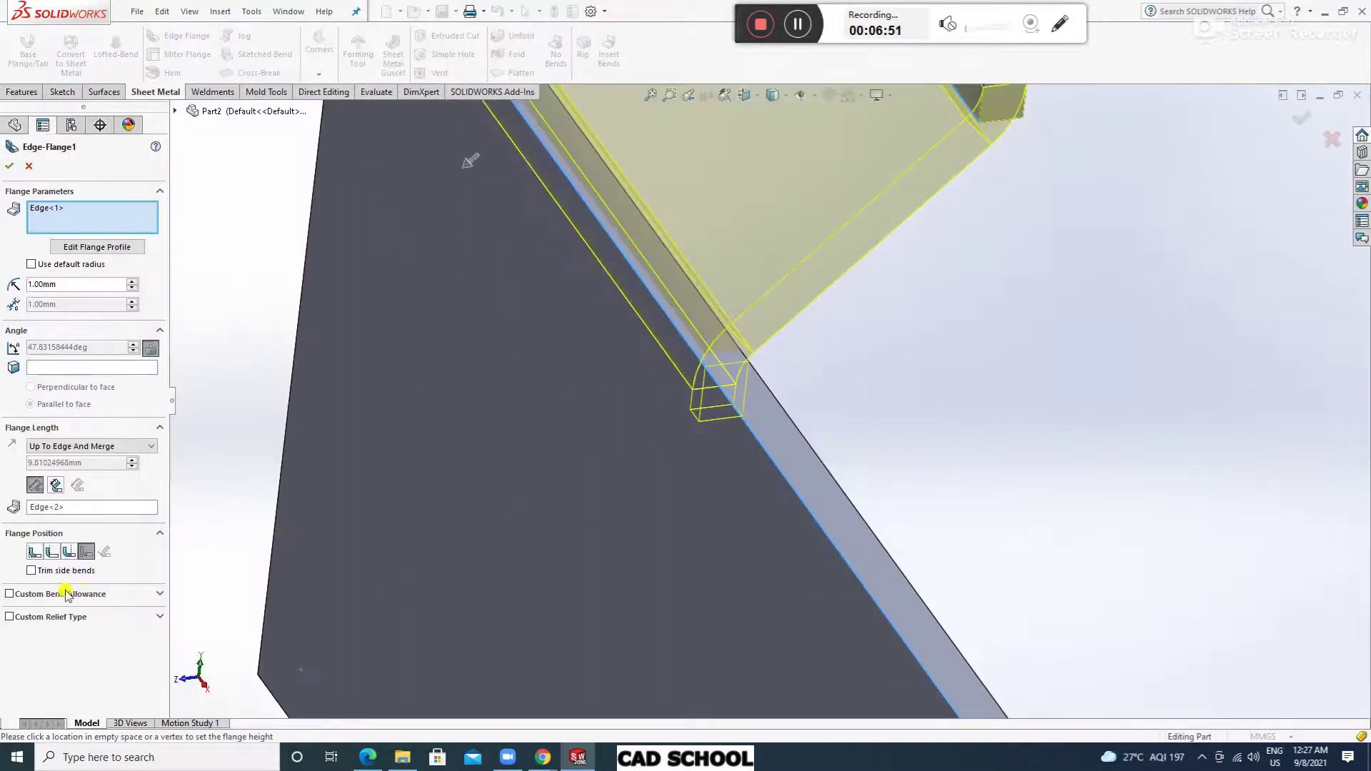
click(51, 619)
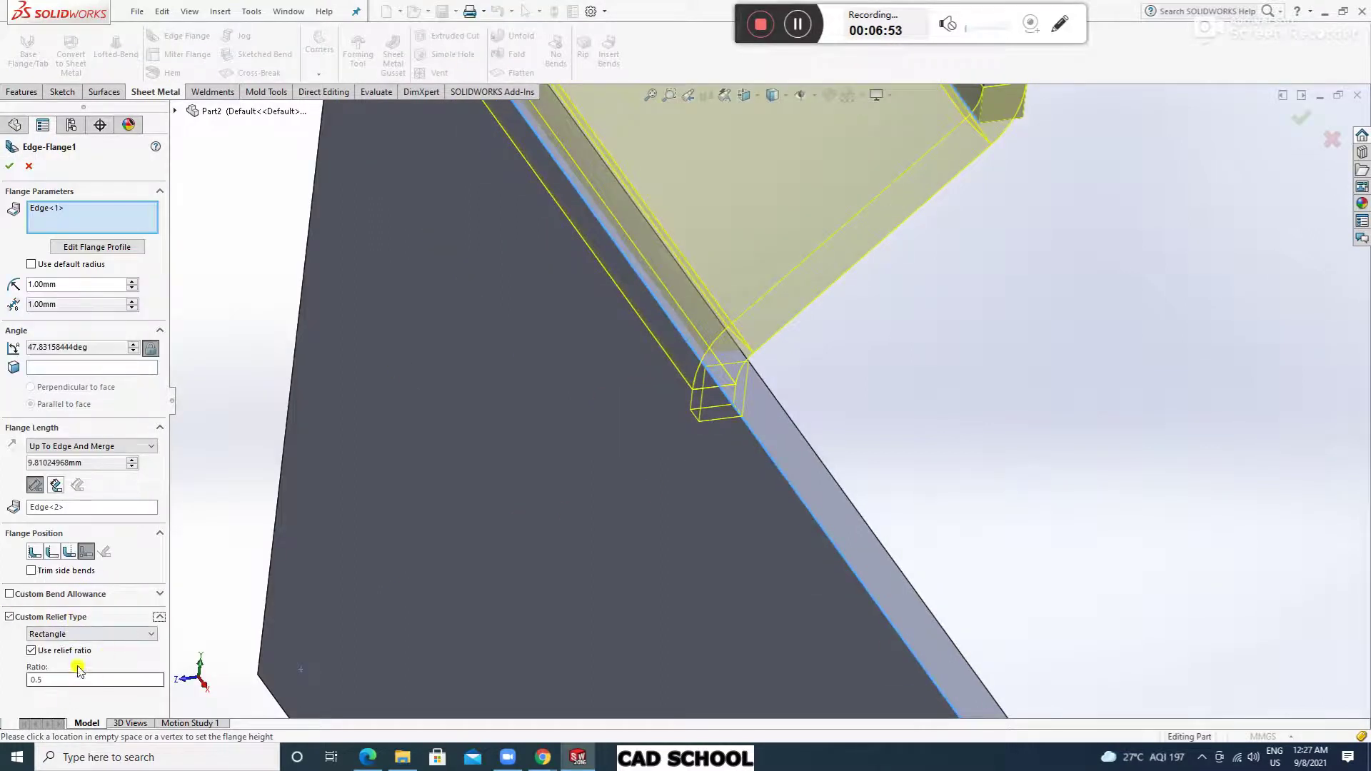
click(88, 635)
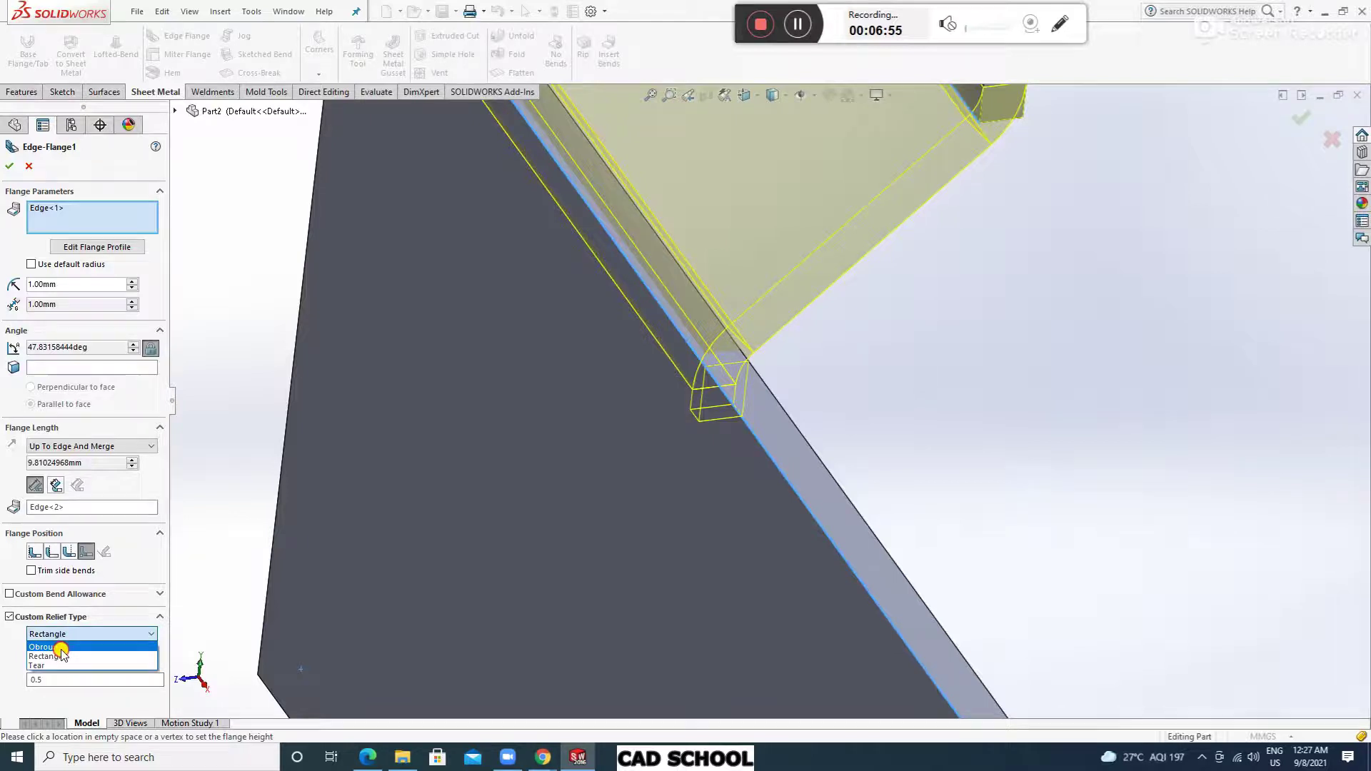
click(61, 647)
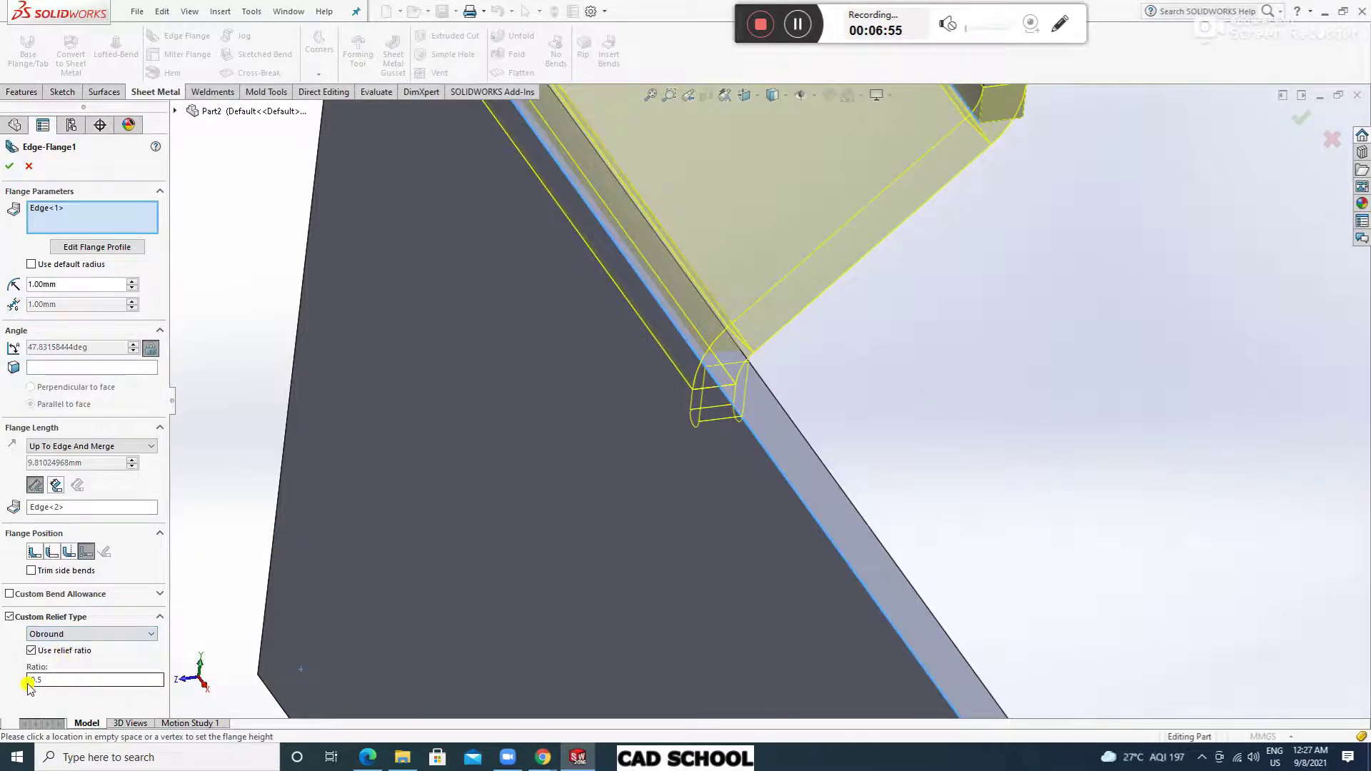
click(9, 164)
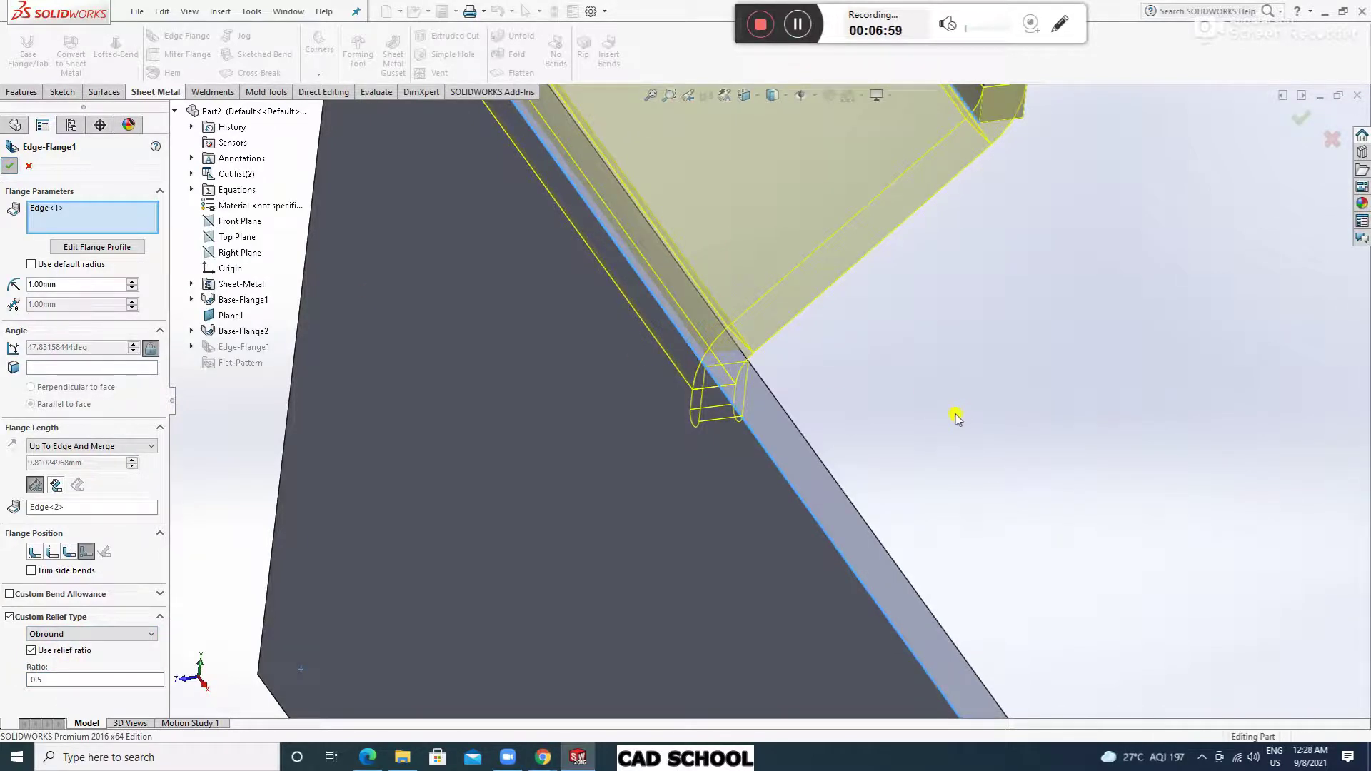
Set the part's default sheet metal bend radius to 1 mm.
middle_drag(820, 465, 886, 368)
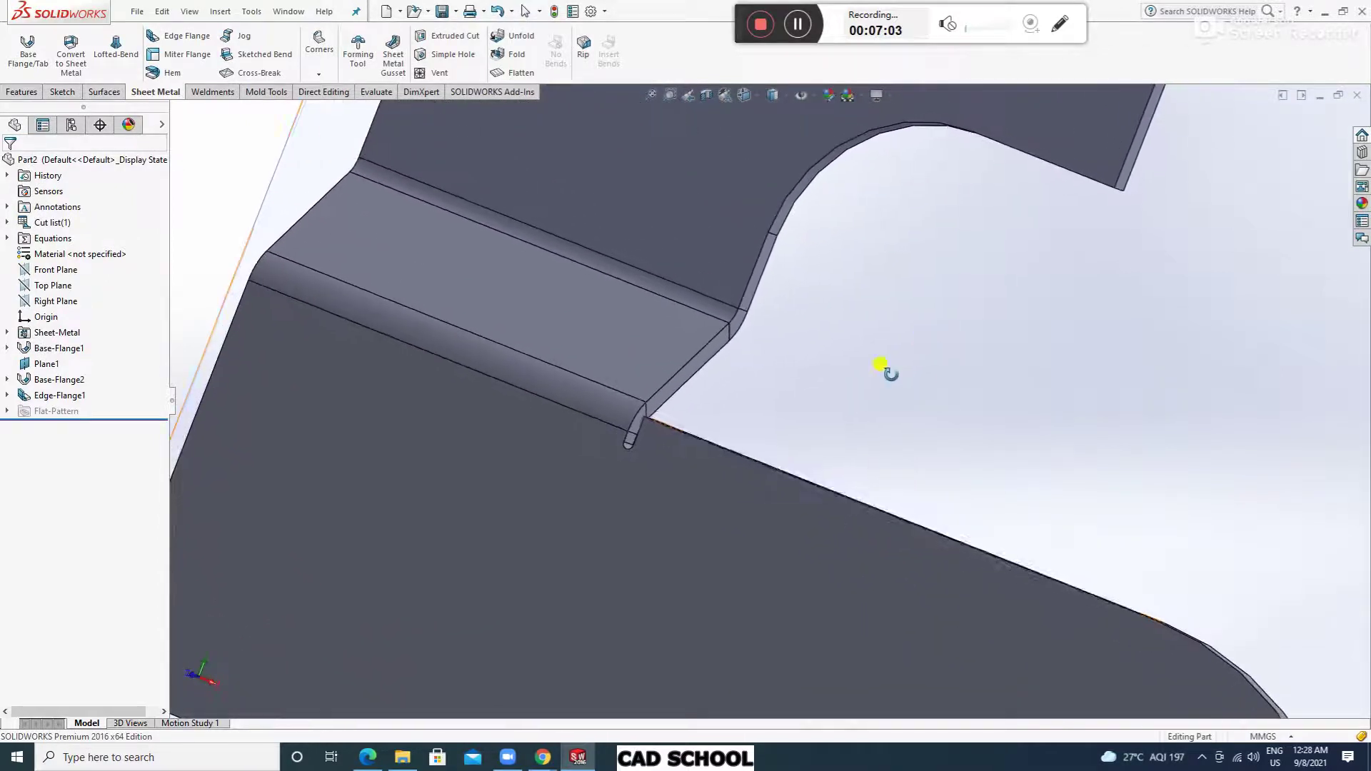
scroll(768, 421, up, 5)
click(69, 335)
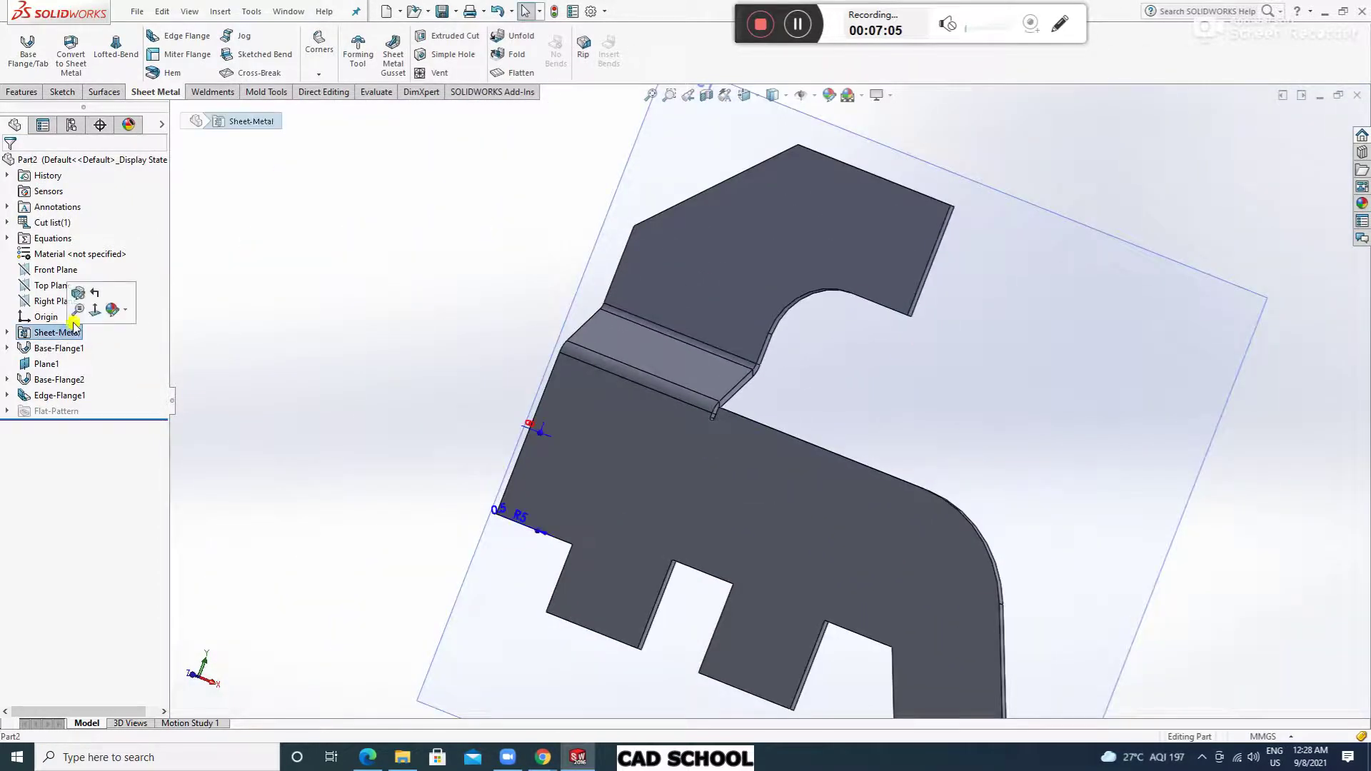
click(82, 290)
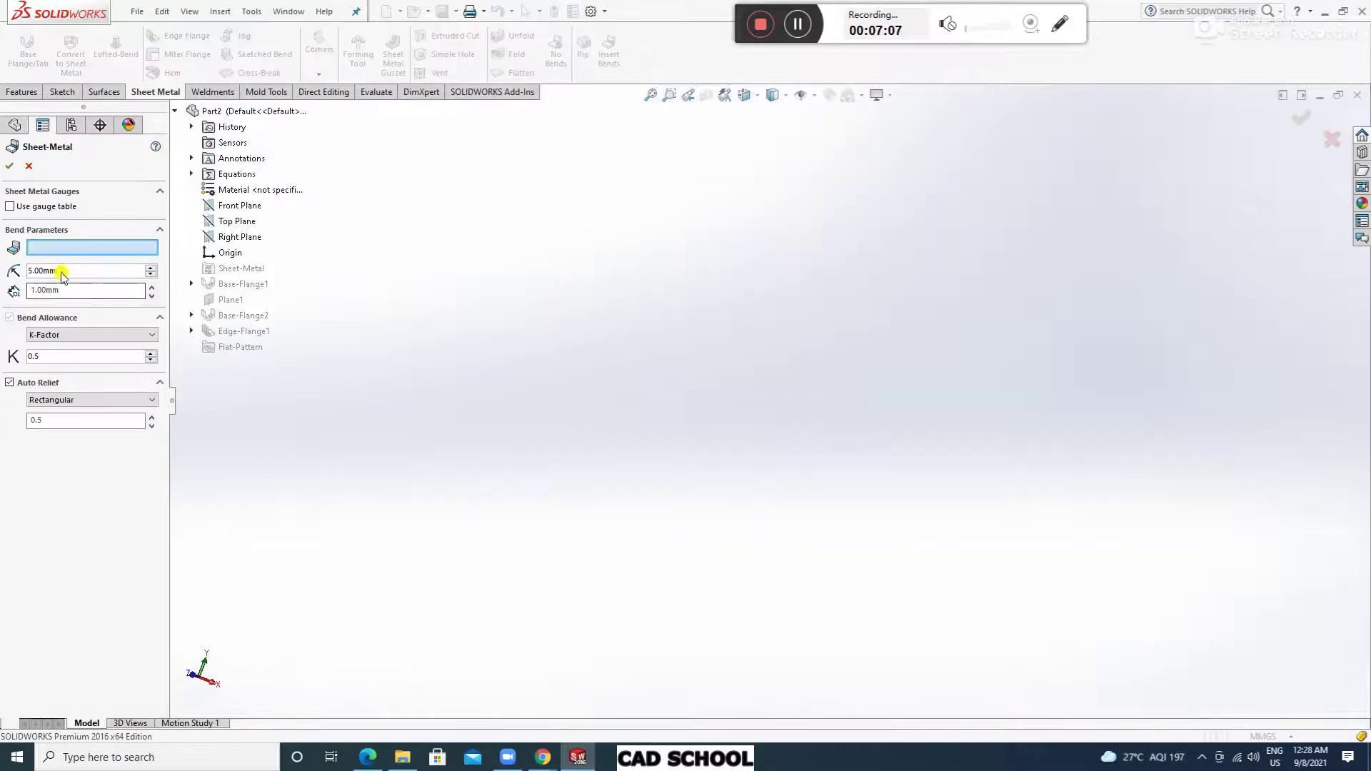
text(1)
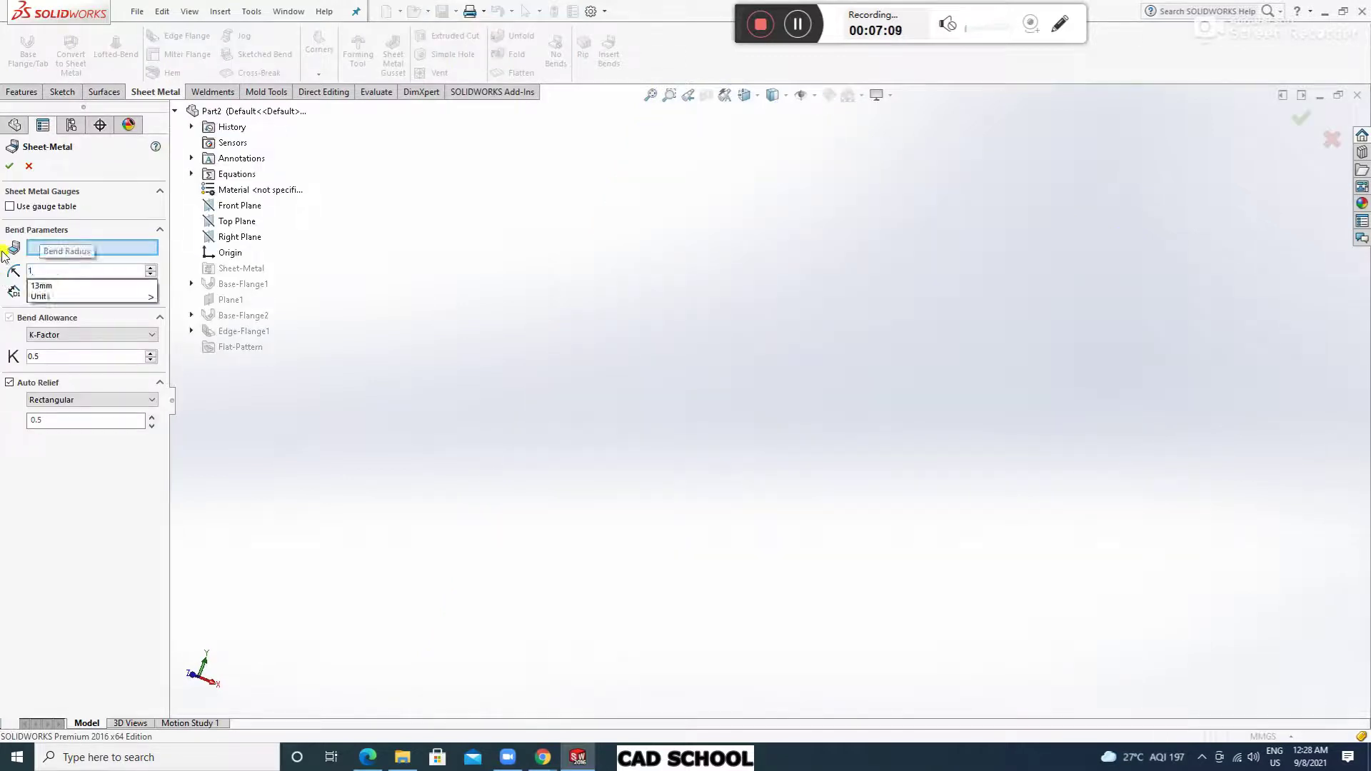
click(9, 167)
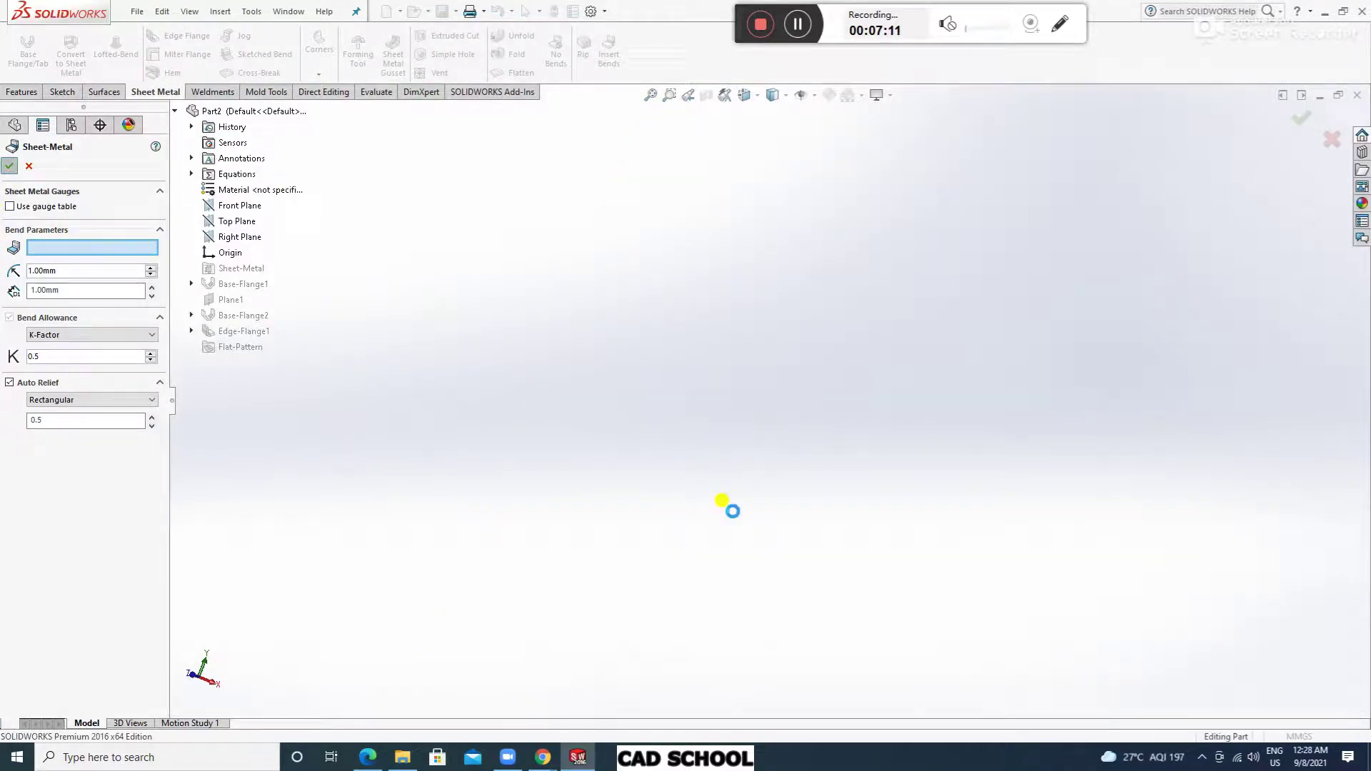
Hide the offset reference plane Plane1.
scroll(686, 461, up, 5)
middle_drag(760, 468, 912, 392)
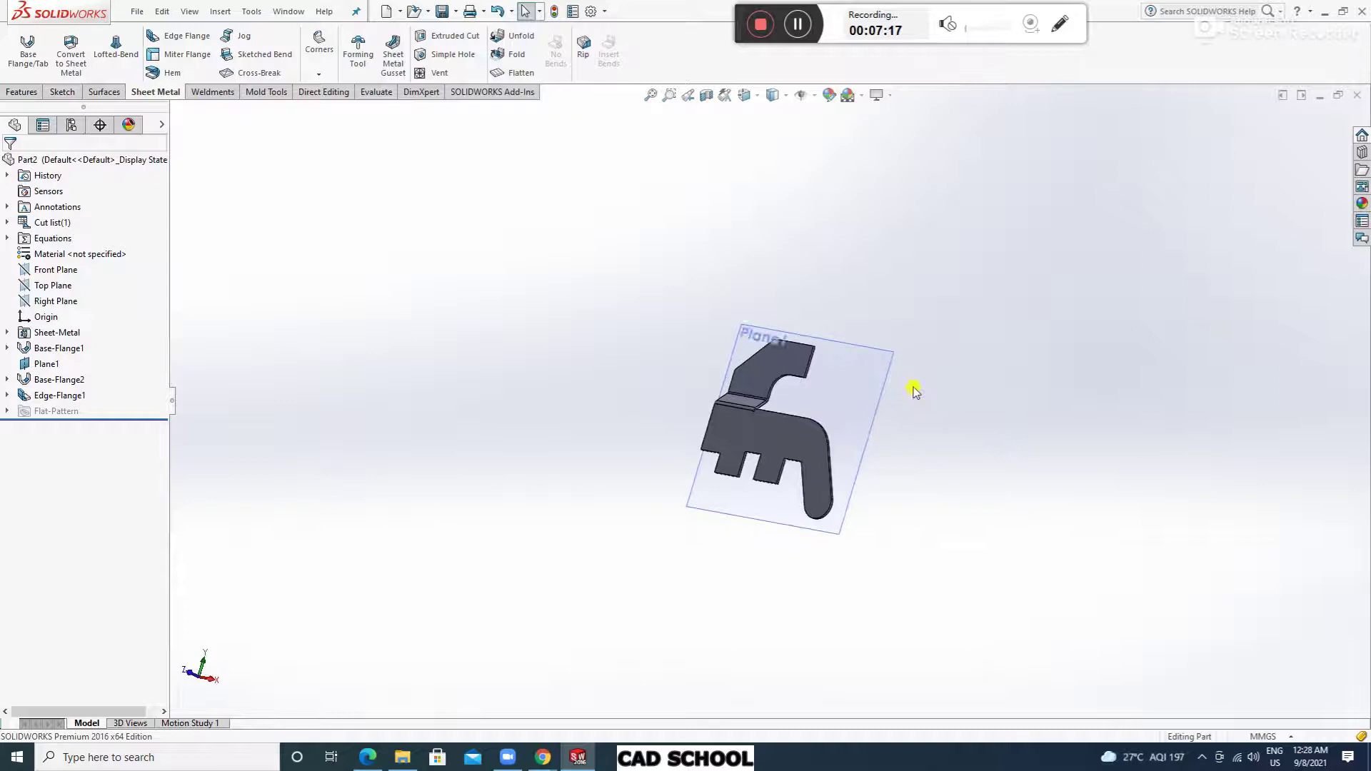
scroll(897, 388, down, 6)
click(805, 382)
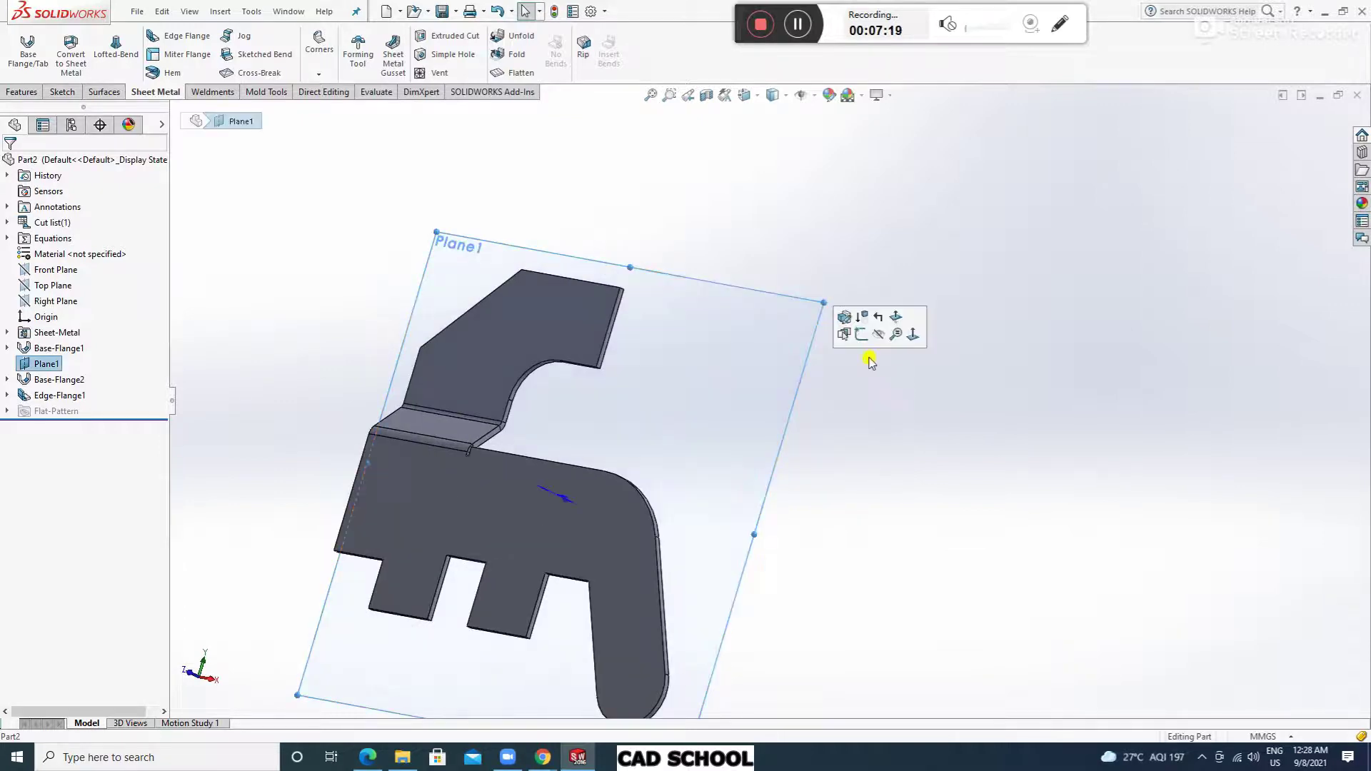
click(883, 340)
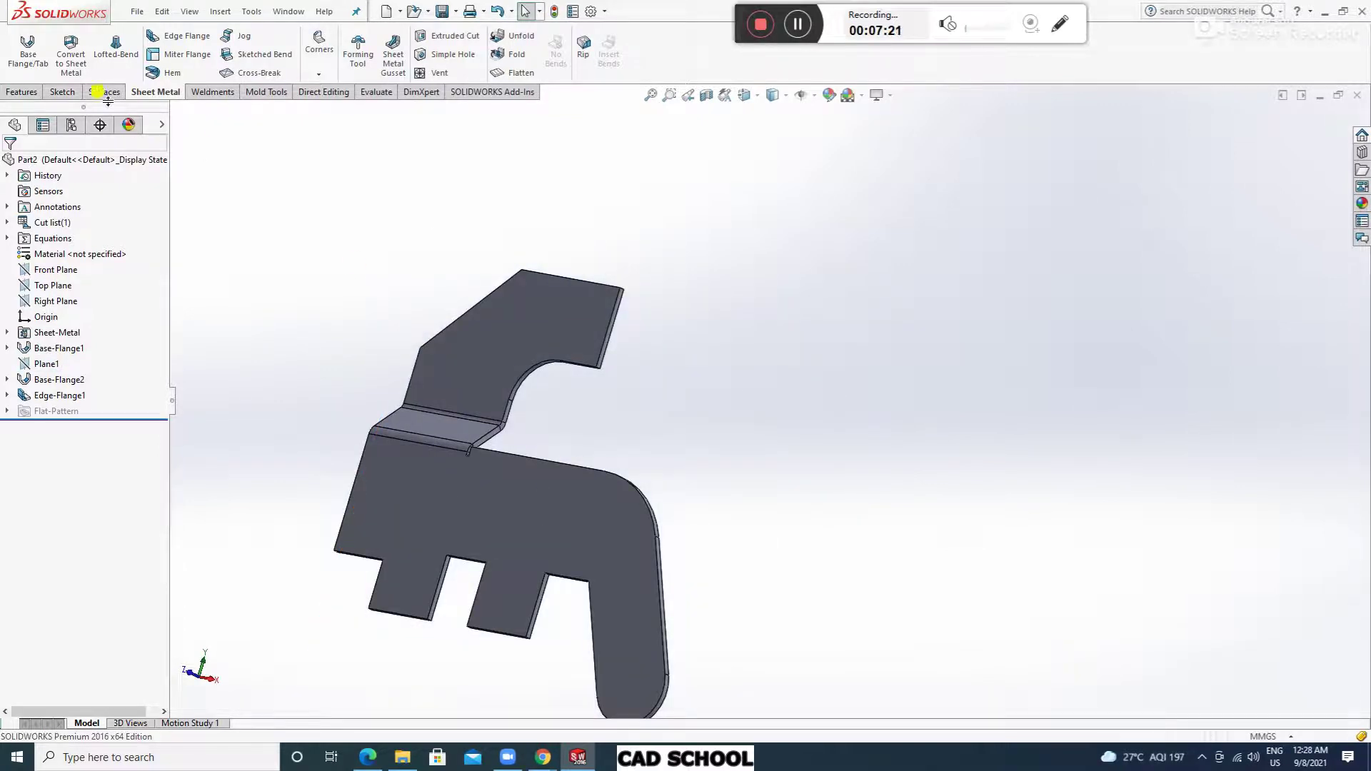
Start a blind 90-degree edge flange about 23 mm long on the second flange's short outer end edge and open its profile for editing.
click(175, 36)
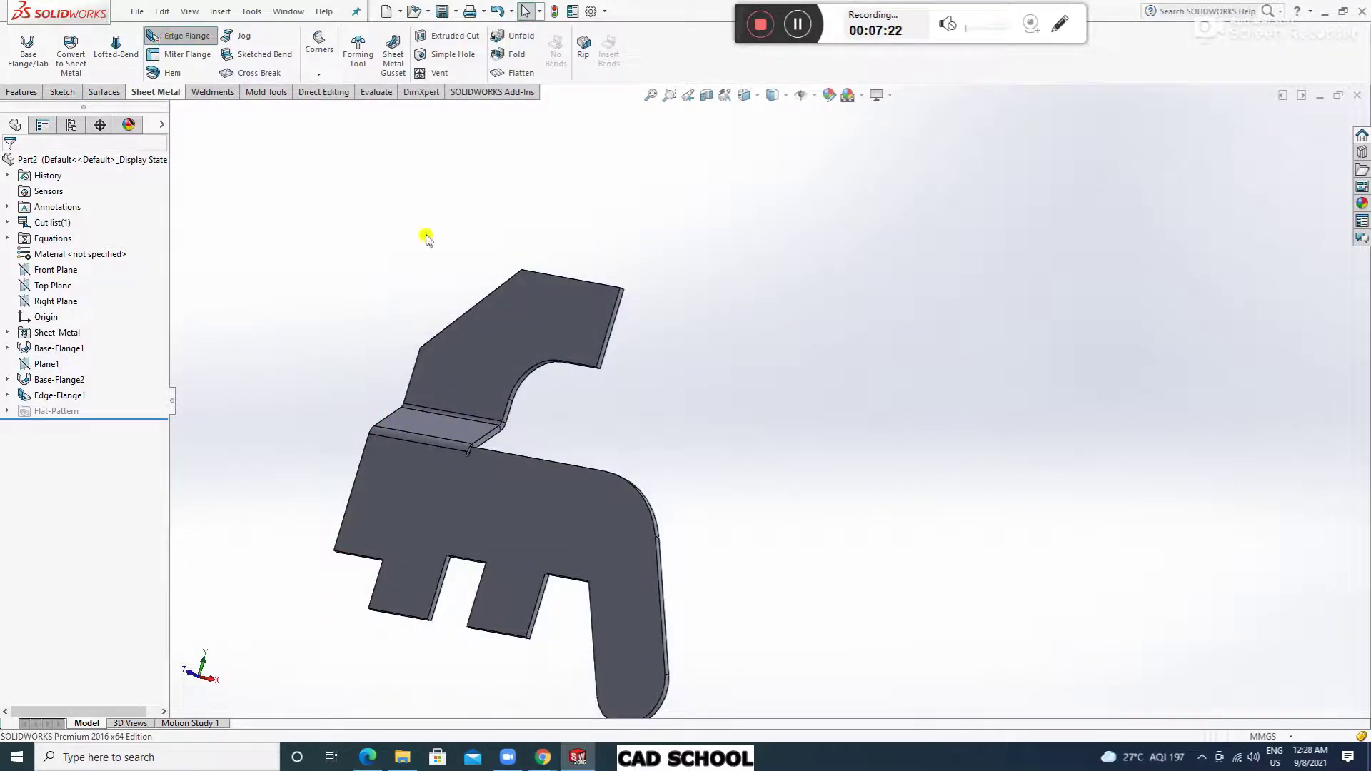
click(613, 334)
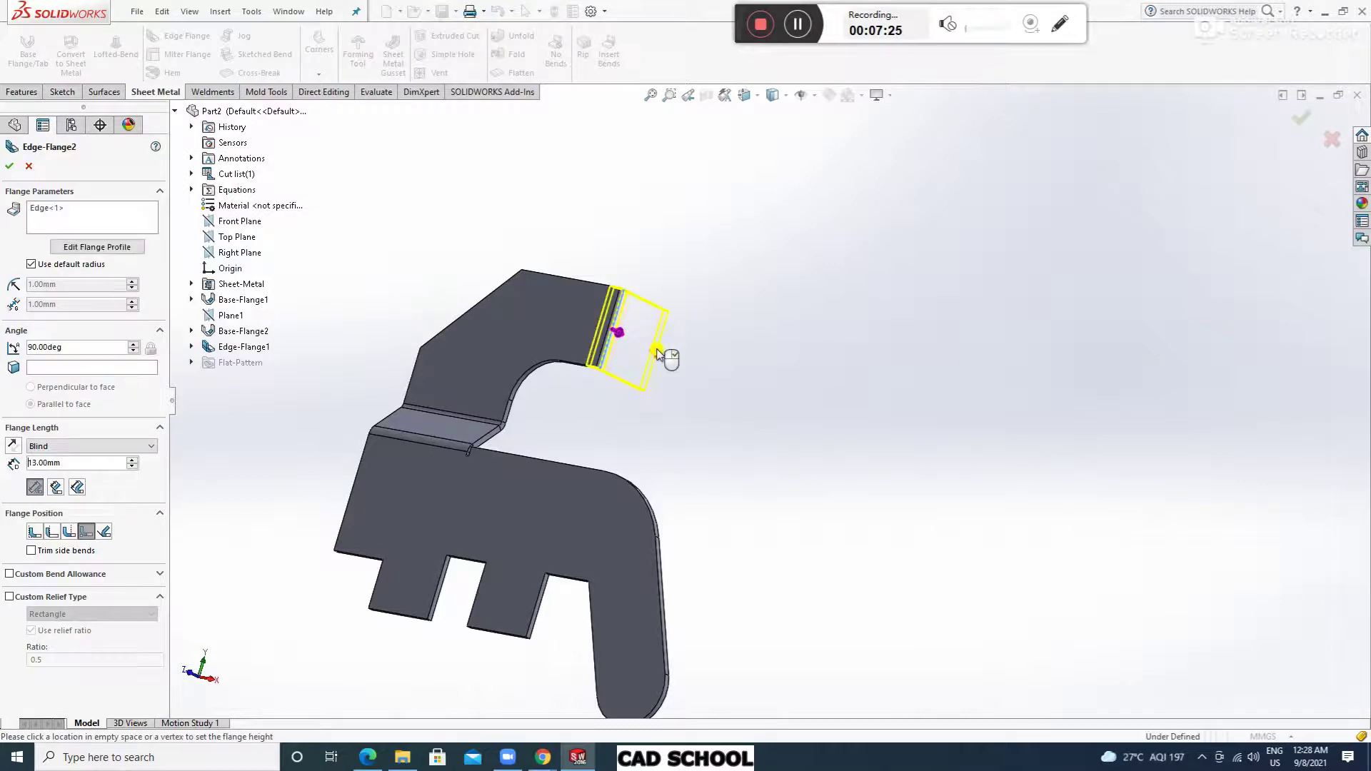
scroll(723, 359, down, 2)
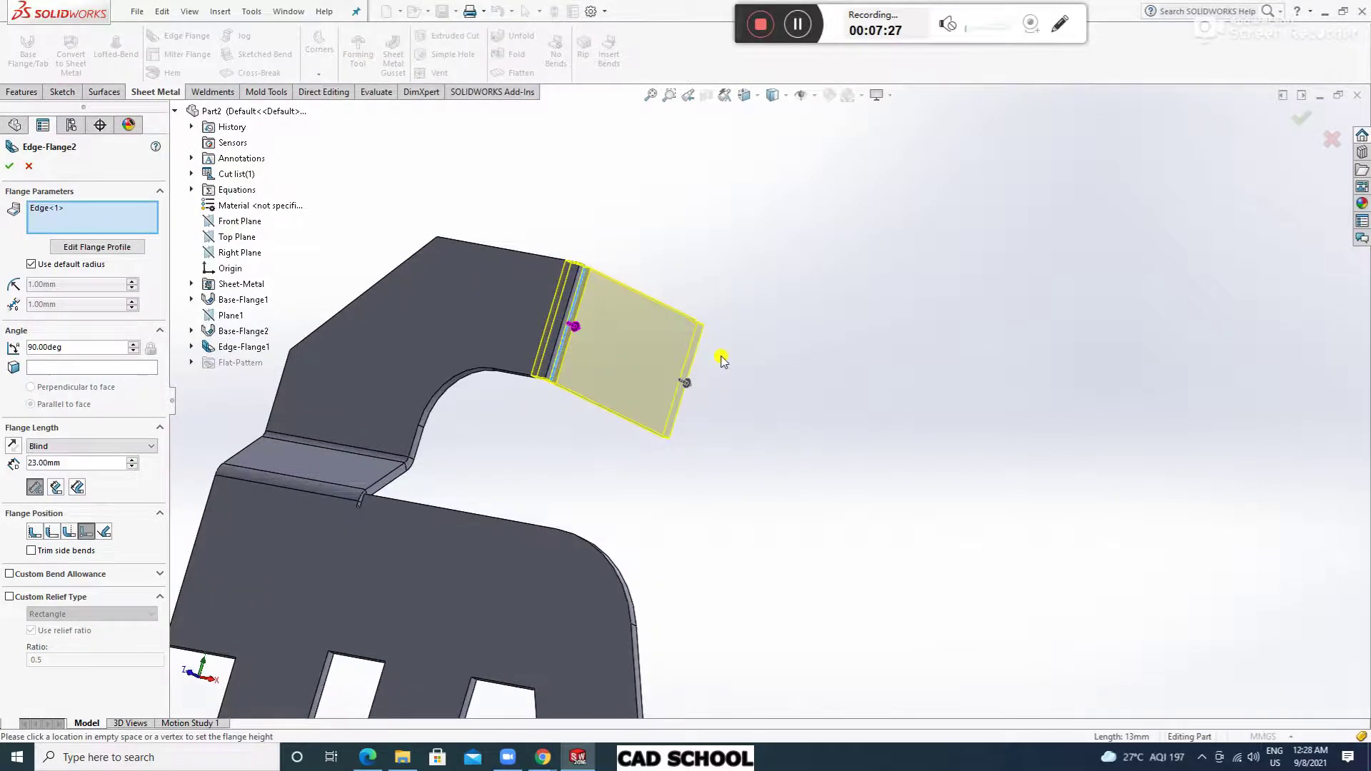
click(86, 247)
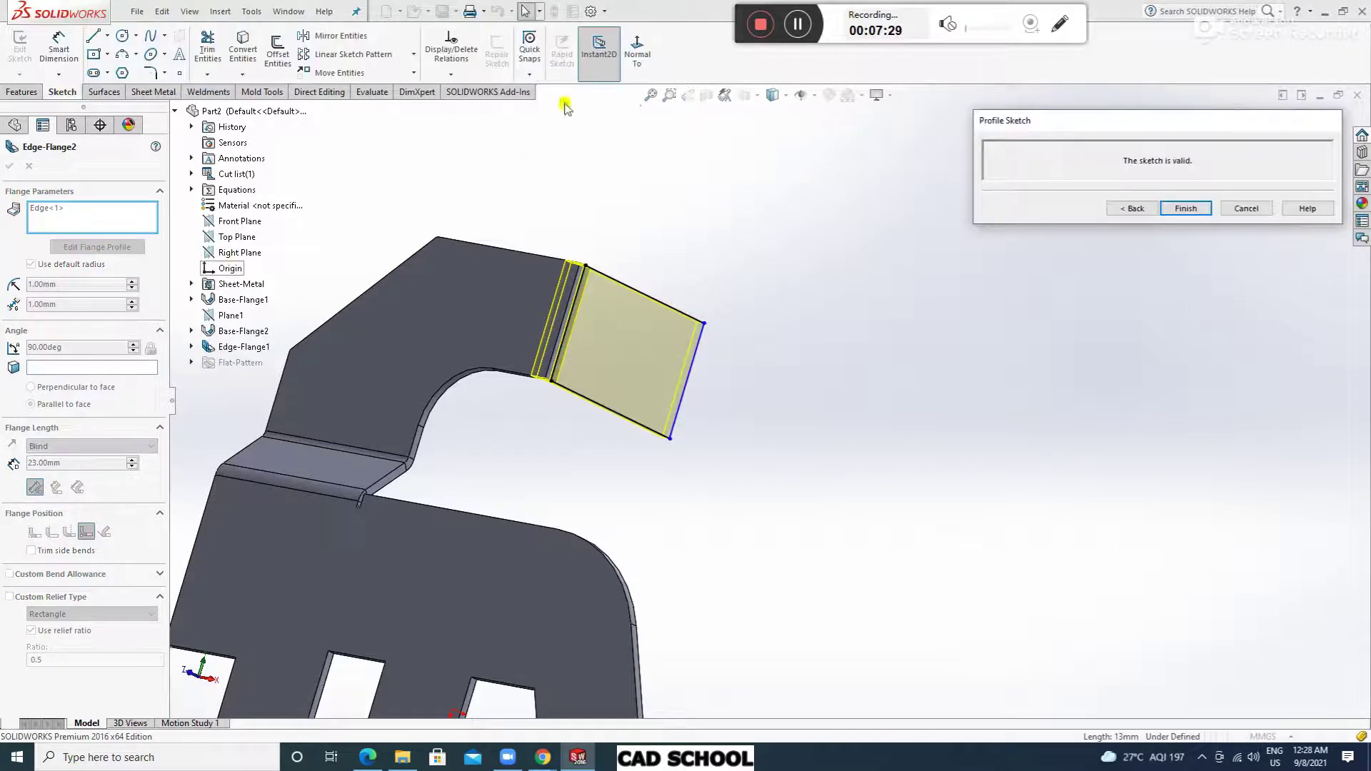
Sketch a circle about 10 mm in diameter inside the upper half of the new flange's rectangular profile, viewed normal to the sketch.
click(636, 54)
scroll(532, 398, down, 2)
click(122, 38)
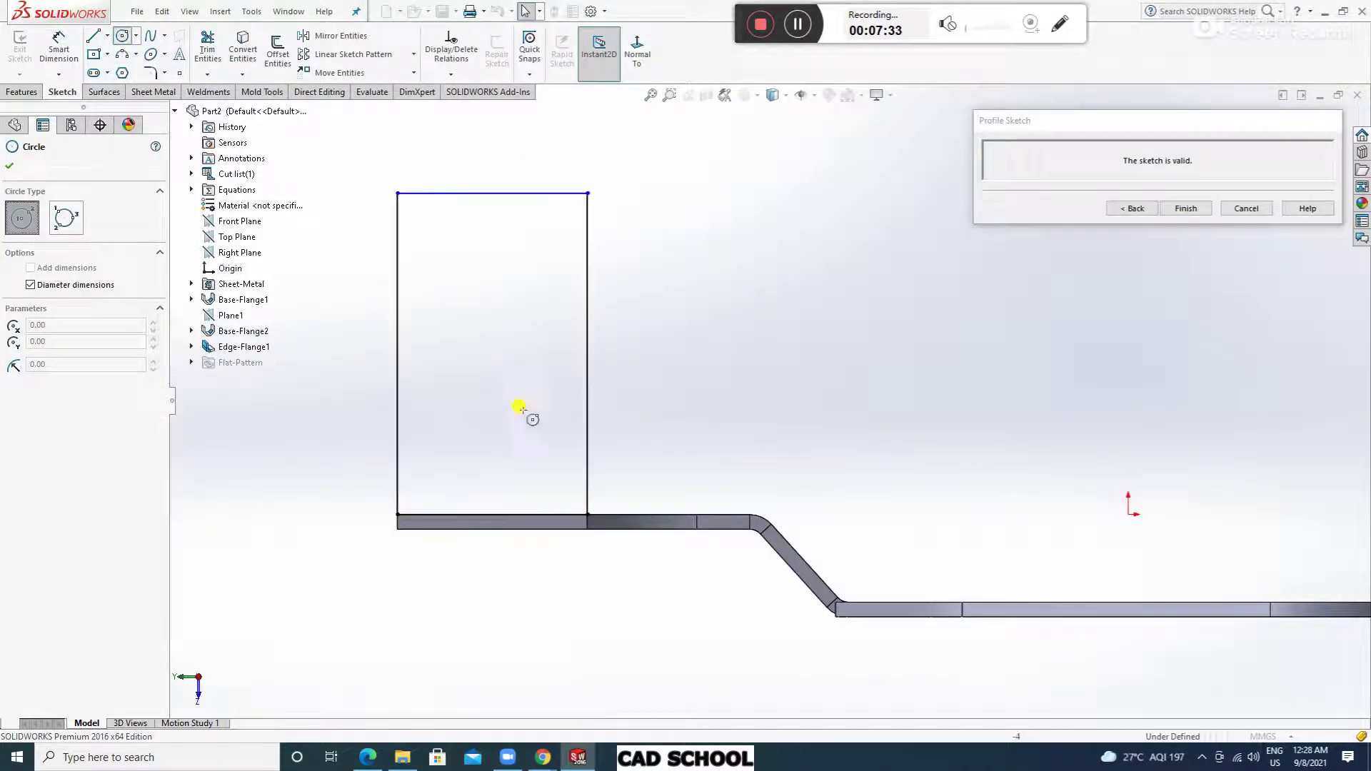
click(486, 334)
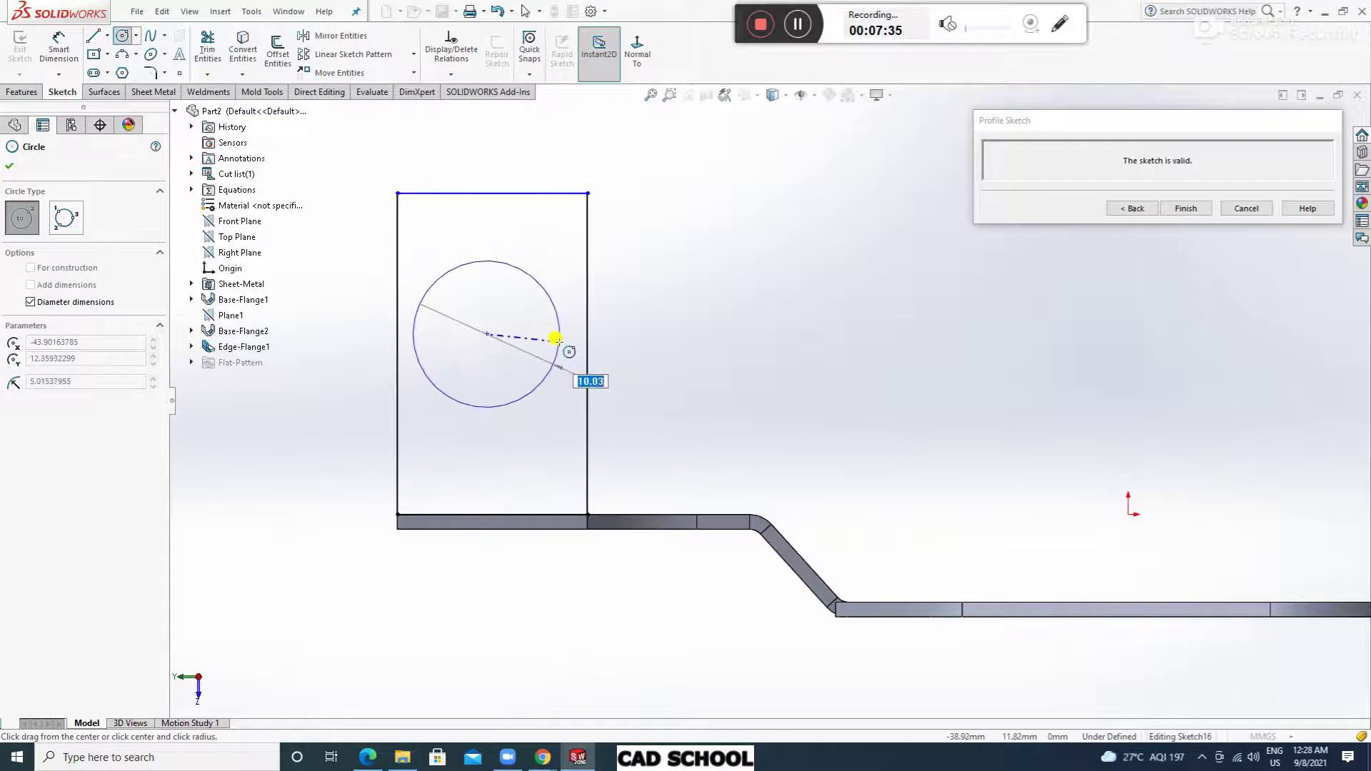
click(558, 338)
right_click(652, 302)
click(667, 309)
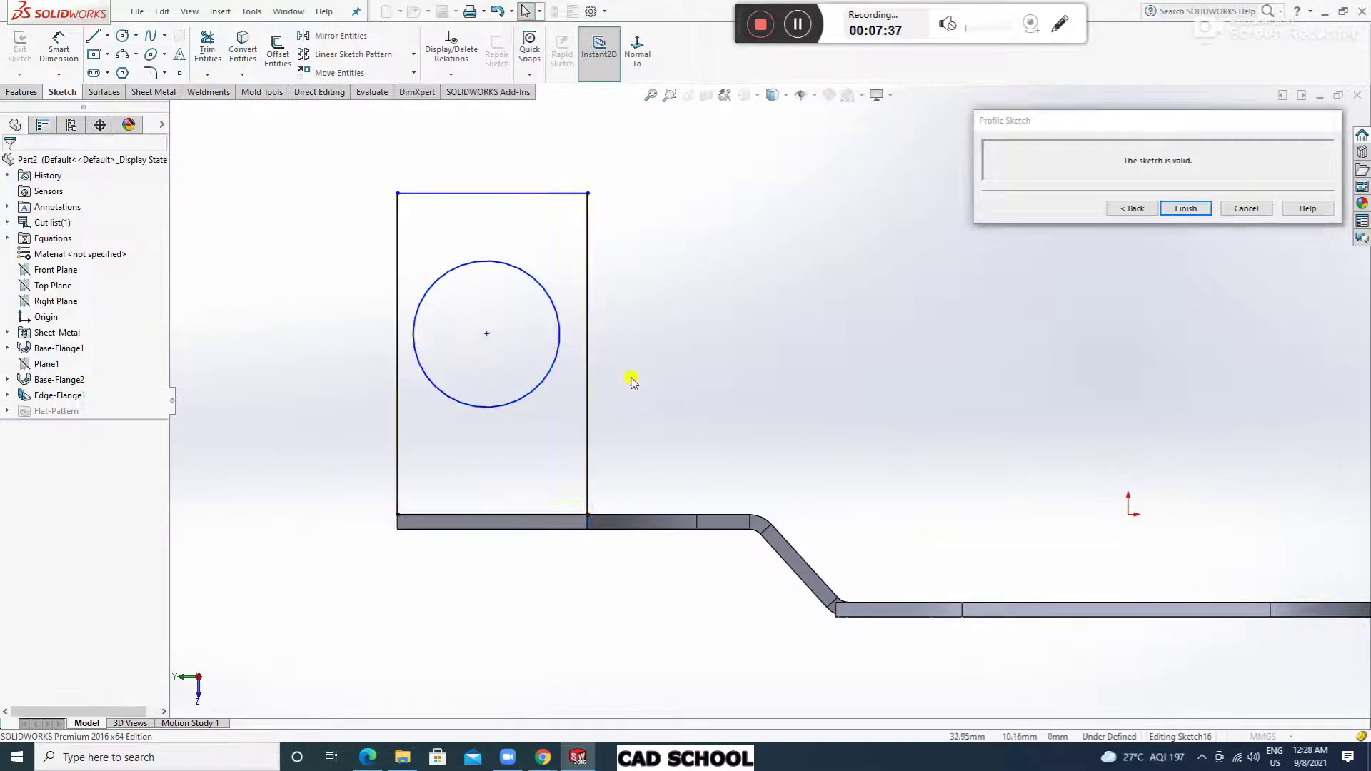
Make the circle tangent to both vertical side lines of the flange's rectangular profile.
click(559, 335)
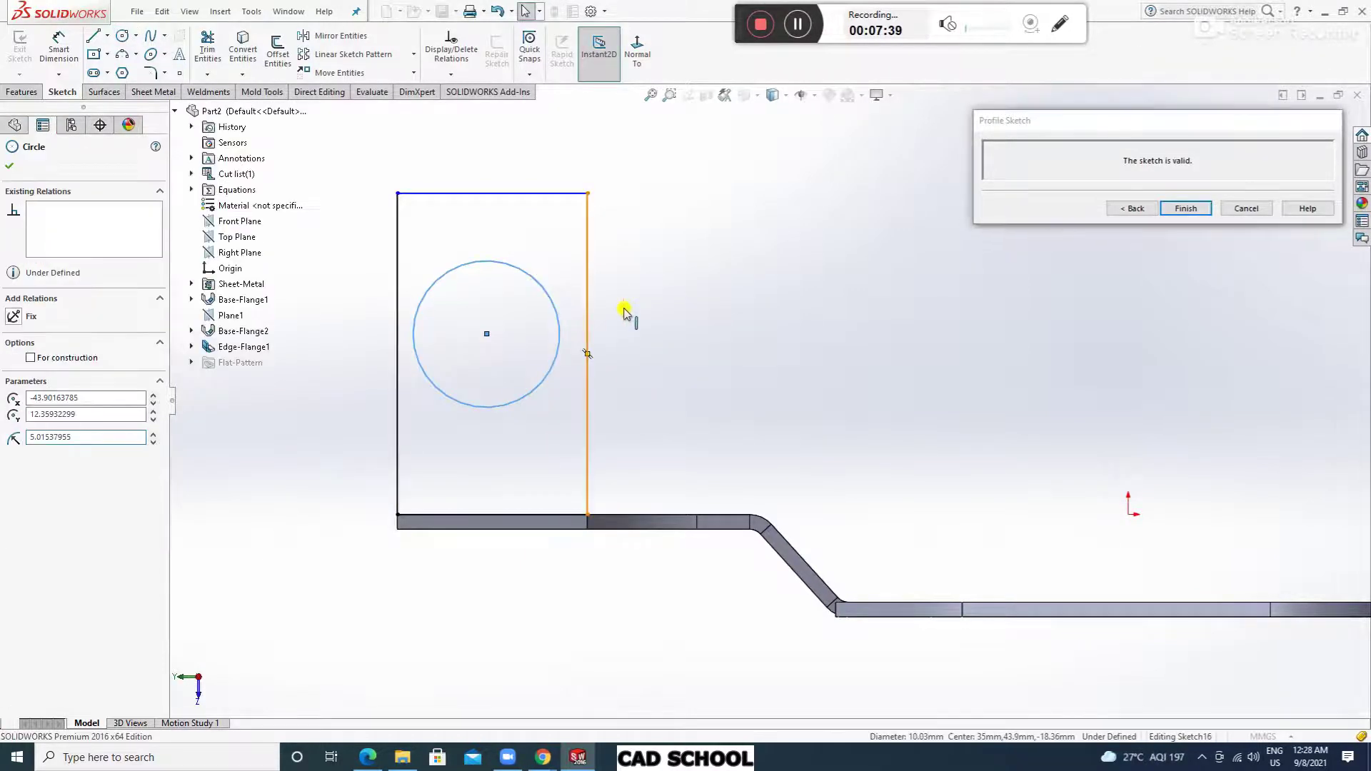
ctrl+click(613, 314)
click(632, 269)
click(624, 218)
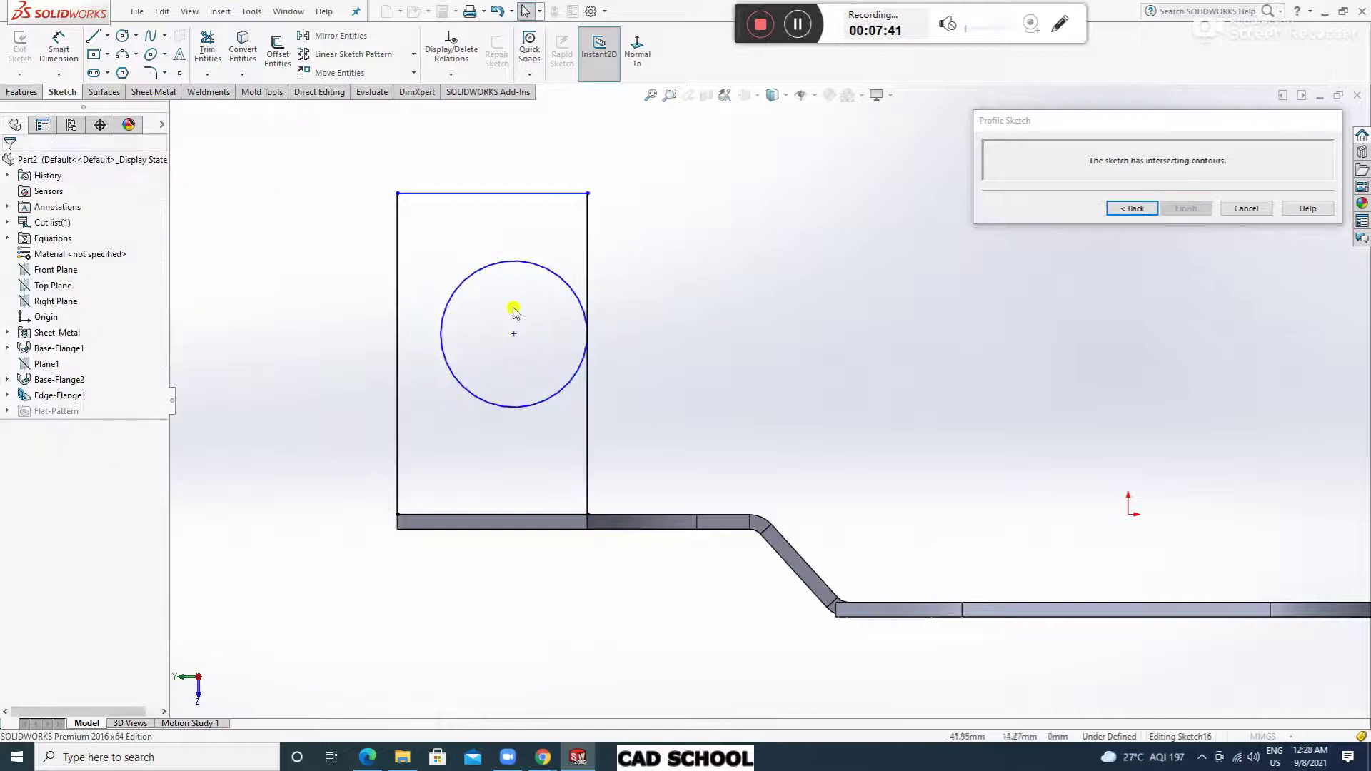
click(444, 334)
ctrl+click(398, 346)
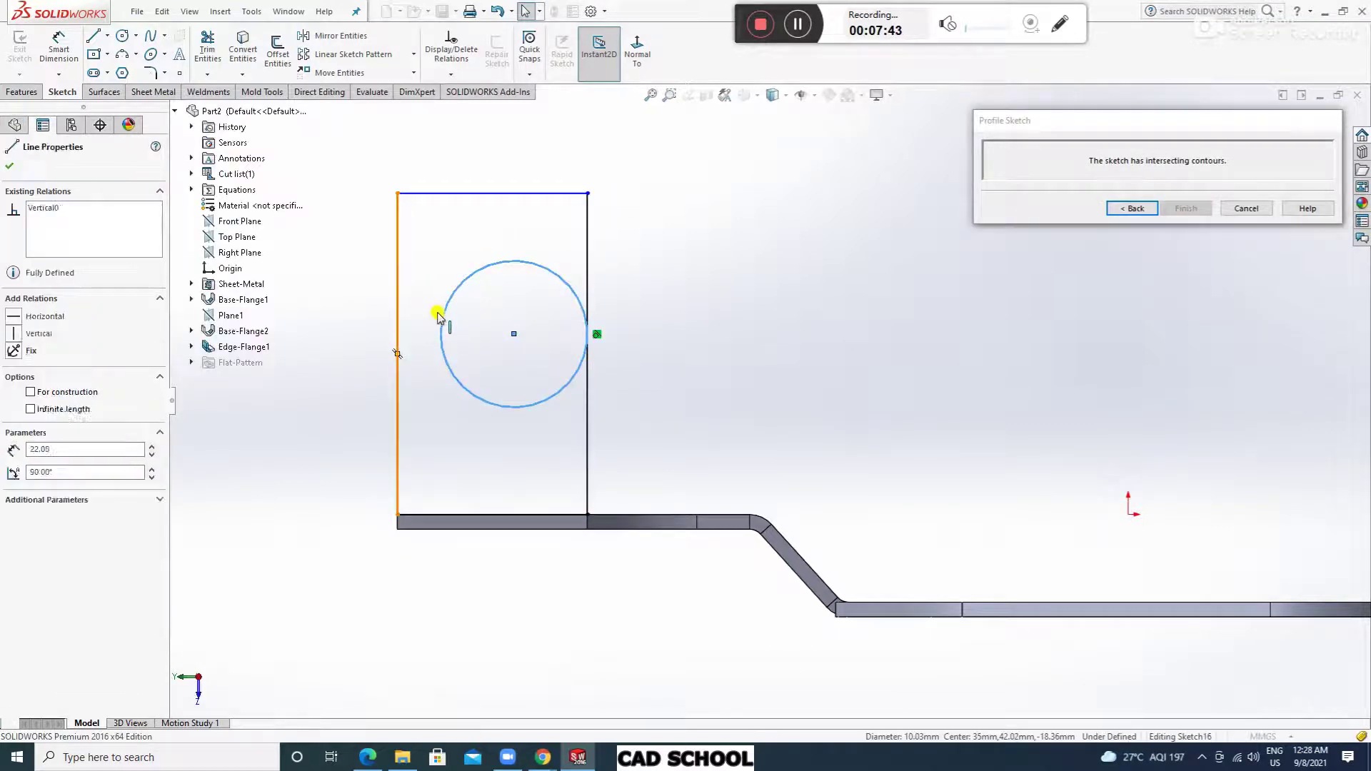
click(478, 284)
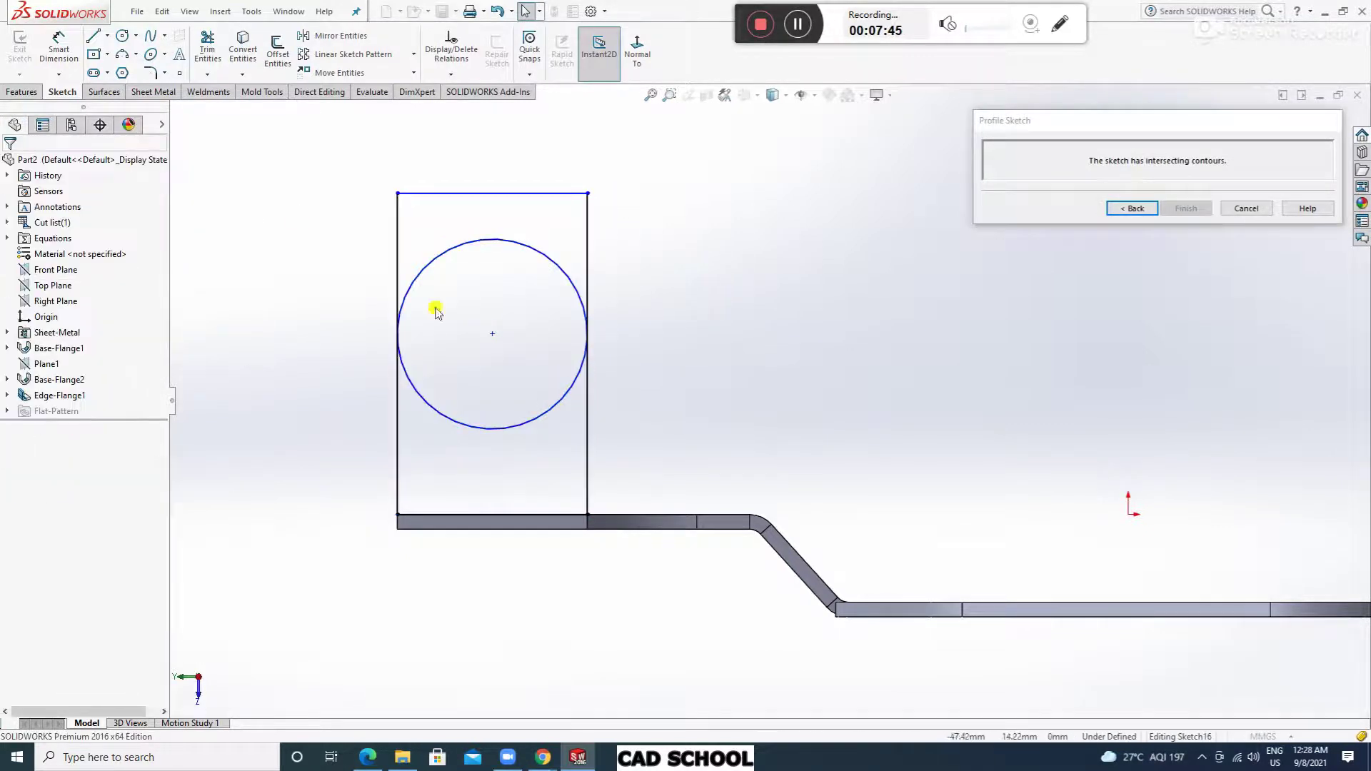
Dimension the circle's center 10 mm from the lower edge of the plate under the flange profile.
click(55, 45)
click(492, 333)
click(512, 536)
click(332, 470)
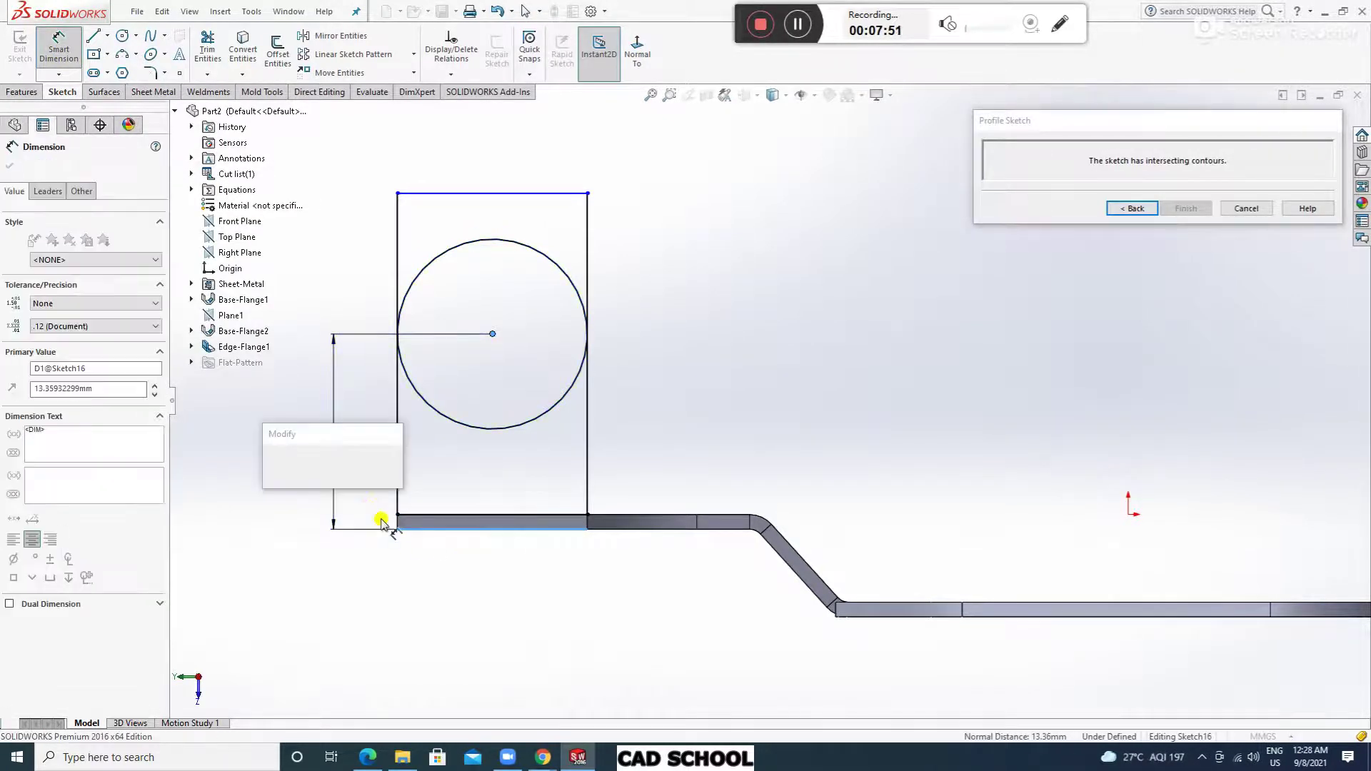
text(10)
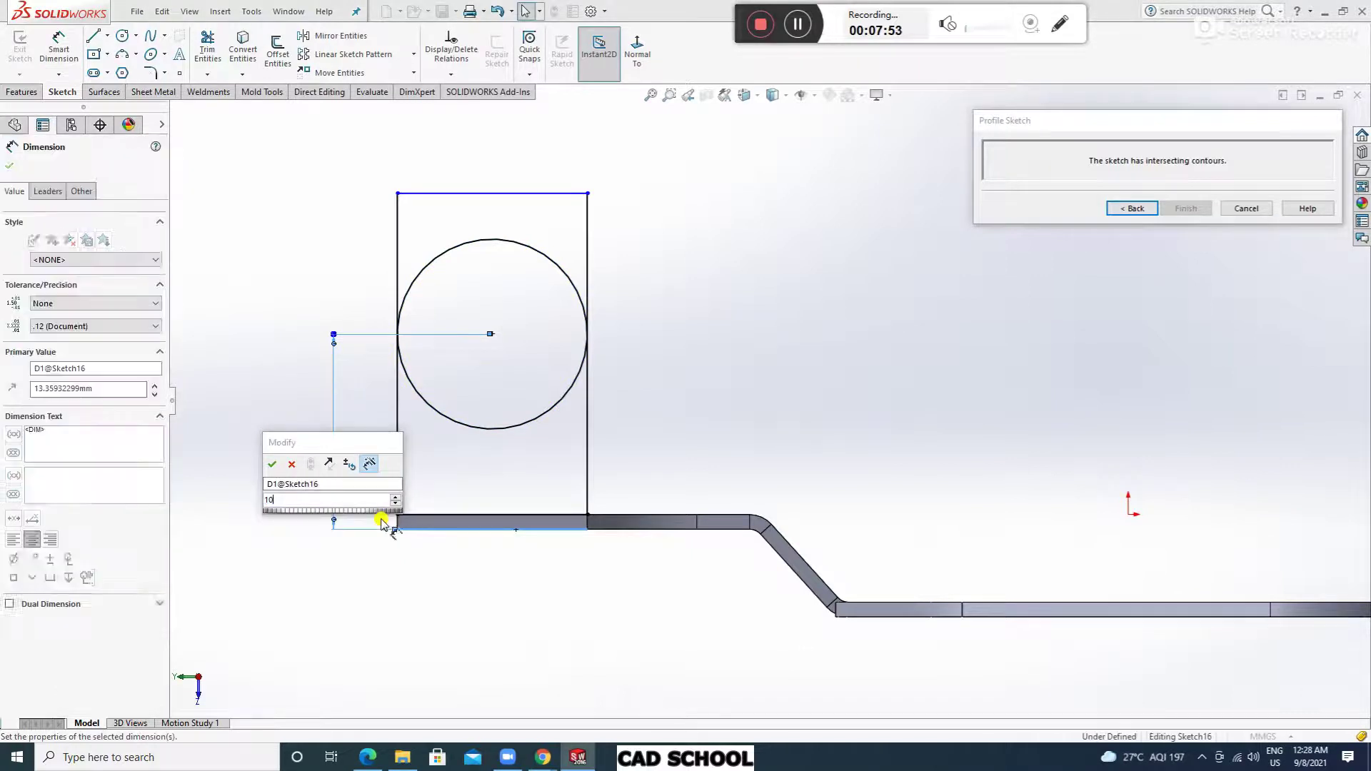
key(Return)
click(285, 297)
Trim the rectangle's upper portion and the circle's lower arc to leave a round-topped profile, and finish the edge flange.
click(205, 62)
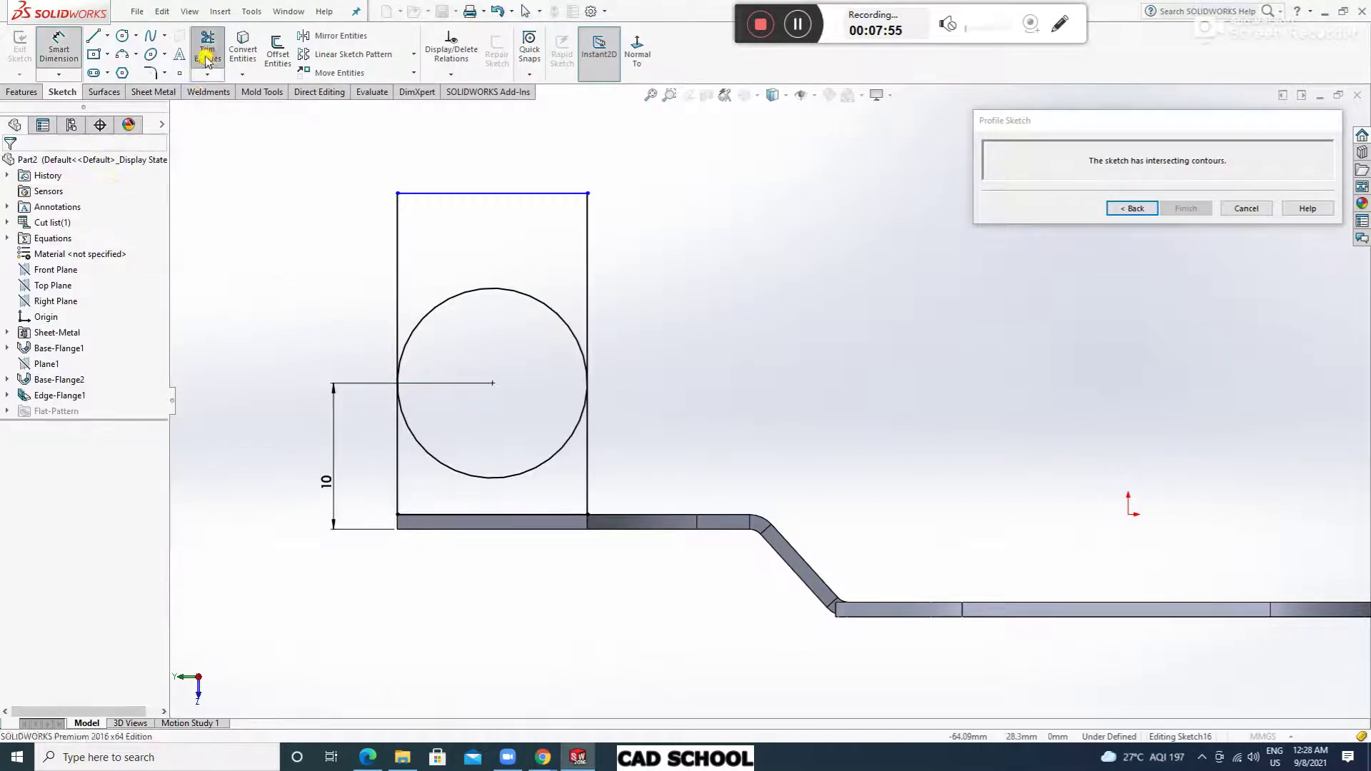
mouse_move(331, 282)
mouse_down()
mouse_move(520, 190)
mouse_move(643, 300)
mouse_up()
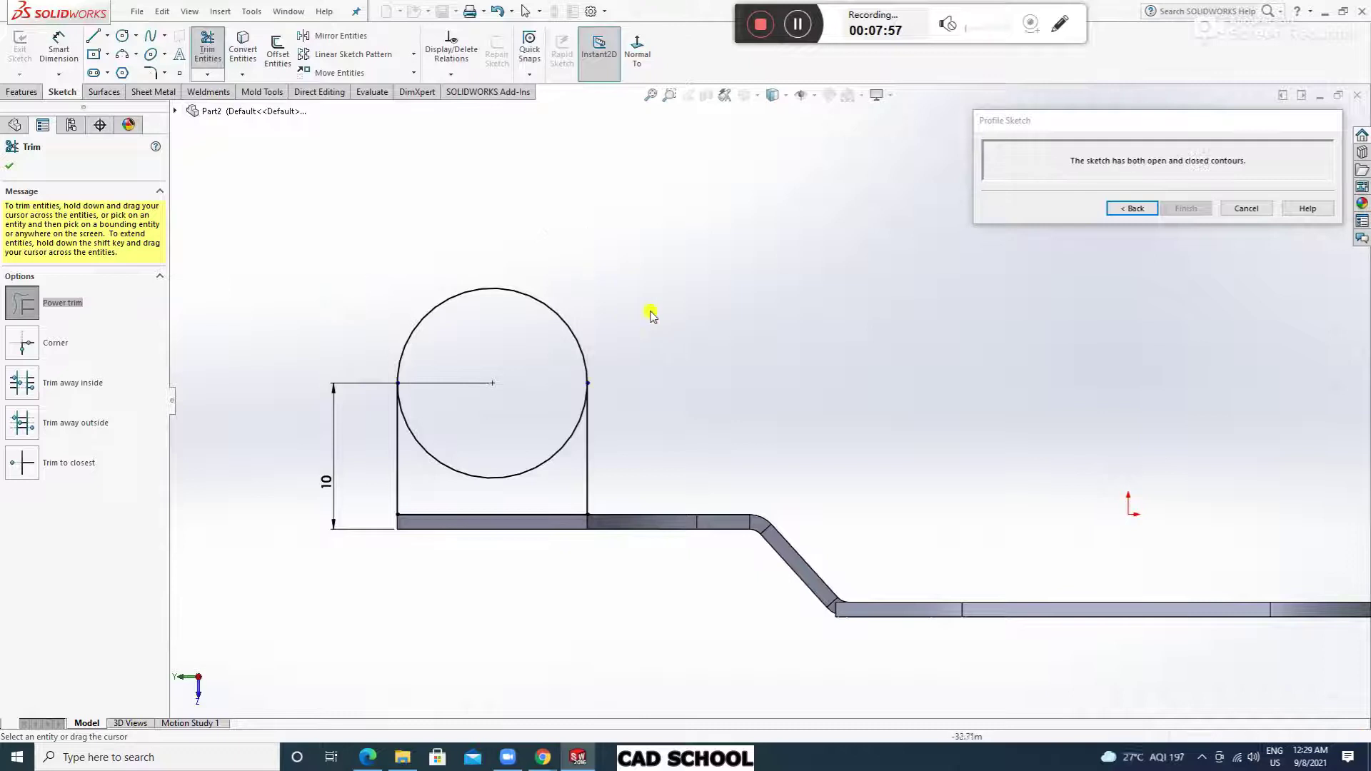
drag(533, 493, 514, 401)
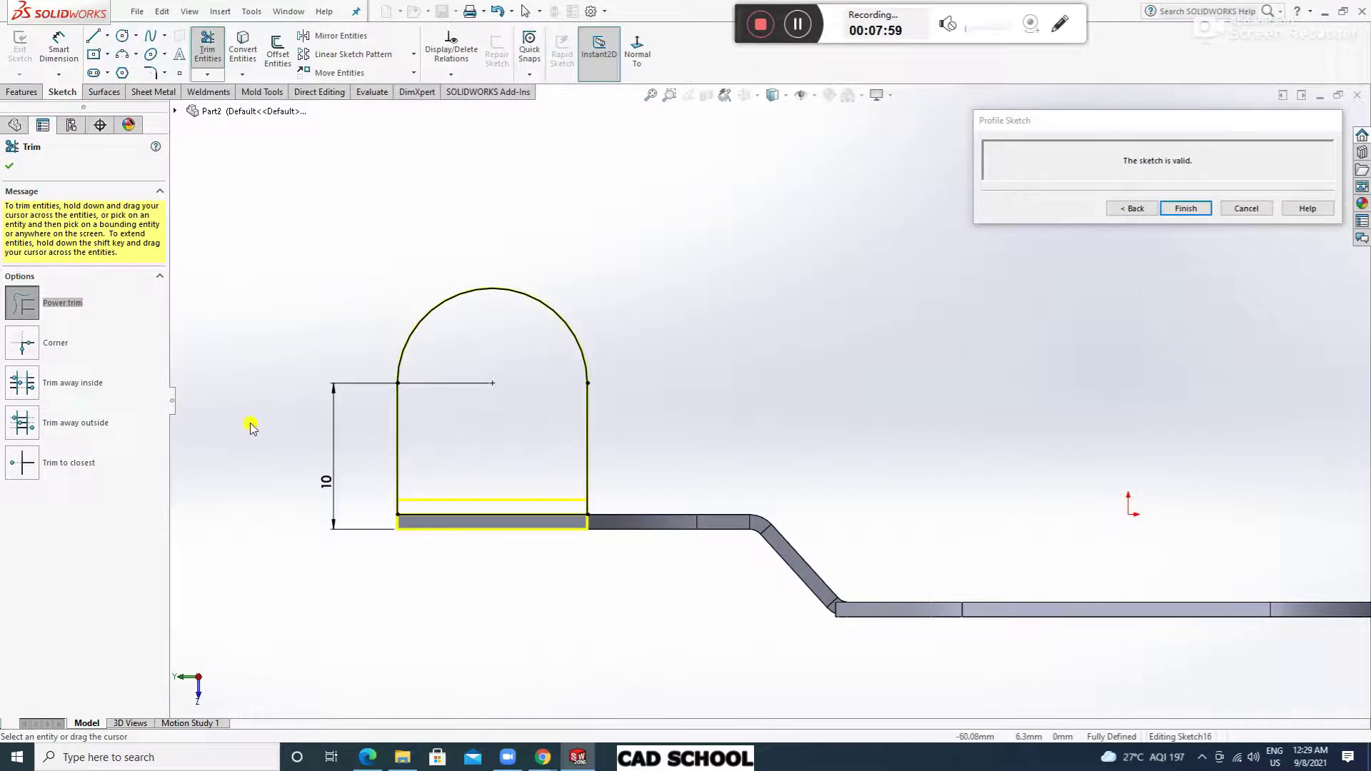
click(9, 166)
click(1161, 210)
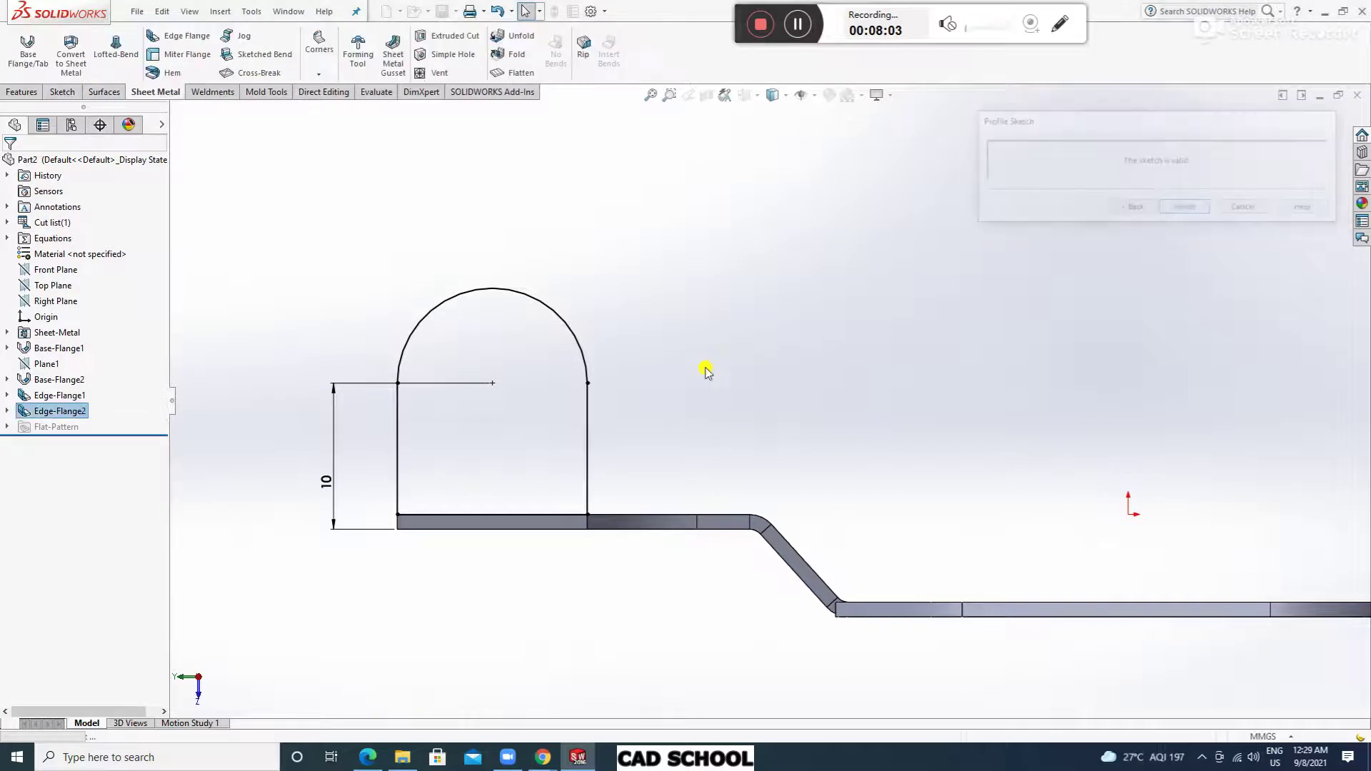
Edit the new edge flange's profile sketch to add a 6.5 mm diameter circle concentric with its rounded end.
middle_drag(743, 240, 695, 235)
click(237, 463)
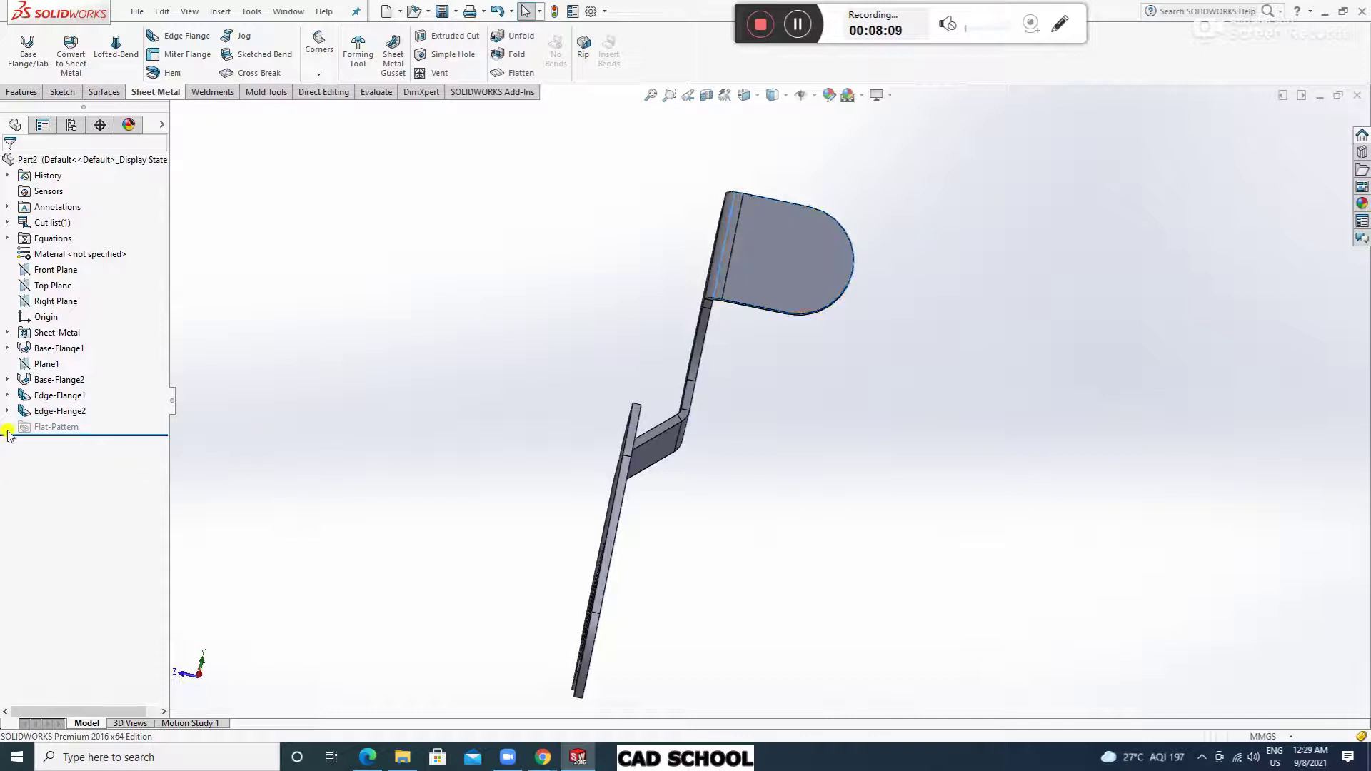
click(6, 410)
click(67, 426)
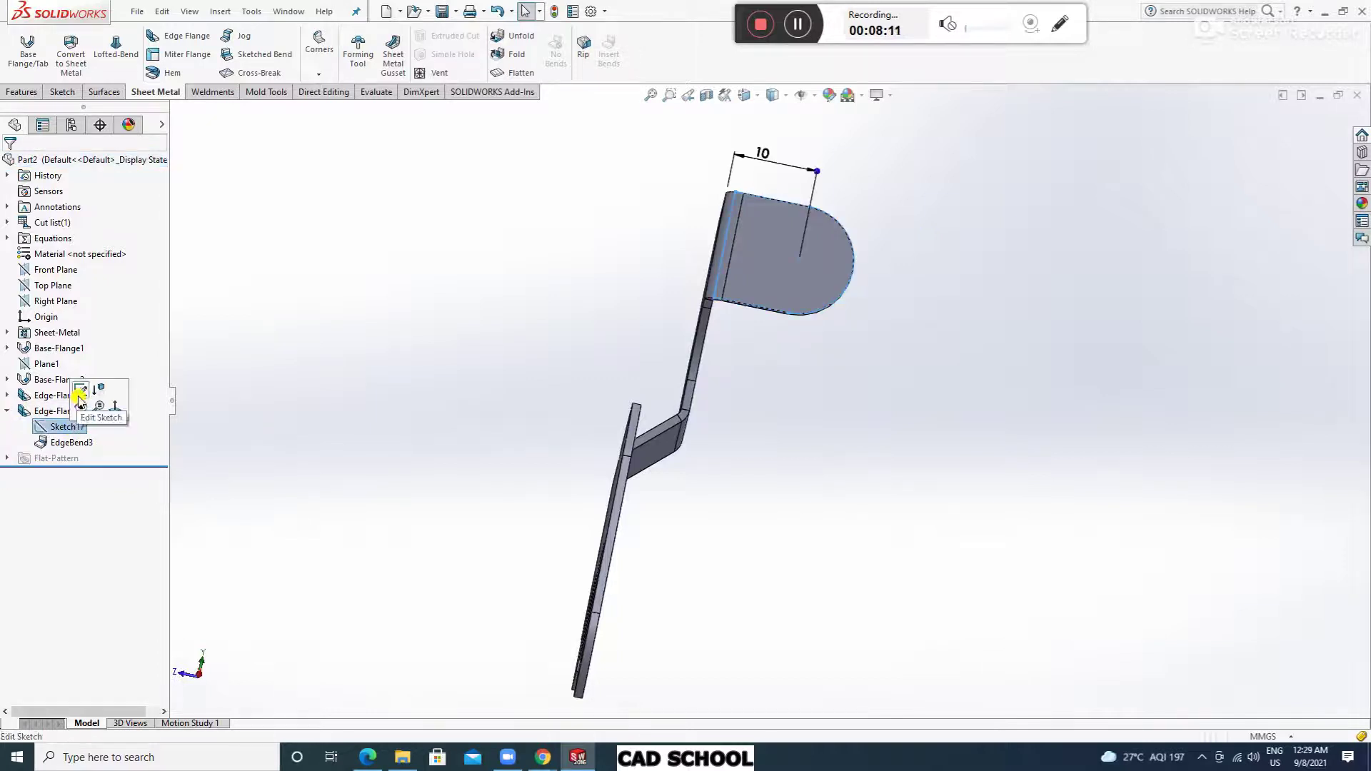
click(84, 400)
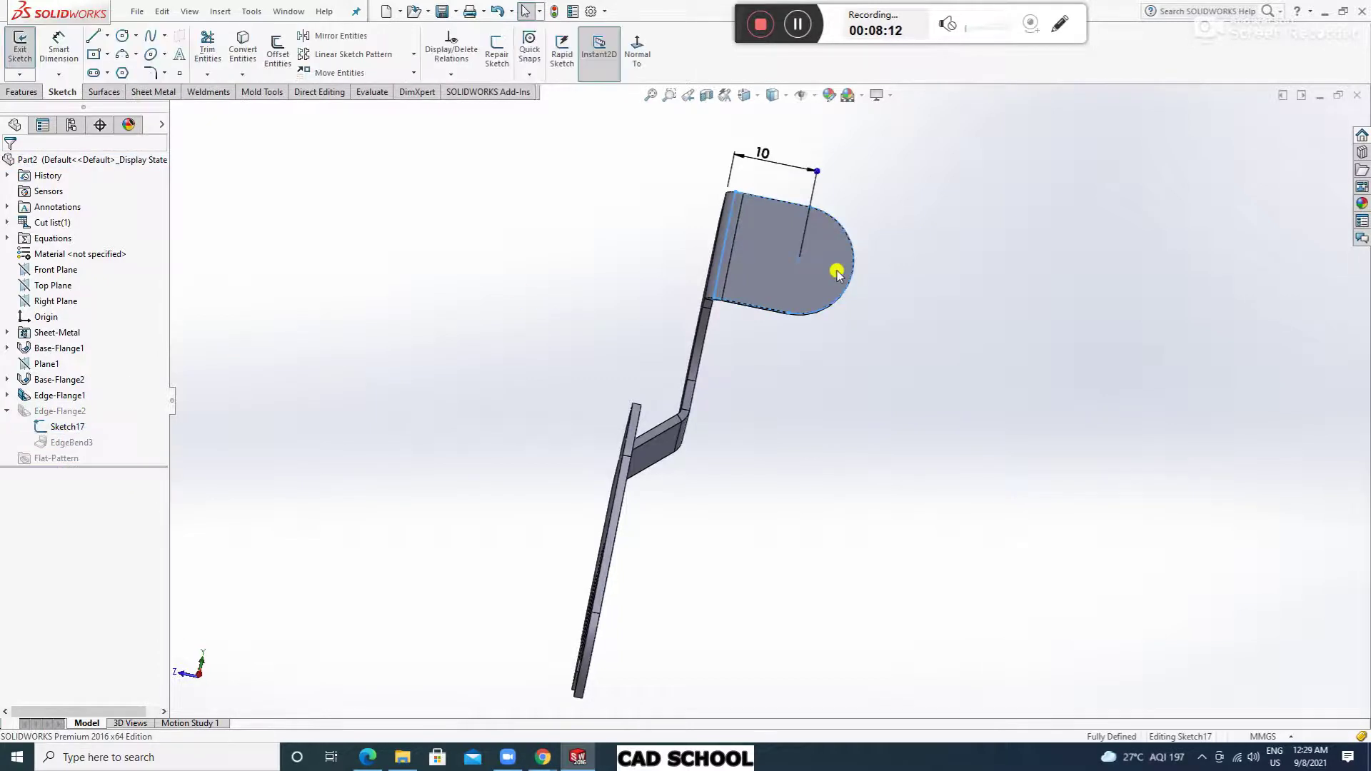
click(633, 63)
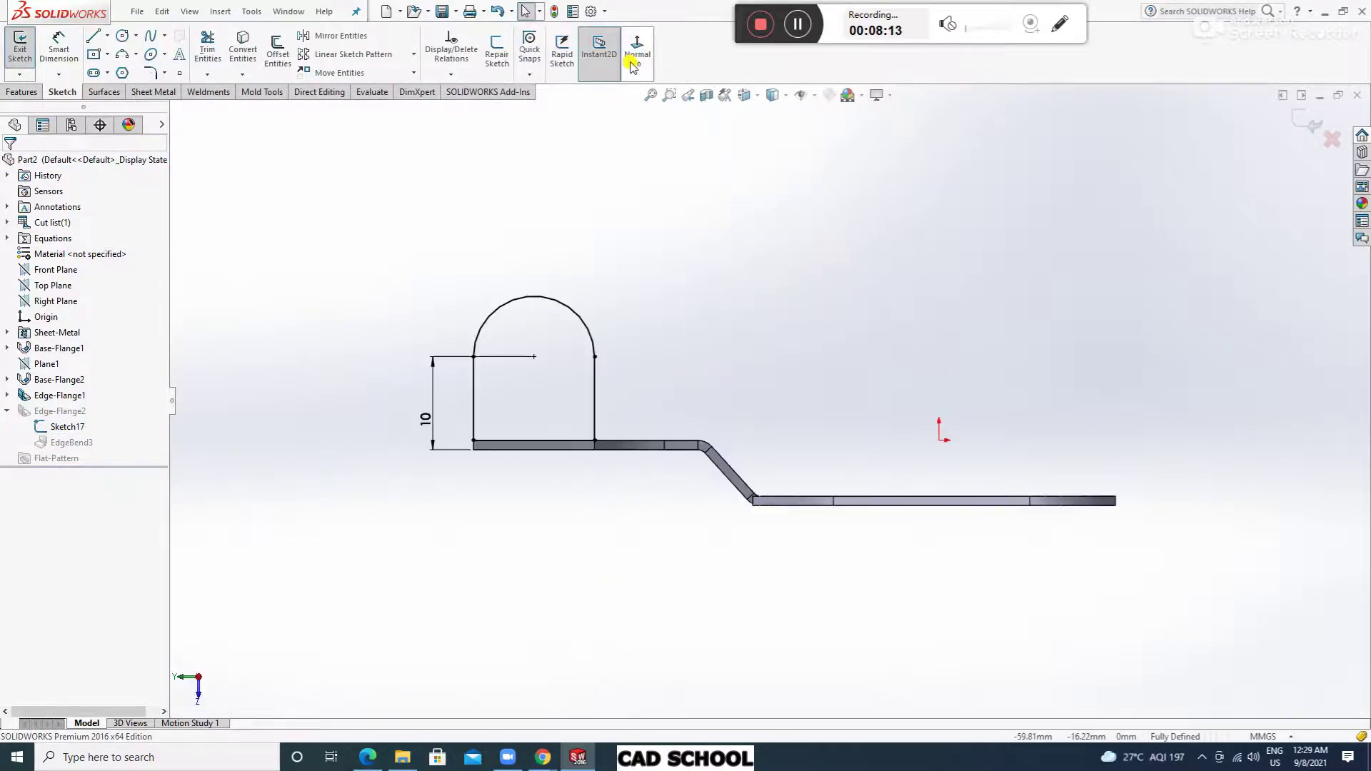
click(533, 356)
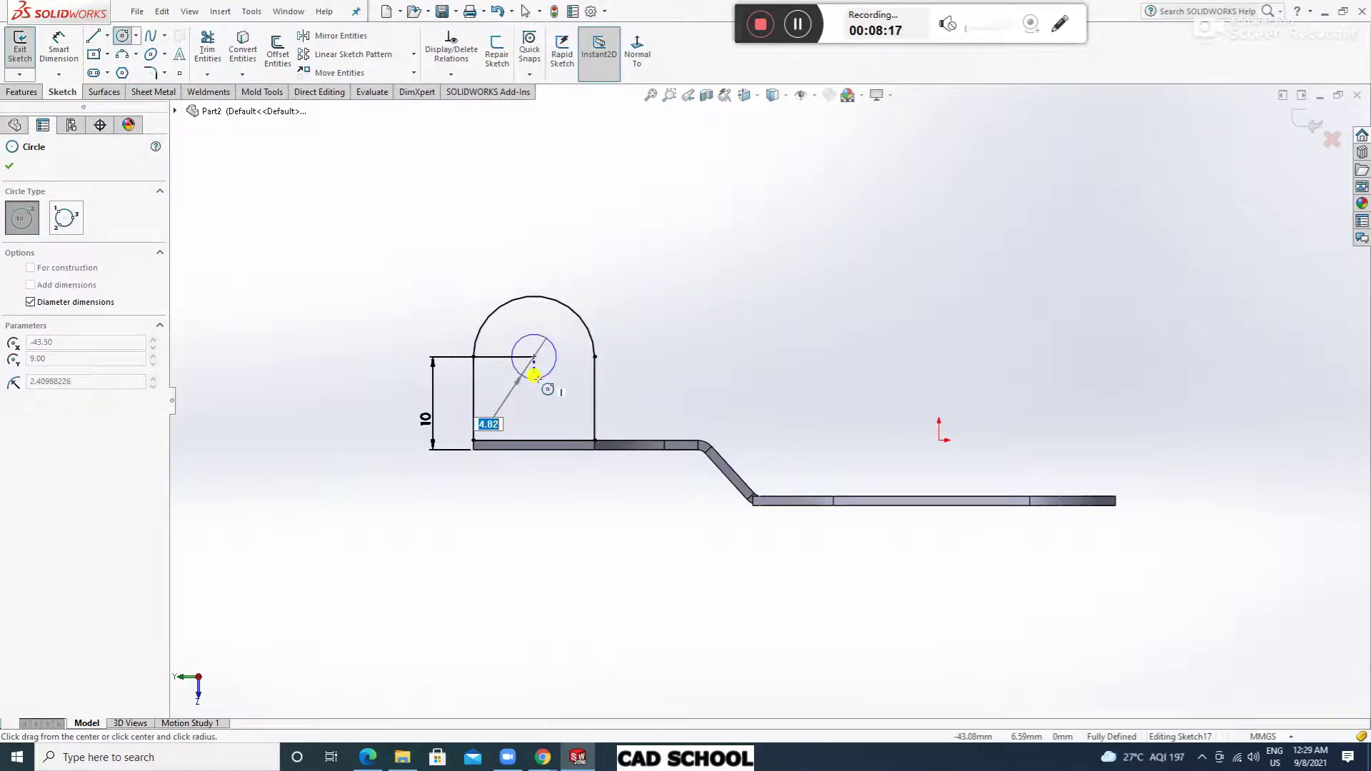
key(Return)
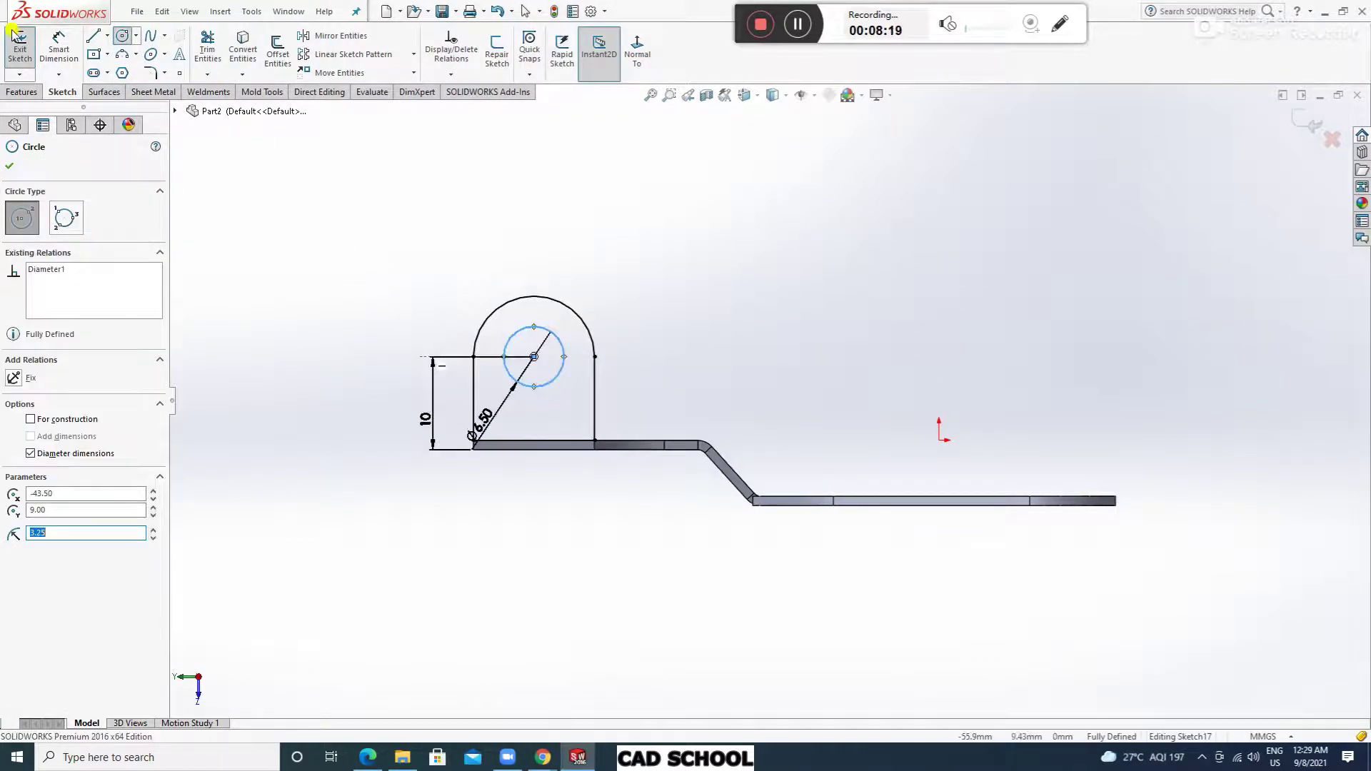
click(16, 51)
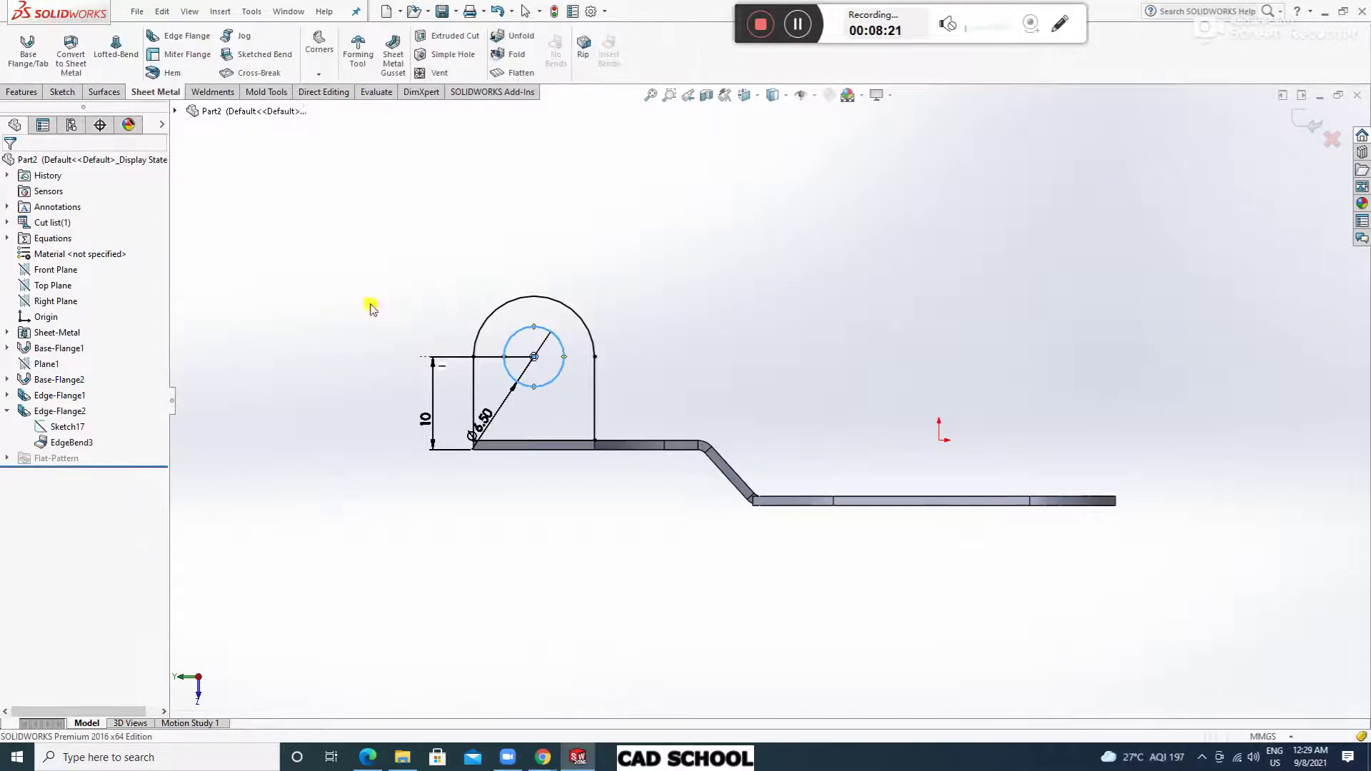
Edit Base-Flange1's sketch to add a 6.5 mm diameter circle at the center of the angled arm's rounded end.
middle_drag(541, 370, 660, 289)
middle_drag(986, 308, 988, 419)
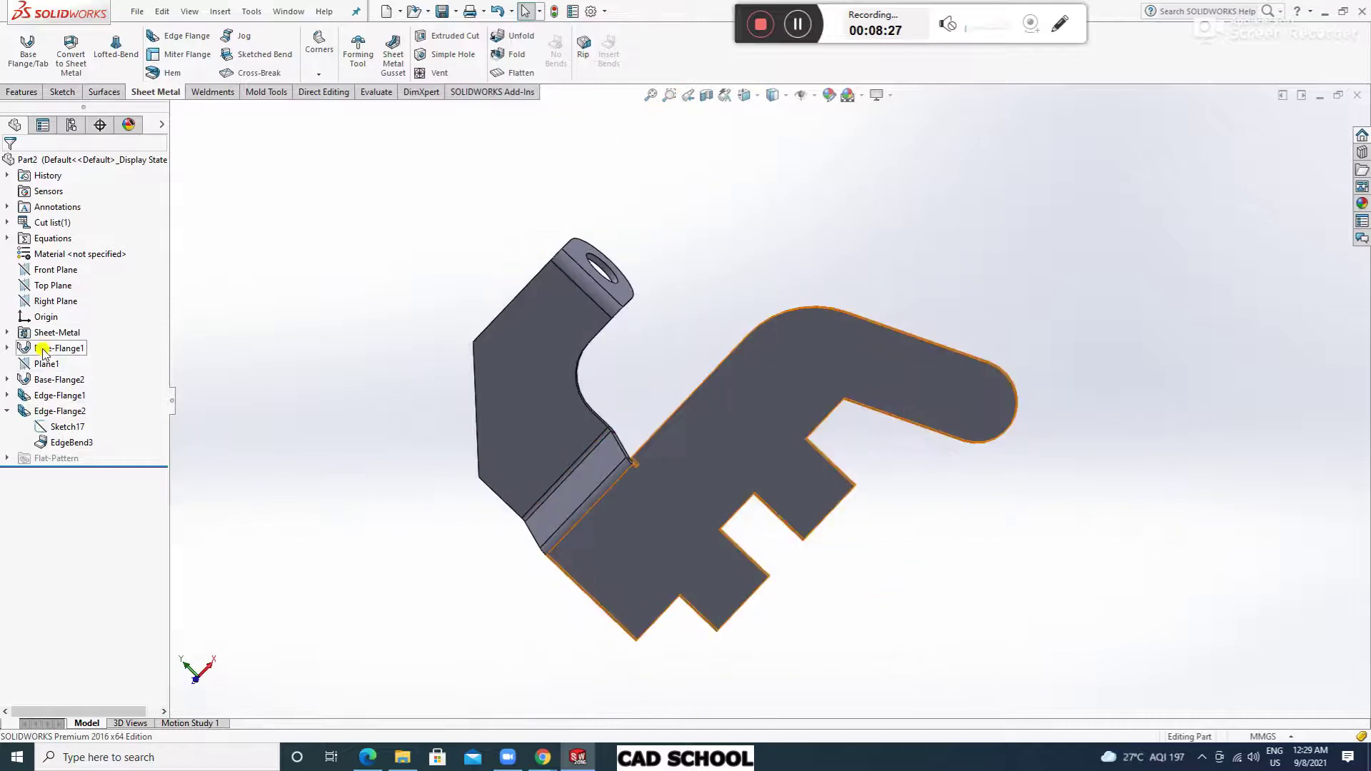
click(6, 348)
click(62, 364)
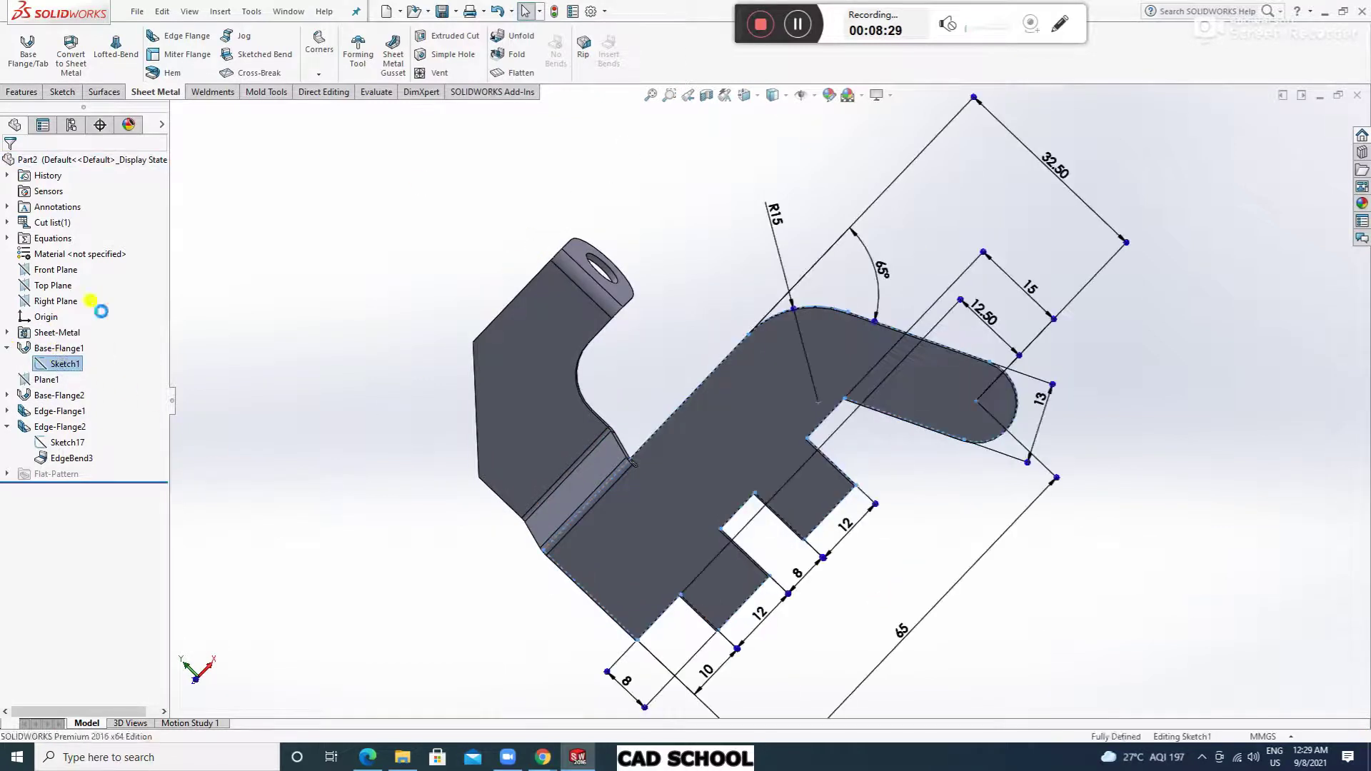
click(64, 324)
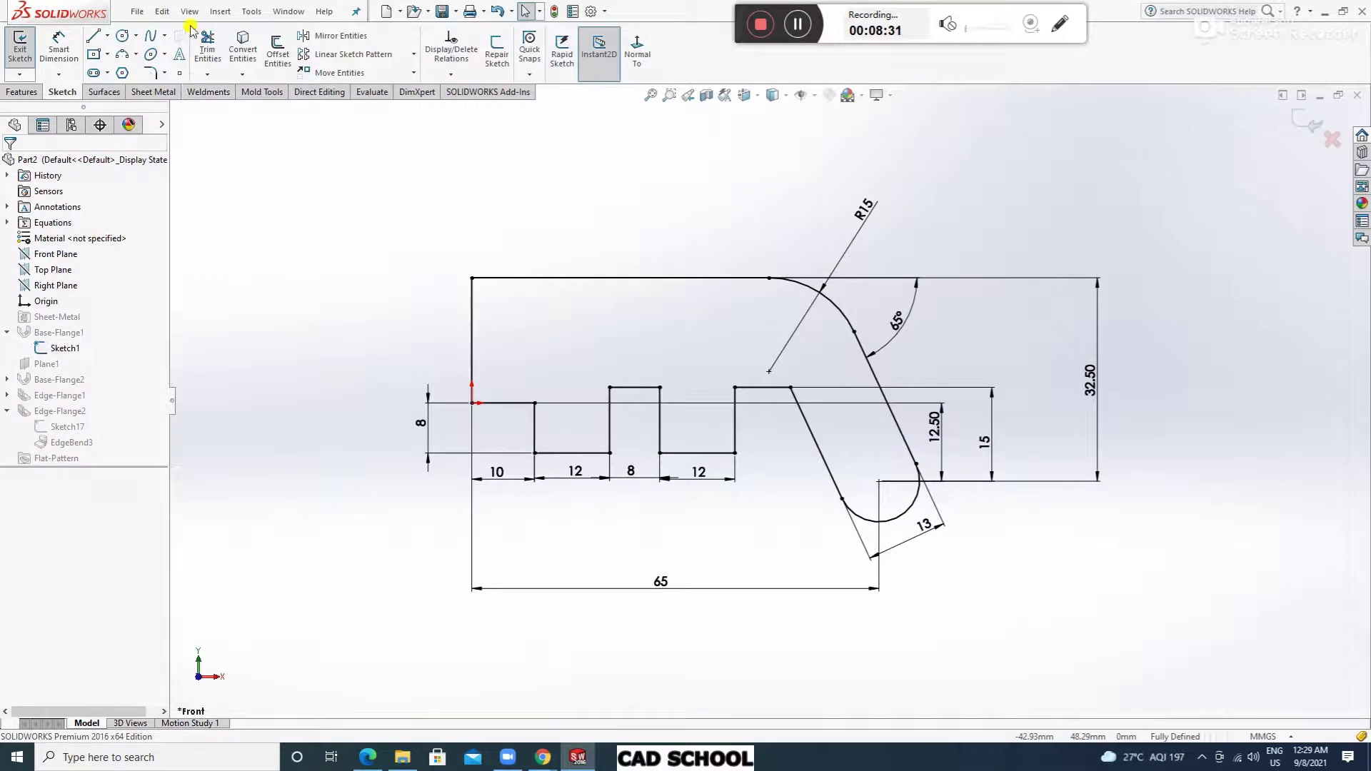
click(878, 481)
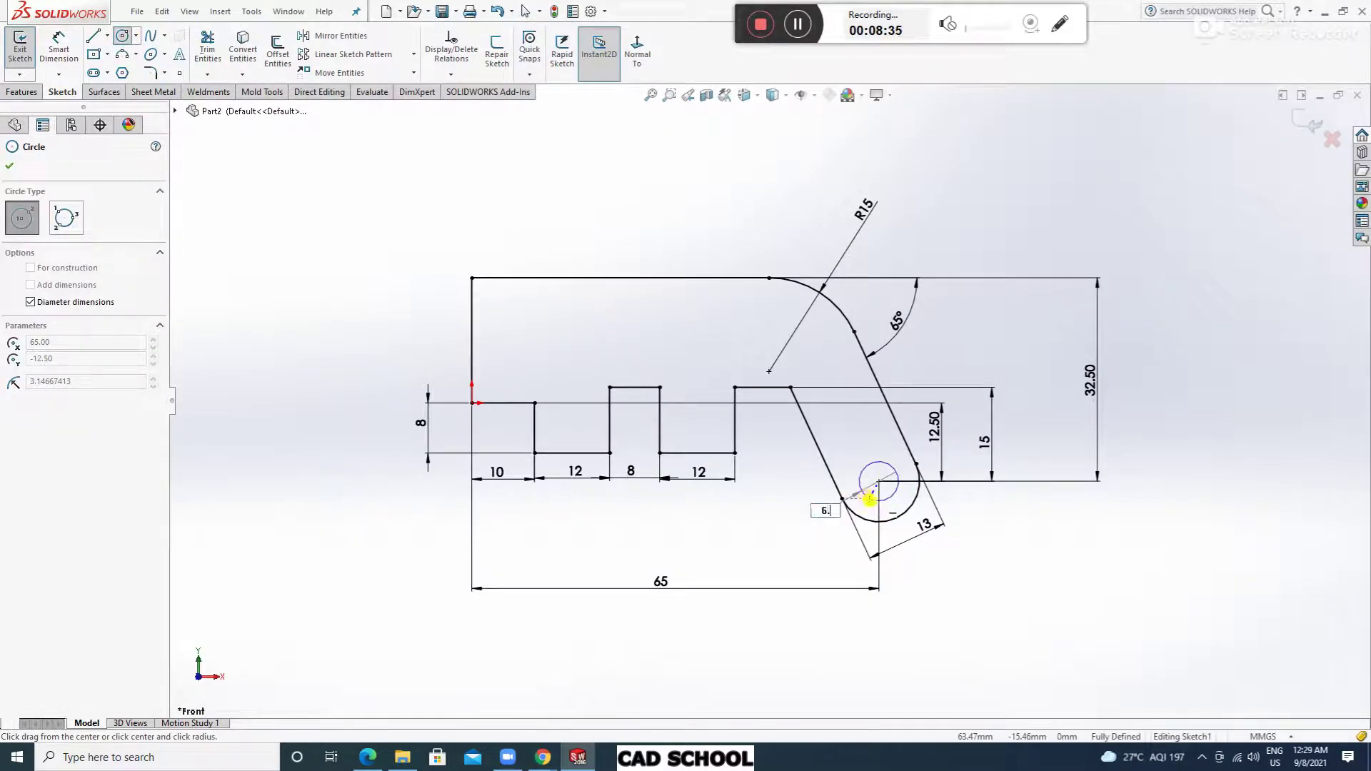
key(Return)
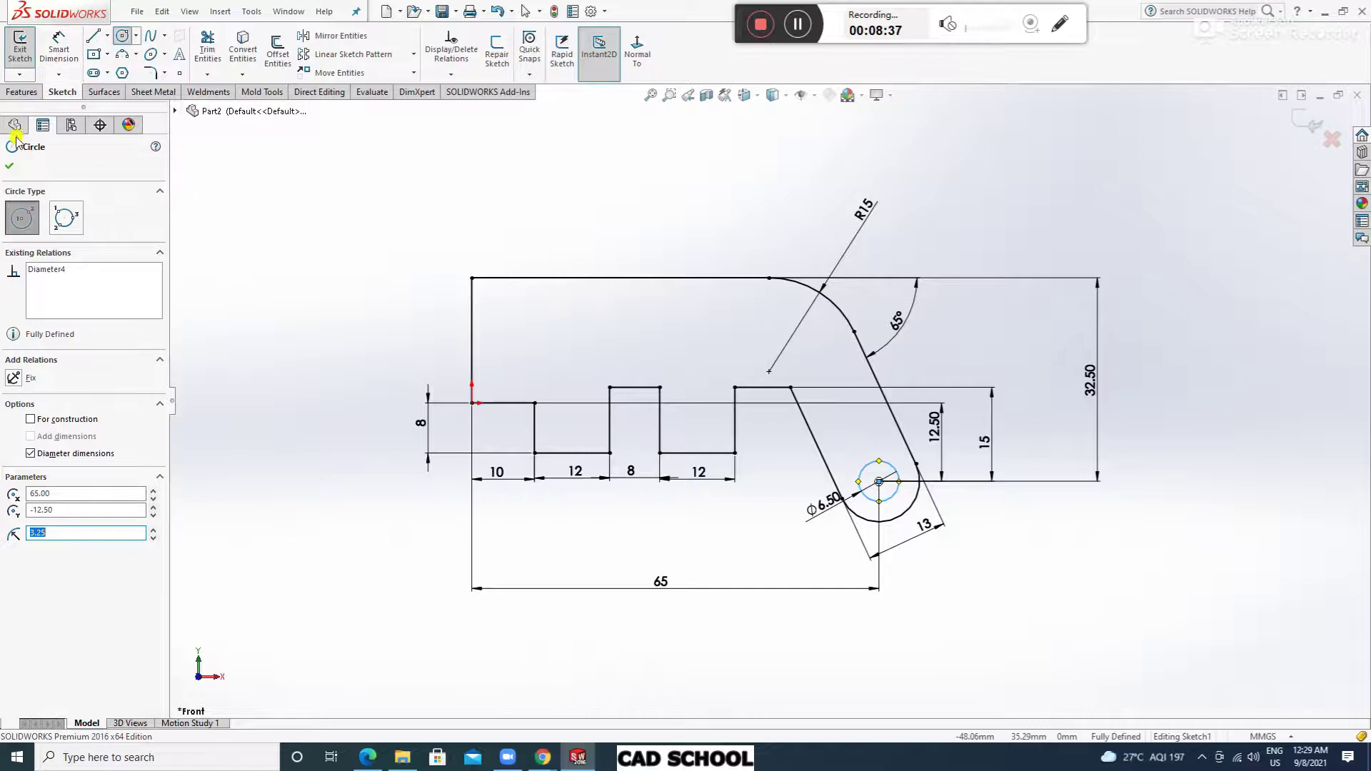
key(Escape)
click(21, 52)
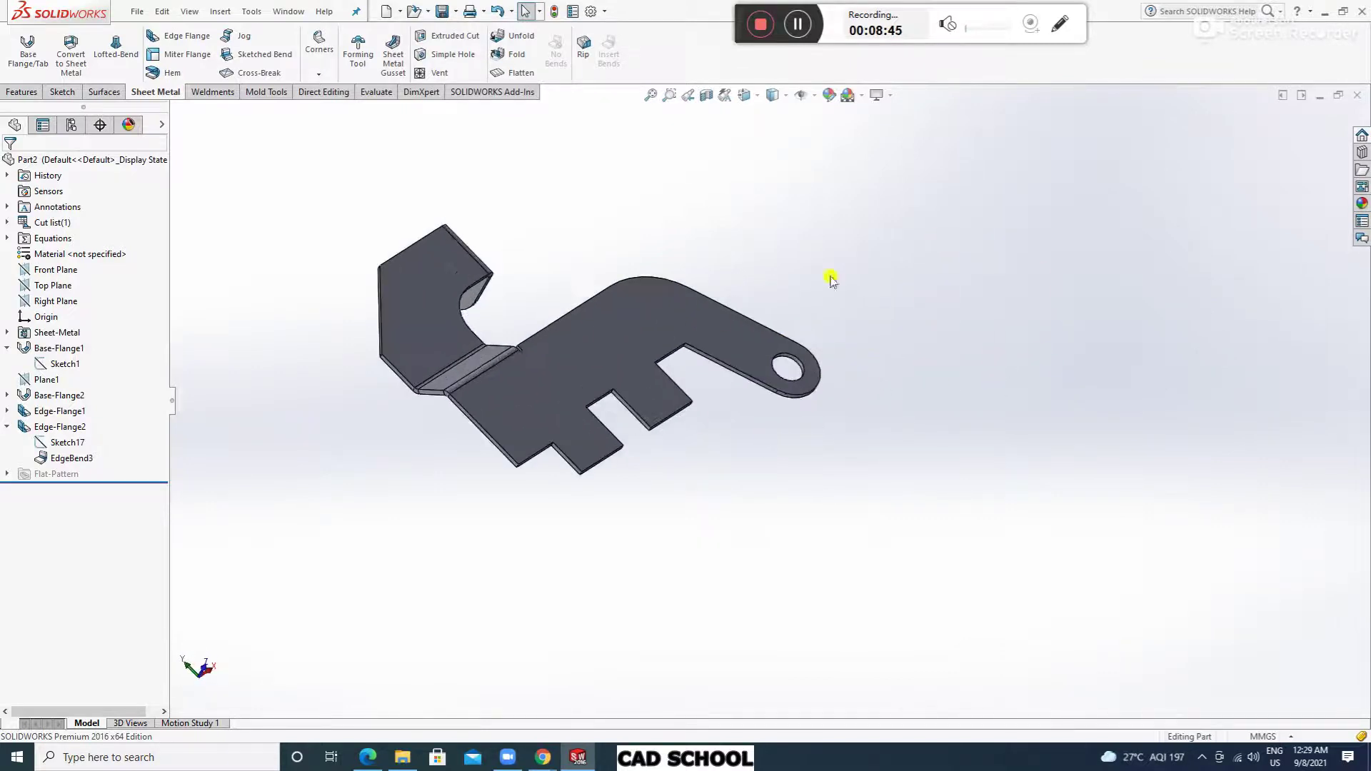
Start a sketch on Base-Flange1's face and draw a horizontal line about 16 mm long across the tab nearest the origin.
middle_drag(915, 379, 485, 457)
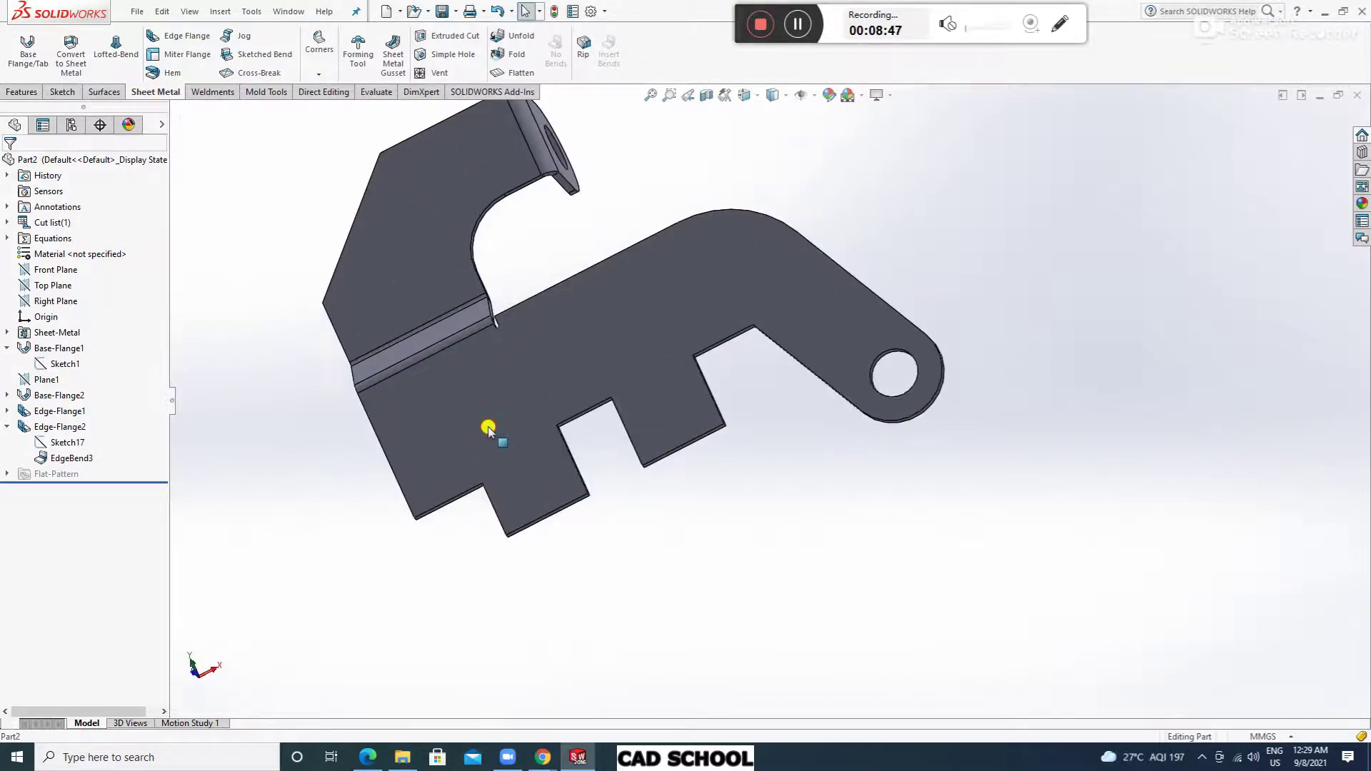
click(490, 450)
click(532, 391)
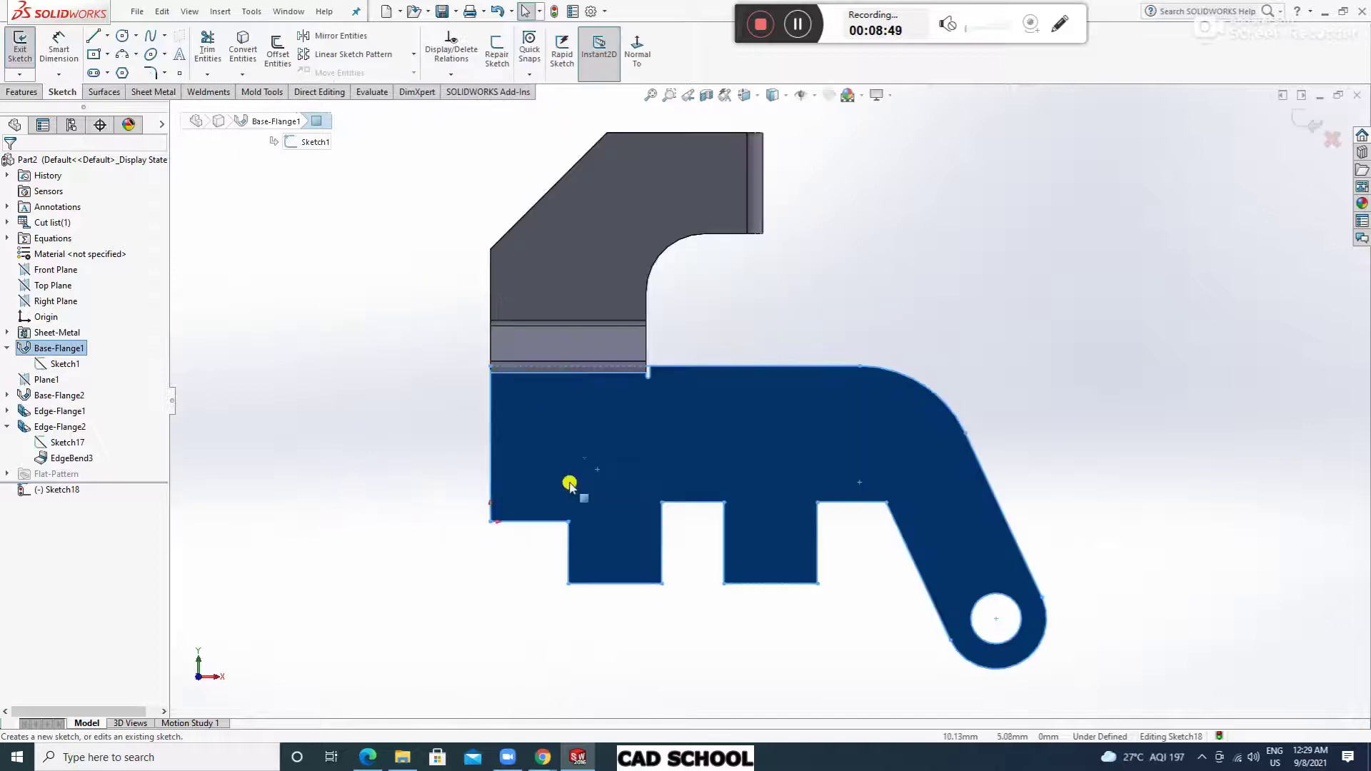
click(267, 461)
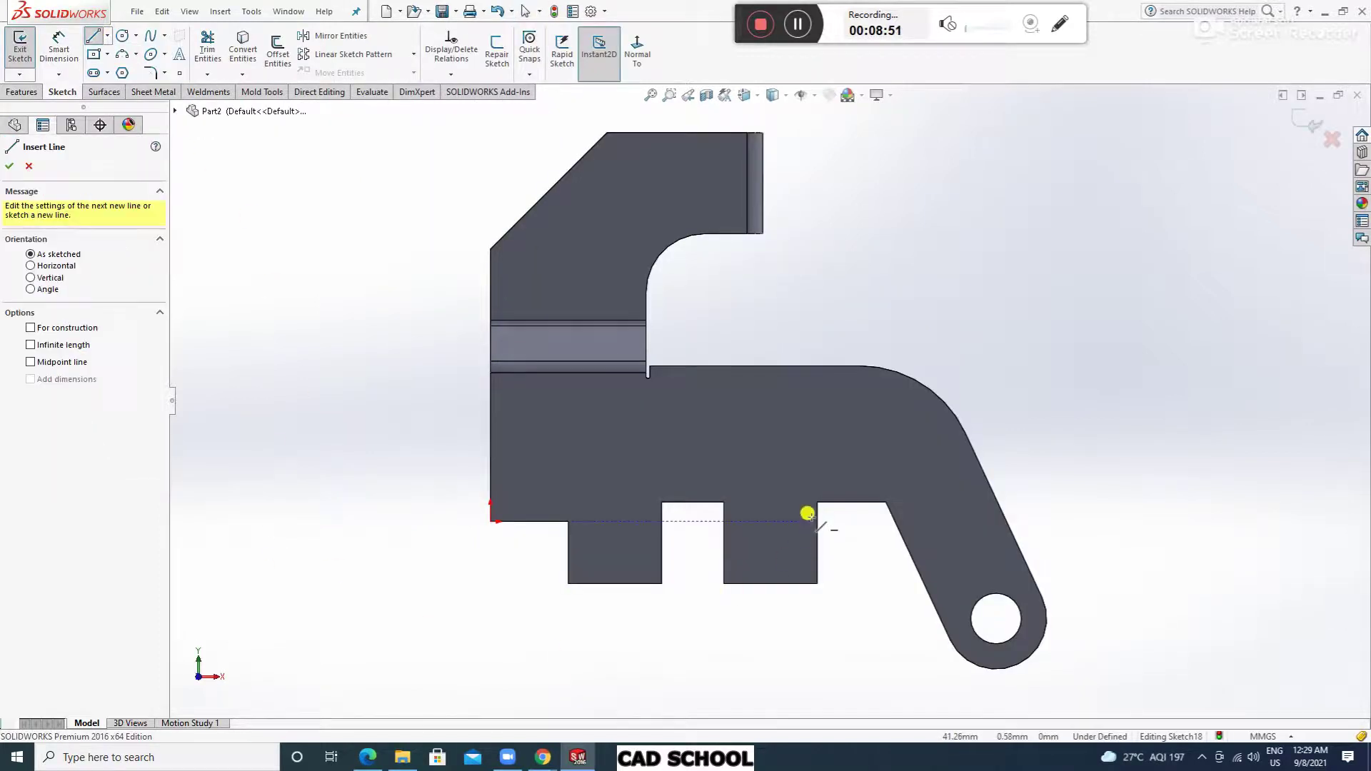
scroll(820, 540, down, 2)
click(423, 565)
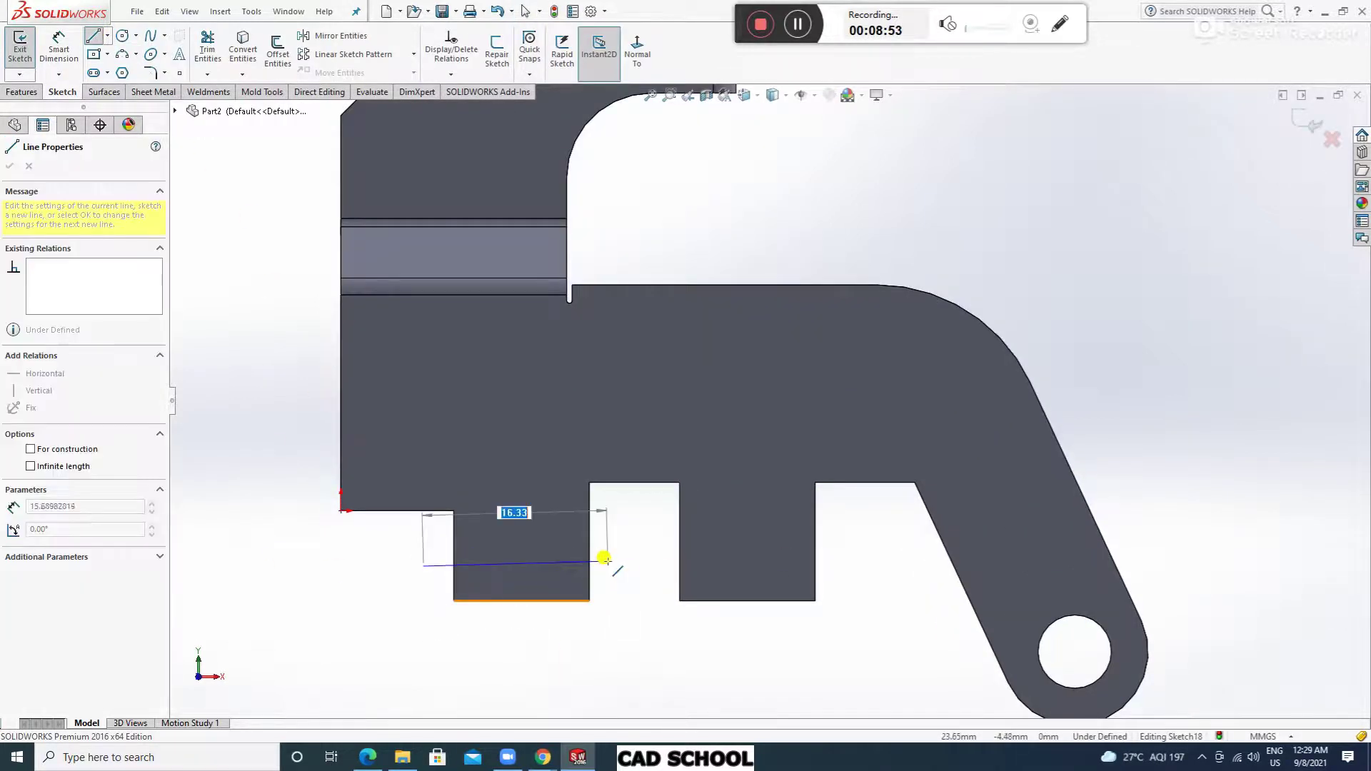
click(606, 564)
right_click(613, 534)
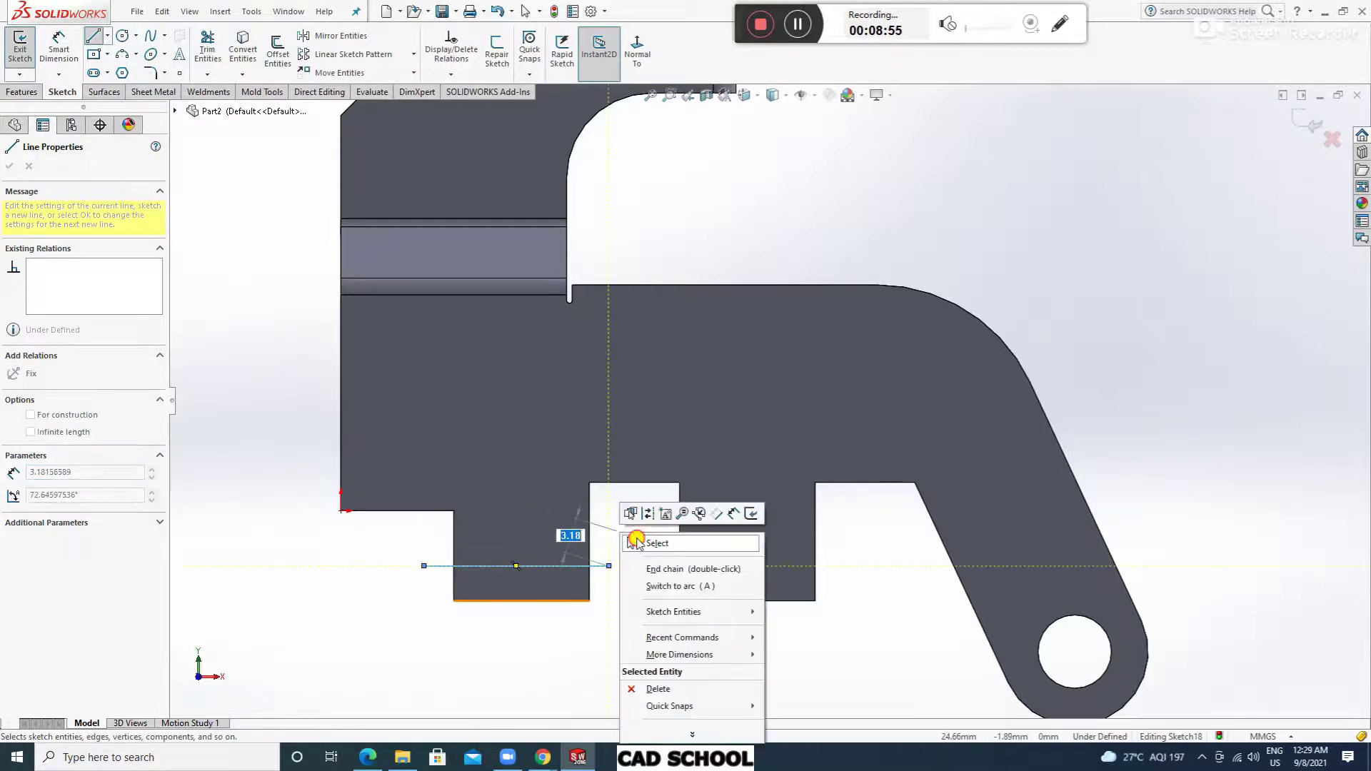
click(637, 541)
Dimension the line 5 mm from the tab's lower edge.
click(60, 52)
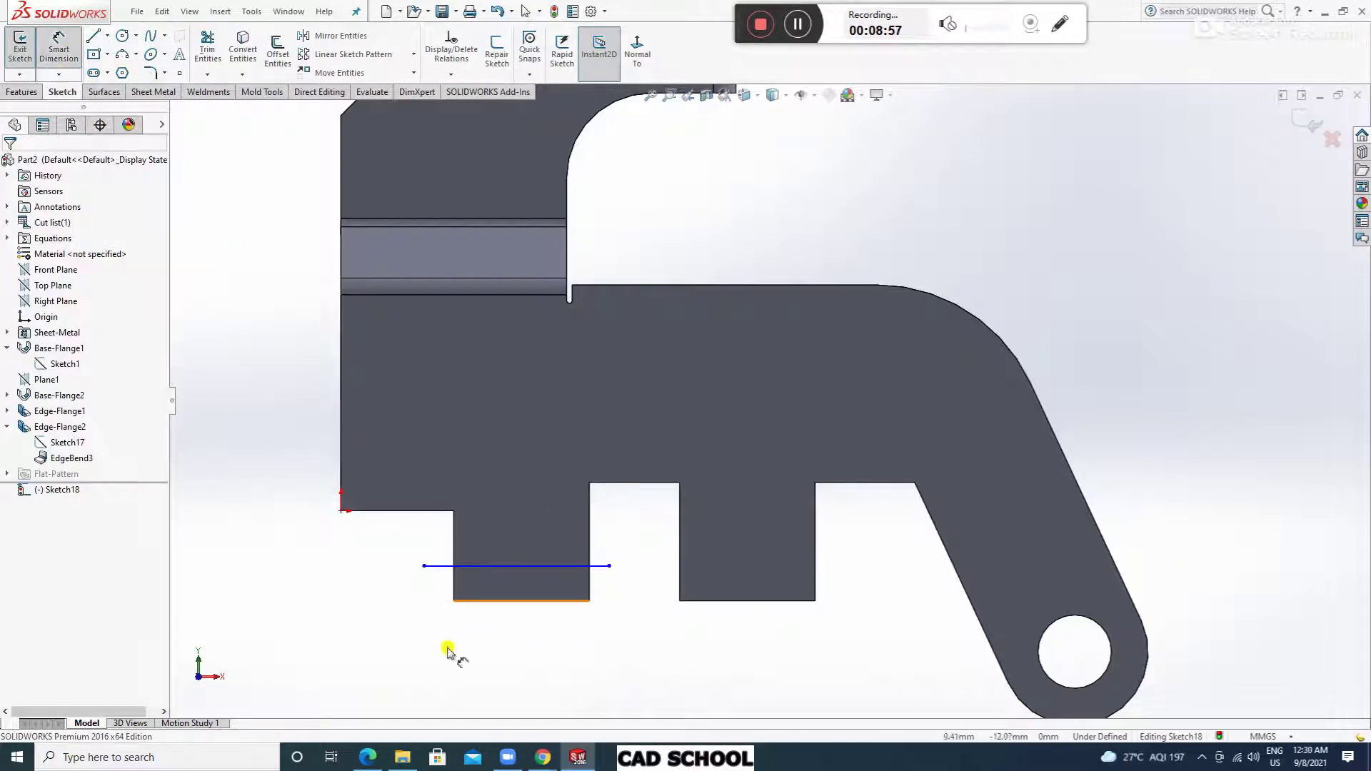
click(502, 568)
click(518, 601)
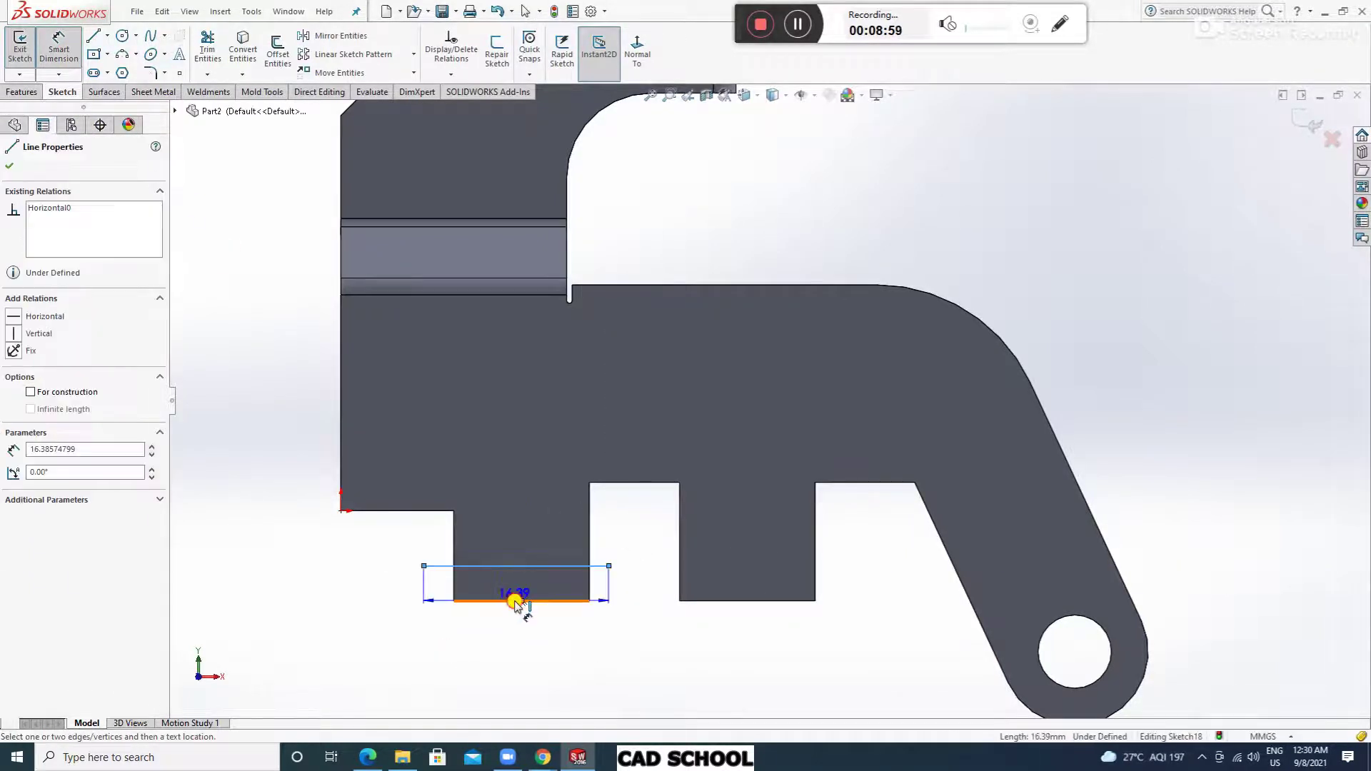
click(424, 620)
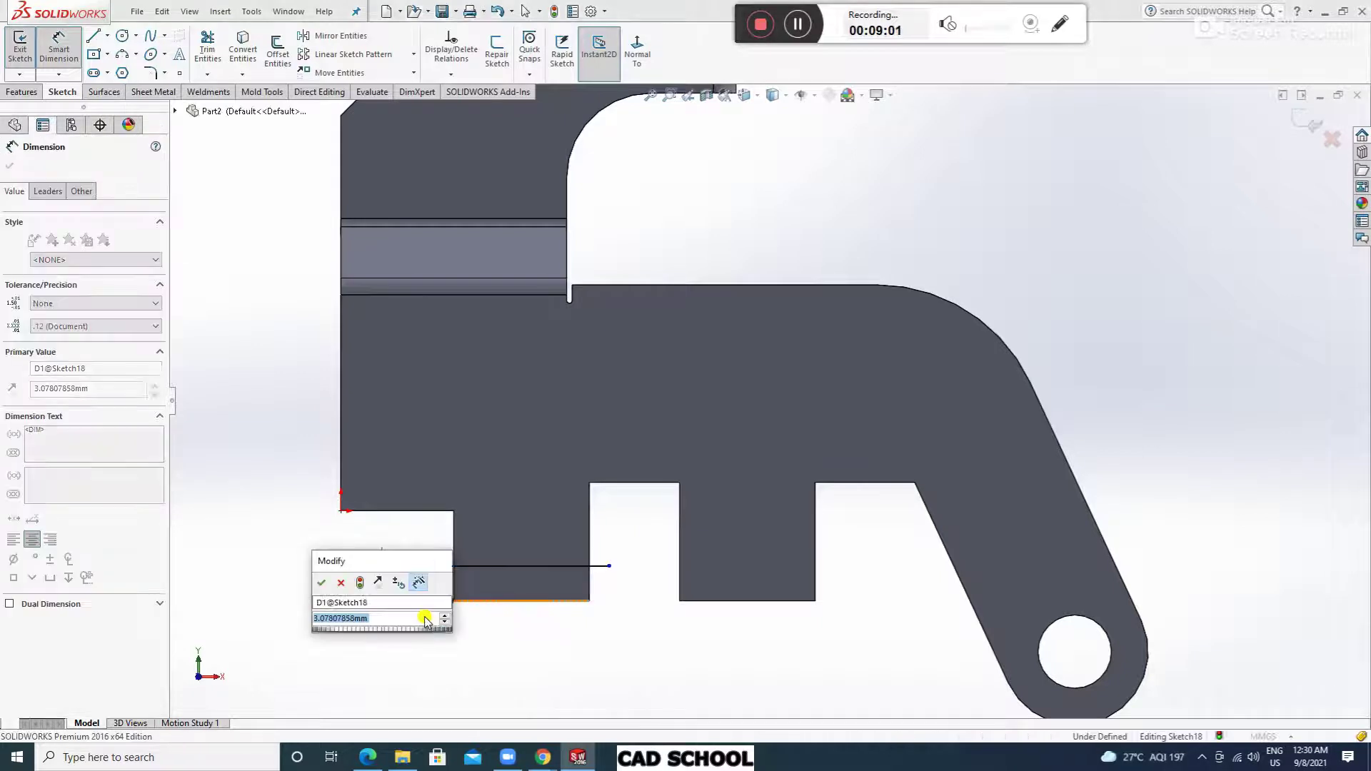
key(Return)
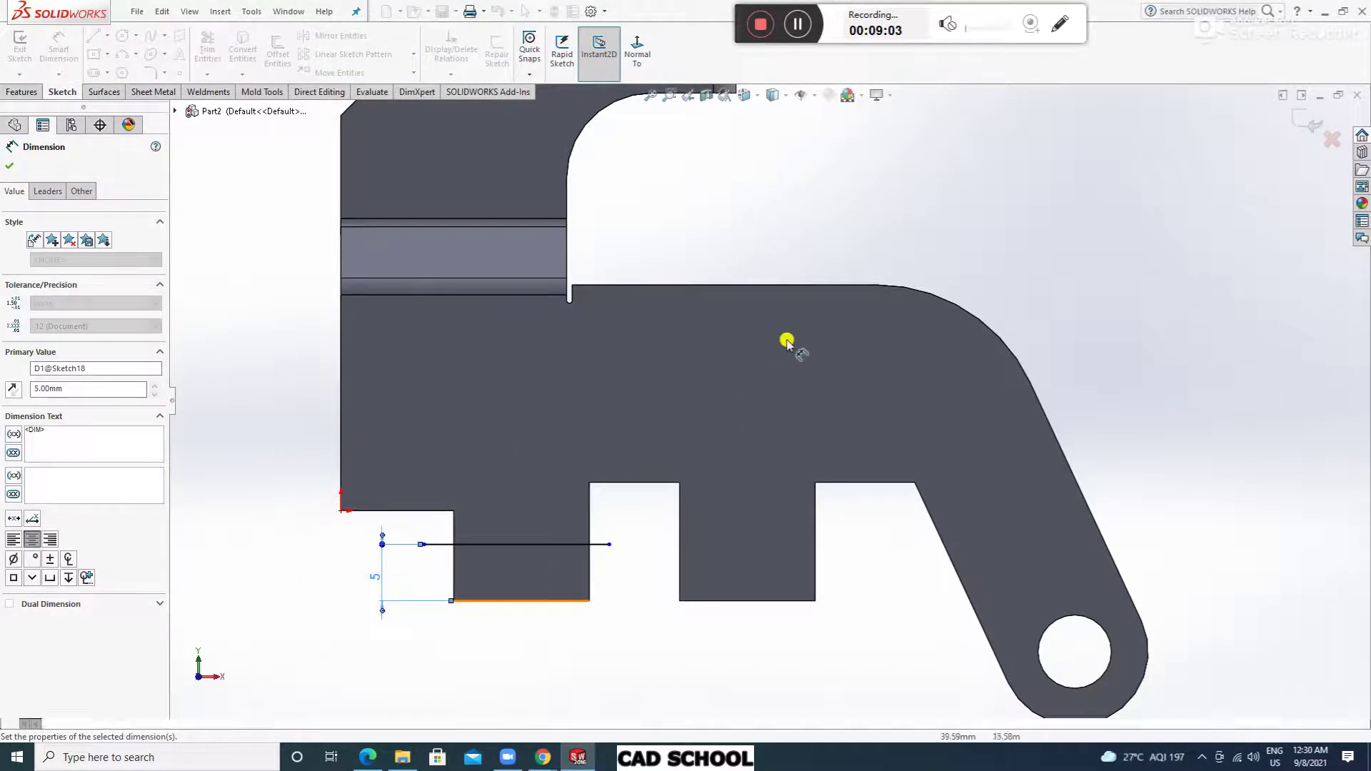
click(780, 230)
click(58, 46)
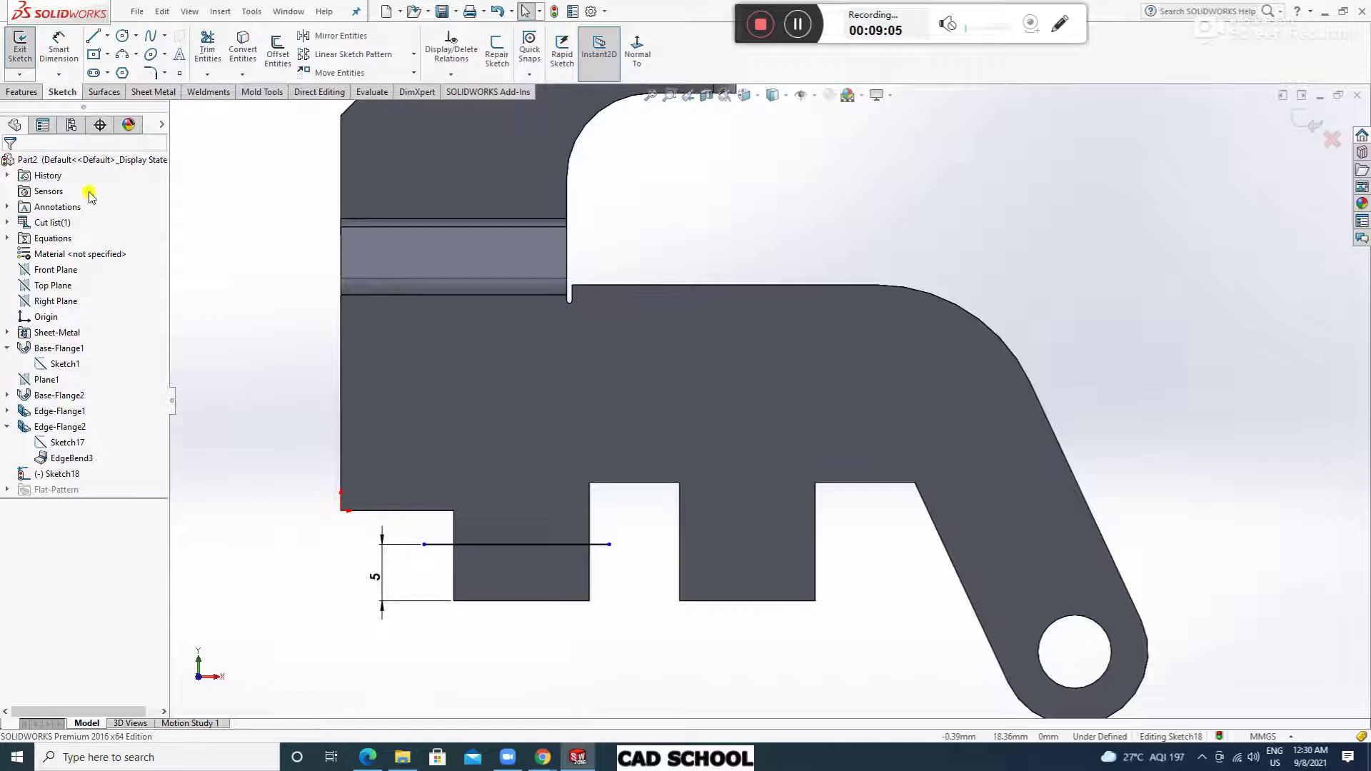
Start a Jog from the line on the tab nearest the origin, with Base-Flange1's face fixed and a 5 mm offset.
click(153, 87)
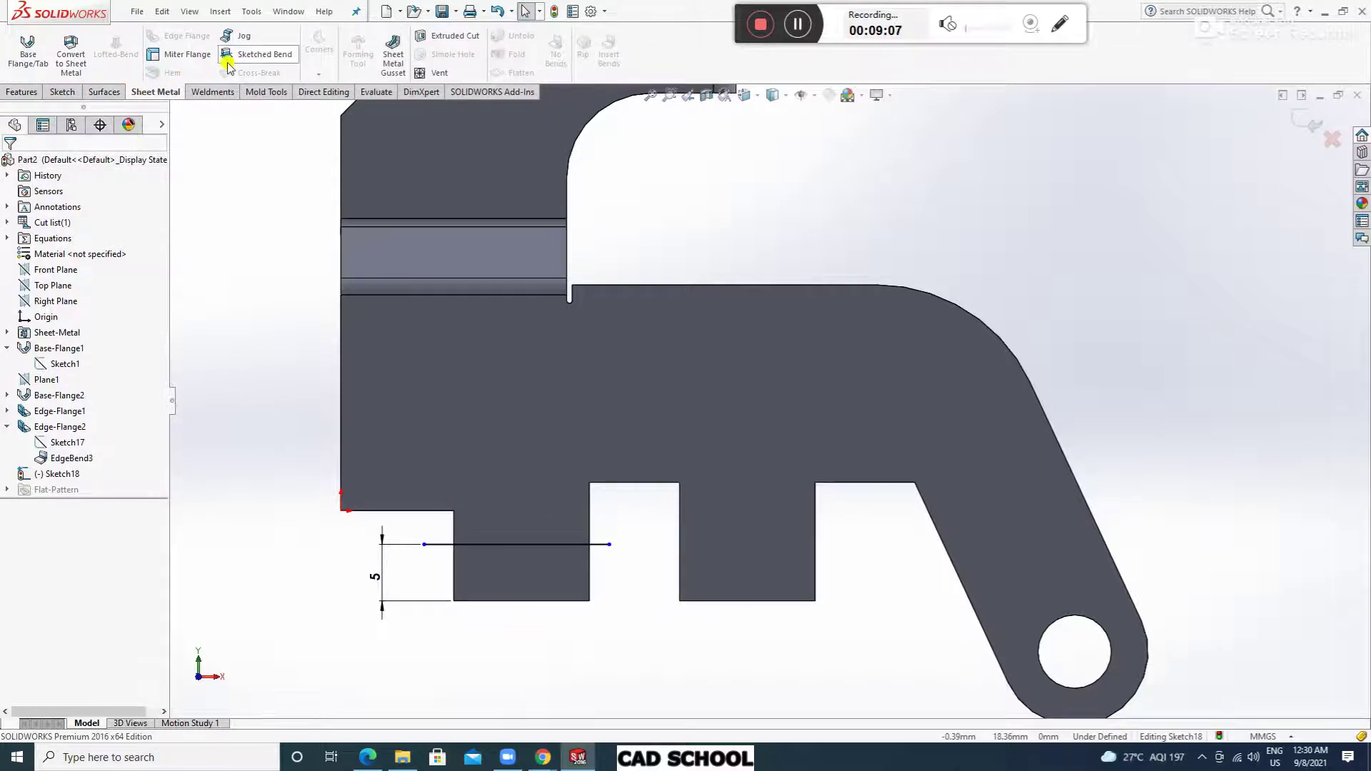
click(238, 41)
key(f)
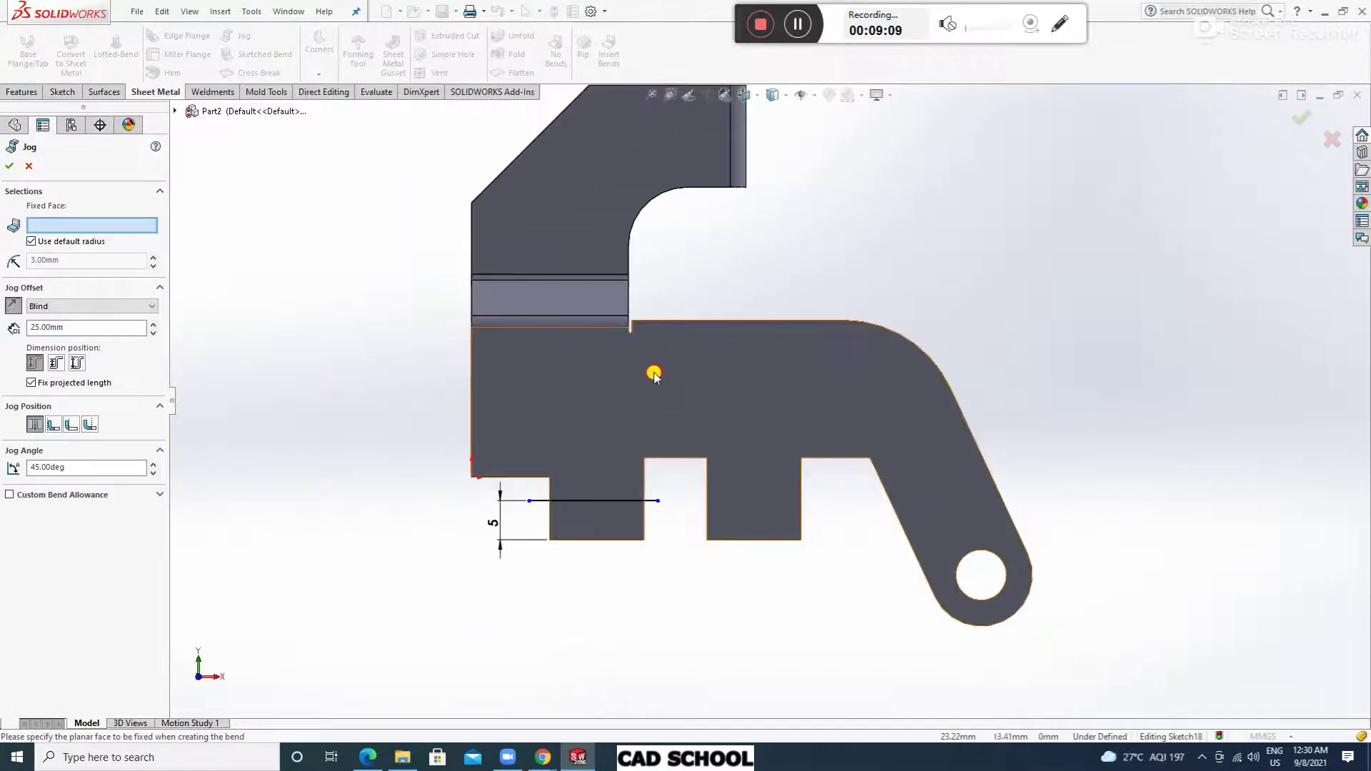
click(634, 377)
middle_drag(700, 554, 819, 429)
scroll(821, 431, down, 1)
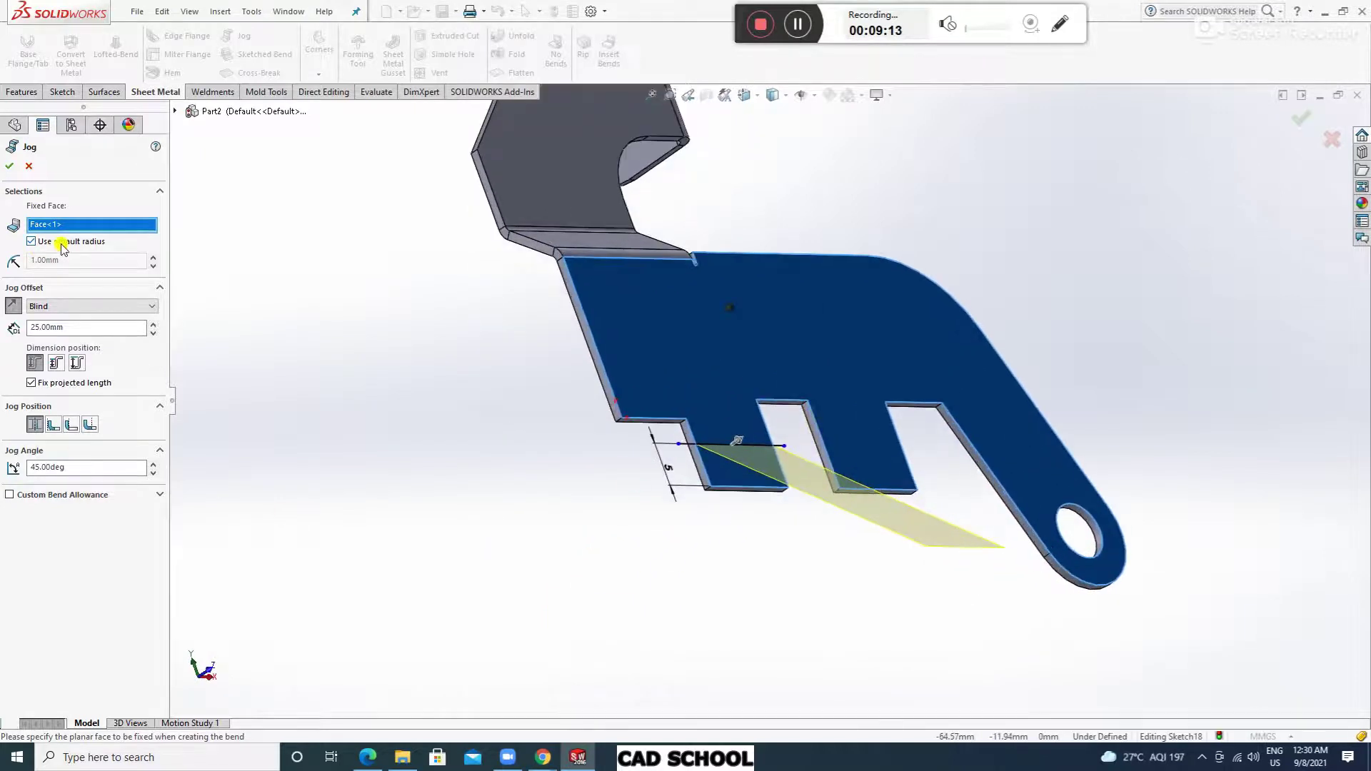
double_click(80, 326)
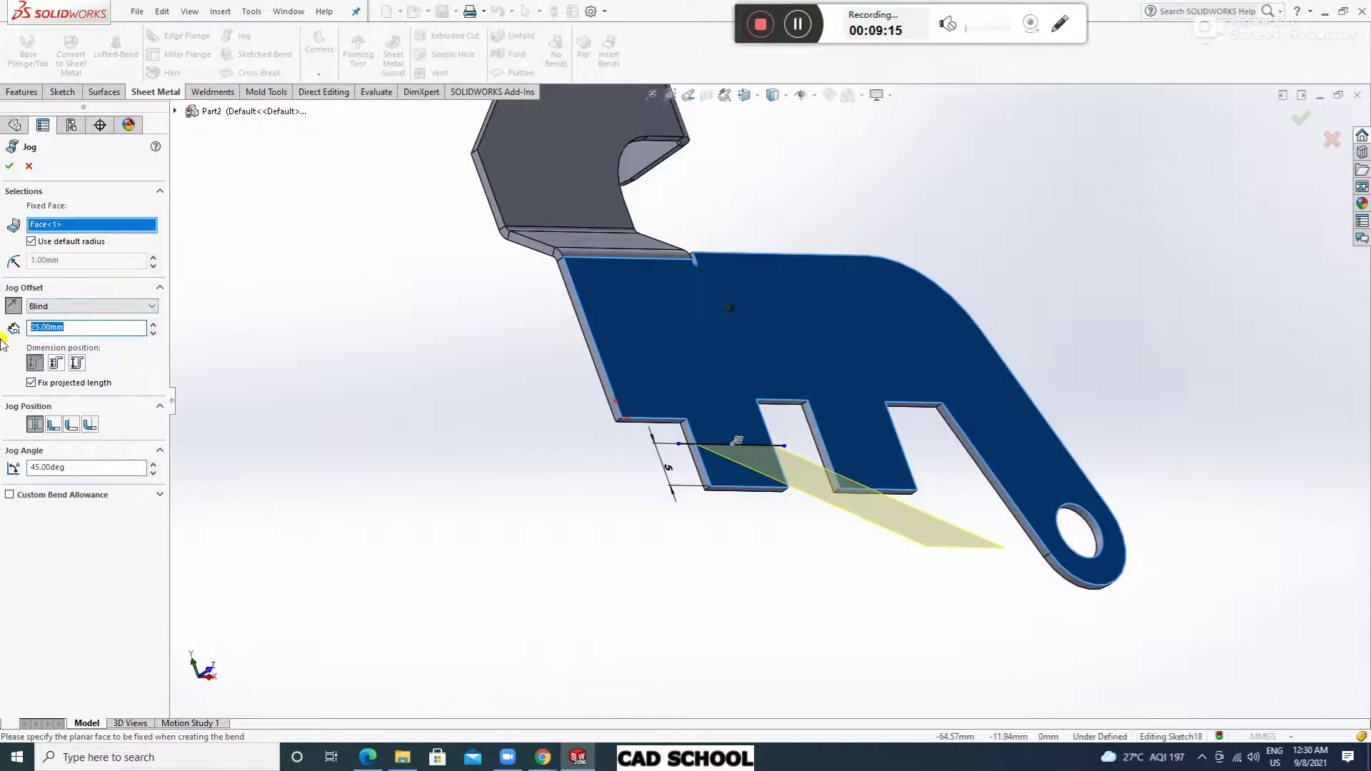
text(5)
key(Return)
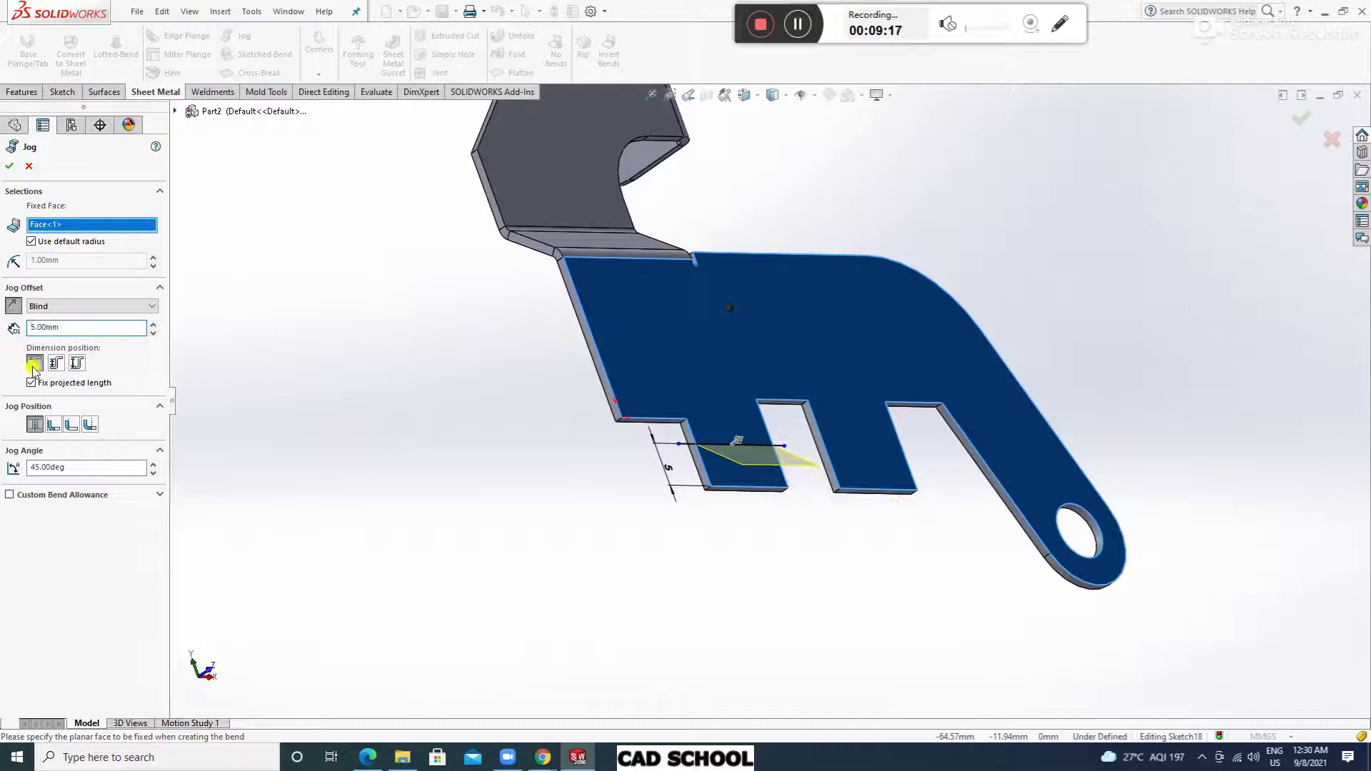
Measure the jog offset as the overall dimension, turn off the fixed projected length, and set the jog angle to 90 degrees.
click(76, 364)
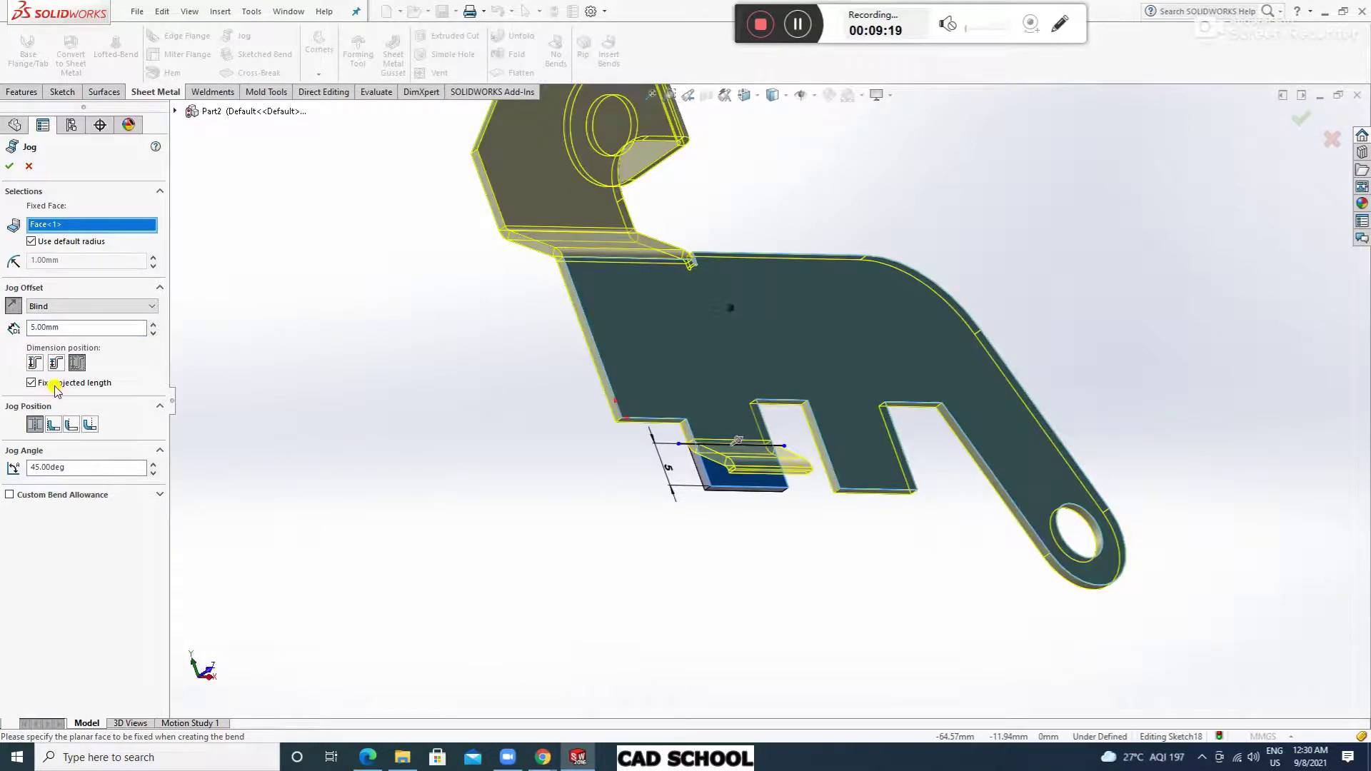
click(31, 383)
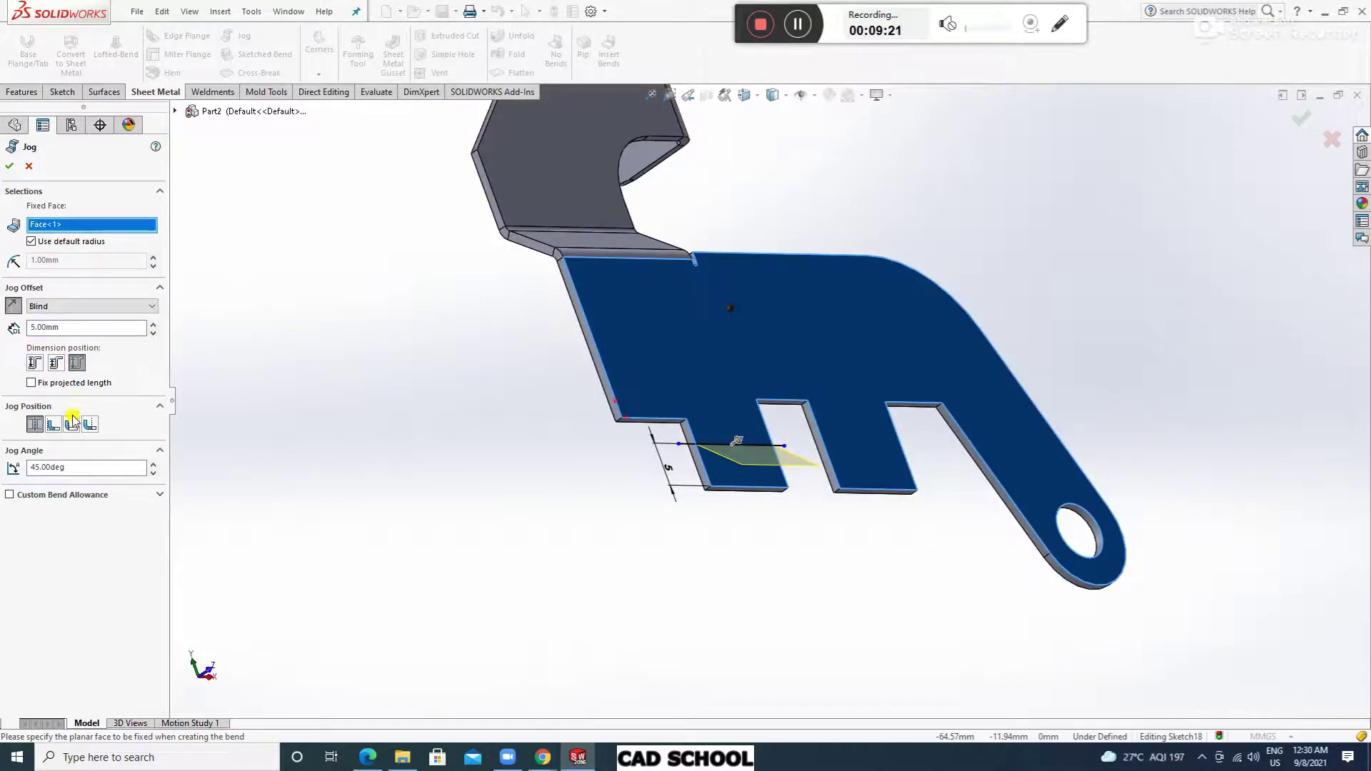
double_click(27, 467)
text(90)
key(Return)
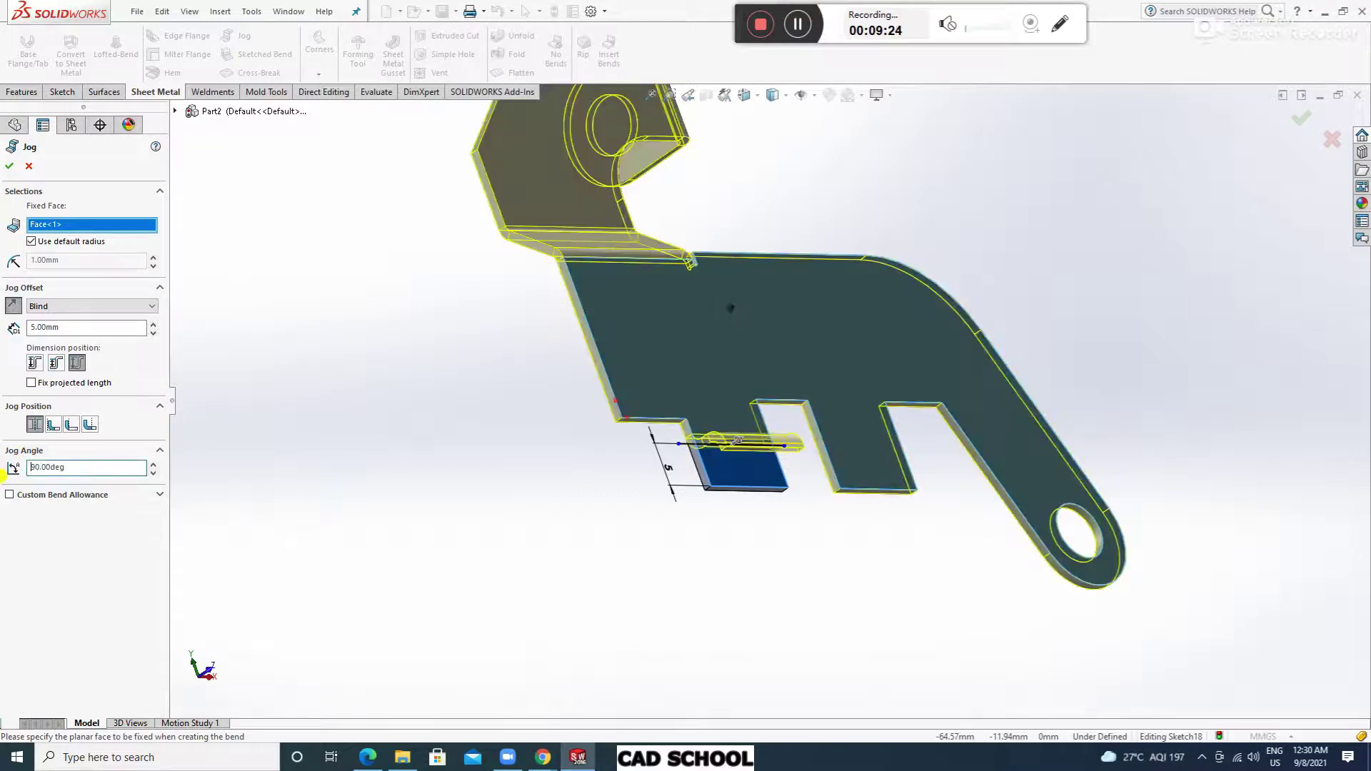
Reverse the jog direction, turn the fixed projected length back on, and create the jog.
click(13, 307)
click(31, 382)
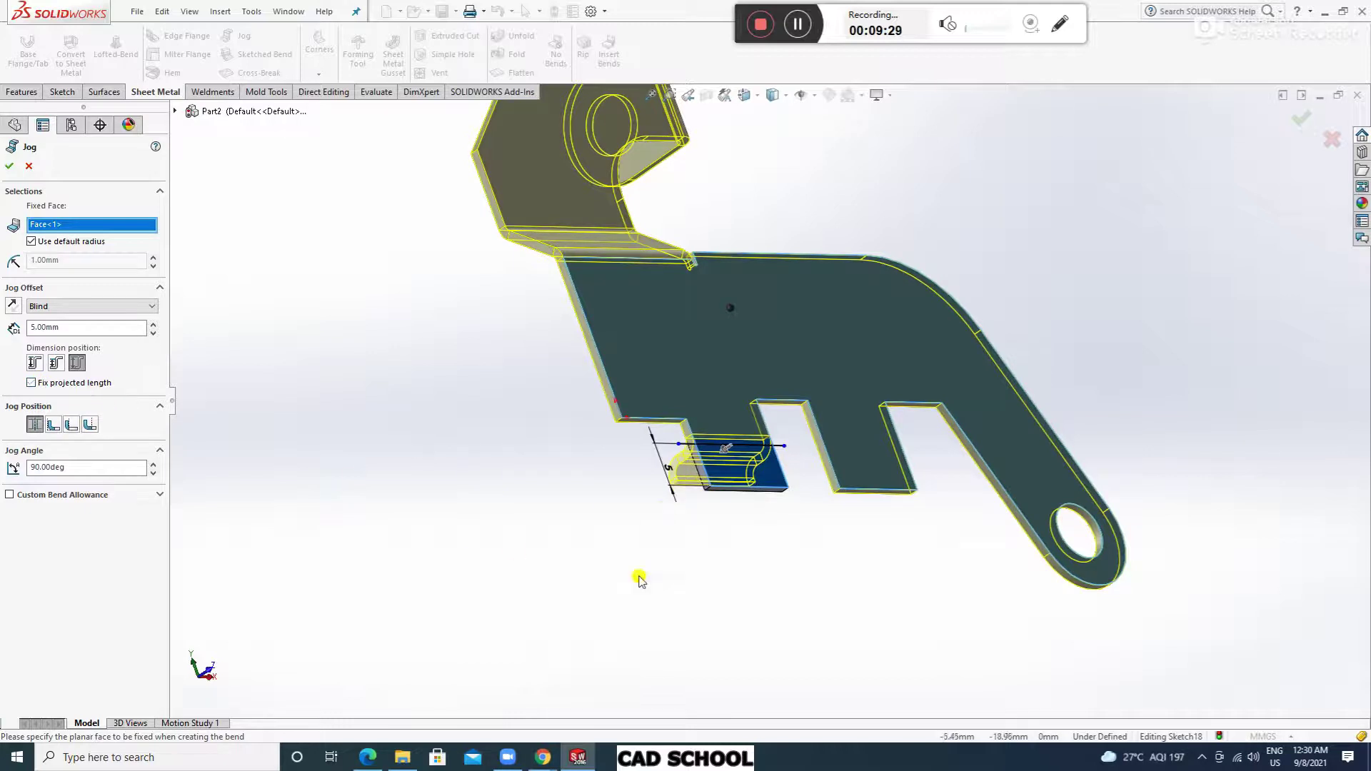
click(110, 387)
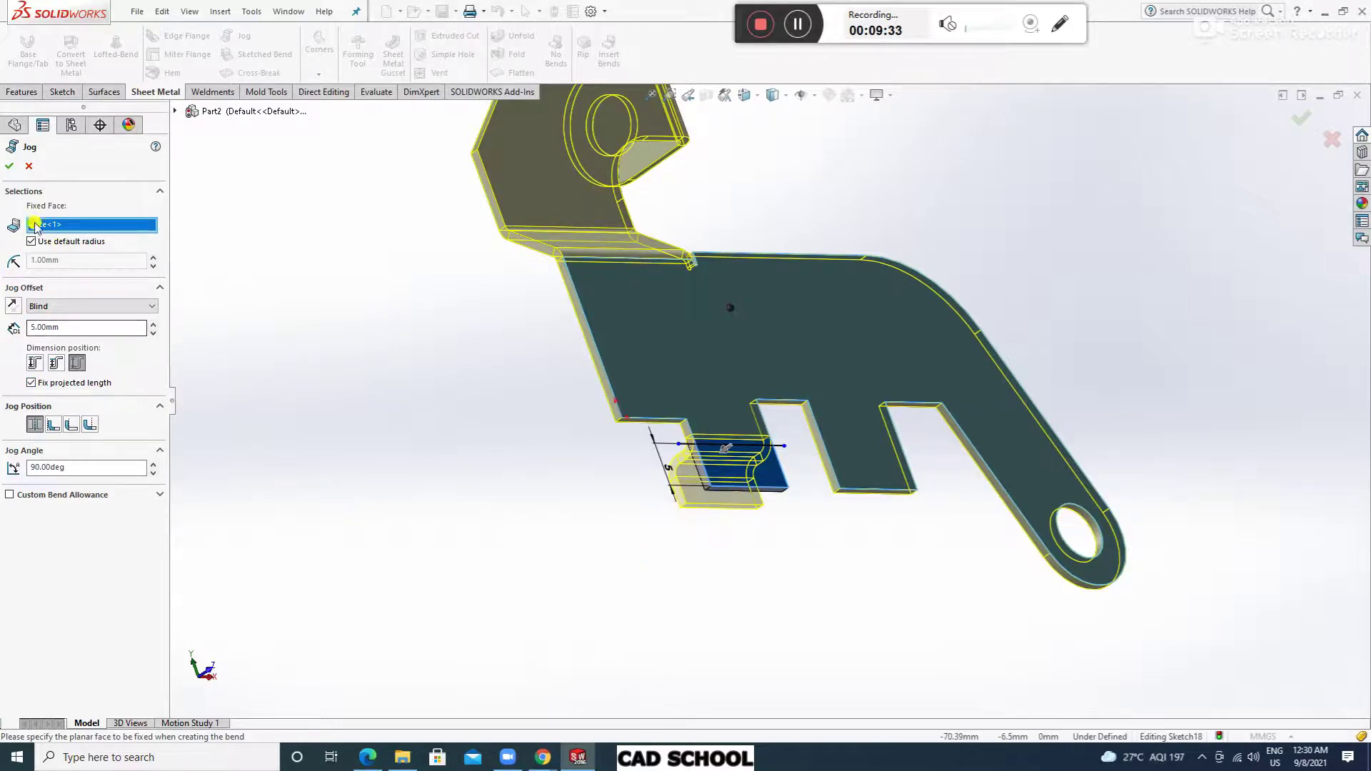
click(10, 170)
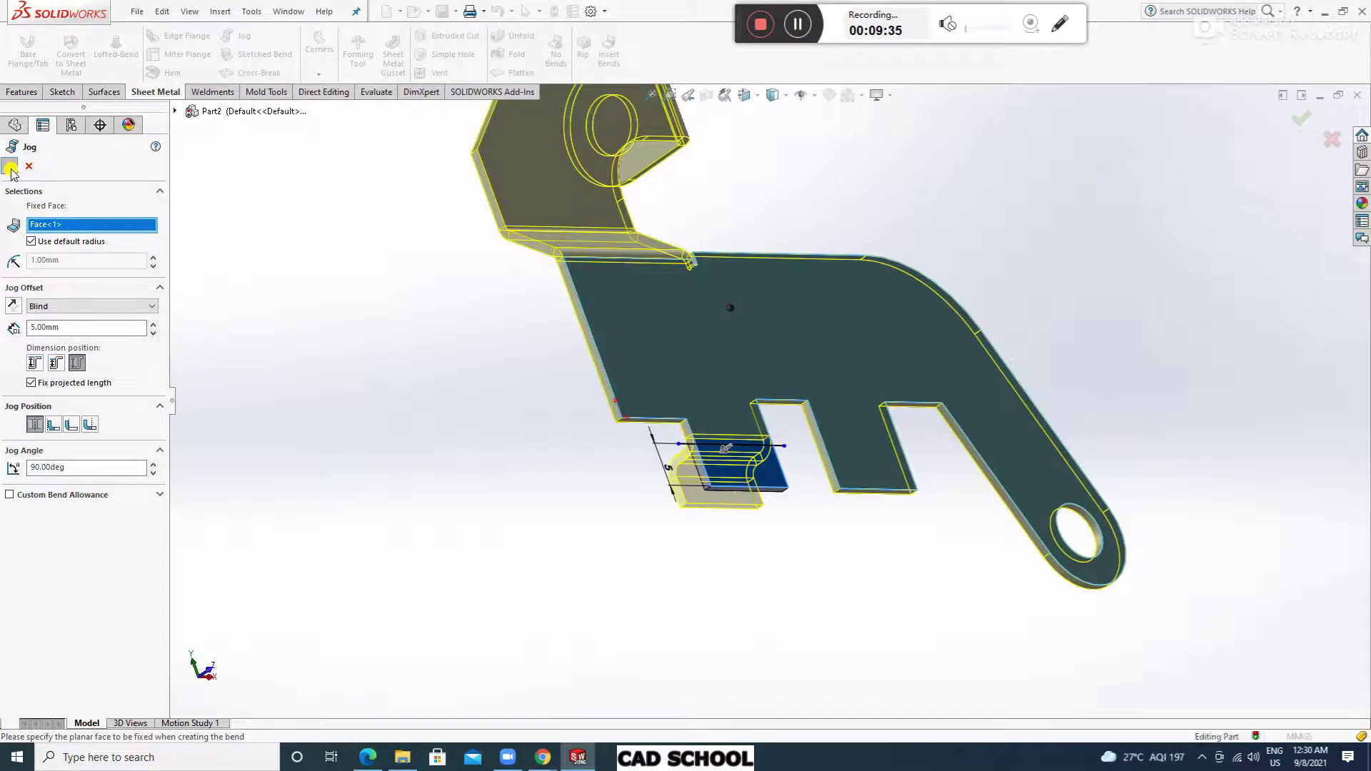
Start a sketch on Base-Flange1's face and draw a horizontal line about 16 mm long across the unbent second tab.
middle_drag(401, 383, 889, 555)
scroll(781, 480, down, 3)
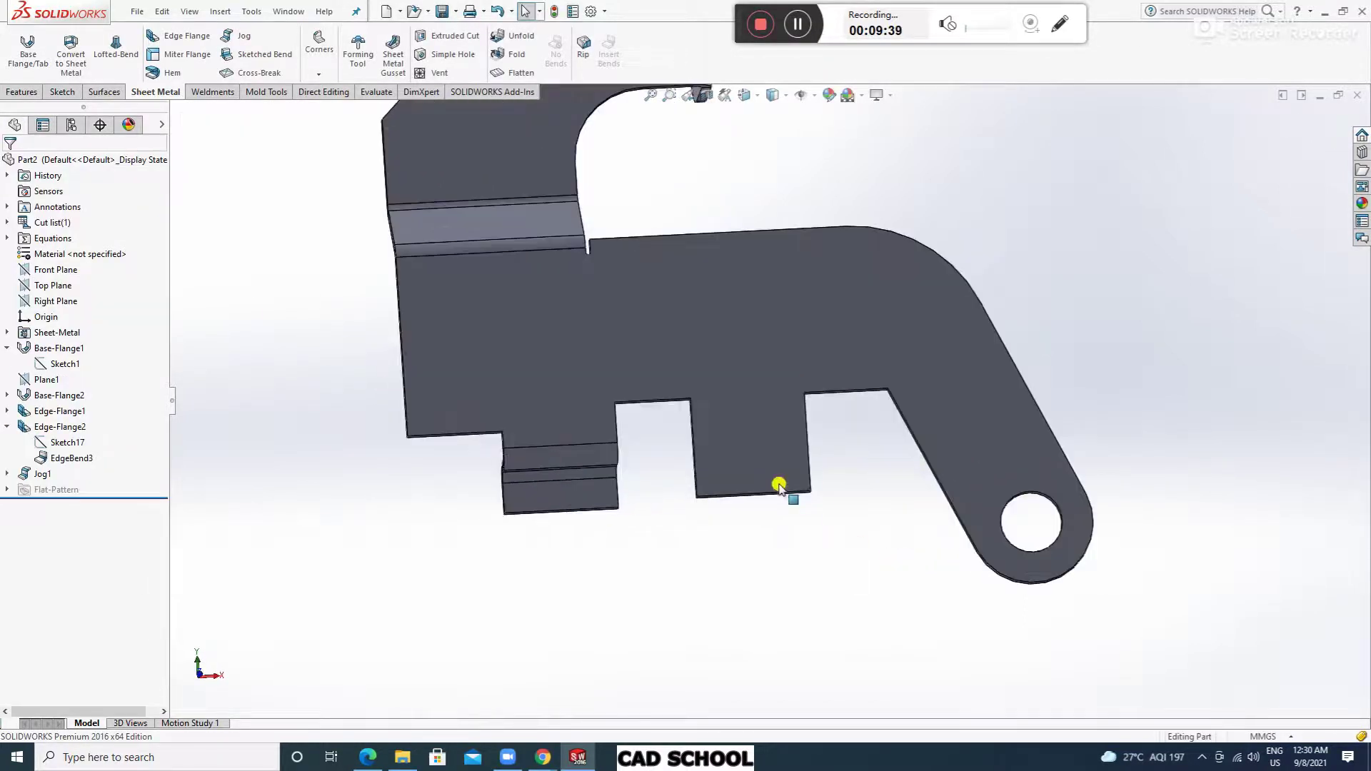
click(799, 464)
click(821, 427)
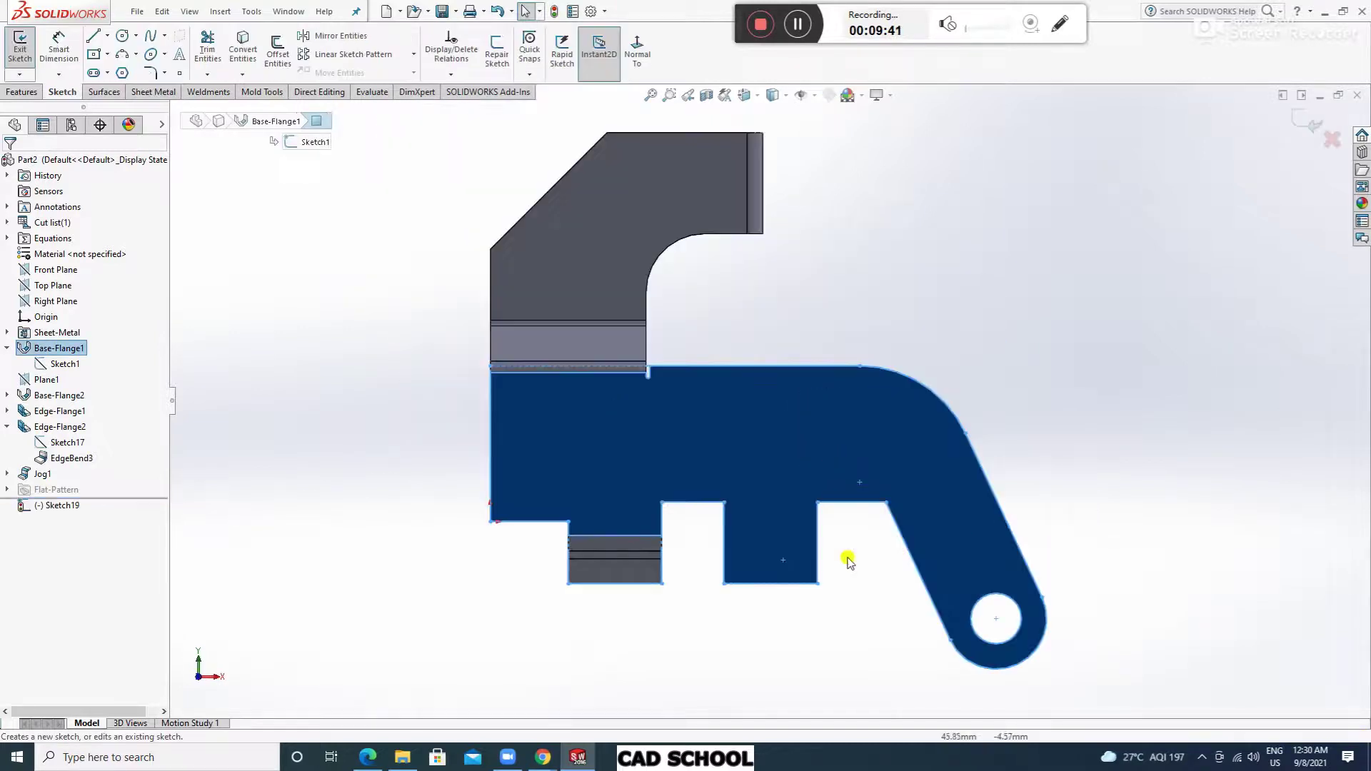
click(95, 38)
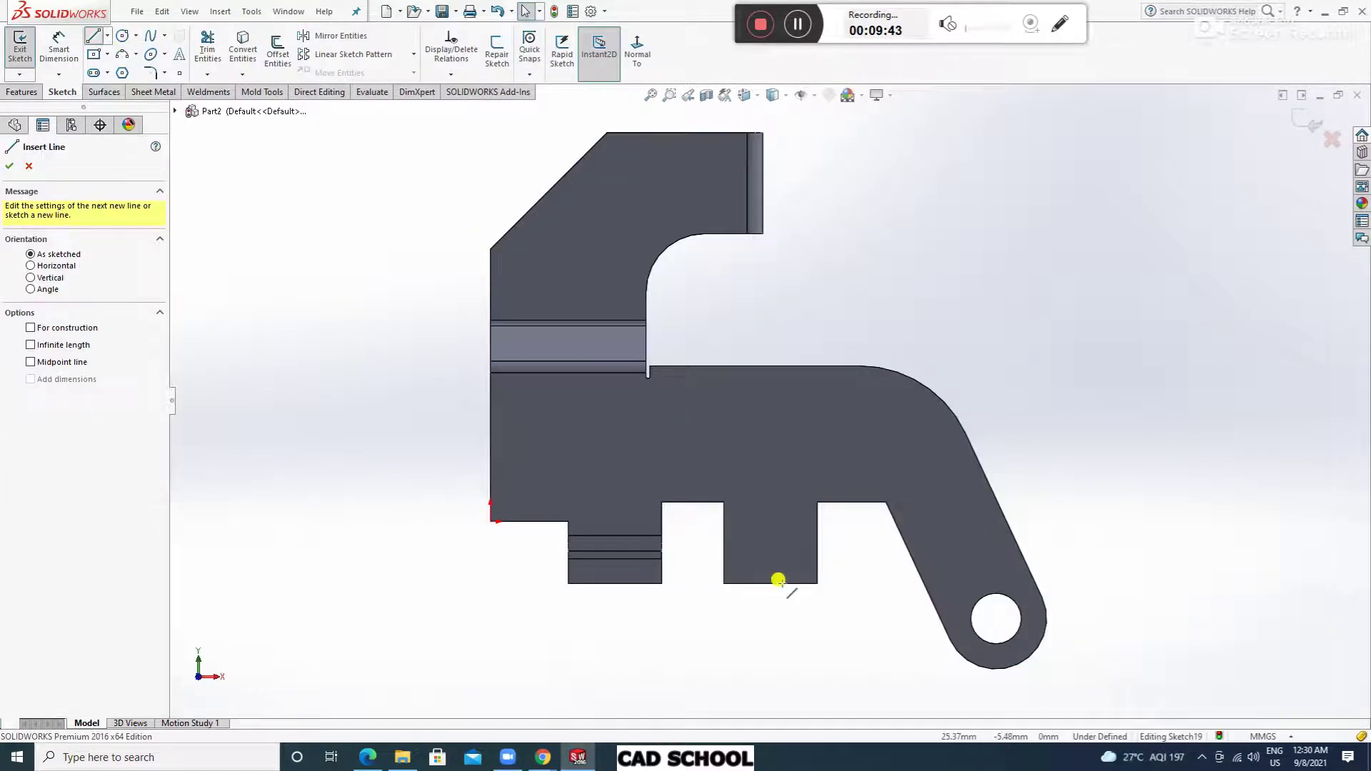
click(711, 553)
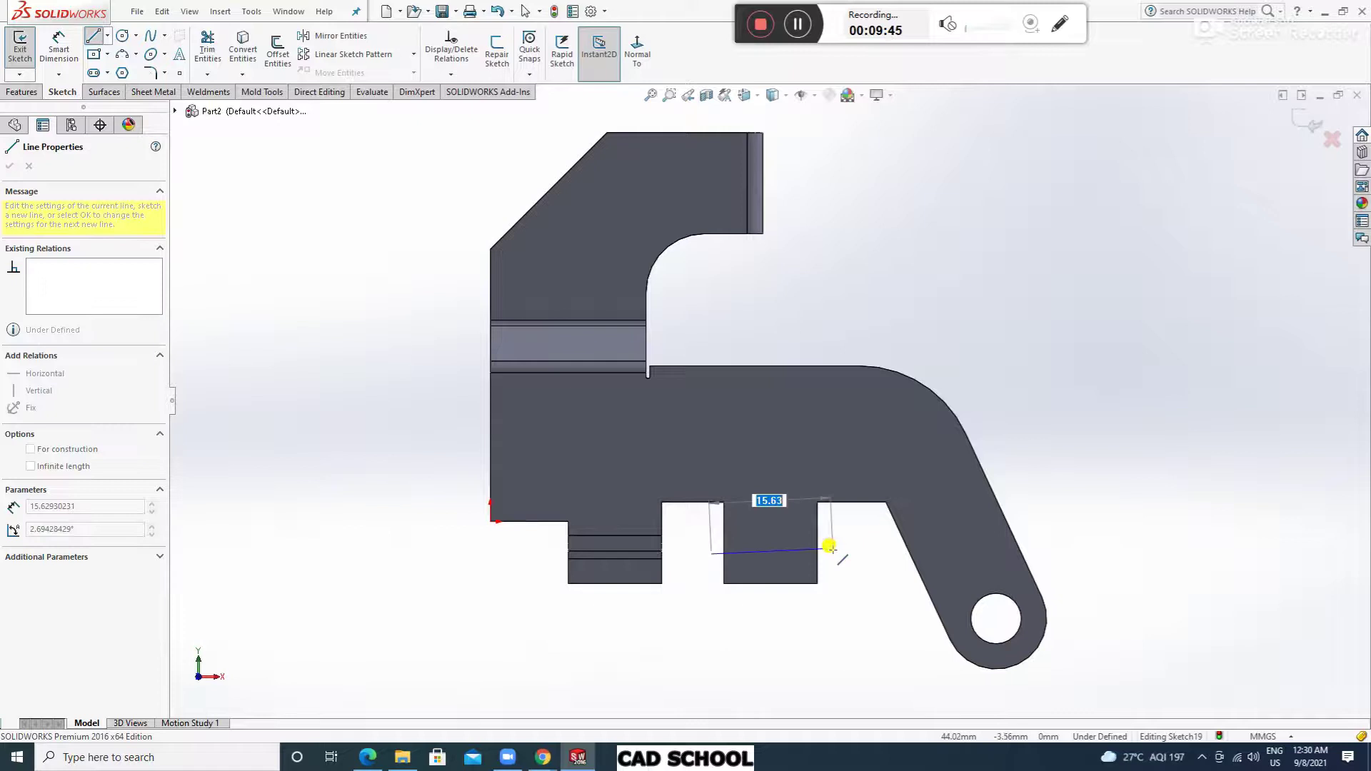
click(835, 553)
right_click(922, 296)
click(949, 307)
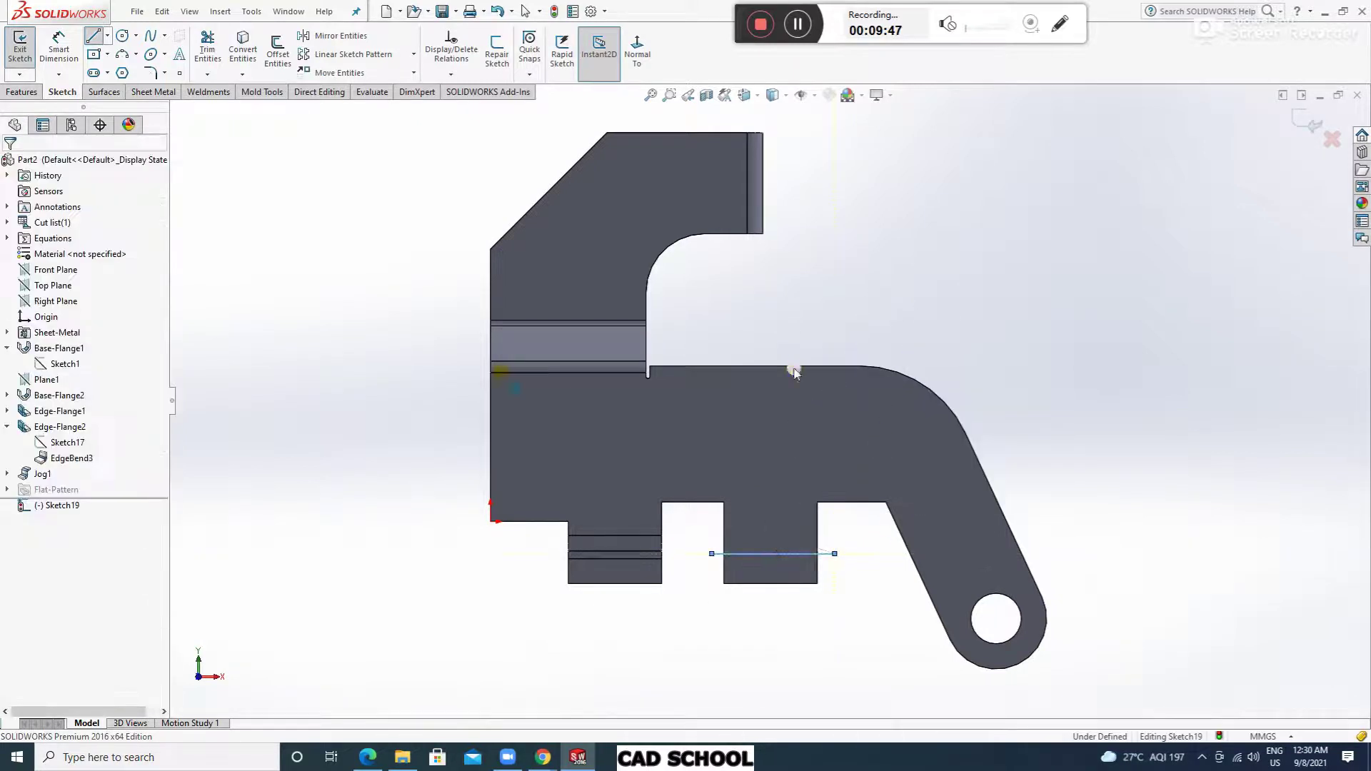
Dimension the line 5 mm from the second tab's lower edge.
click(61, 54)
click(740, 583)
click(750, 555)
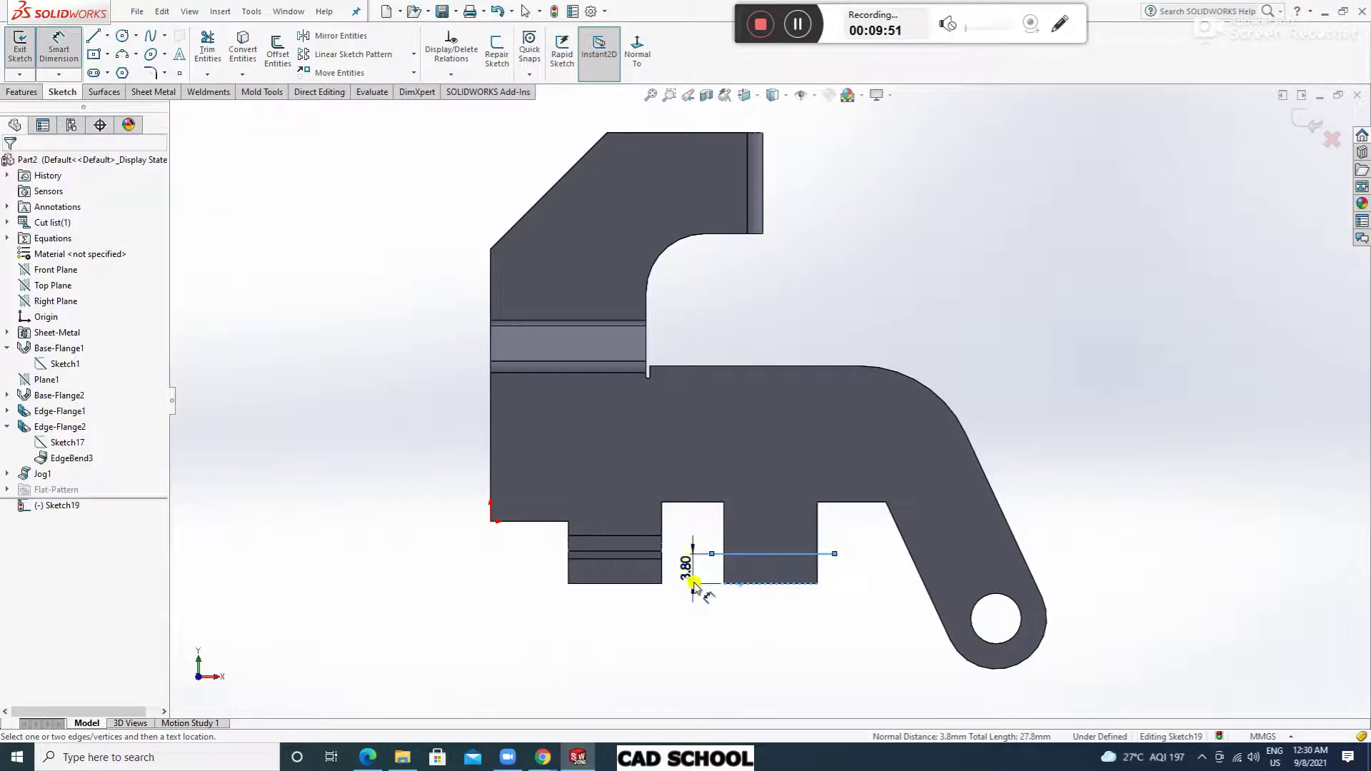
click(696, 571)
text(5)
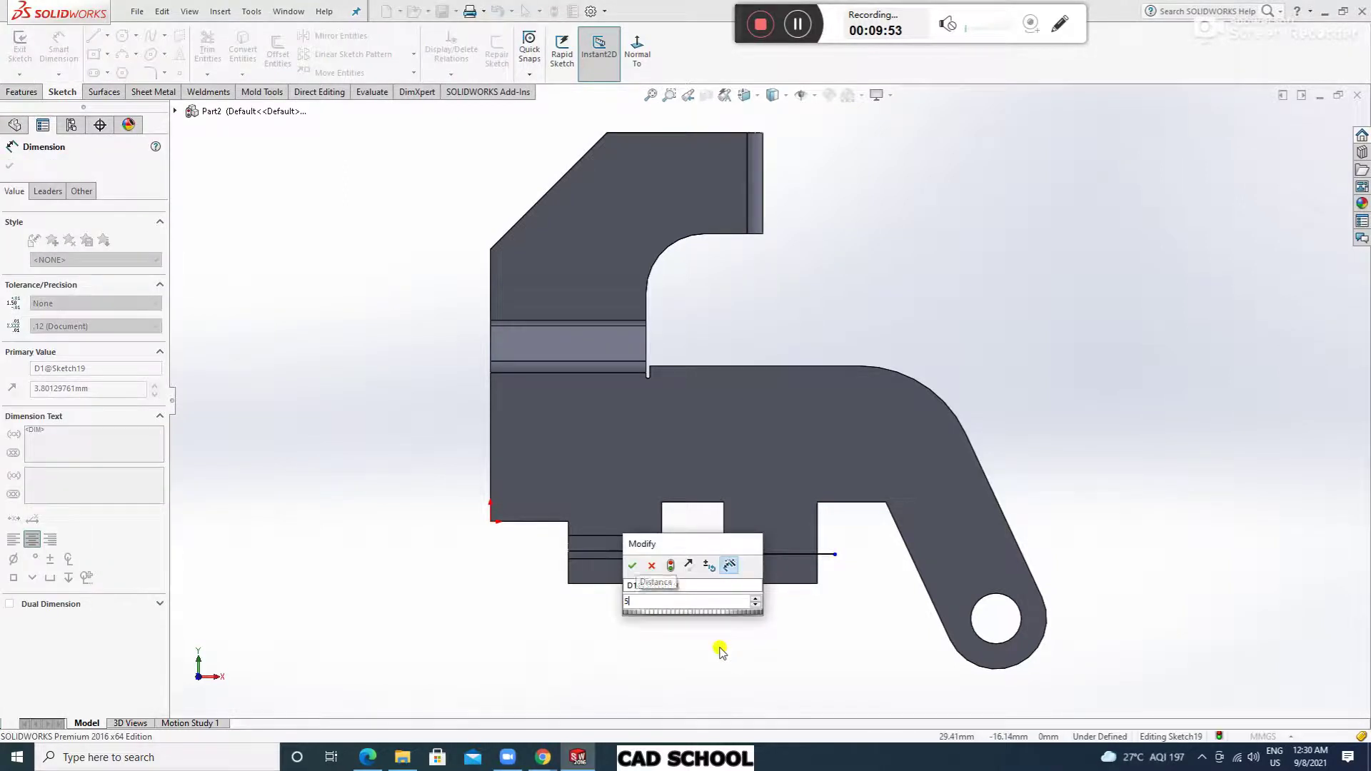
key(Return)
click(59, 48)
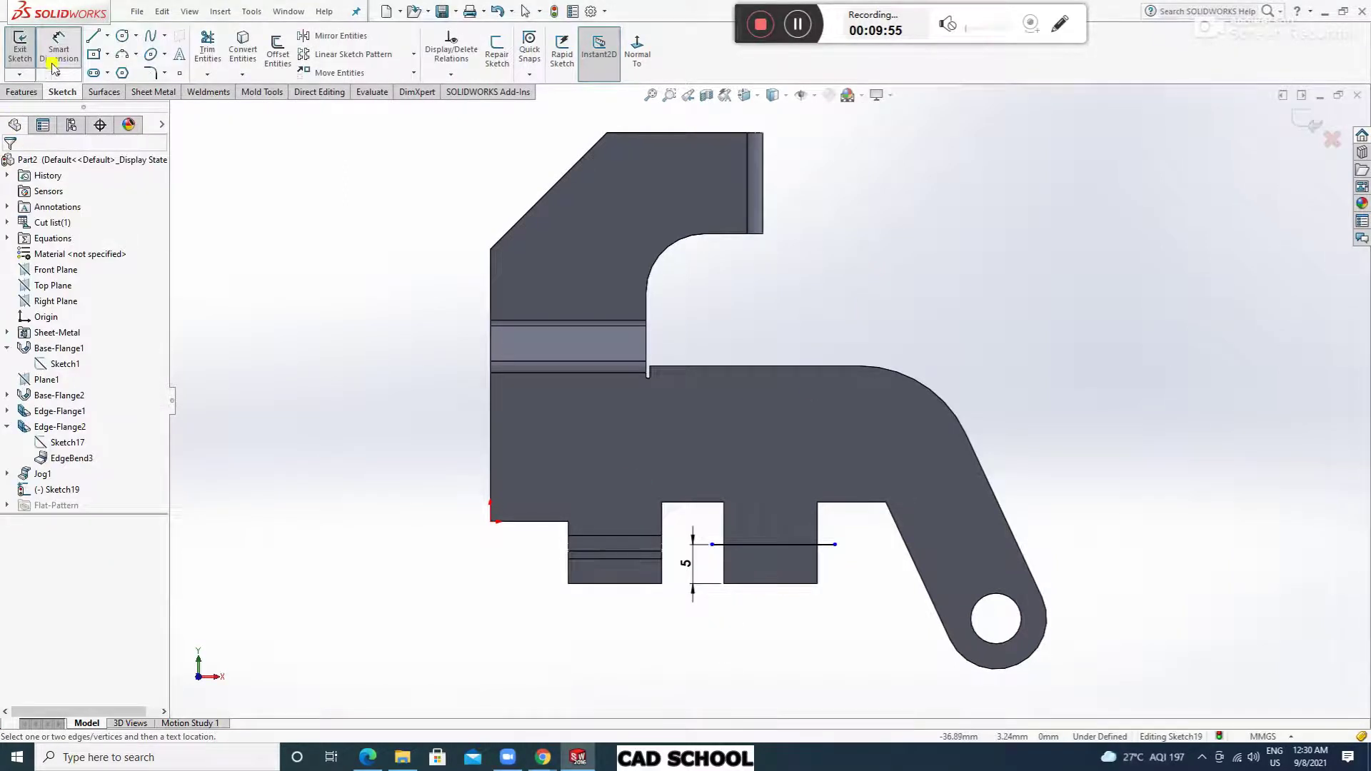
Jog the second tab with Base-Flange1's face fixed, a 5 mm overall offset at 90 degrees, and the direction reversed.
click(163, 93)
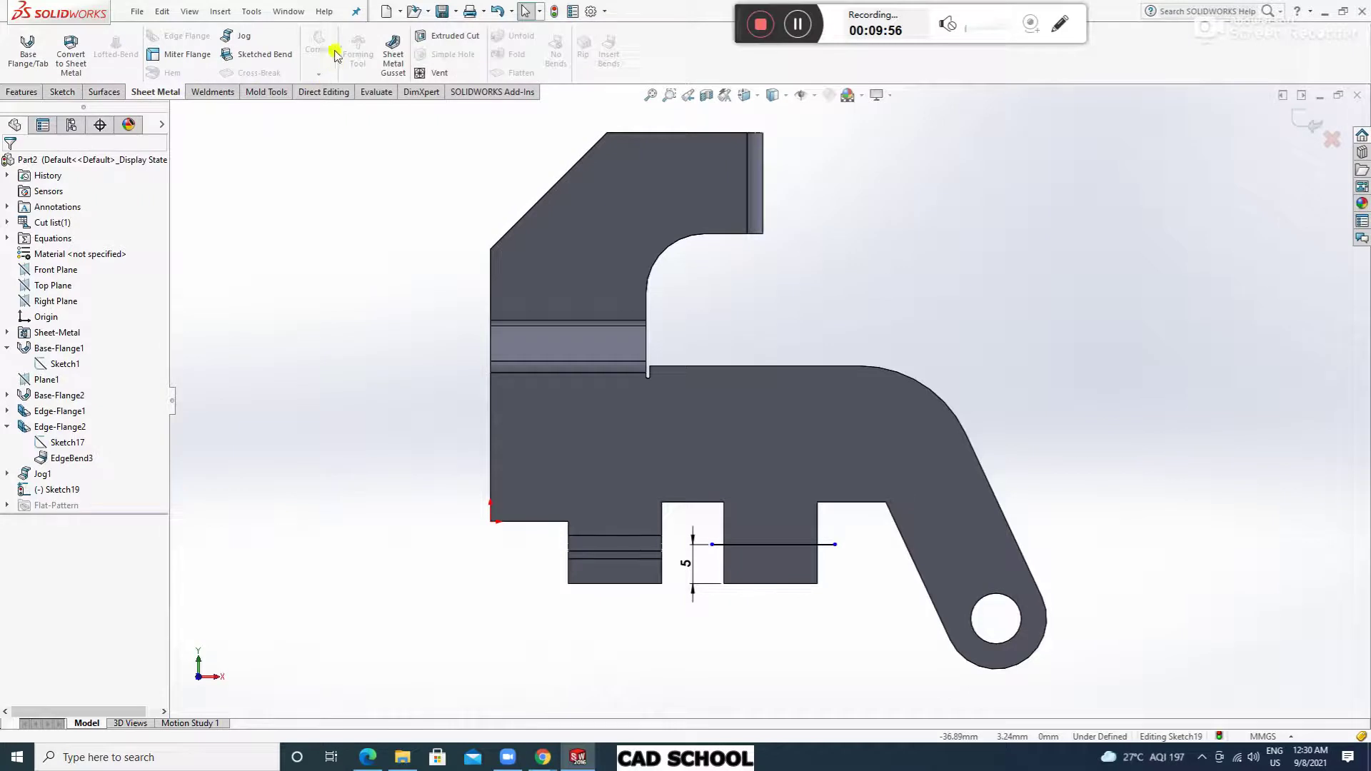
click(244, 40)
click(781, 438)
middle_drag(1005, 370, 1055, 178)
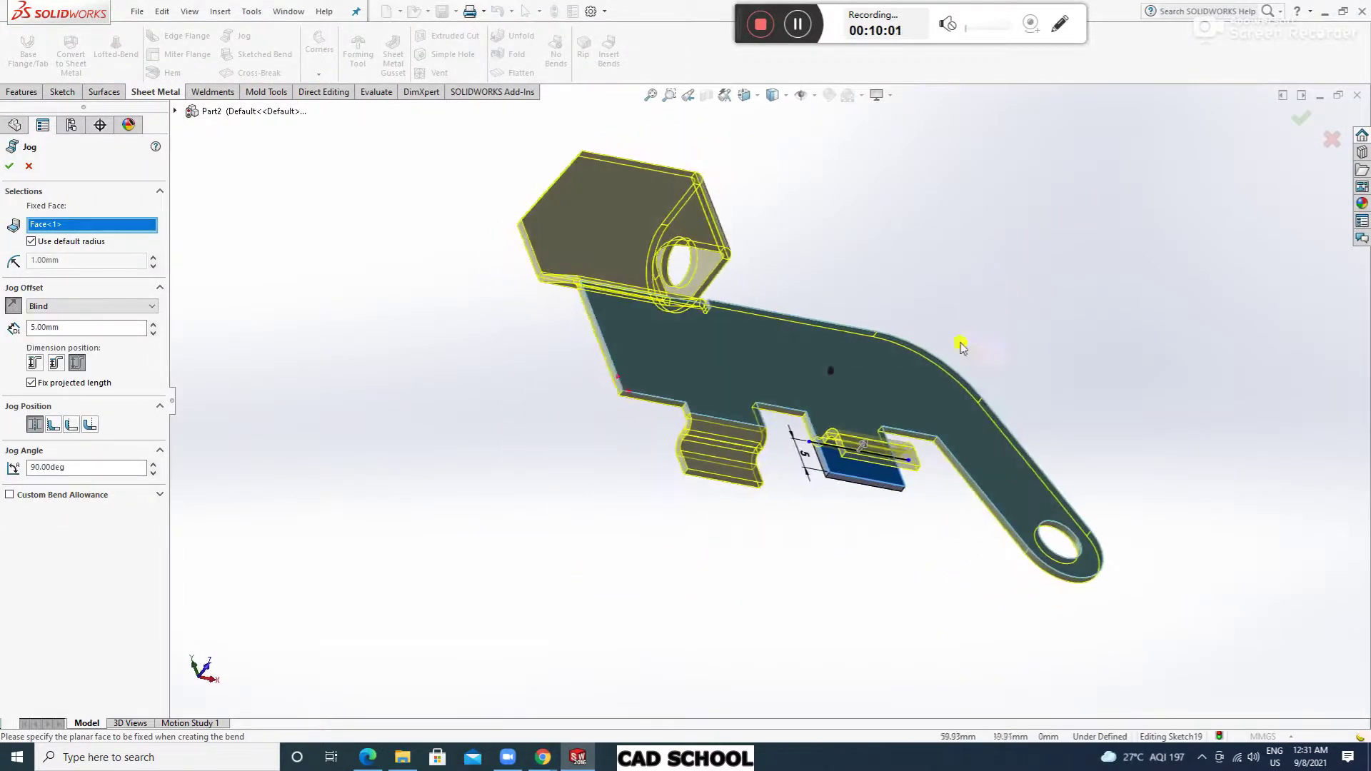
click(14, 306)
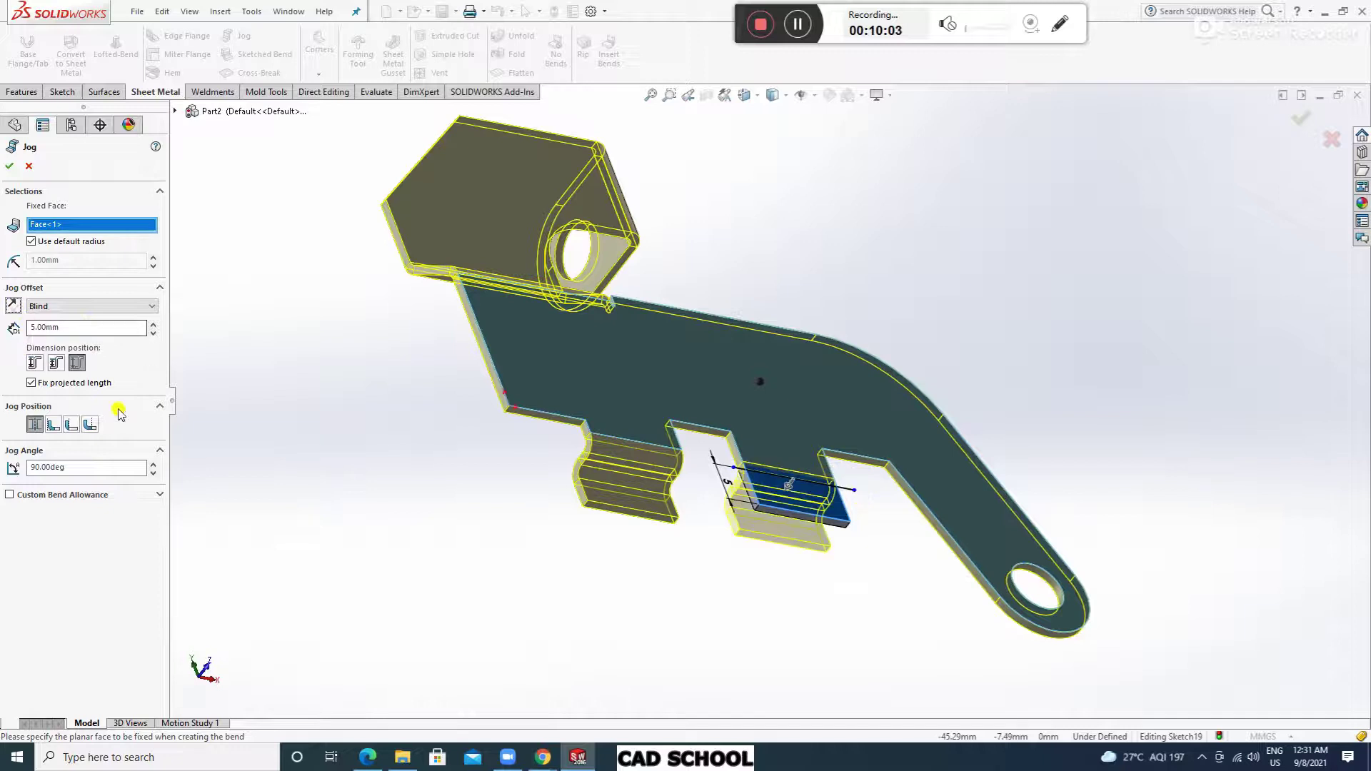
click(9, 166)
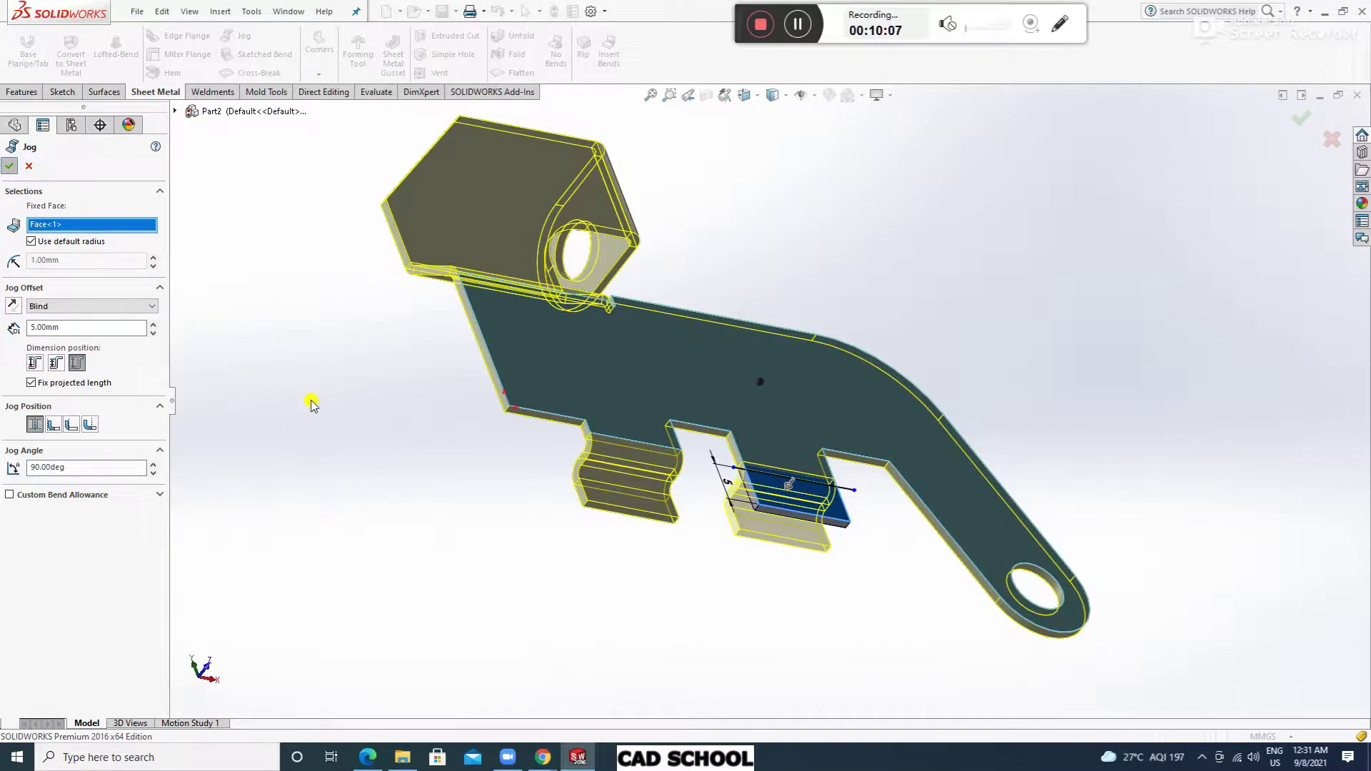
Start a sketch on Base-Flange1's face and draw a slanted line about 21 mm long across the angled arm.
middle_drag(882, 453, 961, 489)
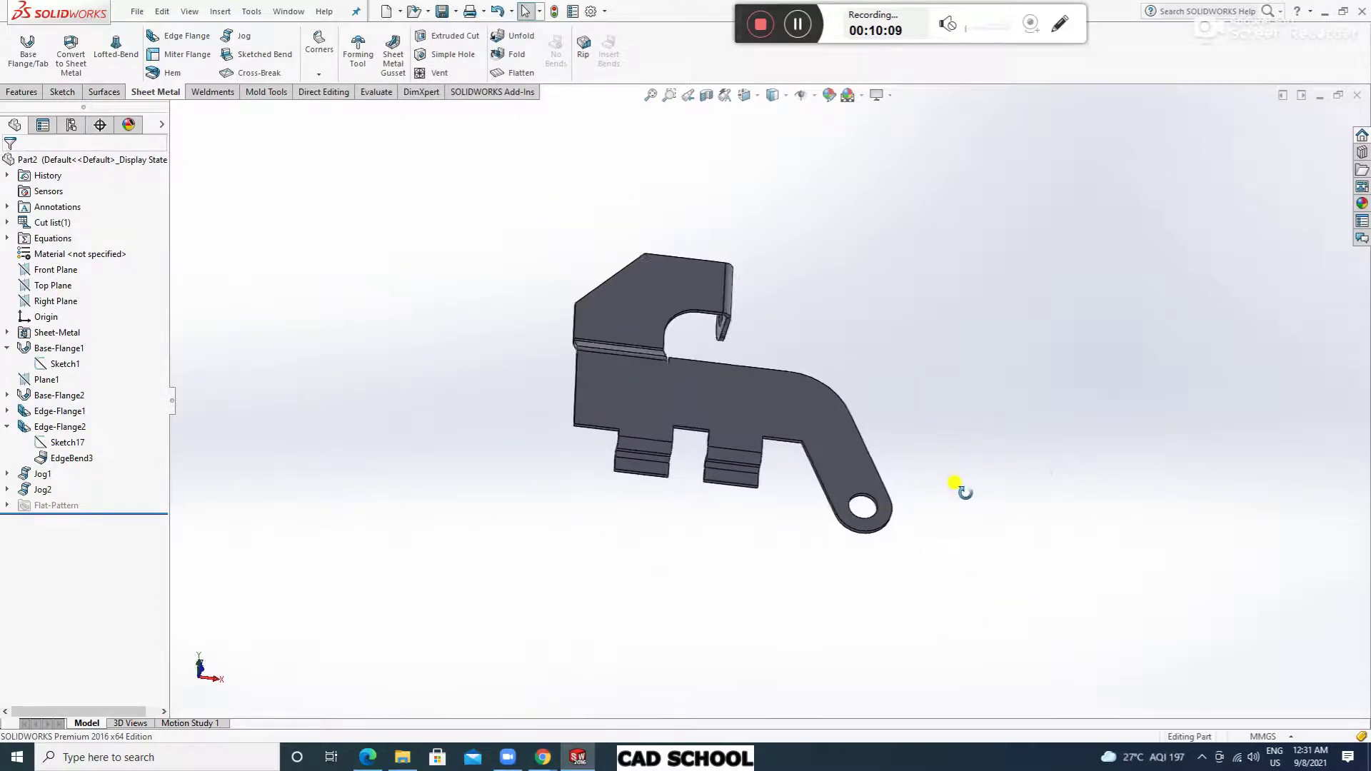
scroll(922, 474, down, 3)
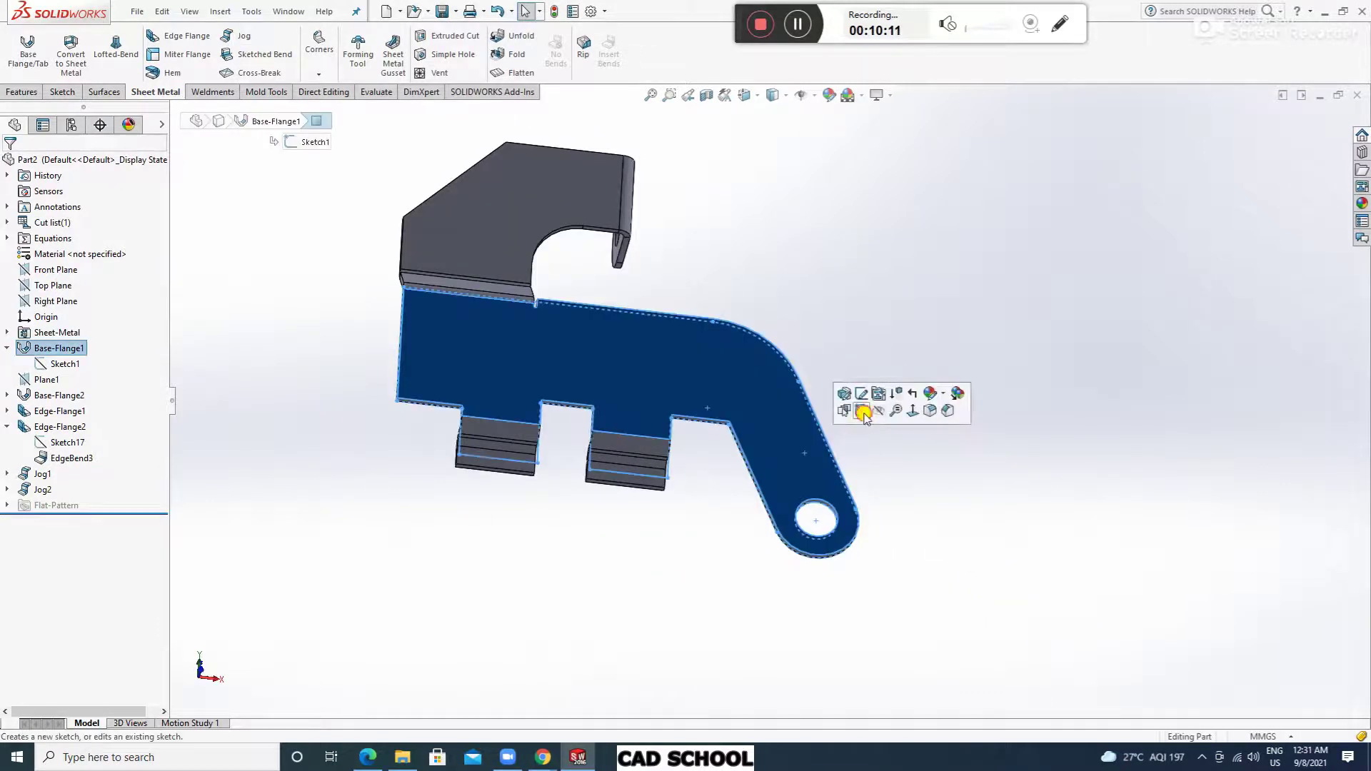
click(866, 413)
scroll(984, 534, down, 5)
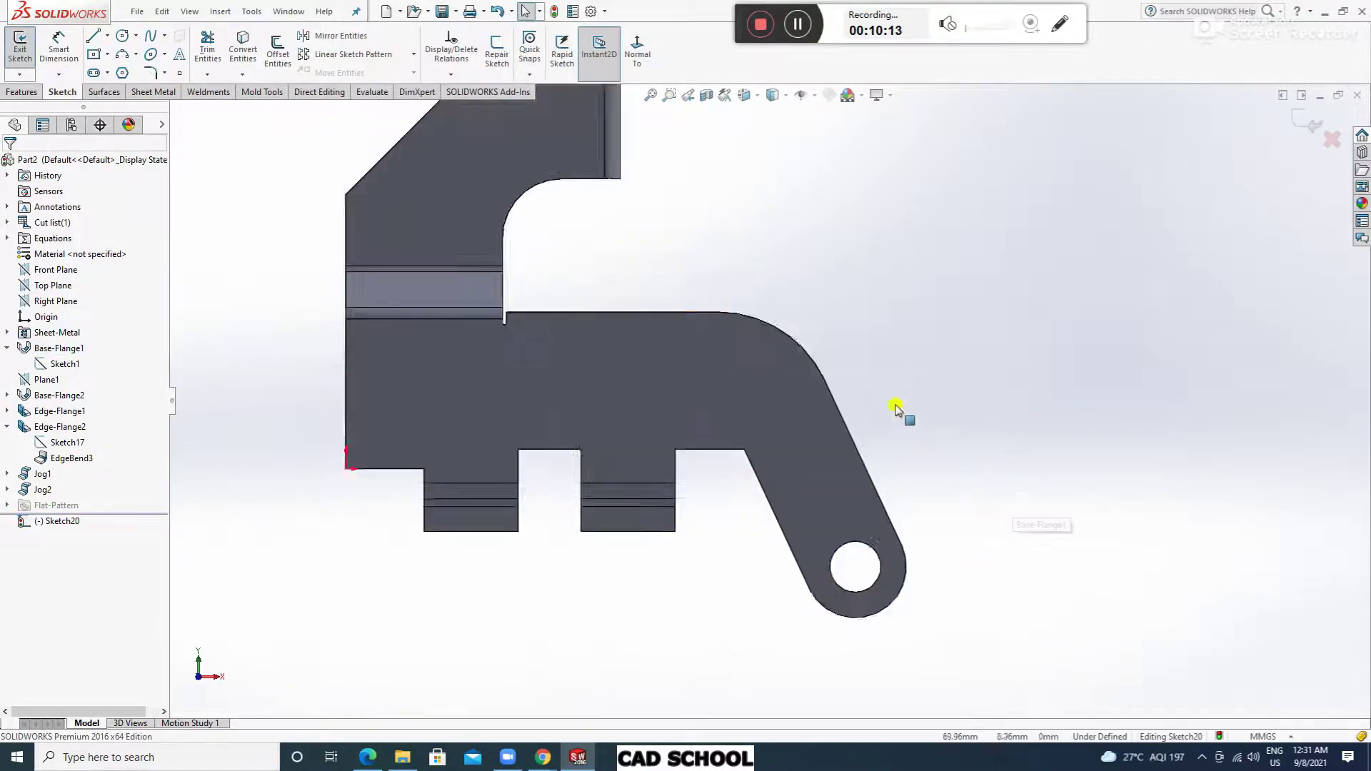
click(94, 37)
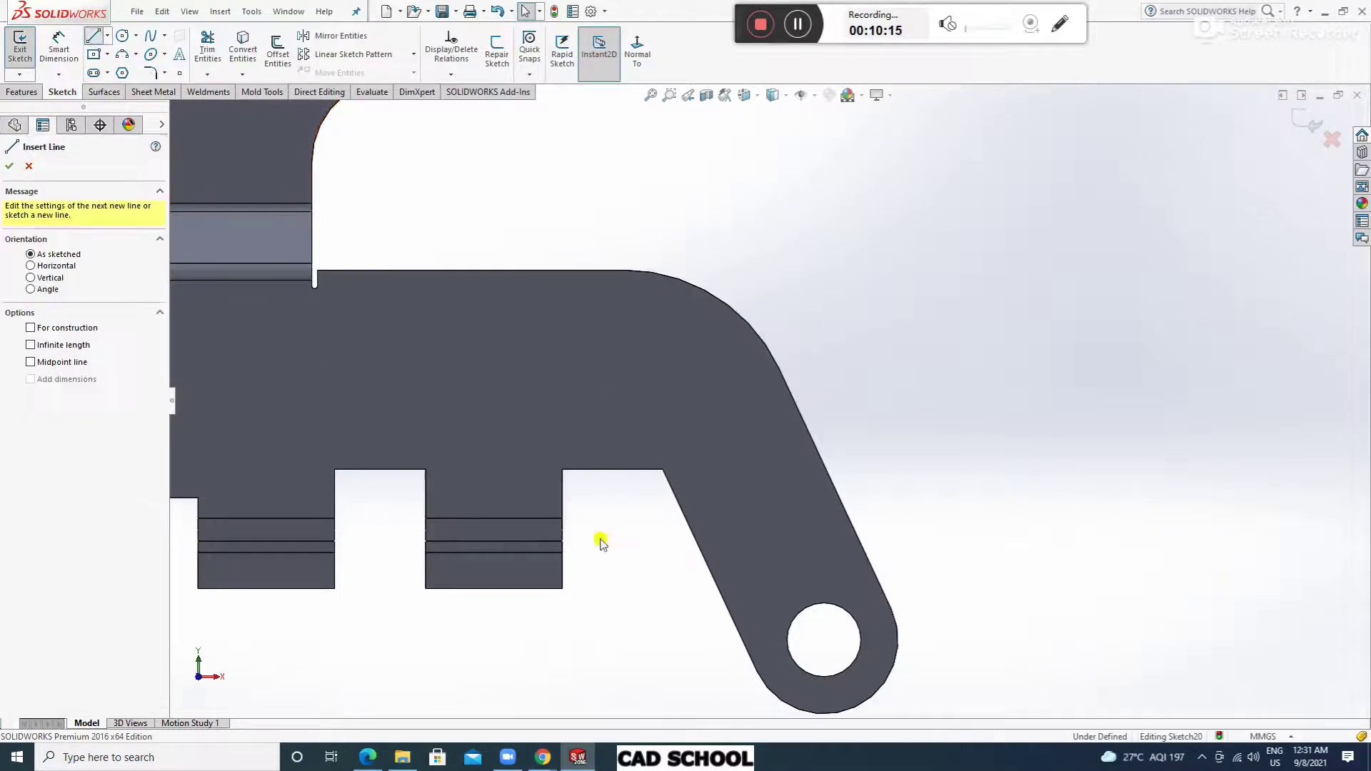
click(849, 425)
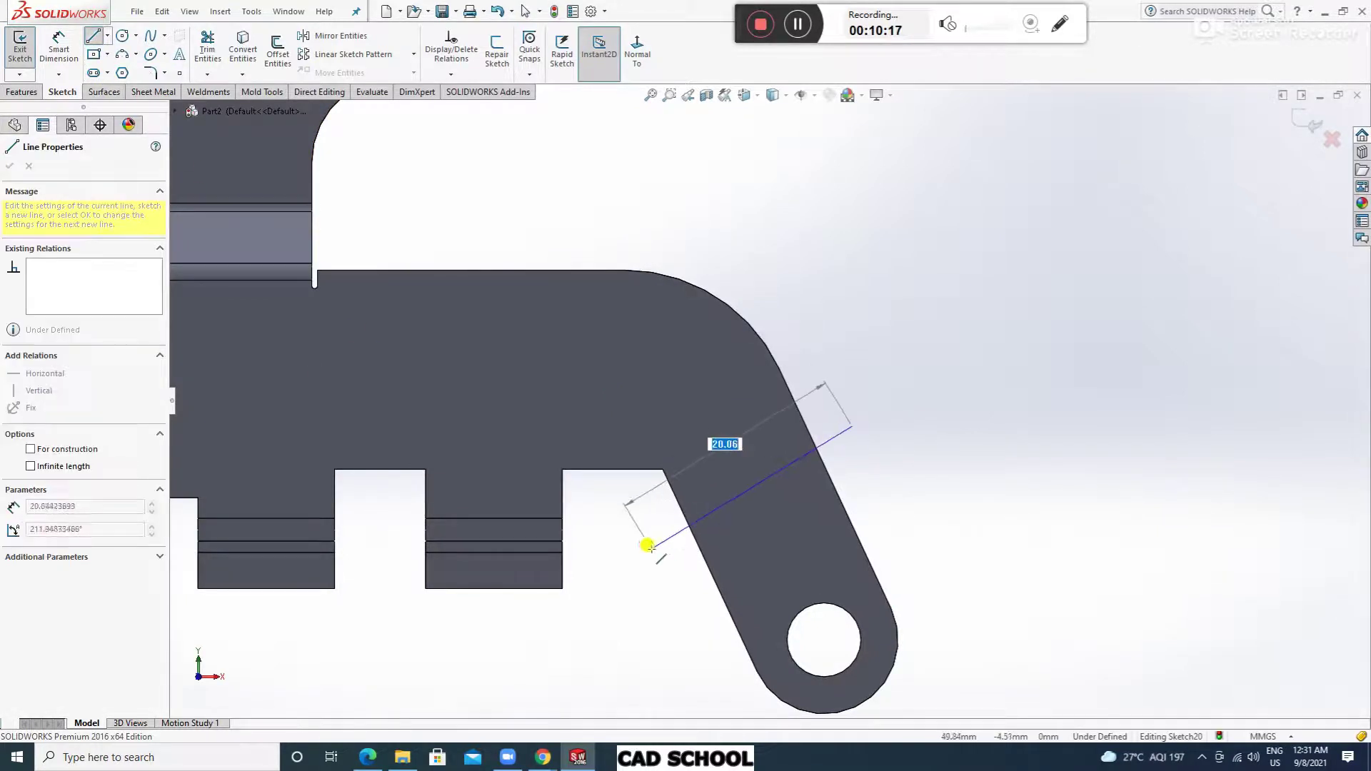
right_click(955, 362)
click(973, 373)
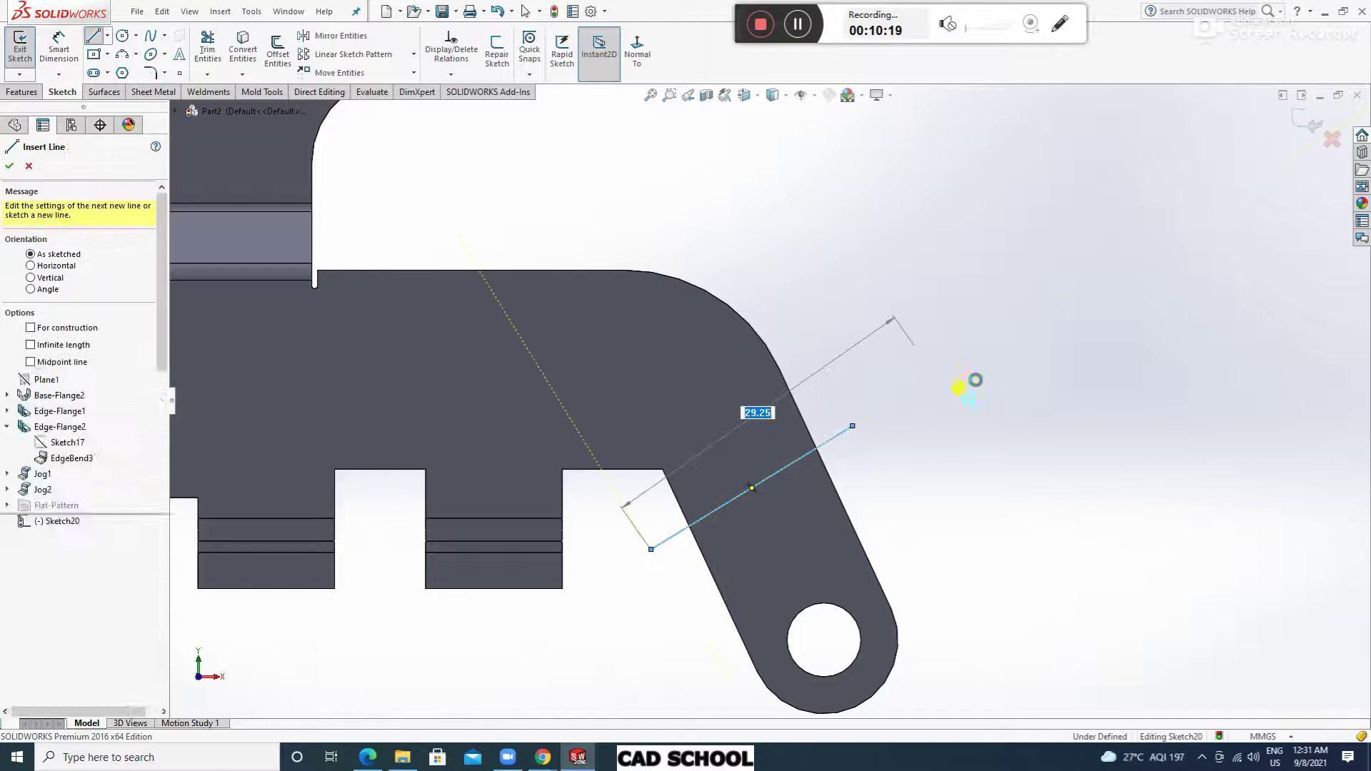
Make the slanted line perpendicular to the angled arm's inner straight edge.
click(700, 553)
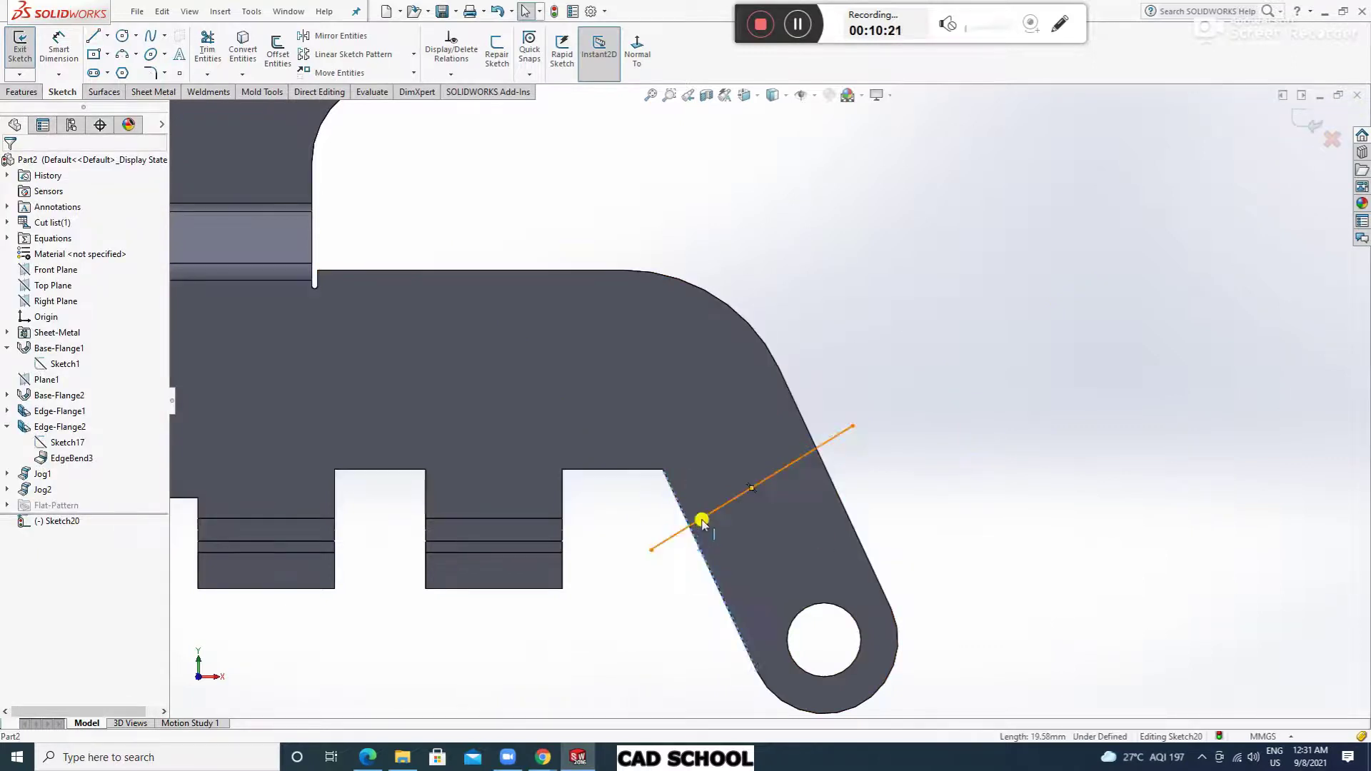
ctrl+click(768, 479)
click(763, 457)
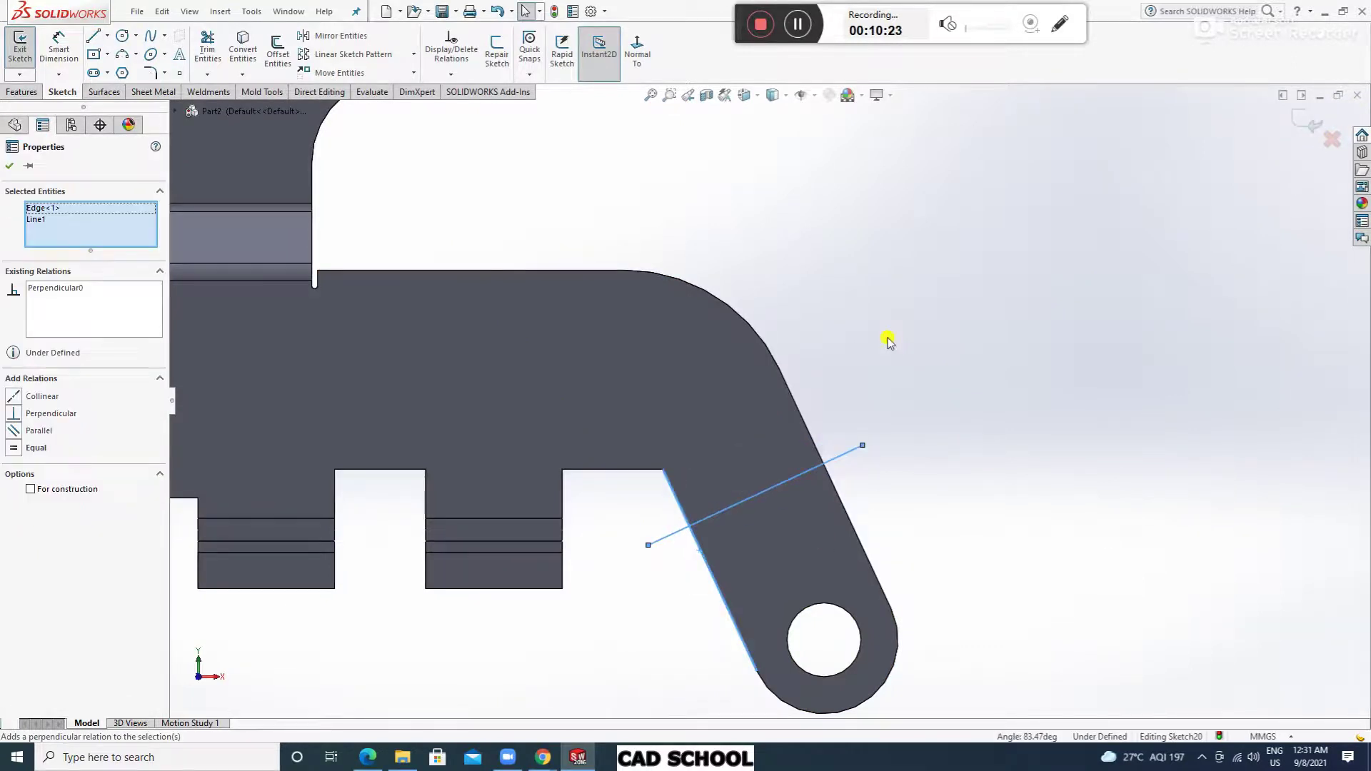
click(884, 337)
Dimension the line 15 mm from the center of the hole in the angled arm.
click(59, 49)
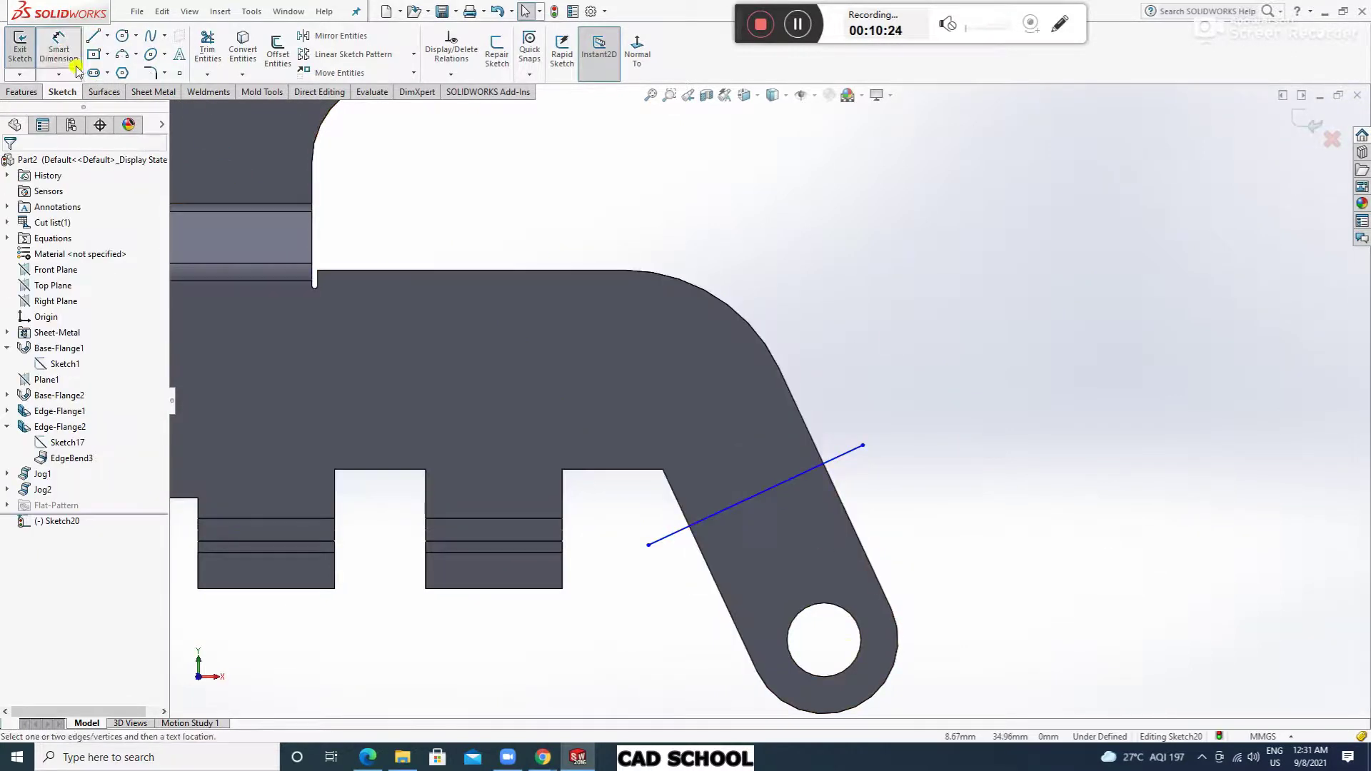
click(804, 612)
click(757, 497)
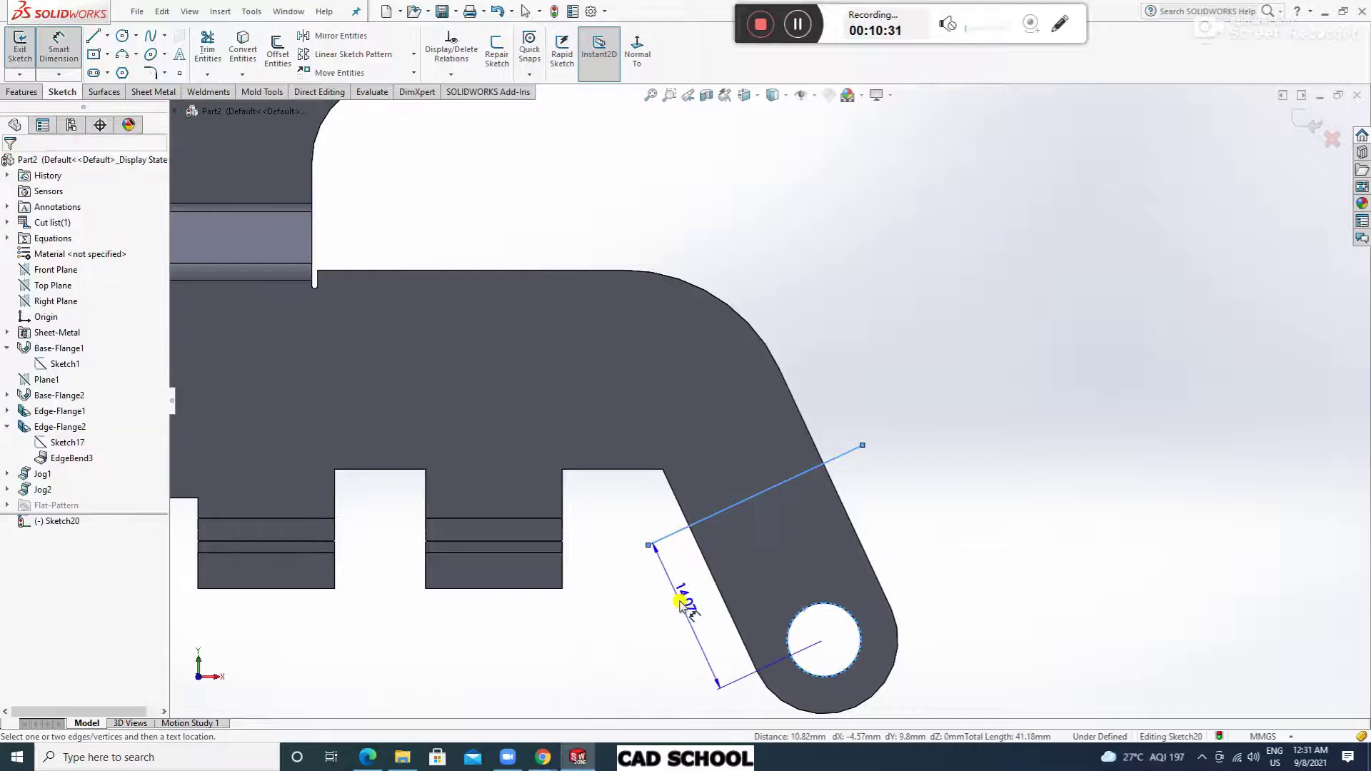
click(684, 599)
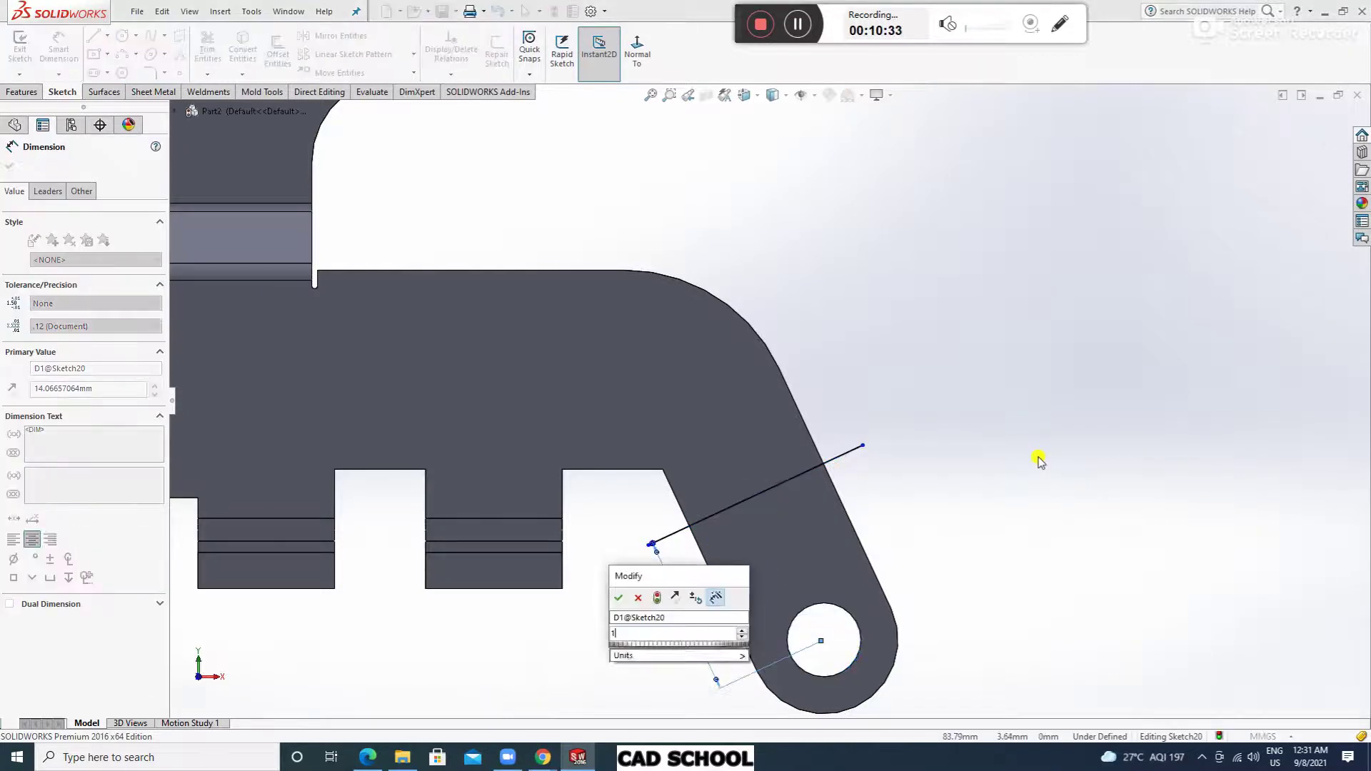
key(Return)
click(1020, 383)
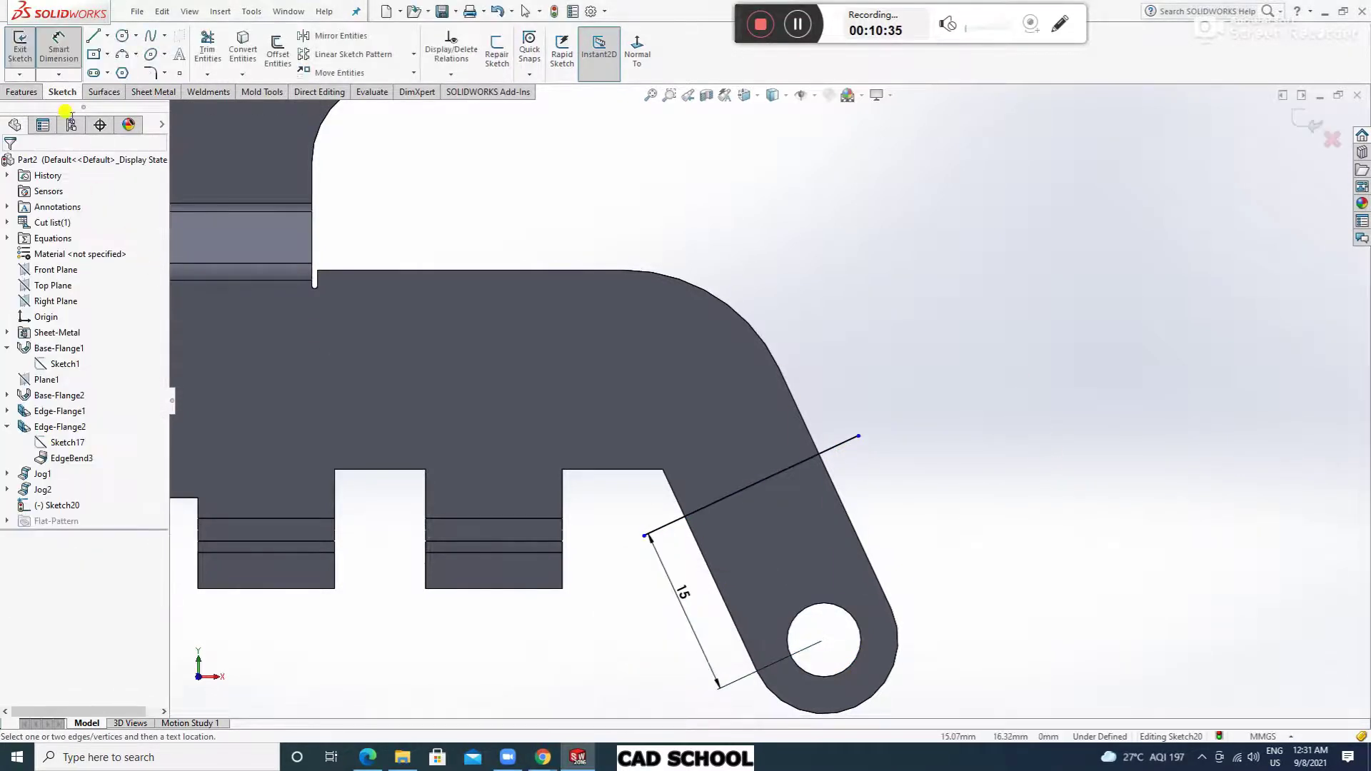
Jog the angled arm along the slanted line with Base-Flange1's face fixed, a 5 mm offset at 90 degrees, and the direction reversed.
click(154, 91)
click(229, 39)
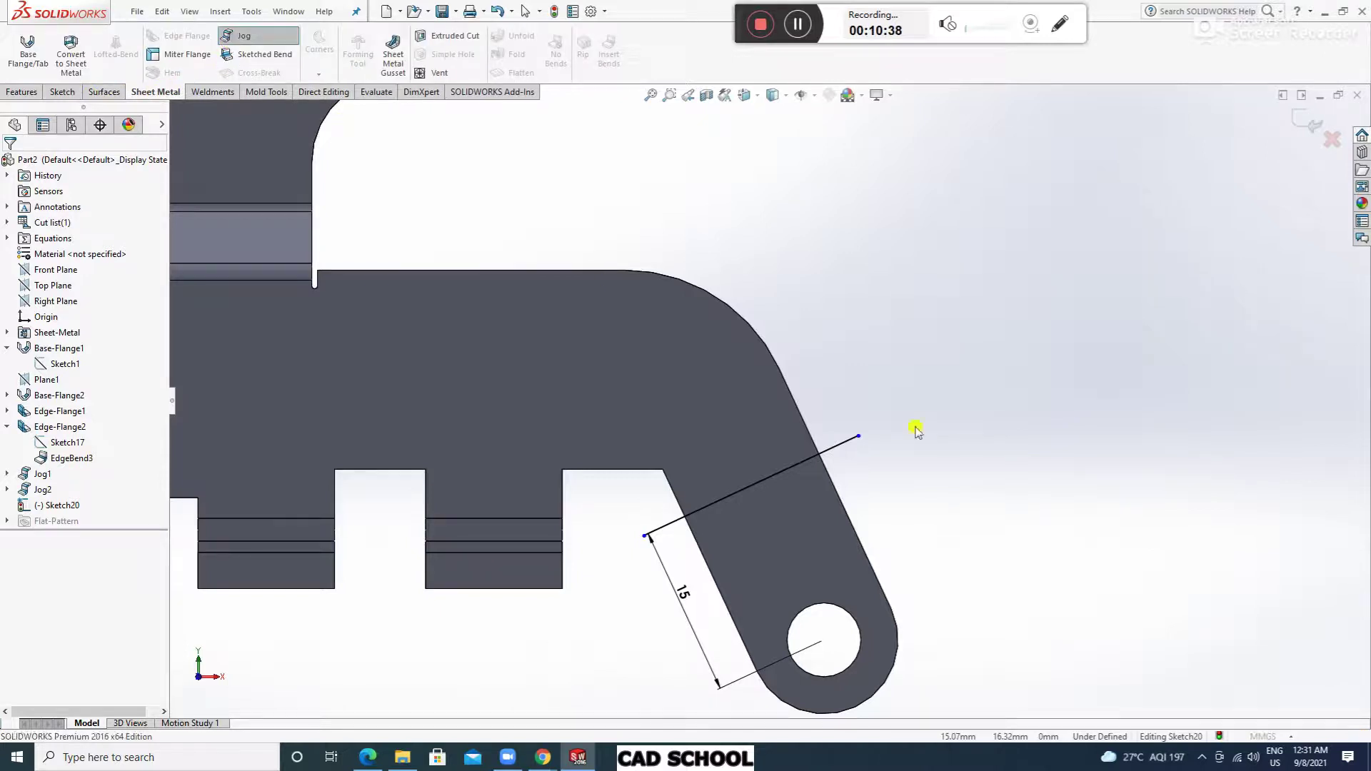
click(576, 389)
middle_drag(947, 483, 932, 325)
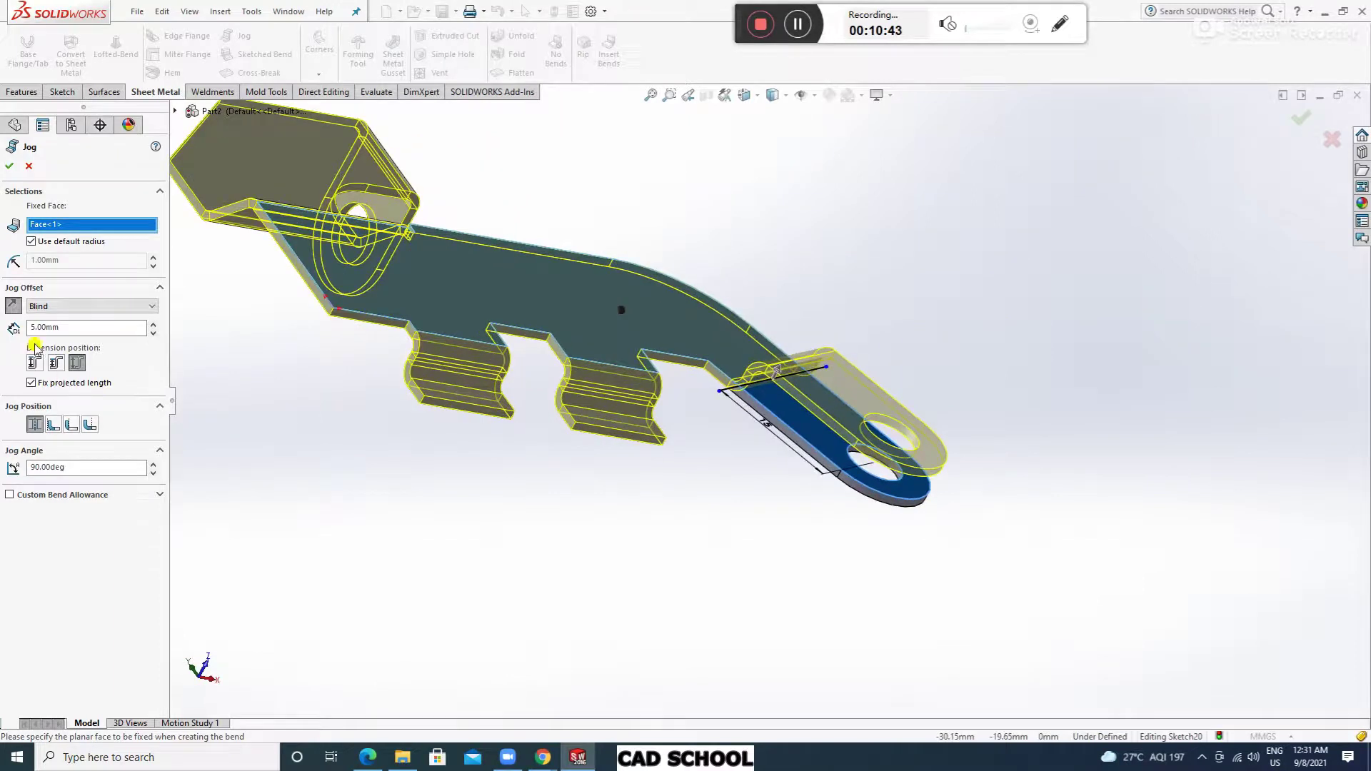
click(16, 309)
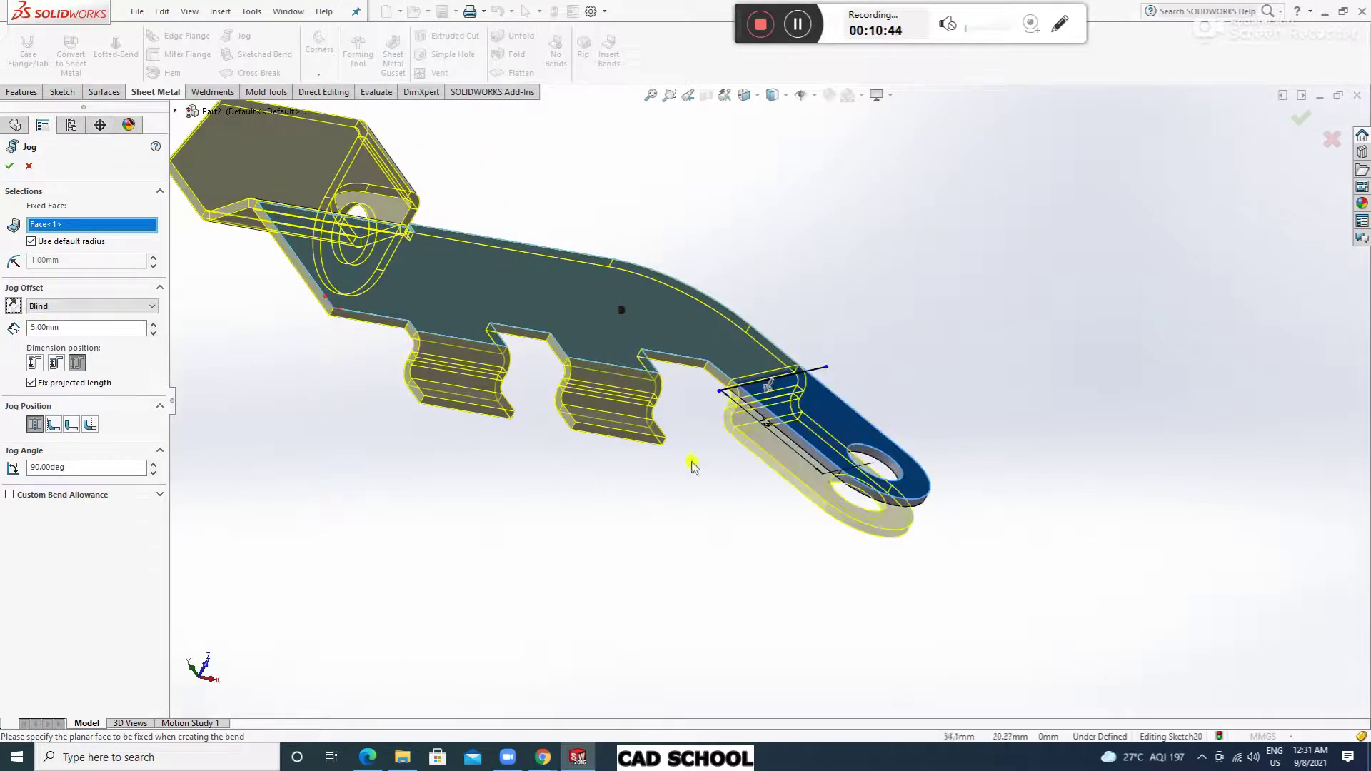
click(8, 165)
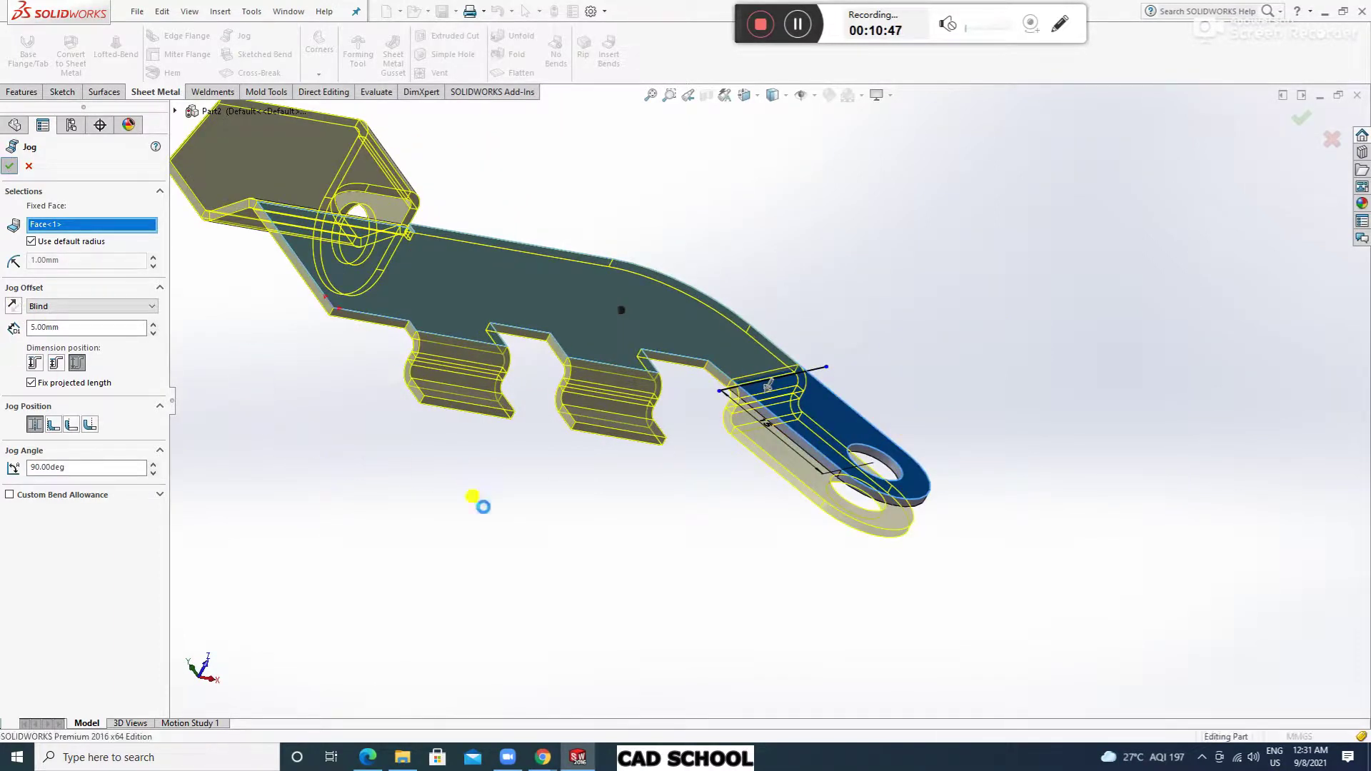
Unfold the two bends joining the base flanges, keeping Base-Flange1's face fixed.
scroll(674, 437, up, 5)
middle_drag(673, 437, 707, 398)
scroll(707, 398, down, 5)
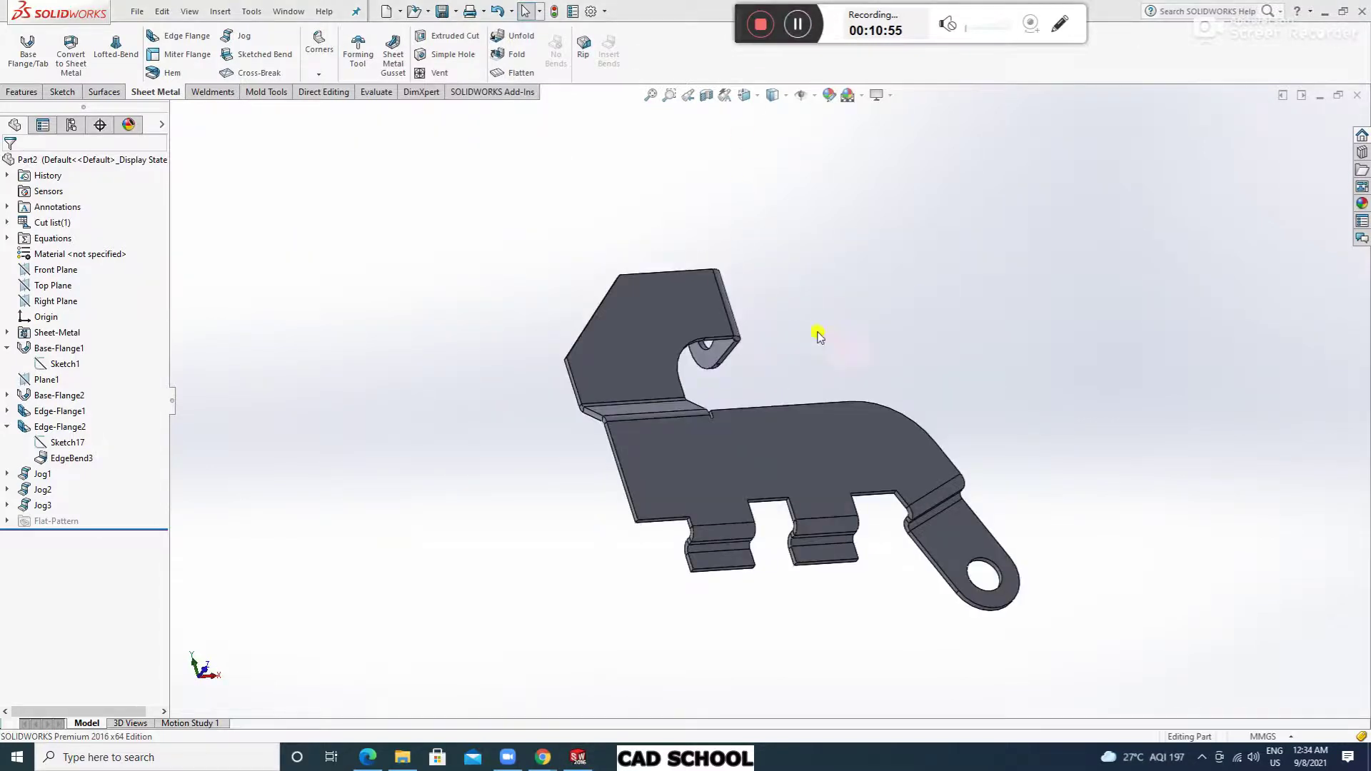
click(509, 37)
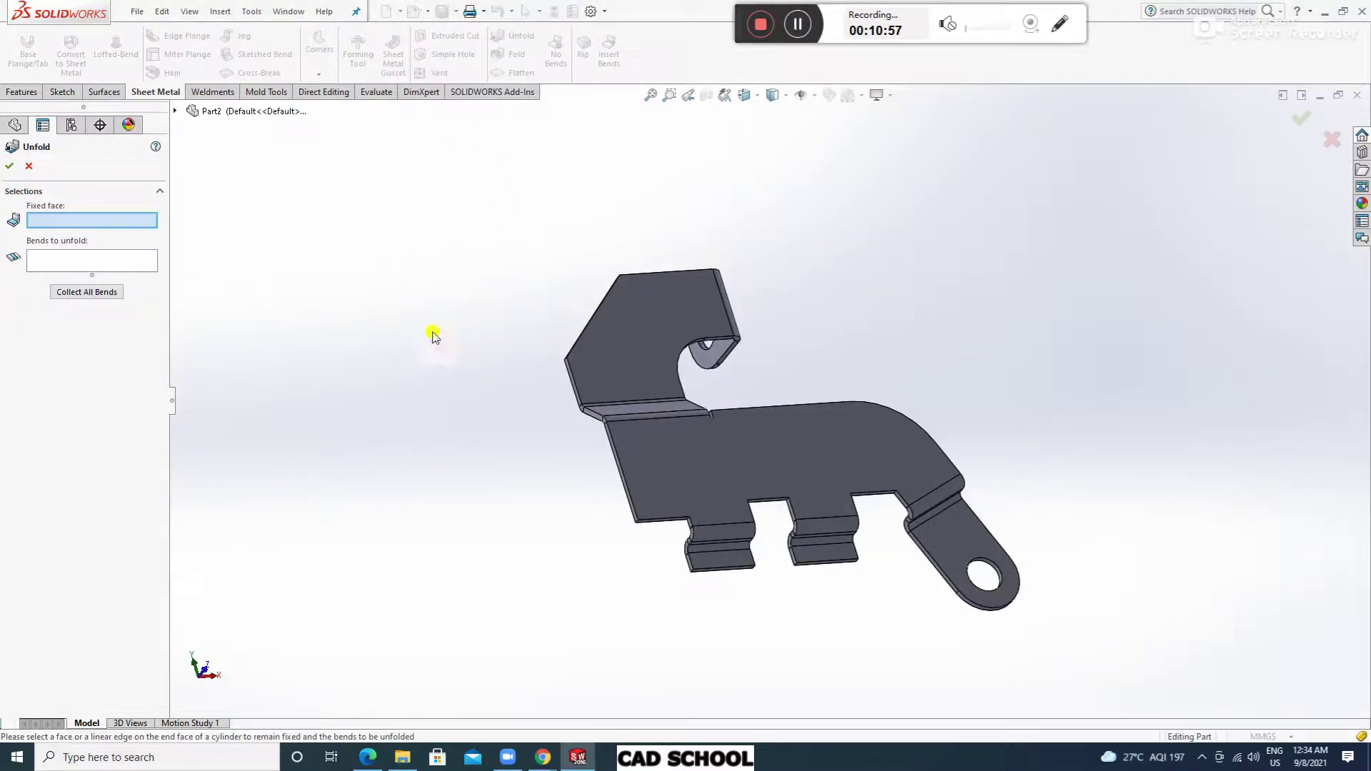
click(660, 451)
scroll(658, 417, down, 3)
click(606, 433)
click(582, 390)
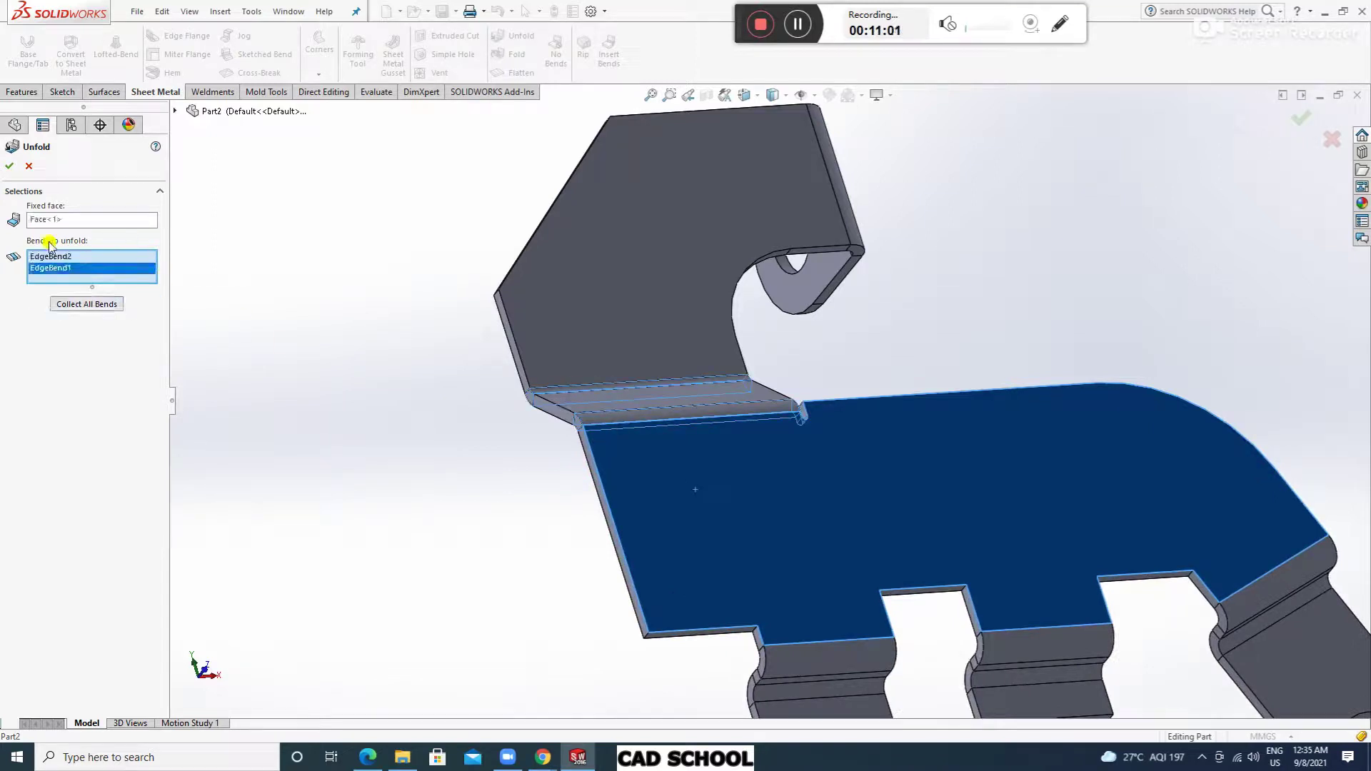
click(15, 170)
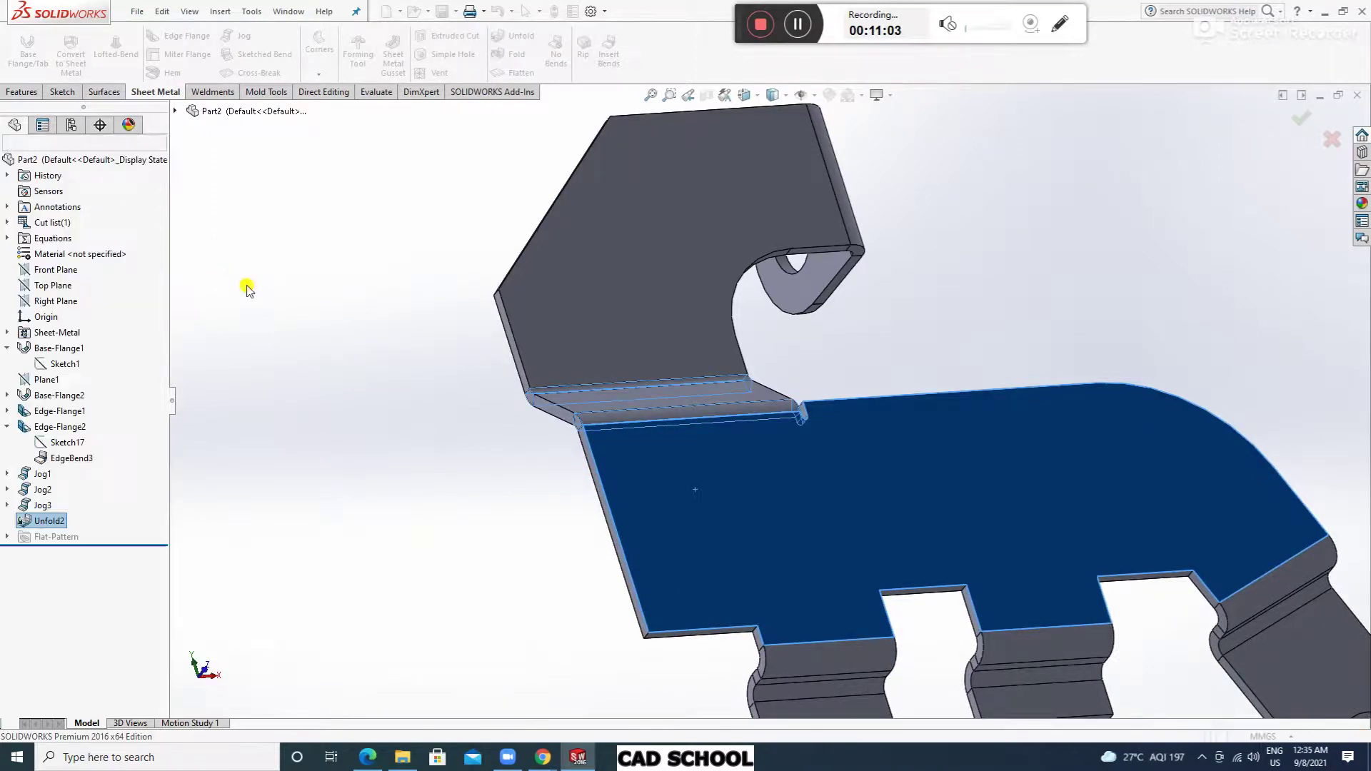
Start a sketch on the flattened Edge-Flange1 face and draw an upright rectangle about 11 mm wide across both unfolded bends.
scroll(566, 428, up, 5)
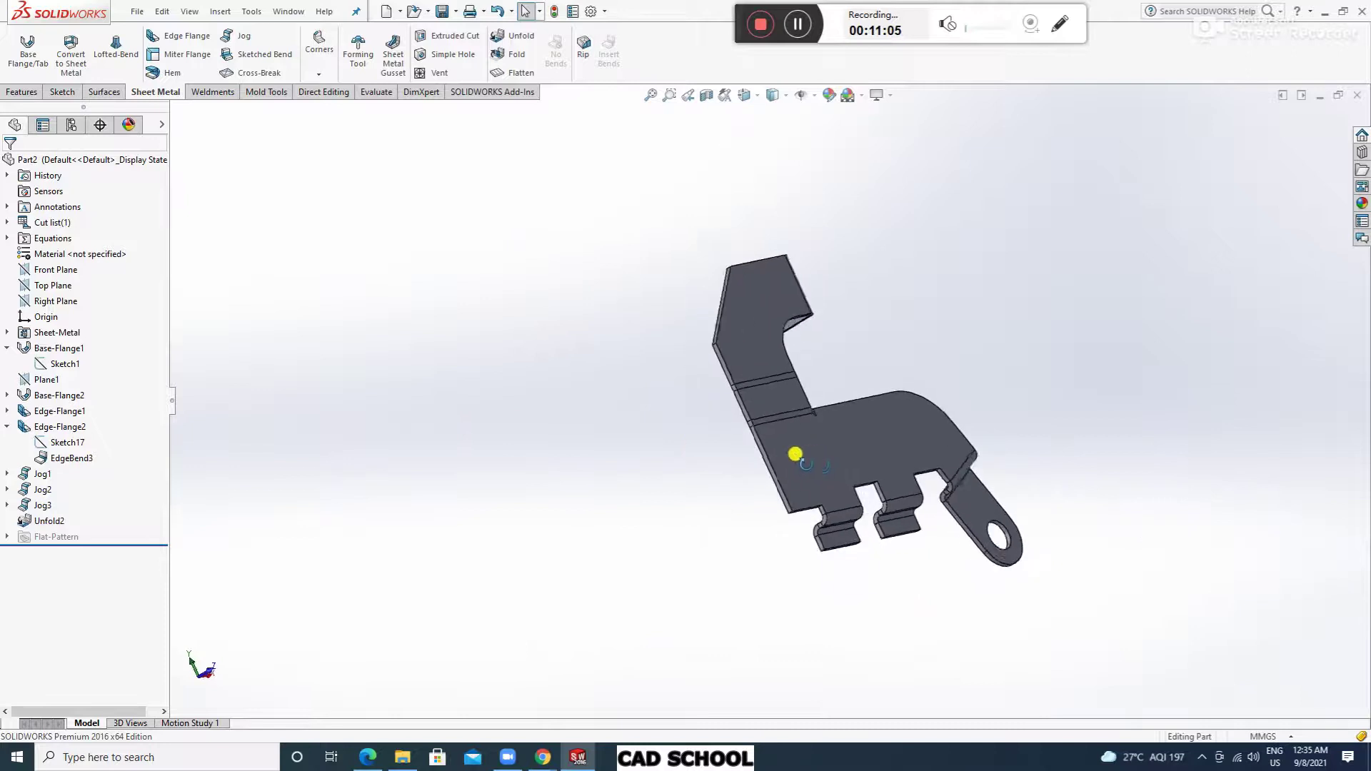
scroll(812, 454, down, 4)
click(723, 361)
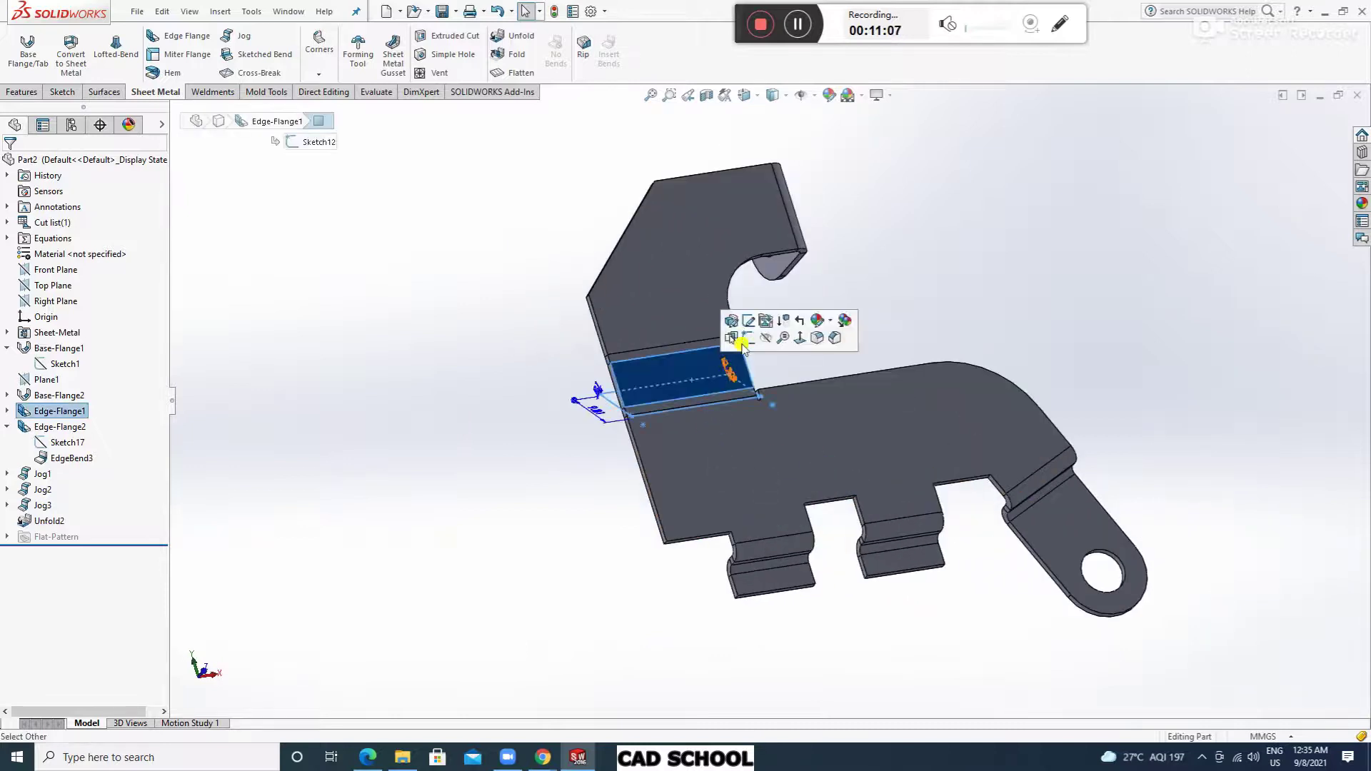
click(748, 338)
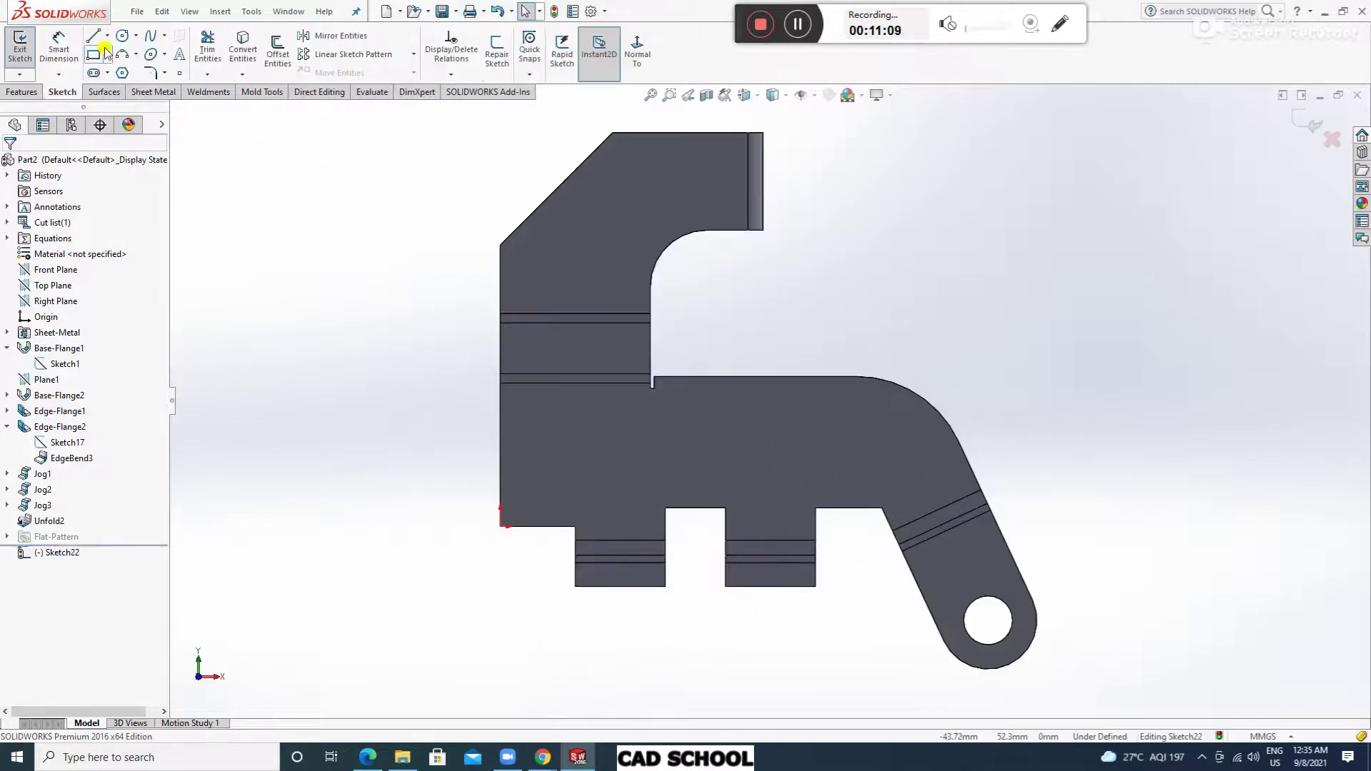
click(92, 55)
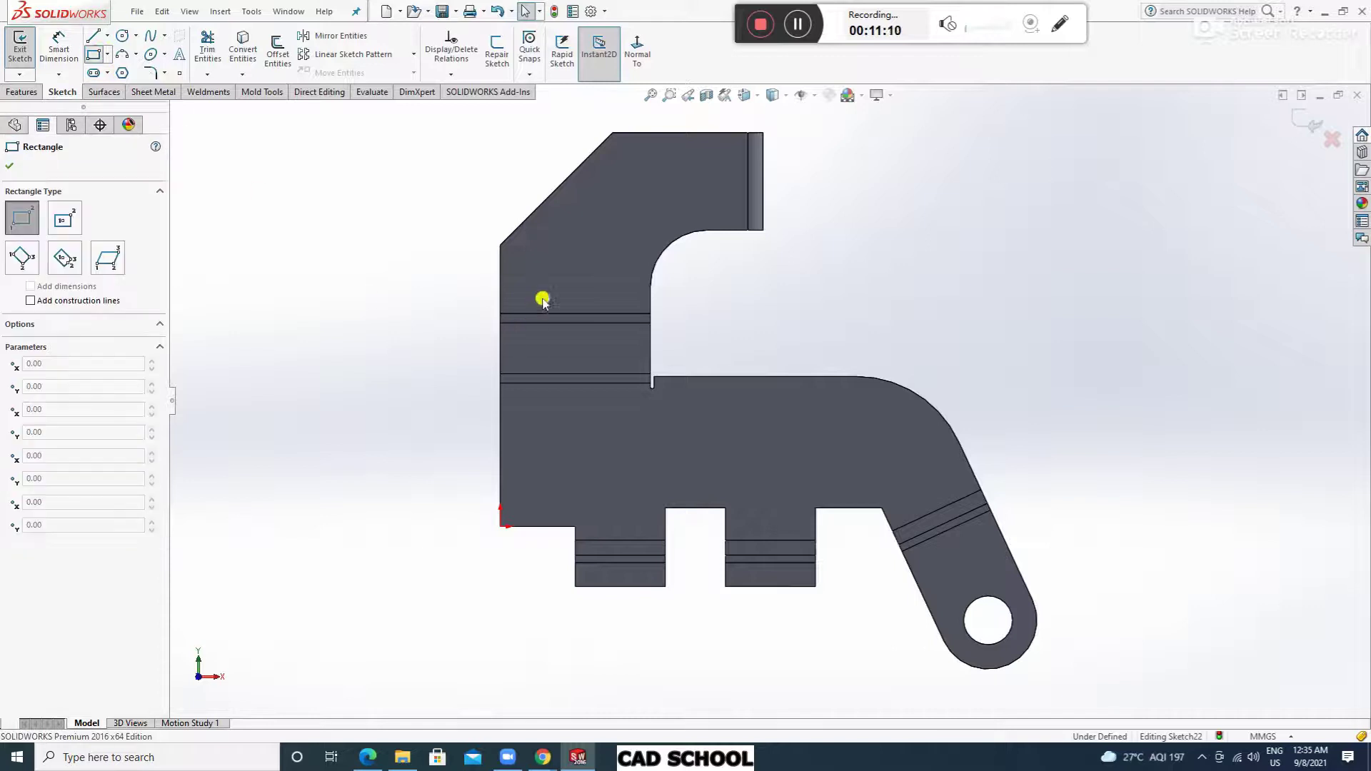
click(539, 262)
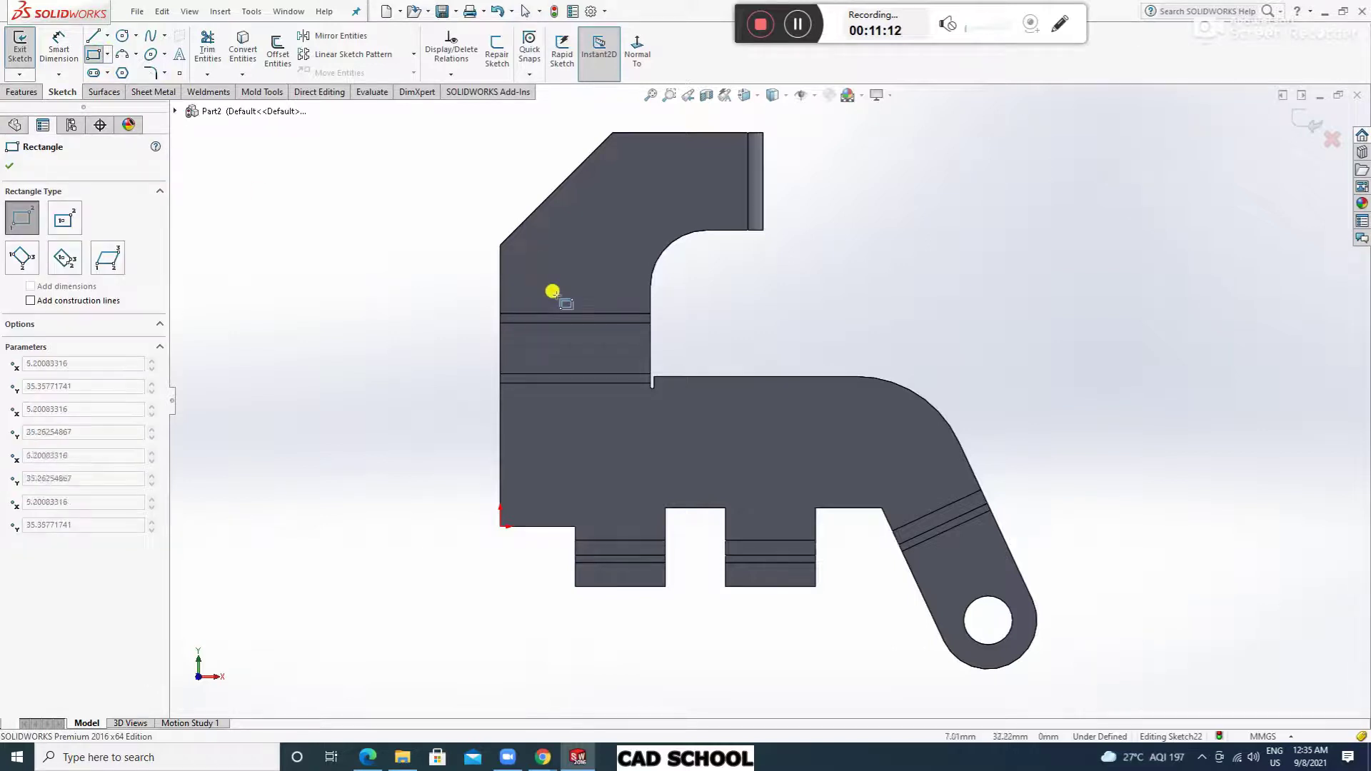
click(622, 440)
click(14, 169)
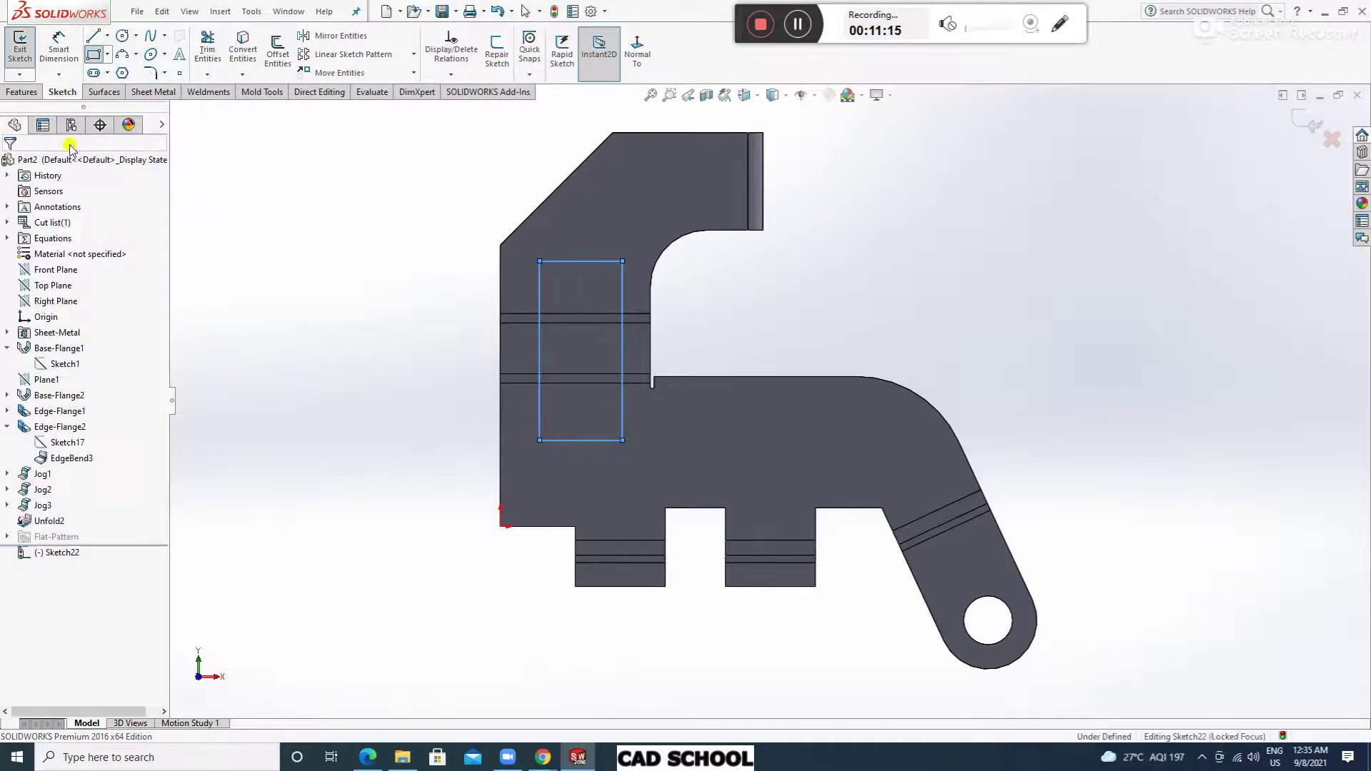
Dimension the rectangle's width to 10 mm.
click(59, 48)
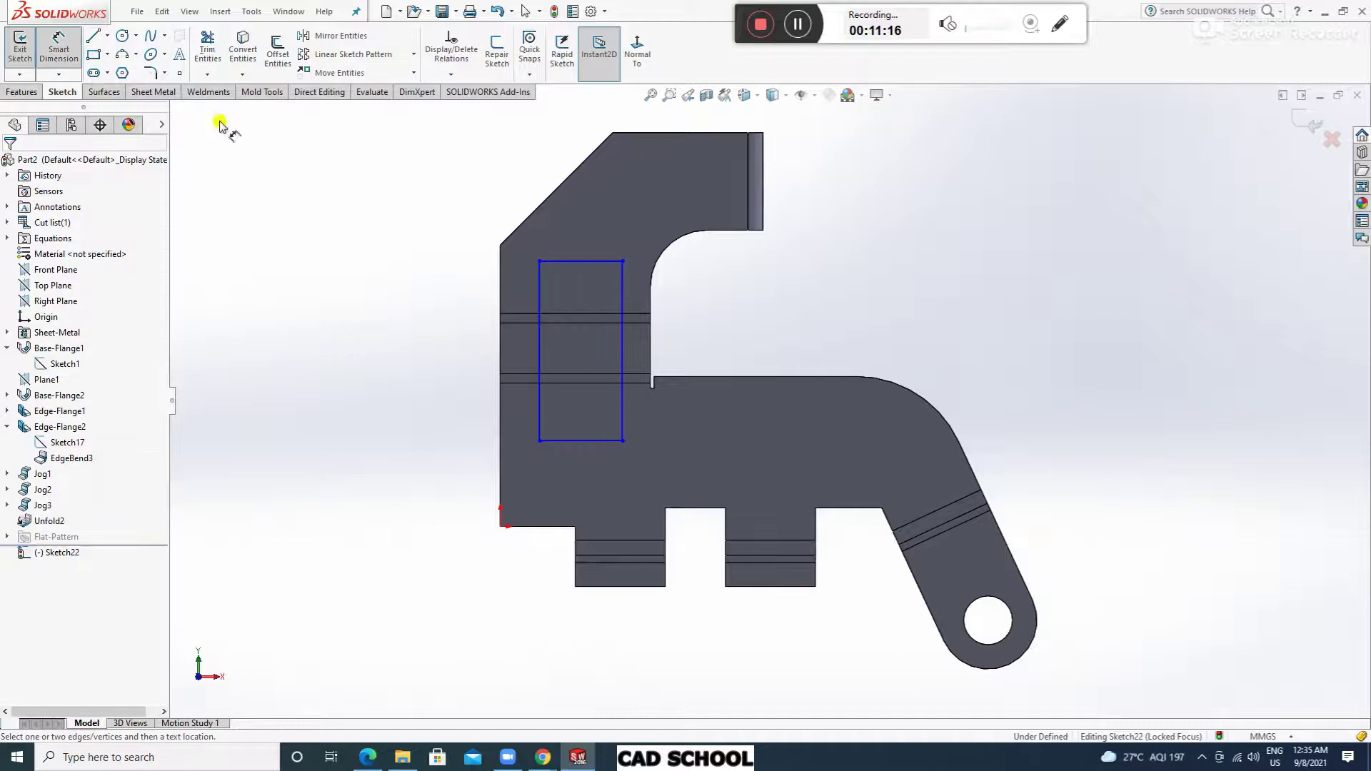
click(549, 262)
click(545, 139)
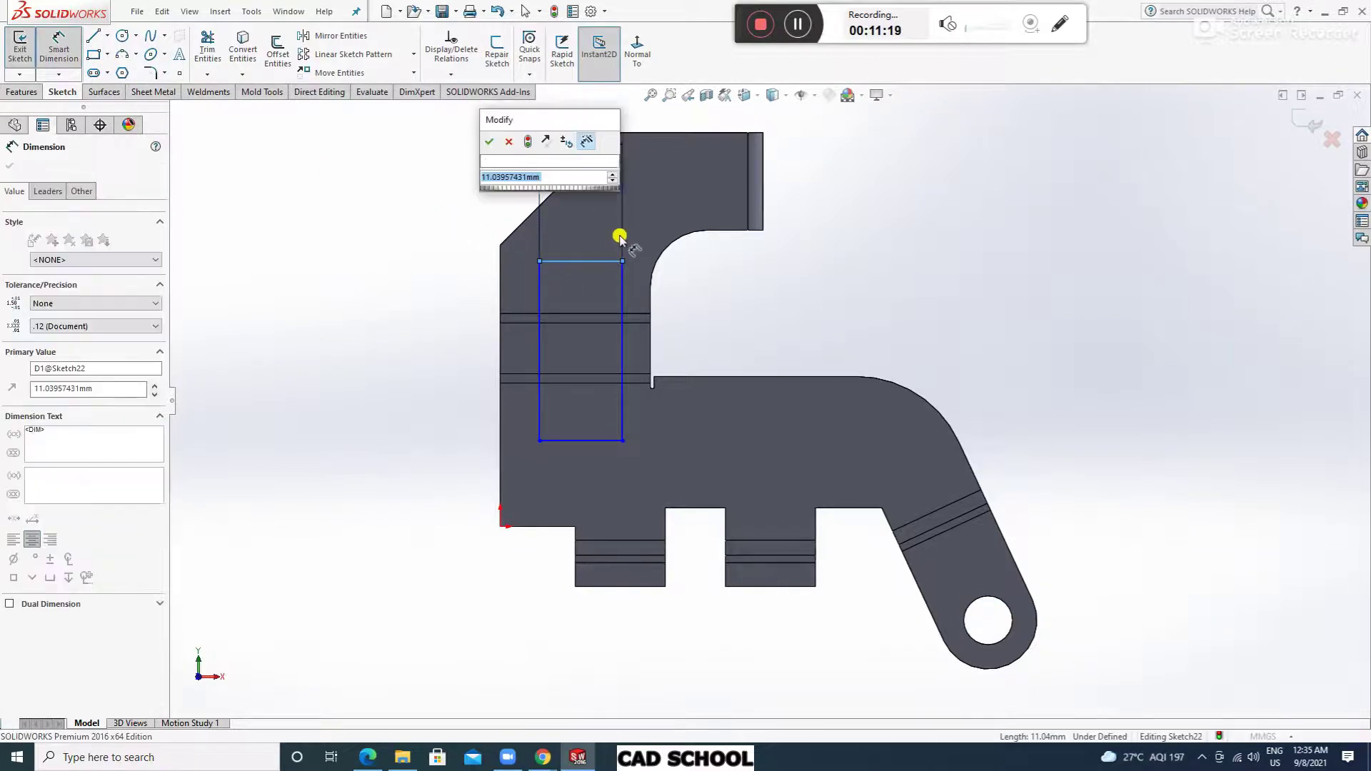
text(10)
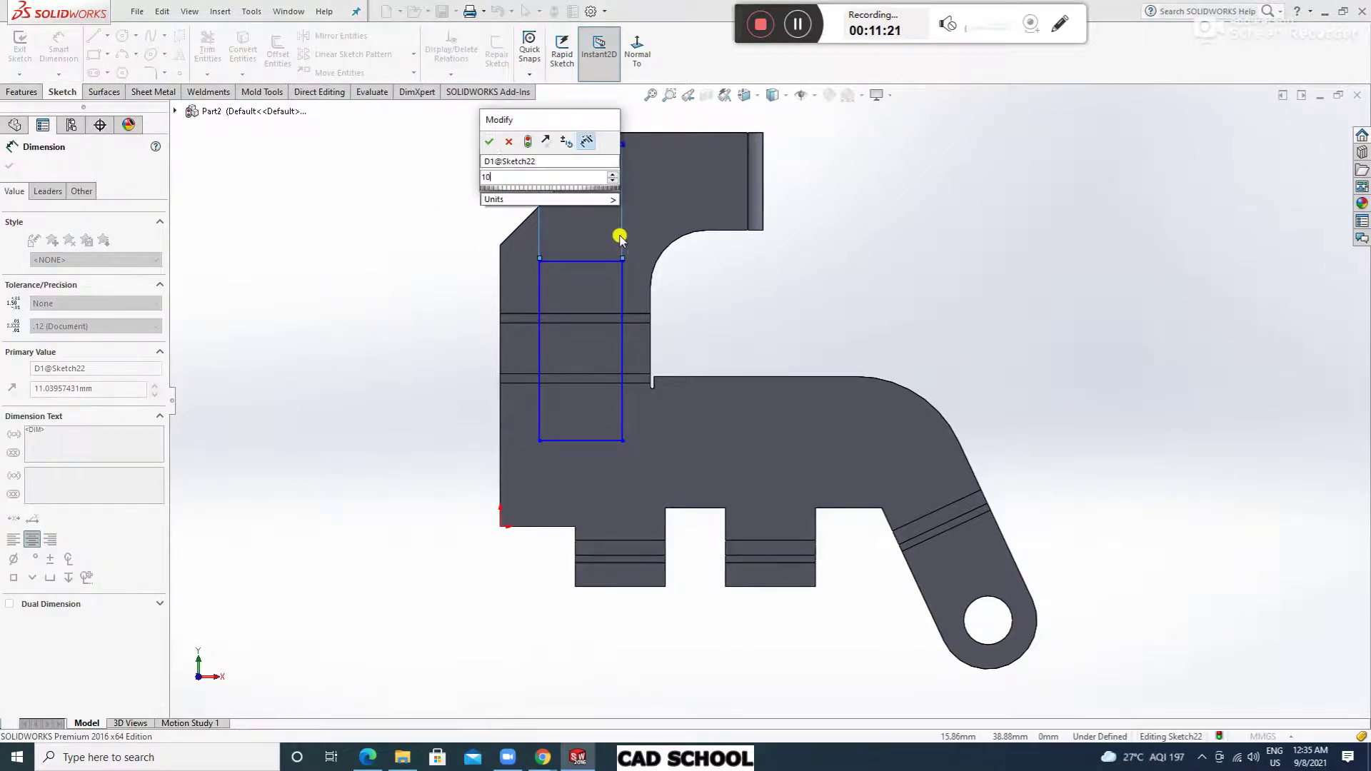
key(Return)
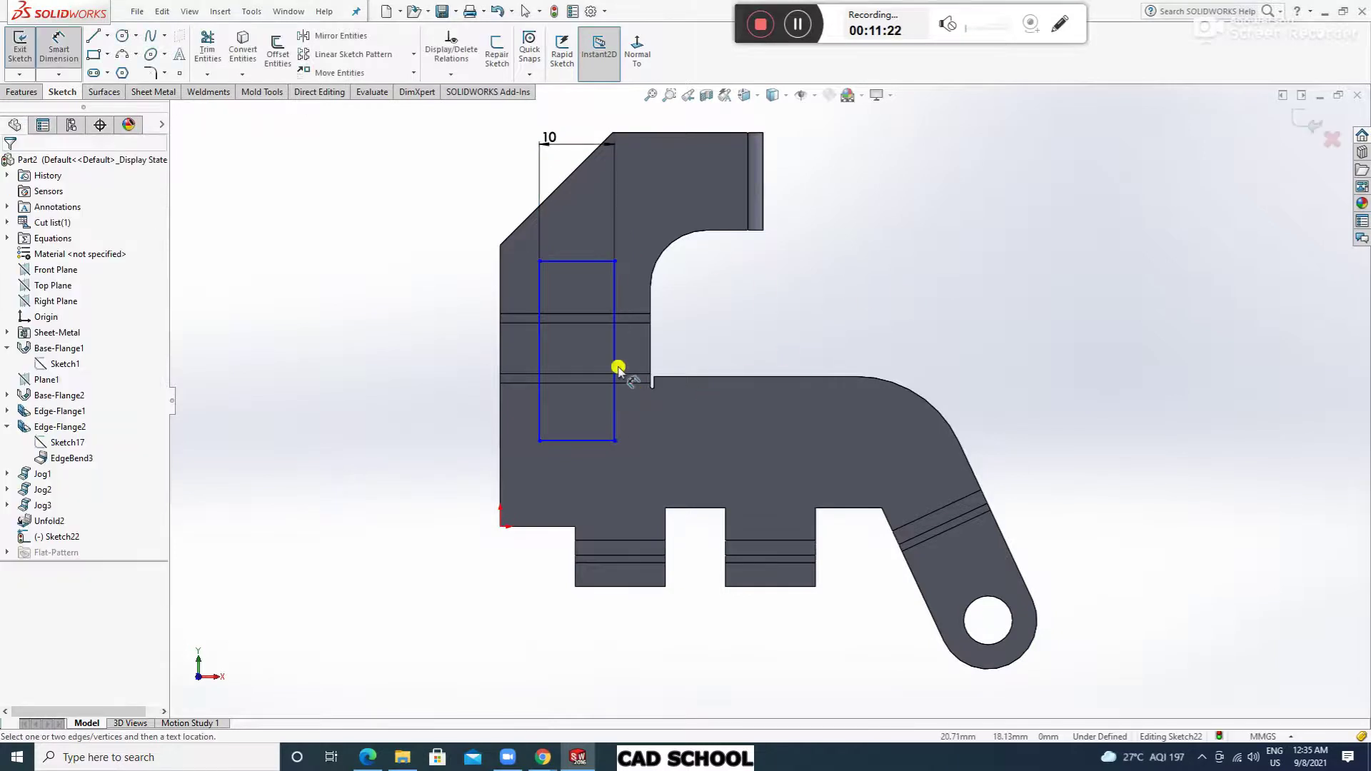
Dimension the rectangle's outer long side 5 mm from the part's straight vertical edge.
click(539, 295)
click(498, 287)
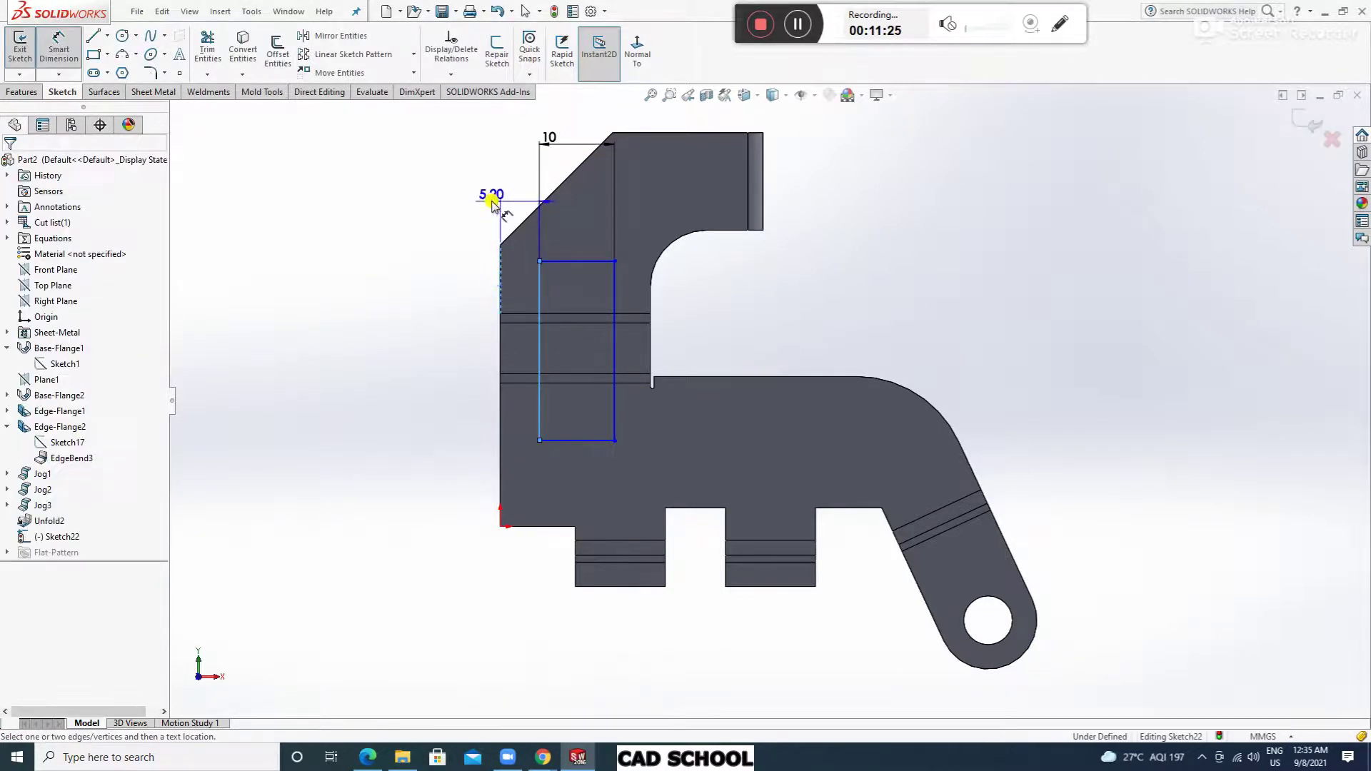
click(490, 207)
text(5)
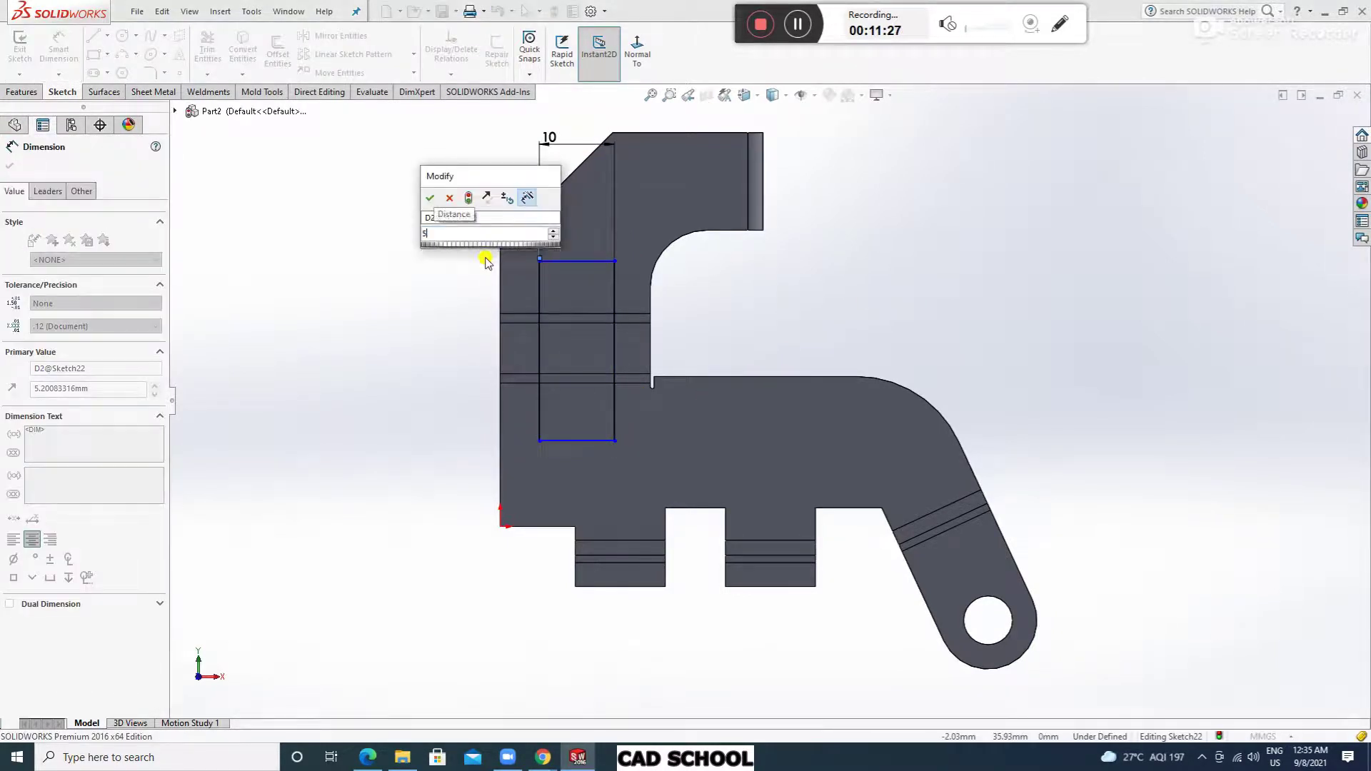
key(Return)
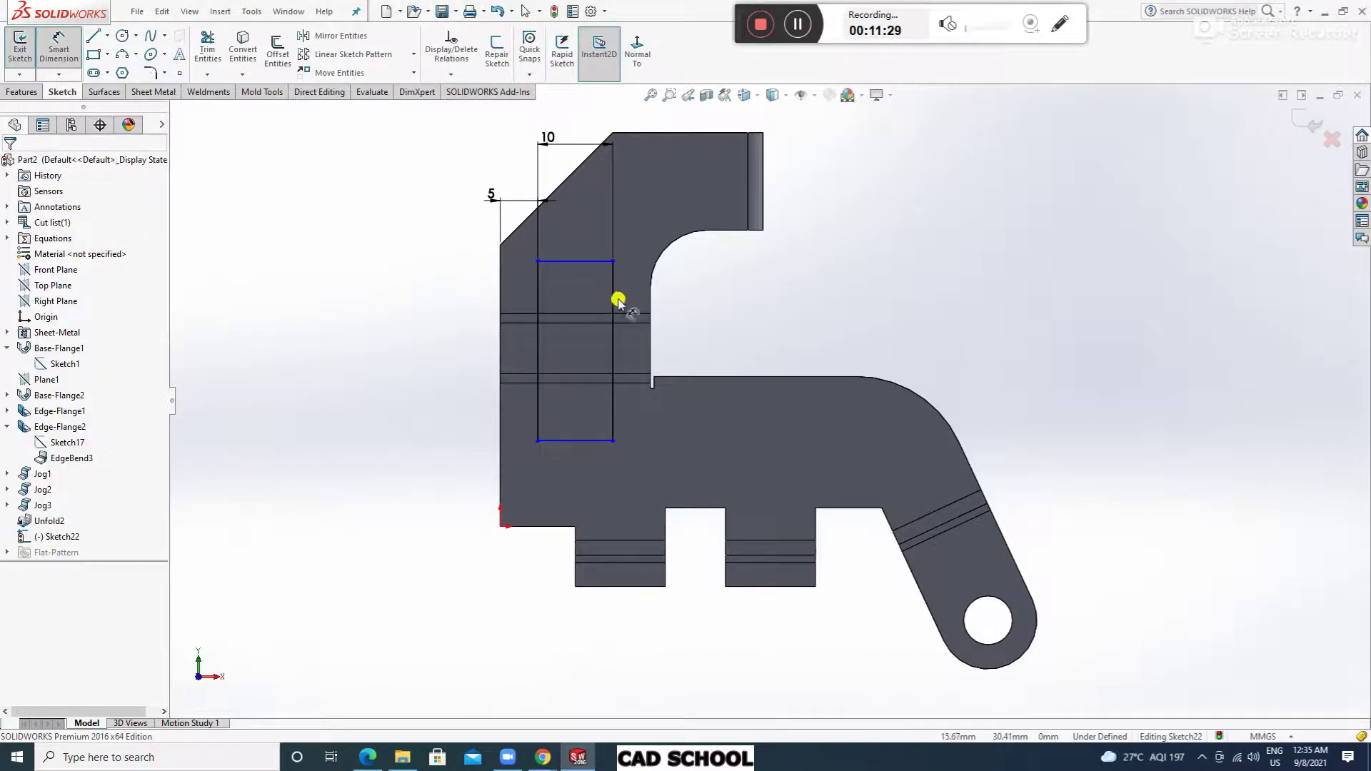
Dimension the rectangle's upper side 15 mm below the upper flange's top edge.
click(594, 261)
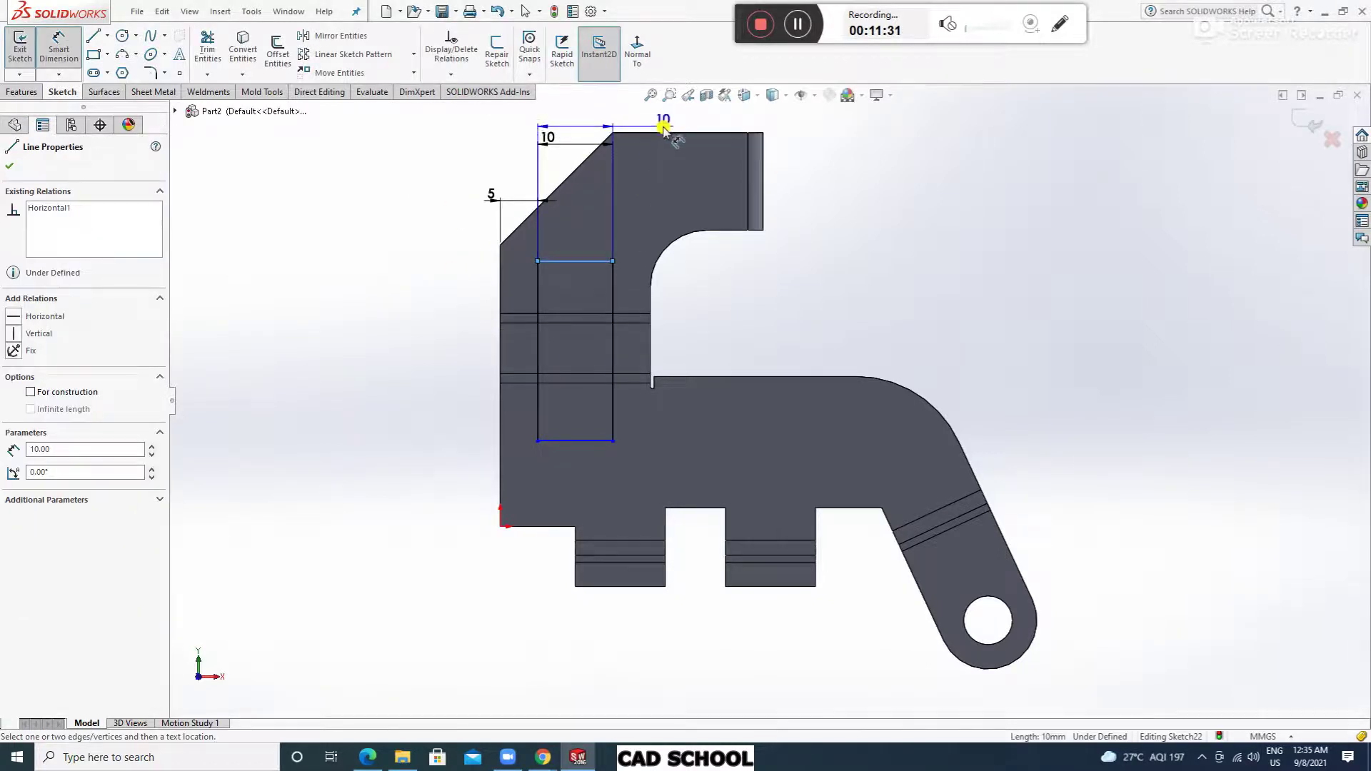
click(668, 135)
click(821, 203)
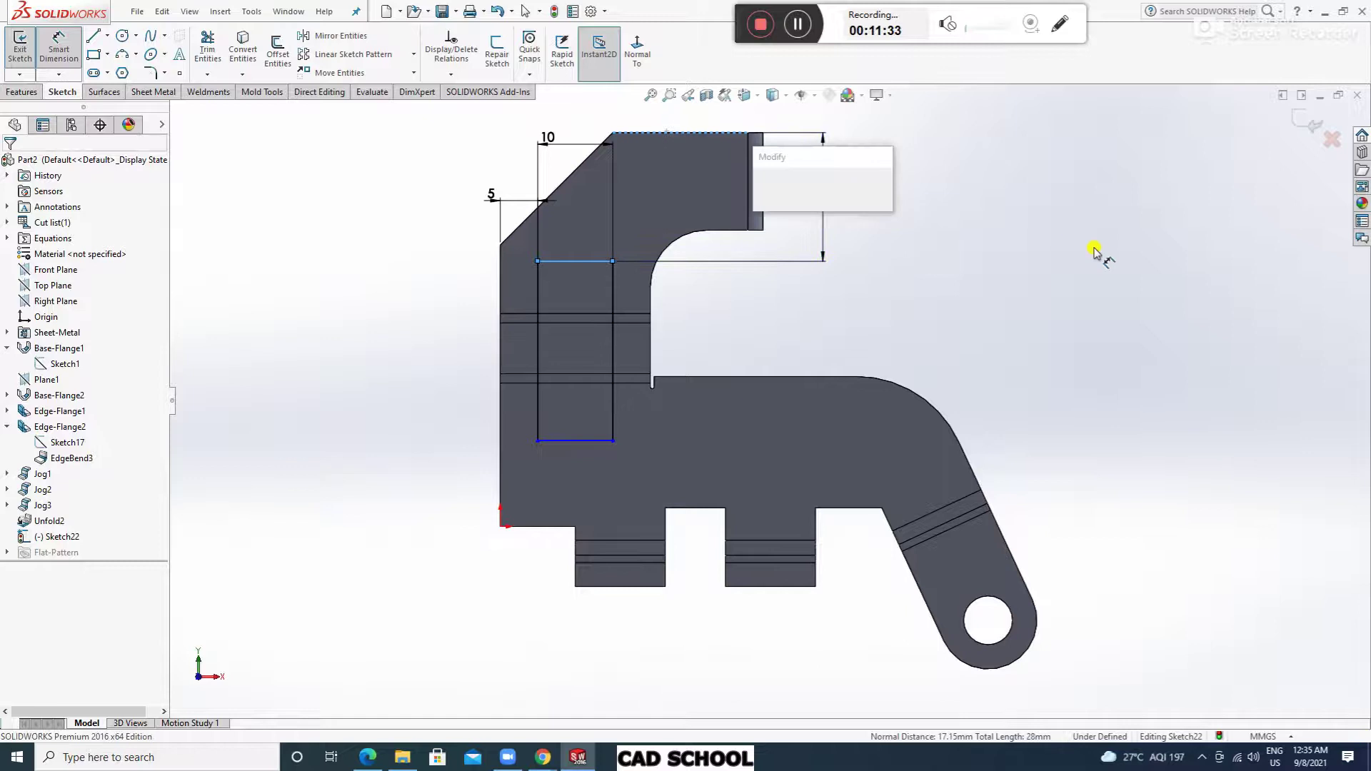
text(15)
key(Return)
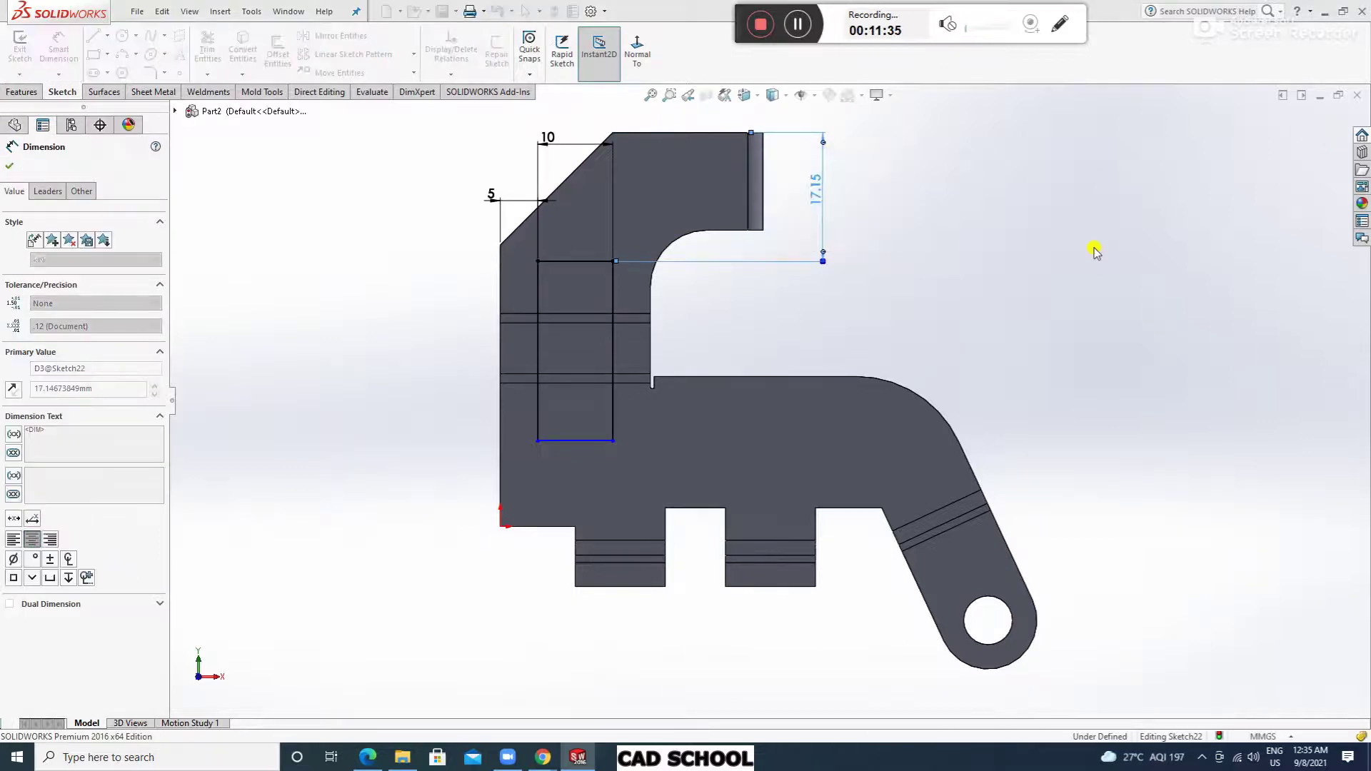
Dimension the rectangle's height to 25 mm.
click(538, 292)
click(465, 383)
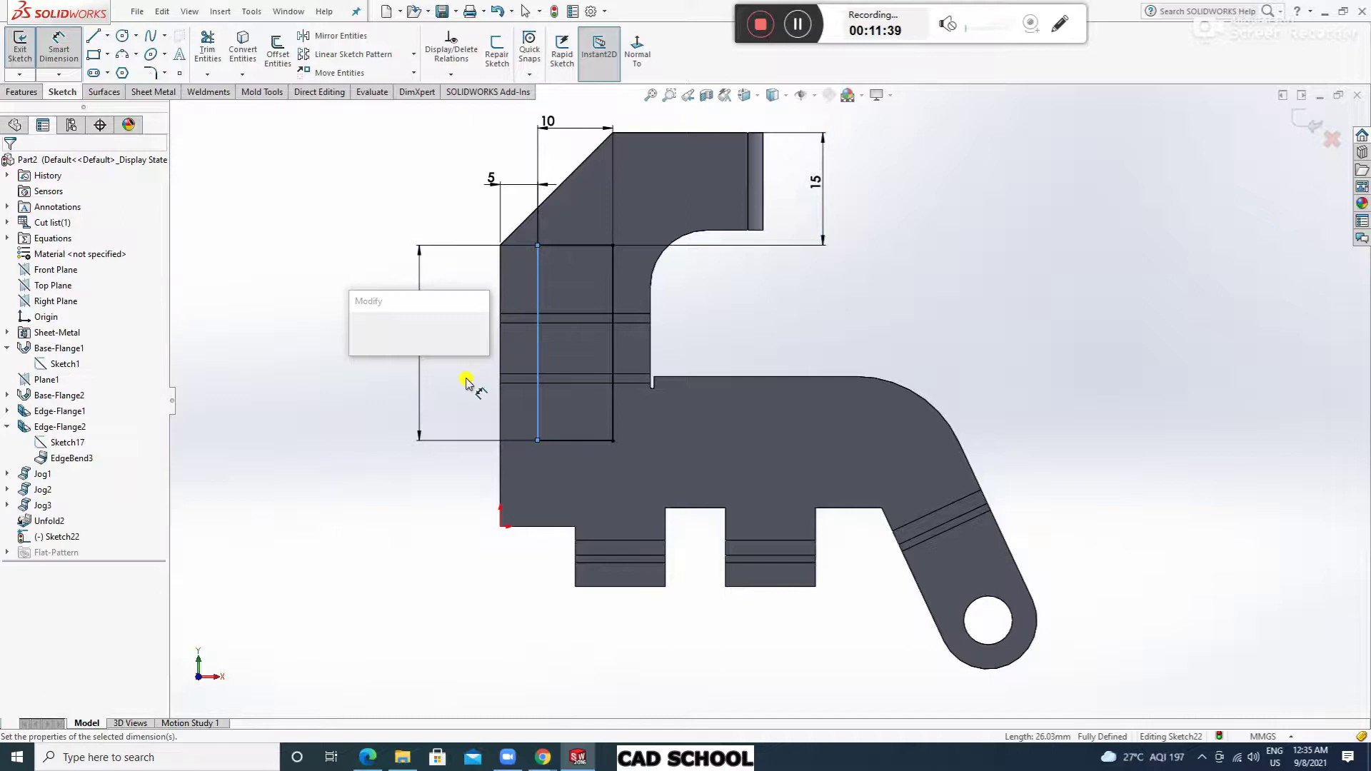
text(25)
key(Return)
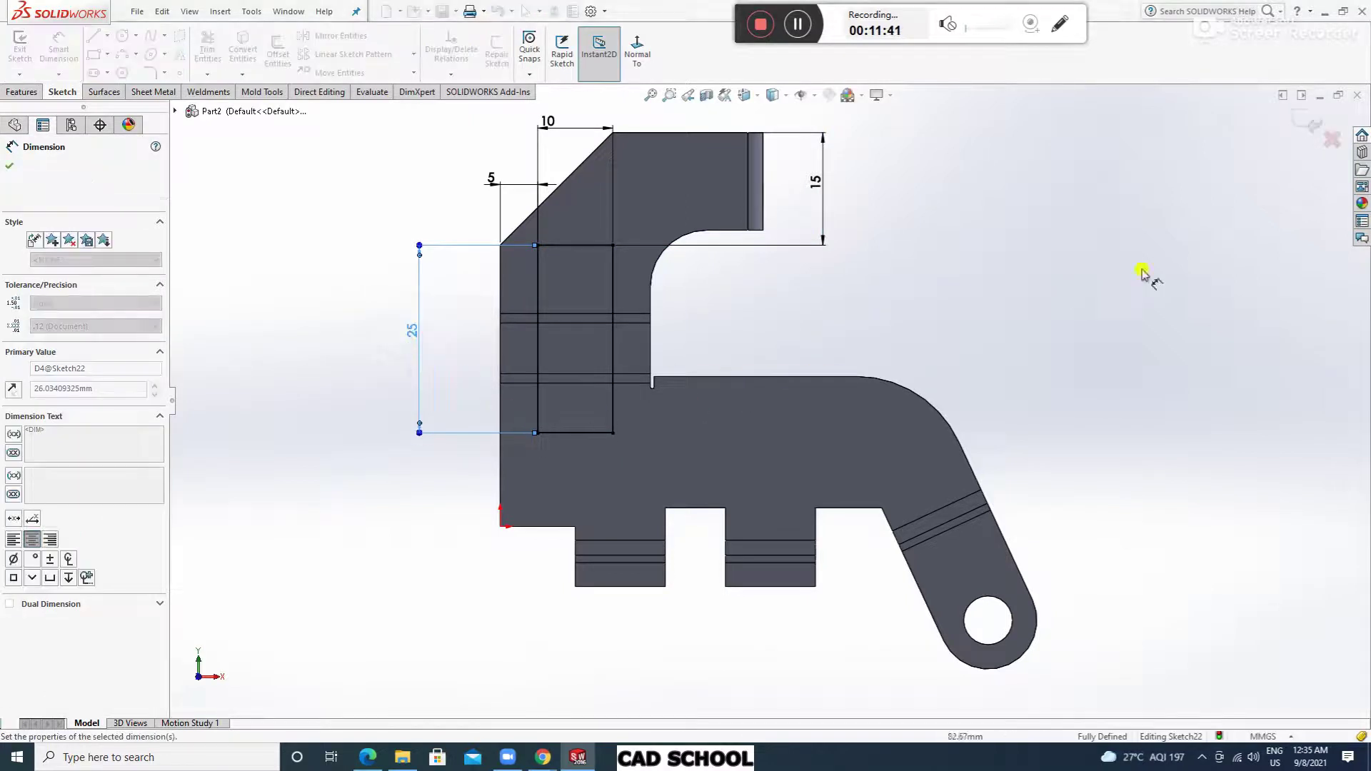
key(Escape)
Round all four corners of the rectangle with 2.5 mm sketch fillets and reposition the radius dimension clear of the profile.
click(151, 73)
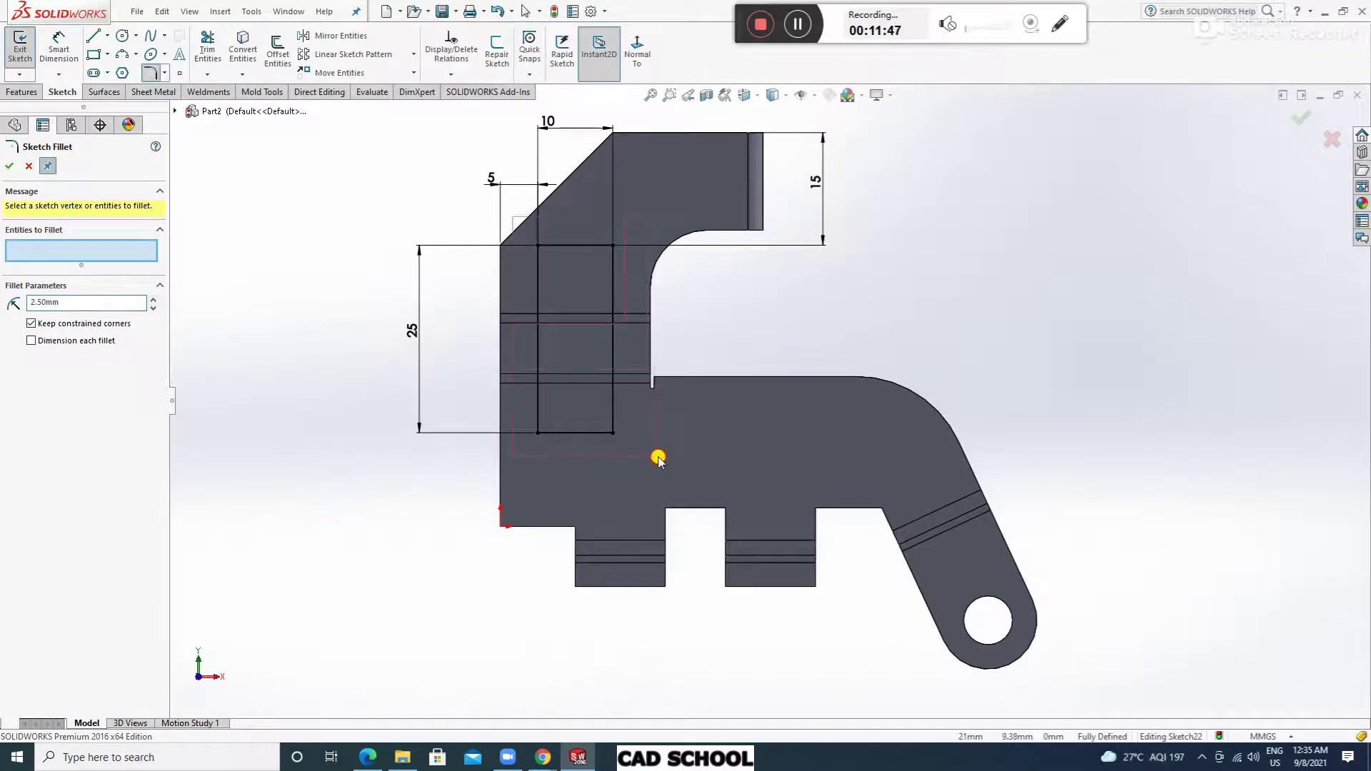
drag(658, 458, 644, 458)
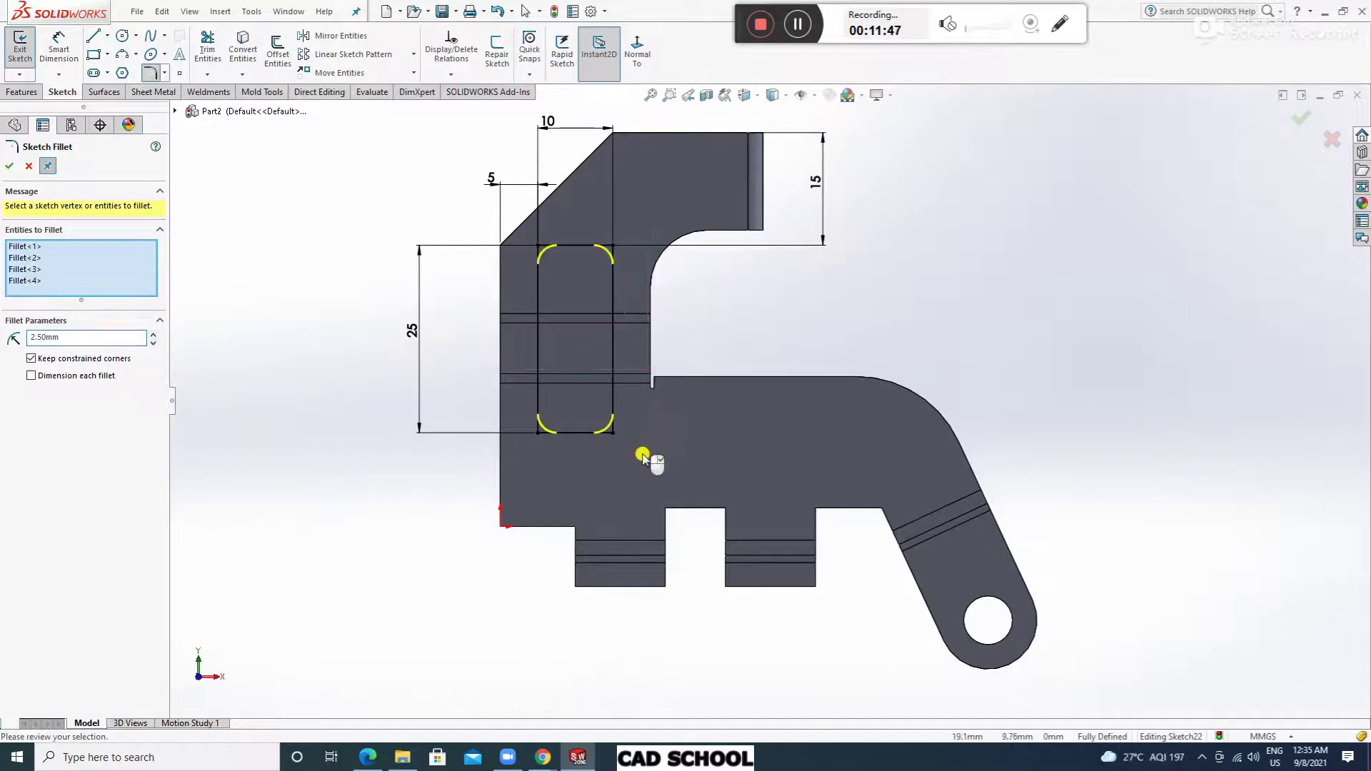
click(7, 169)
click(11, 169)
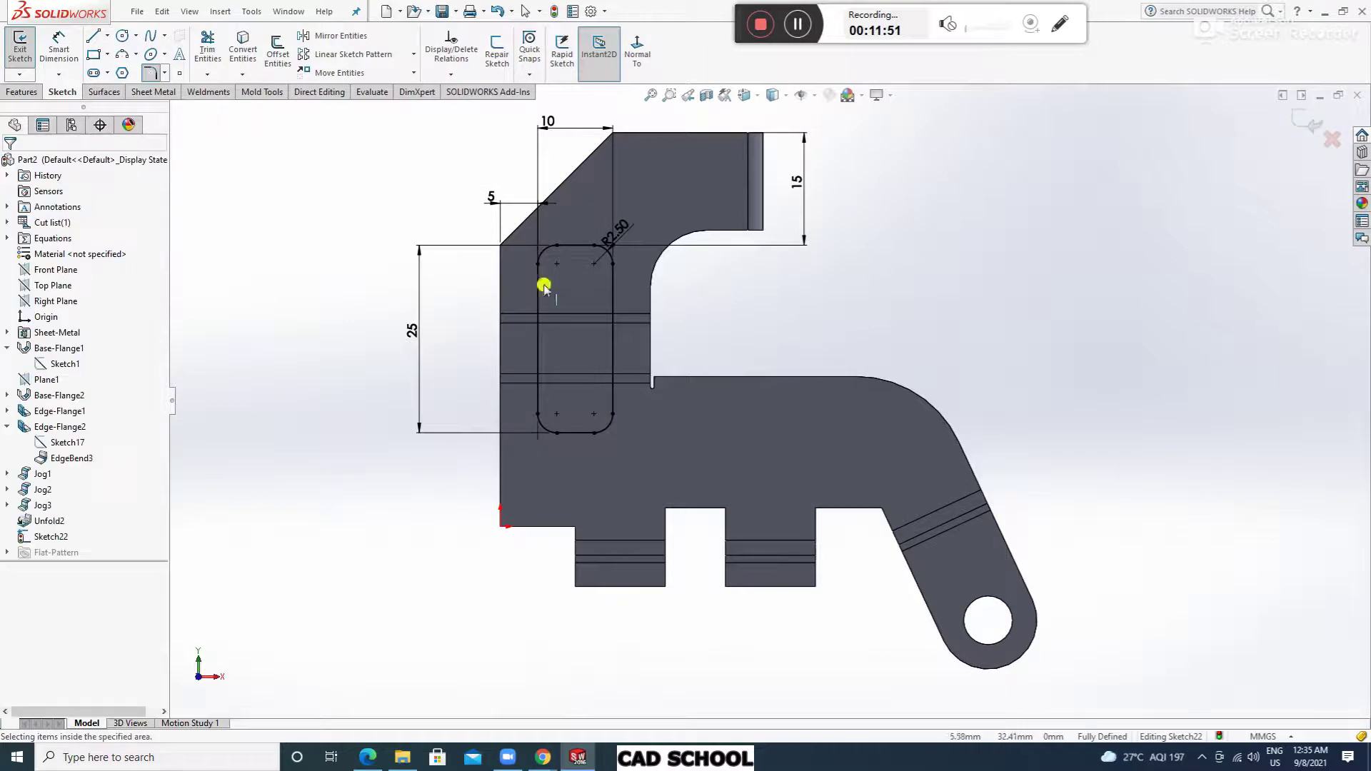
drag(615, 223, 637, 209)
Cut the rounded rectangle through the sheet with a 10 mm blind Extruded Cut, keeping Normal cut on.
click(905, 281)
click(144, 93)
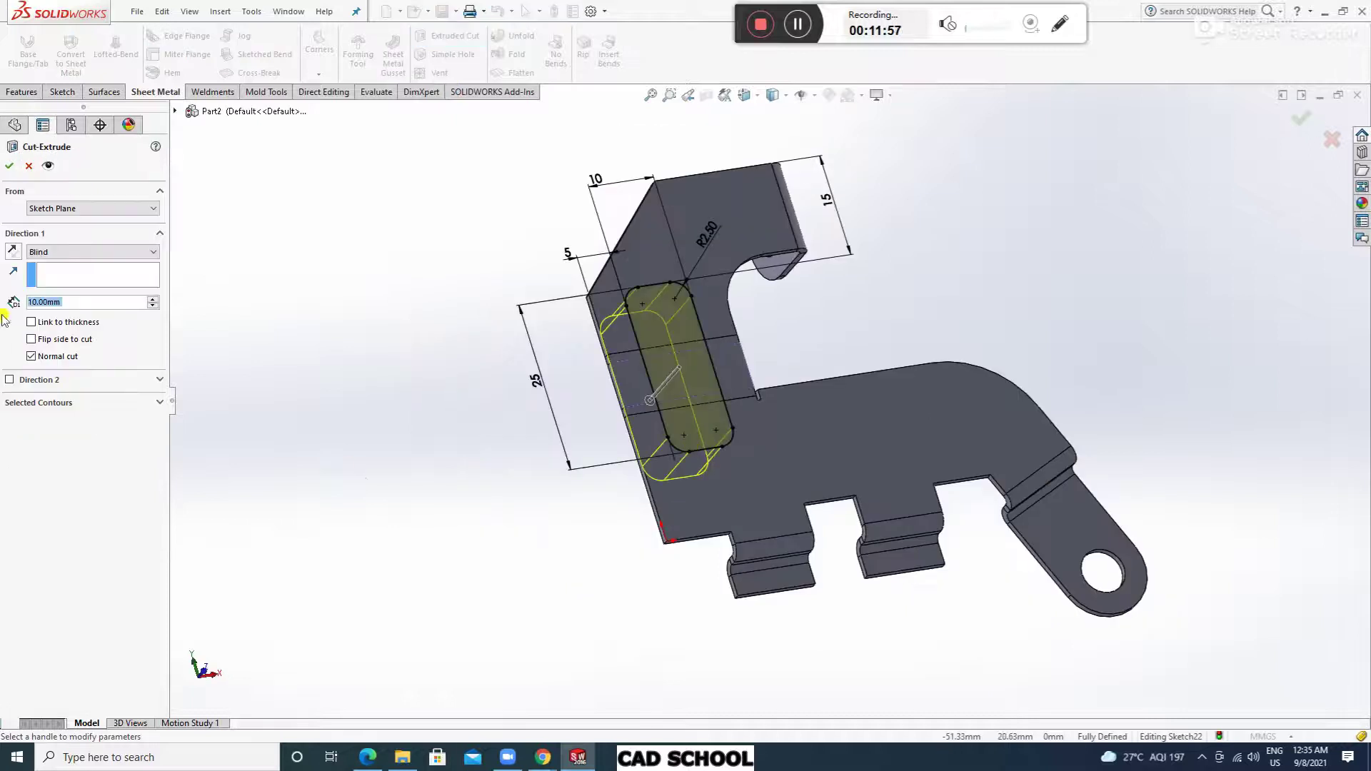
click(9, 165)
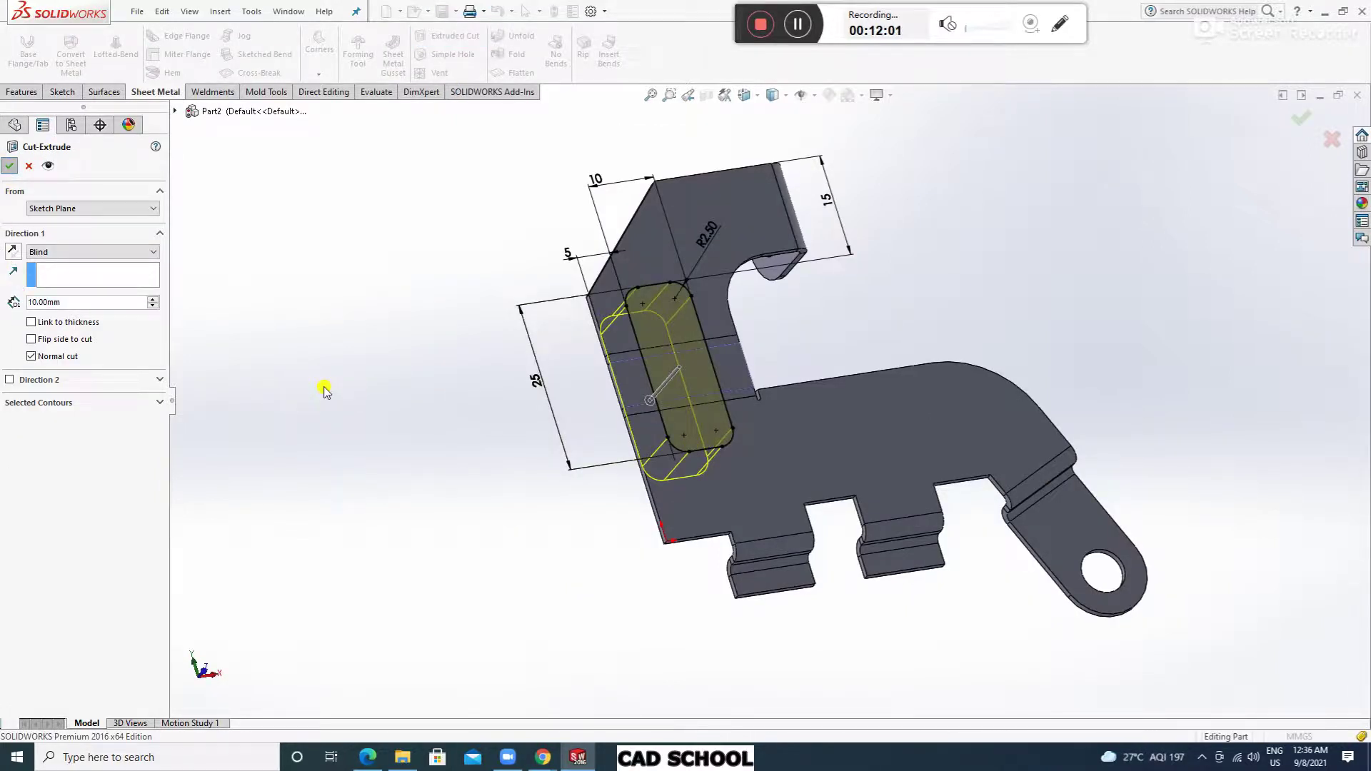
Fold EdgeBend1 and EdgeBend2 back into shape with Base-Flange1's face fixed.
middle_drag(762, 413, 726, 330)
scroll(785, 391, down, 2)
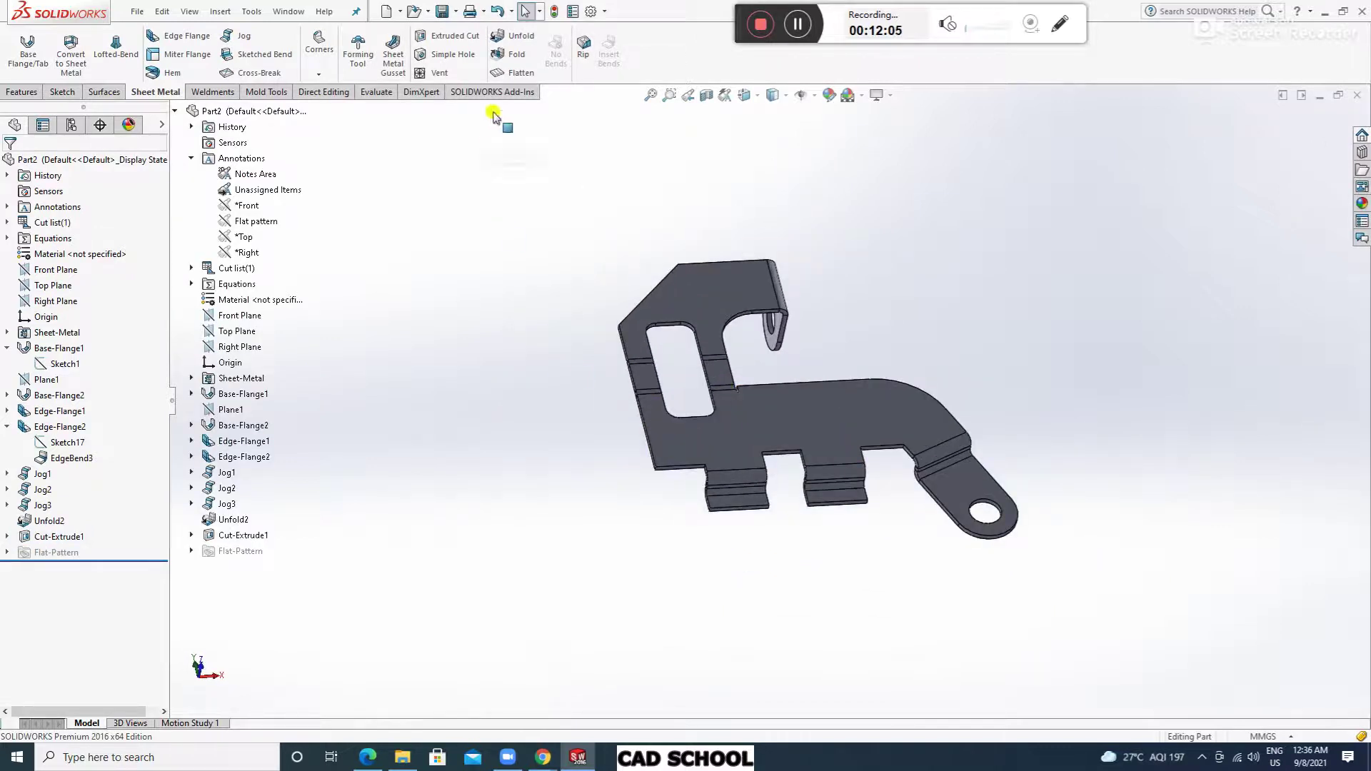
click(516, 52)
scroll(688, 395, down, 2)
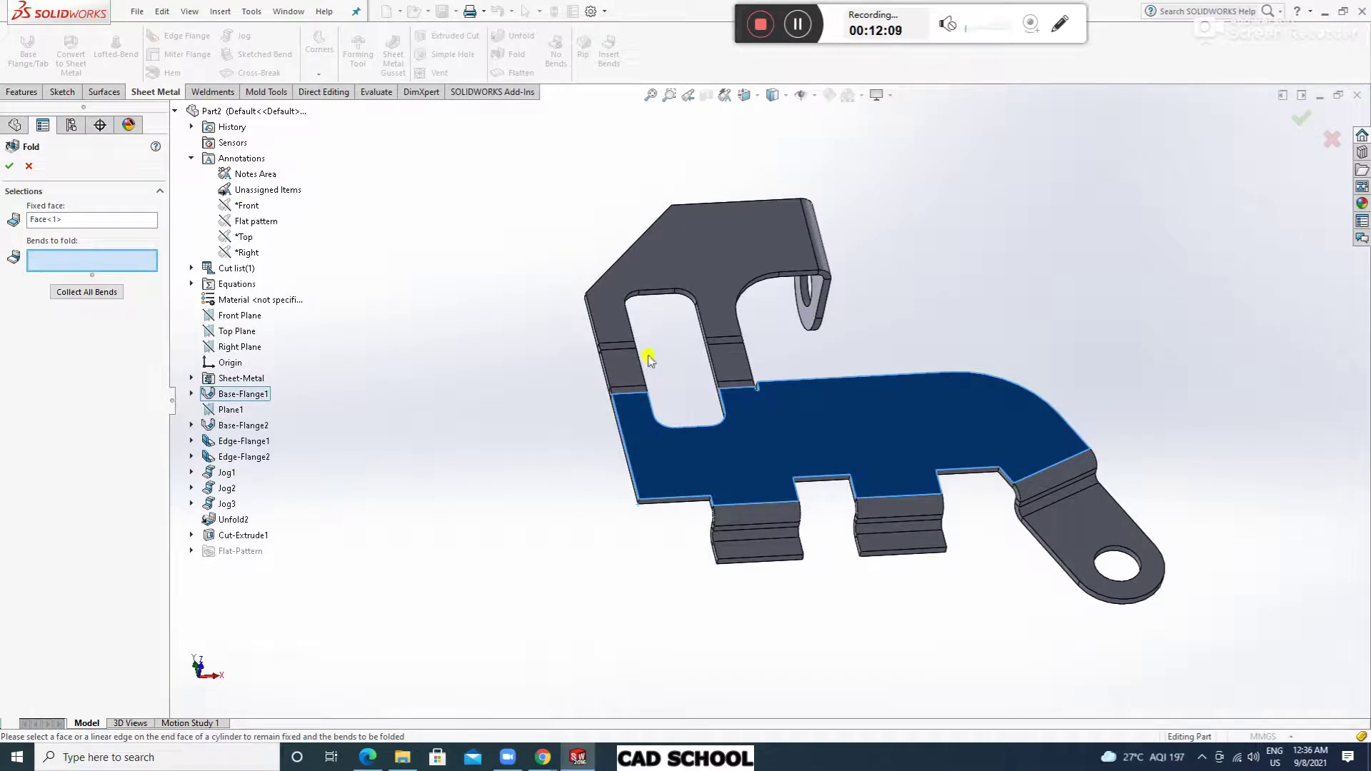
click(621, 345)
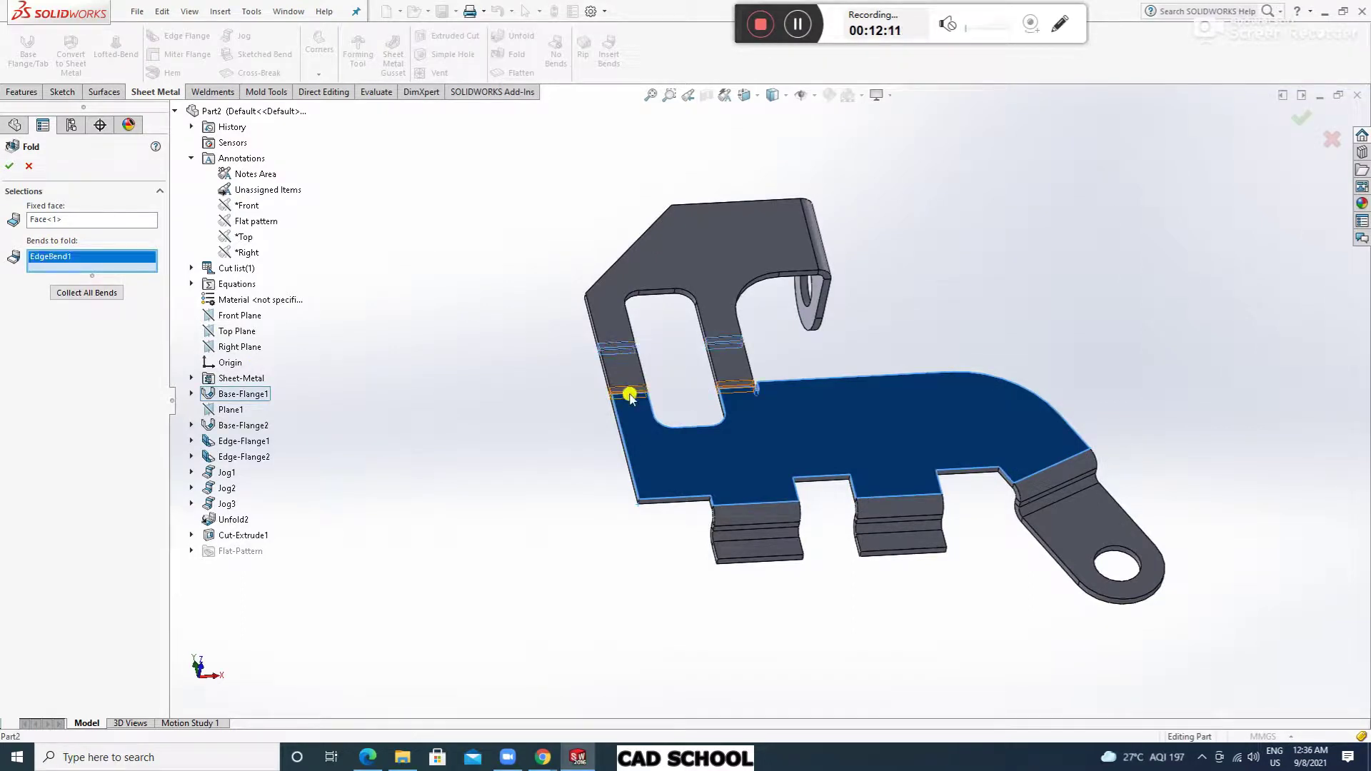
click(629, 394)
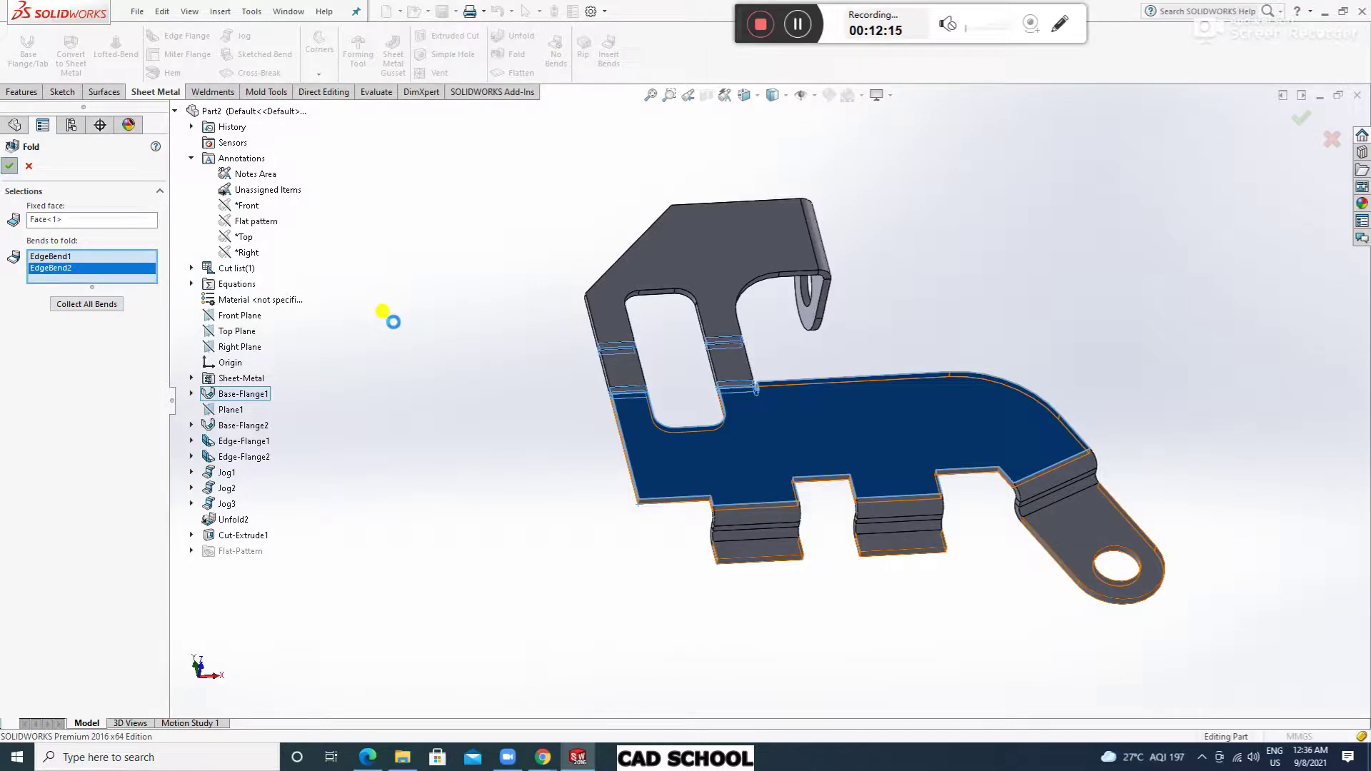
Round the outer corner of Base-Flange1 beside the first jogged tab with a 5 mm fillet-type Break Corner.
middle_drag(522, 411, 735, 511)
scroll(714, 517, up, 3)
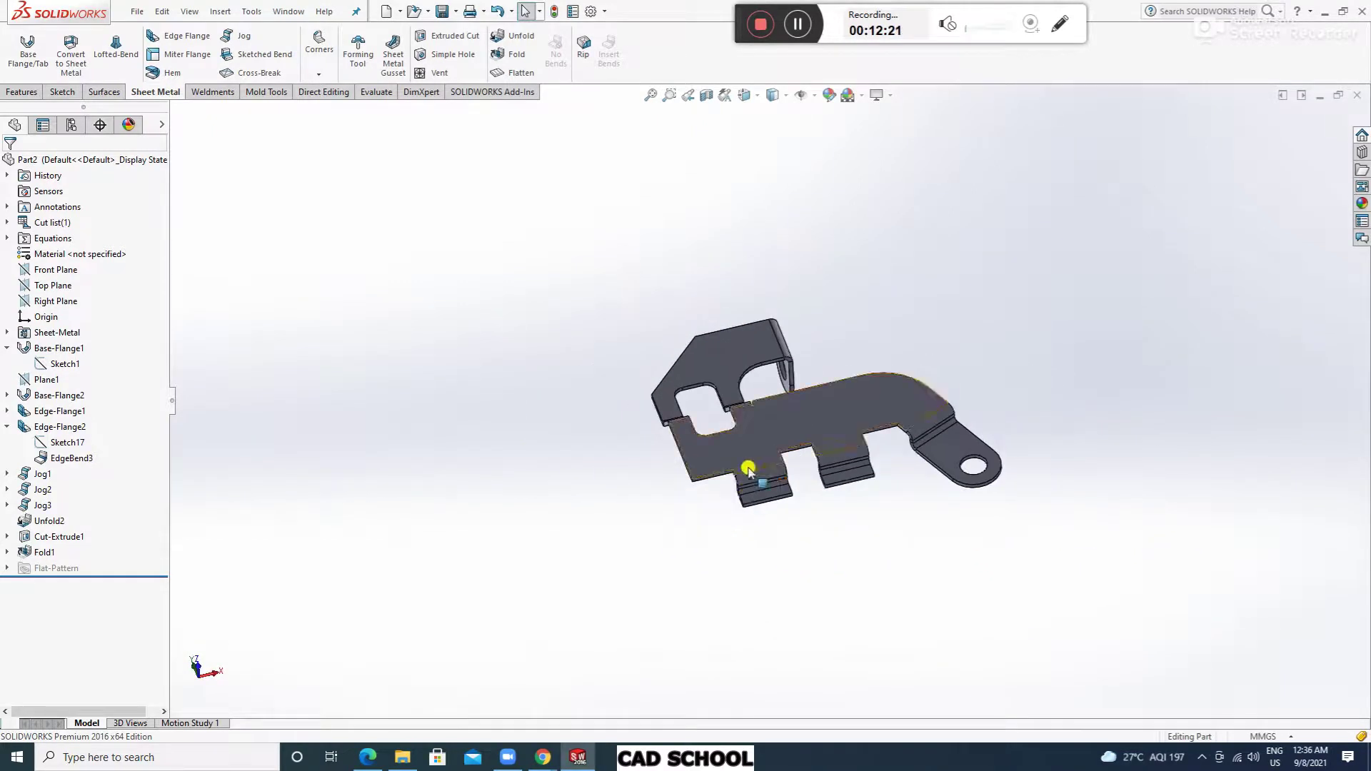
scroll(778, 449, down, 5)
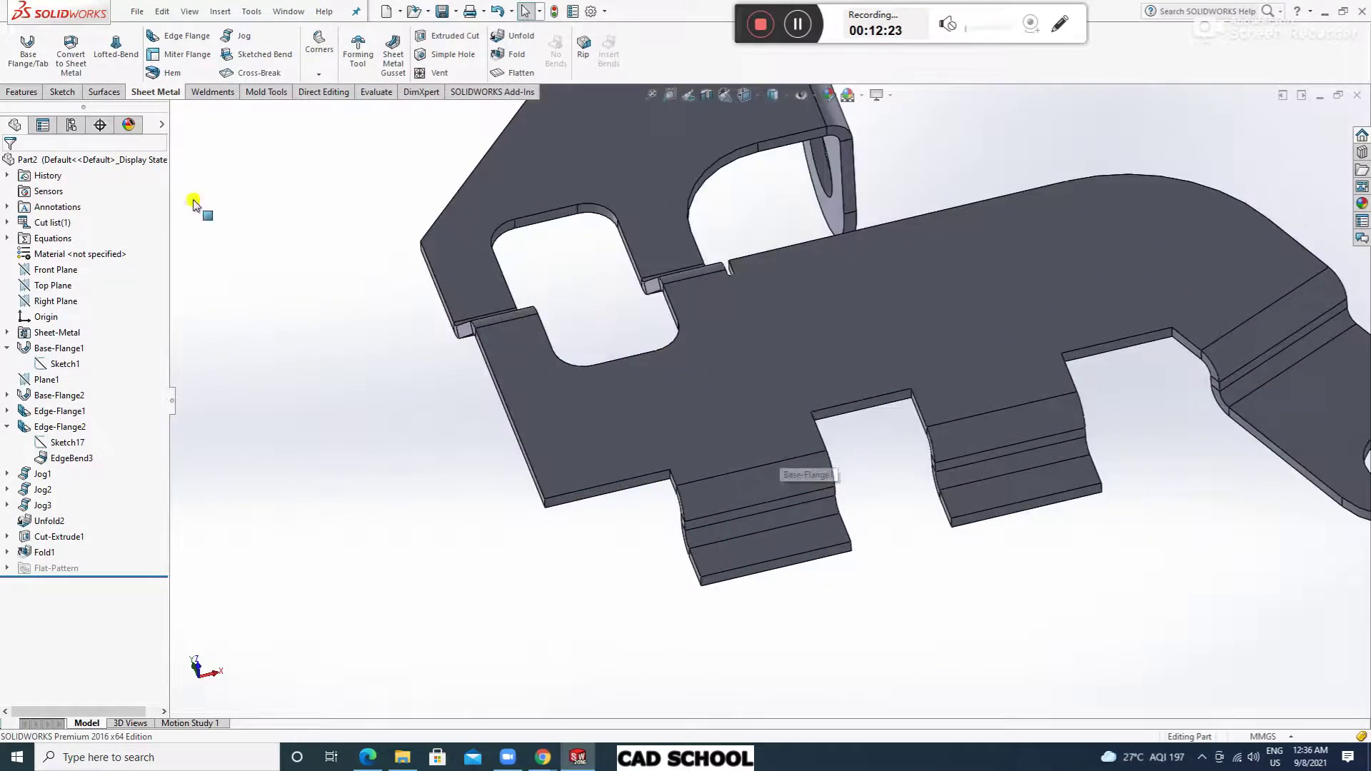
click(318, 75)
click(351, 150)
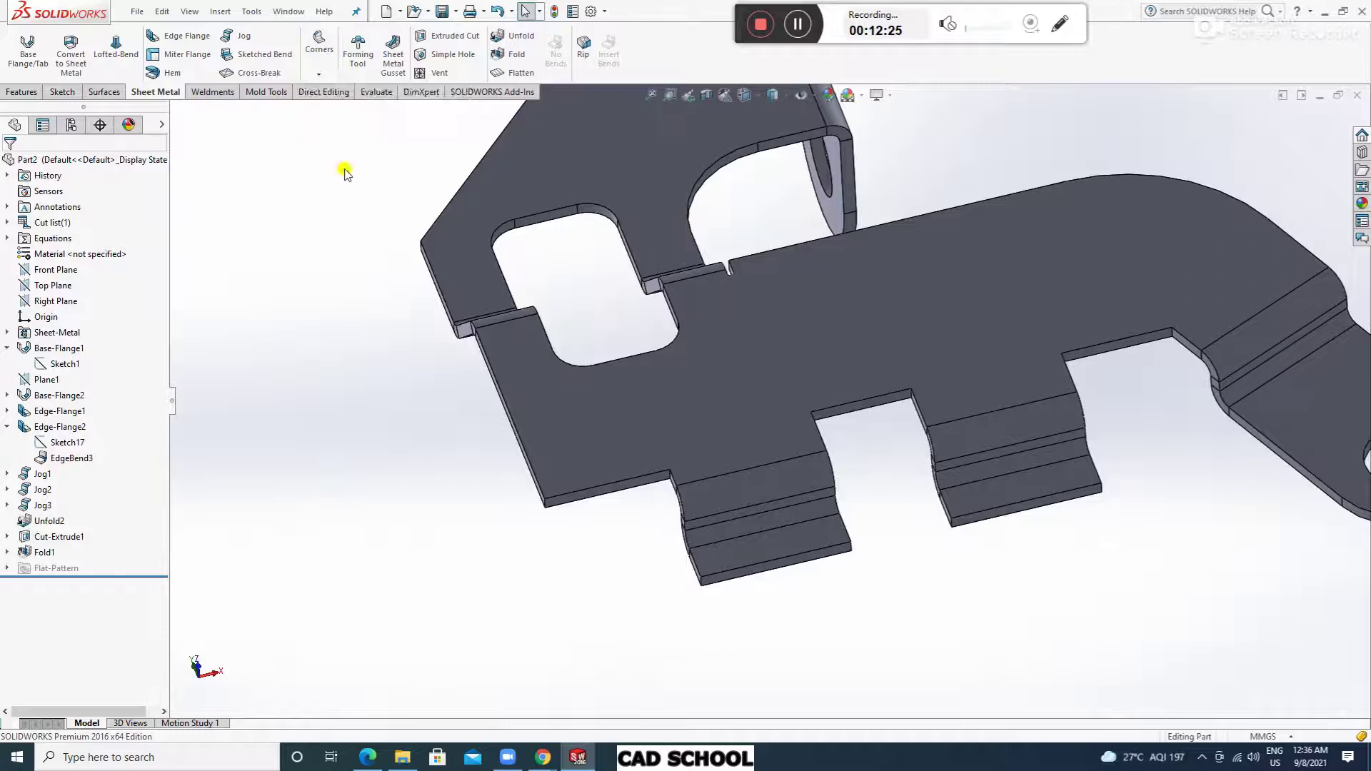
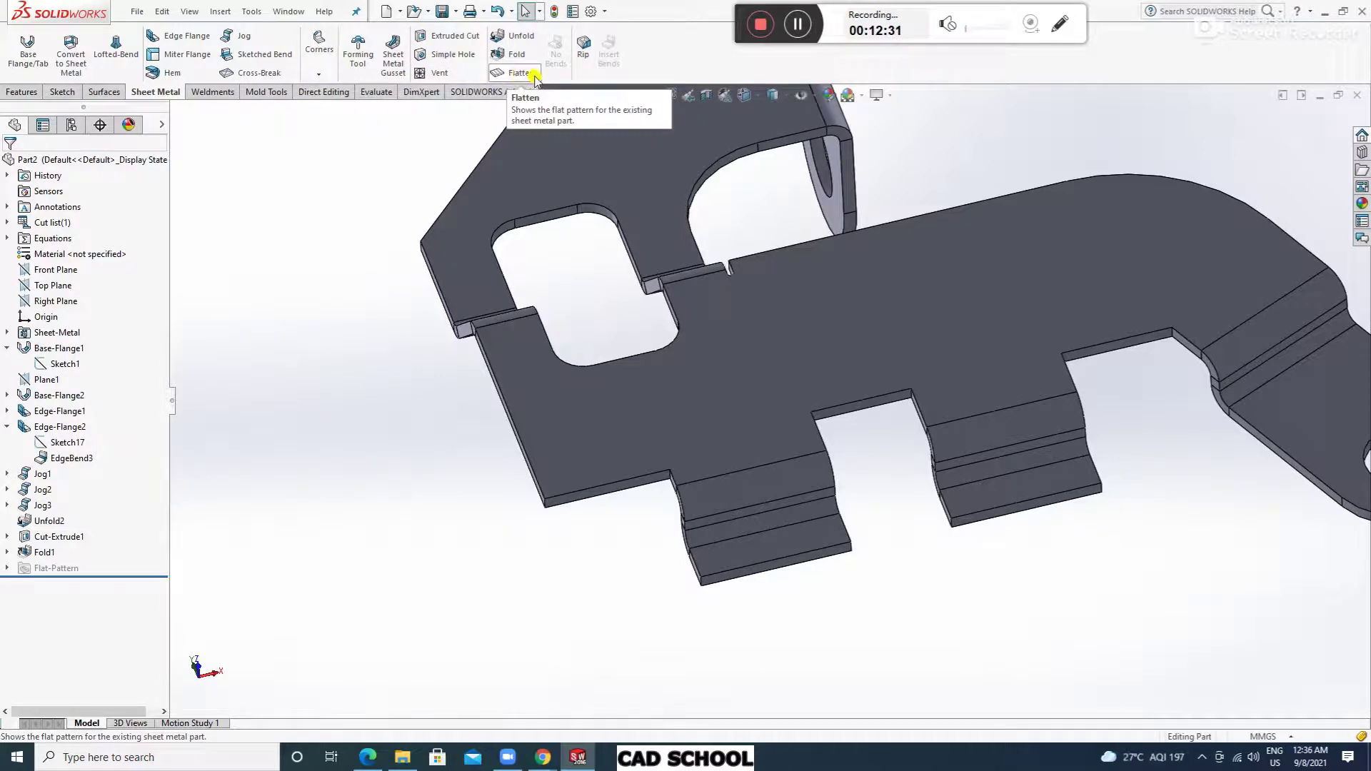
click(319, 74)
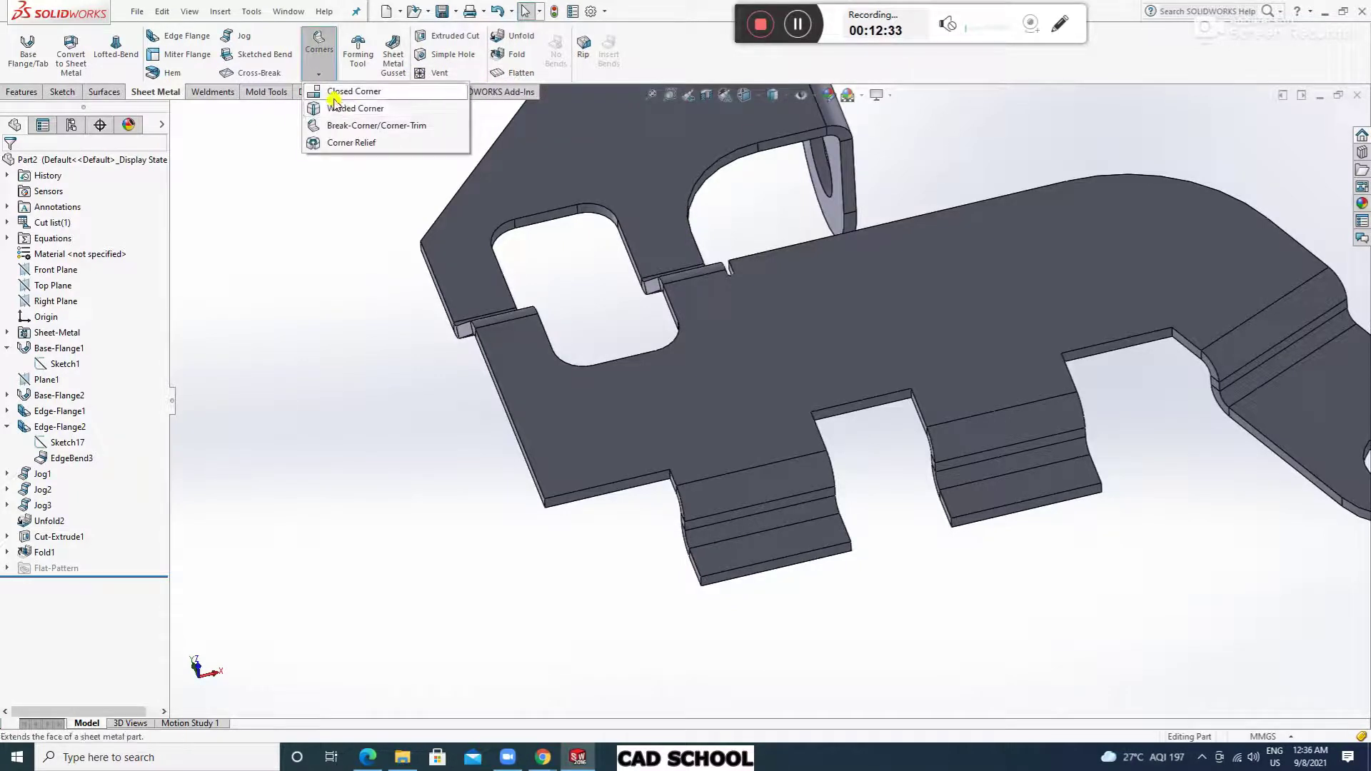
click(393, 126)
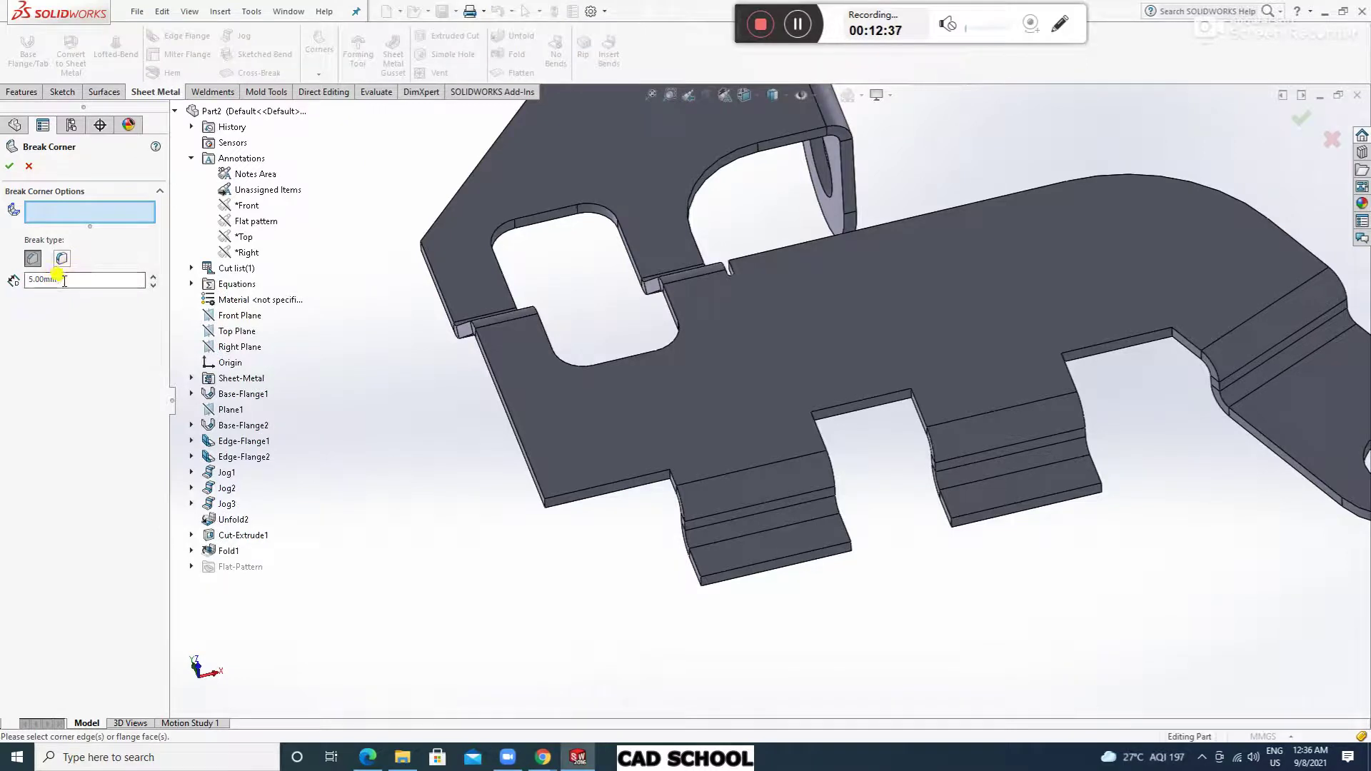
click(545, 501)
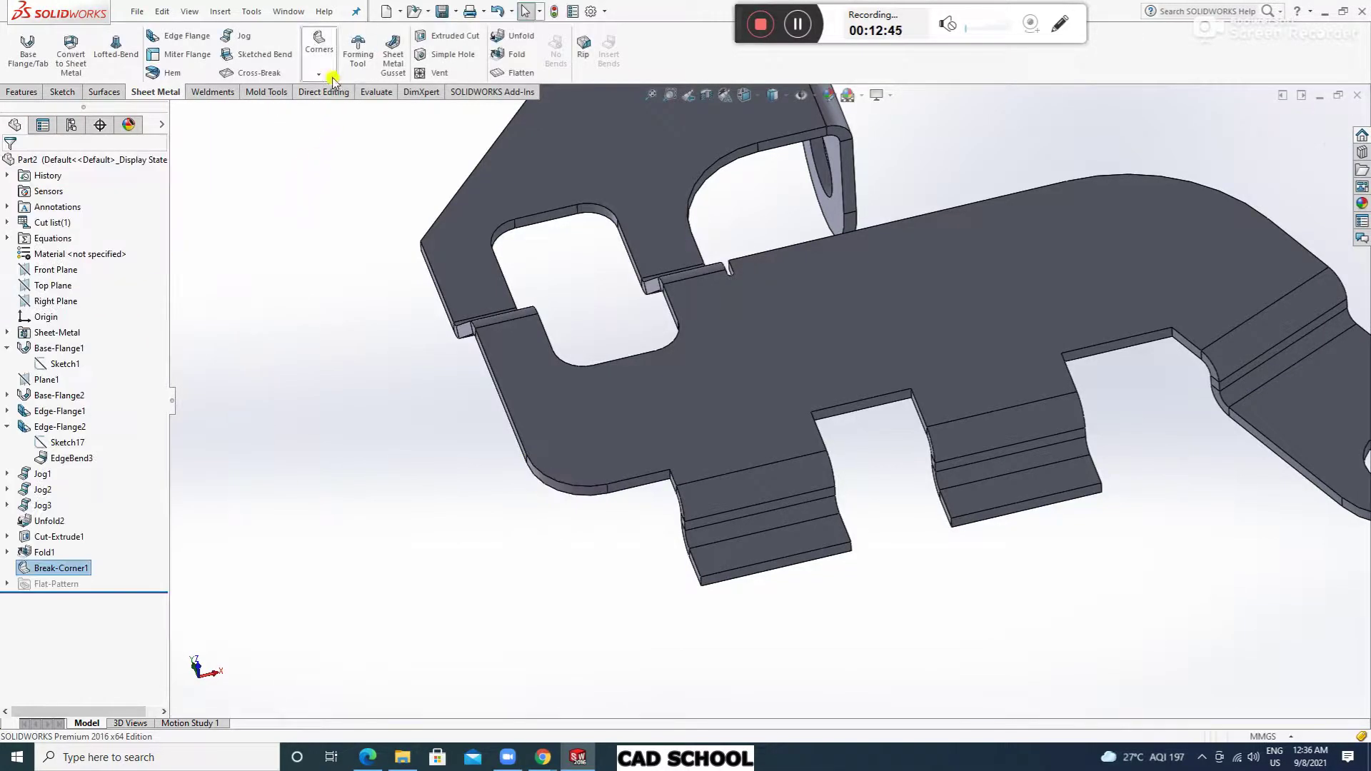
Chamfer the four free-end corners of the two jogged tabs with a 1 mm Break Corner.
click(321, 75)
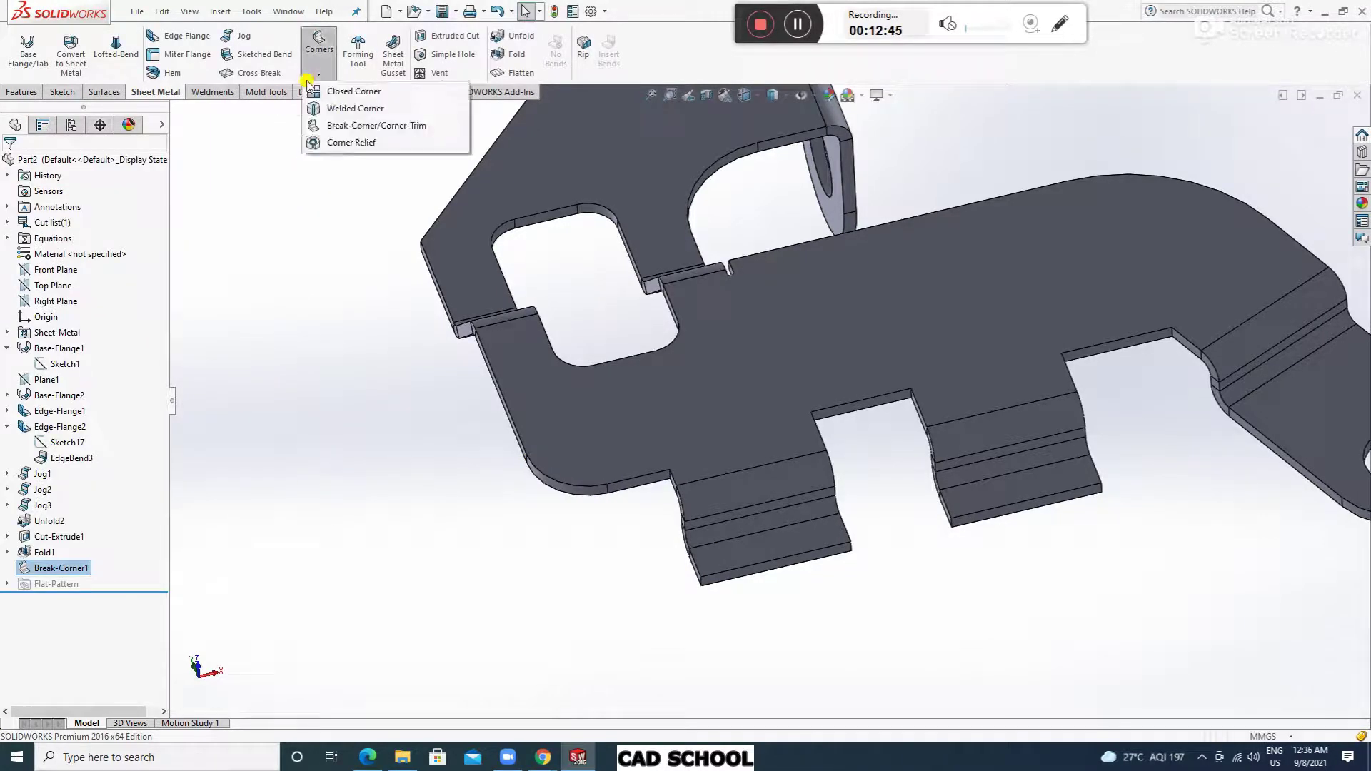
click(367, 127)
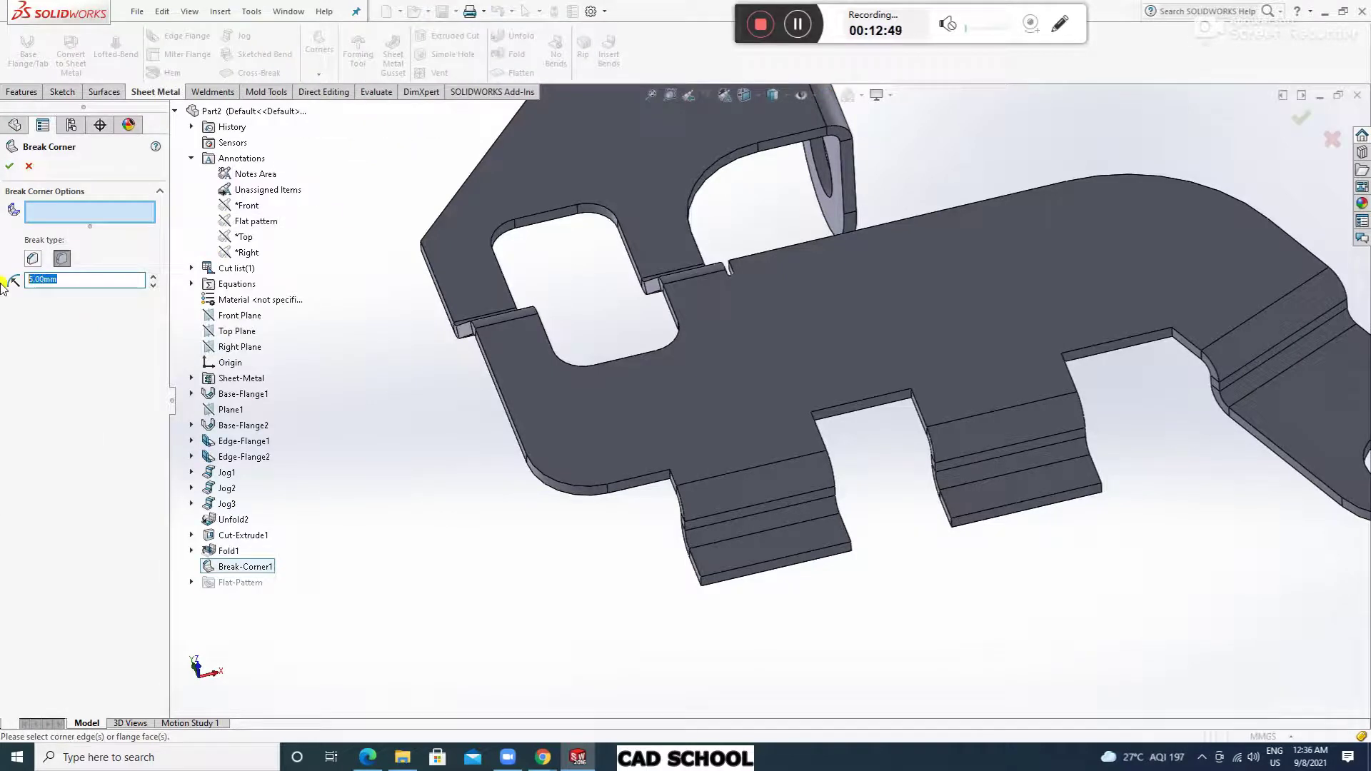
click(31, 259)
scroll(822, 574, down, 2)
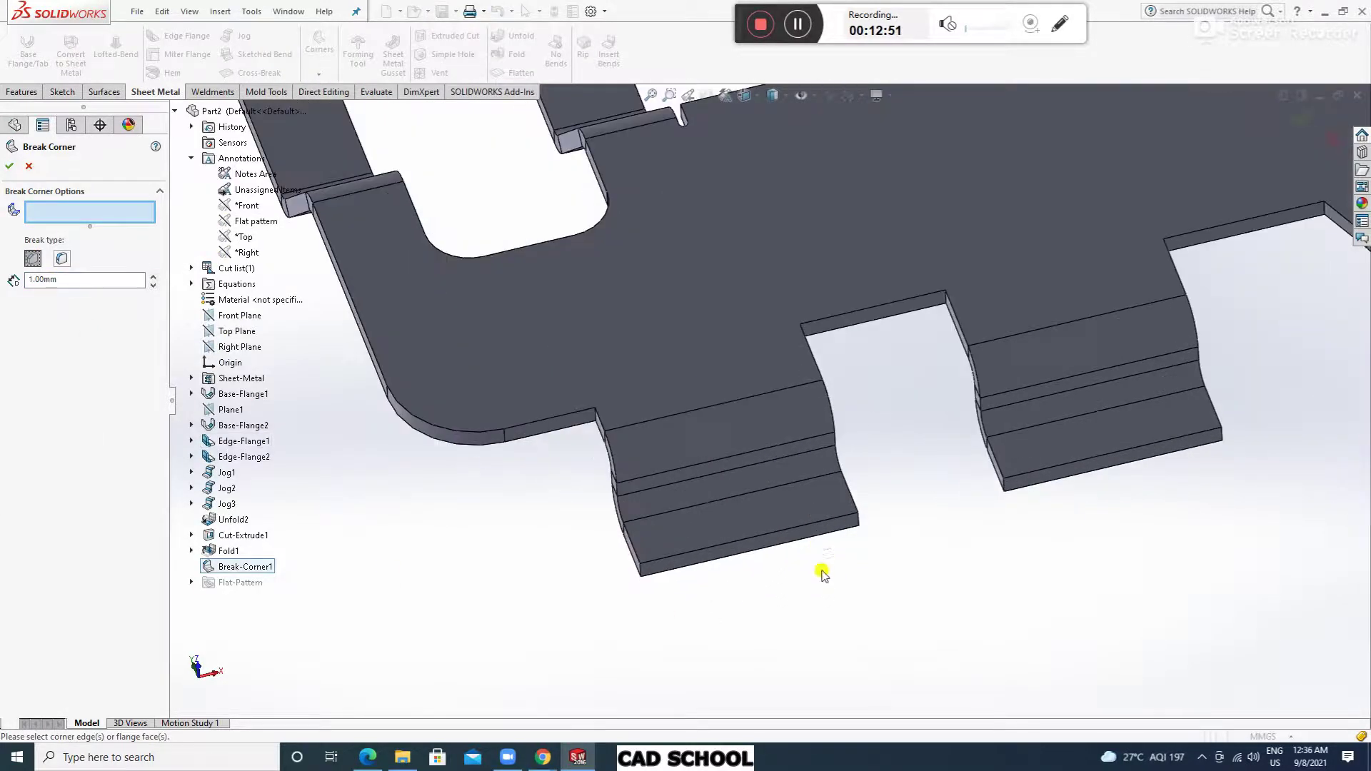
click(642, 572)
click(857, 519)
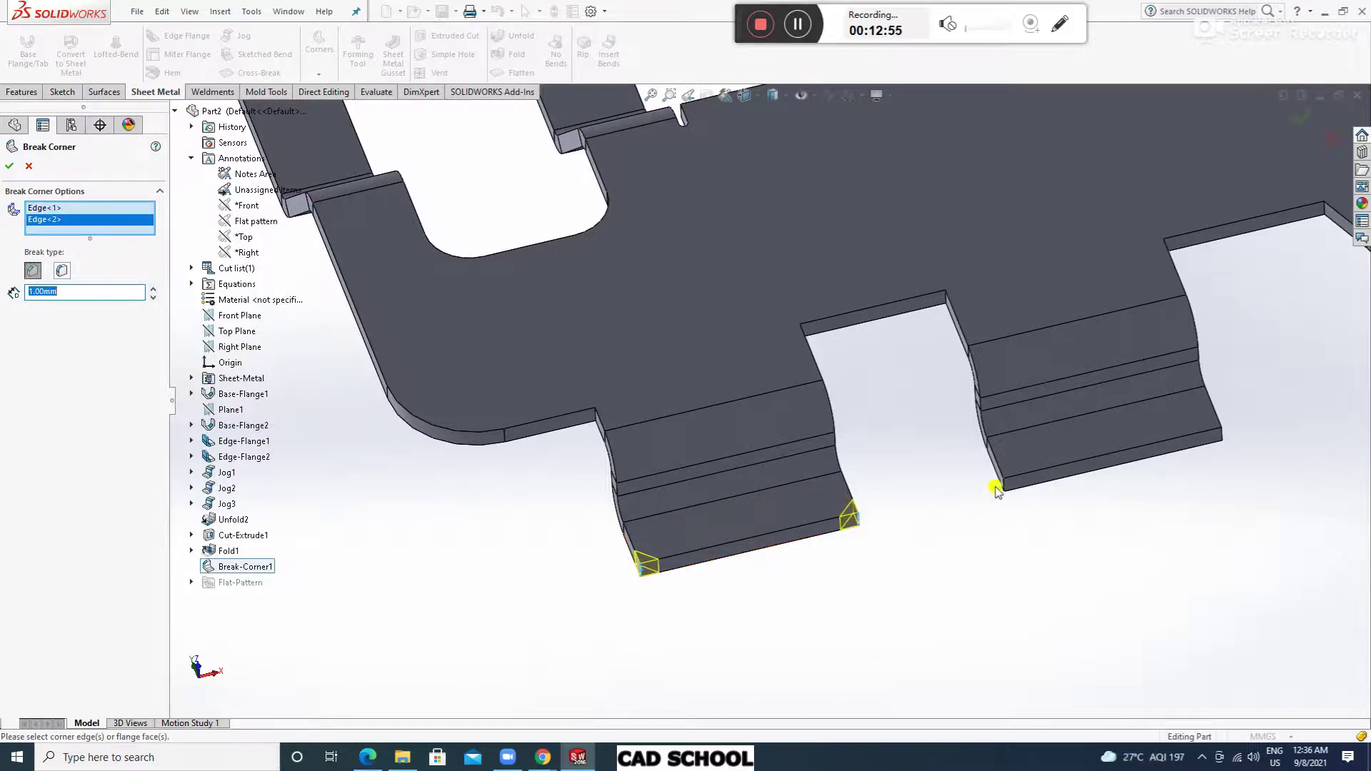
click(1005, 488)
click(1222, 439)
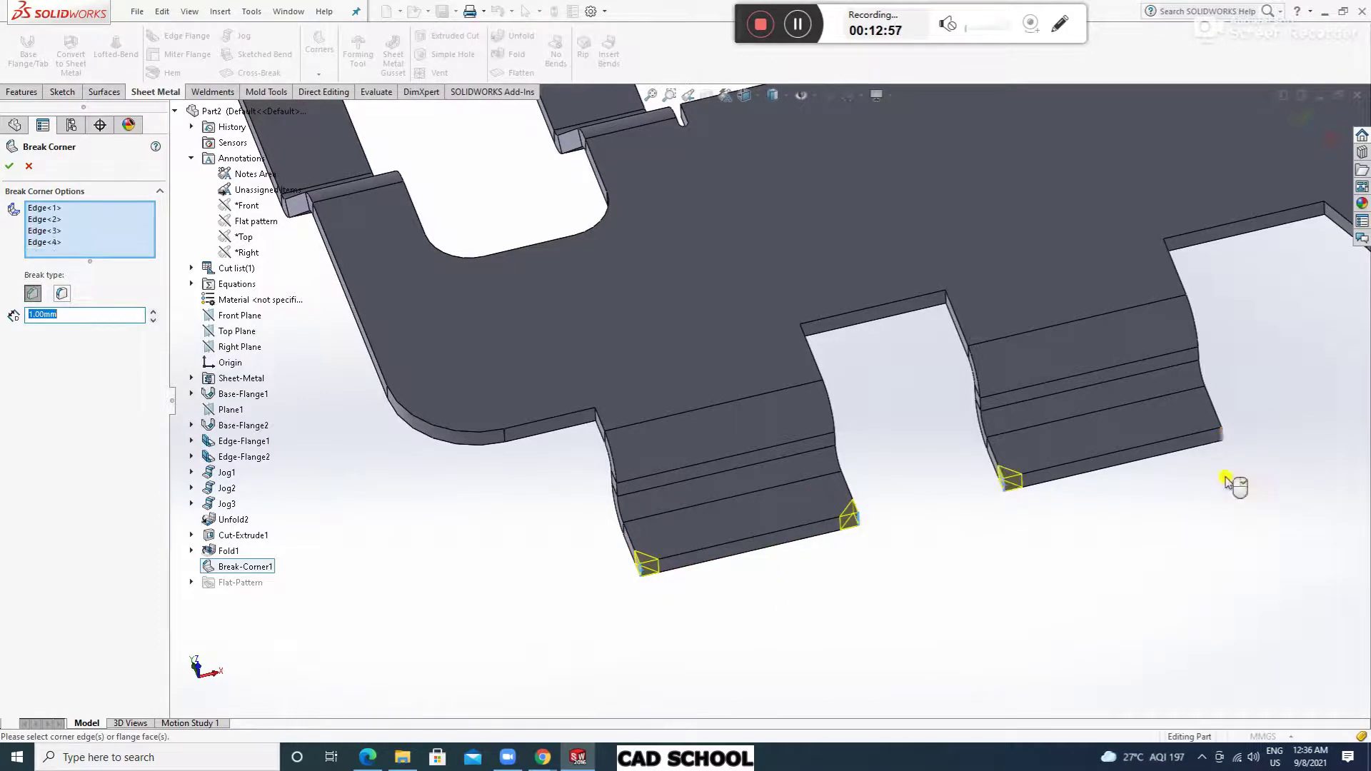
click(13, 167)
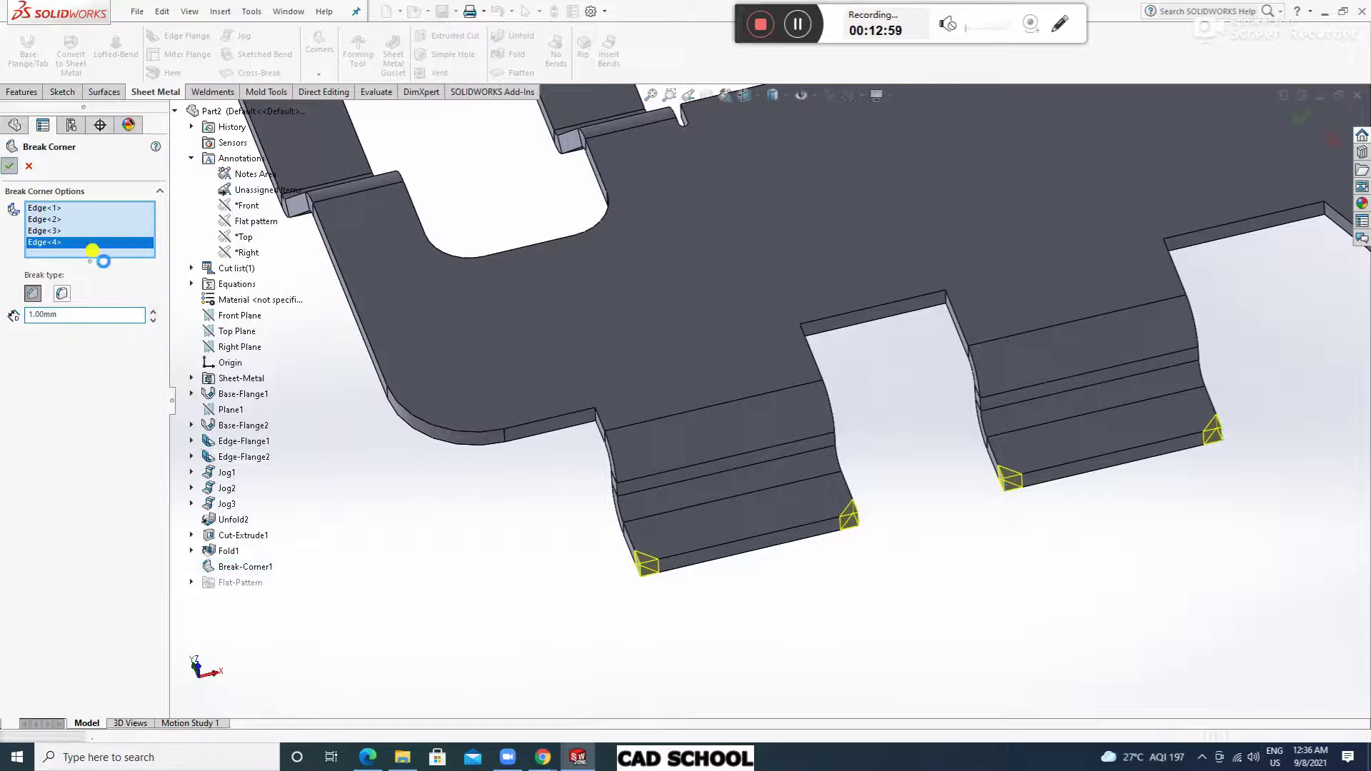
Round both inner corners of the notch between the tabs and the second tab's inner corner facing the arm with a 1 mm Break Corner.
click(319, 72)
click(363, 125)
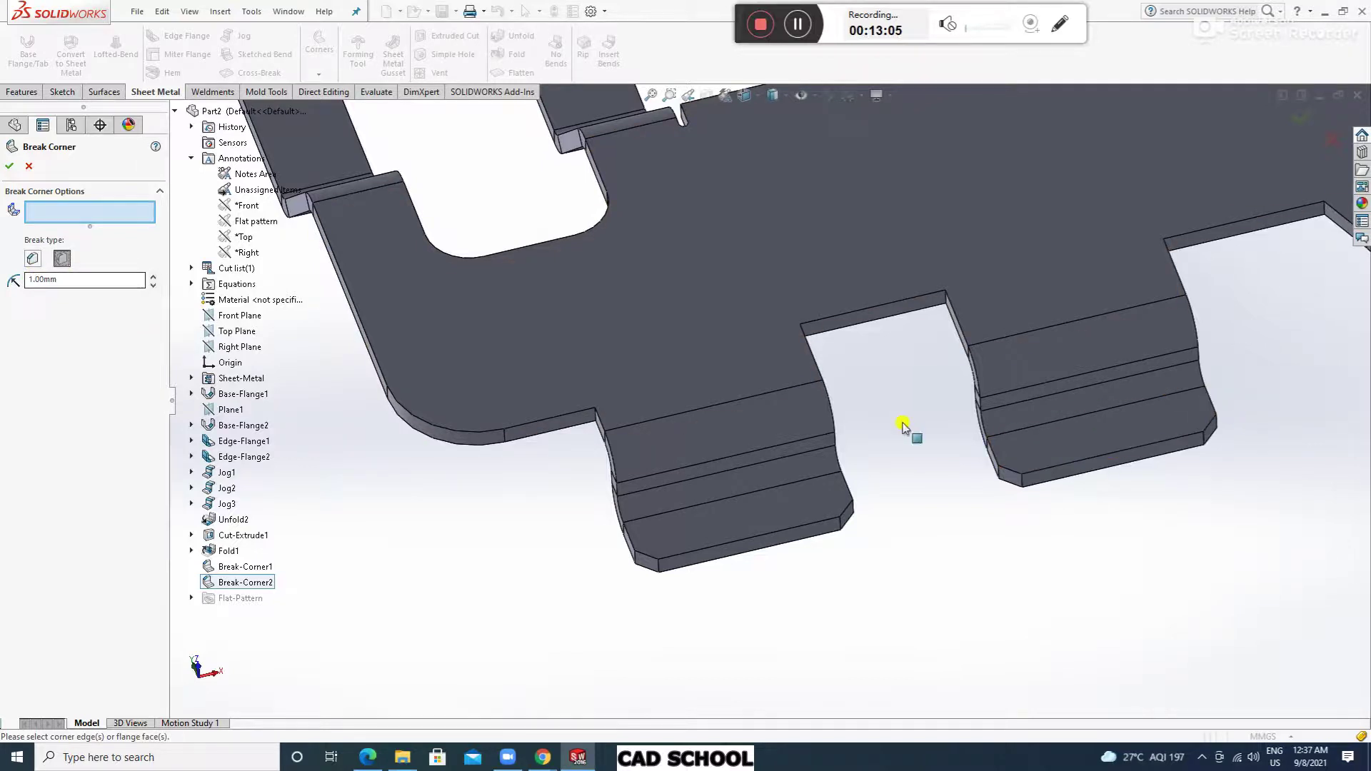
scroll(905, 382, down, 5)
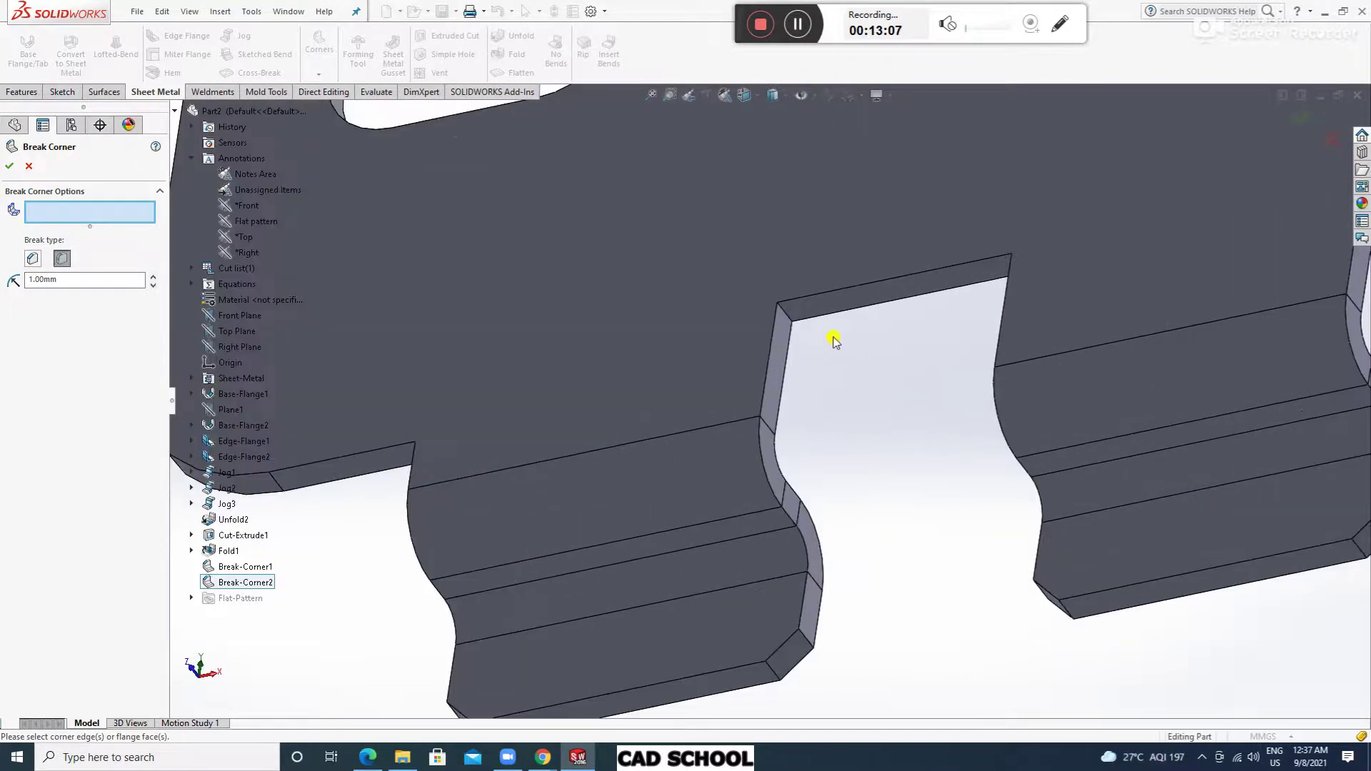
click(786, 311)
middle_drag(885, 407, 950, 377)
click(983, 275)
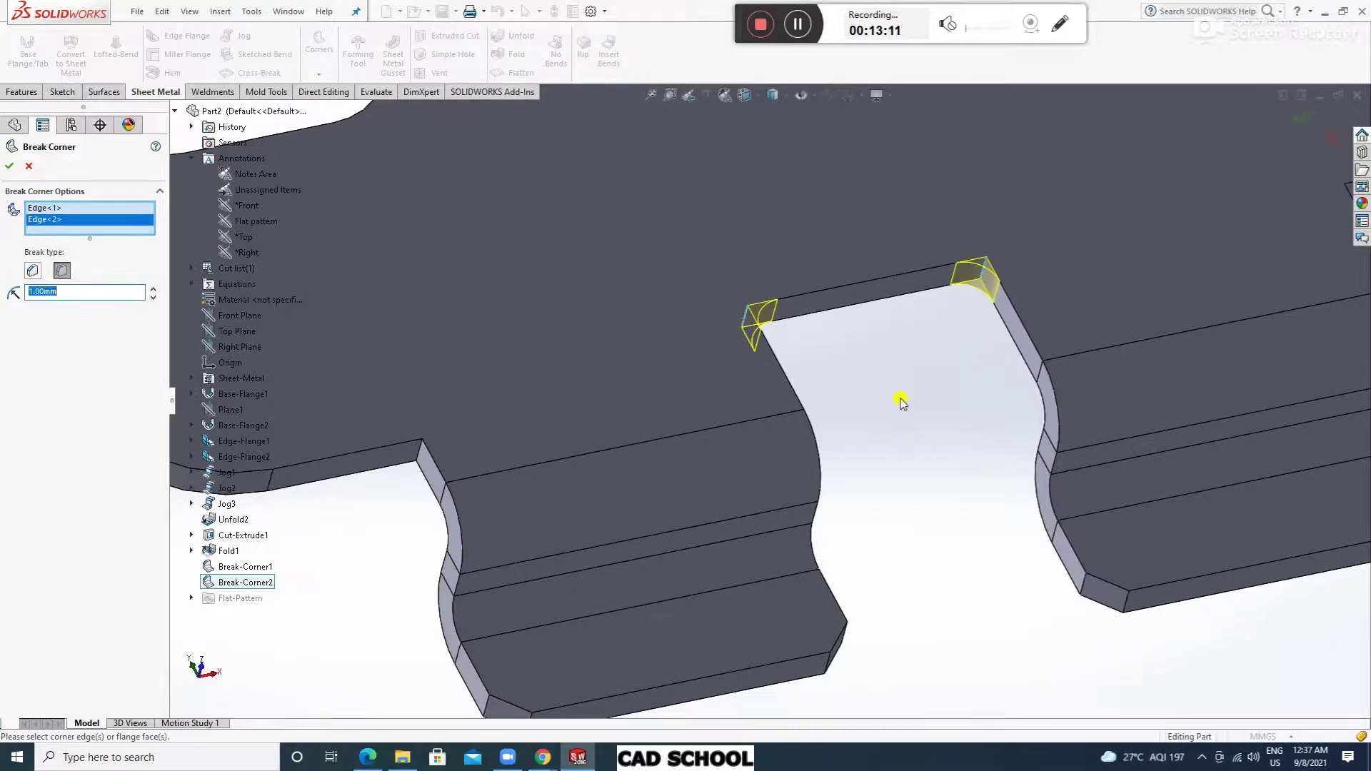
scroll(928, 407, up, 5)
middle_drag(1201, 398, 1112, 336)
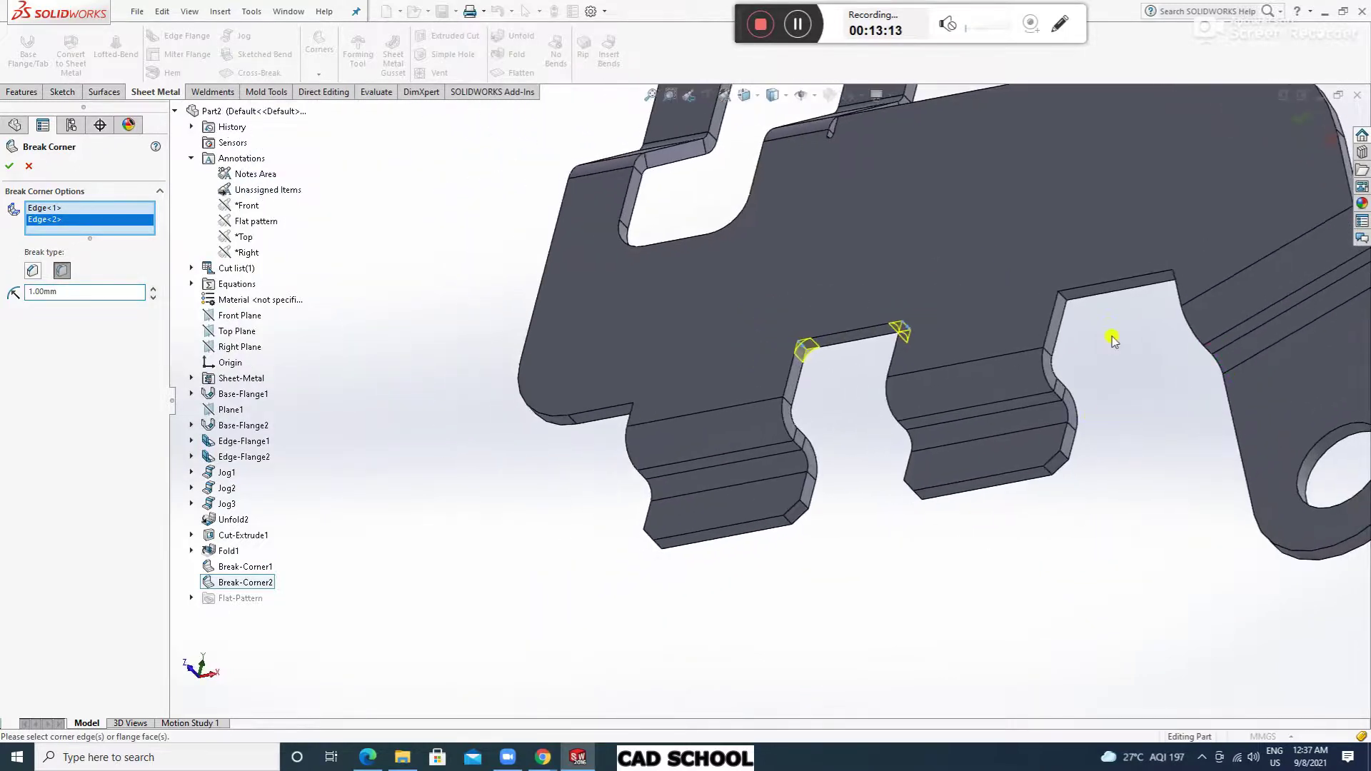
scroll(1068, 312, down, 3)
click(1009, 295)
scroll(1009, 294, up, 4)
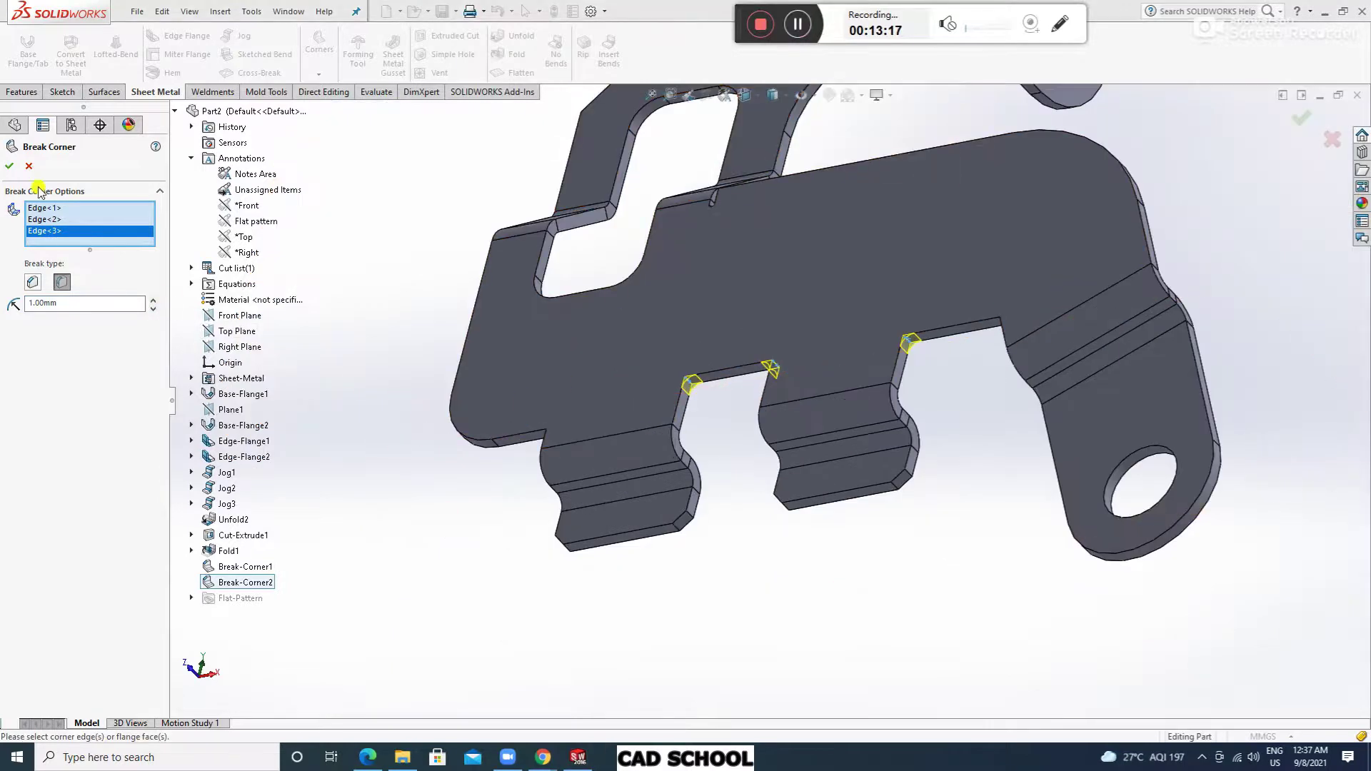
click(9, 165)
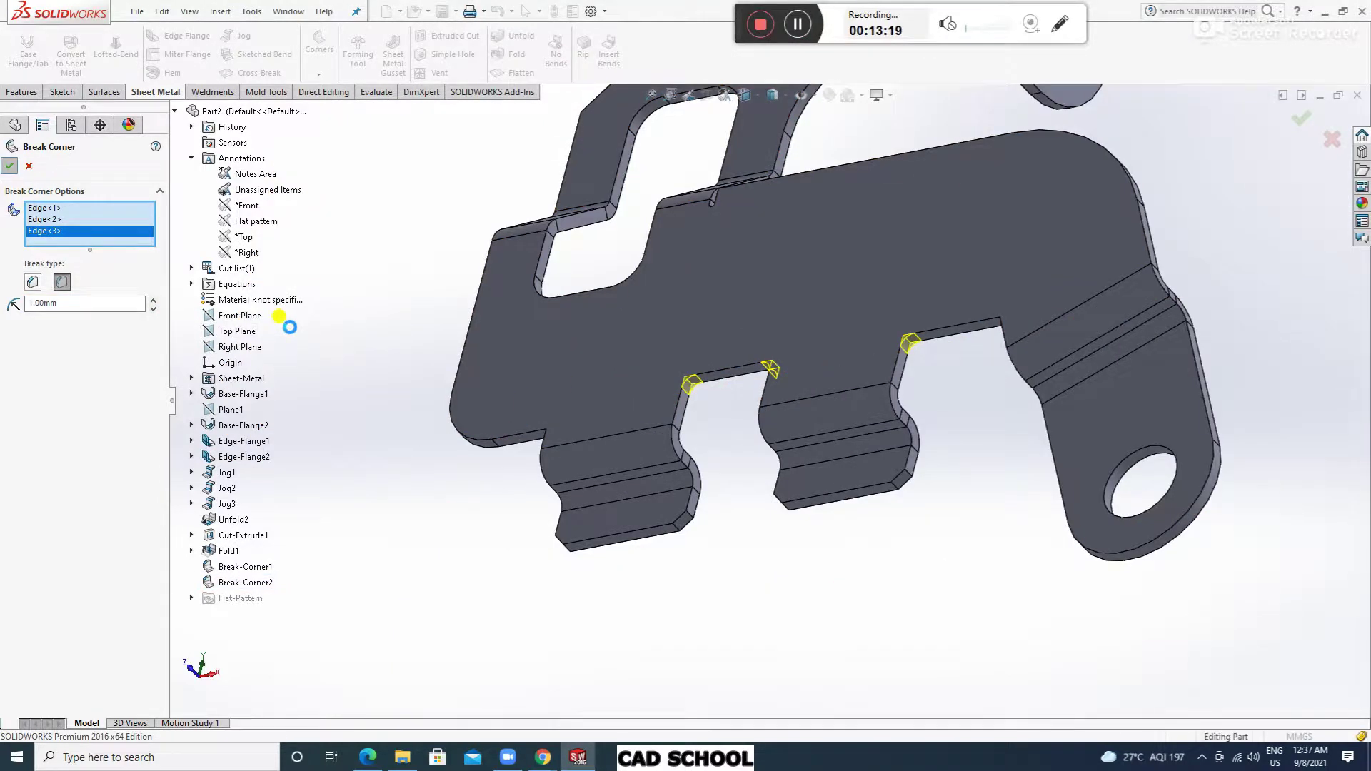
Sketch a 4.5 mm diameter circle on Base-Flange1's face, centred on the rounded outer corner's arc centre.
middle_drag(728, 407, 793, 484)
scroll(722, 435, down, 3)
click(672, 423)
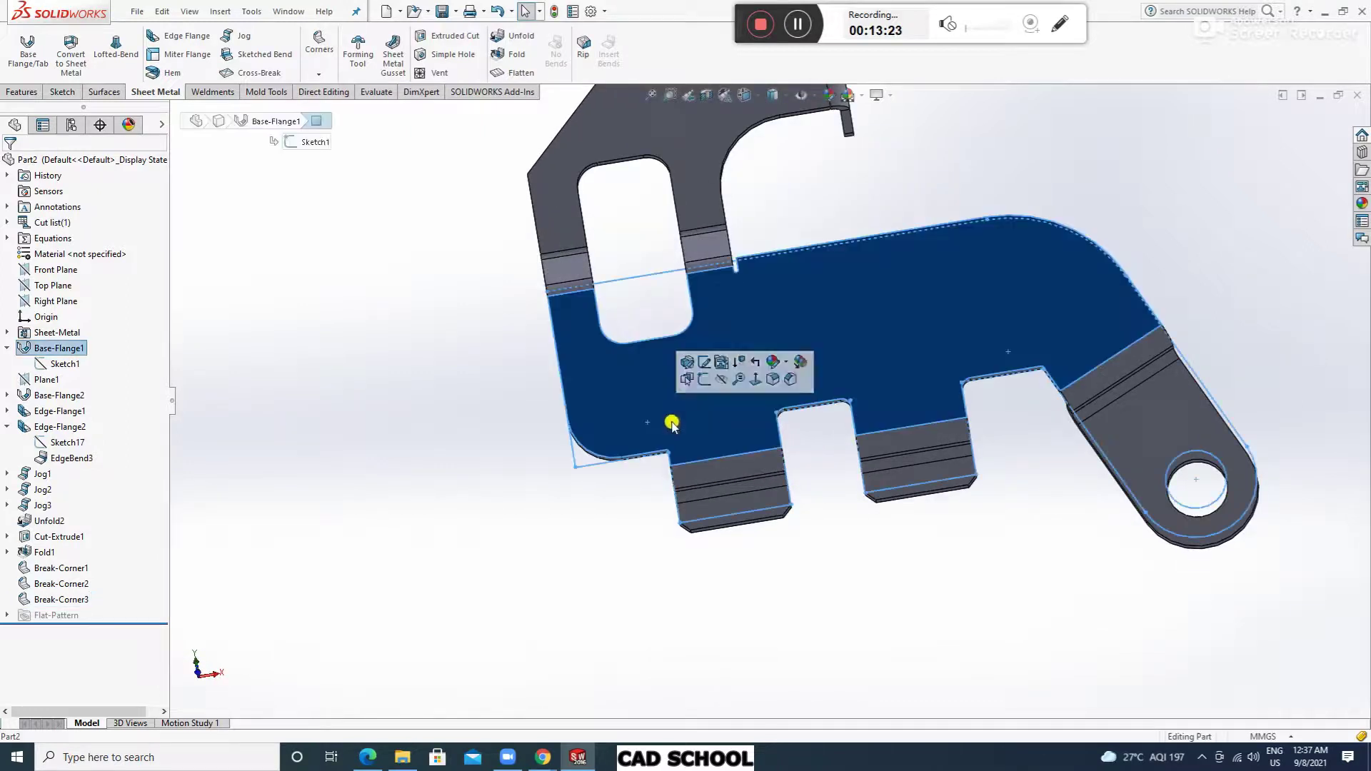
click(704, 379)
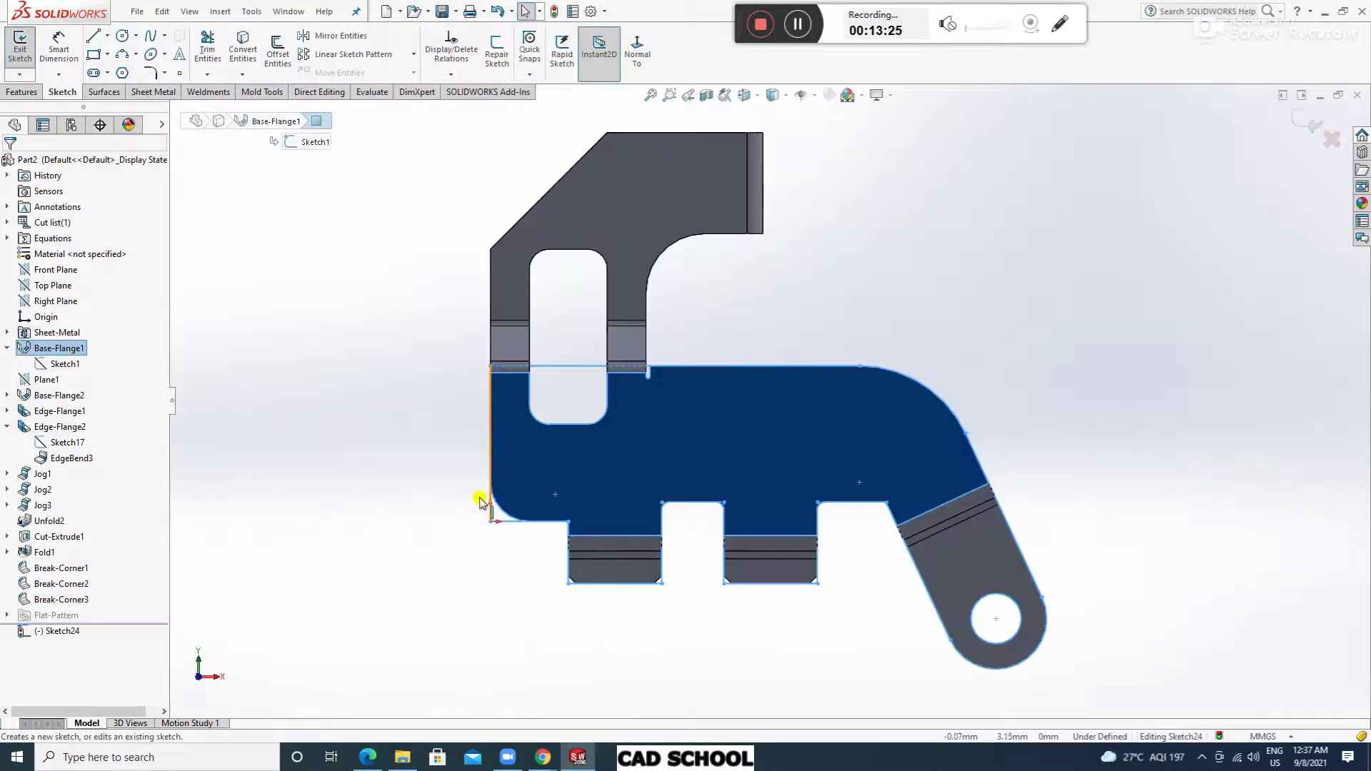
click(426, 502)
scroll(564, 500, down, 5)
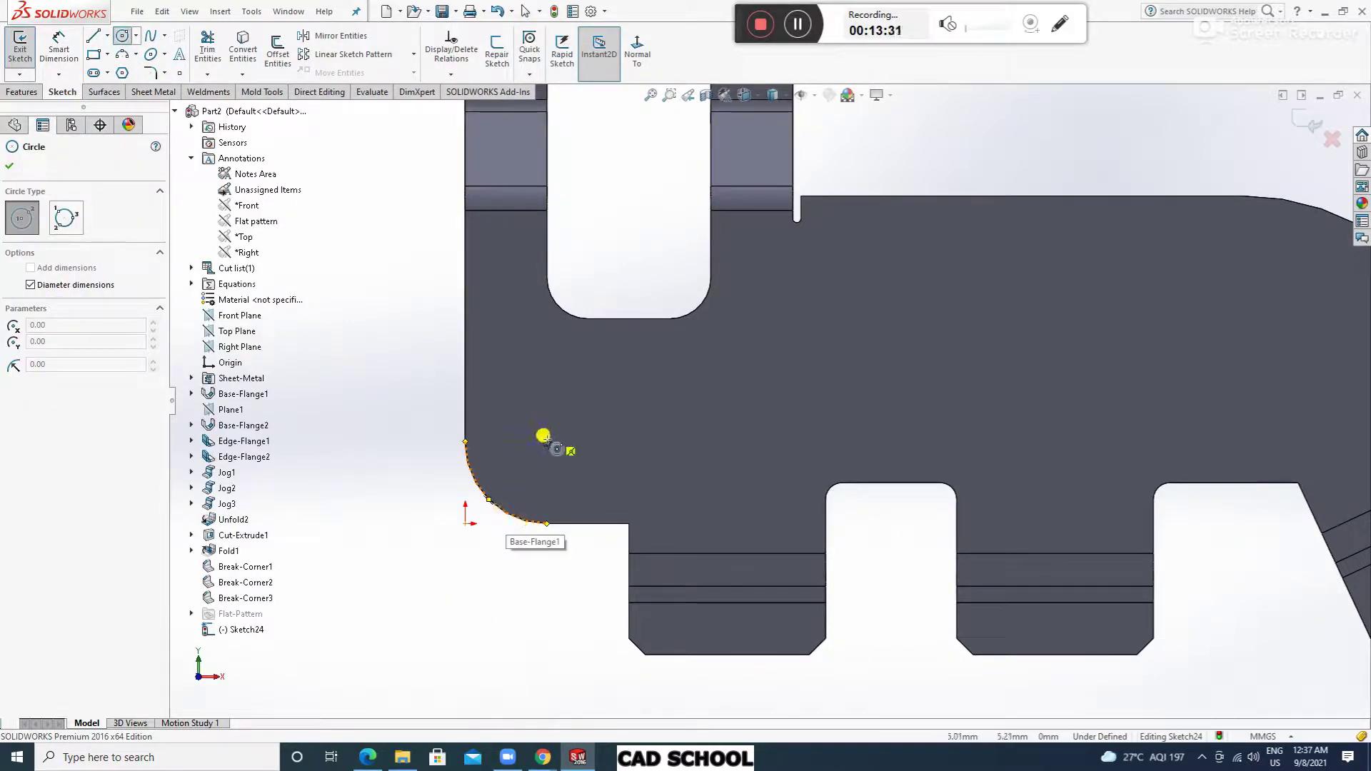
drag(546, 441, 557, 488)
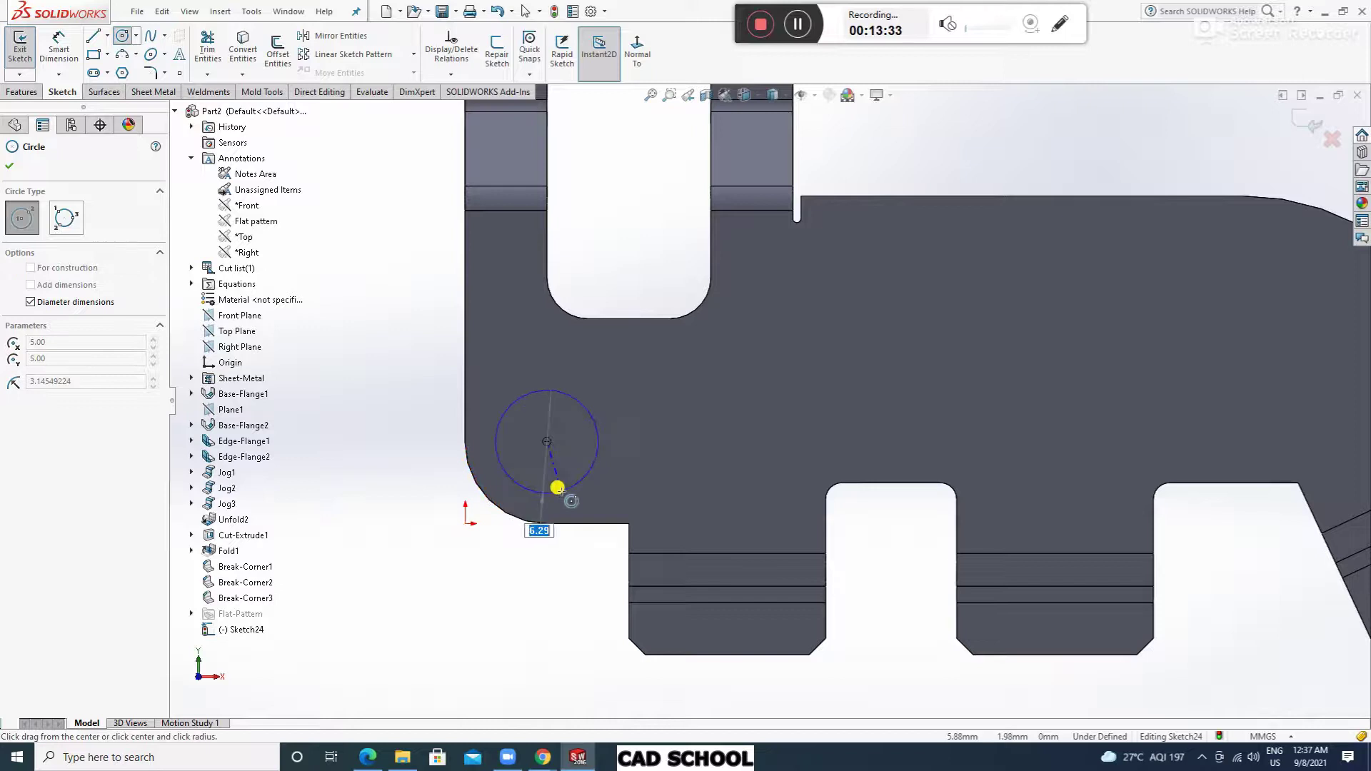
text(4.5)
key(Return)
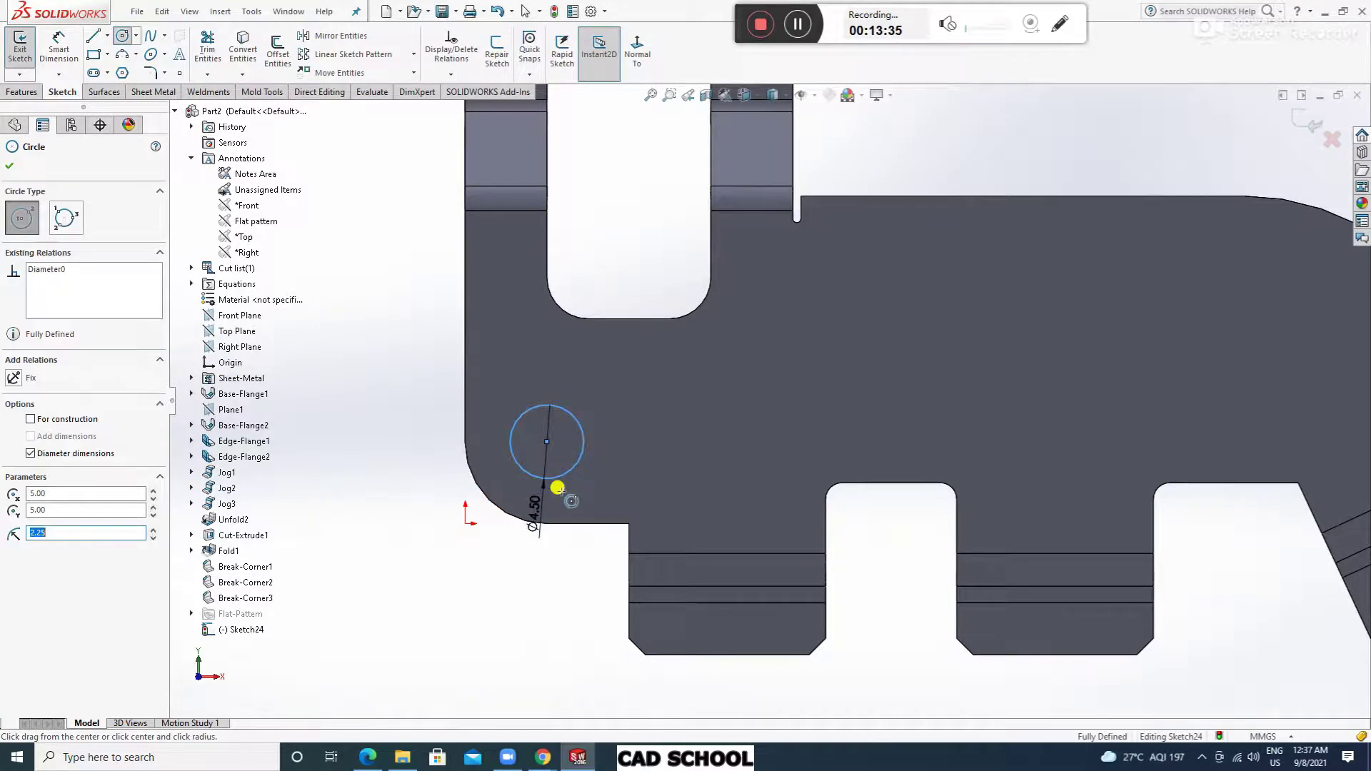
click(12, 172)
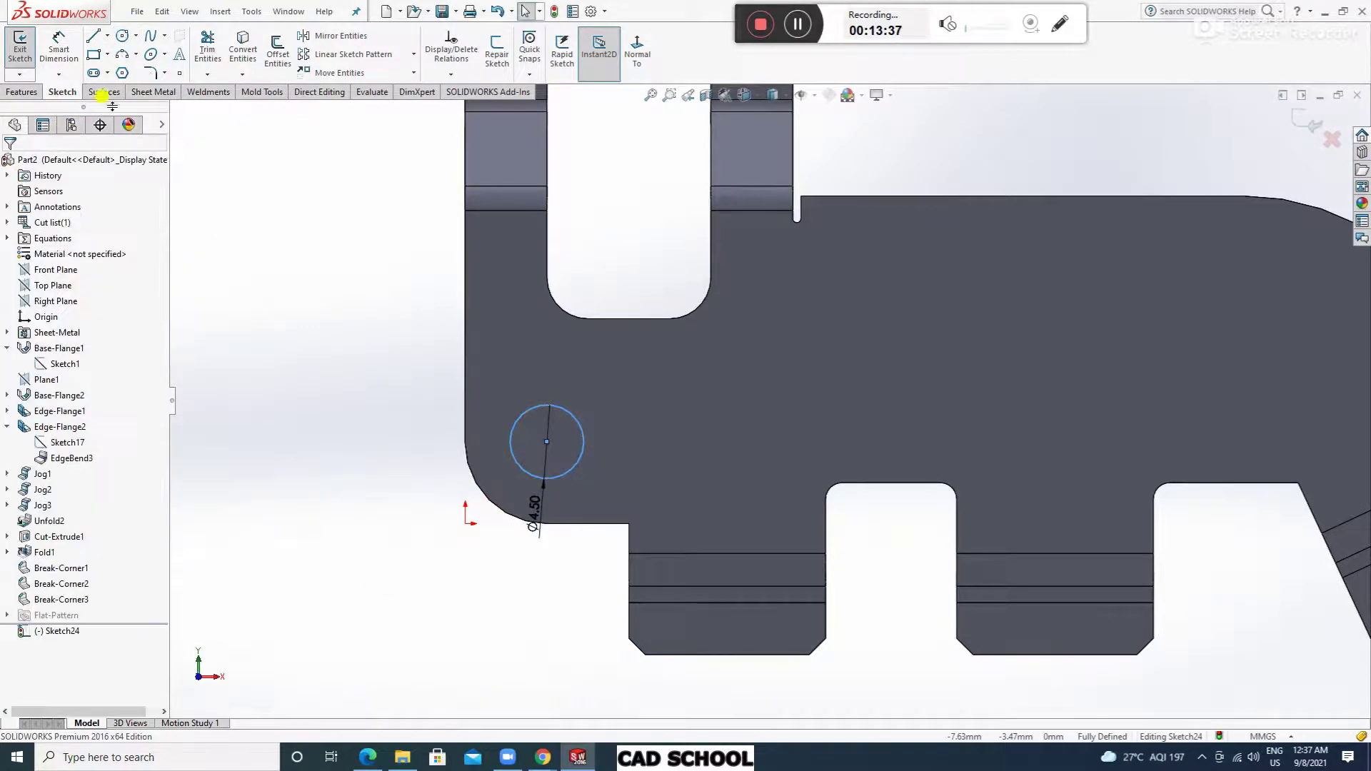
Cut the circle through the base flange with an Extruded Cut.
click(154, 92)
click(422, 42)
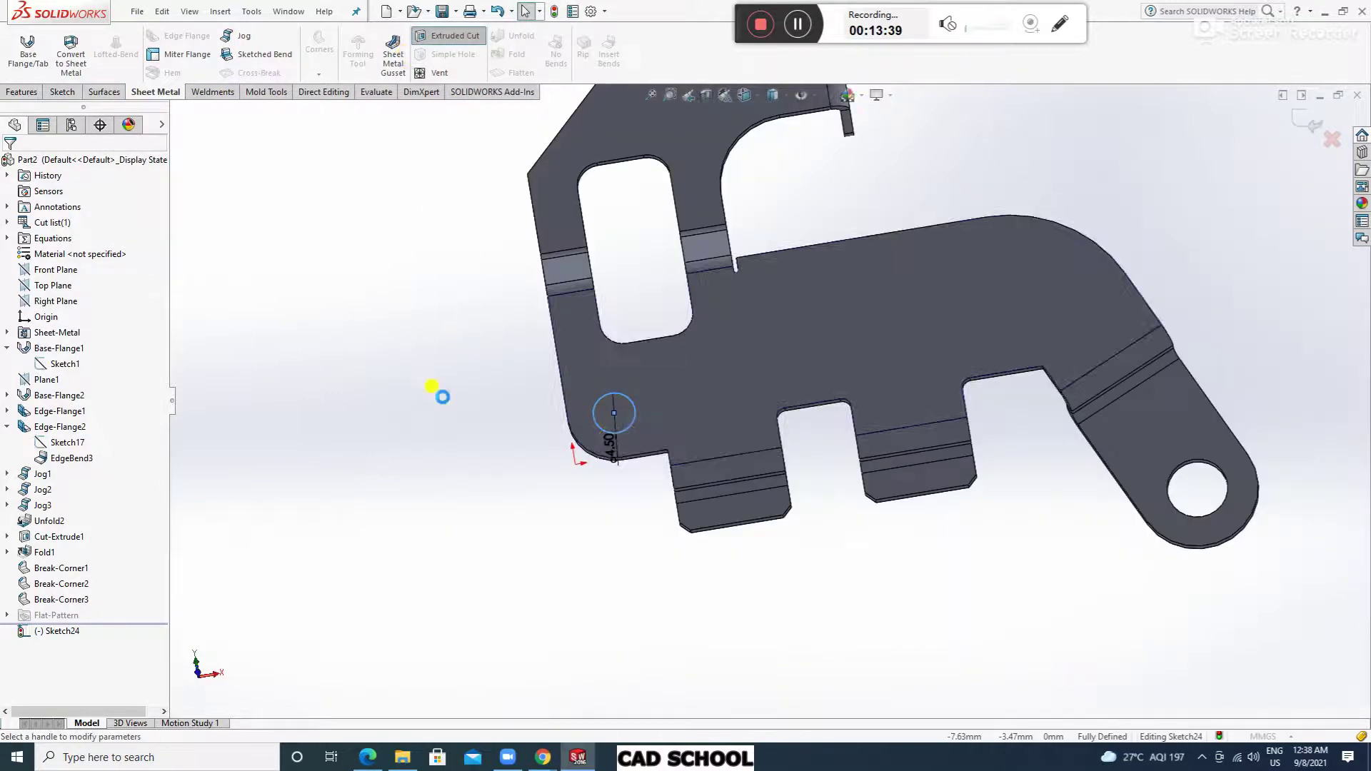
click(9, 170)
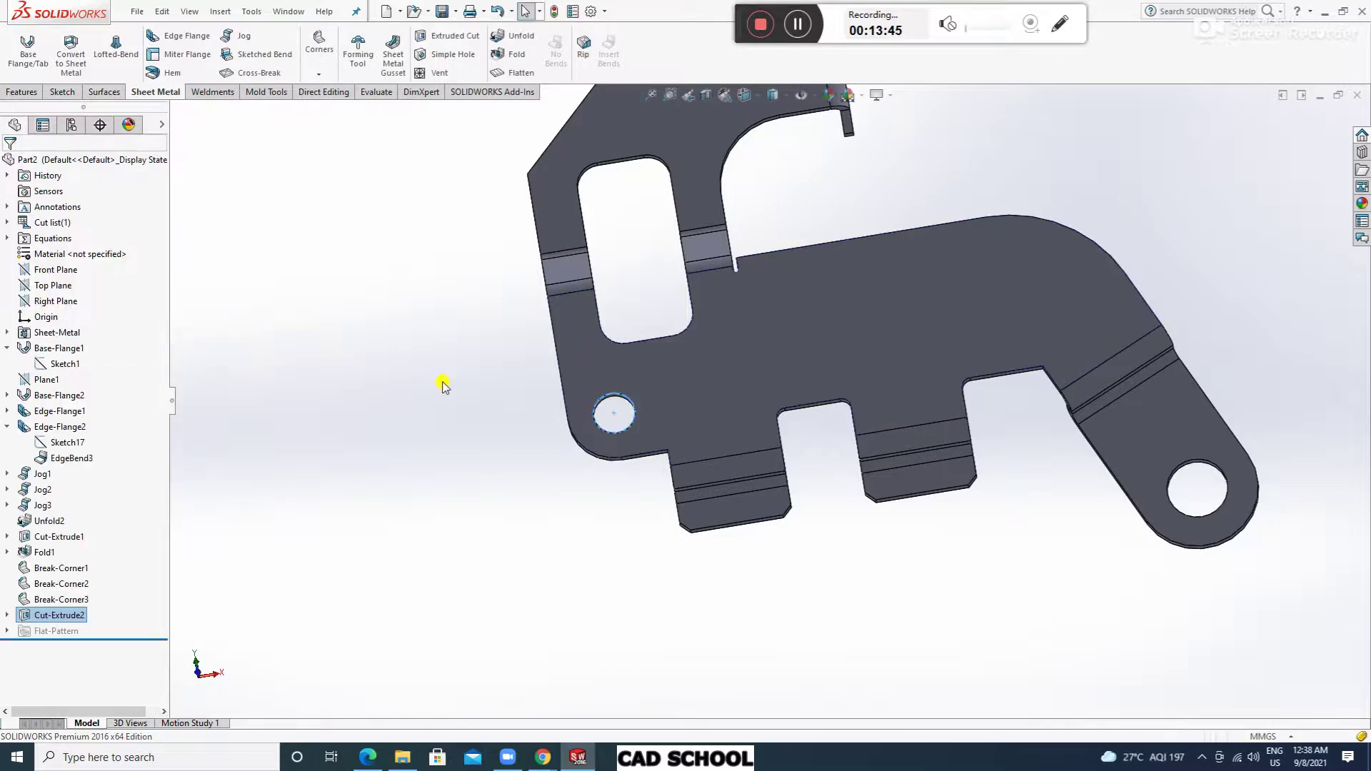
middle_drag(923, 364, 888, 392)
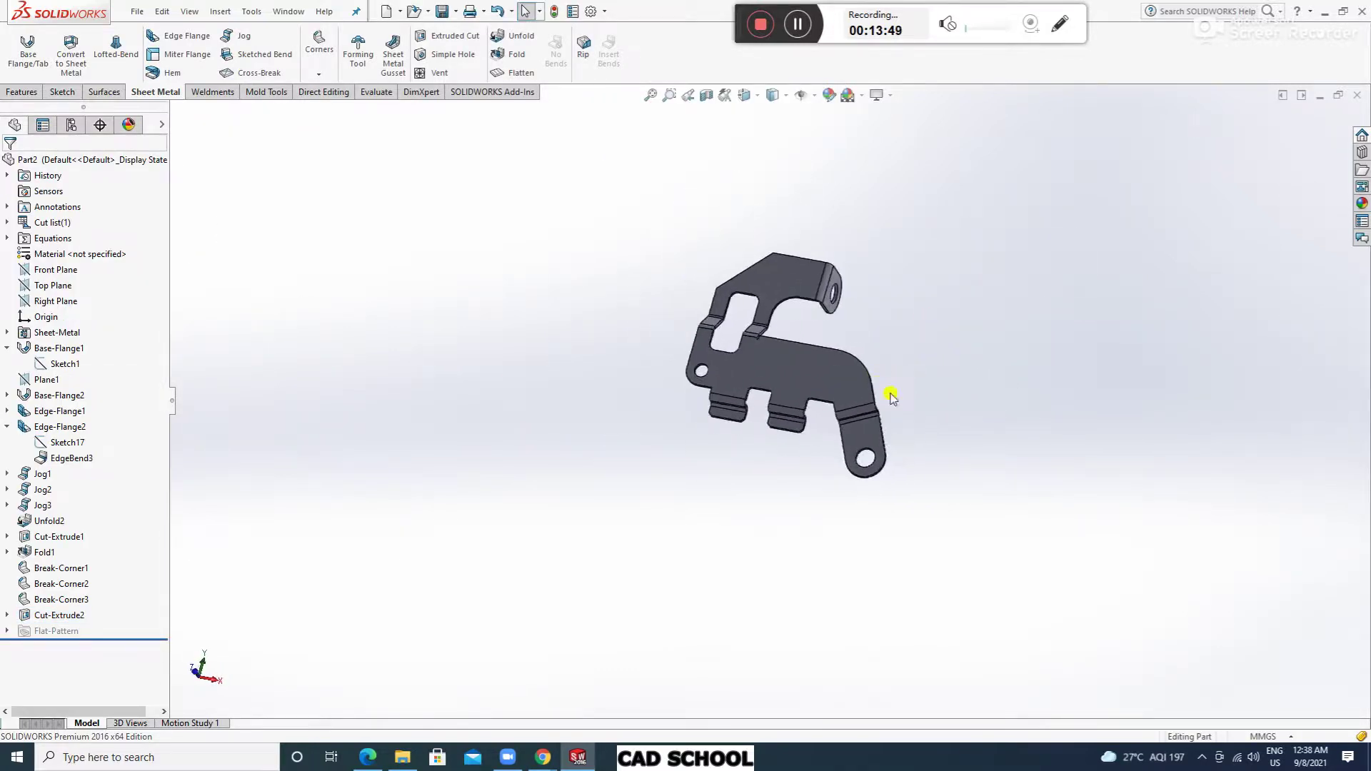
scroll(893, 345, down, 4)
scroll(815, 359, up, 2)
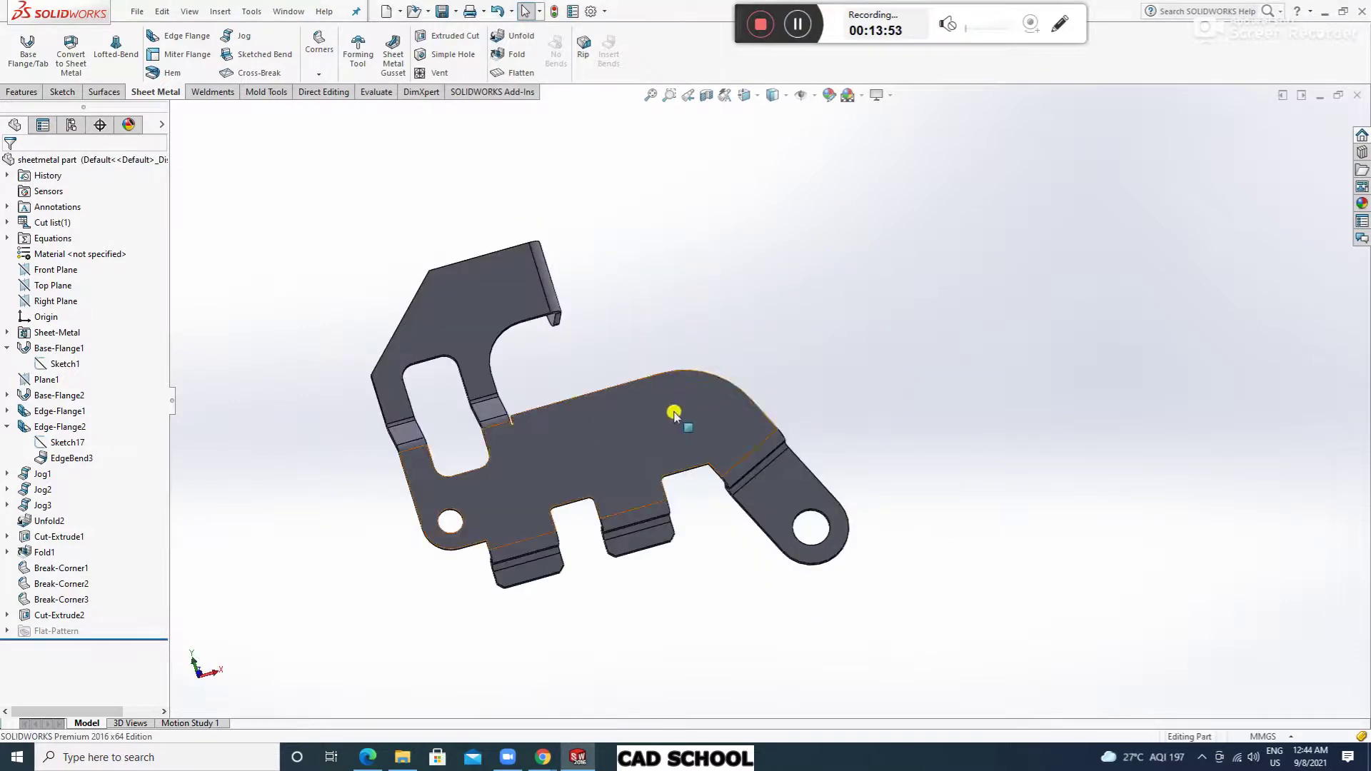
Start a sketch on Base-Flange1's face and offset its long straight edge, large arc and adjoining slanted edge 3 mm inward.
click(679, 409)
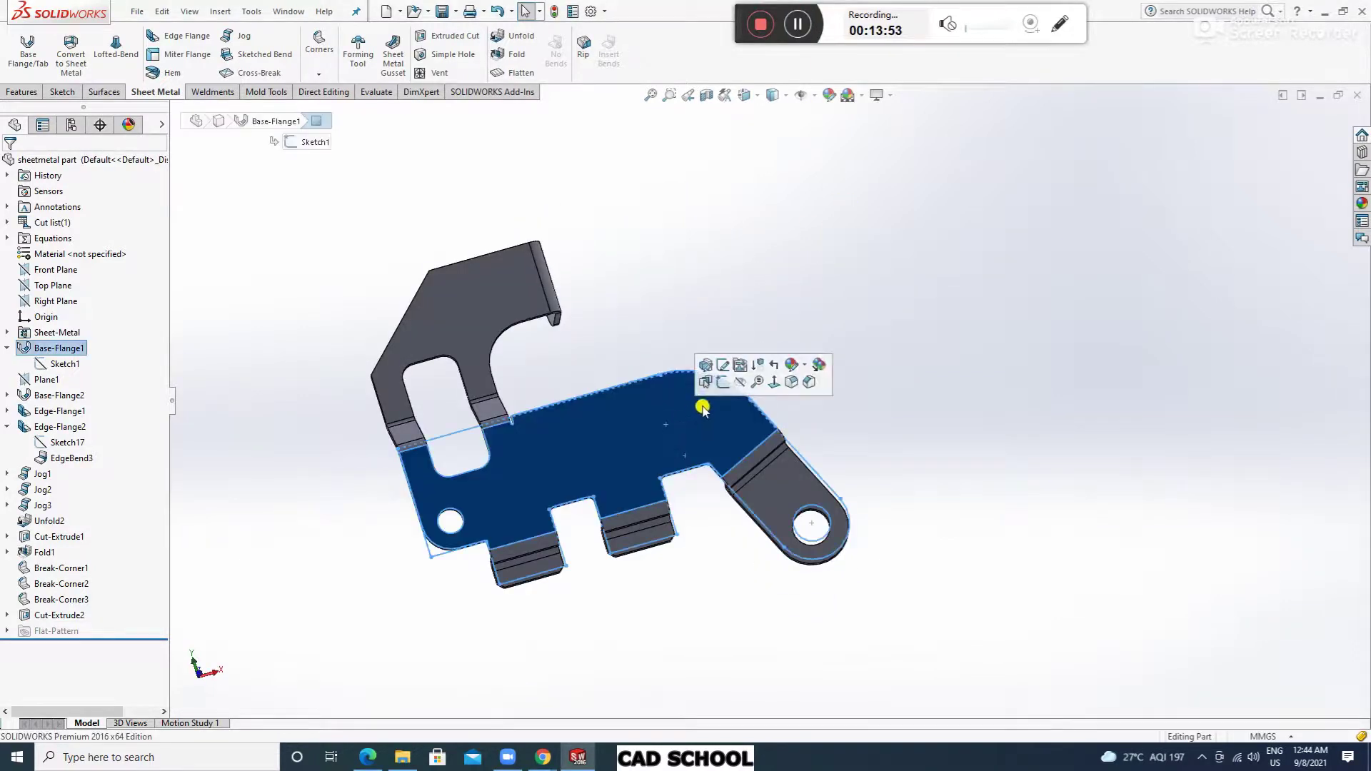
click(720, 383)
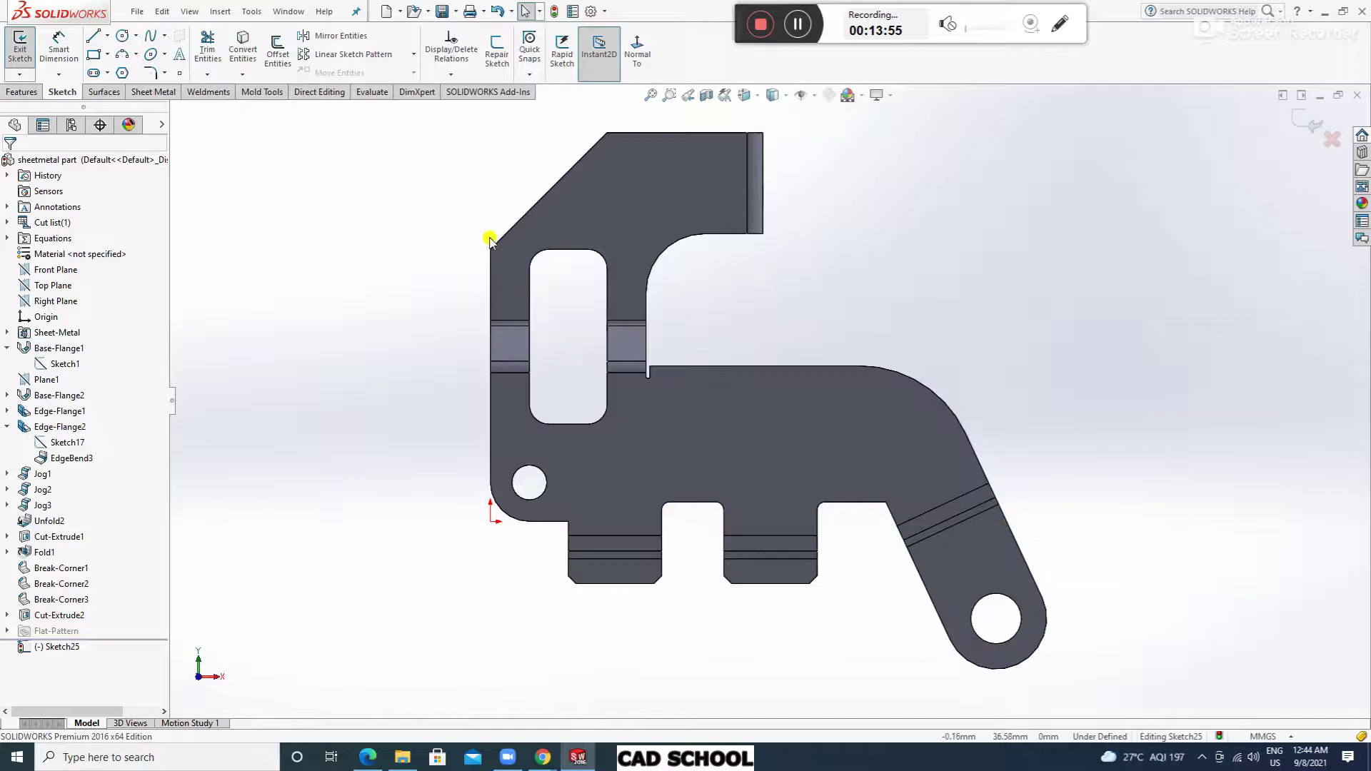
click(278, 50)
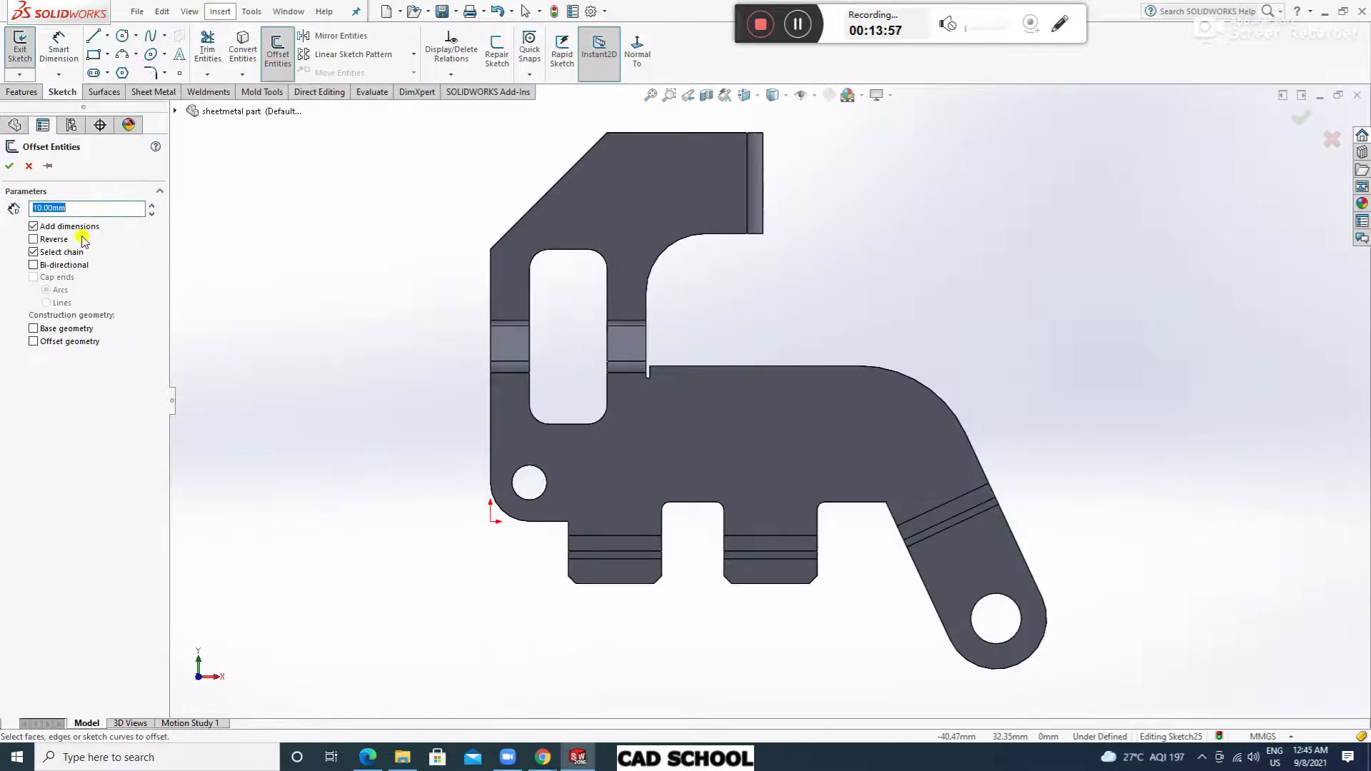
text(3)
key(Return)
click(778, 367)
click(922, 385)
click(977, 460)
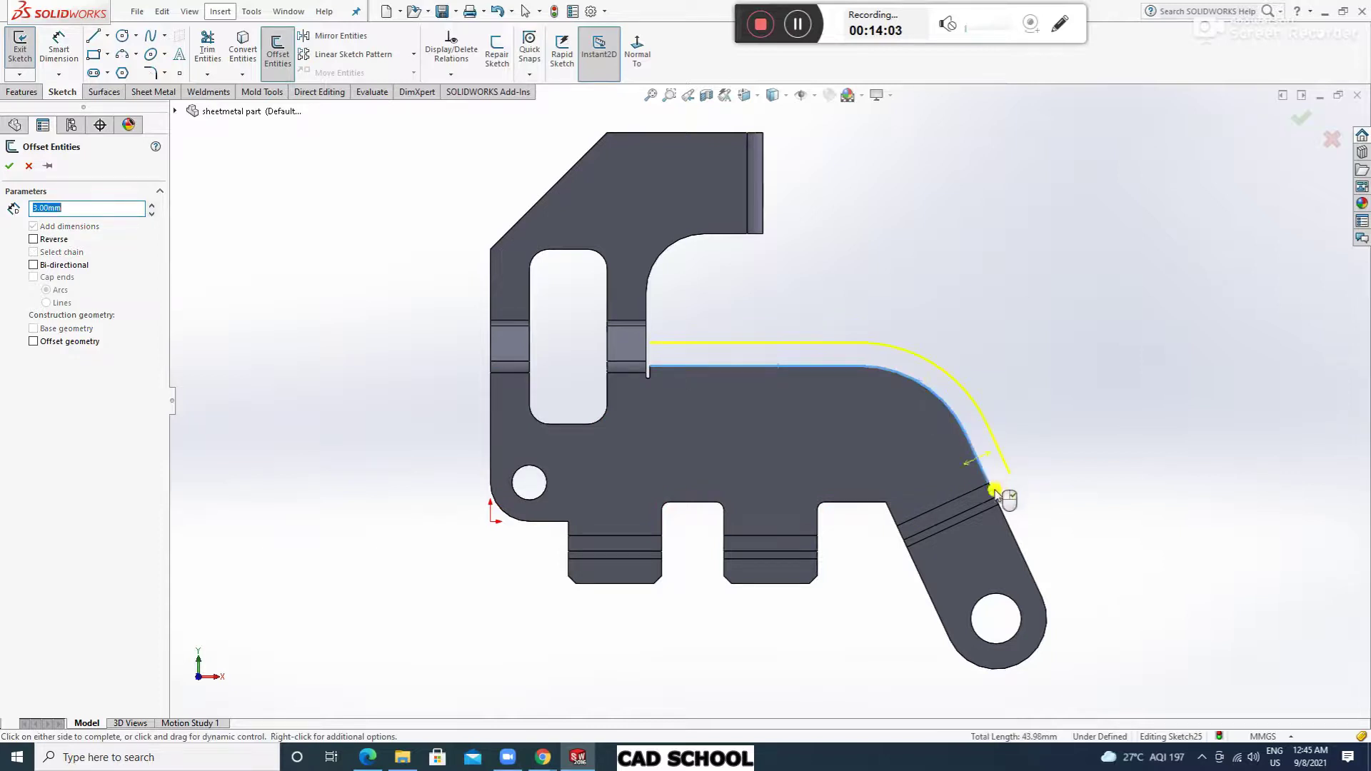
click(34, 239)
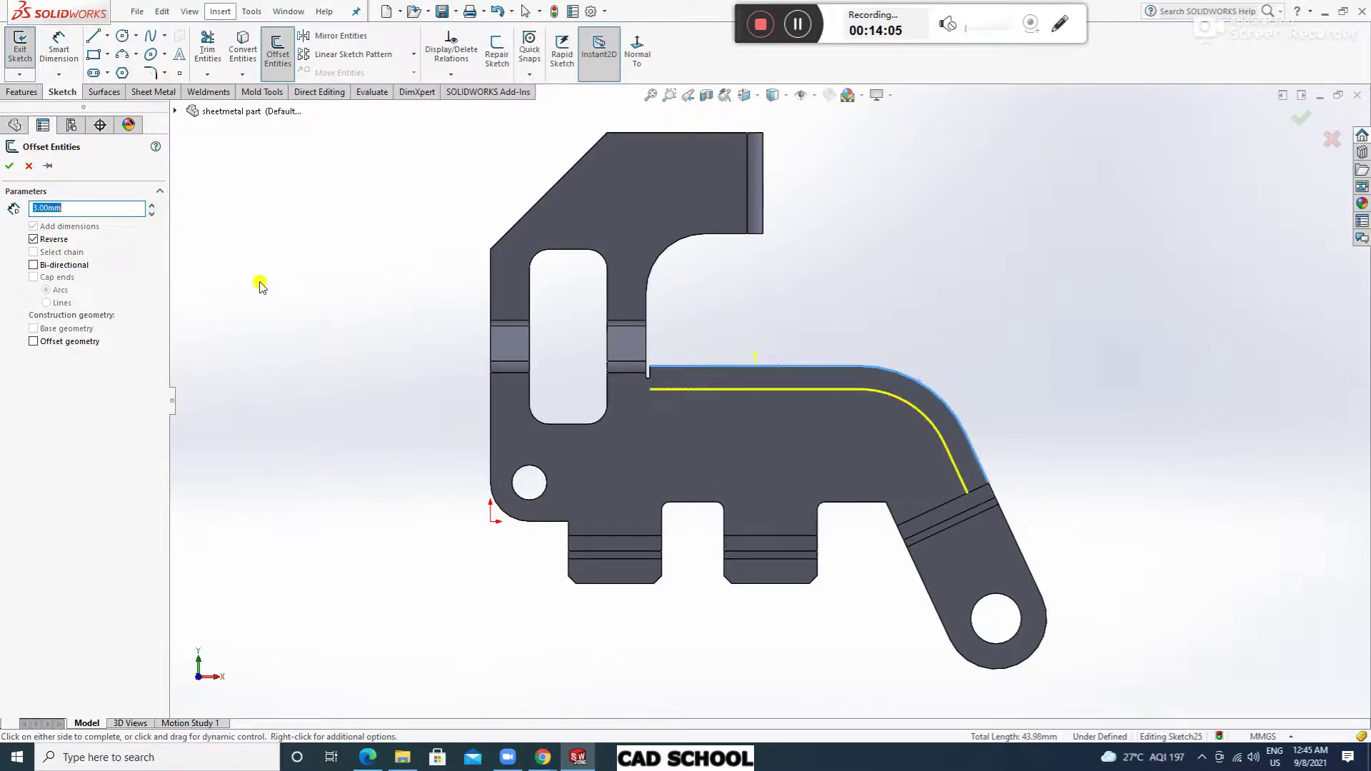
click(11, 166)
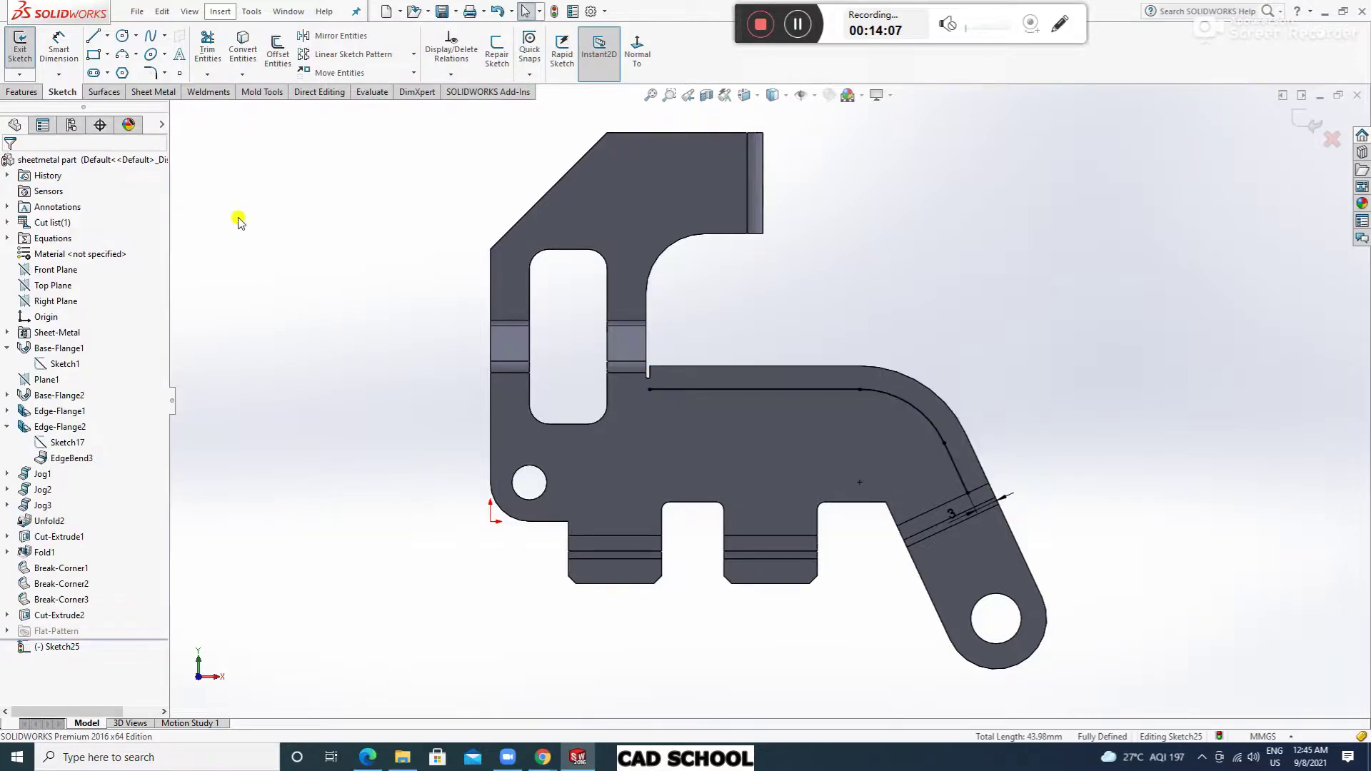
Offset the inset line-arc-line chain 5 mm inward with its ends capped by lines, and move the 5 mm dimension clear of the geometry.
click(278, 52)
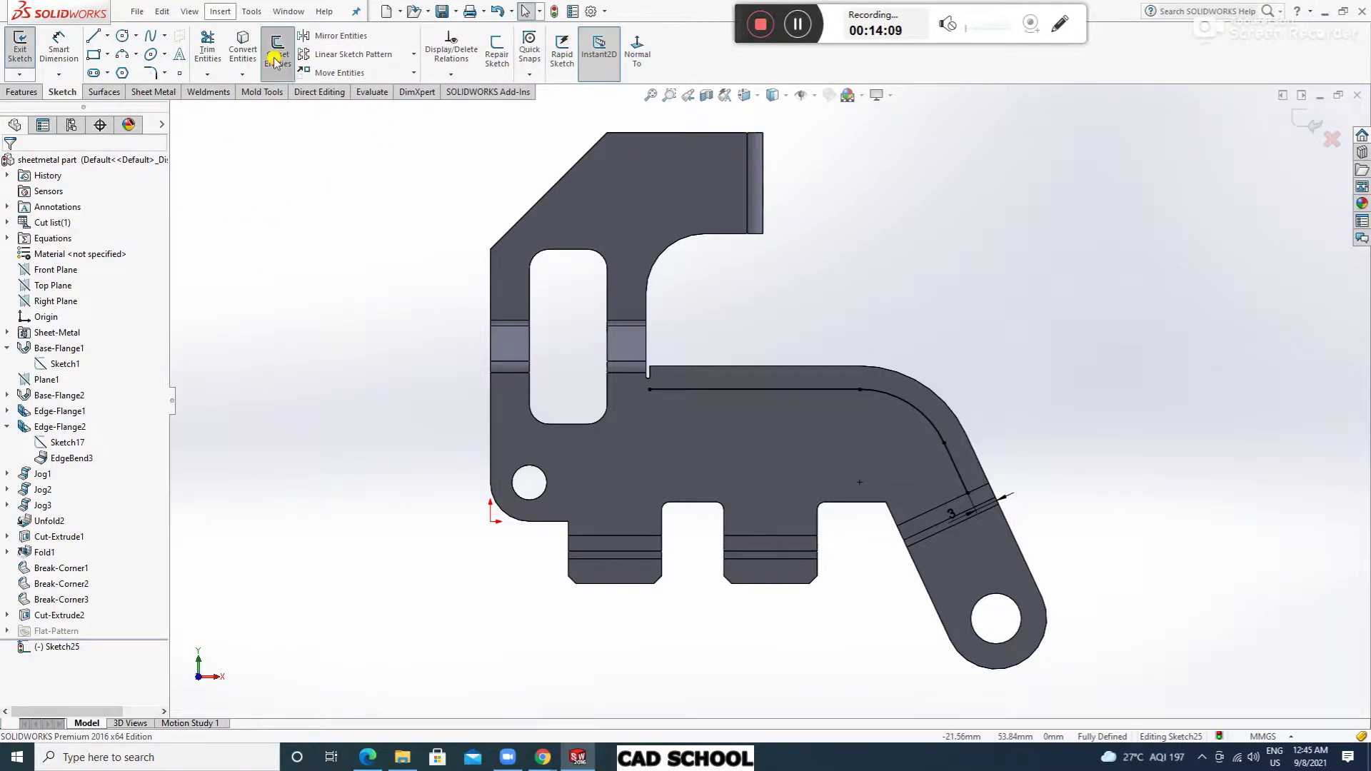
text(5.00mm)
click(56, 253)
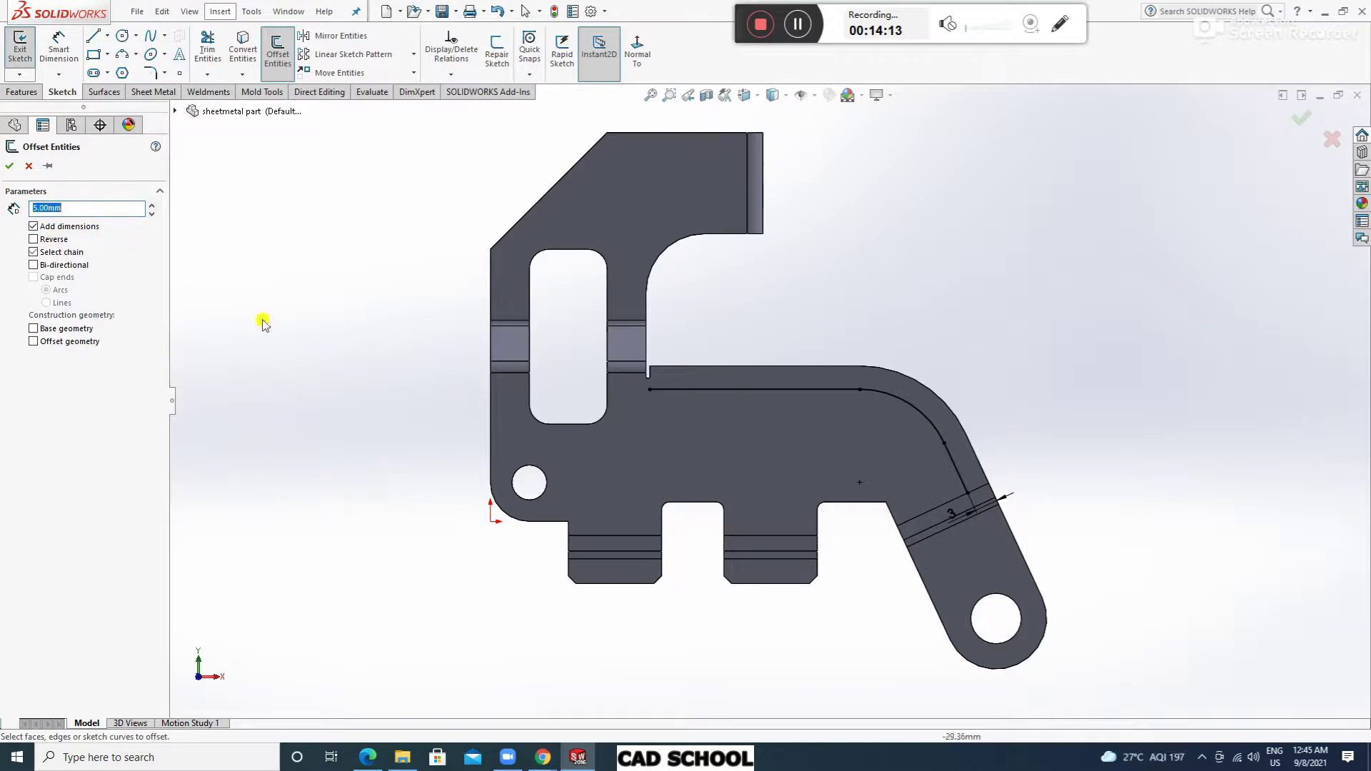
click(759, 417)
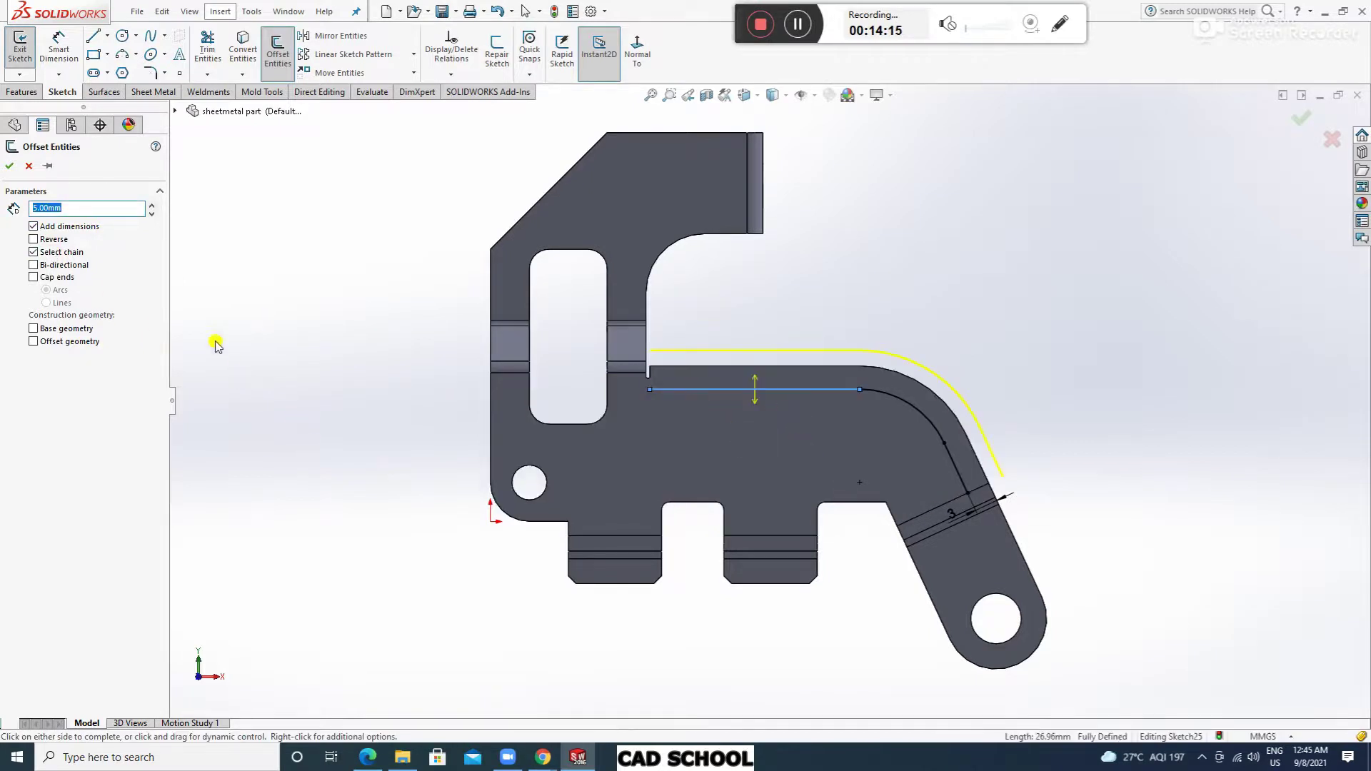
click(34, 239)
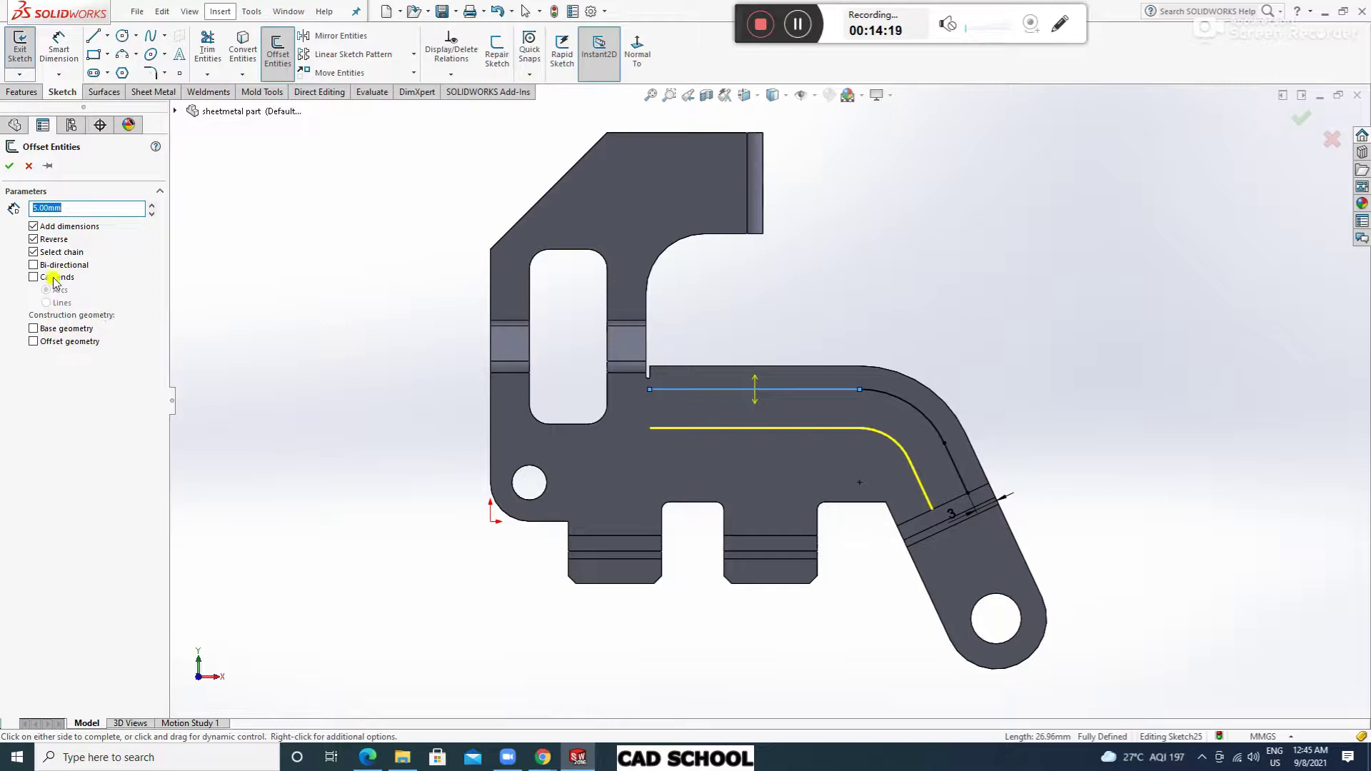
click(47, 303)
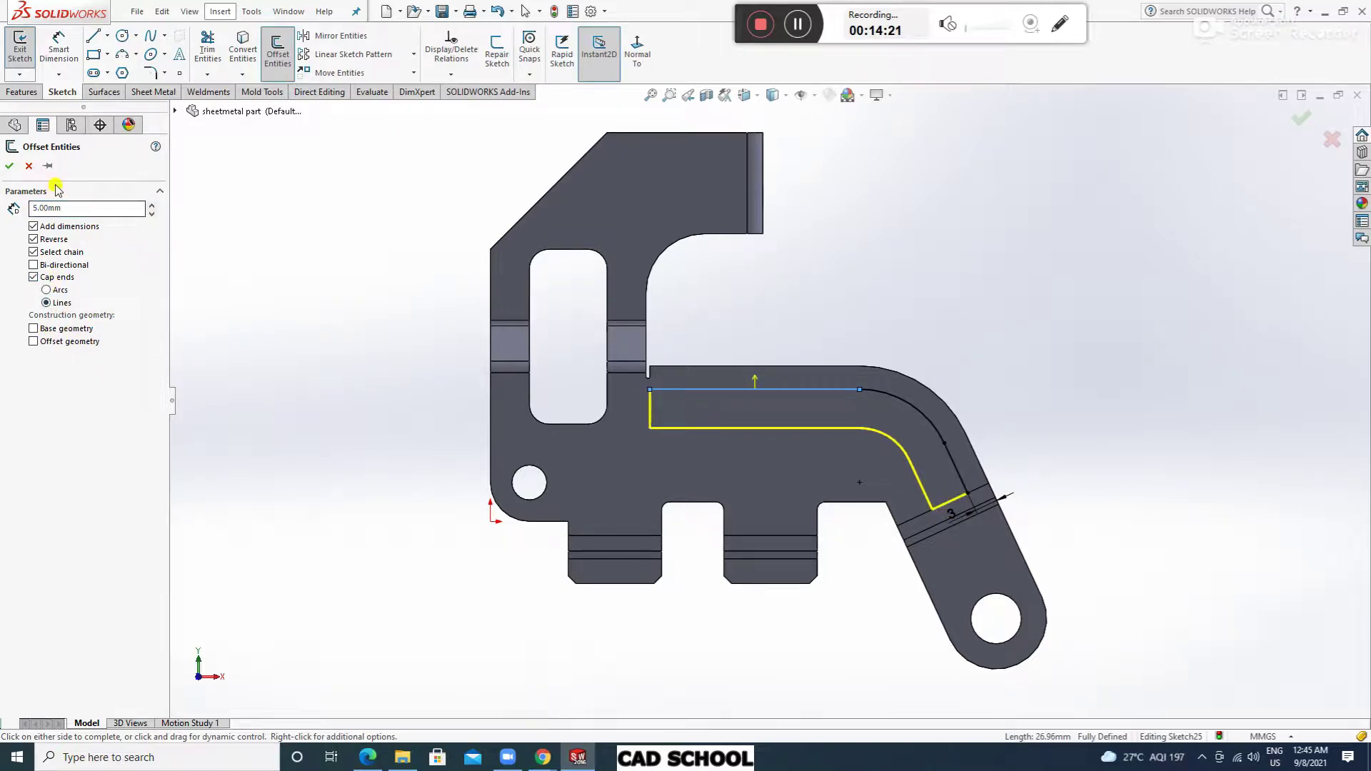
click(9, 169)
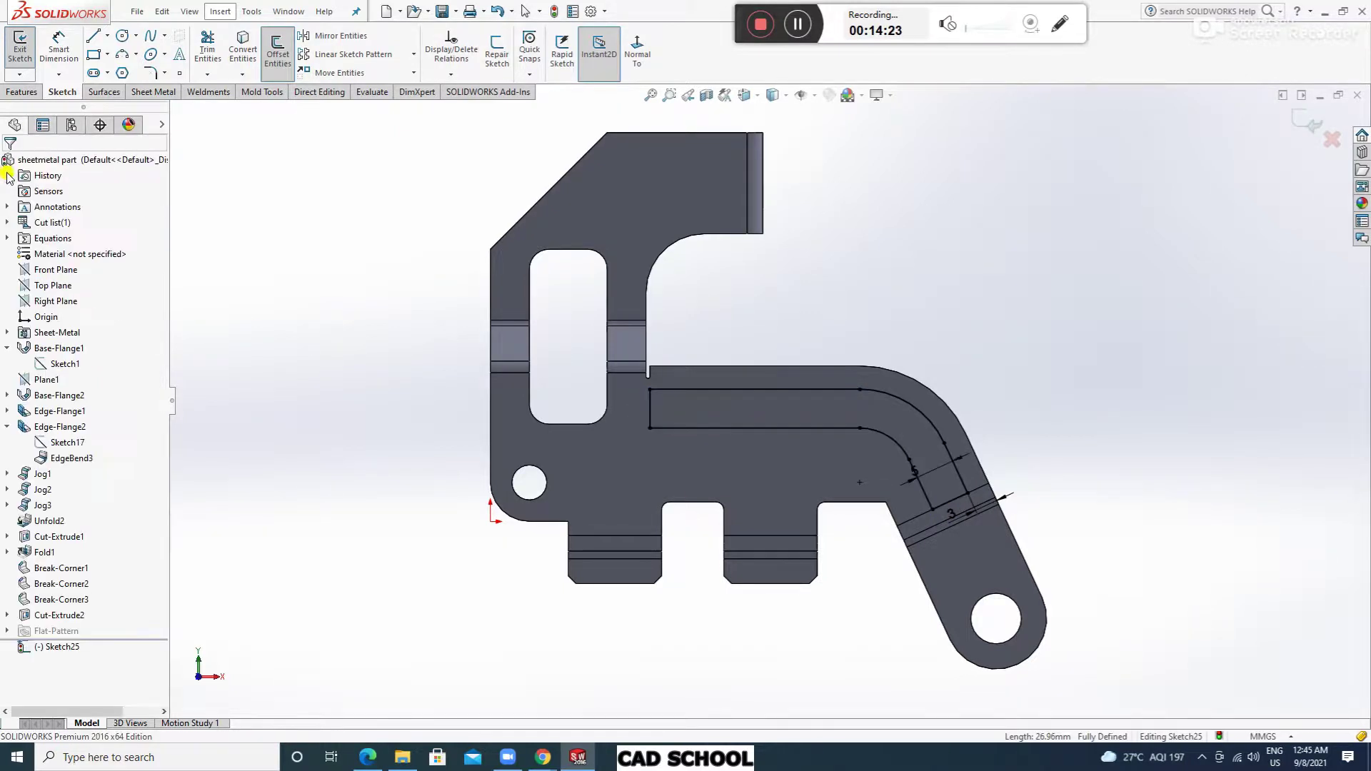
scroll(1000, 485, down, 3)
drag(833, 401, 872, 407)
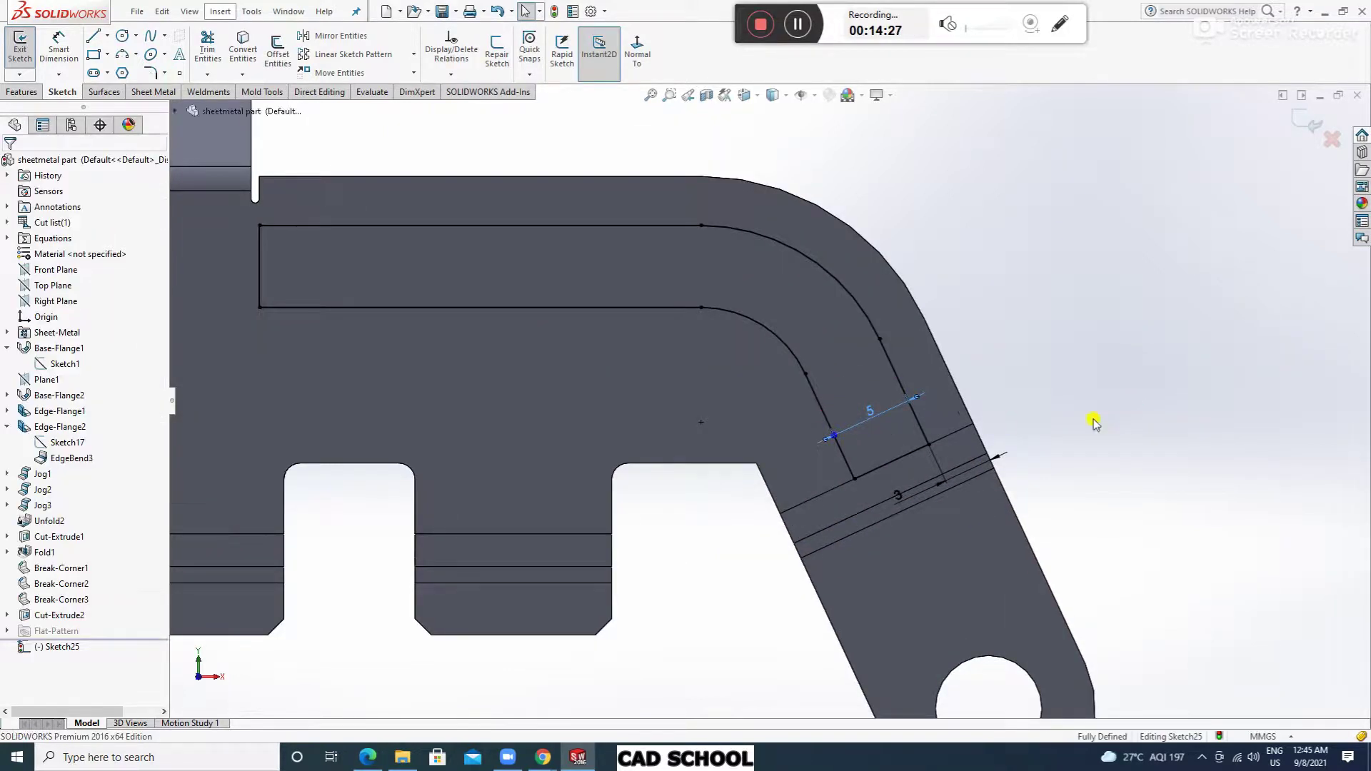
click(1101, 422)
Draw a slanted line across the band just above the arm's bend and make it parallel to the bend edge.
scroll(1057, 422, up, 1)
scroll(972, 422, down, 2)
scroll(1050, 440, up, 3)
scroll(707, 377, down, 4)
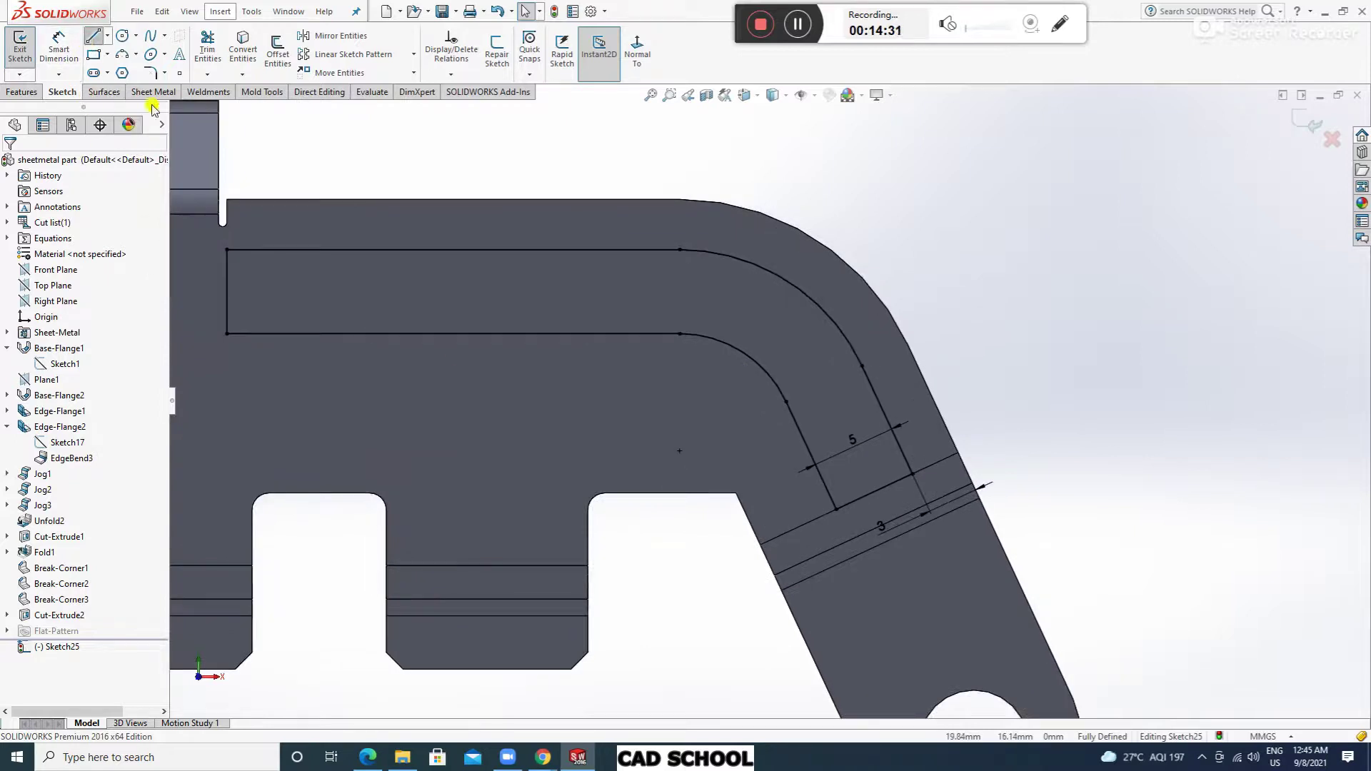
click(970, 408)
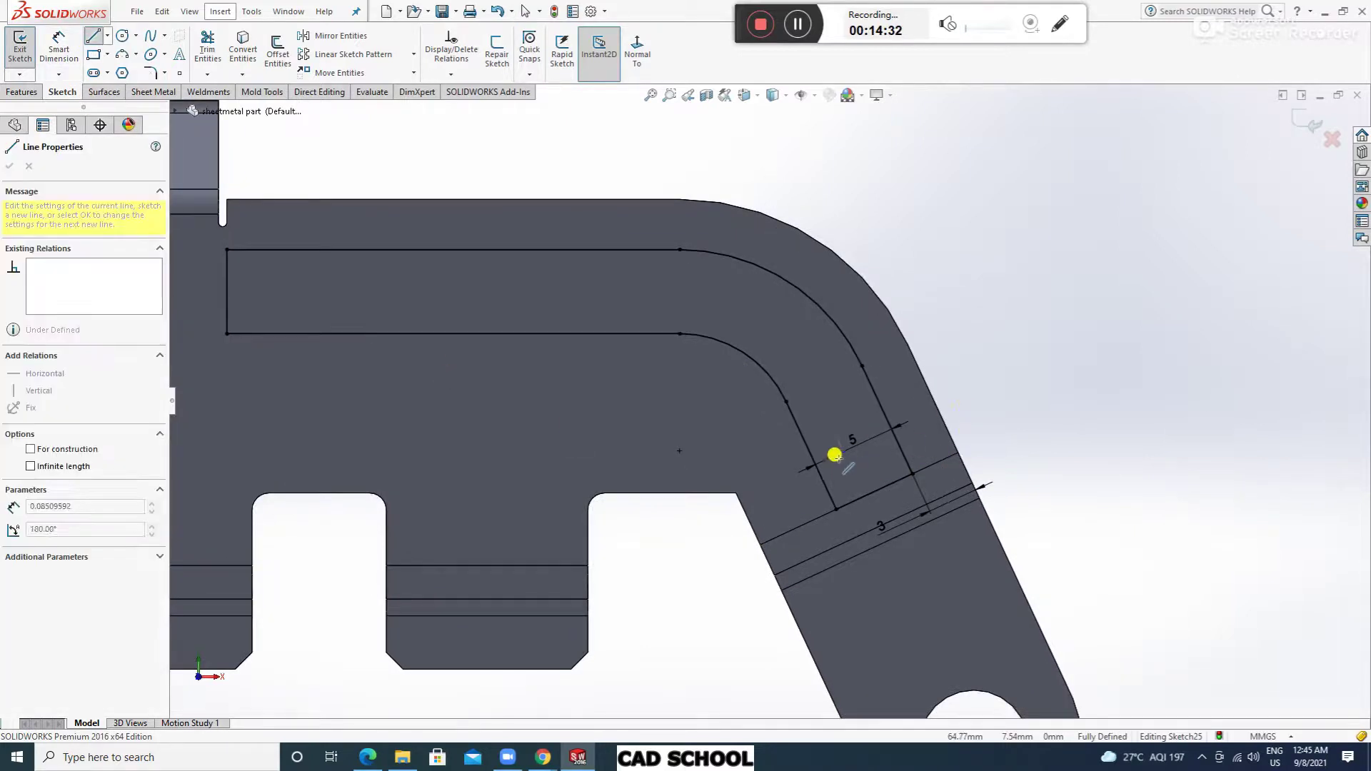
click(777, 487)
right_click(1054, 315)
click(1086, 343)
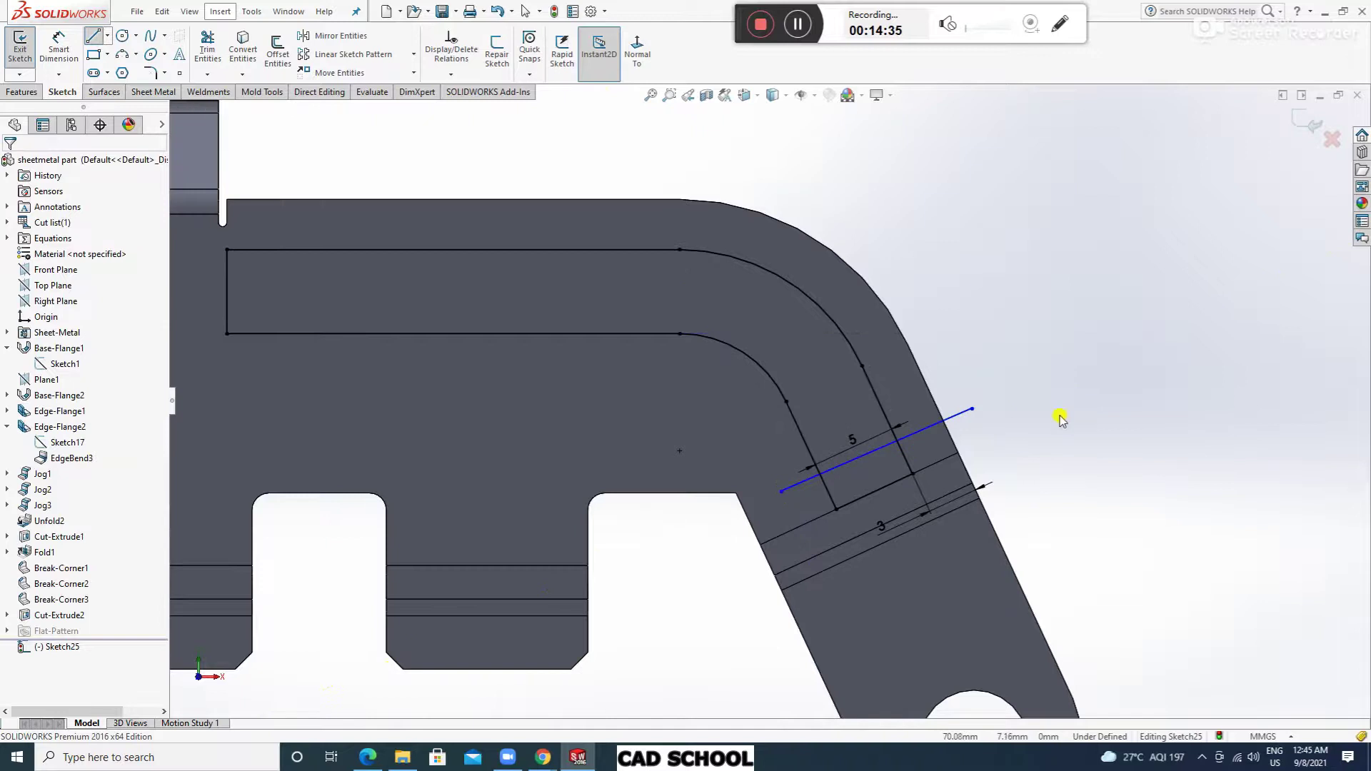
click(940, 422)
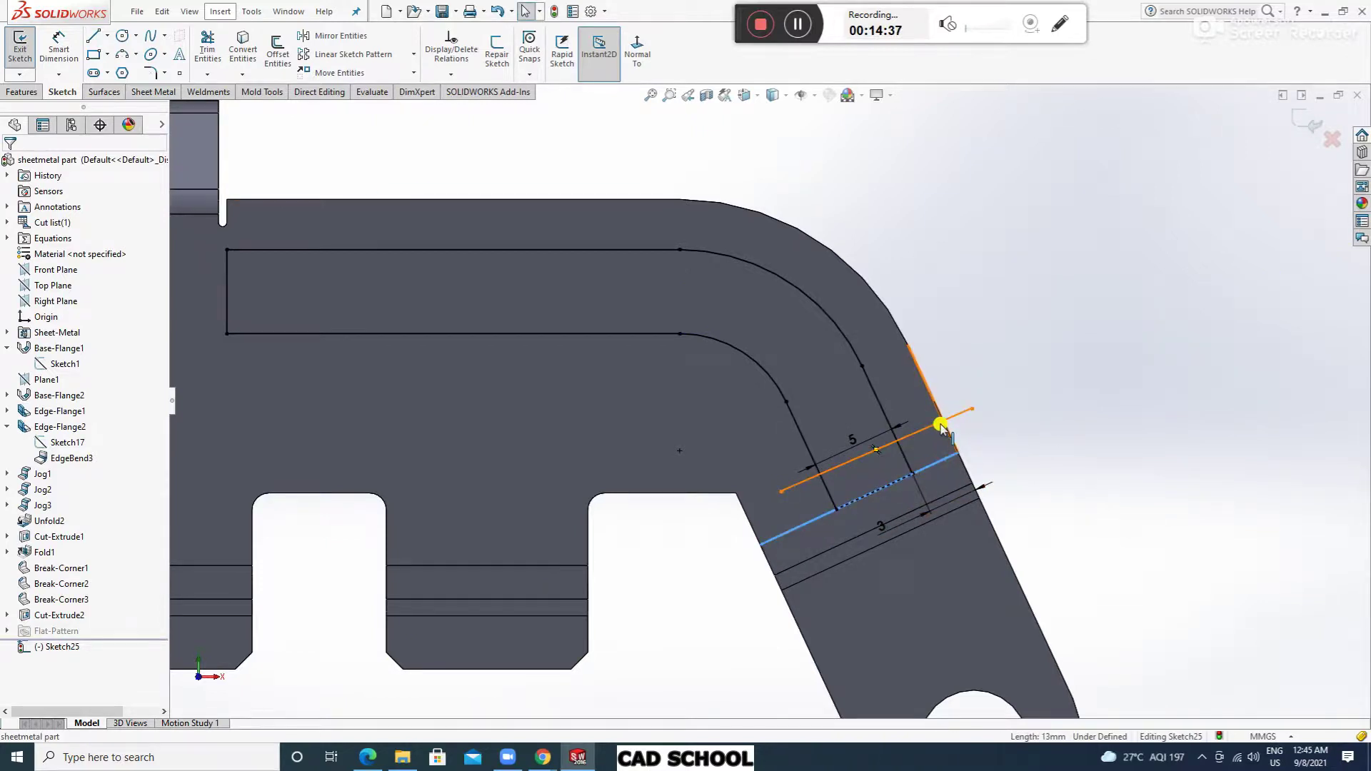
click(1009, 366)
click(1020, 290)
Dimension the slanted line 18 mm from the centre of the arm's hole.
scroll(764, 394, up, 3)
click(874, 579)
click(823, 435)
click(746, 570)
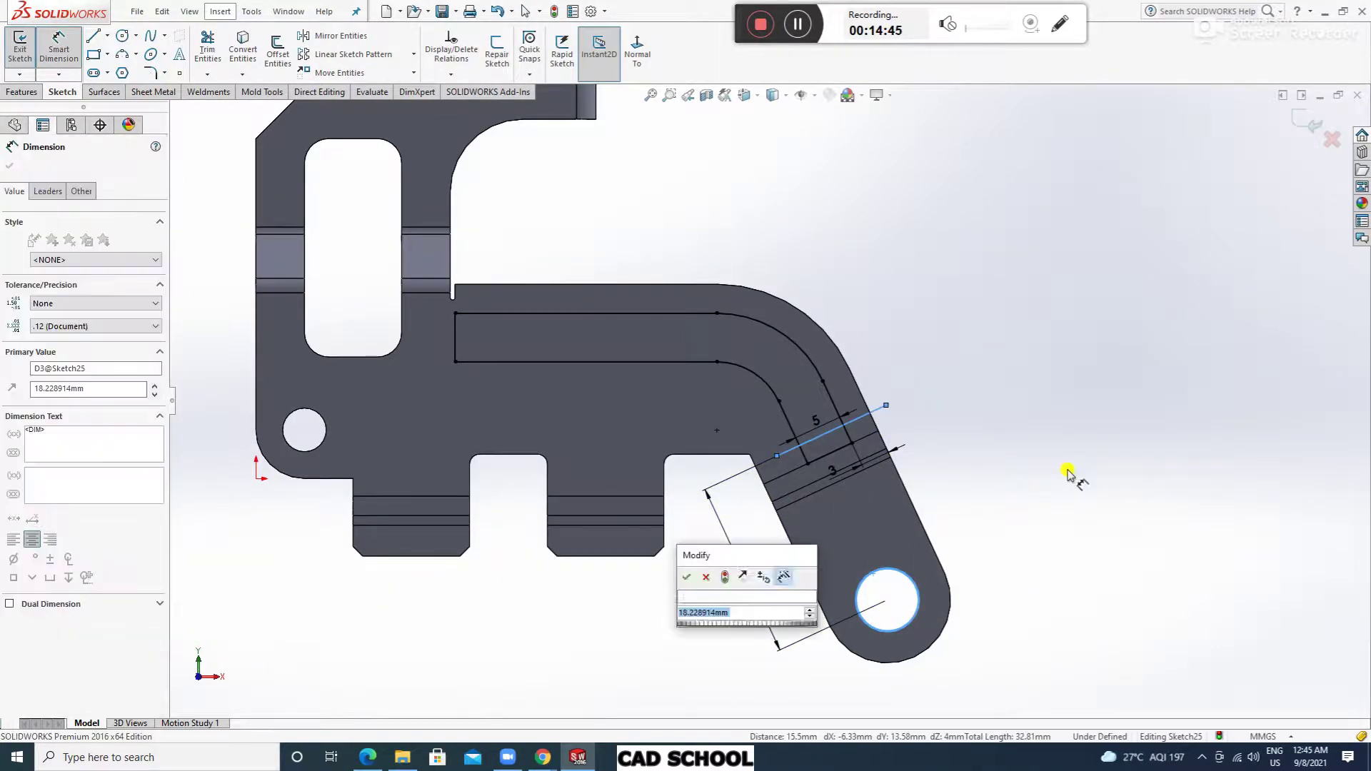
text(18)
key(Return)
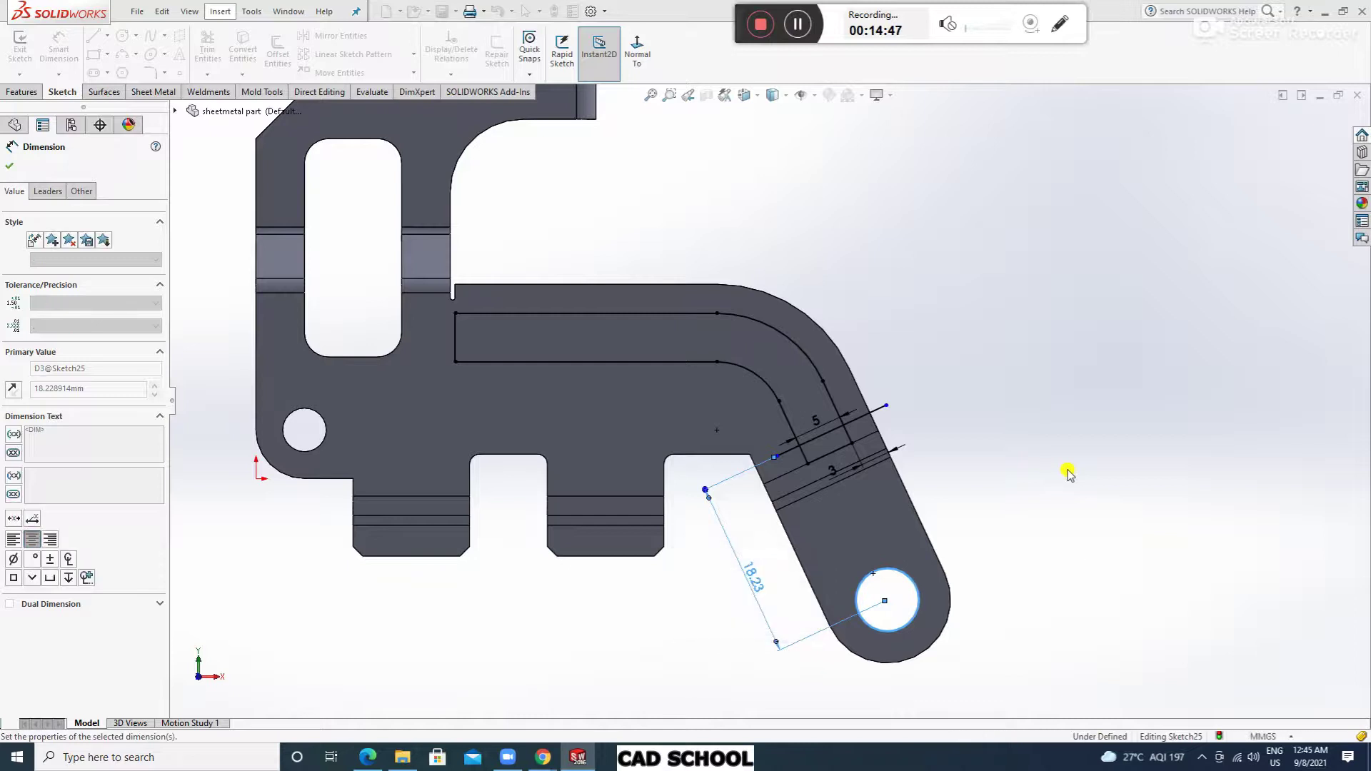
Trim the slanted line's overhangs, the old end cap and the band's line ends beyond the slanted line.
scroll(921, 429, down, 3)
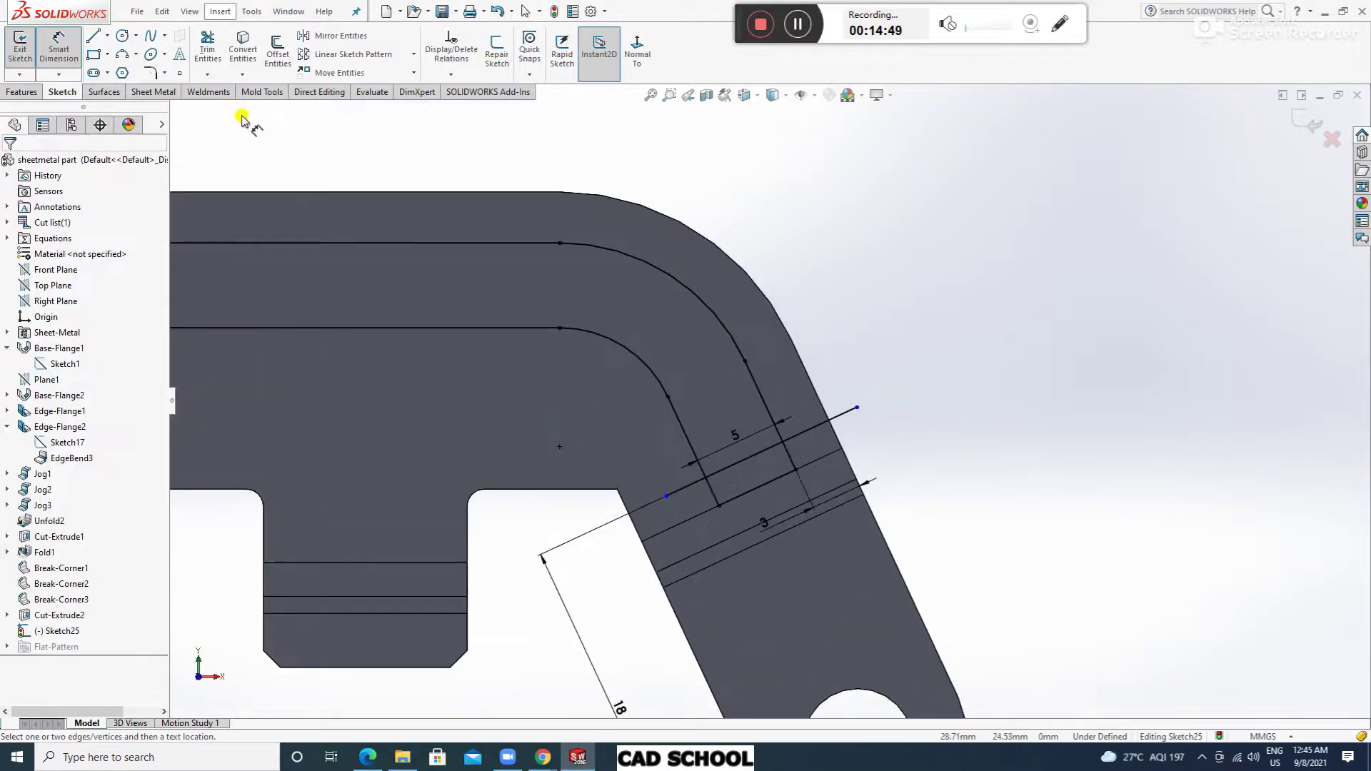
click(207, 46)
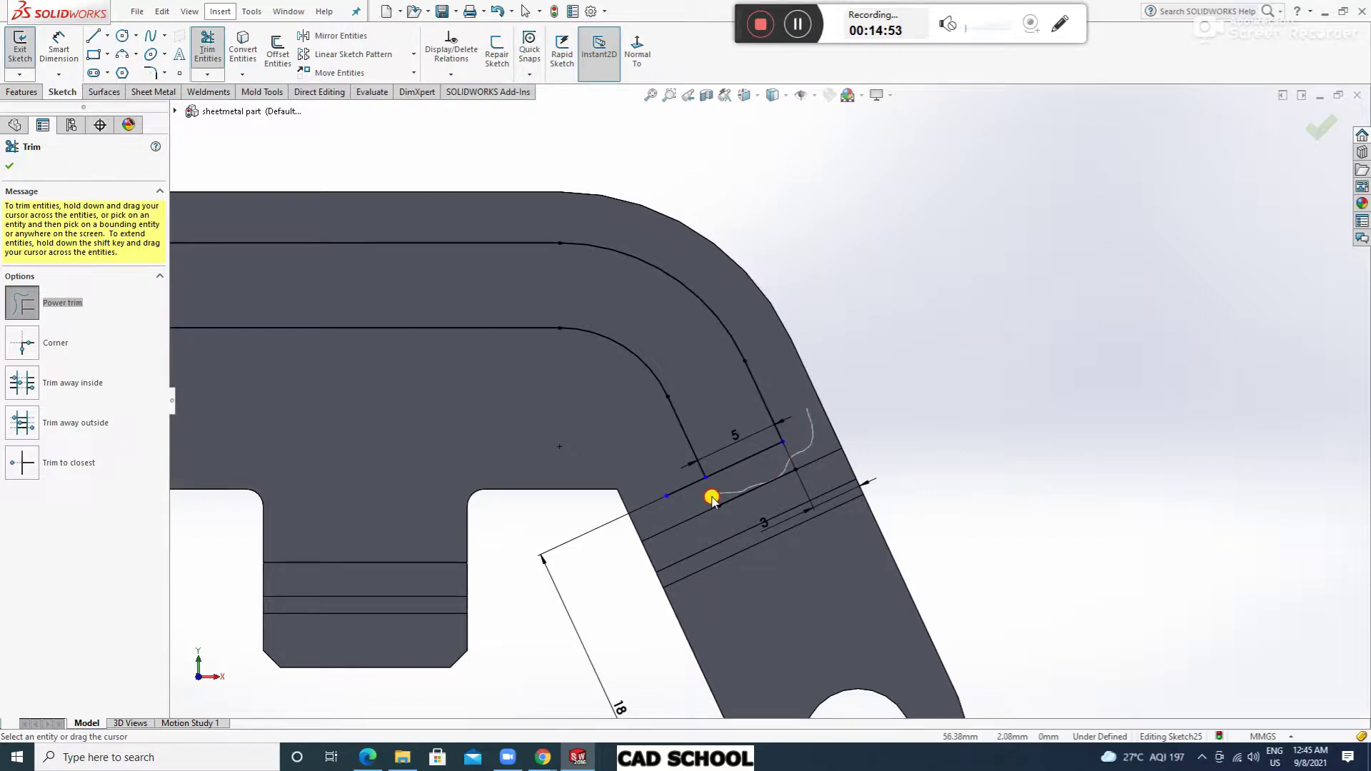
drag(684, 487, 682, 487)
scroll(959, 428, up, 5)
scroll(524, 314, down, 5)
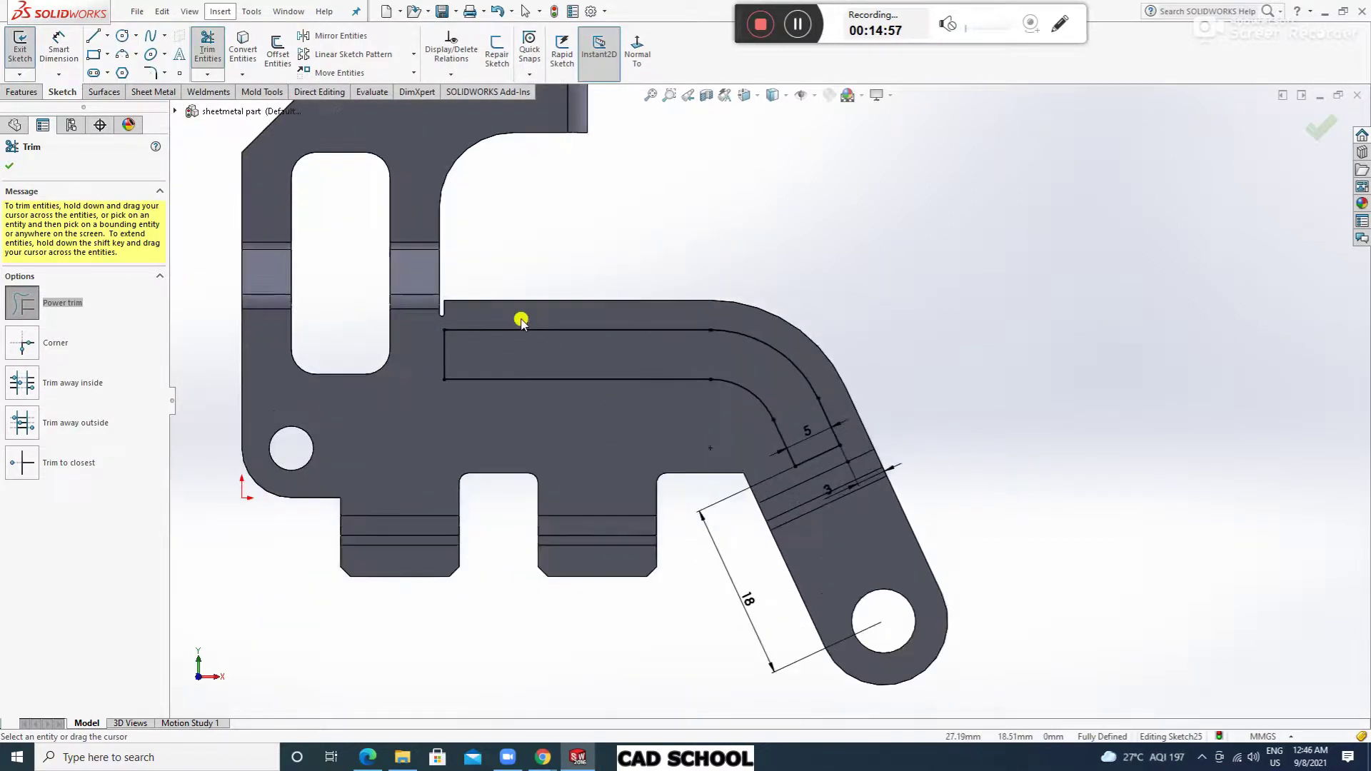
click(17, 167)
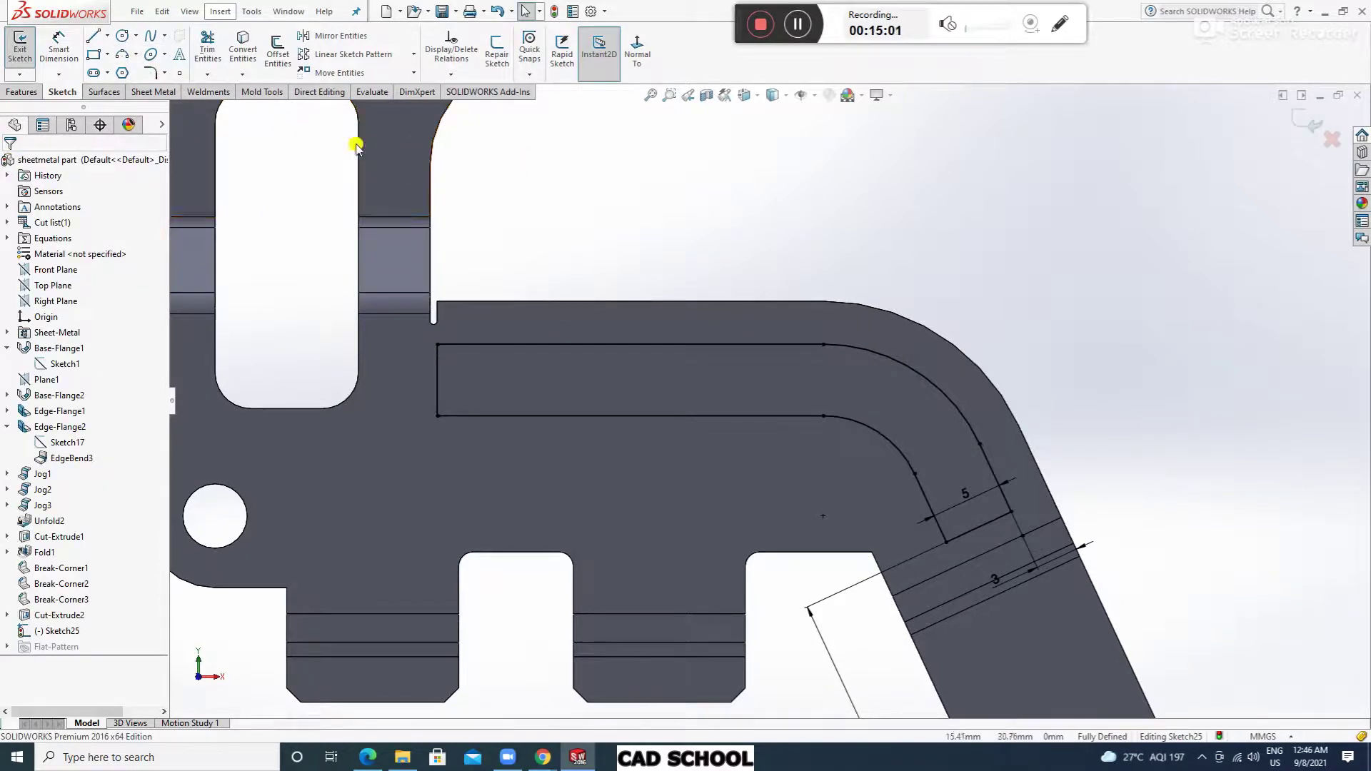
Offset the band's outer line, arc and slanted line 2.5 mm inward as a centre path, without chain selection or cap ends.
click(269, 62)
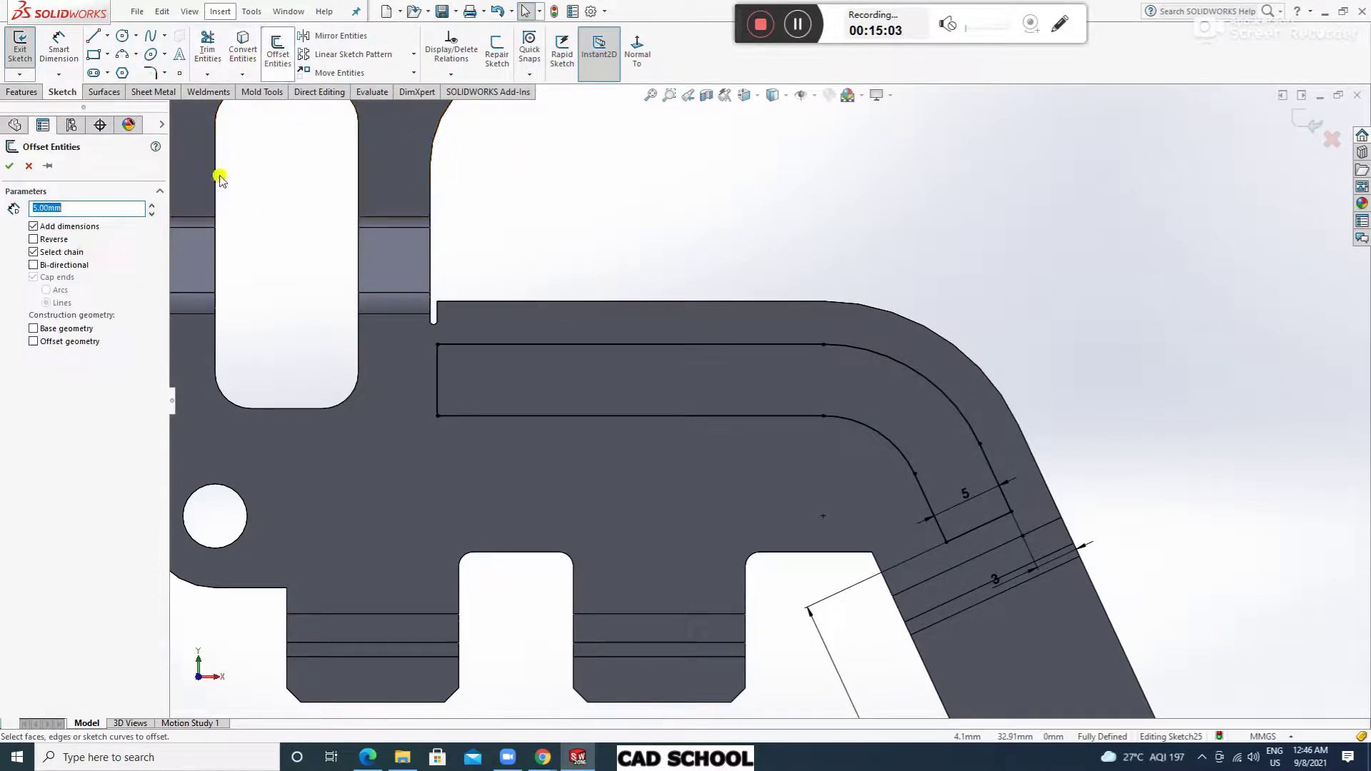
text(2.5)
key(Return)
click(750, 345)
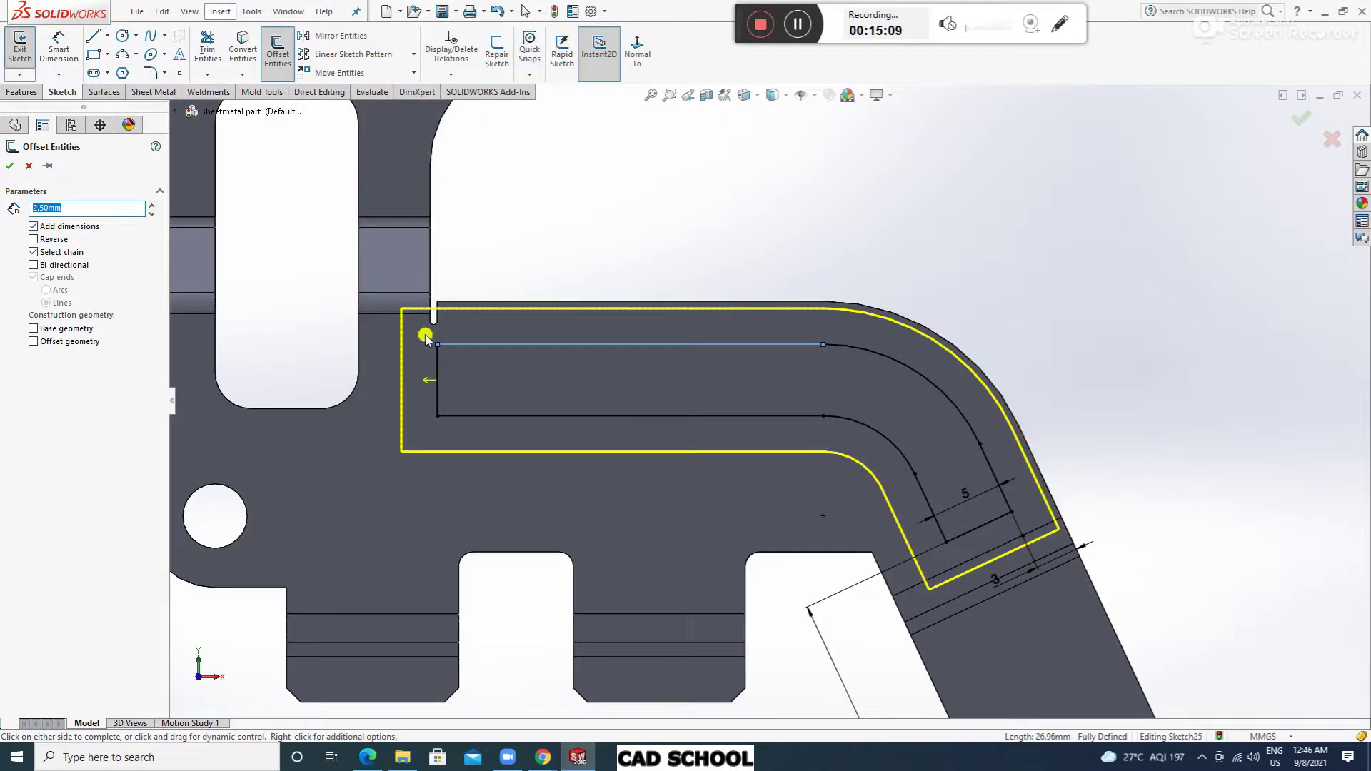
click(691, 345)
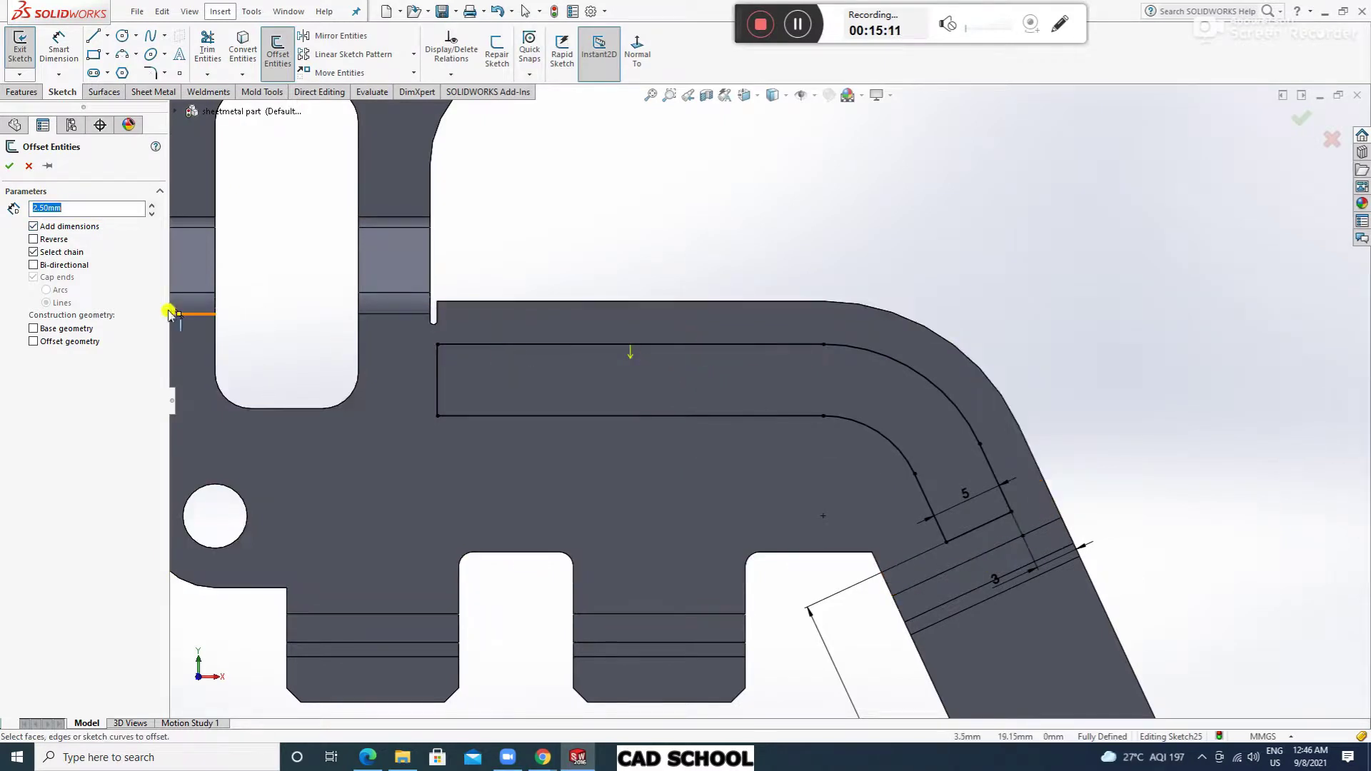
click(67, 253)
click(773, 346)
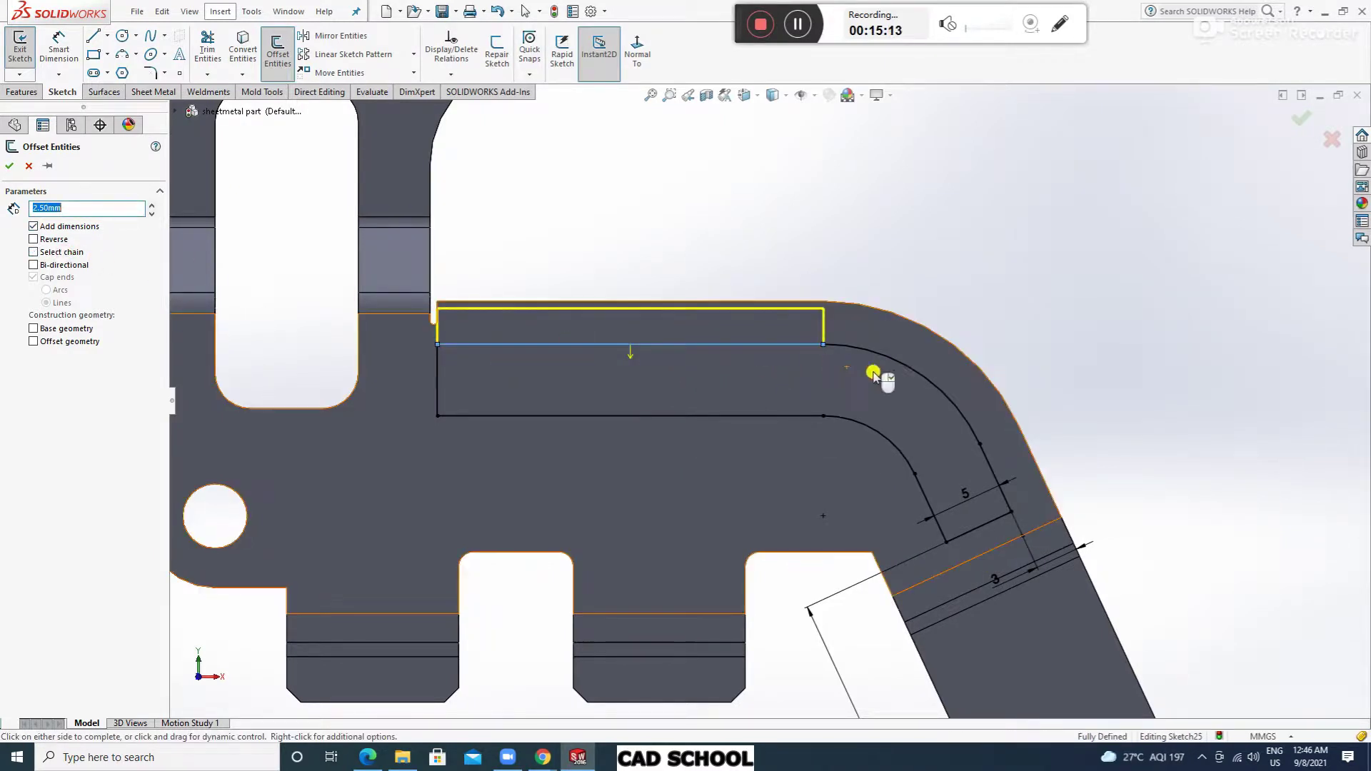
click(914, 370)
click(989, 465)
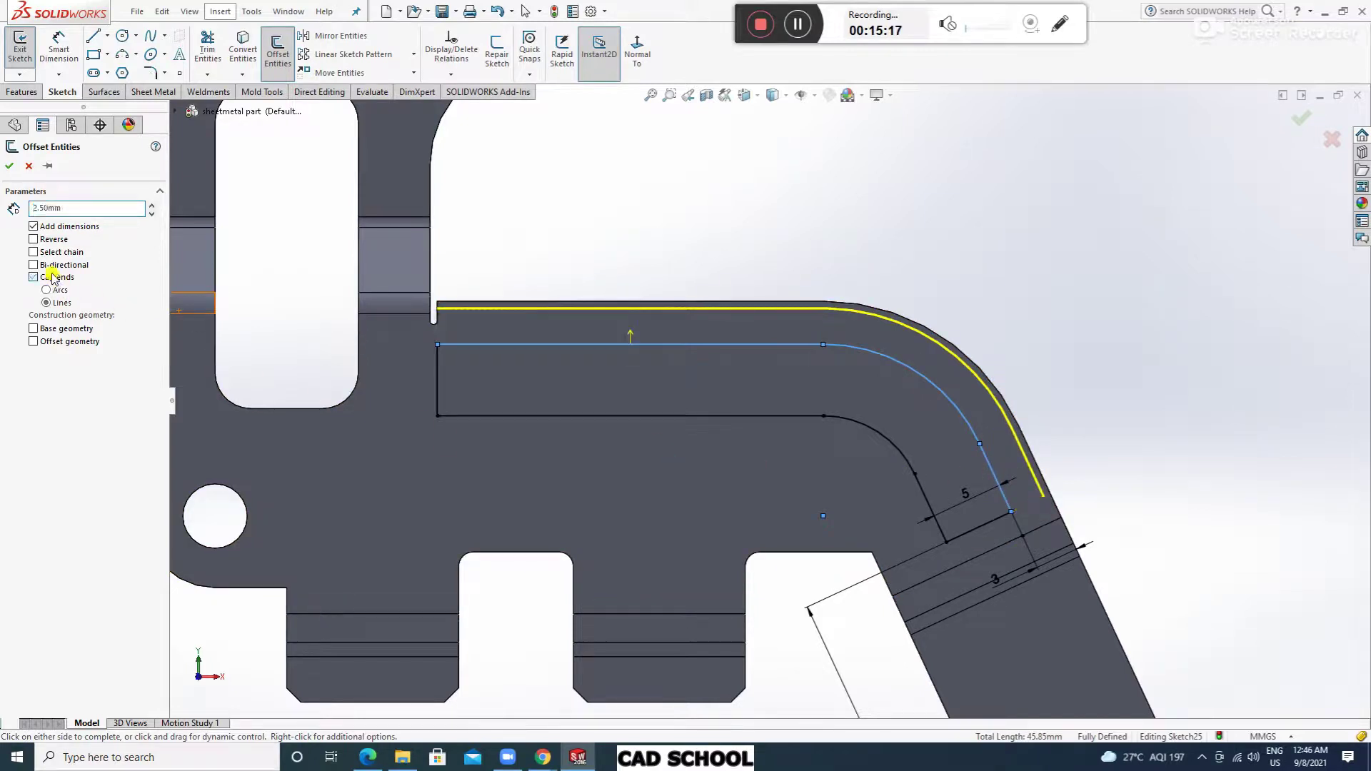
click(50, 240)
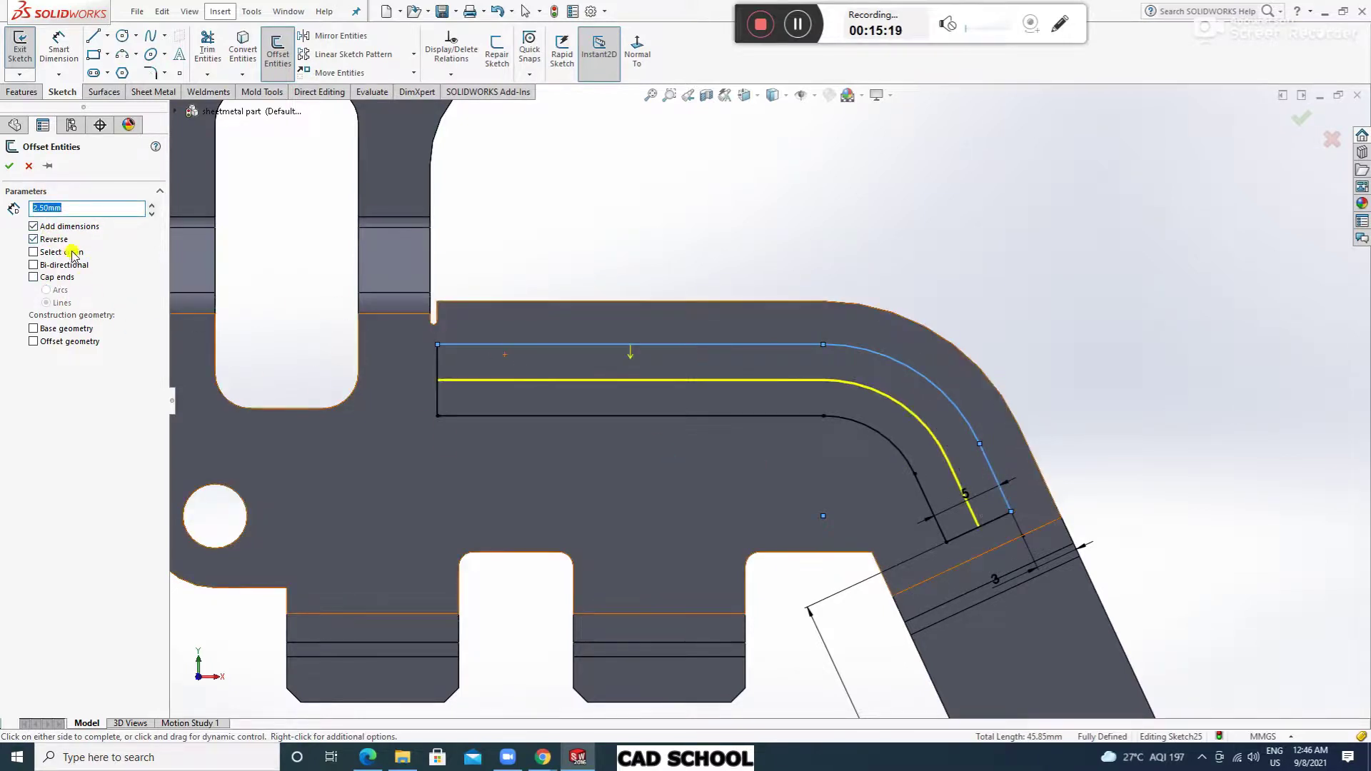
click(9, 166)
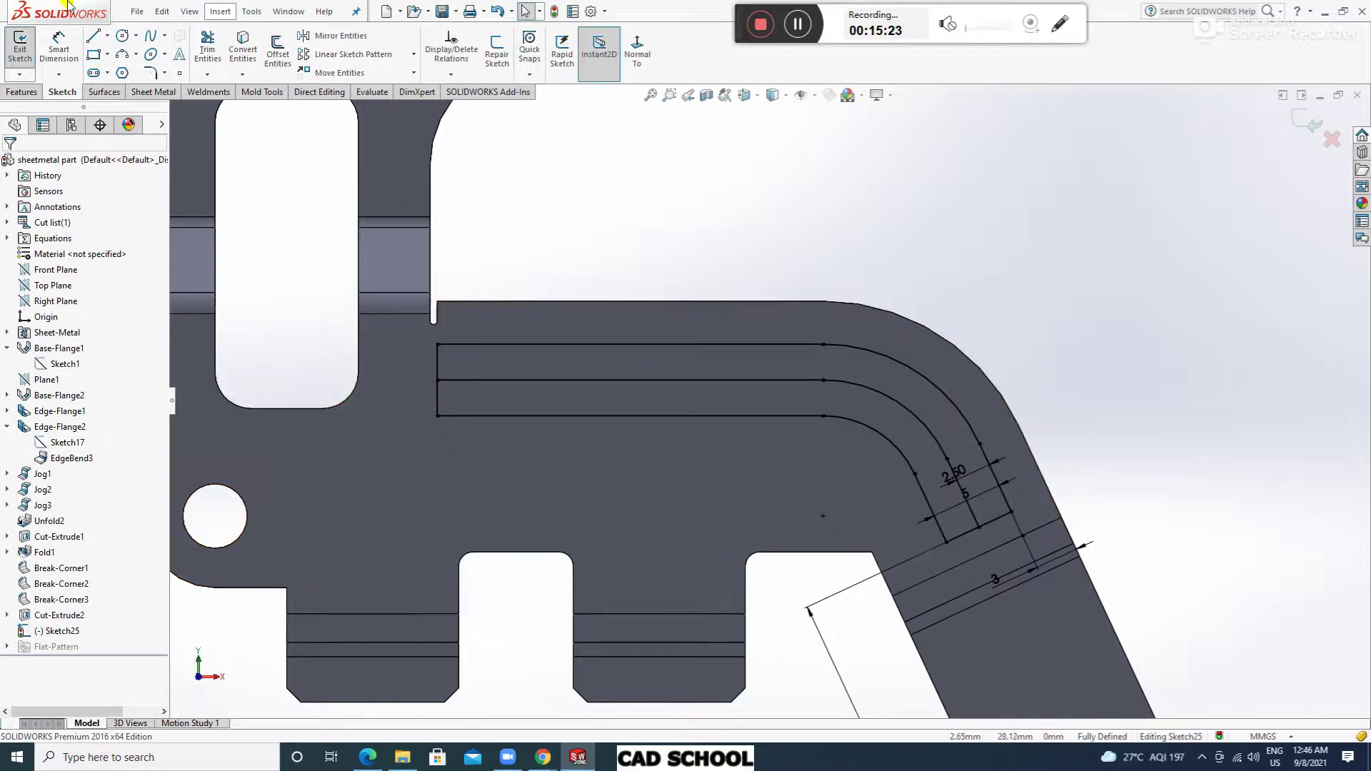
Draw a vertical line across the band at the midpoint of its long straight section.
click(94, 36)
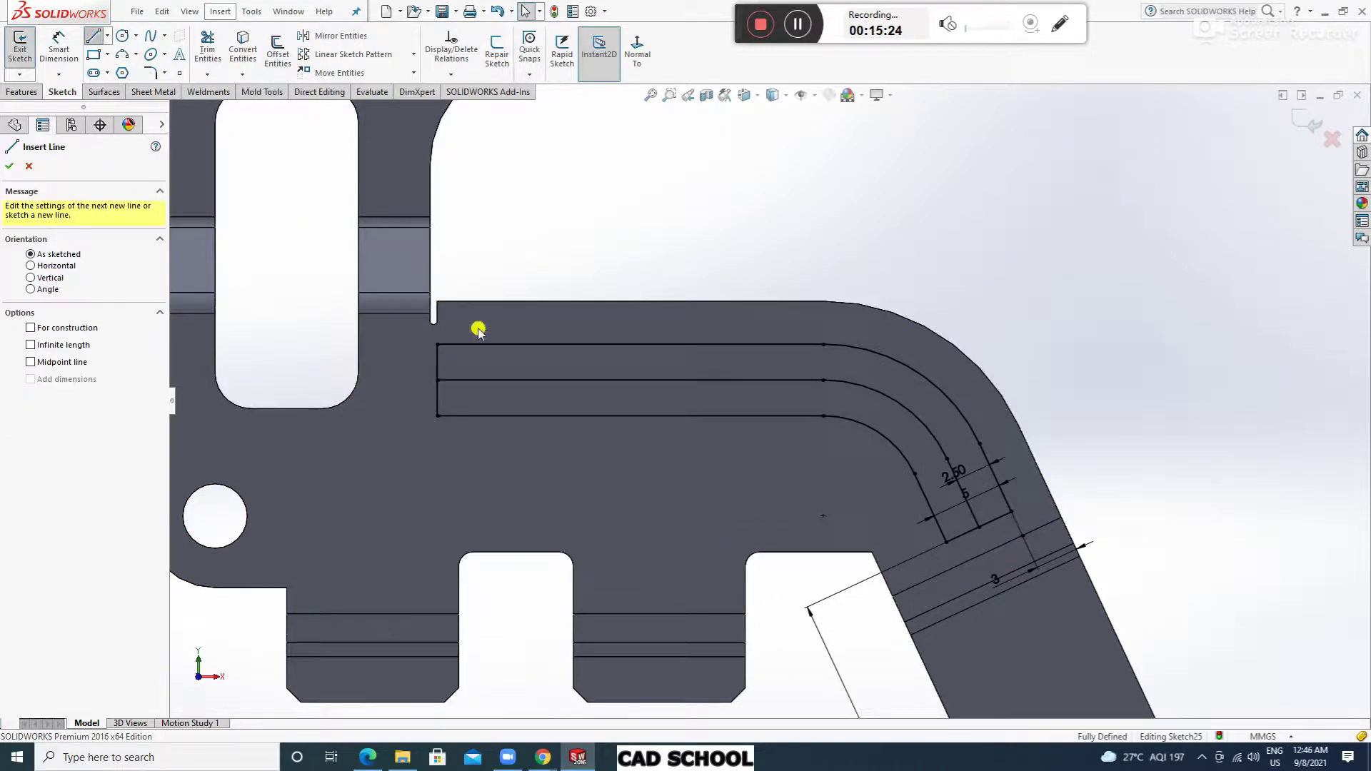
click(630, 344)
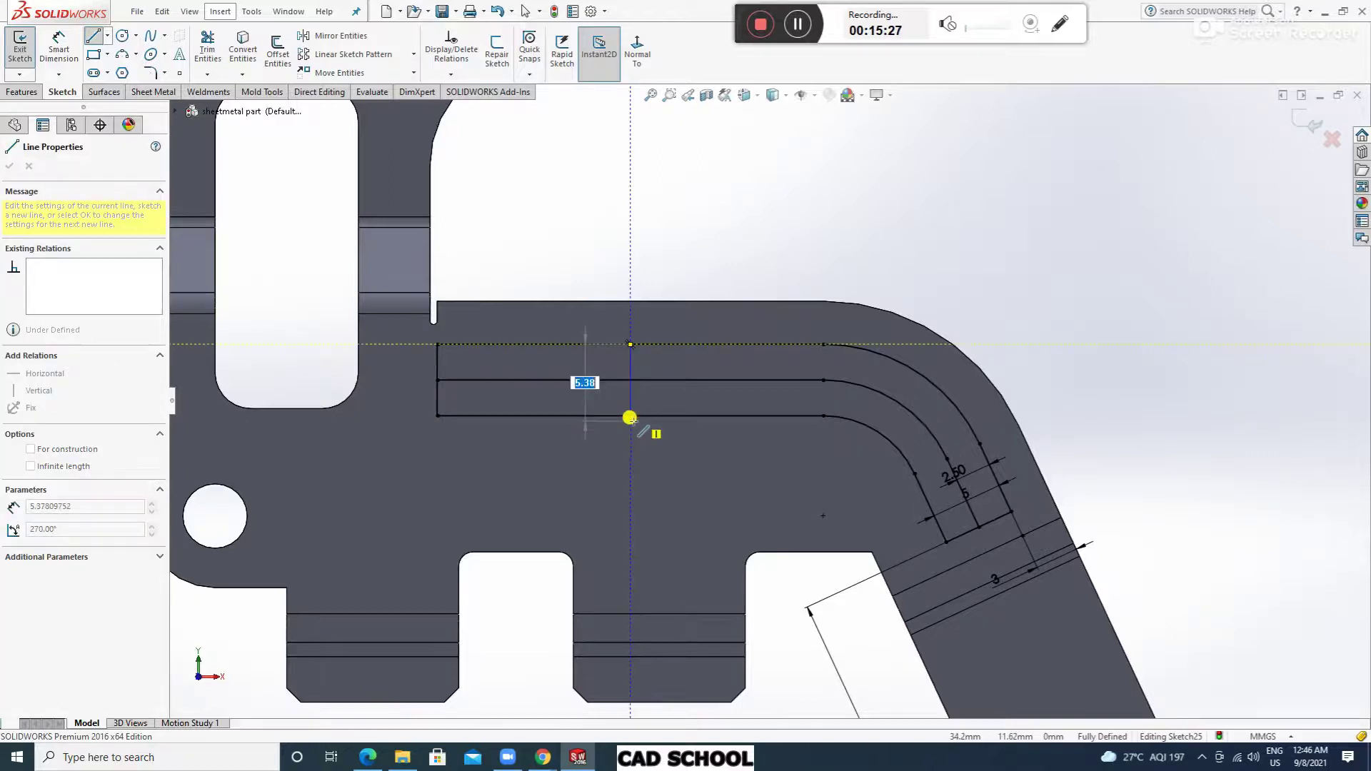
click(629, 414)
right_click(705, 260)
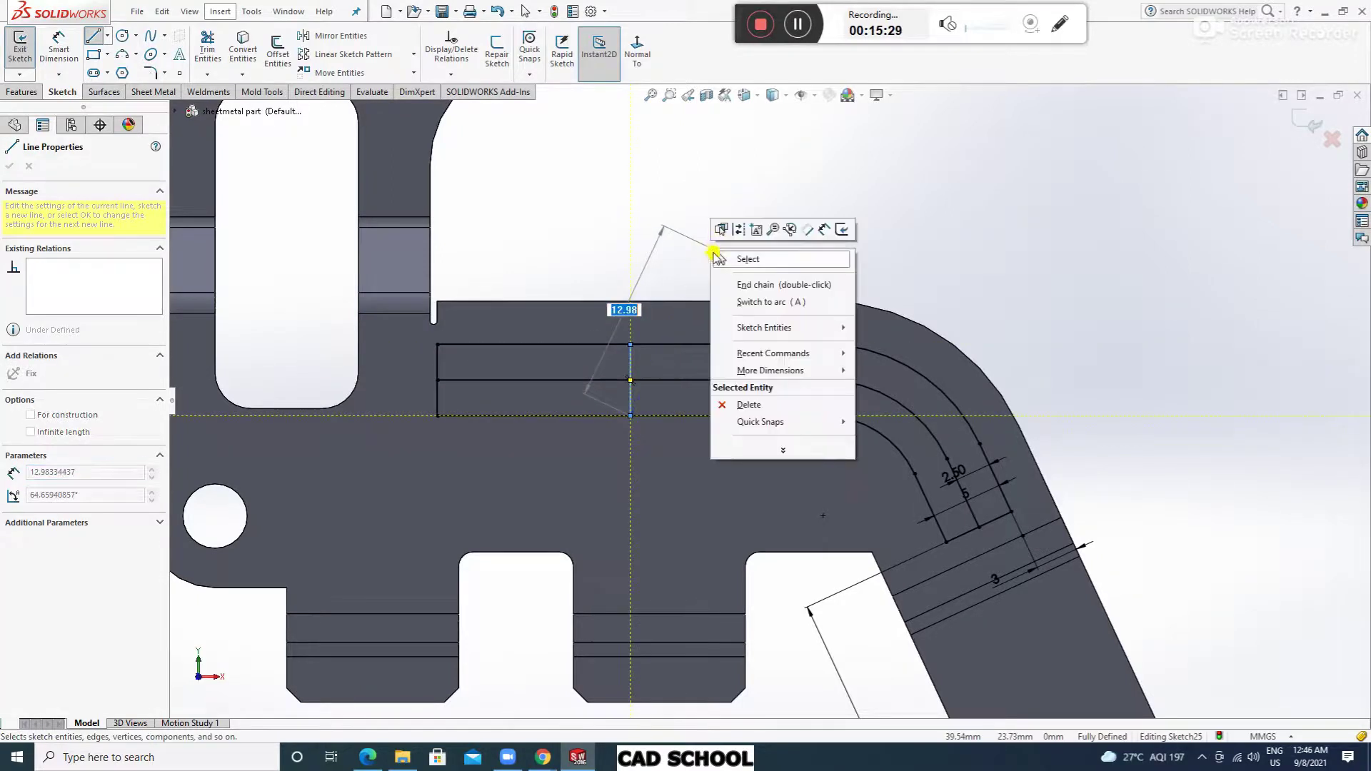
click(725, 257)
Draw lines across the band at both ends of its arcs, joining the outer and inner arc endpoints.
click(93, 36)
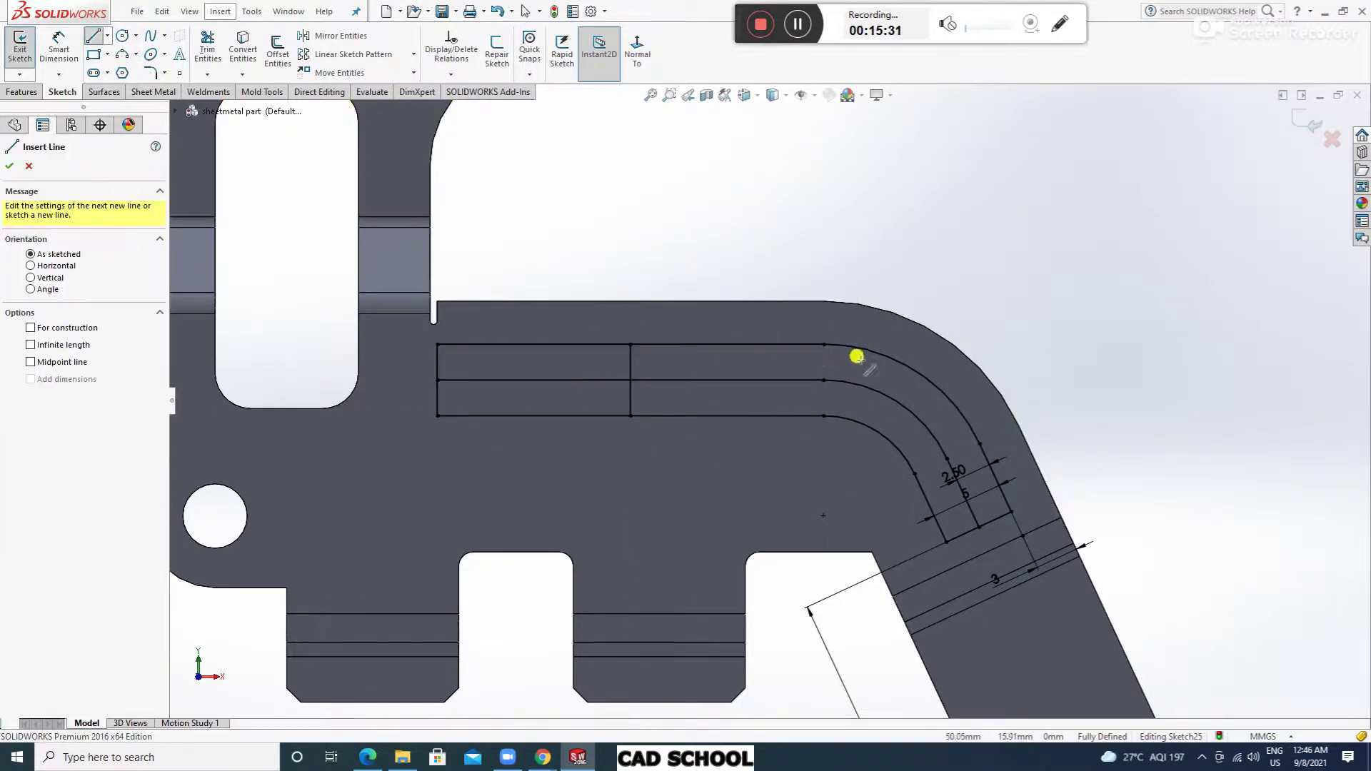
click(823, 343)
click(823, 416)
right_click(873, 262)
click(914, 275)
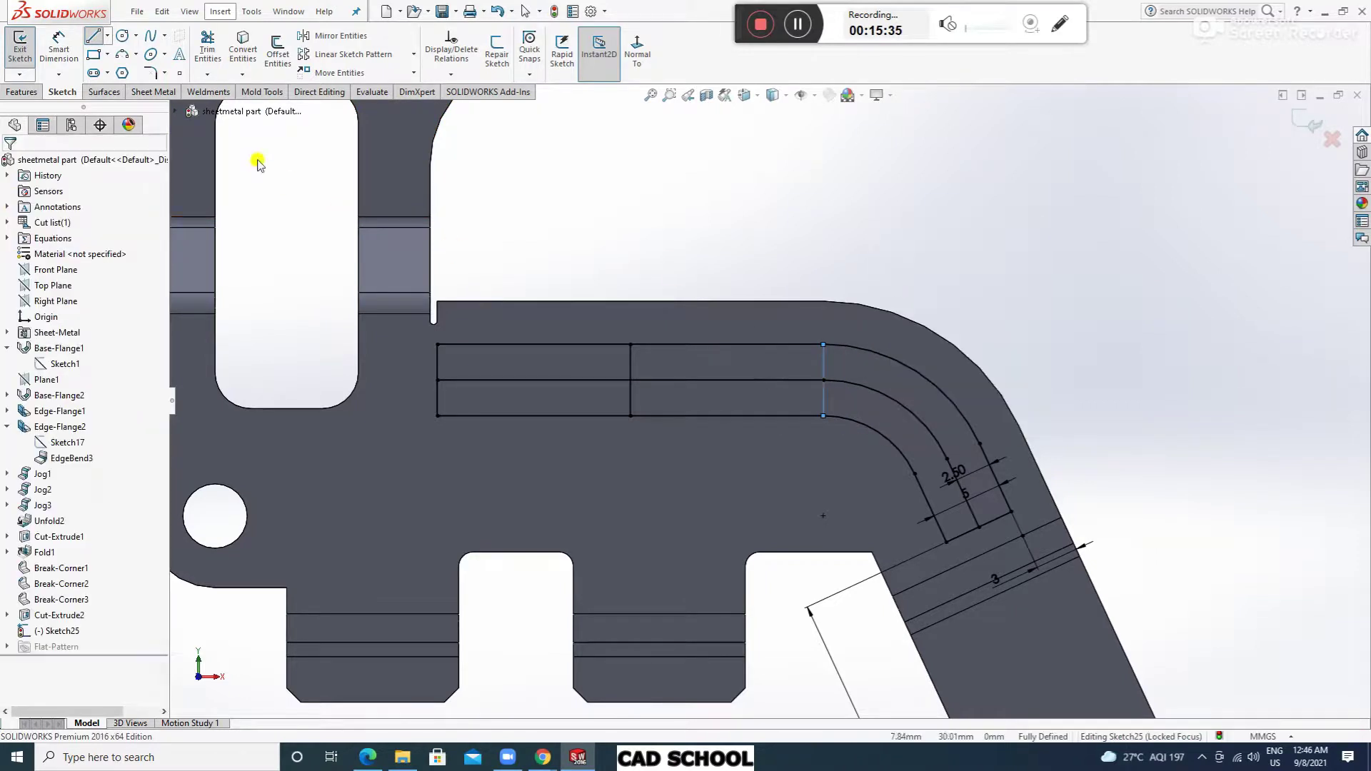
key(l)
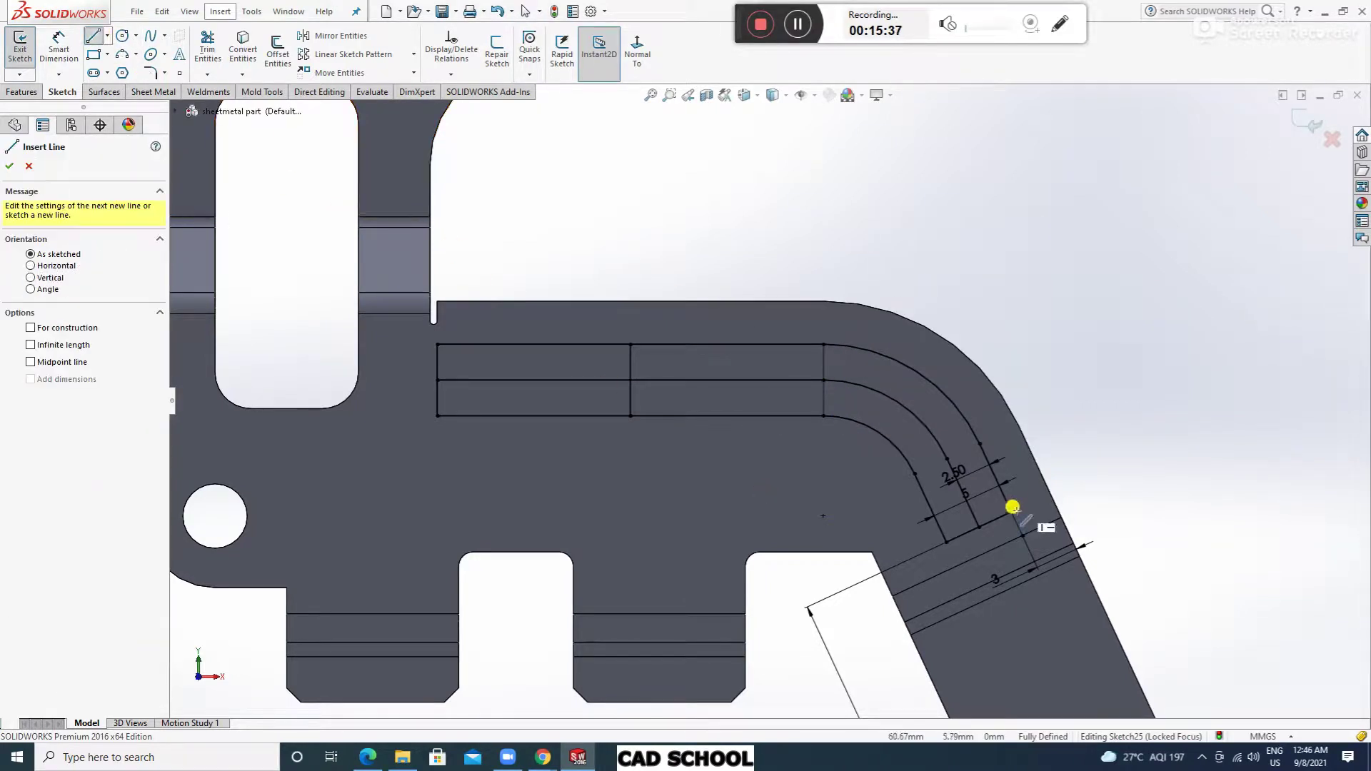
click(979, 444)
click(915, 474)
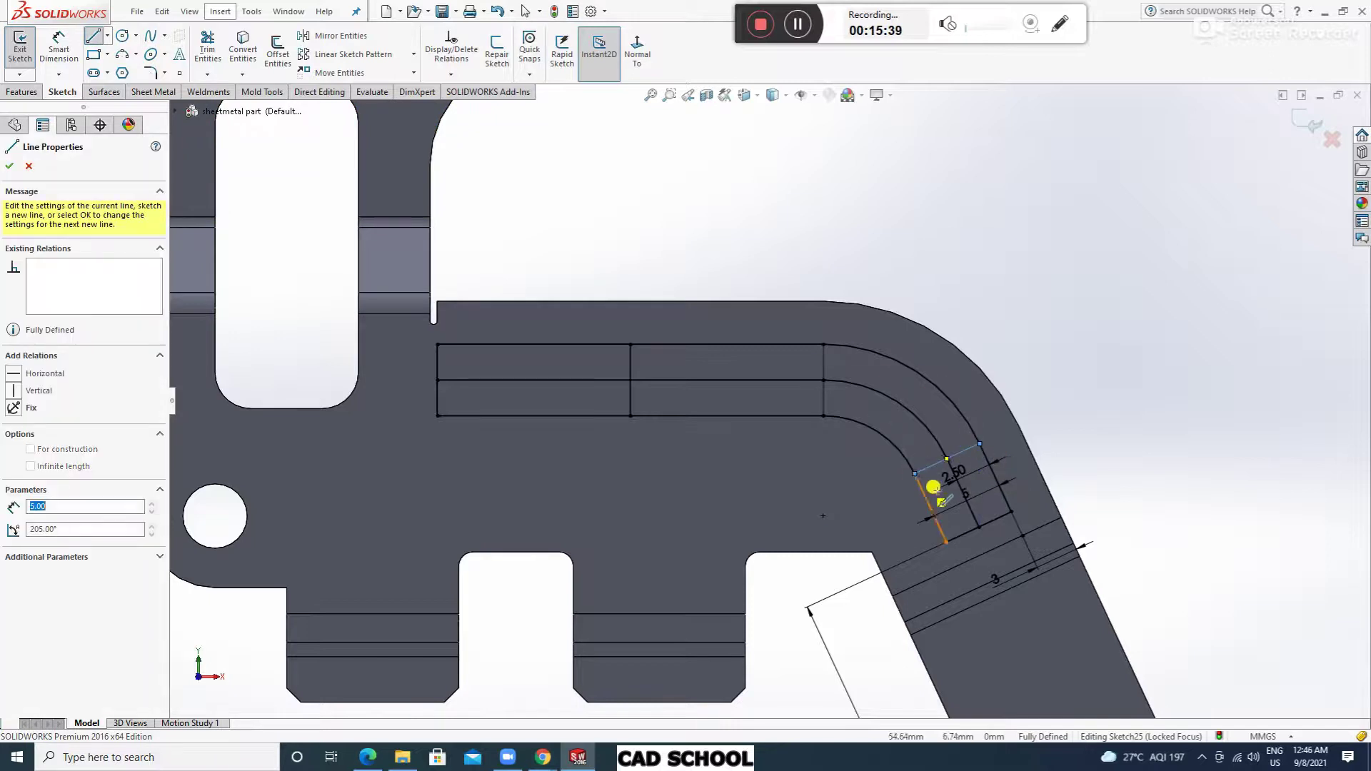
right_click(1107, 303)
click(1141, 309)
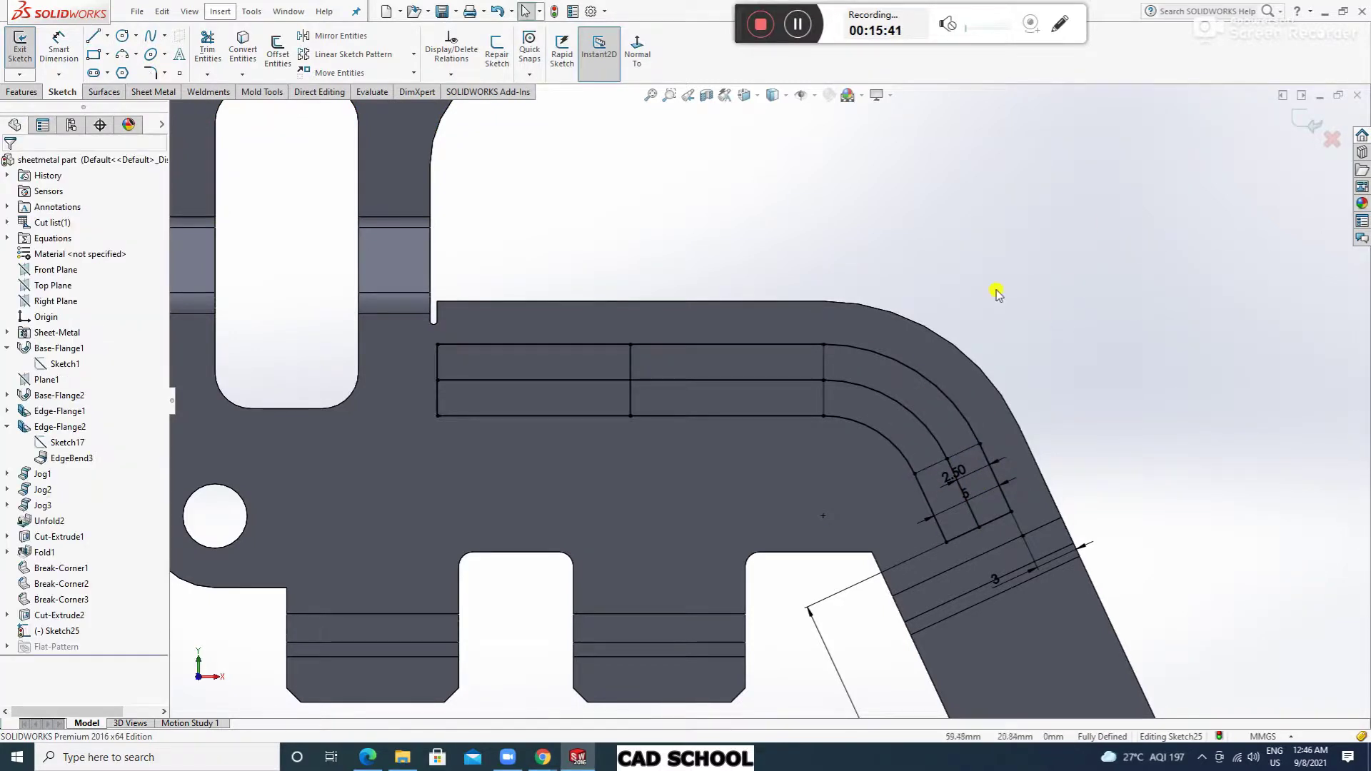
Exit the band sketch and view the part at an angle.
scroll(995, 331, up, 3)
scroll(679, 407, down, 4)
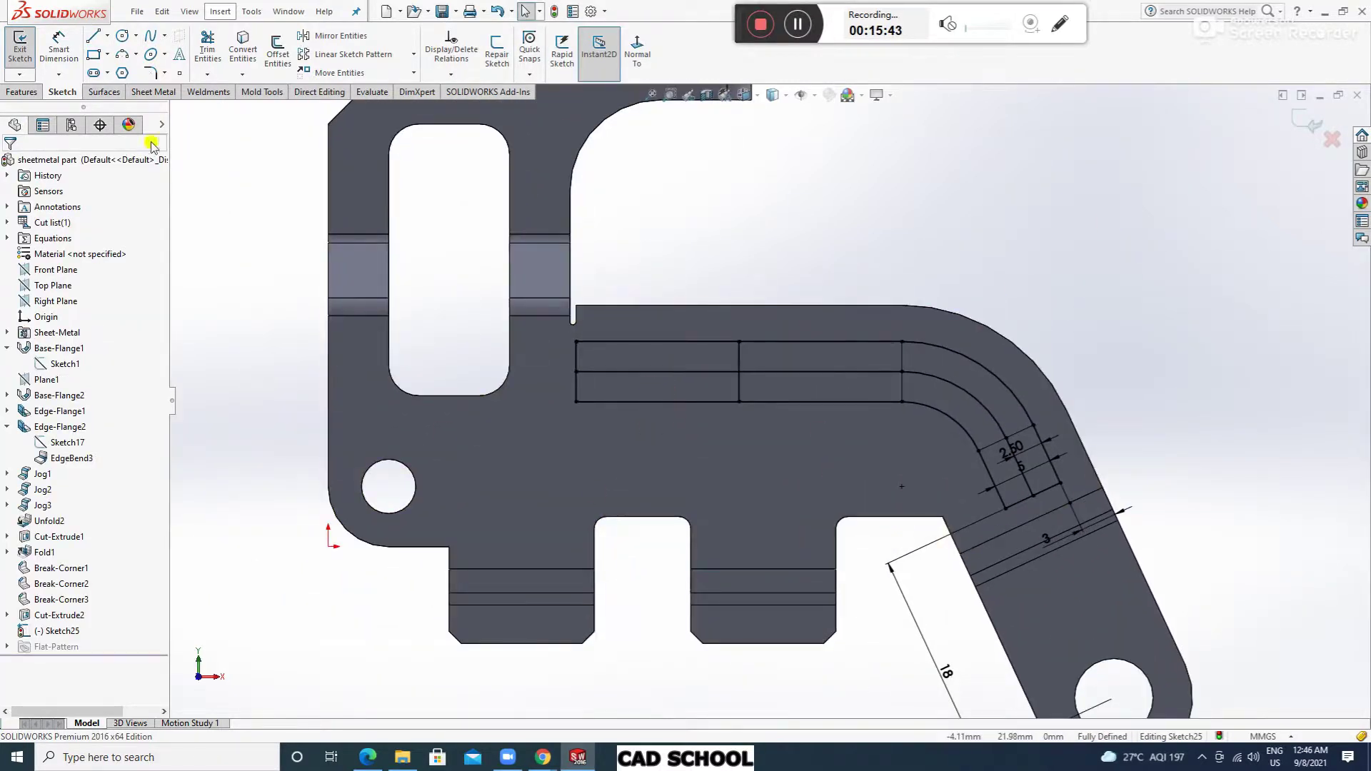
click(20, 51)
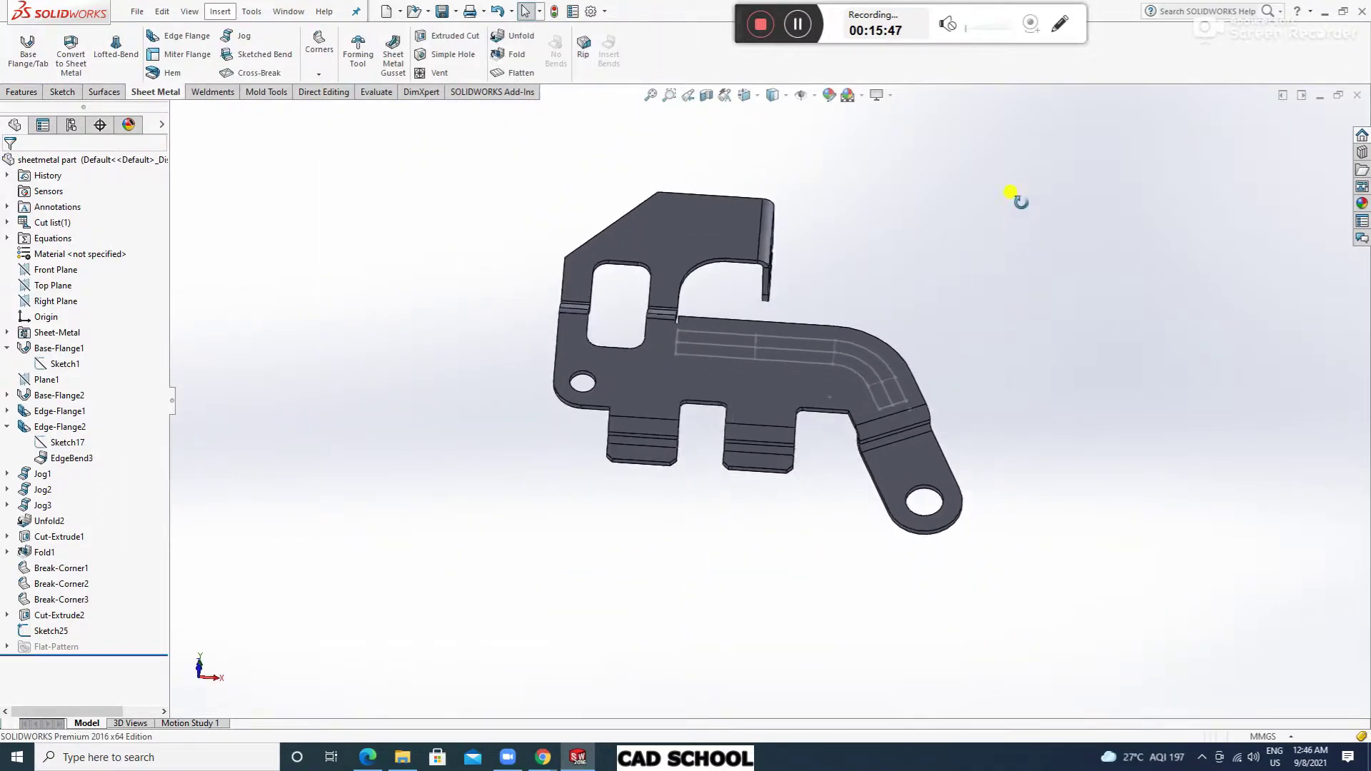
scroll(888, 333, down, 3)
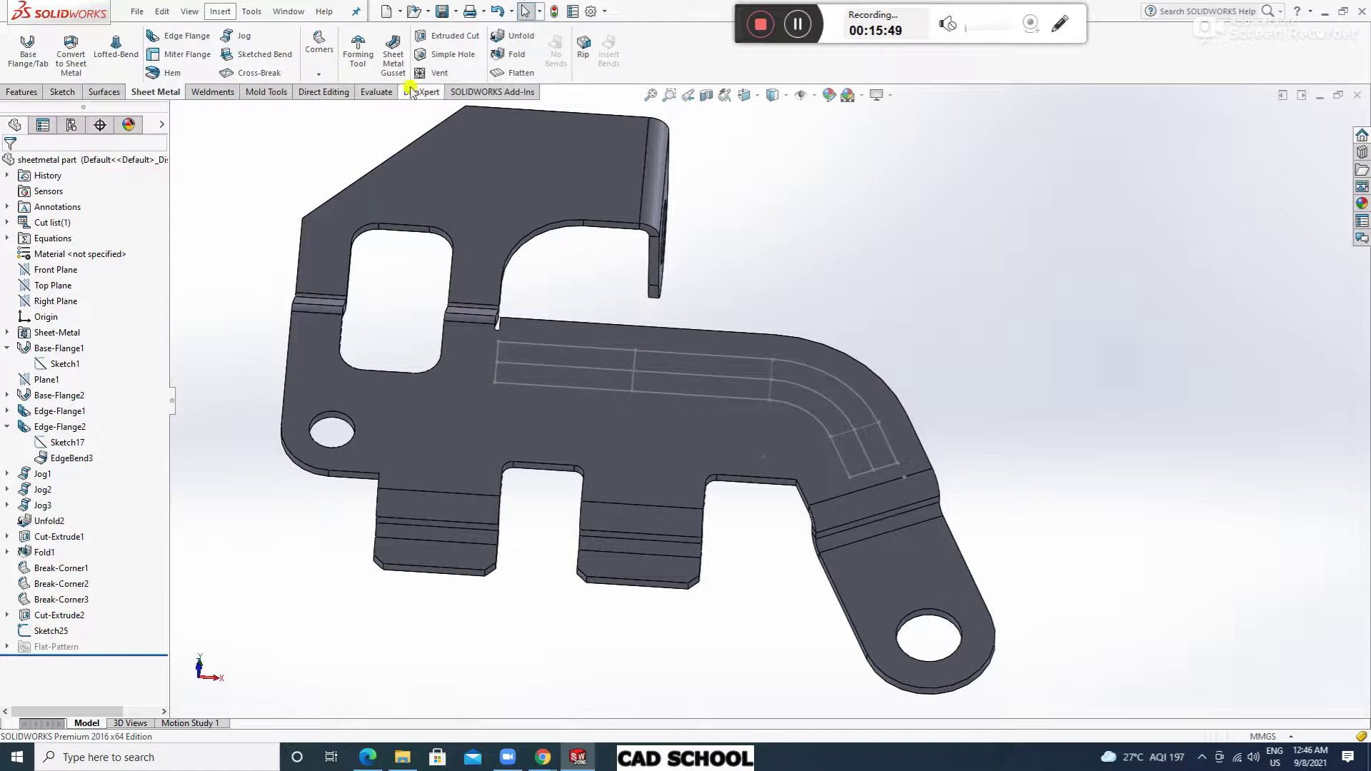
Start a Vent using the band's complete closed outline, including its arcs and both end lines, as the boundary.
click(434, 75)
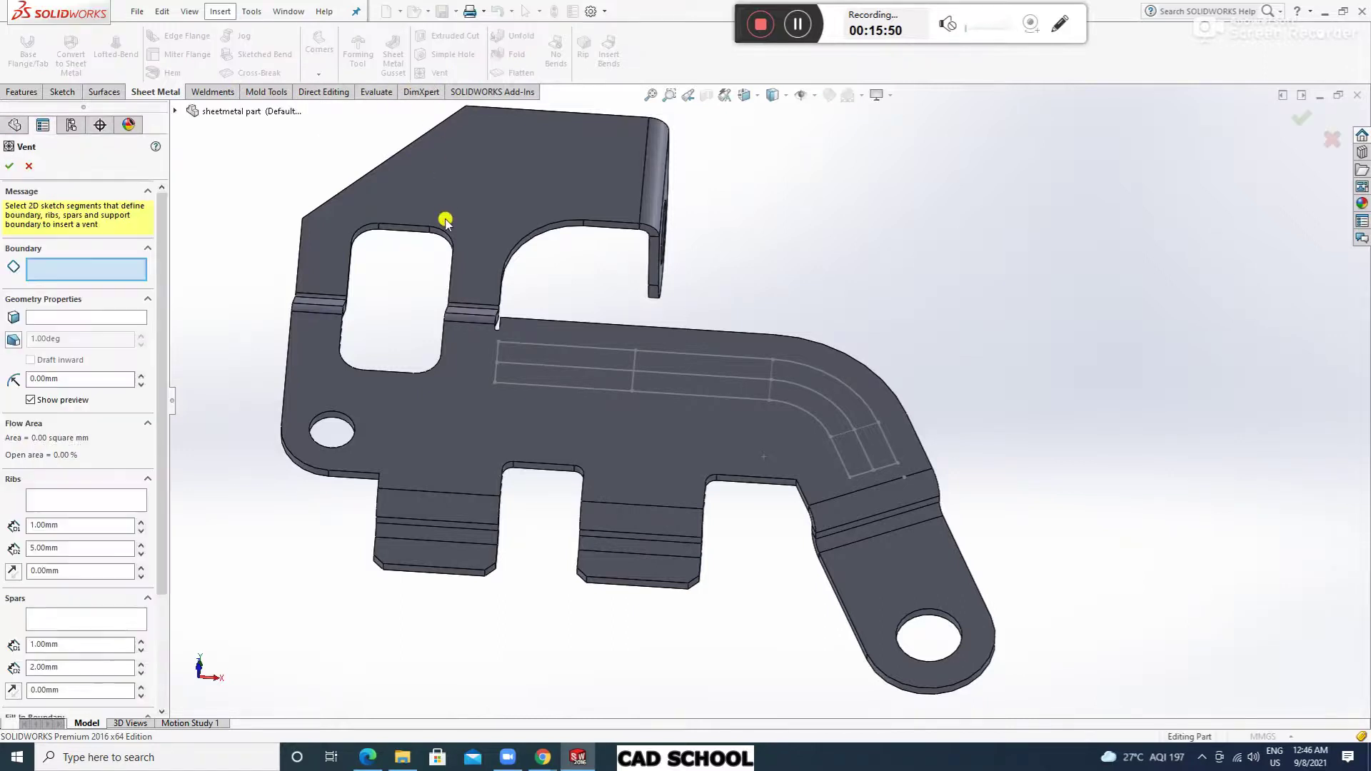
click(684, 395)
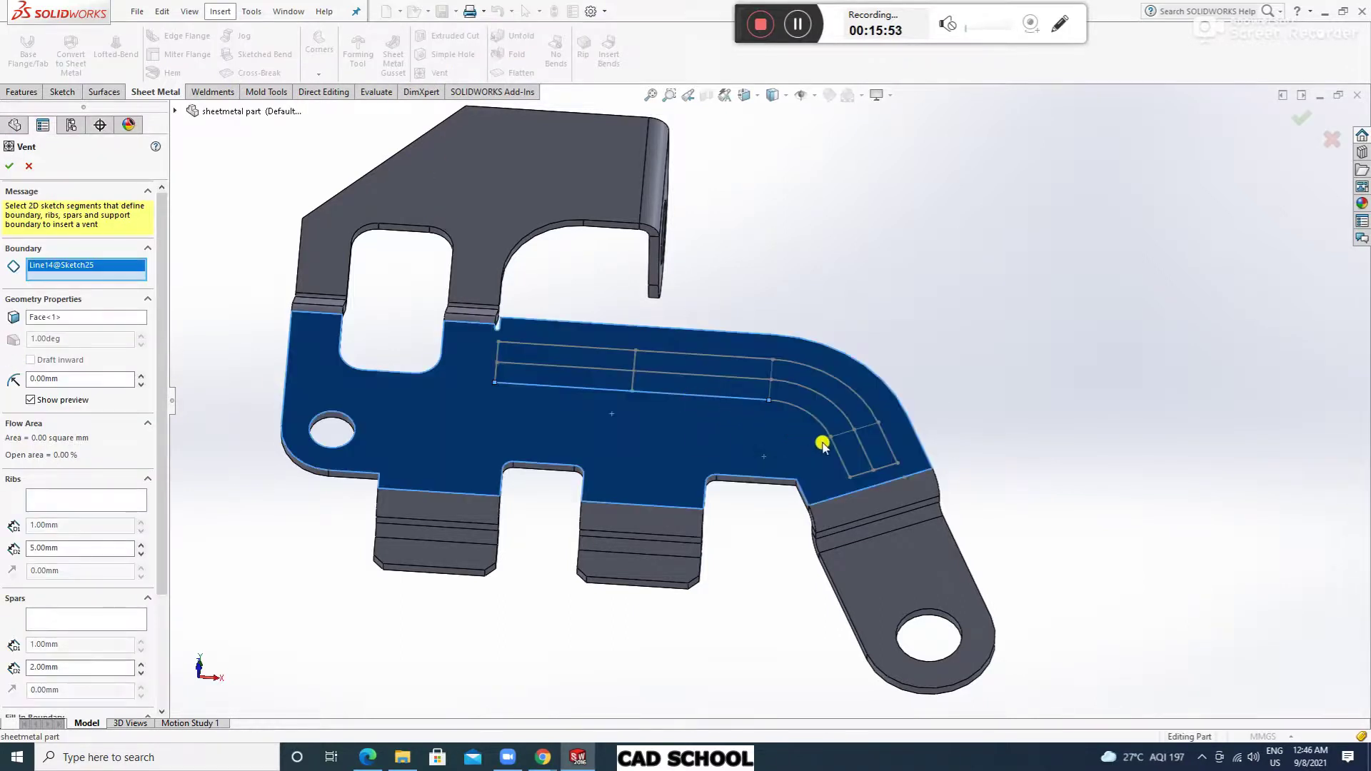
click(792, 410)
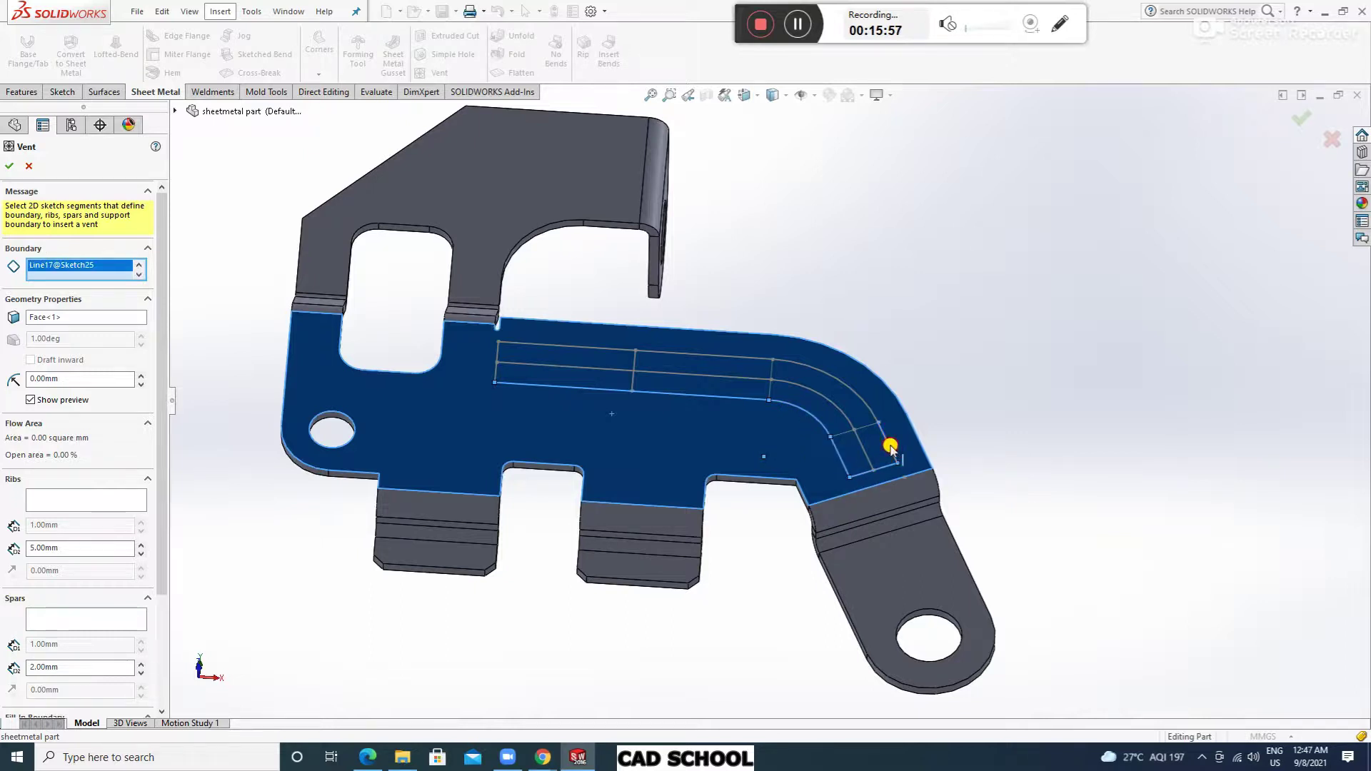
click(866, 404)
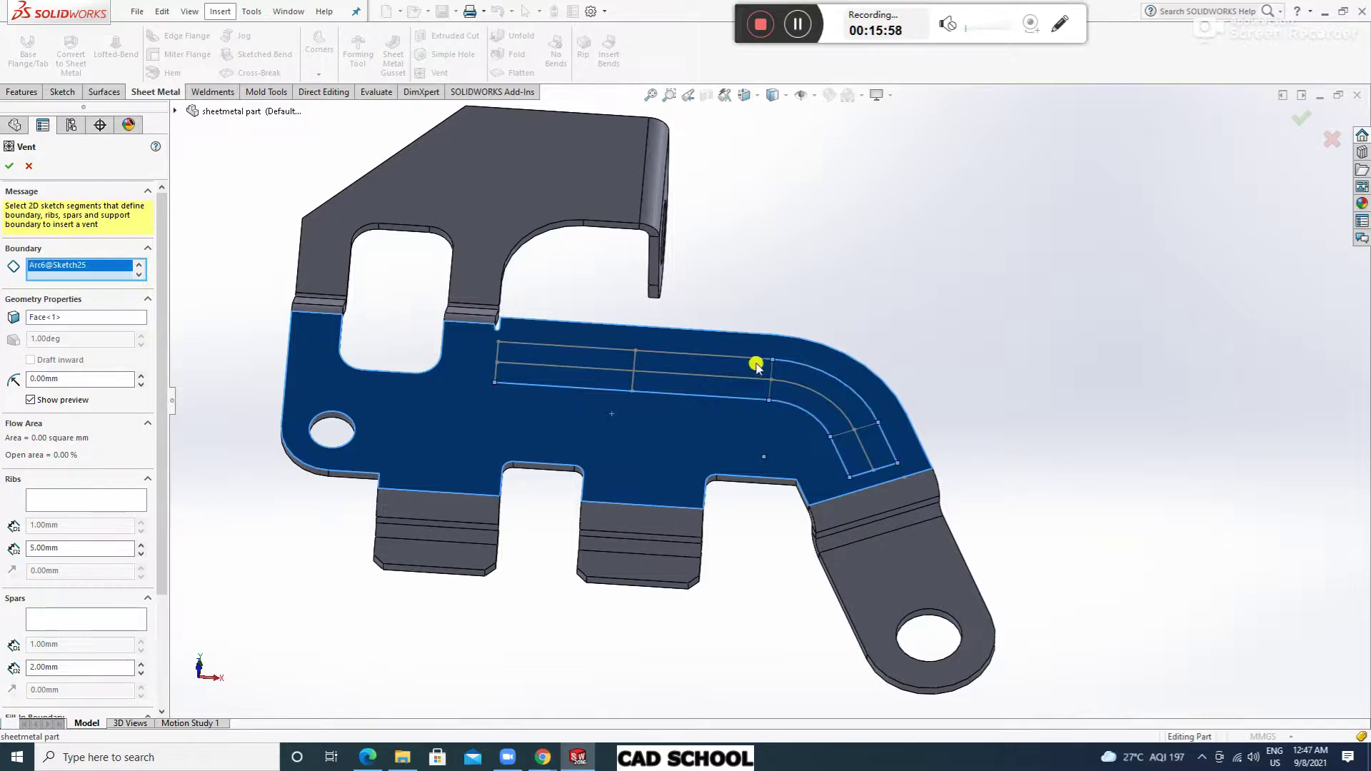
click(498, 357)
Add the three lines crossing the band as vent ribs and set the rib width to 1 mm.
scroll(821, 339, down, 3)
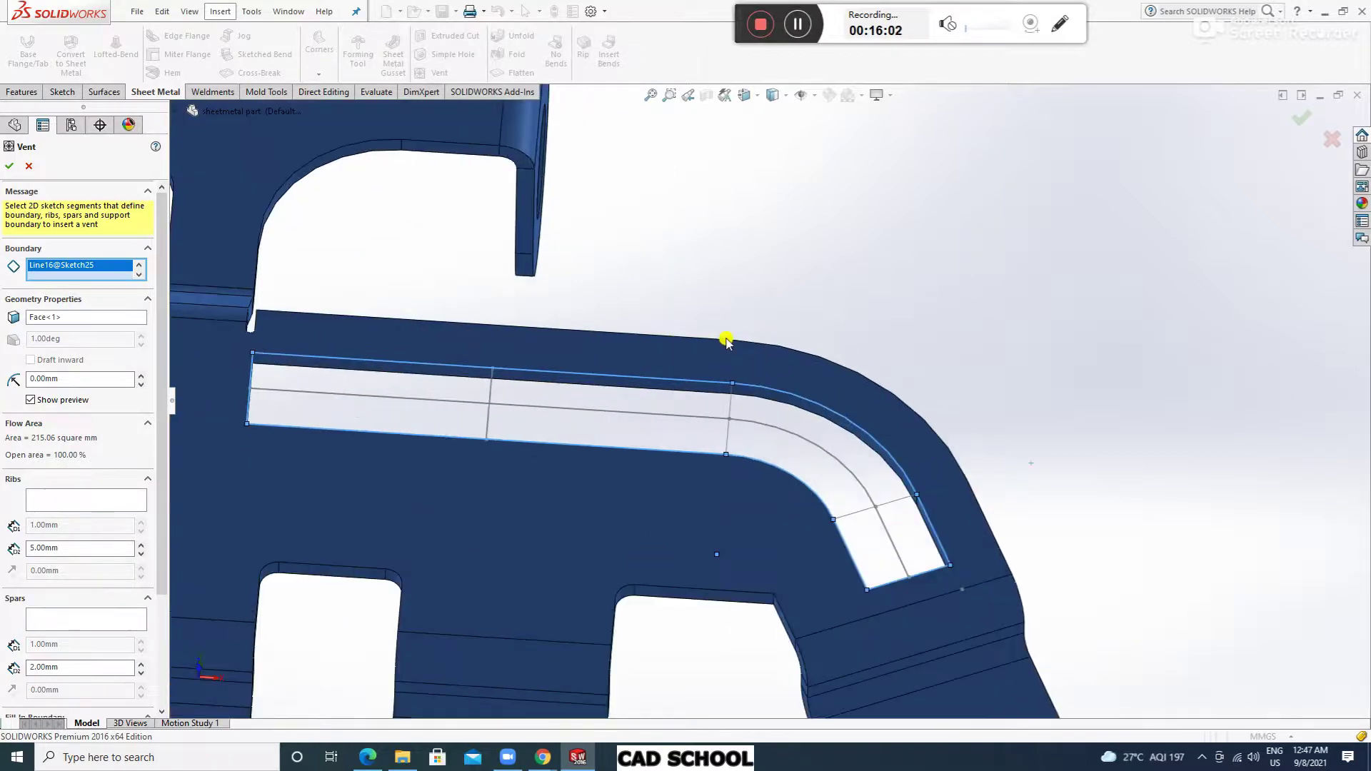
click(79, 500)
click(495, 395)
click(728, 443)
click(803, 537)
drag(62, 547, 3, 527)
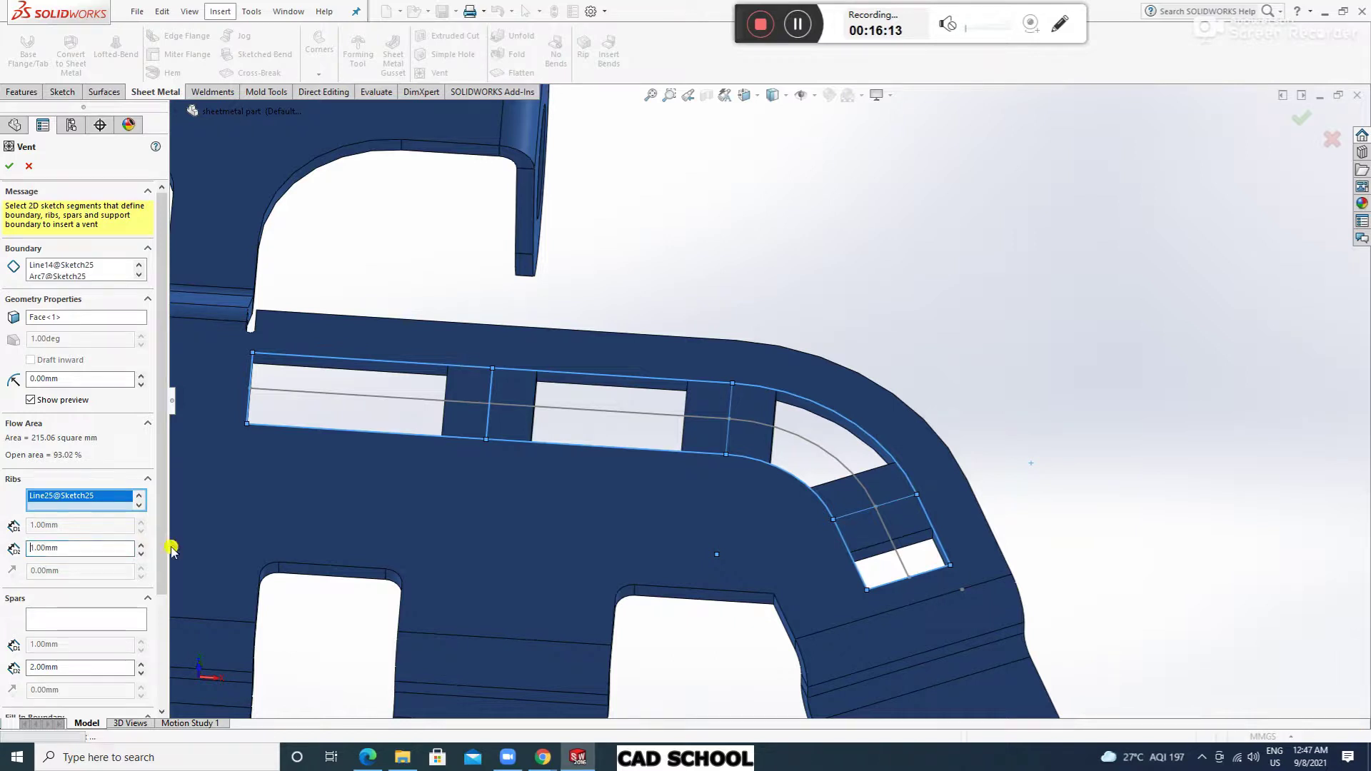
text(1)
Add the band's centre line, arc and slanted segment as vent spars with a width of 1 mm.
scroll(529, 518, up, 3)
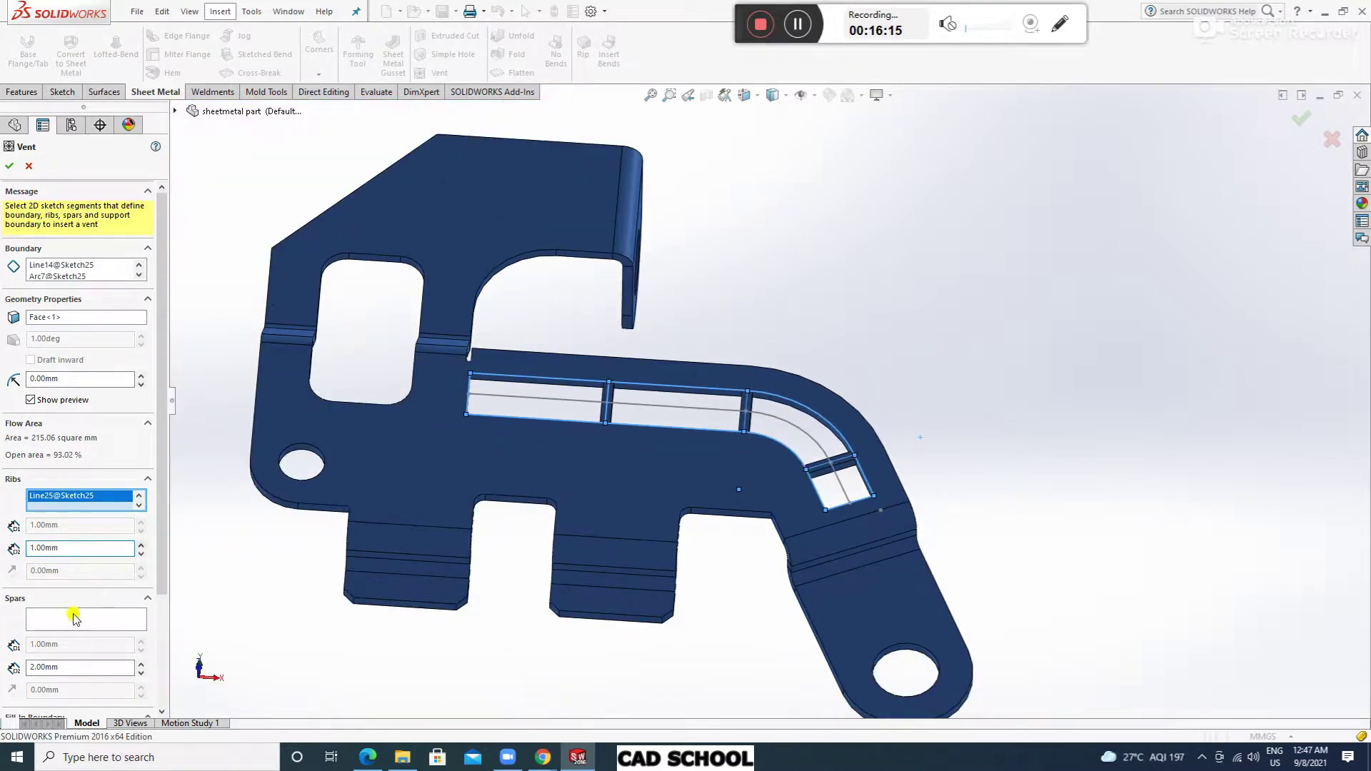
click(52, 622)
click(519, 397)
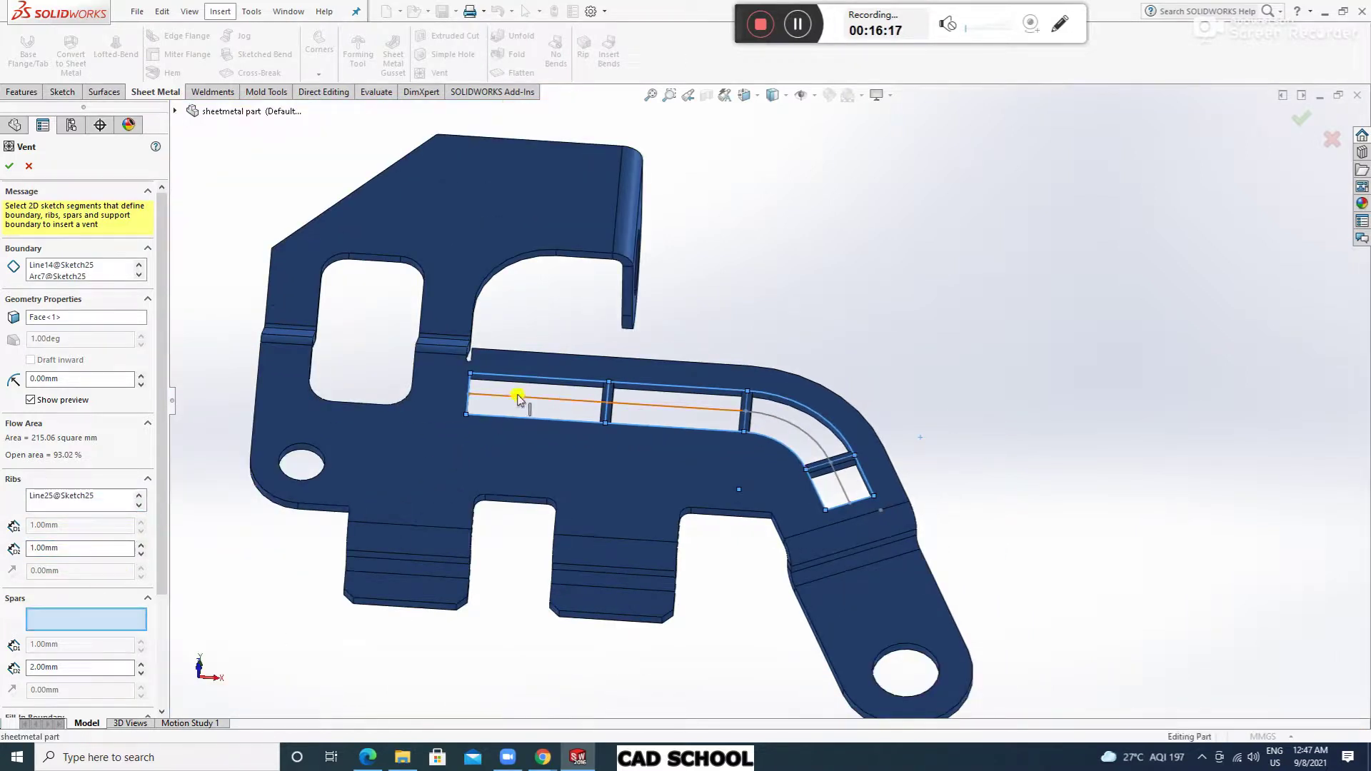
click(801, 431)
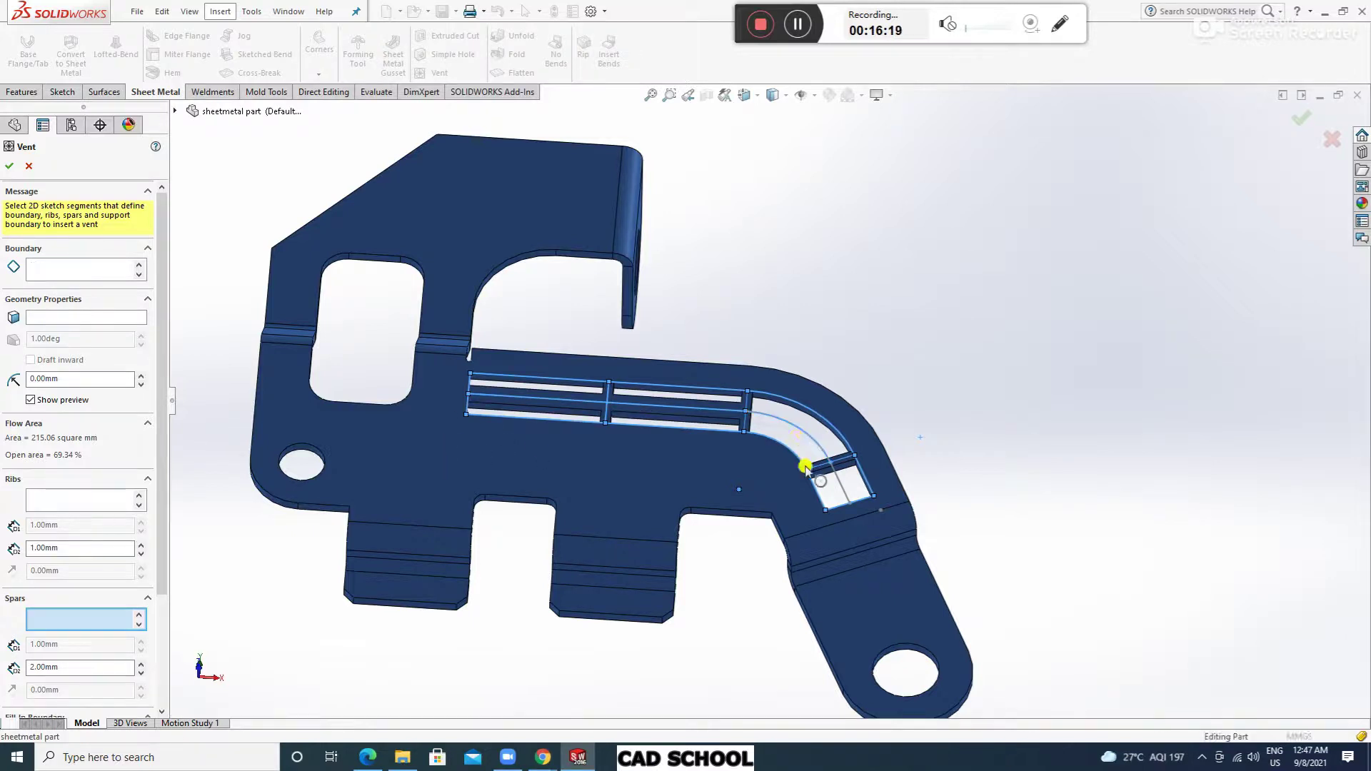
click(837, 491)
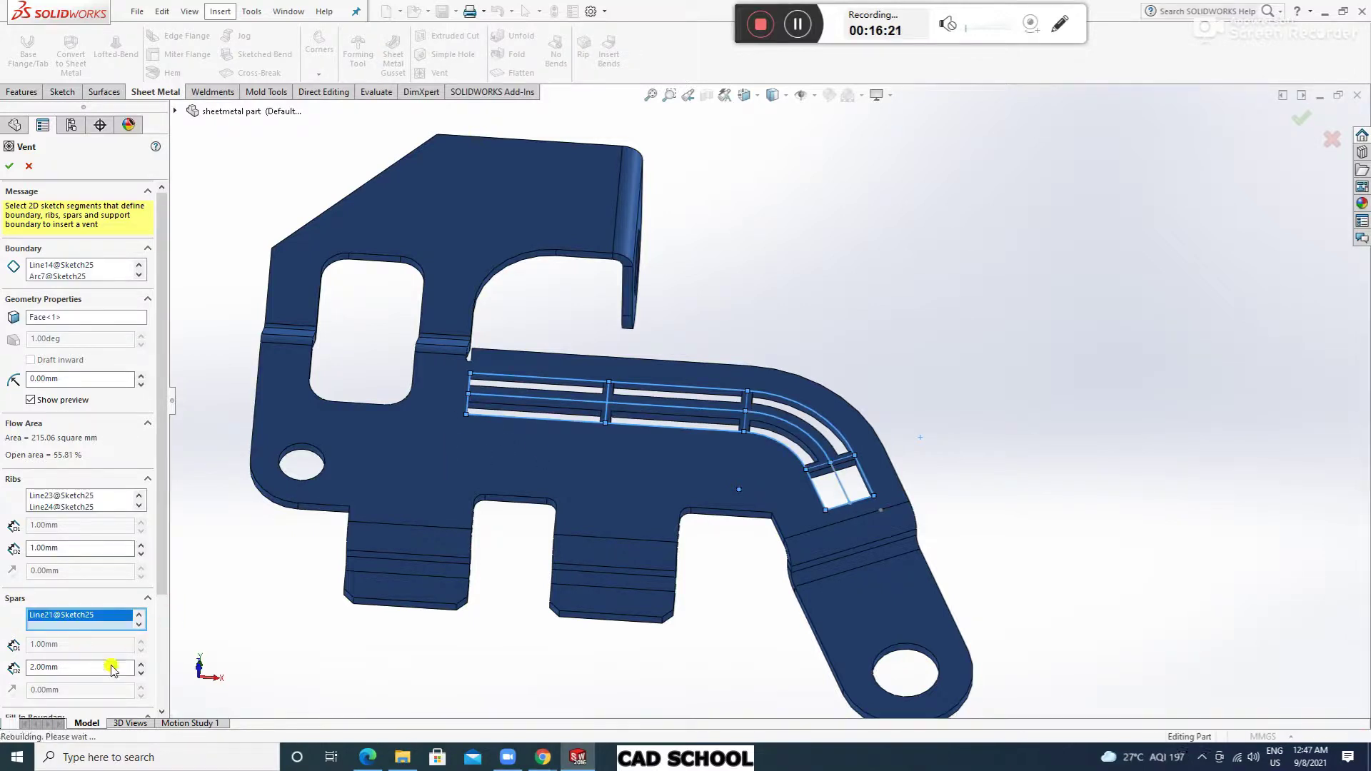
drag(70, 667, 3, 666)
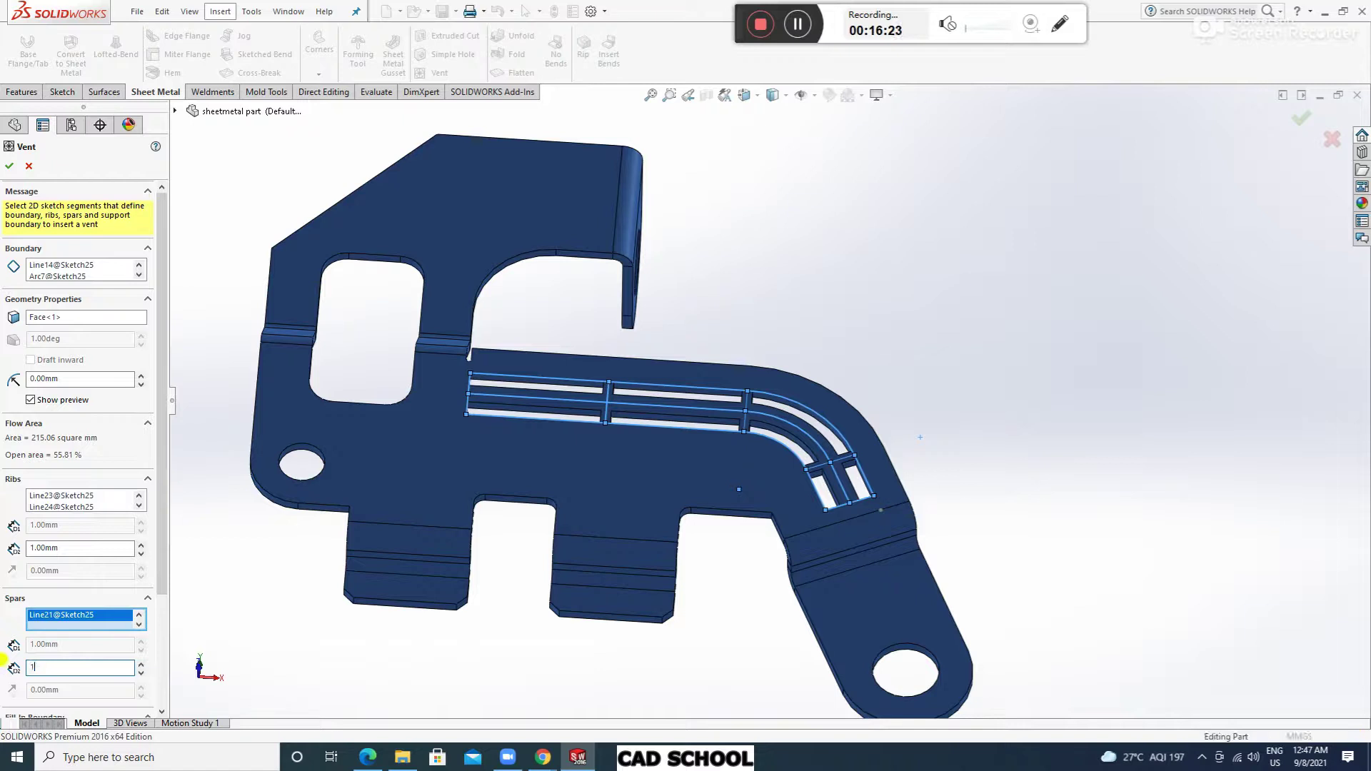
Round the vent openings with a 0.5 mm fillet radius and create the vent.
scroll(572, 364, down, 5)
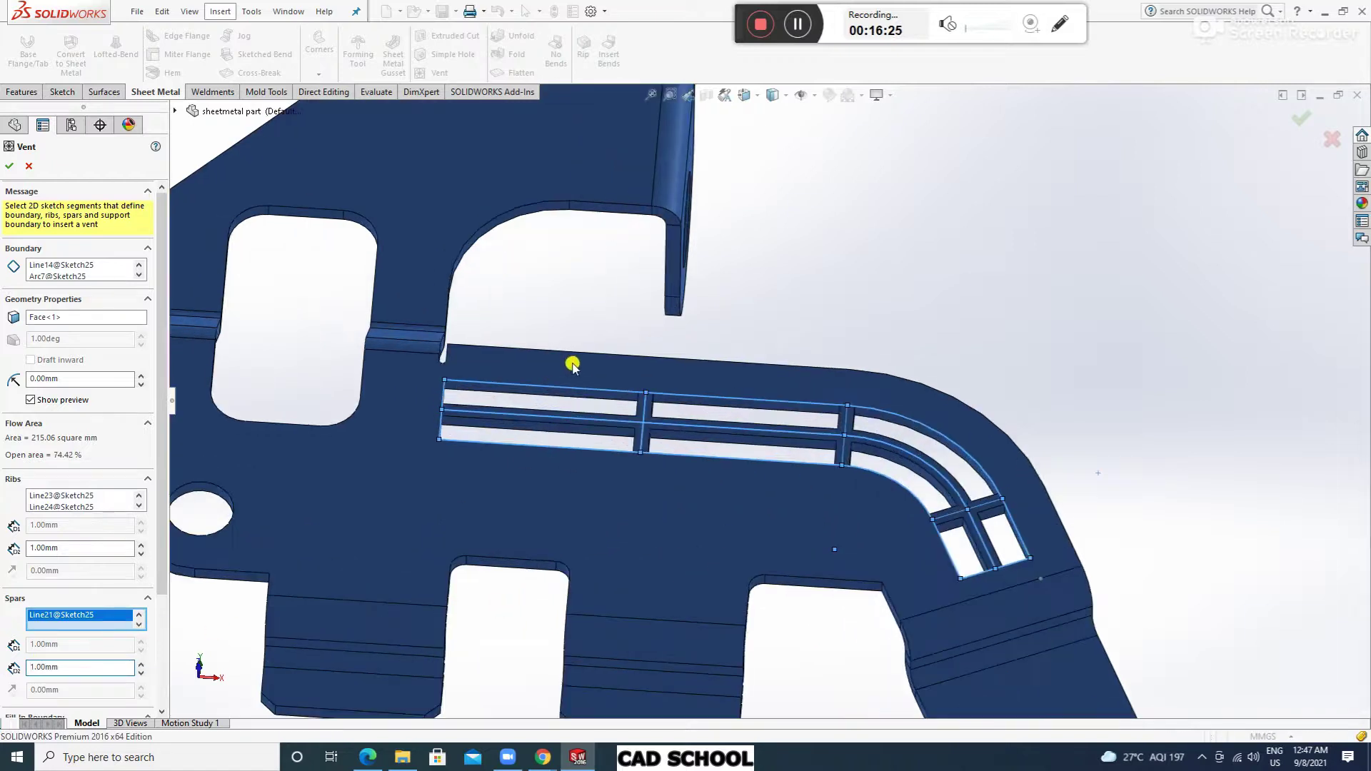
middle_drag(674, 303, 657, 346)
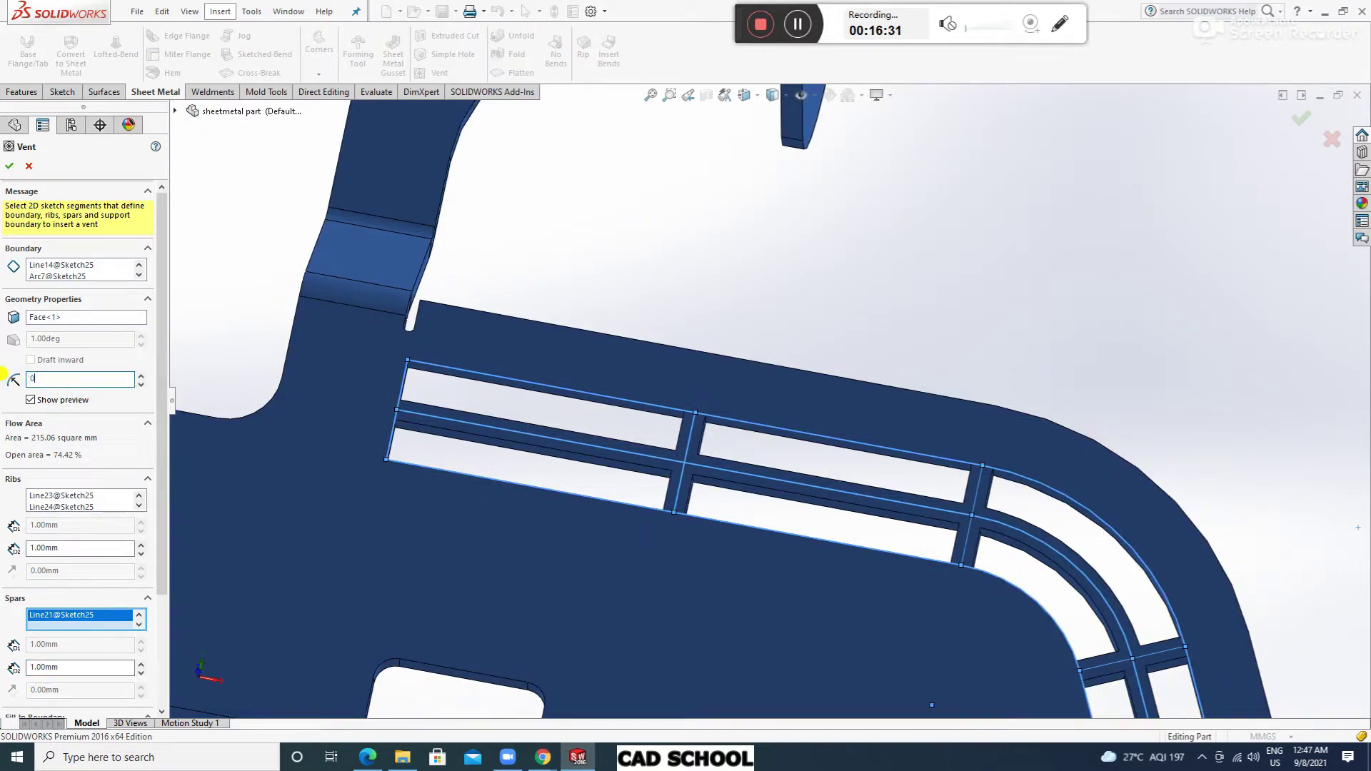
key(Return)
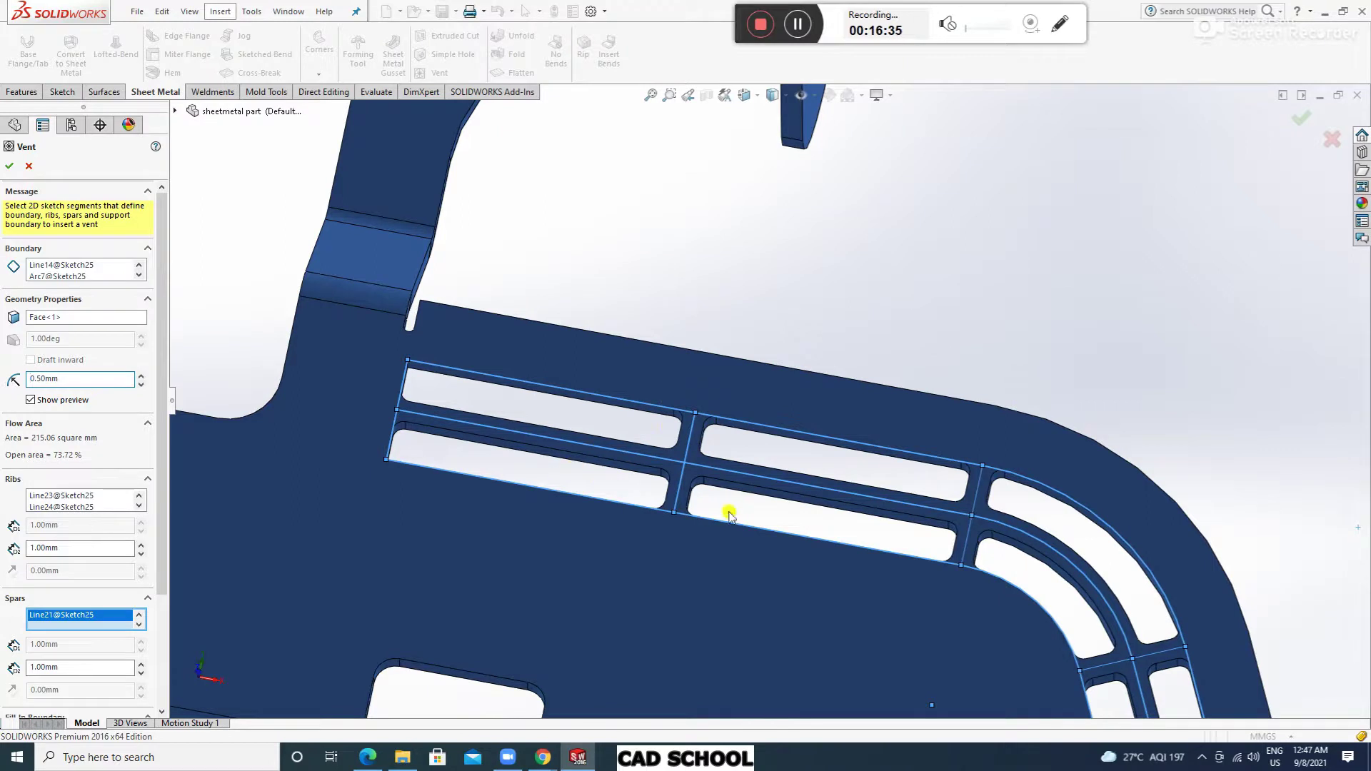
middle_drag(477, 402, 429, 358)
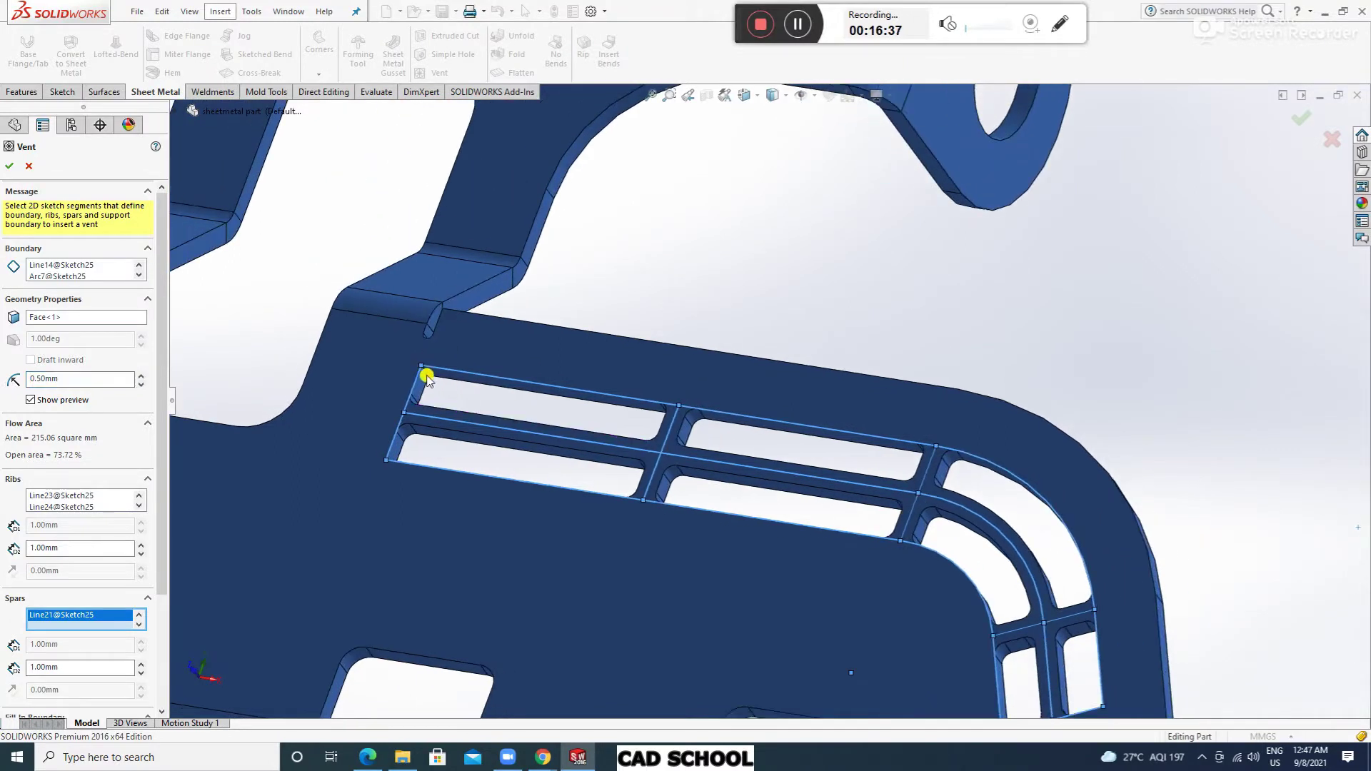
mouse_move(394, 464)
middle_down()
mouse_move(371, 514)
mouse_move(404, 468)
middle_up()
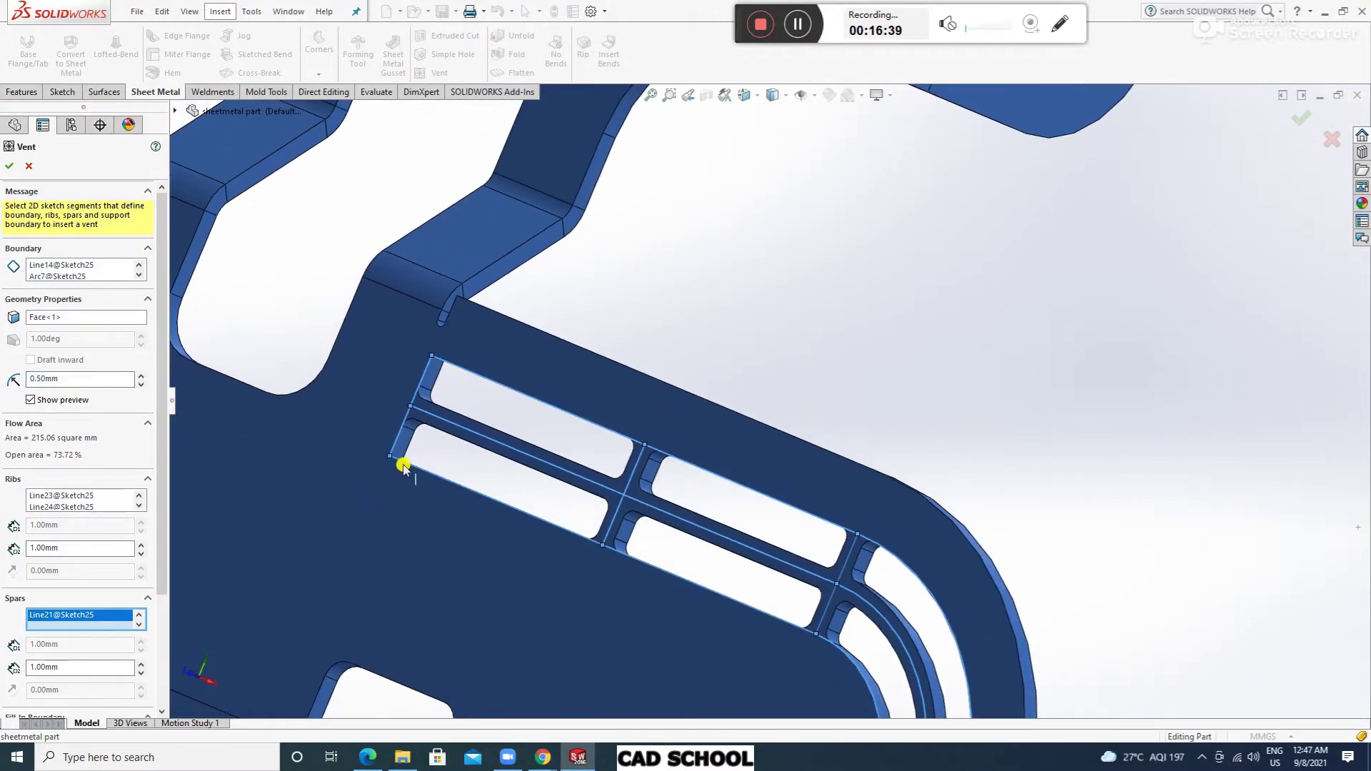
scroll(790, 538, up, 5)
scroll(827, 554, down, 6)
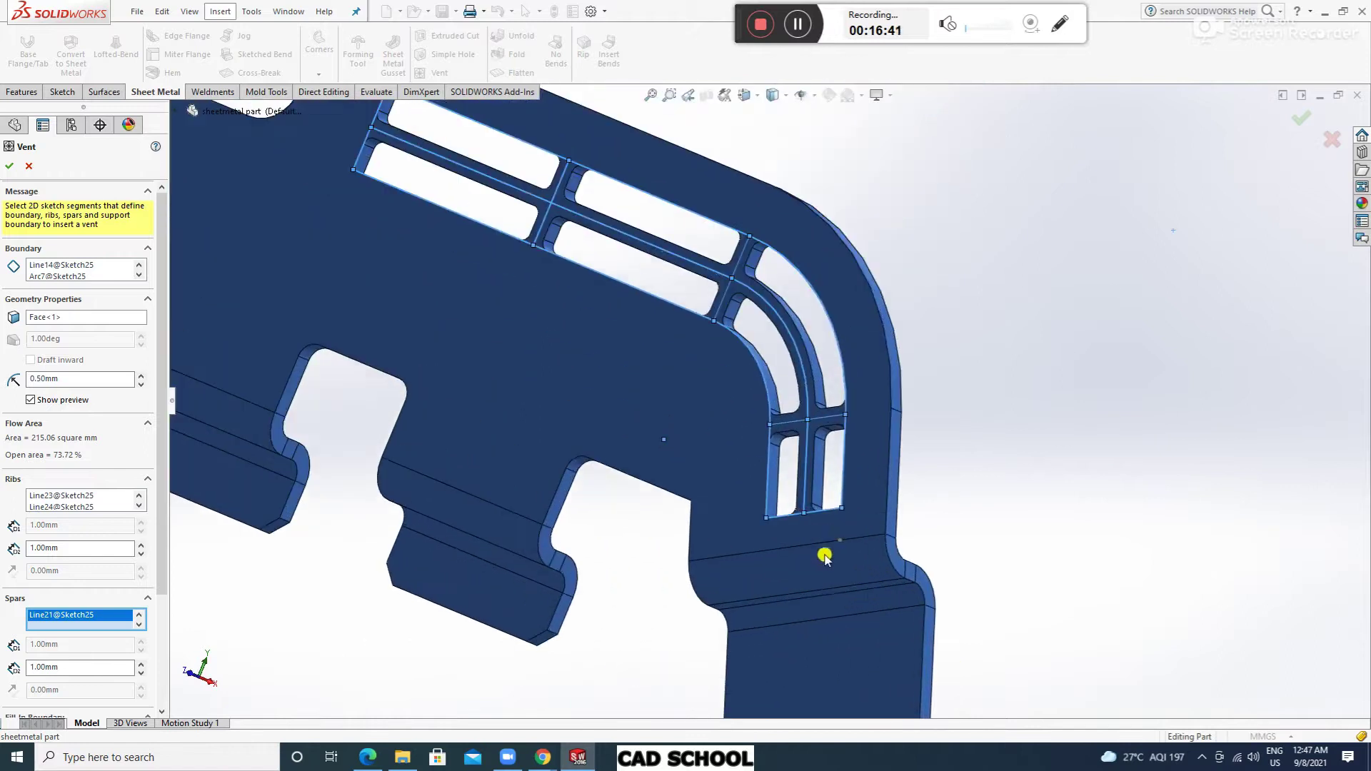
middle_drag(815, 483, 871, 365)
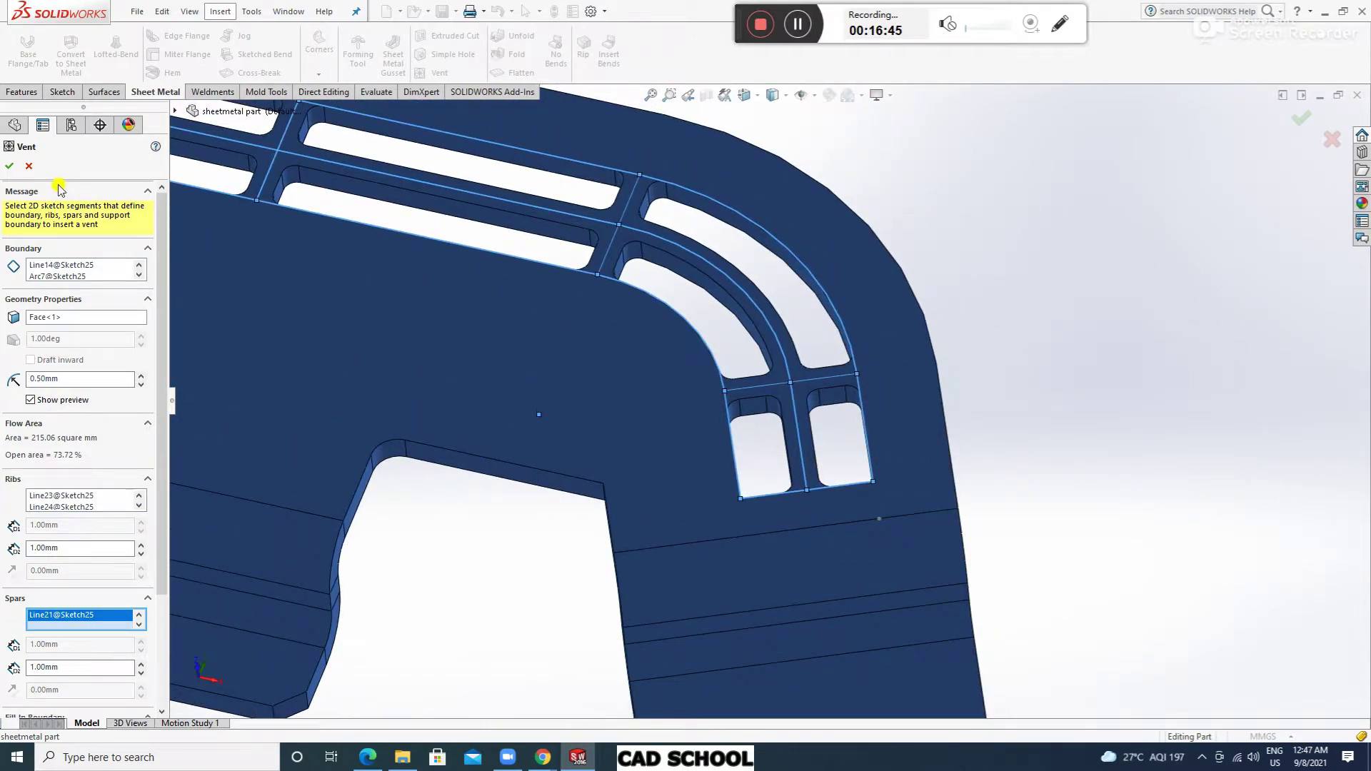
click(8, 167)
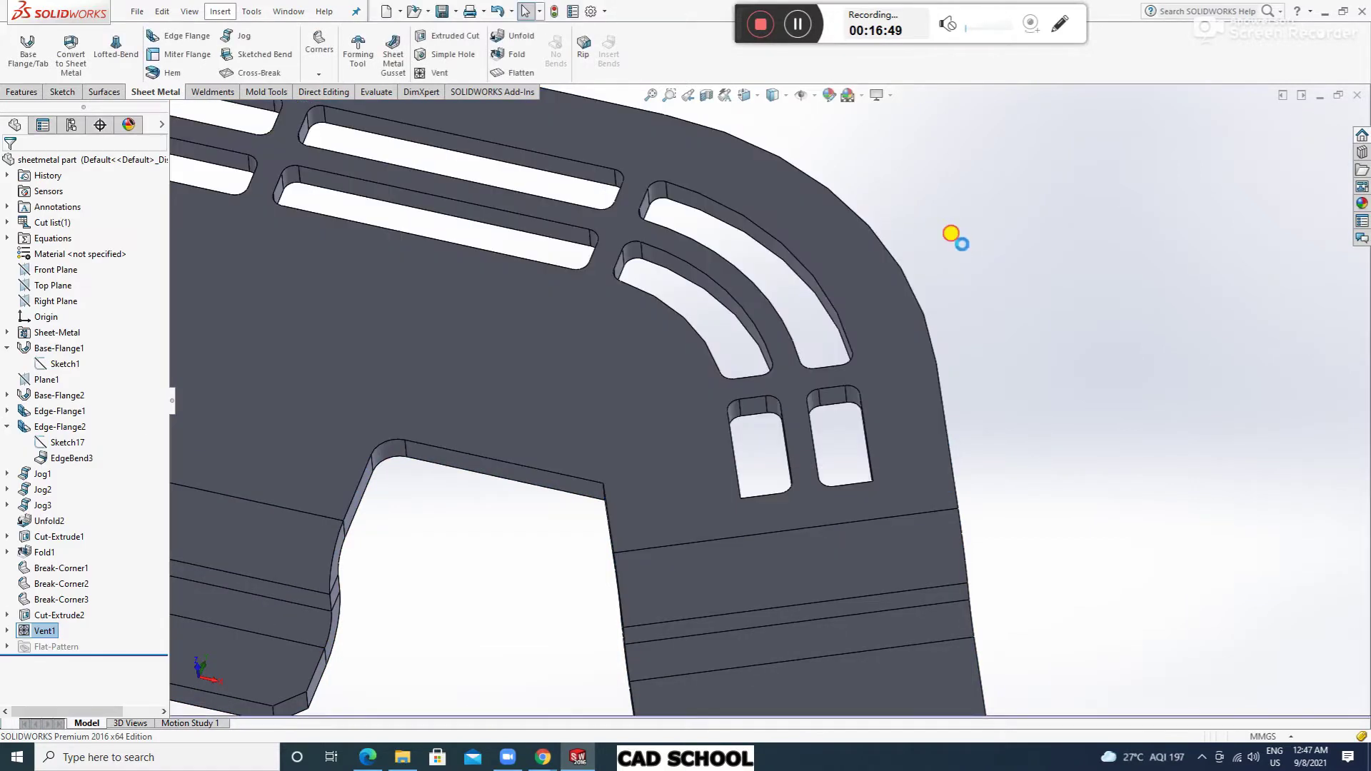
Start a 0.5 mm constant-radius Fillet on the two sharp outer corner edges at the vent's straight end.
scroll(627, 315, up, 3)
scroll(486, 282, down, 5)
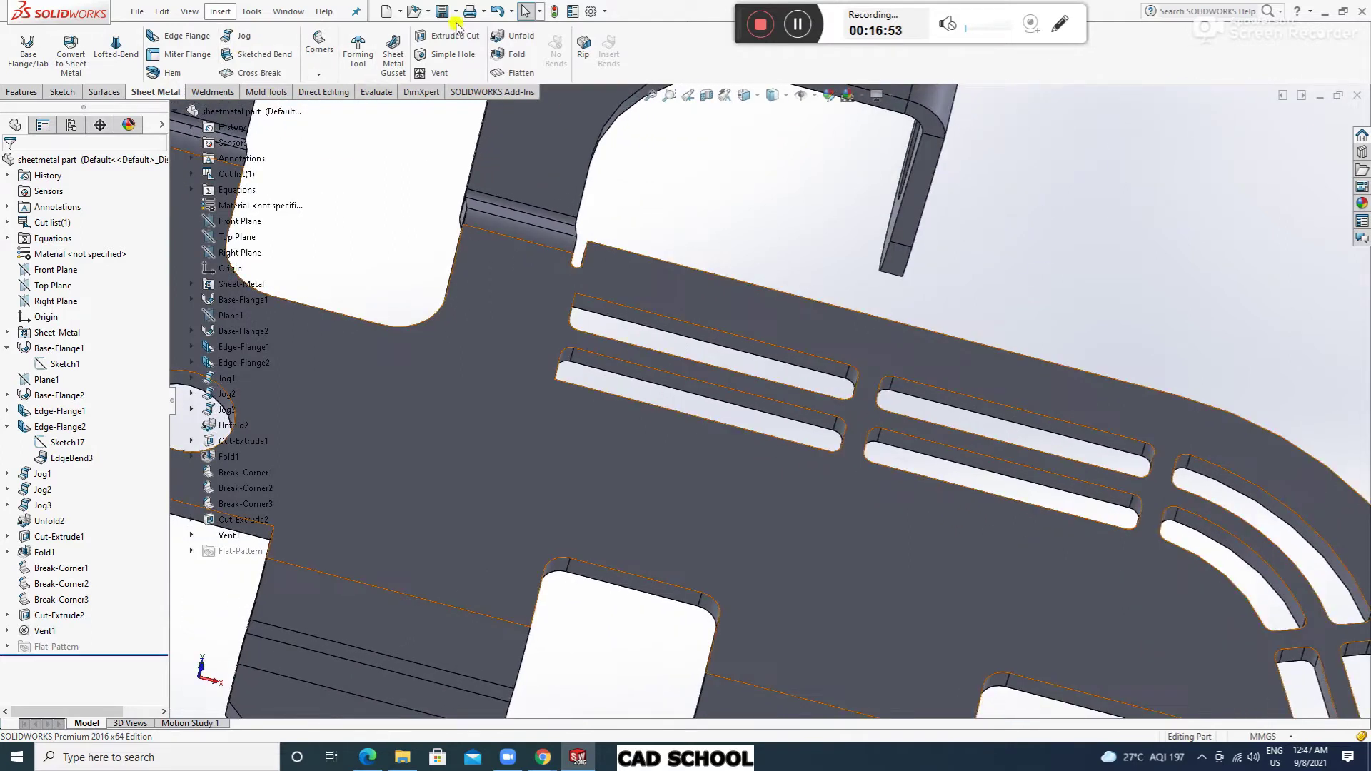
click(7, 92)
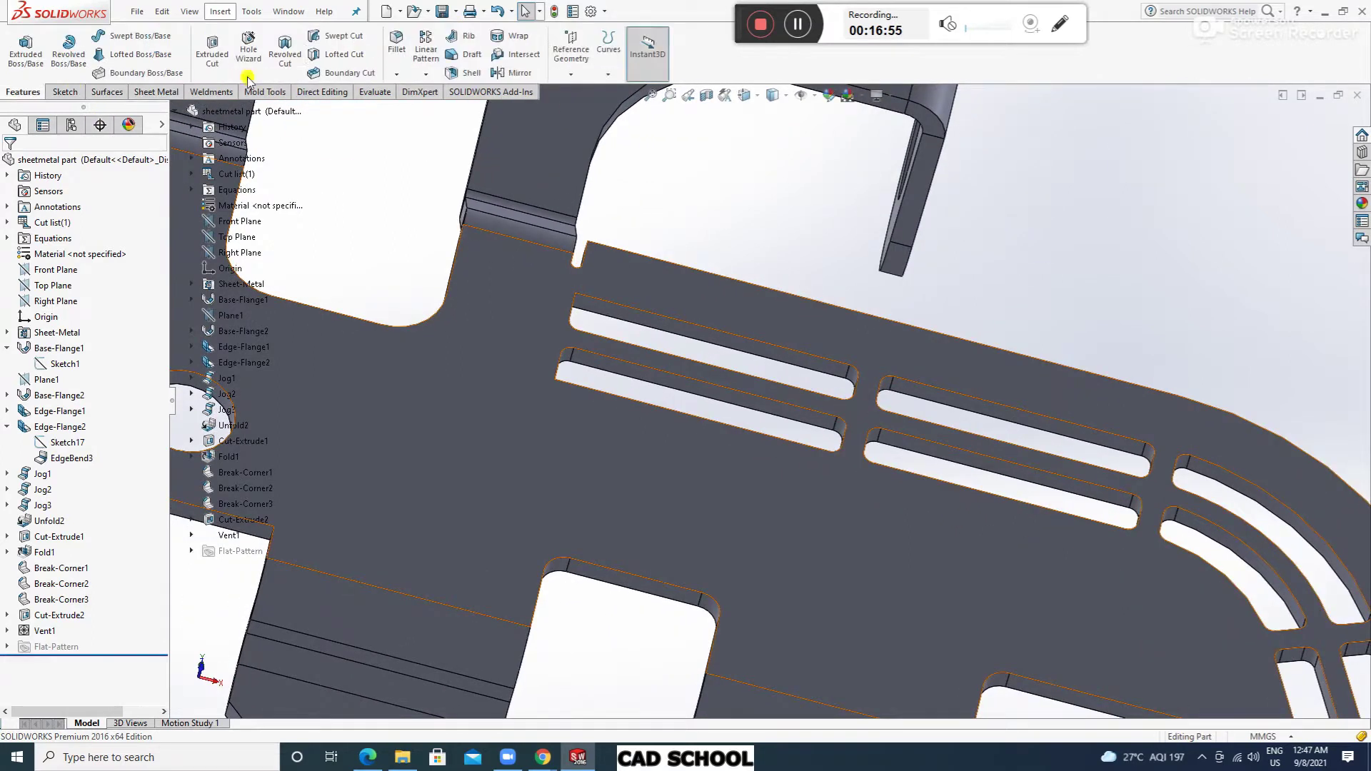
click(397, 56)
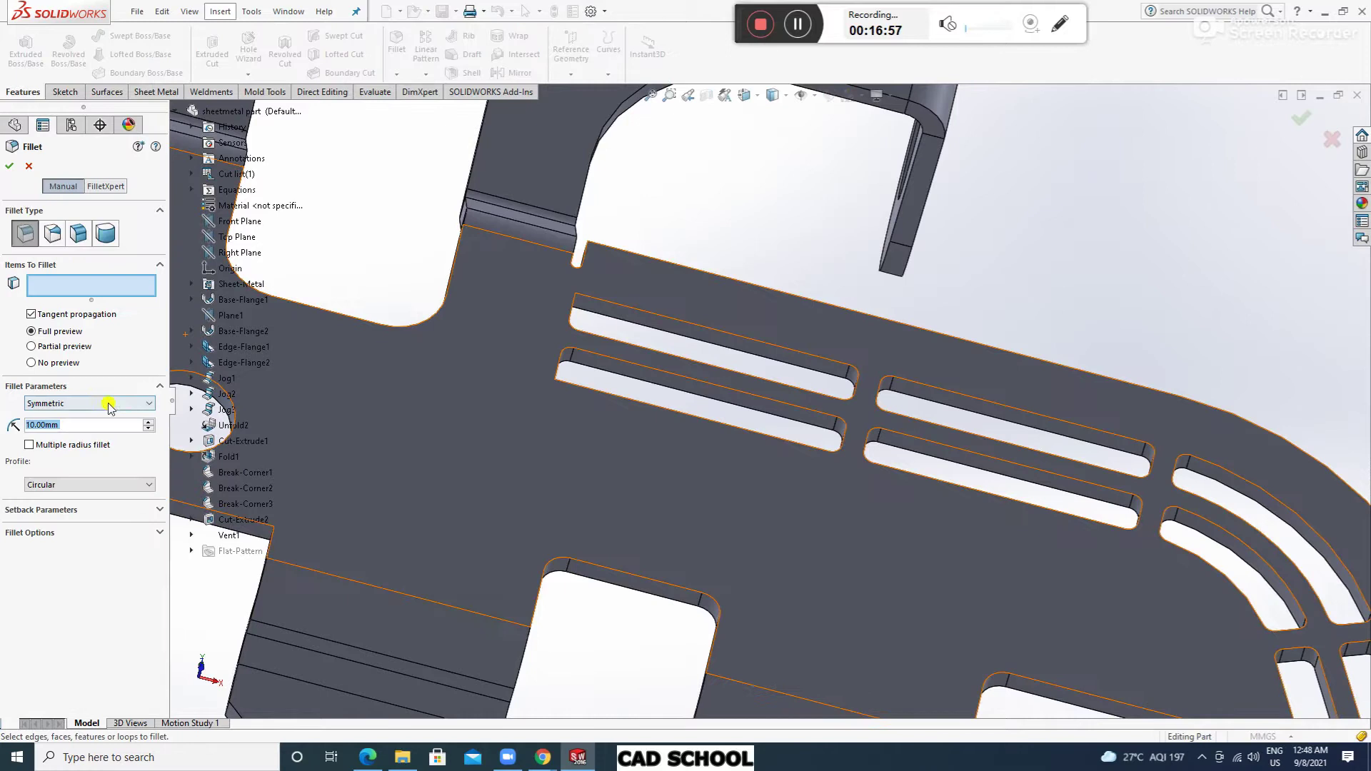
text(0.5)
key(Return)
scroll(564, 328, down, 5)
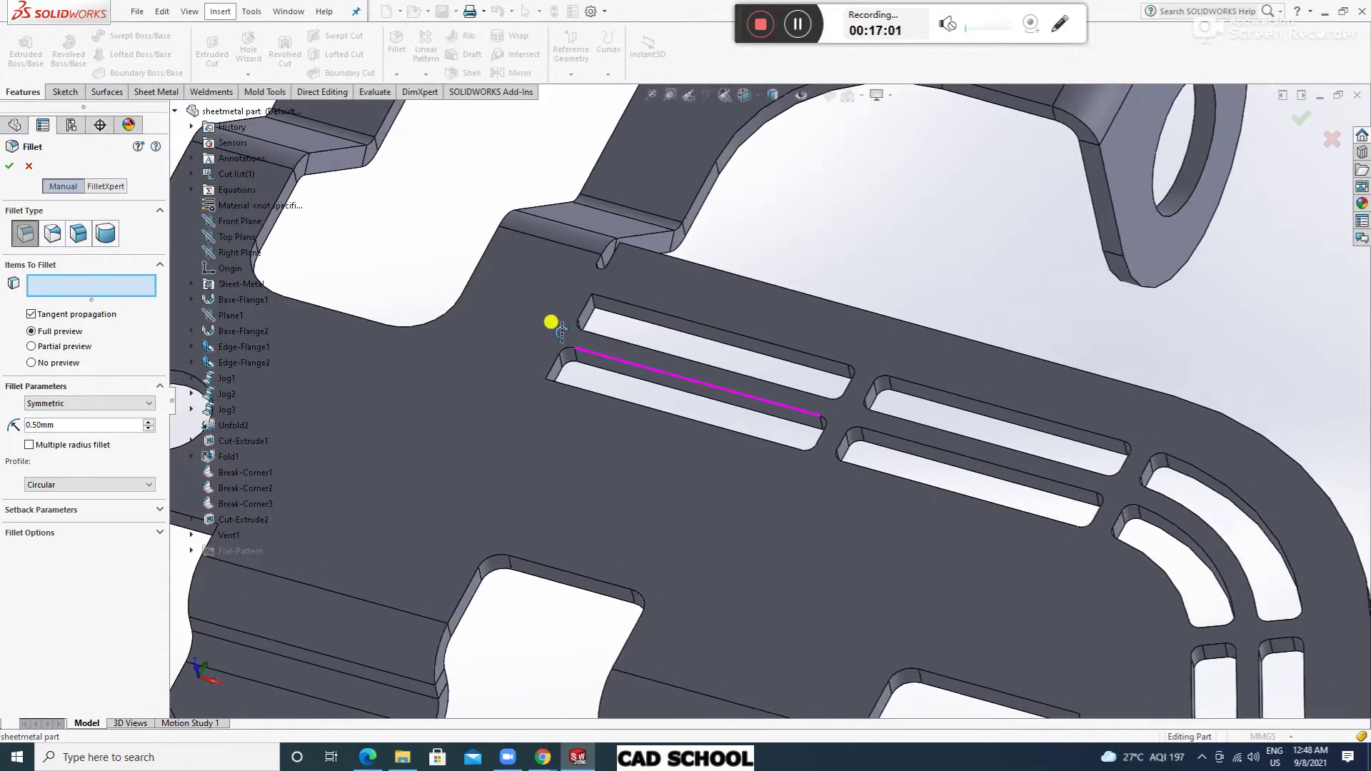
click(667, 365)
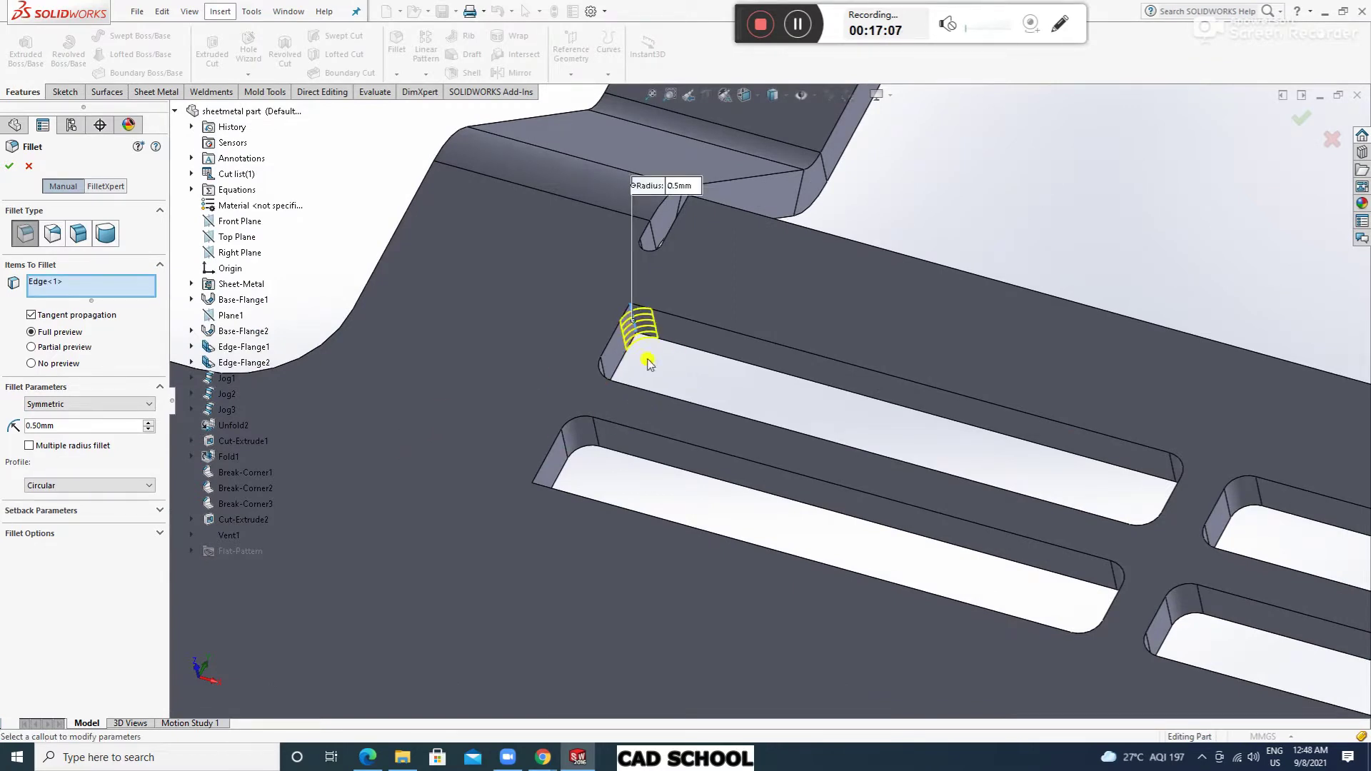
scroll(618, 404, up, 2)
middle_drag(661, 419, 636, 457)
click(636, 457)
scroll(802, 426, up, 5)
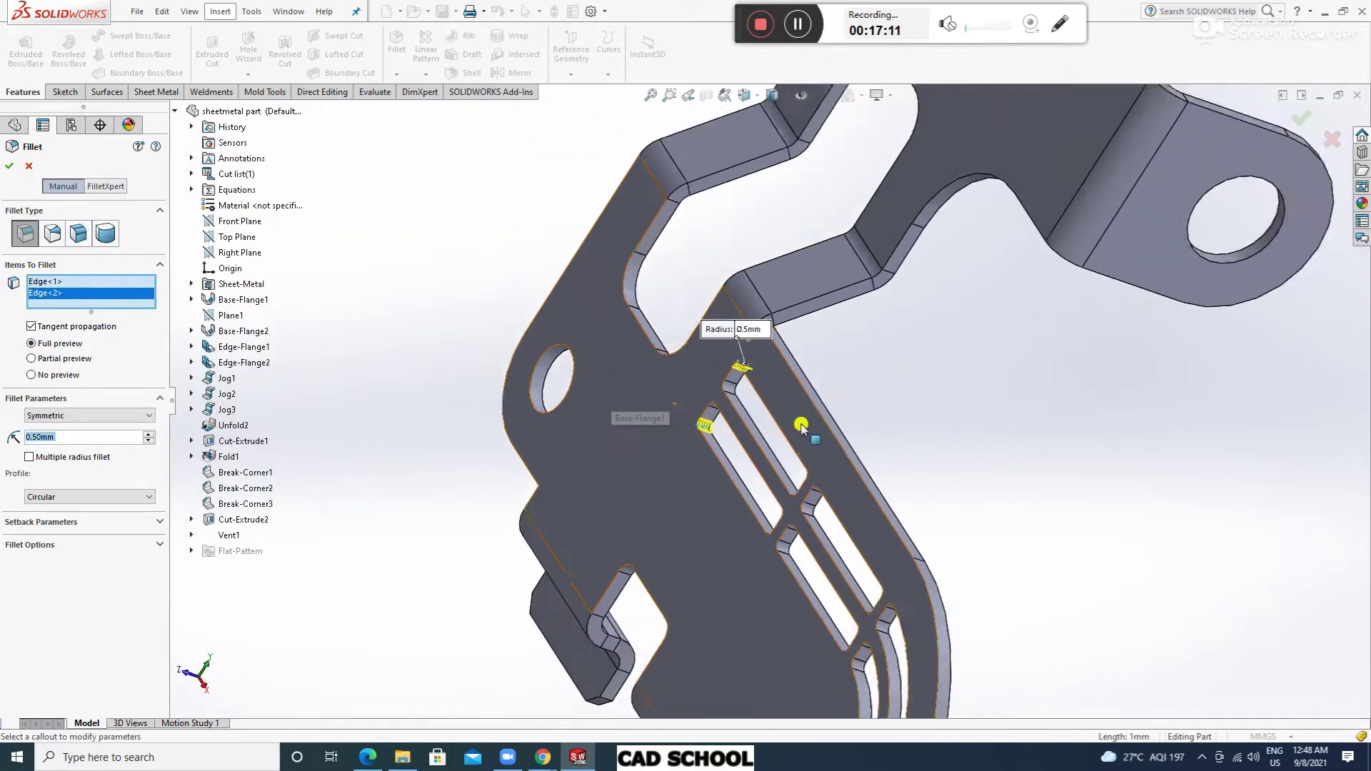
Add the two sharp outer corner edges at the vent's slanted end and create the fillet.
scroll(818, 671, down, 8)
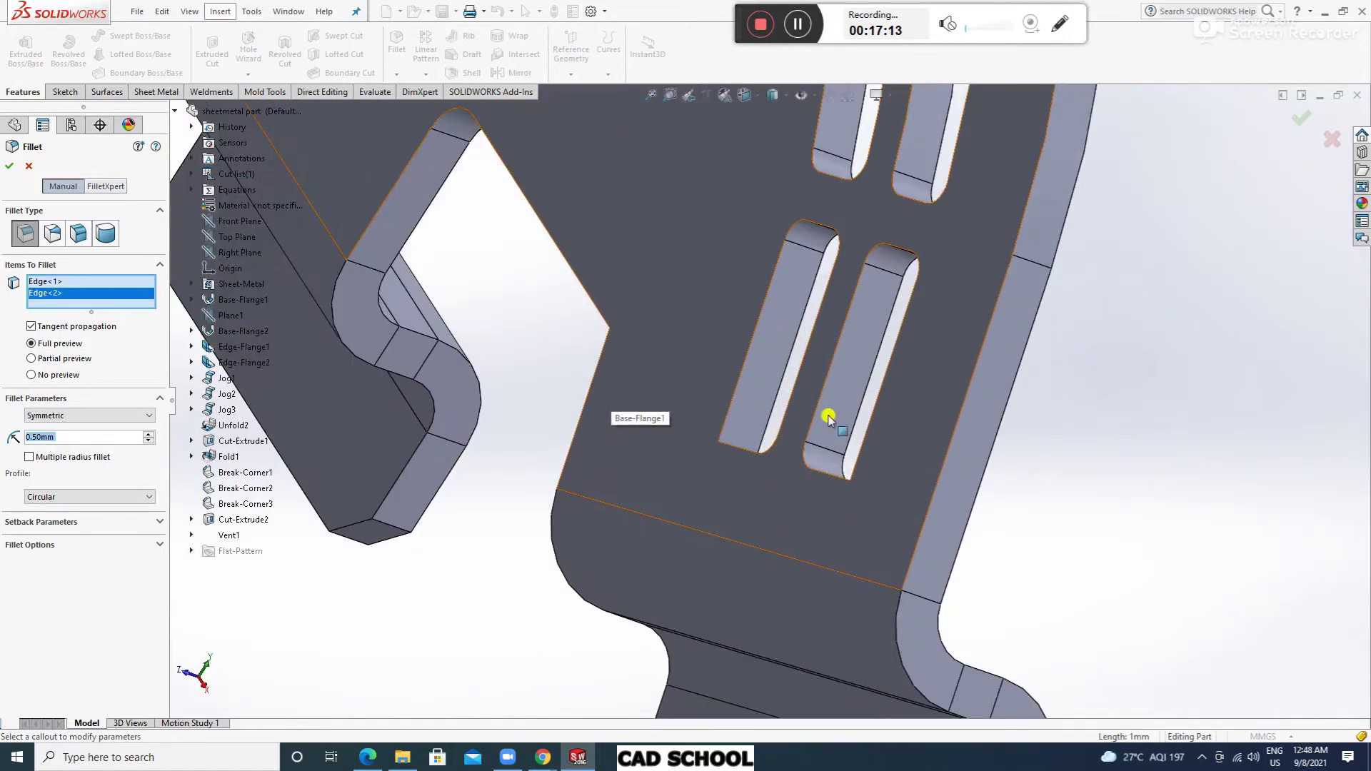
middle_drag(850, 418, 826, 437)
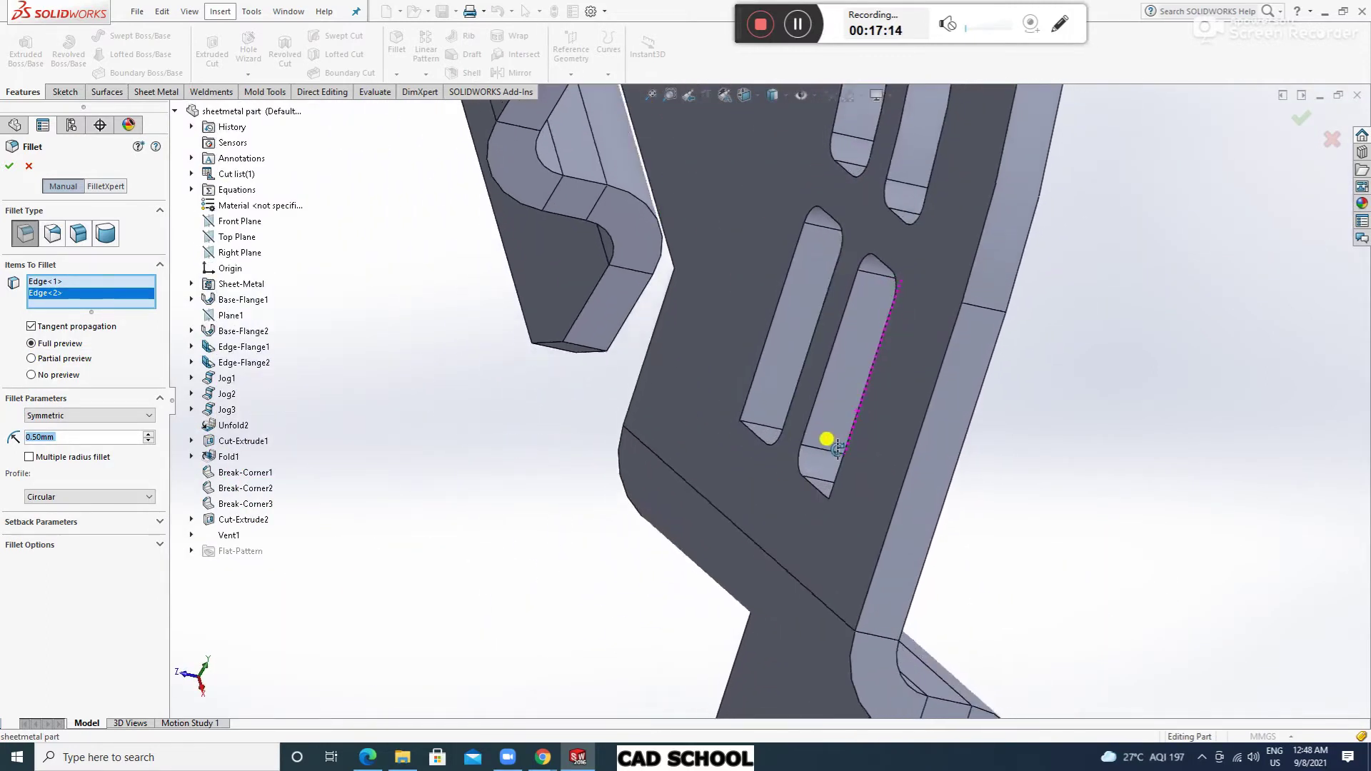
click(774, 431)
scroll(1032, 468, down, 6)
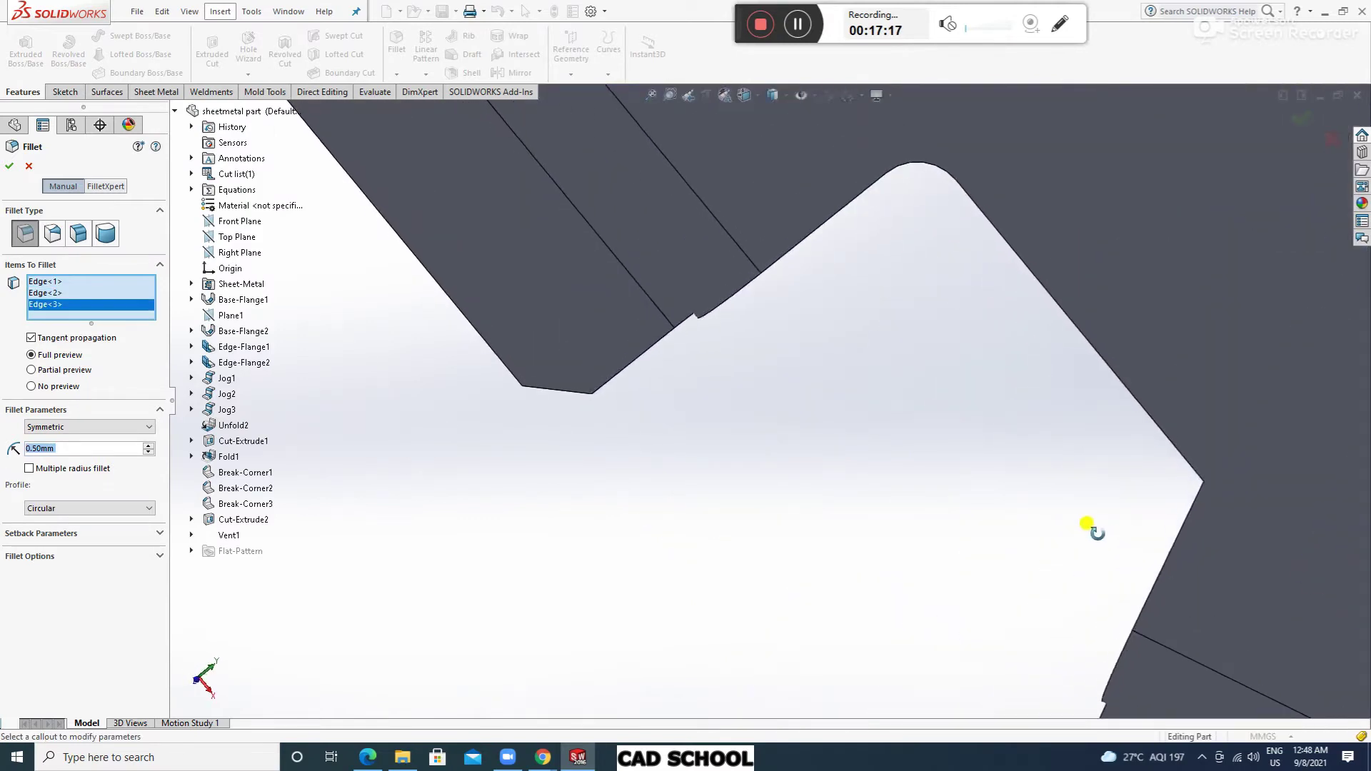
scroll(1050, 490, up, 6)
scroll(1041, 490, down, 3)
middle_drag(1041, 490, 996, 521)
scroll(821, 520, down, 3)
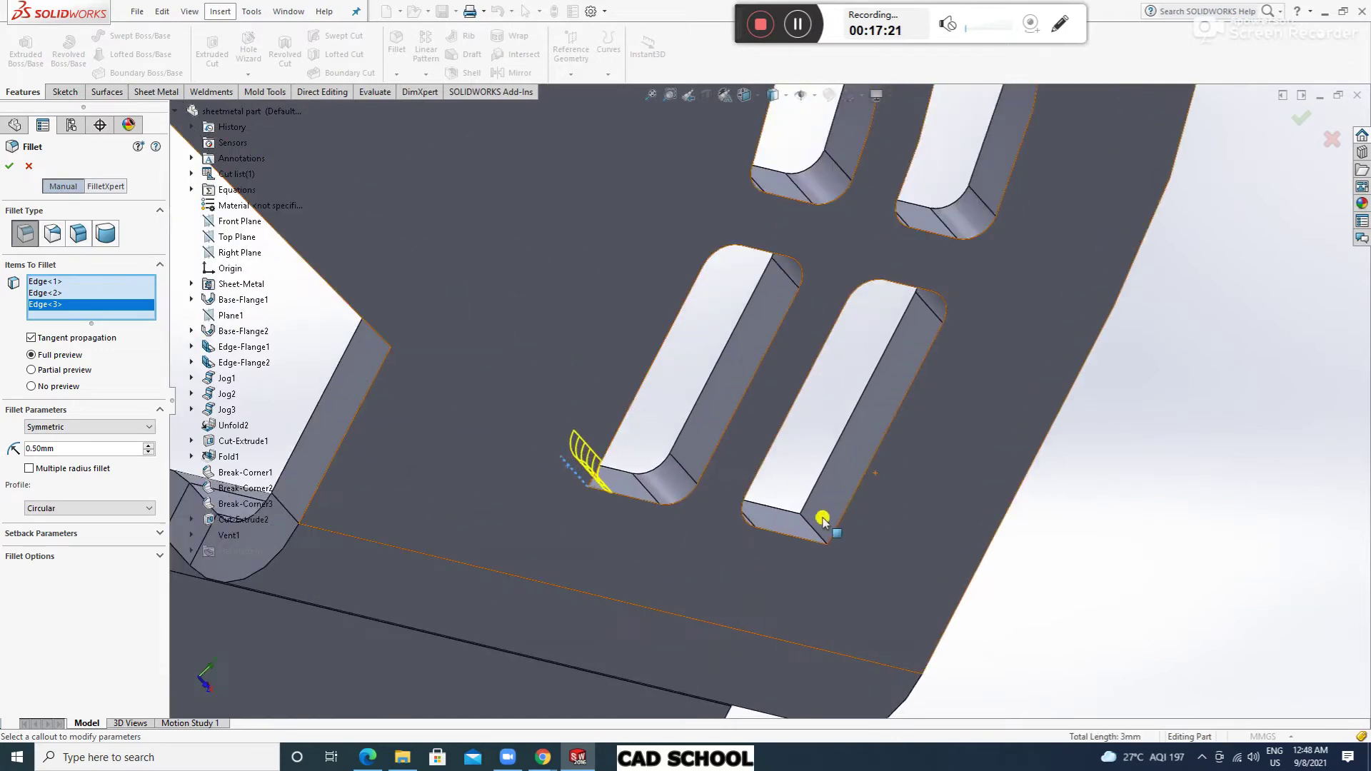
click(809, 525)
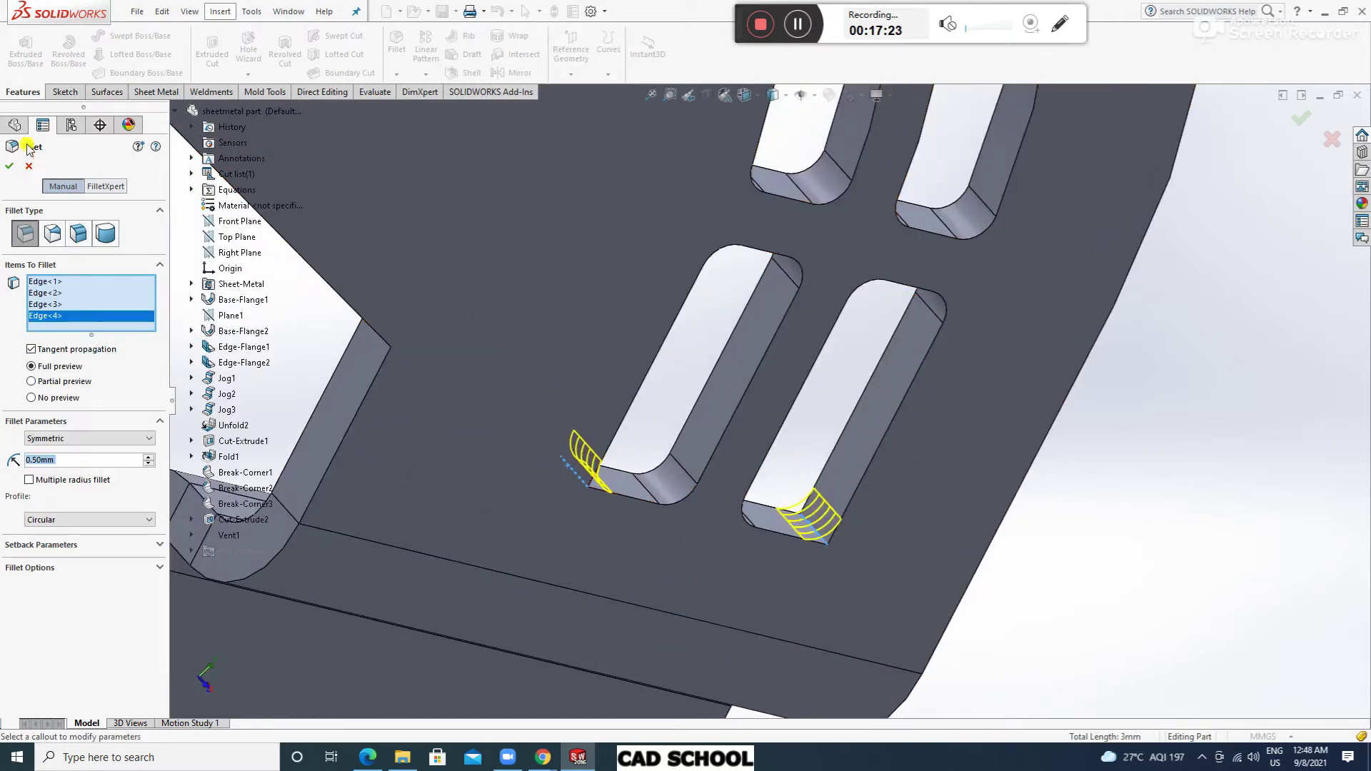
click(15, 168)
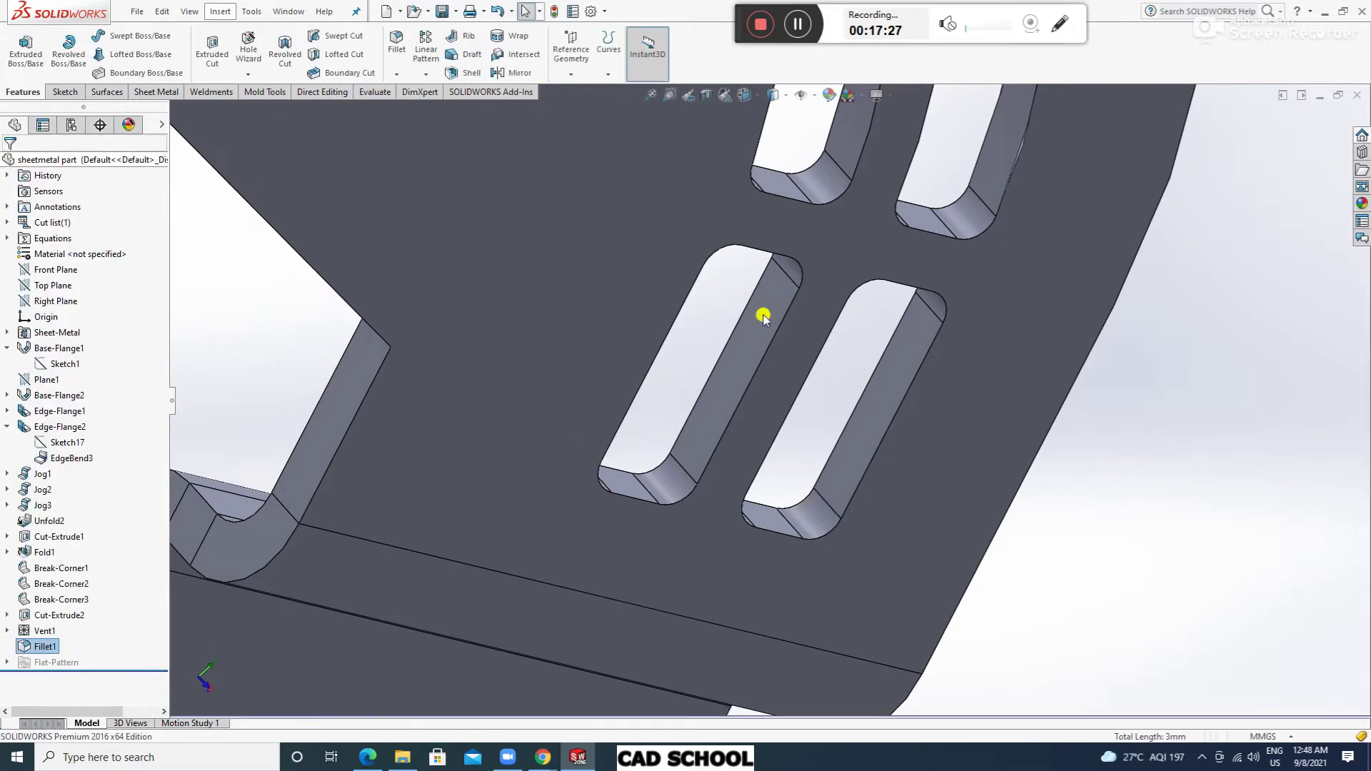
scroll(710, 327, up, 5)
scroll(843, 361, up, 6)
middle_drag(869, 404, 761, 264)
scroll(761, 264, down, 5)
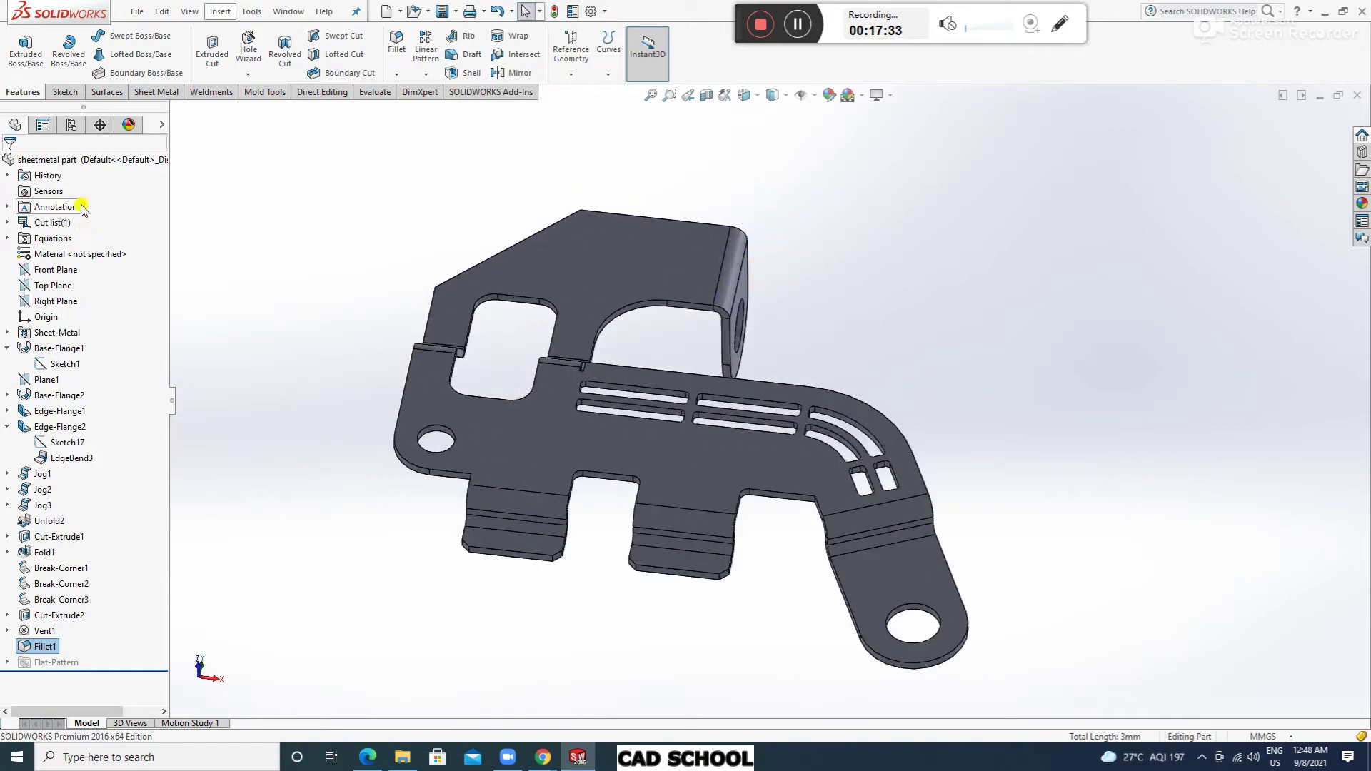
click(228, 215)
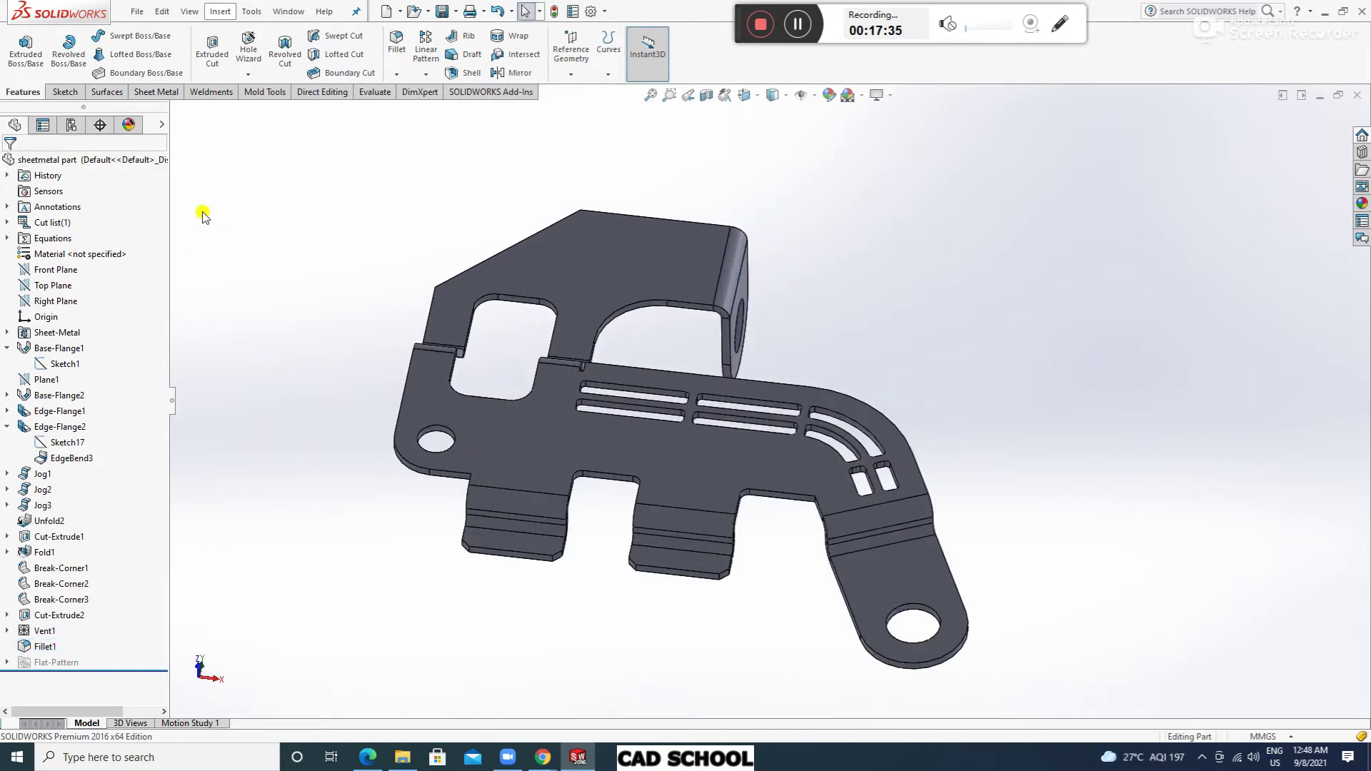
right_click(73, 160)
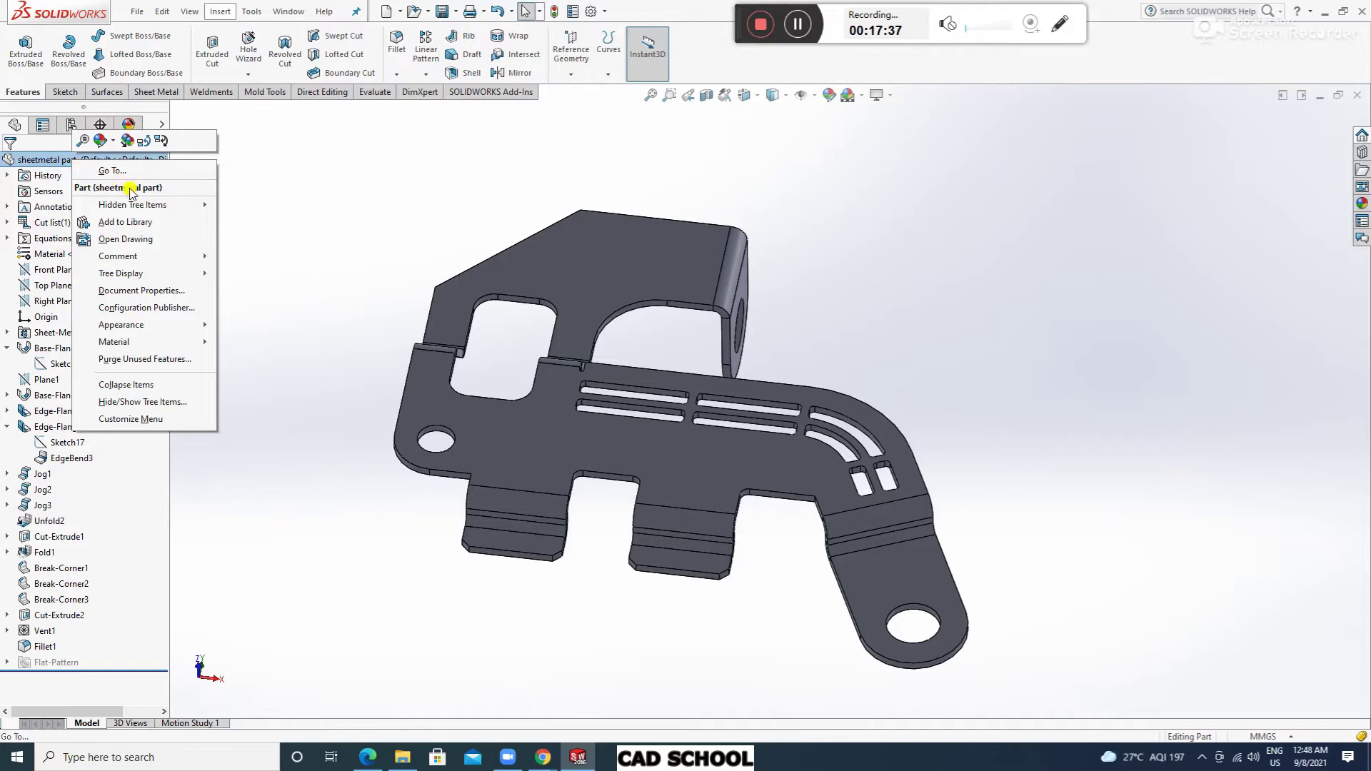
click(270, 255)
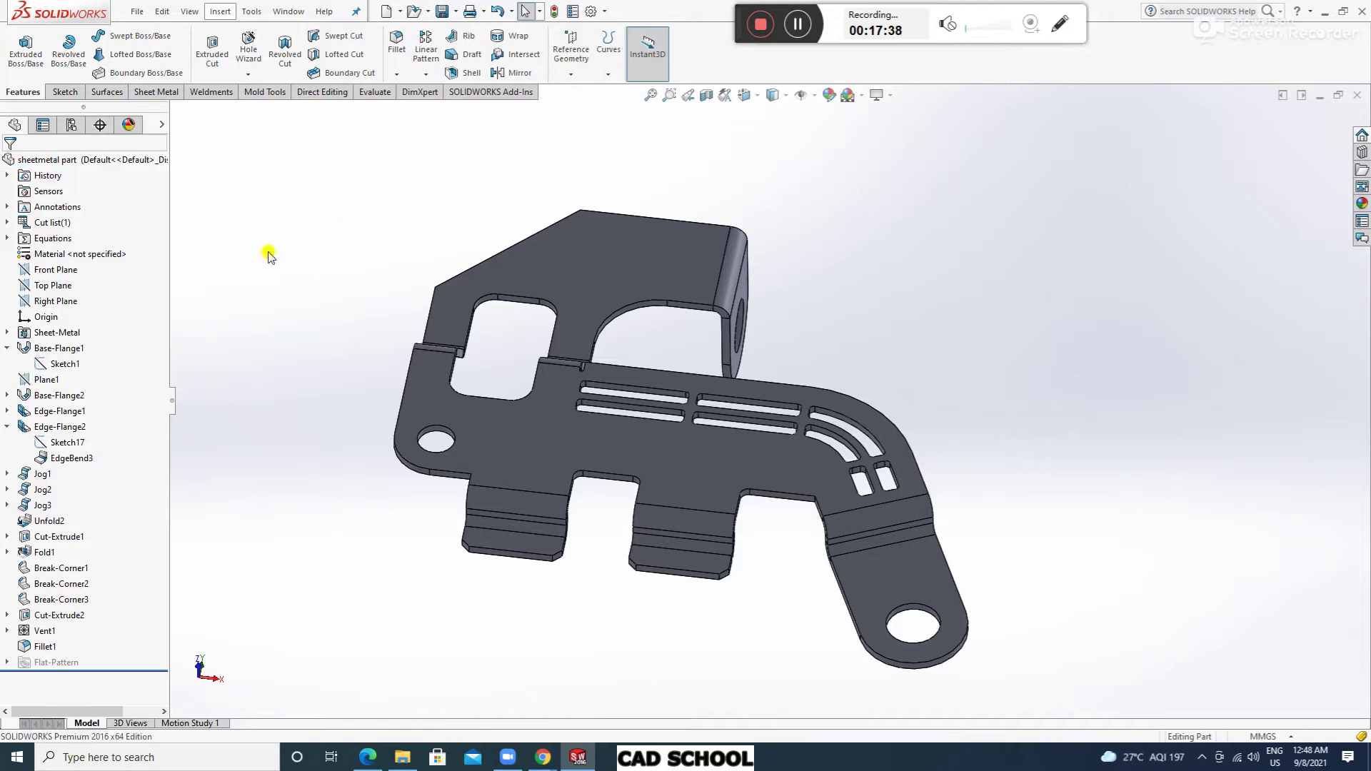
Assign the AISI 304 steel material to the sheet metal part.
right_click(64, 256)
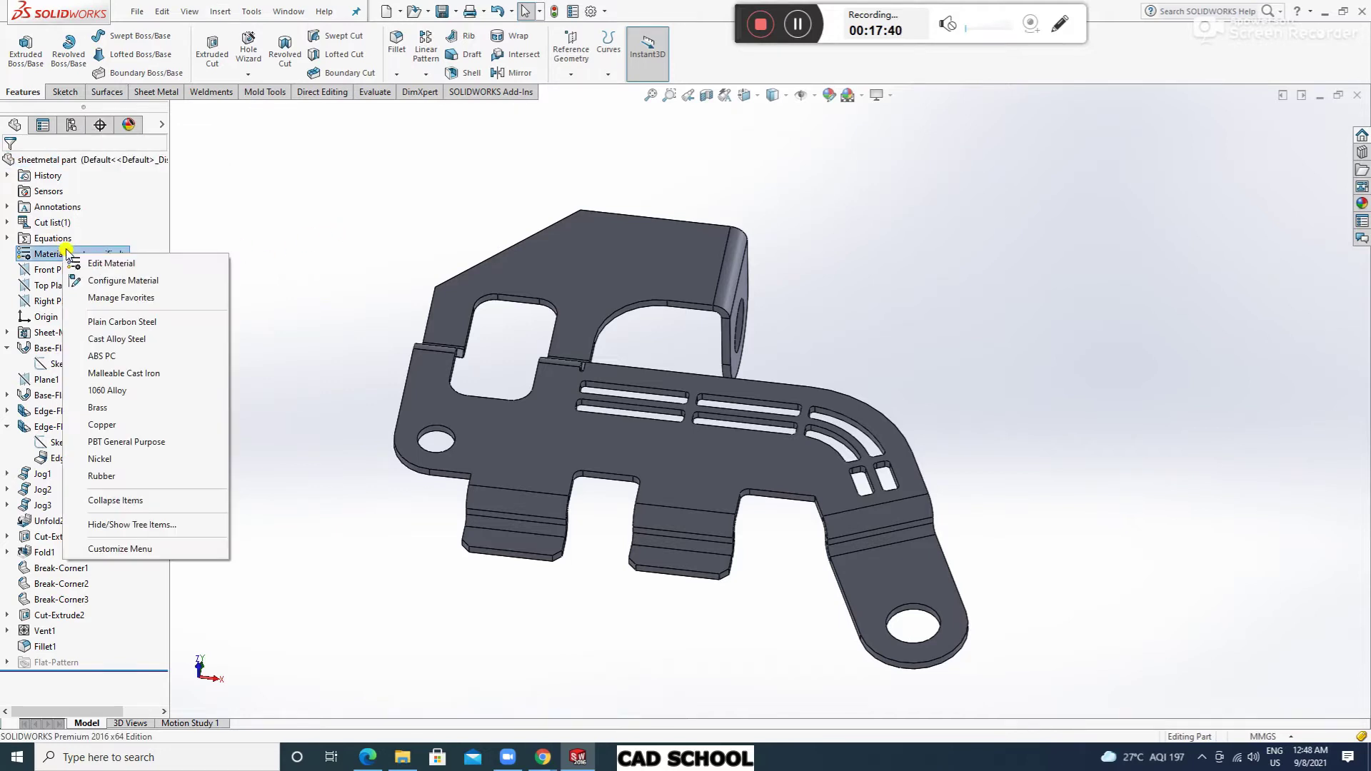
click(107, 264)
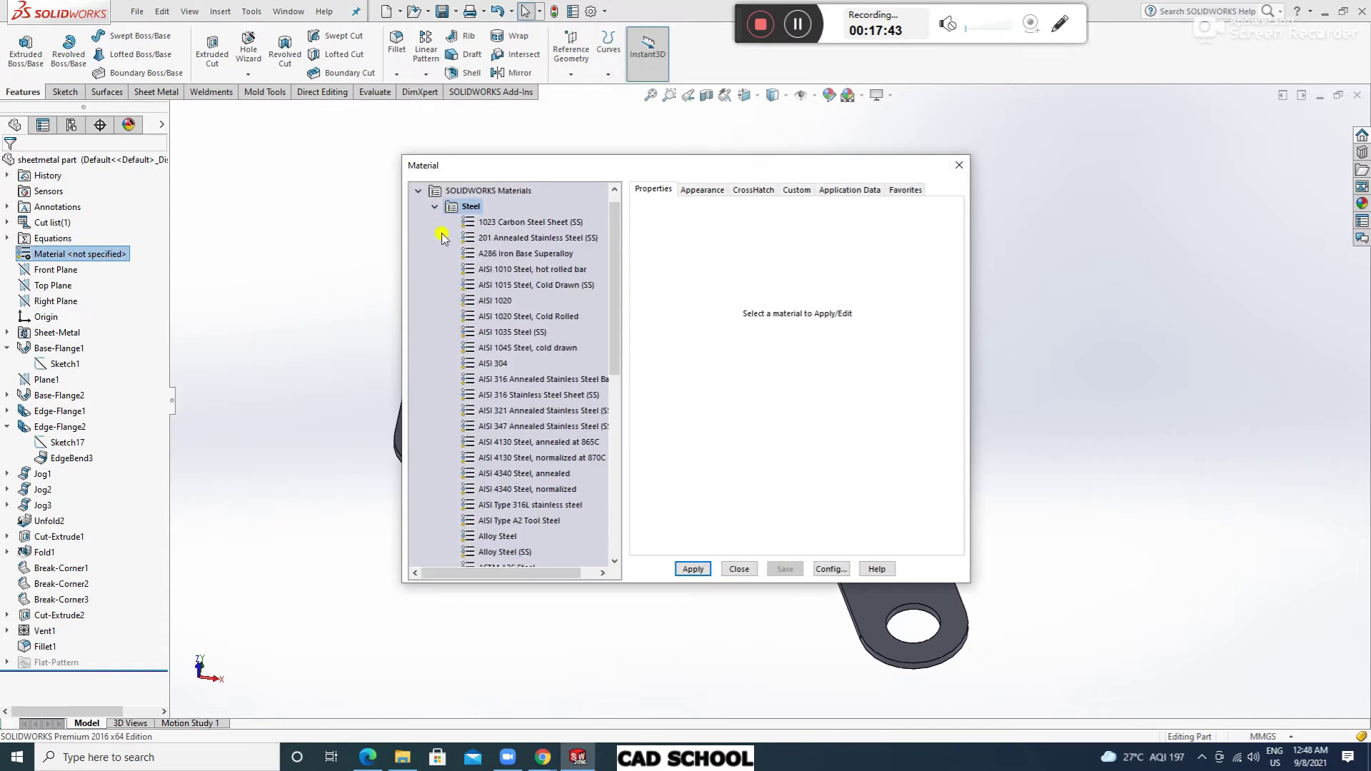
click(494, 364)
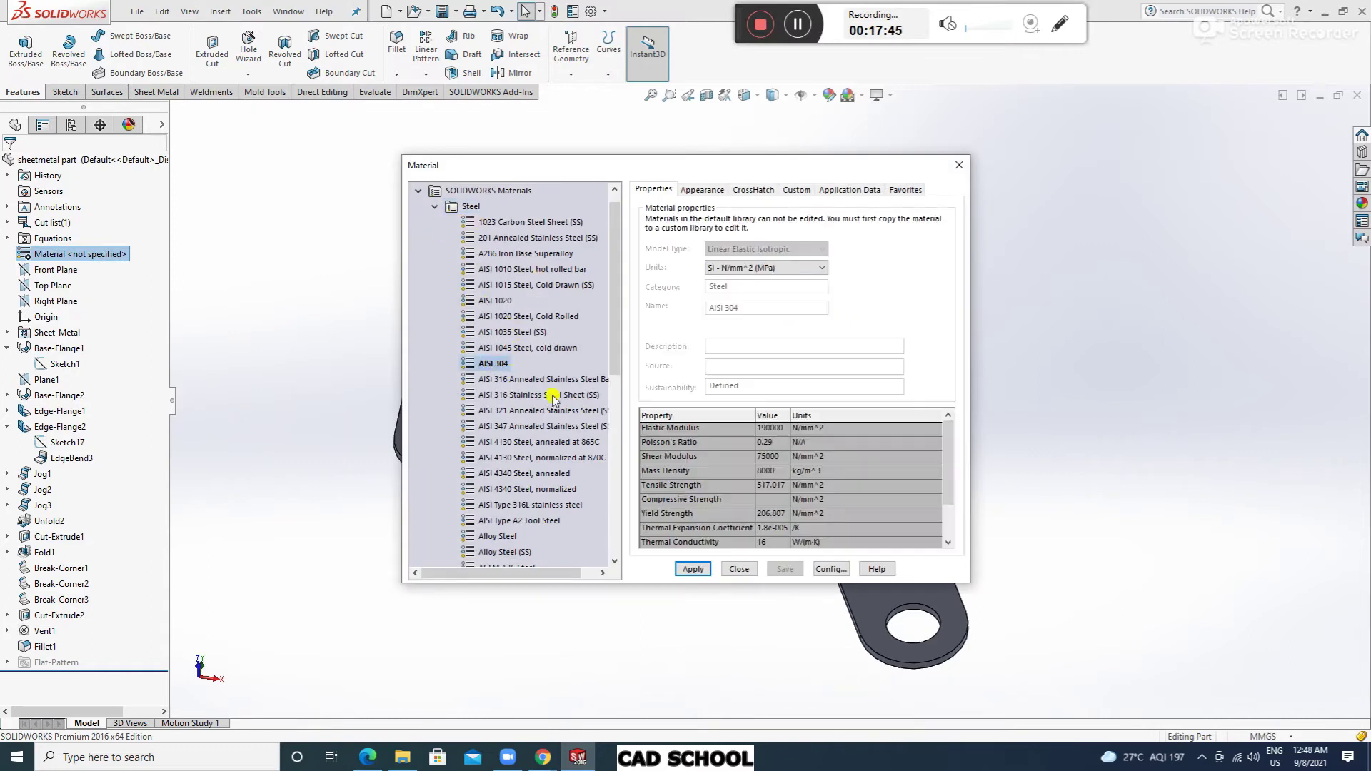
click(710, 569)
click(735, 570)
Orient the sheet metal part to the standard isometric view and examine its overall shape.
middle_drag(932, 401, 846, 303)
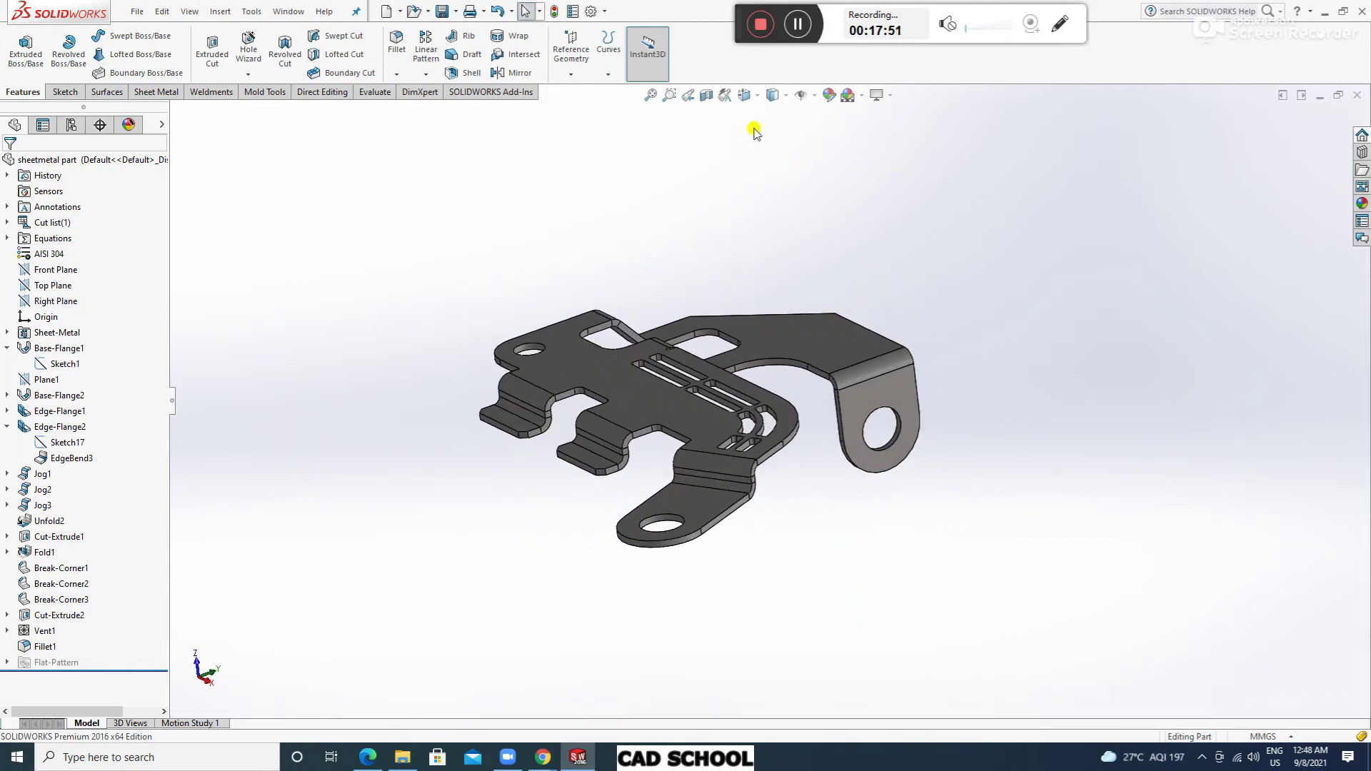
click(760, 98)
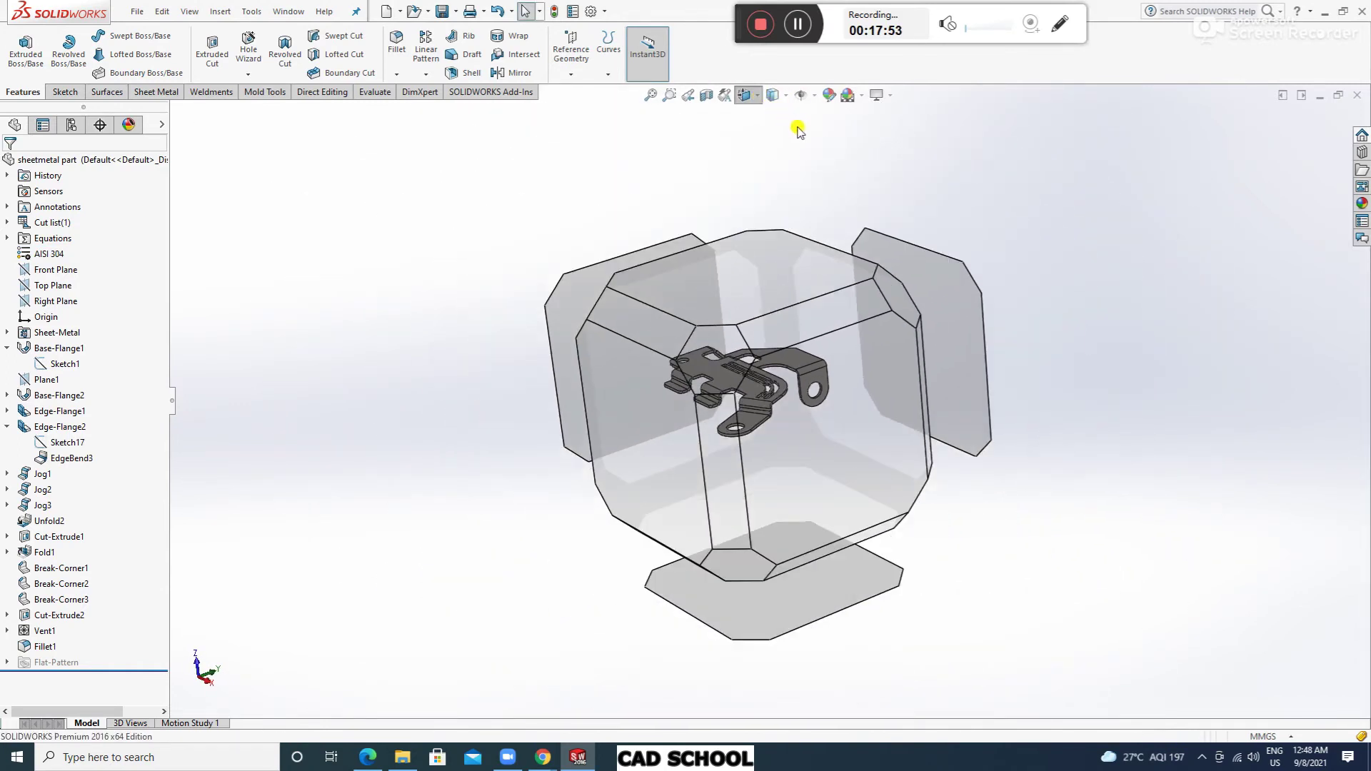
click(821, 137)
scroll(707, 392, up, 3)
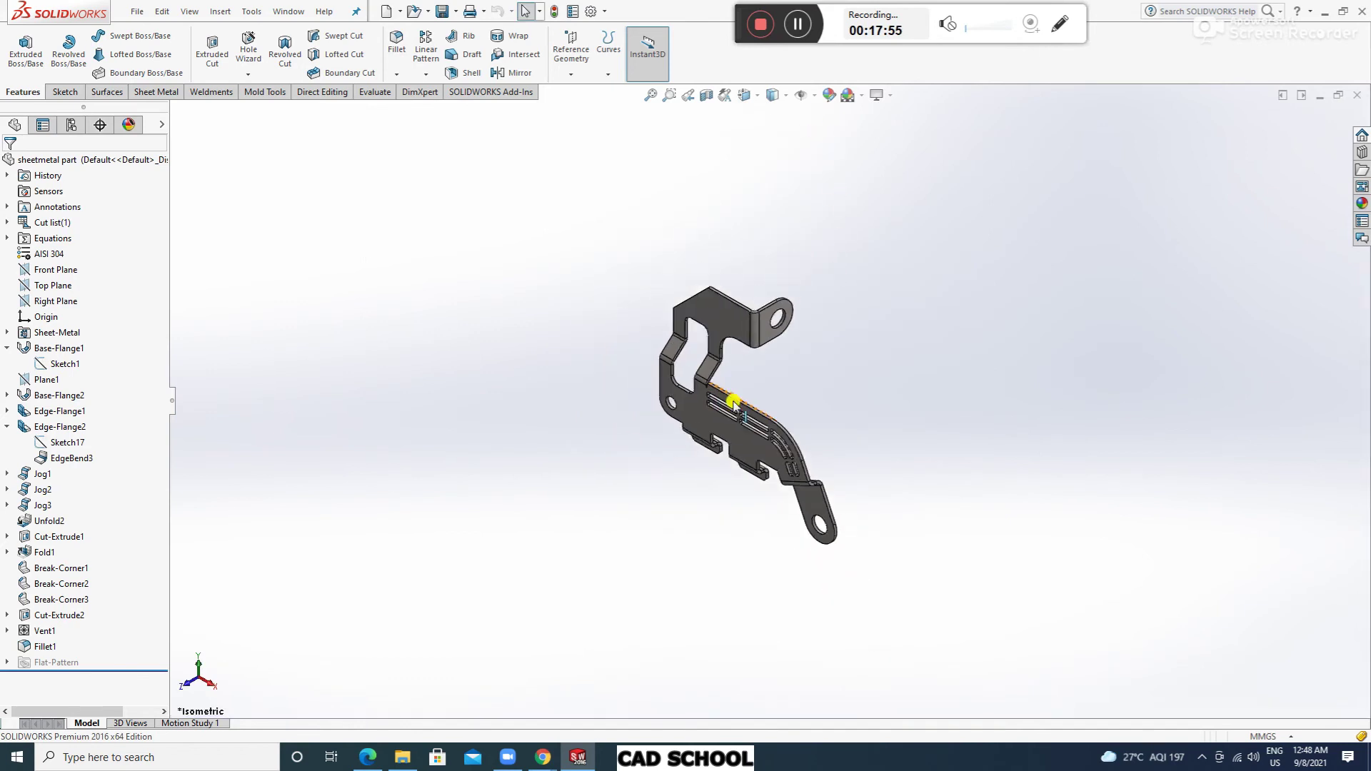
scroll(746, 414, down, 3)
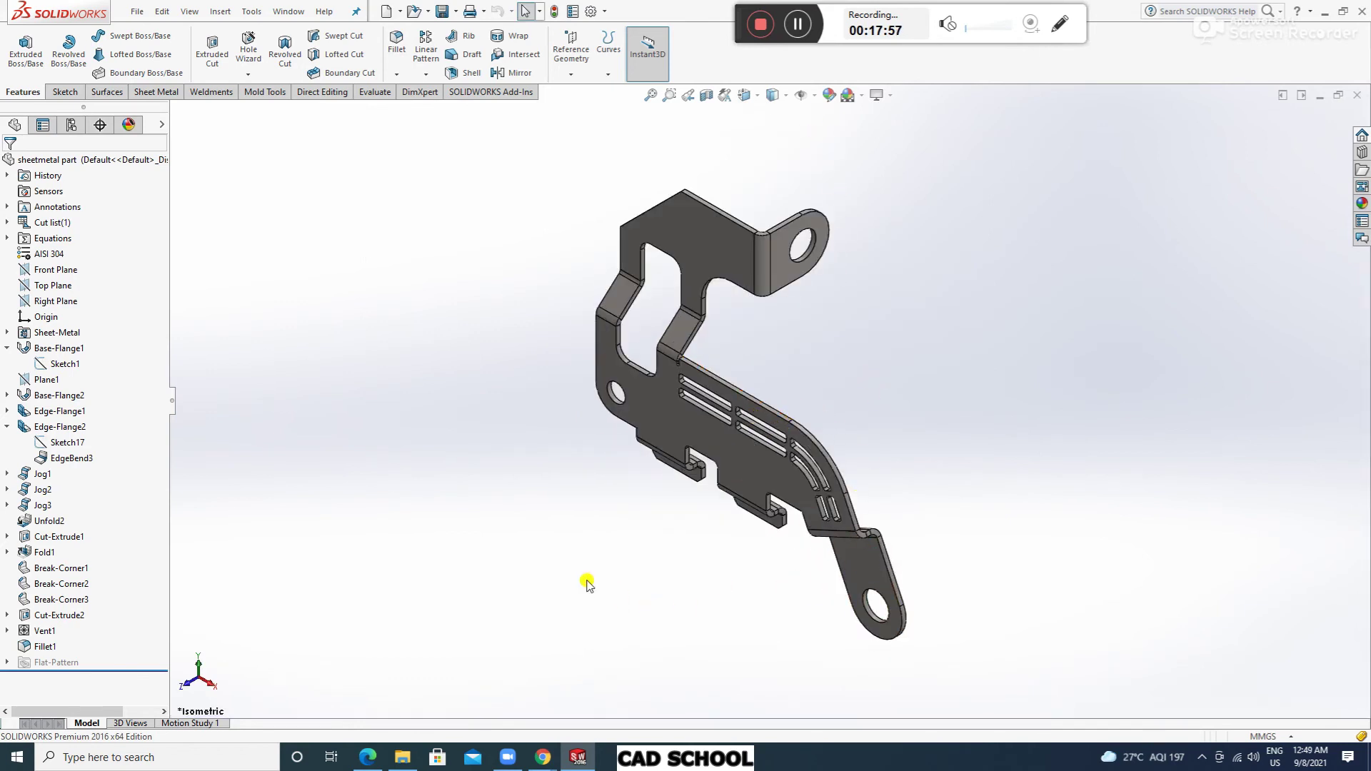